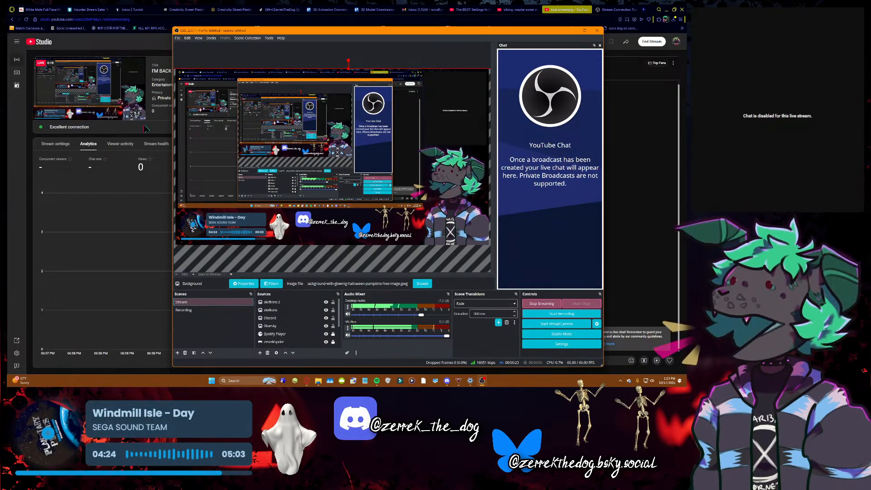
- Switch to the browser and load the live stream's watch page from the copied link to check playback, then close it
left_click(145, 129)
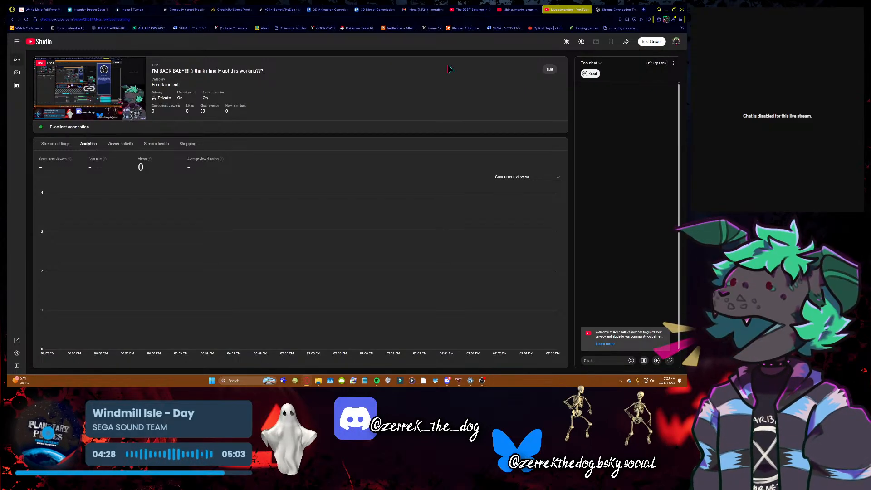
left_click(618, 9)
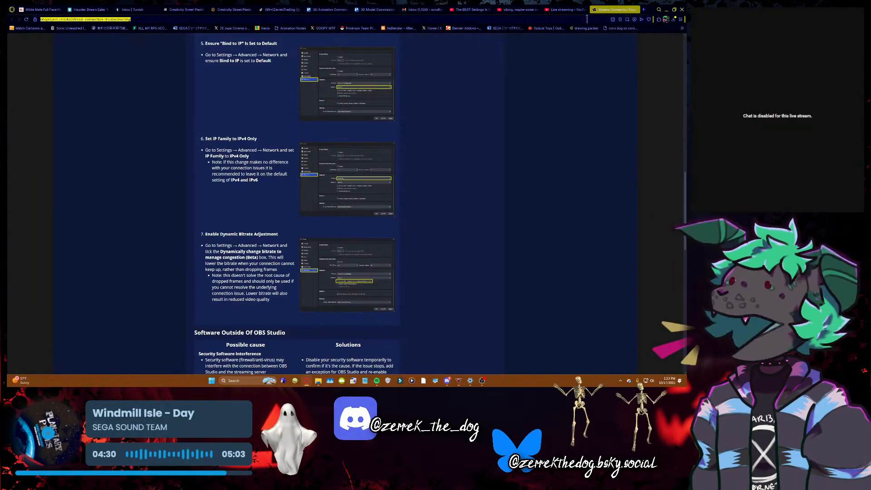
key("ctrl+v")
key("Return")
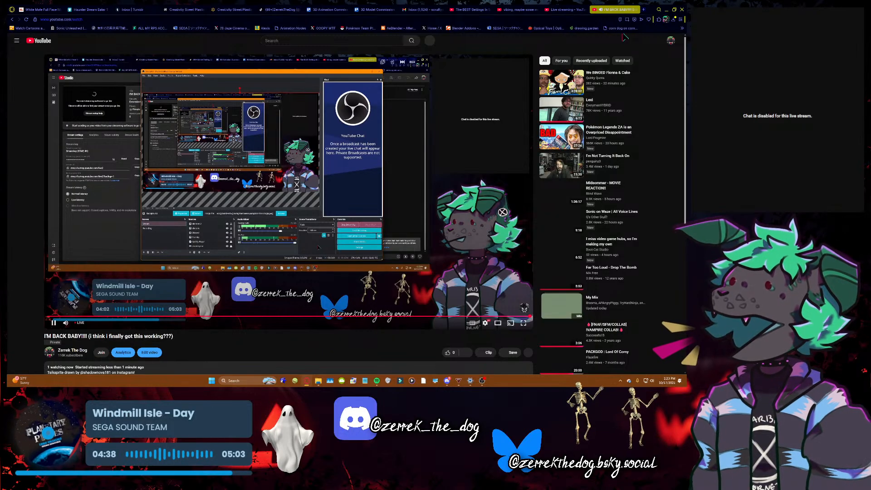
mouse_move(649, 10)
left_mouse_down()
mouse_move(649, 20)
mouse_move(638, 10)
left_mouse_up()
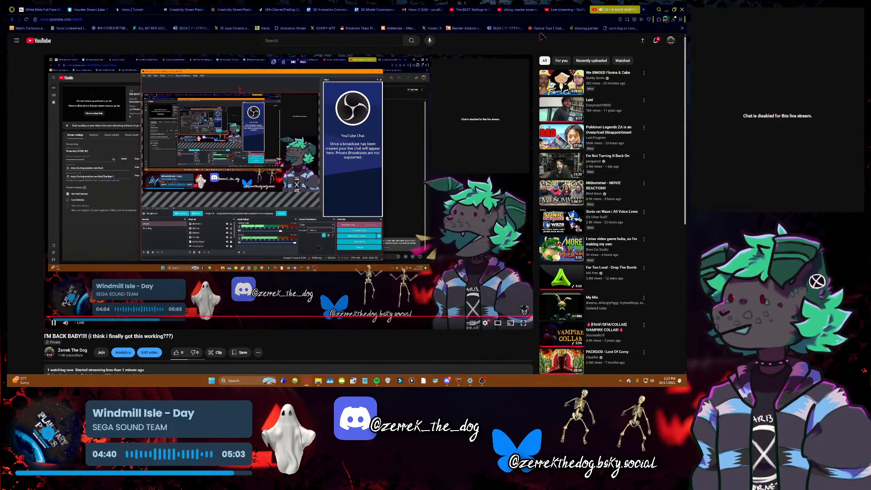
left_click(636, 9)
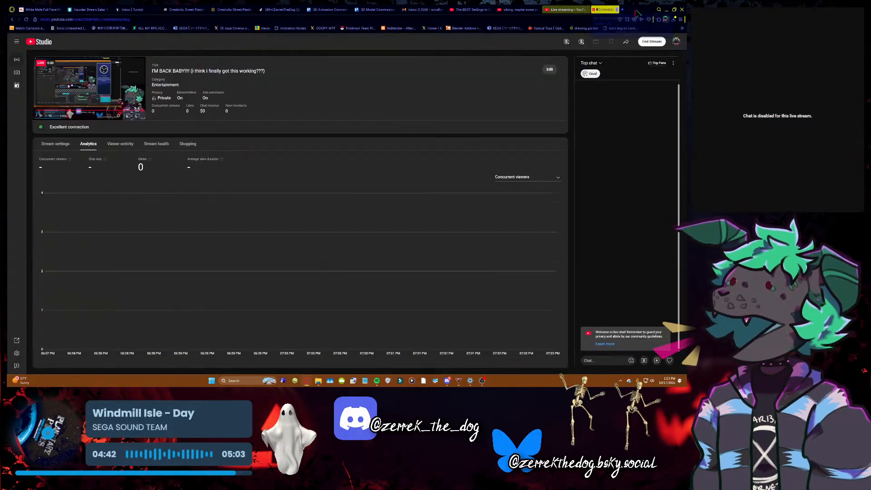
- Change the live stream's visibility to Public in its edit settings and save
left_click(547, 70)
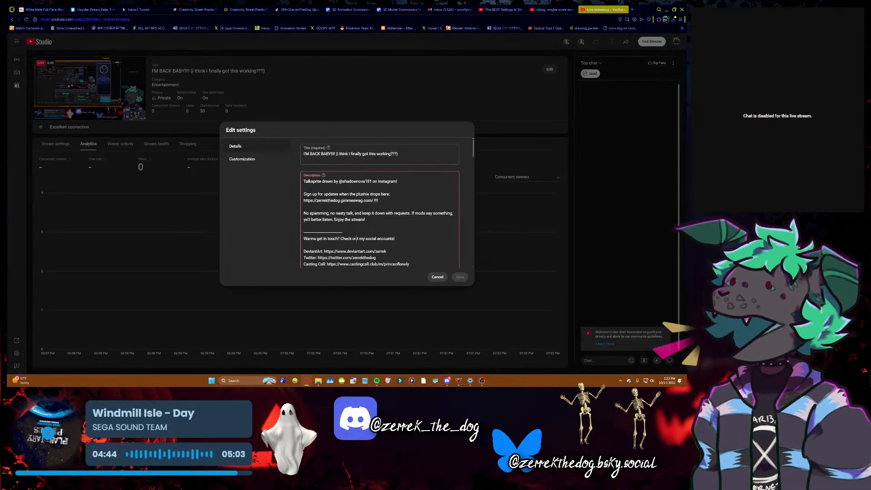
scroll(339, 200, "down", 5)
left_click(338, 196)
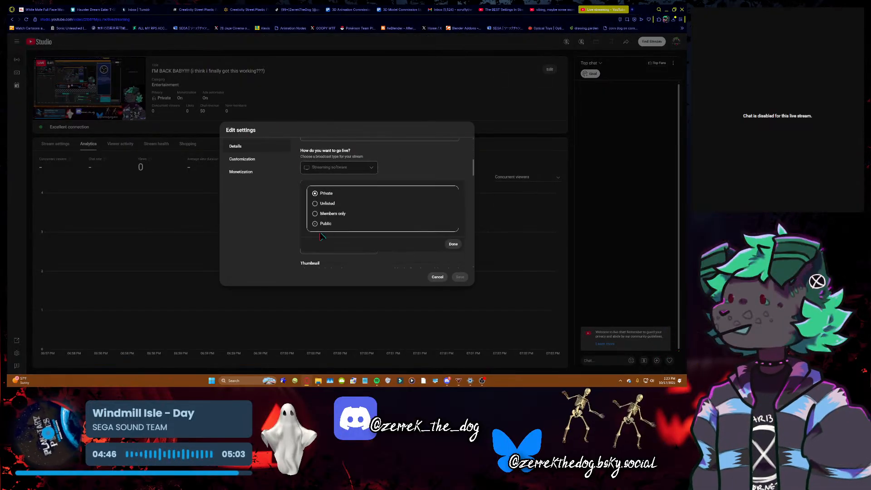
left_click(454, 244)
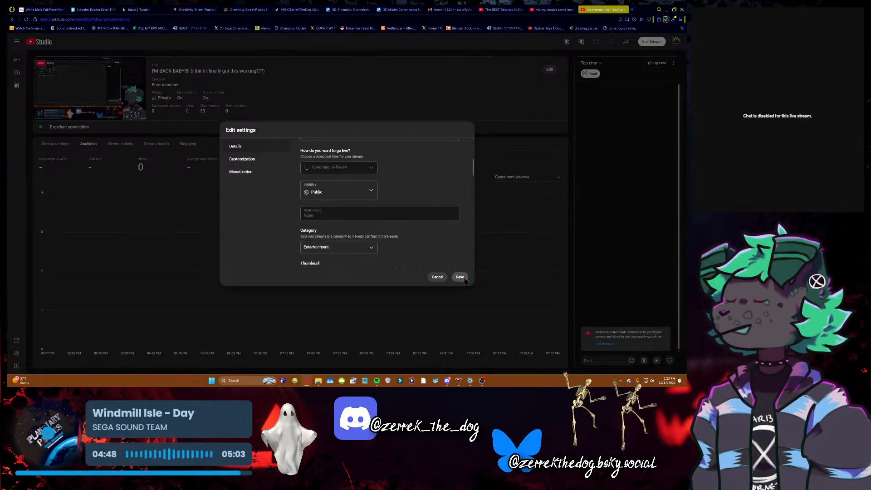
left_click(460, 276)
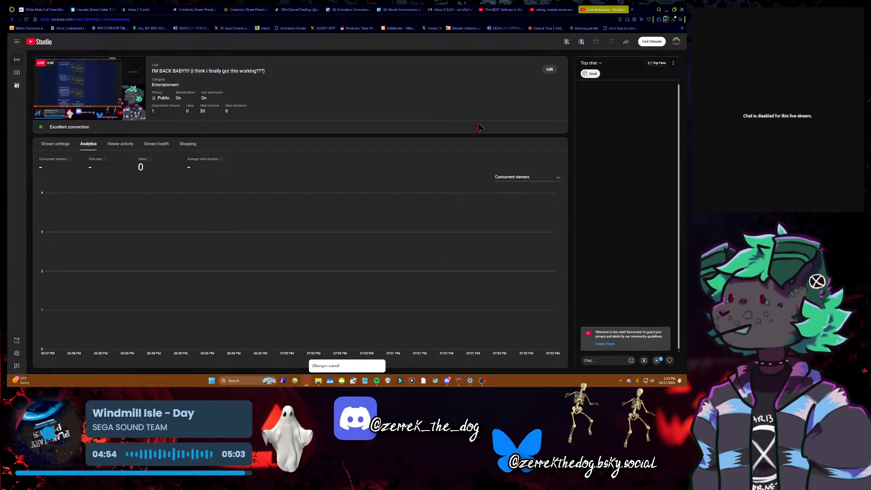
- Open the streamer's YouTube channel page from the previous livestream's watch page
left_click(551, 10)
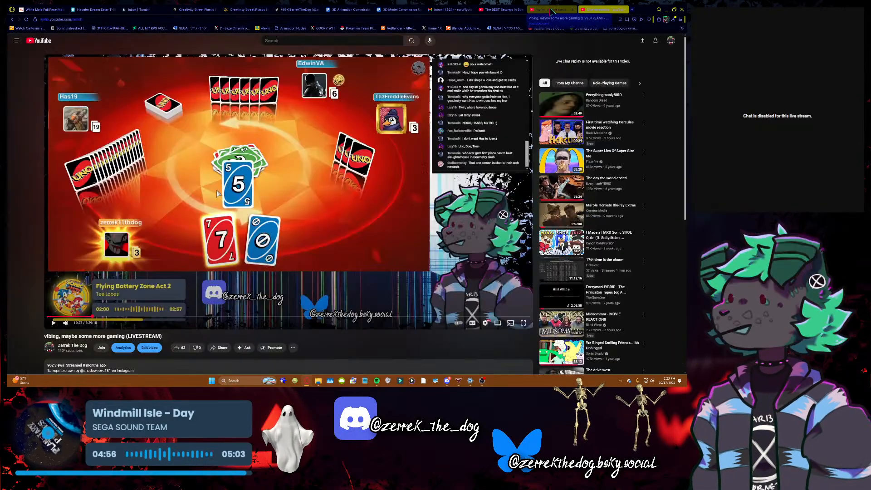
left_click(68, 347)
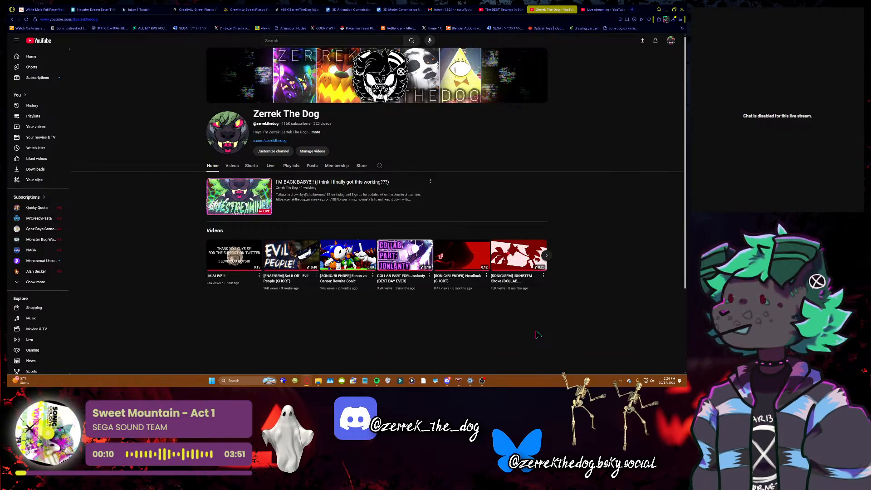
- Switch to OBS and open the properties of the Chat source in the Stream scene
left_click(482, 381)
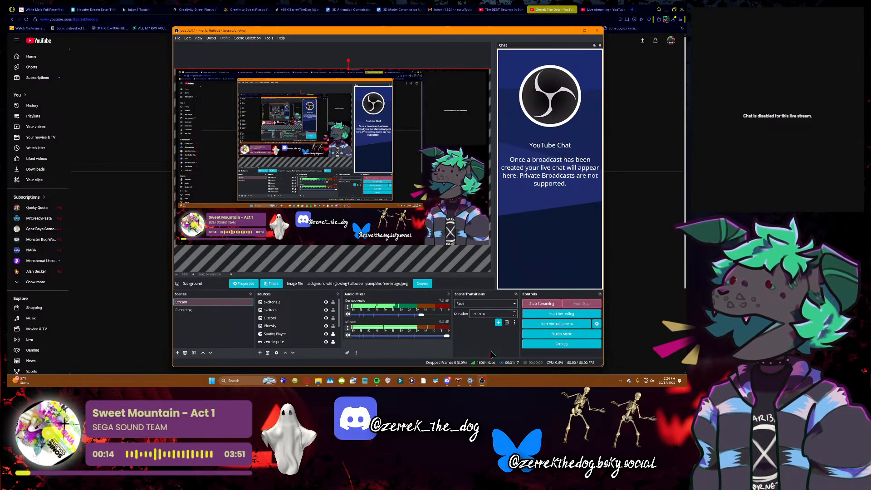
left_click(292, 319)
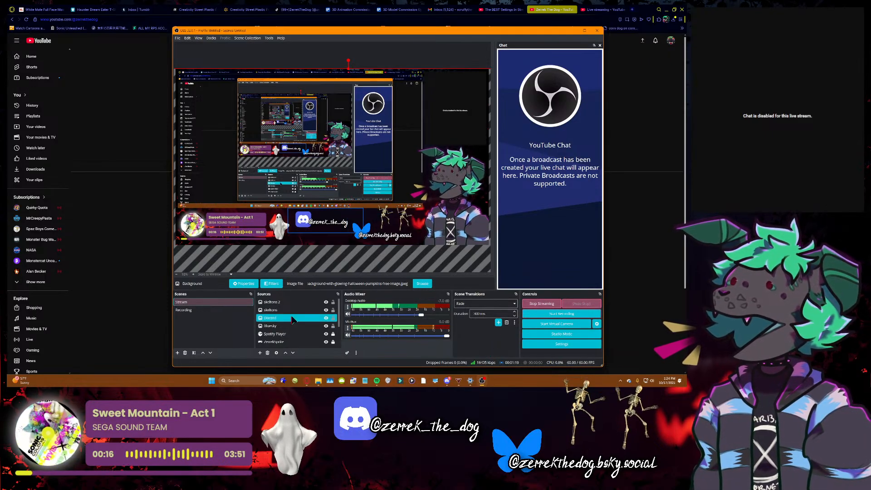
left_click(287, 302)
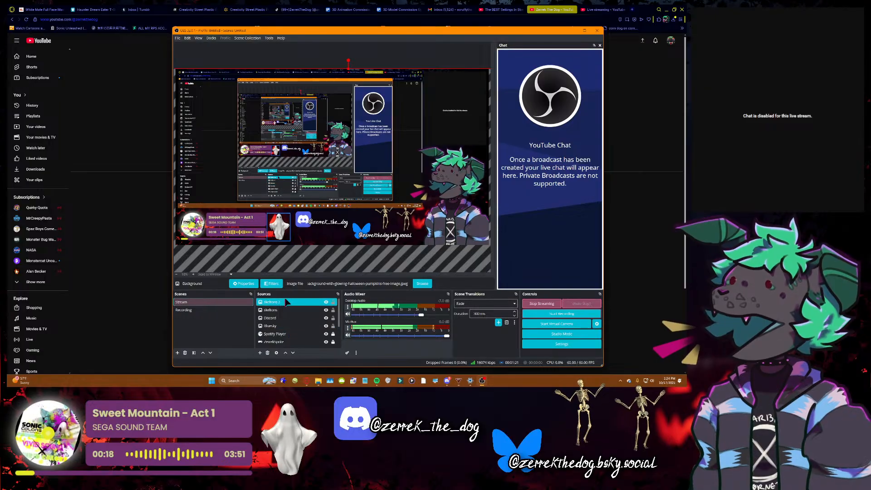
scroll(282, 328, "down", 2)
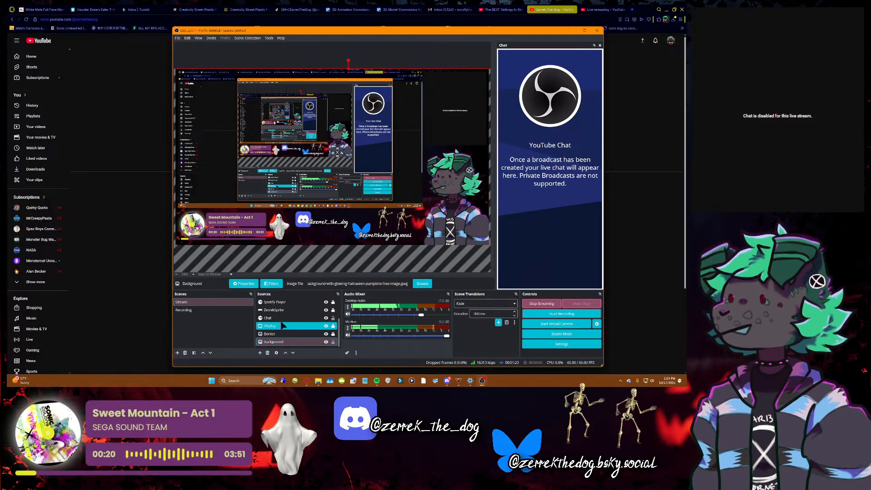
left_click(283, 318)
right_click(304, 319)
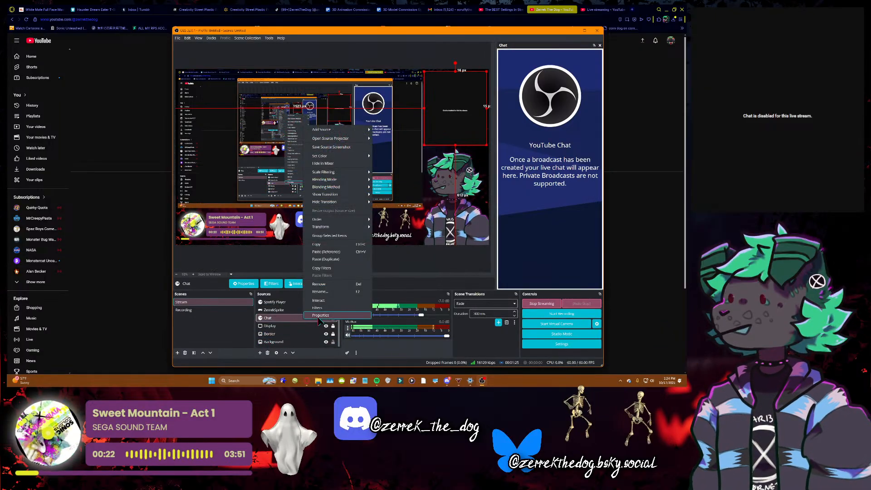
left_click(320, 315)
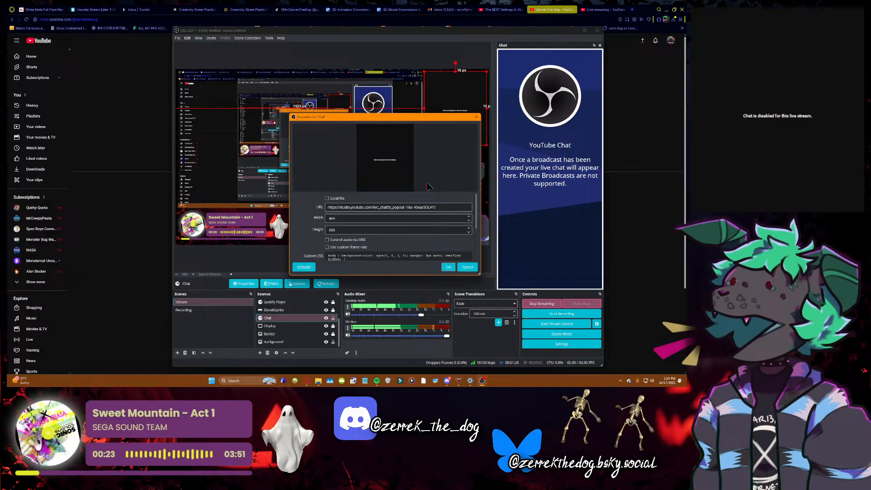
- Switch to YouTube Studio, pop out the live chat, copy its URL and close the popout window
left_click(610, 139)
left_click(605, 9)
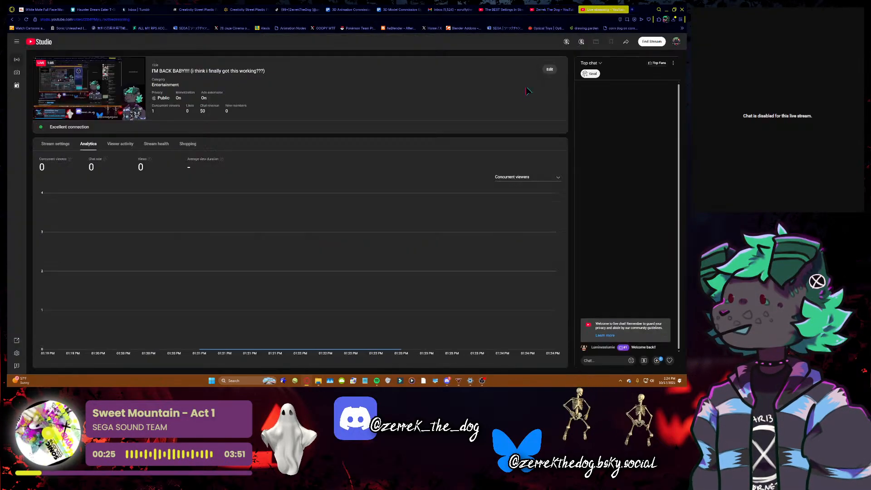
left_click(674, 63)
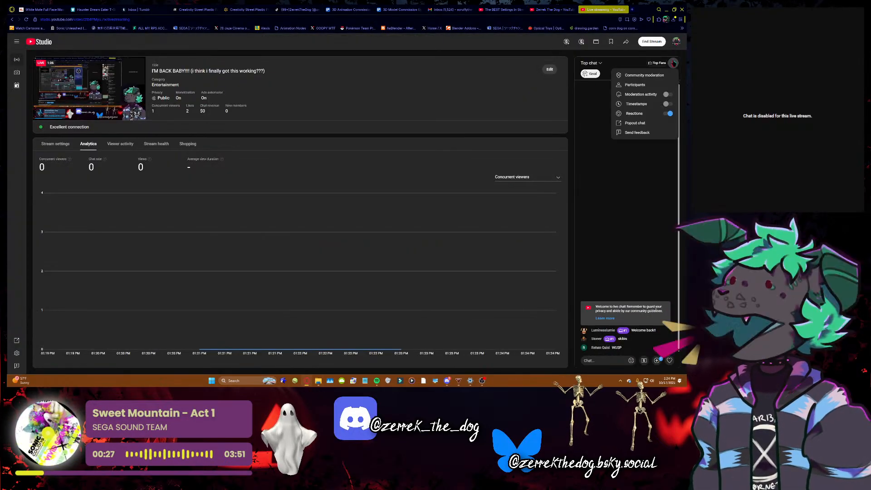
left_click(636, 123)
left_click(73, 19)
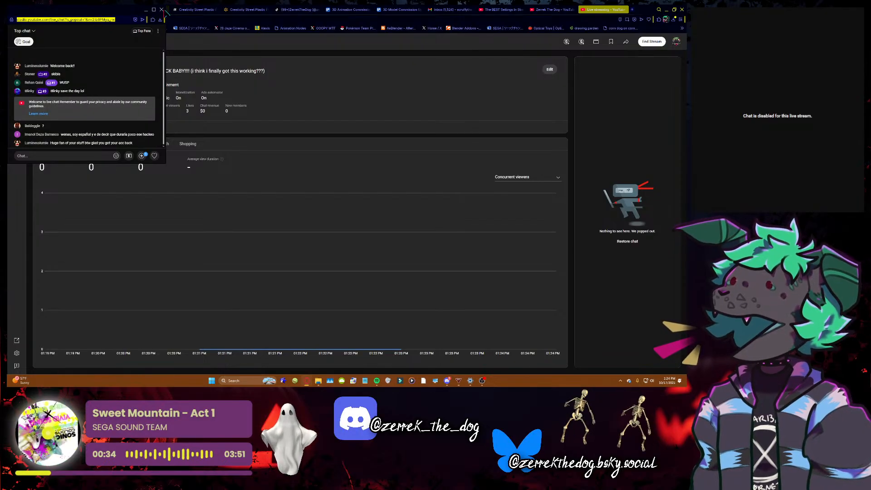
left_click(162, 9)
- Switch to OBS and replace the Chat source's URL with the copied live chat popout address, keeping the other properties
left_click(482, 381)
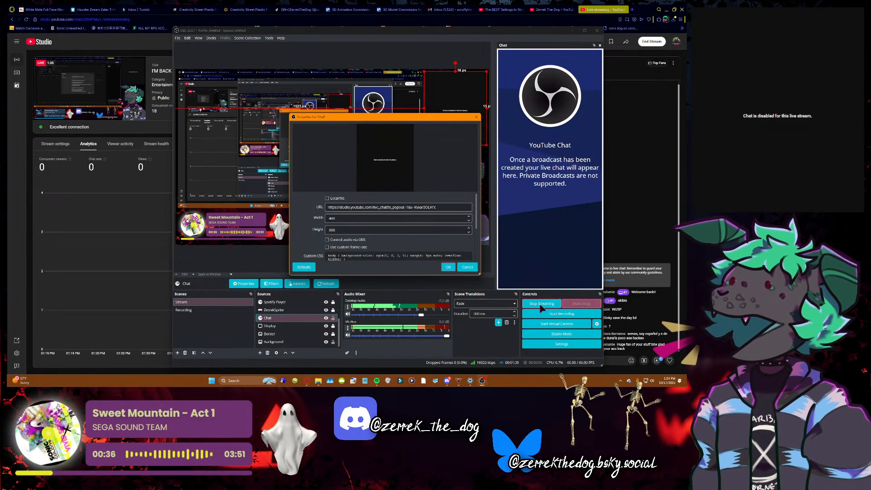
left_click(436, 218)
left_click(436, 208)
key("ctrl+a")
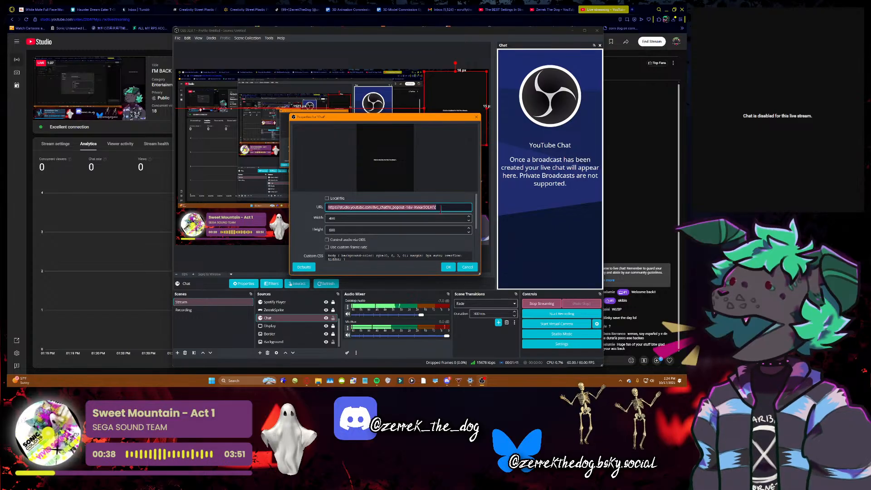
type("https://studio.youtube.com/live_chat?is_popout=1&v=2tb8PMyu_rw")
left_click(448, 267)
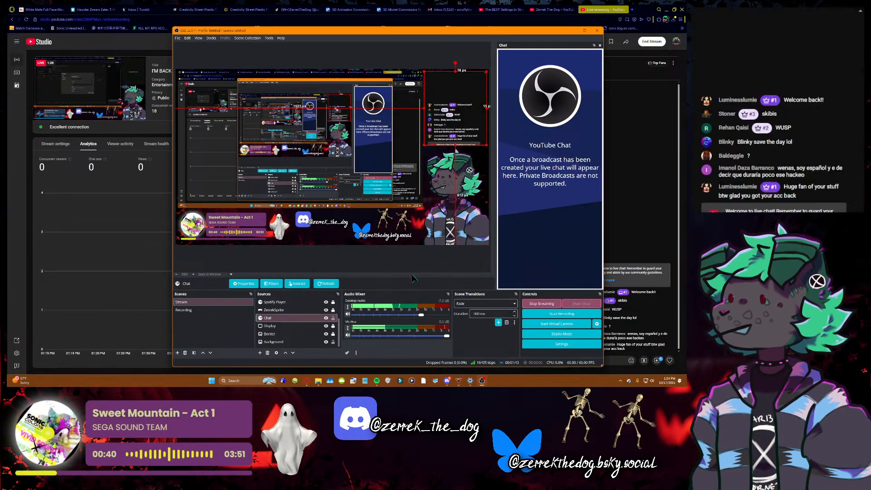
left_click(572, 31)
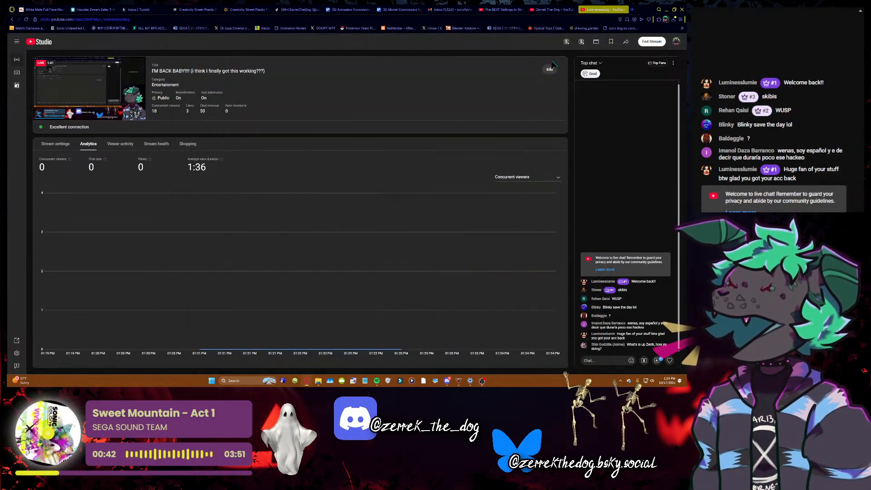
- Copy the link address of the live stream from its thumbnail on the YouTube channel page
left_click(667, 9)
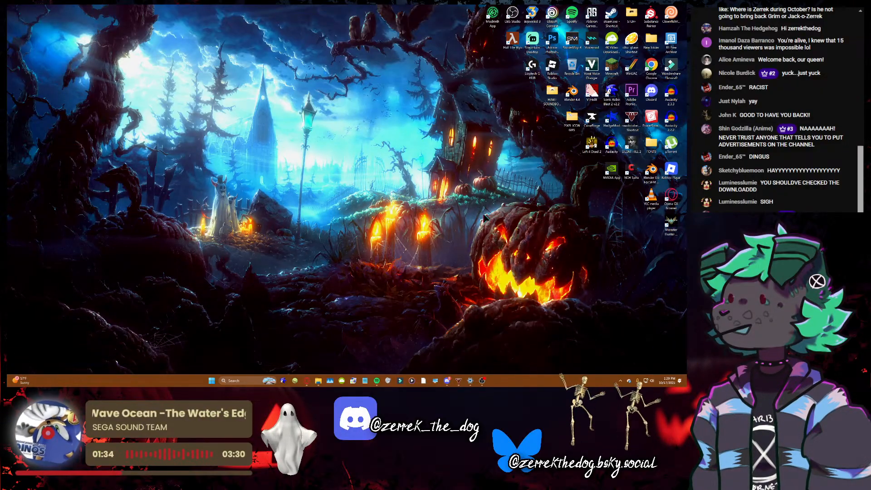
left_click(447, 380)
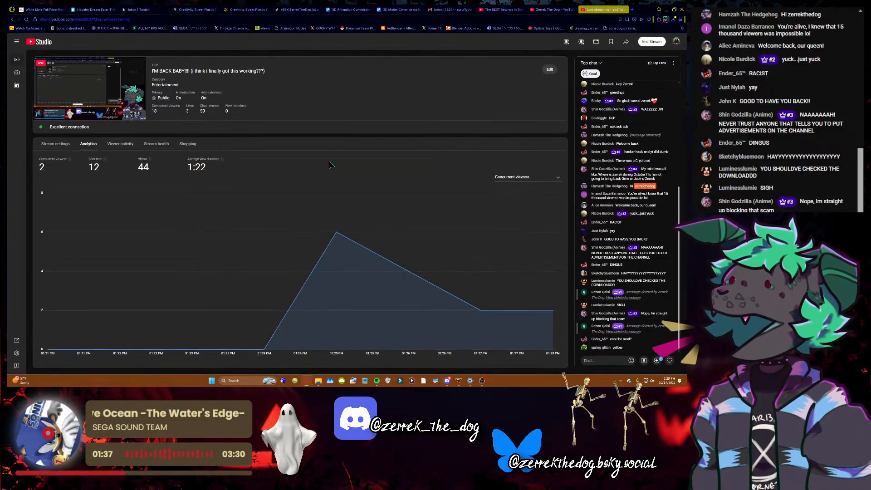
left_click(307, 380)
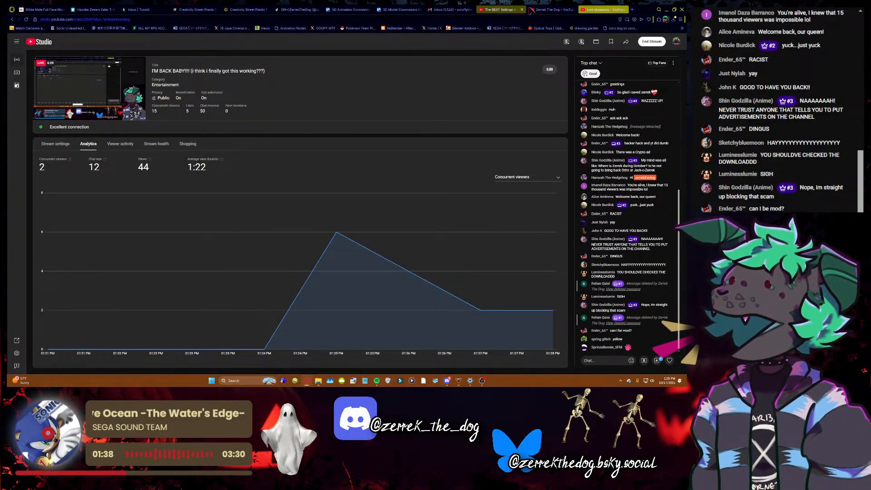
left_click(547, 9)
right_click(227, 202)
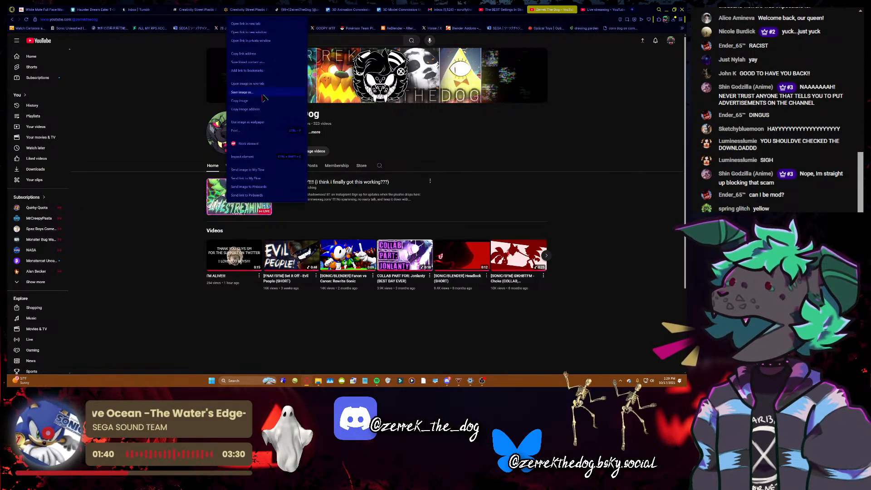
left_click(254, 54)
- Switch to Discord and open the Announcements channel of the Paw Squad server
left_click(448, 382)
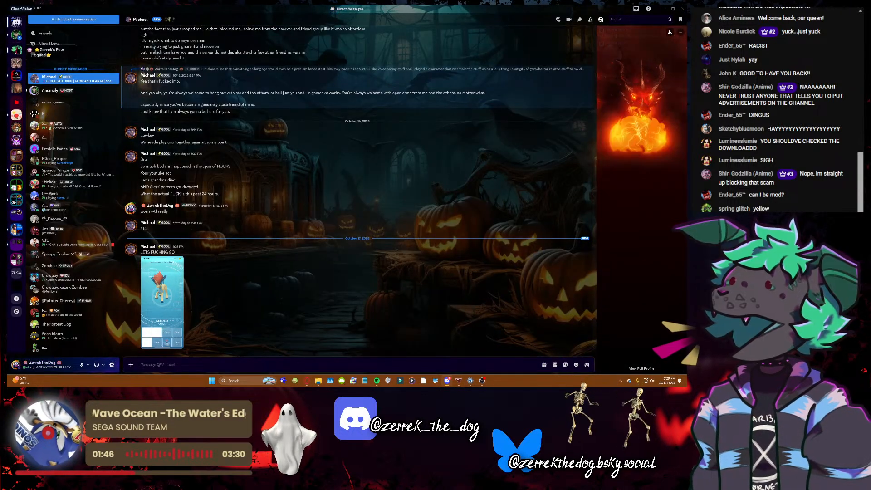
left_click(16, 50)
scroll(71, 161, "up", 5)
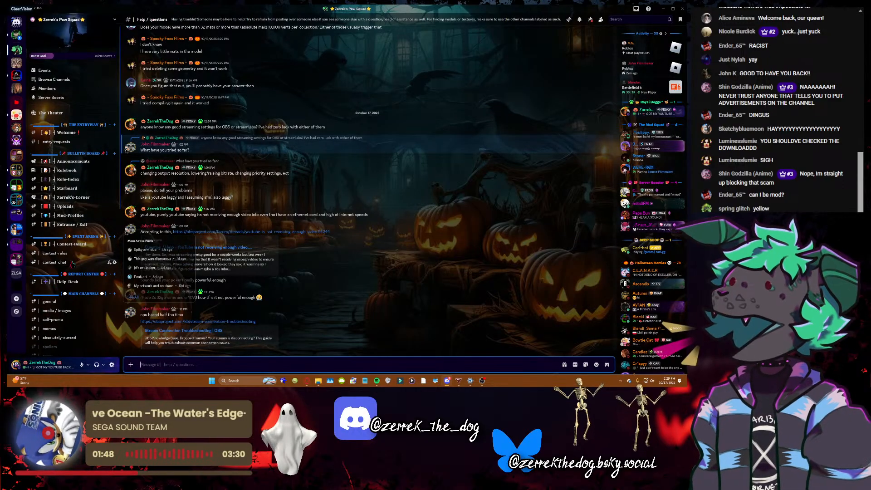
left_click(71, 161)
scroll(70, 204, "down", 3)
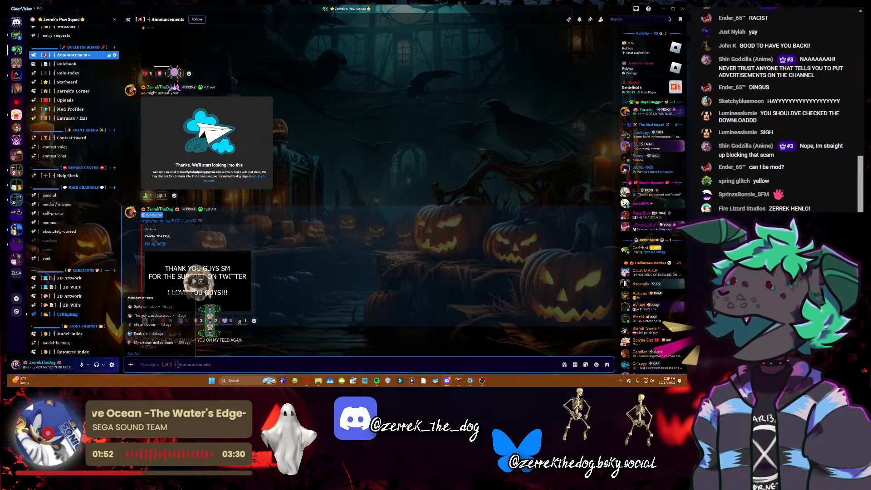
type("@e")
scroll(282, 349, "down", 3)
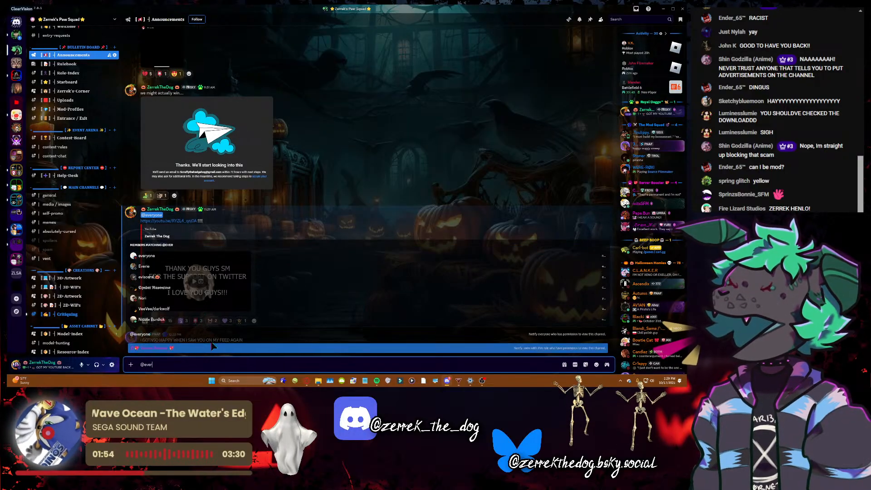
left_click(236, 338)
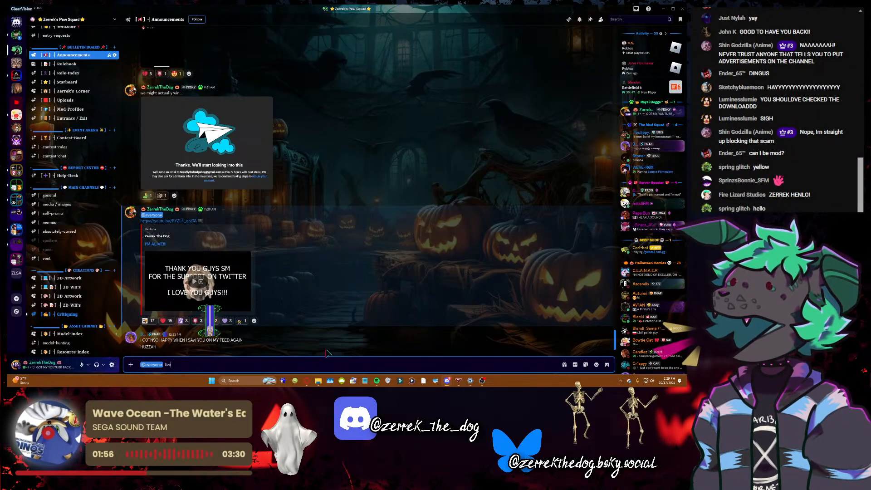
type("livestreammmmm :3")
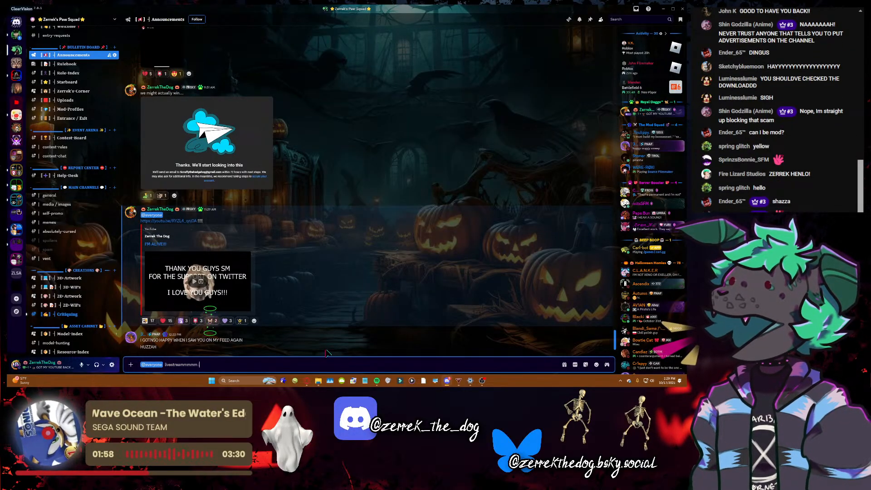
key("shift+Return")
type("https://www.youtube.com/watch?v=2tb8FMyu_rw")
key("Return")
key("Return")
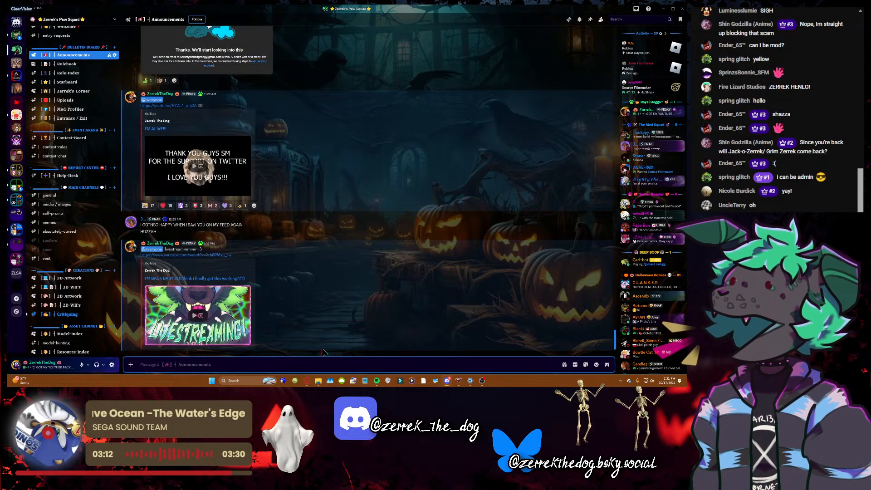
- Minimize Discord and the browser, and launch Blender from Steam's system tray entry
left_click(664, 8)
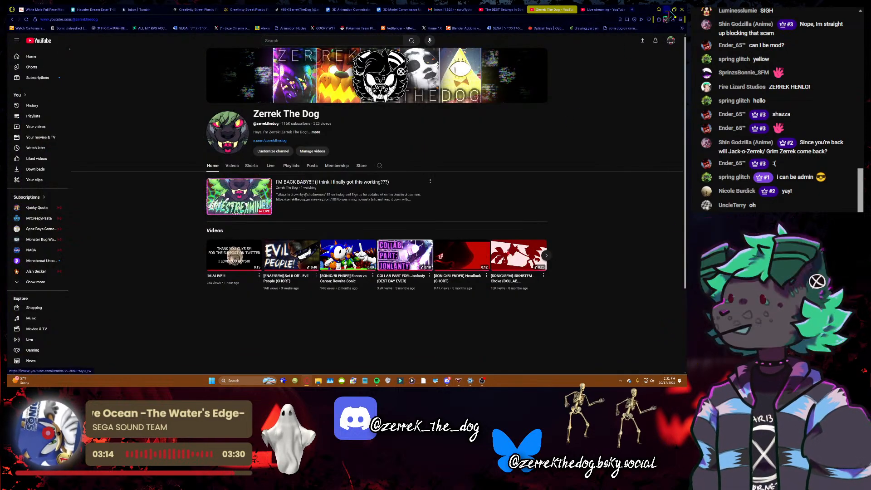
left_click(667, 9)
left_click(621, 381)
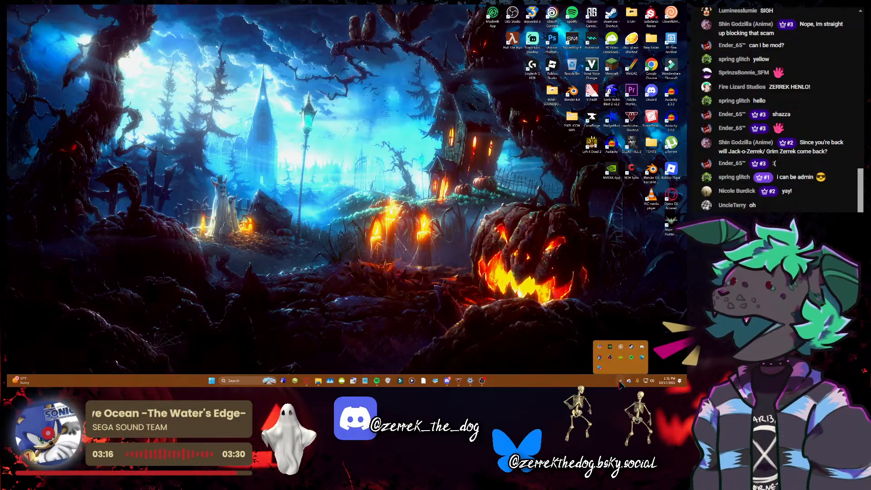
right_click(631, 344)
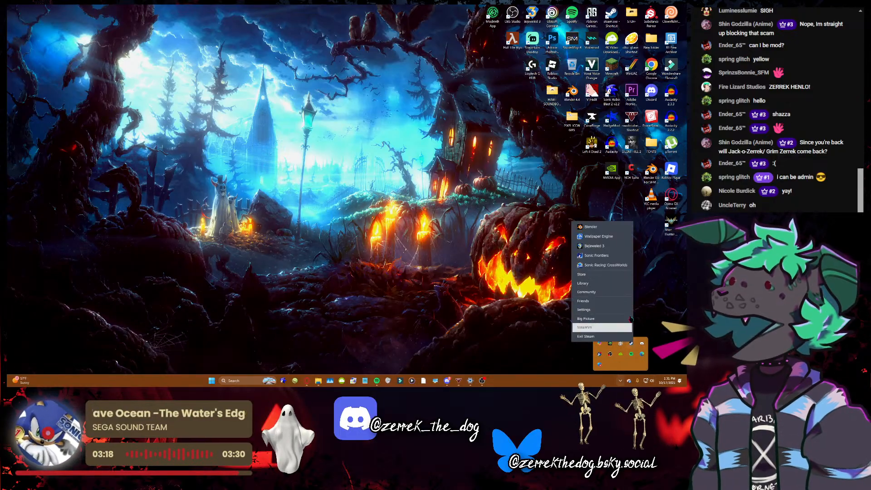
left_click(595, 227)
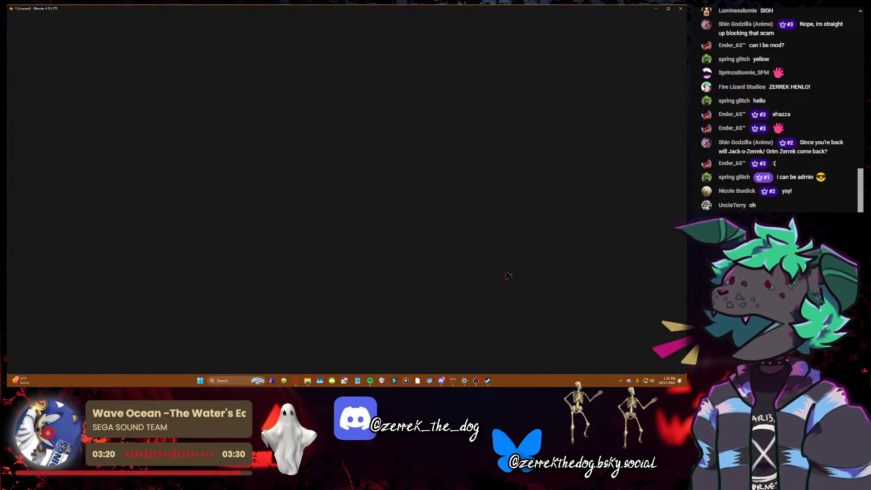
- Check the stream in OBS, return to Blender, and open the recent file mimic commission.blend
left_click(477, 381)
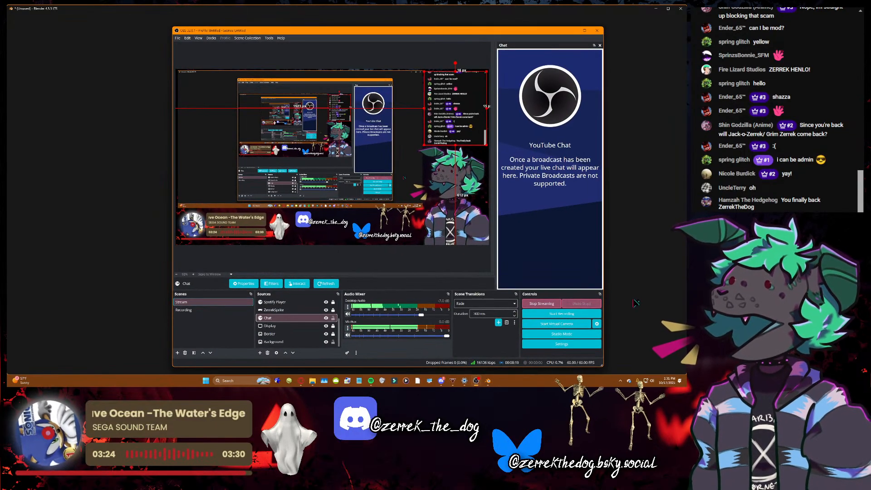
left_click(418, 8)
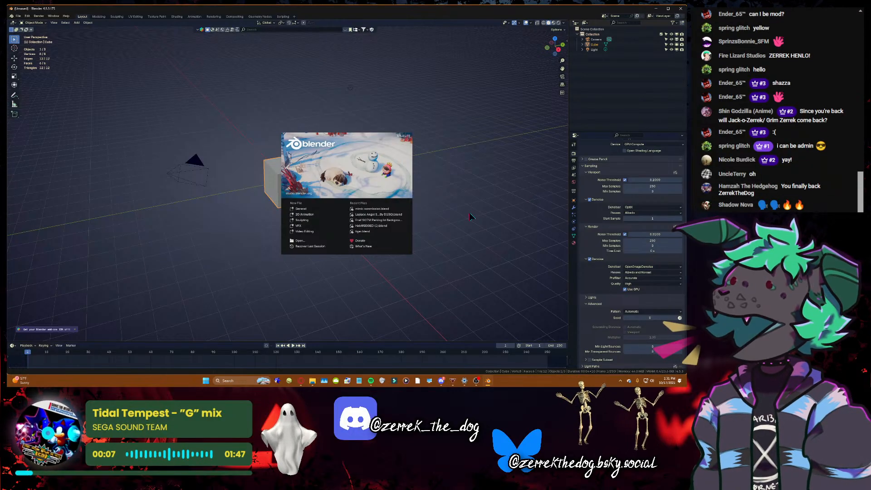
left_click(372, 209)
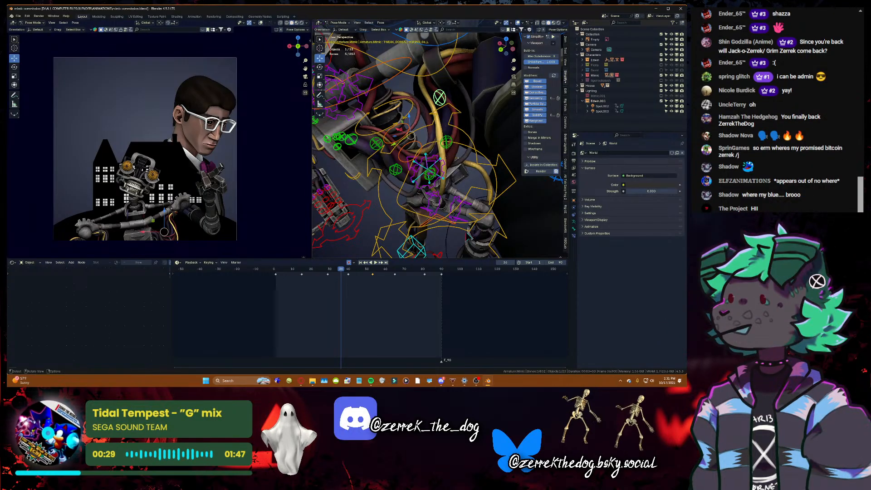
- Switch to Spotify to check the Stream Playlist, and return to Blender
left_click(370, 382)
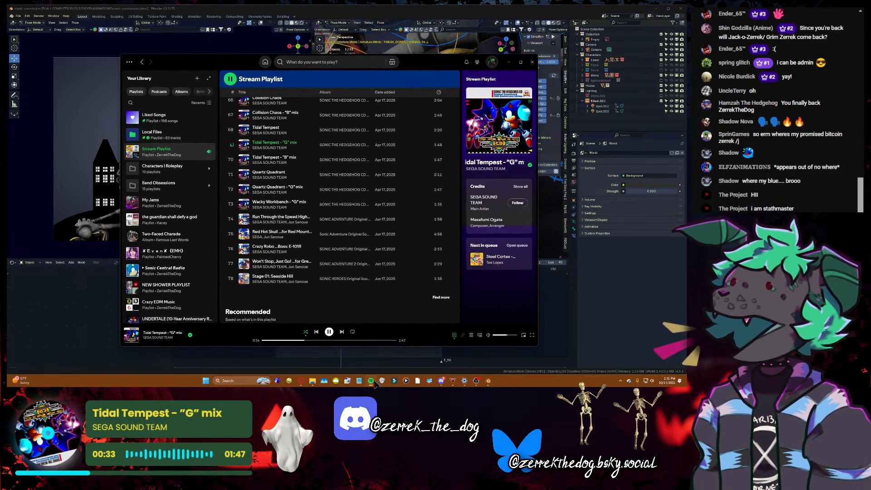
left_click(372, 381)
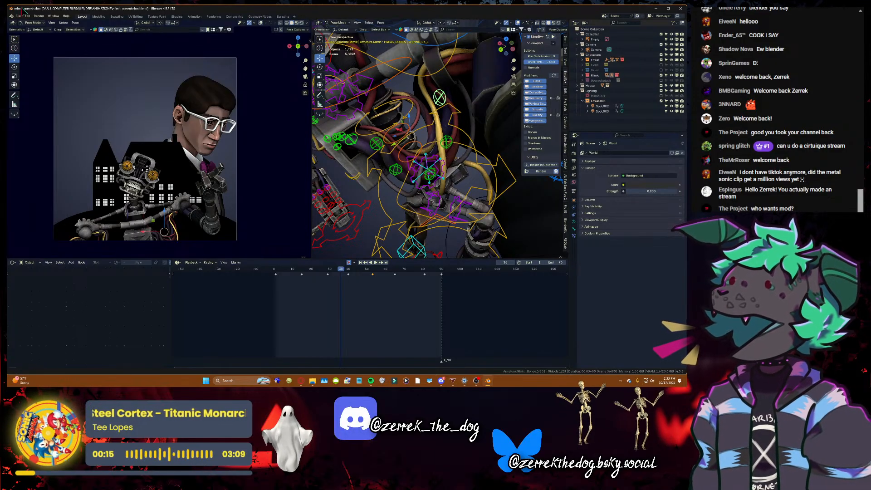
- Open the recent file MetalSonicRigged.blend
left_click(18, 16)
mouse_move(27, 32)
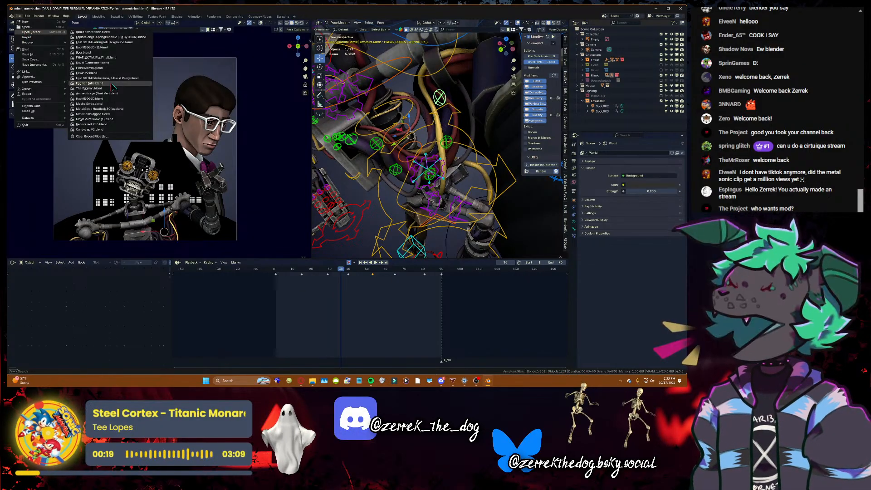
left_click(108, 114)
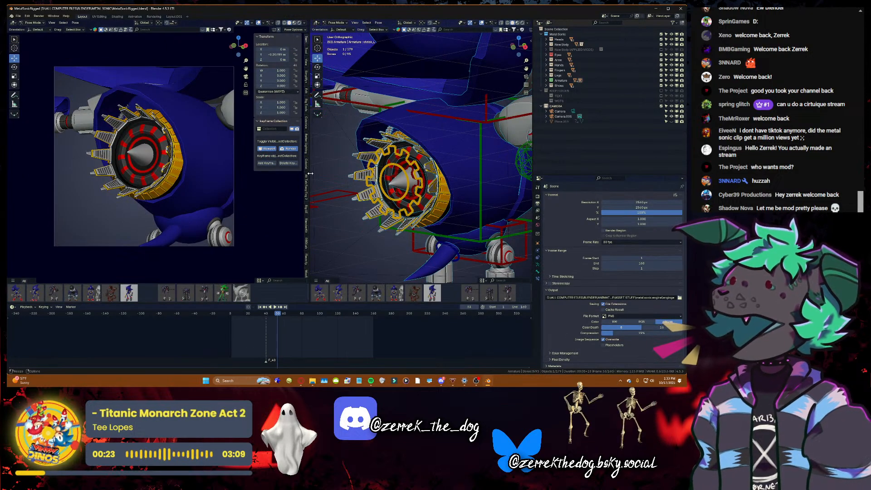
- Widen the main 3D viewport by narrowing the camera view beside it, and frame the whole Metal Sonic rig
scroll(355, 181, "down", 9)
mouse_move(520, 47)
left_mouse_down()
mouse_move(583, 53)
mouse_move(529, 40)
left_mouse_up()
left_click_drag(310, 92, 187, 93)
scroll(434, 92, "up", 3)
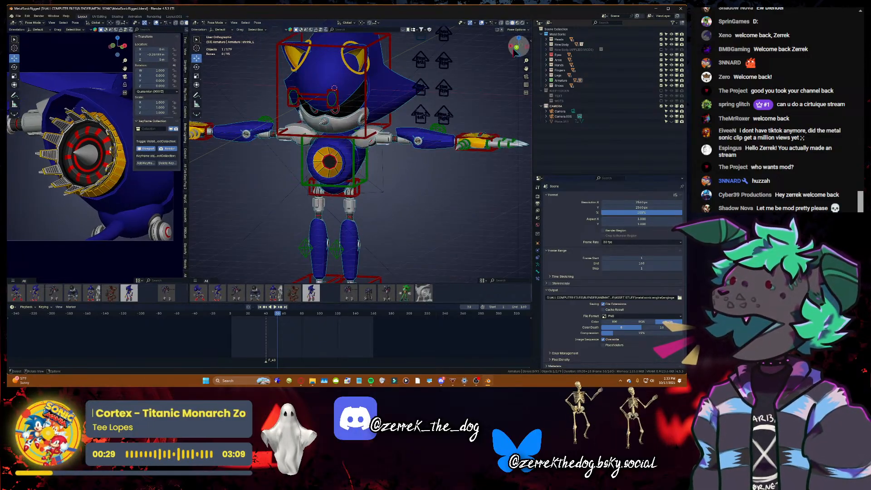
left_click_drag(515, 52, 484, 87)
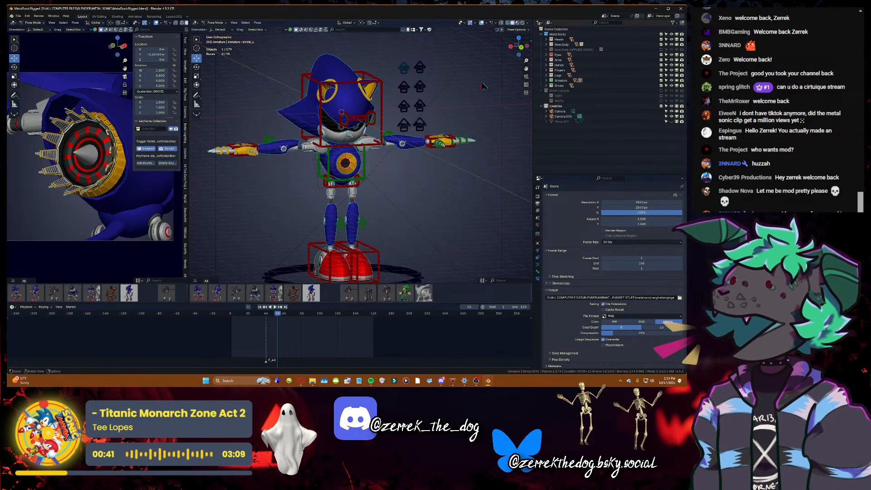
- Try different viewport shading modes on the Metal Sonic rig in back orthographic view
scroll(484, 87, "up", 3)
left_click_drag(526, 69, 533, 106)
scroll(524, 68, "up", 2)
left_click_drag(521, 48, 513, 49)
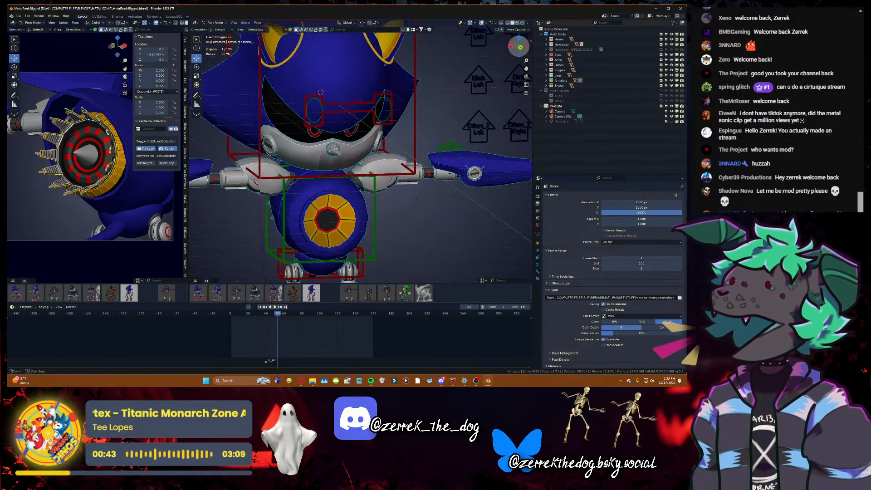
left_click(520, 46)
left_click(527, 22)
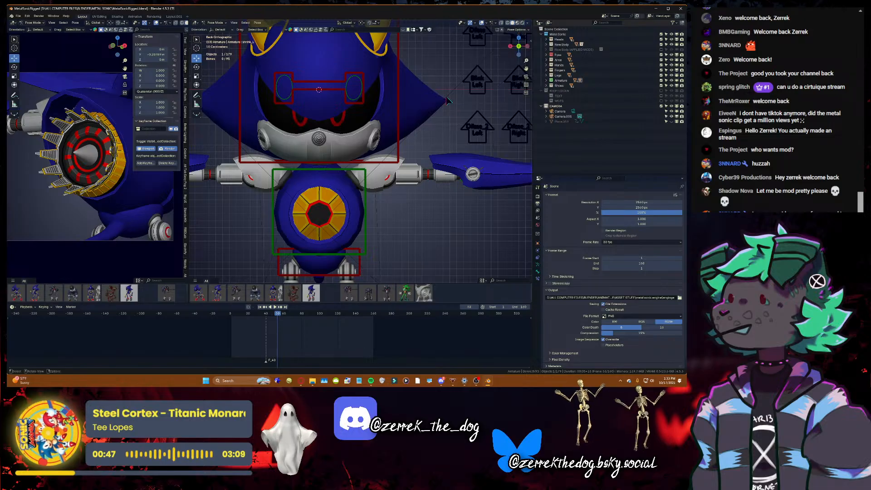
left_click(518, 22)
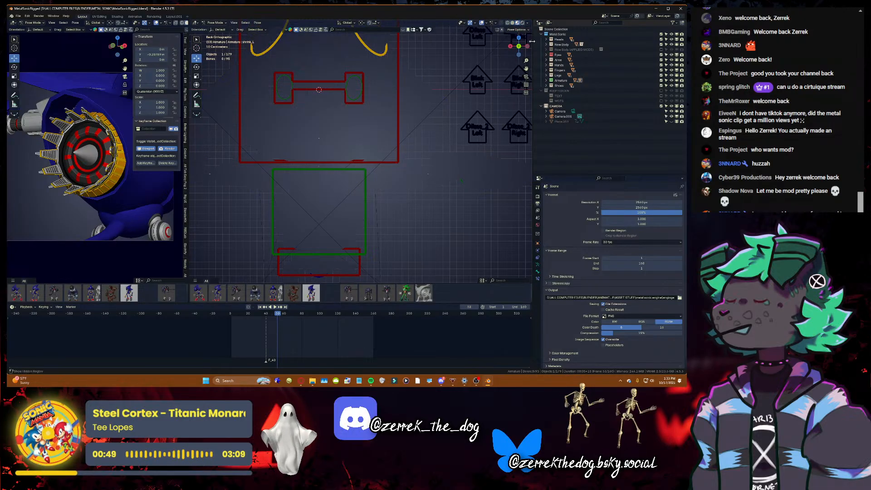
mouse_move(532, 41)
left_mouse_down()
mouse_move(486, 43)
mouse_move(522, 44)
mouse_move(519, 55)
mouse_move(523, 47)
left_mouse_up()
scroll(449, 128, "down", 4)
left_click(528, 22)
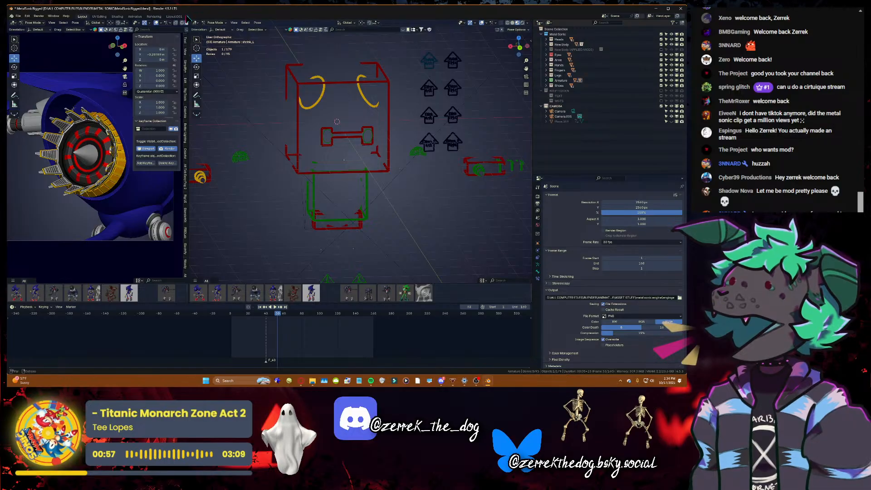
- Add a General Layout workspace and set its 3D viewport to Material Preview shading in orthographic view
left_click(187, 17)
mouse_move(188, 26)
left_click(208, 41)
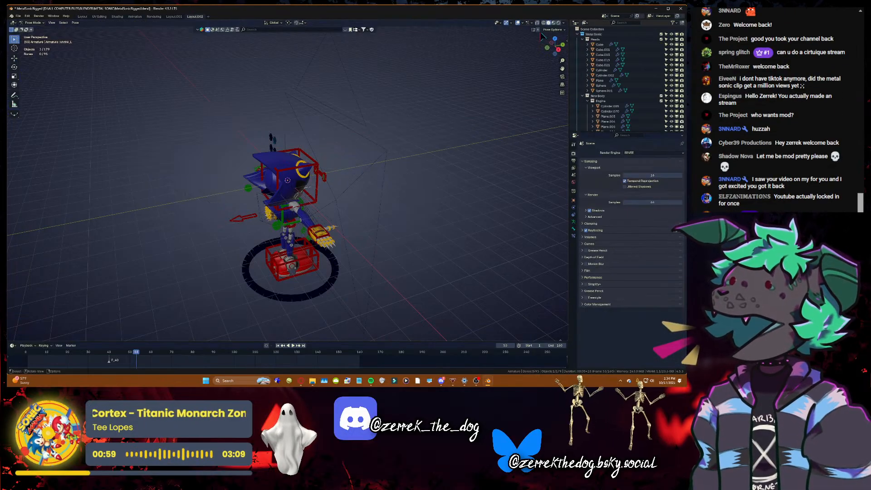
left_click(554, 22)
scroll(555, 47, "up", 4)
mouse_move(555, 46)
left_mouse_down()
mouse_move(563, 67)
mouse_move(562, 44)
left_mouse_up()
scroll(558, 72, "down", 1)
scroll(558, 93, "up", 2)
left_click(562, 86)
scroll(392, 189, "down", 2)
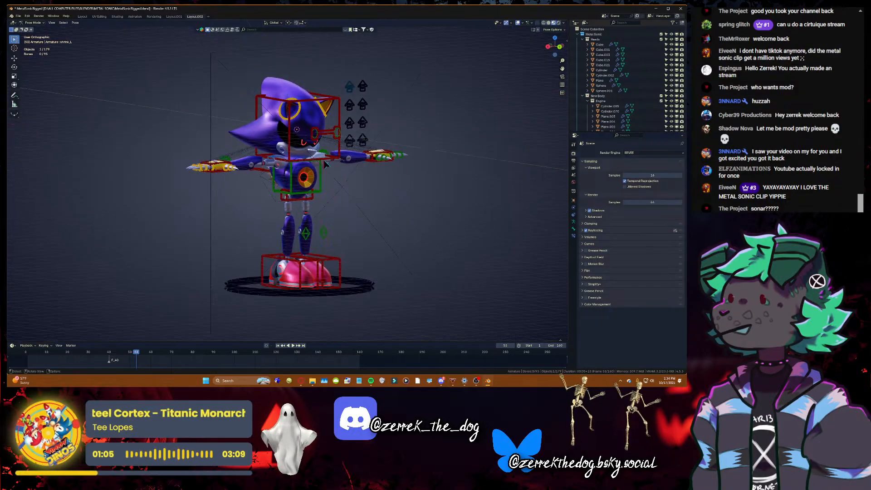
- Select the head bone of the Metal Sonic rig and activate the Move tool
scroll(324, 161, "up", 1)
left_click(320, 159)
scroll(320, 158, "up", 1)
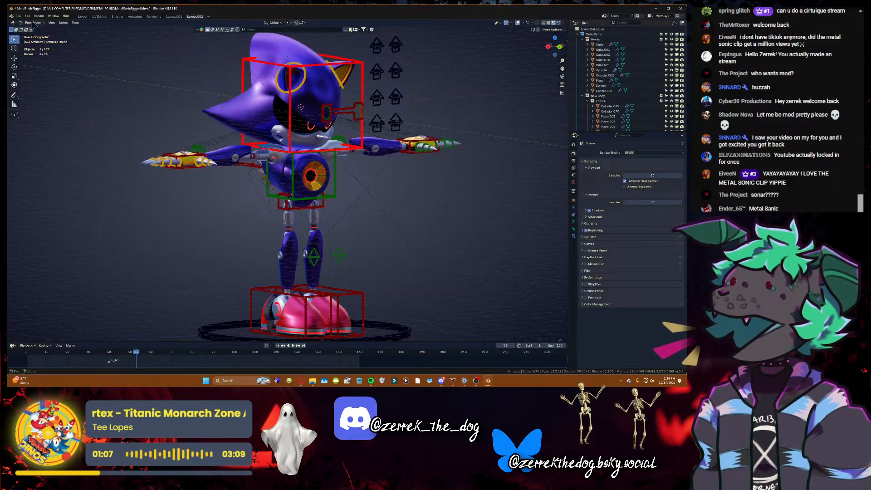
left_click(18, 16)
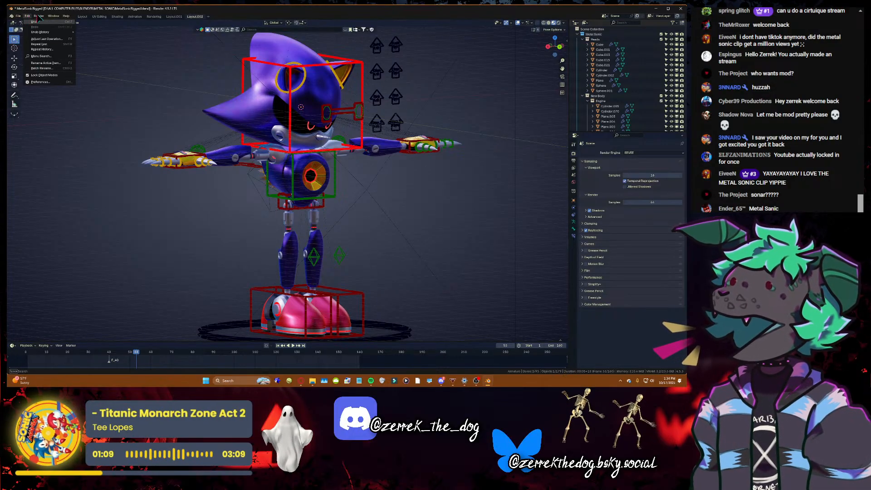
left_click(38, 16)
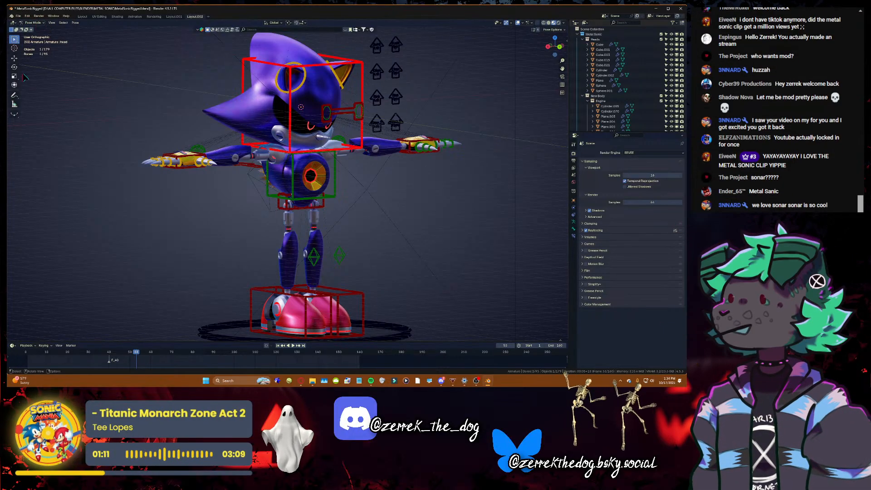
left_click(15, 58)
- Select the Dilate Left control beside the head in back view and move it vertically
scroll(318, 117, "down", 1)
scroll(460, 110, "up", 2)
left_click(560, 46)
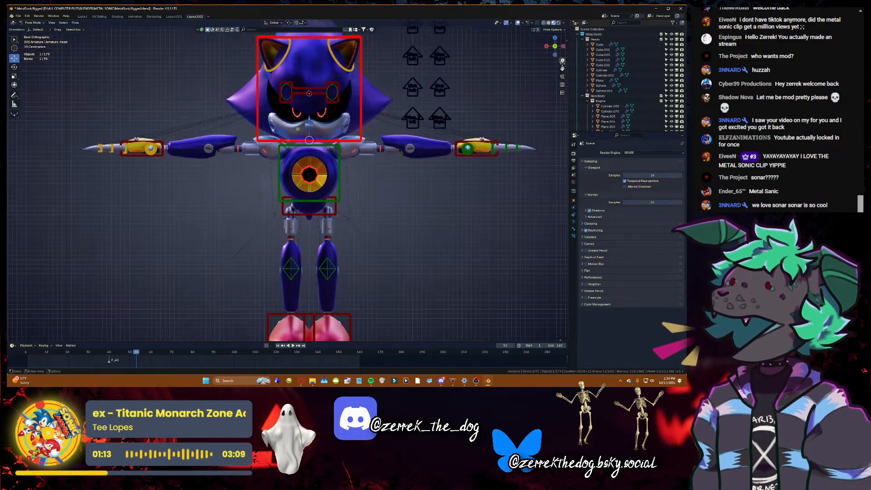
scroll(408, 114, "up", 3)
left_click(398, 127)
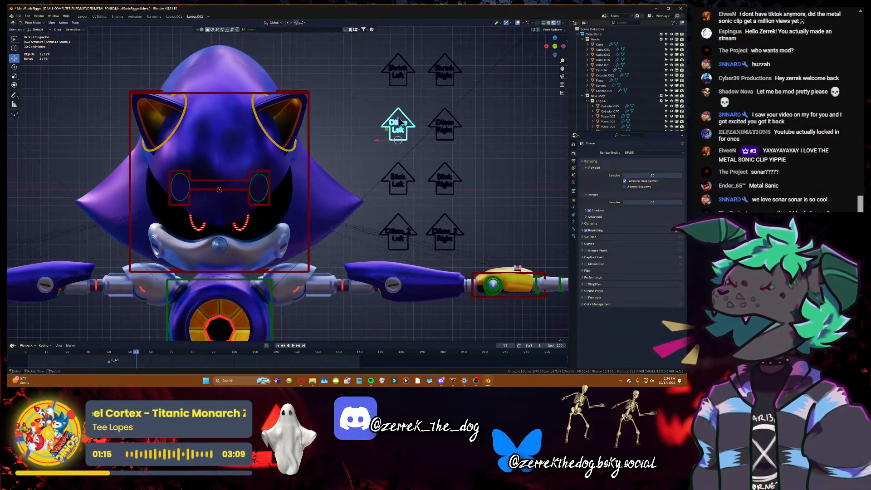
left_click_drag(398, 123, 398, 129)
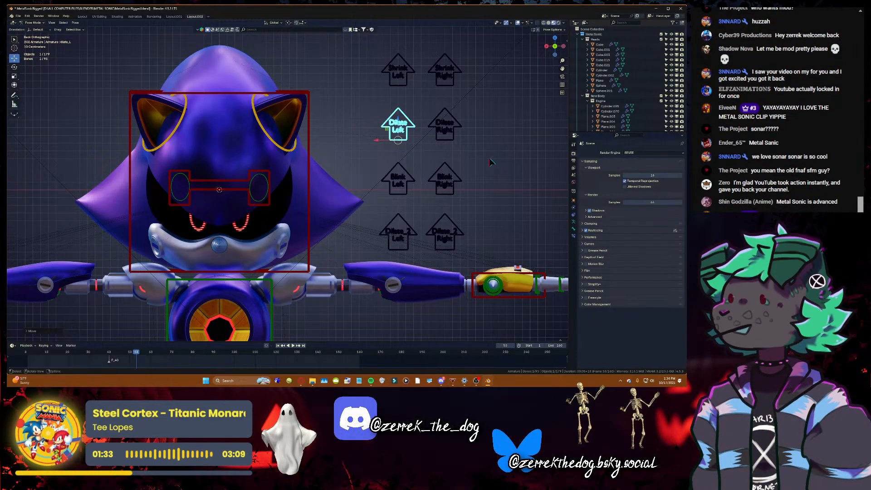
- Select the JetDriver bone behind the torso in left orthographic view
scroll(444, 177, "down", 2)
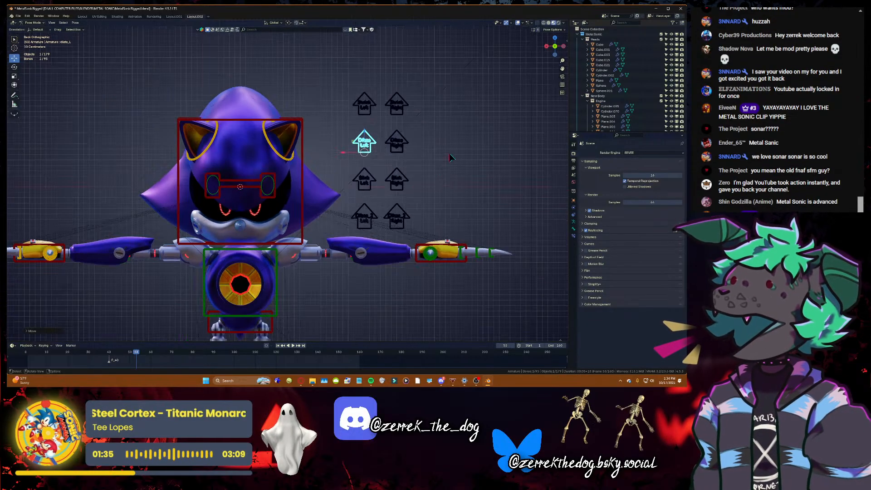
left_click(564, 47)
left_click_drag(562, 68, 542, 21)
left_click(427, 233)
scroll(495, 159, "down", 2)
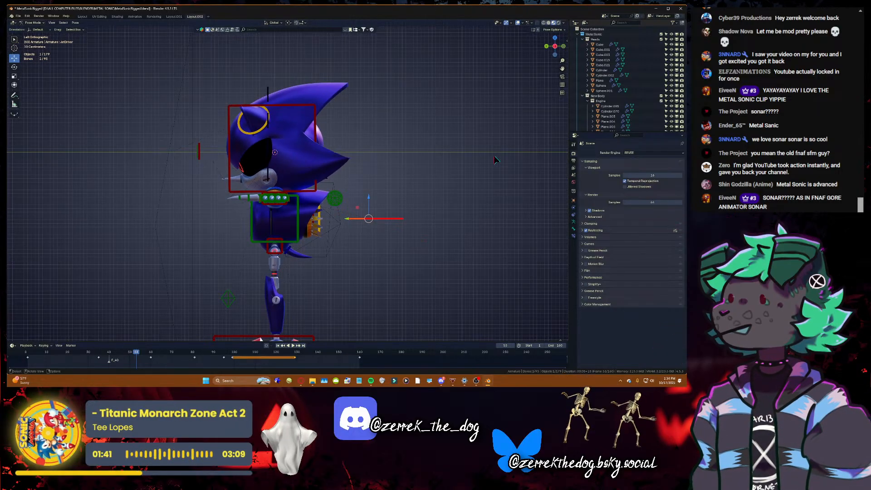
- Examine the jet engine on Metal Sonic's back up close and try its JetDriver control
scroll(516, 117, "up", 1)
left_click_drag(555, 47, 501, 20)
scroll(537, 67, "up", 2)
scroll(522, 39, "up", 2)
left_click_drag(555, 47, 542, 72)
scroll(444, 172, "down", 1)
left_click_drag(310, 213, 293, 194)
scroll(504, 75, "down", 4)
- Select the pelvis bone and move it slightly down so that the rig's knees bend
left_click_drag(553, 49, 561, 29)
scroll(545, 64, "down", 3)
left_click(563, 85)
scroll(535, 54, "up", 1)
left_click(304, 190)
left_click(304, 192)
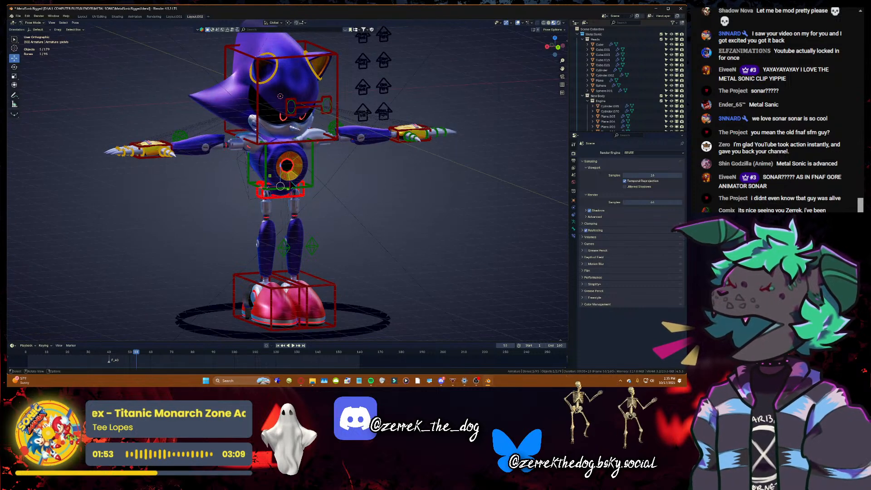
mouse_move(282, 171)
left_mouse_down()
mouse_move(284, 184)
mouse_move(284, 176)
left_mouse_up()
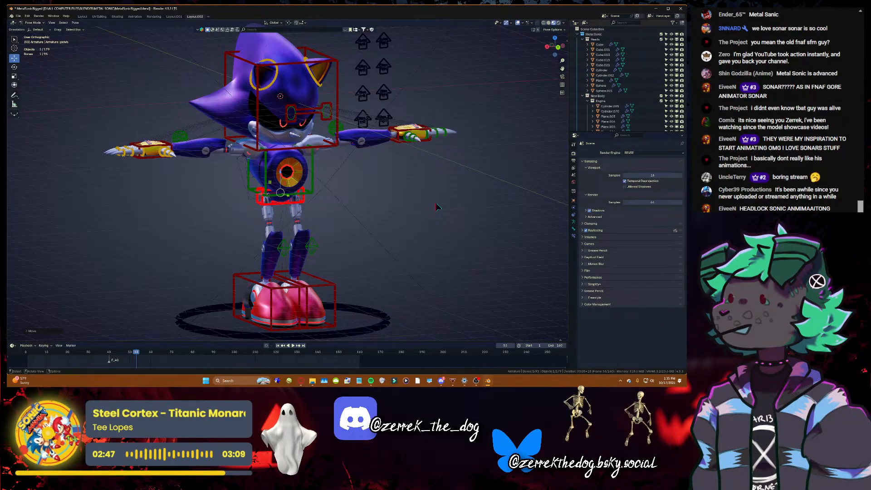
middle_click_drag(439, 207, 460, 199)
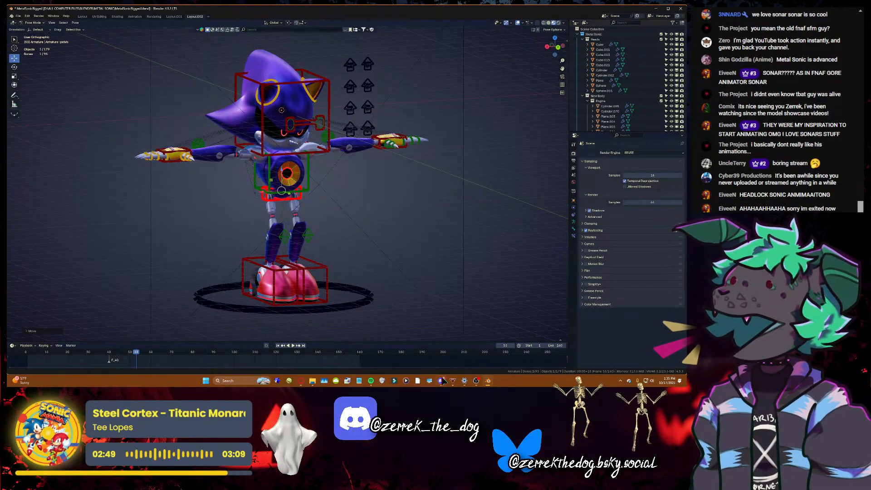
- Switch to Discord to check the Announcements channel, and return to Blender
left_click(442, 381)
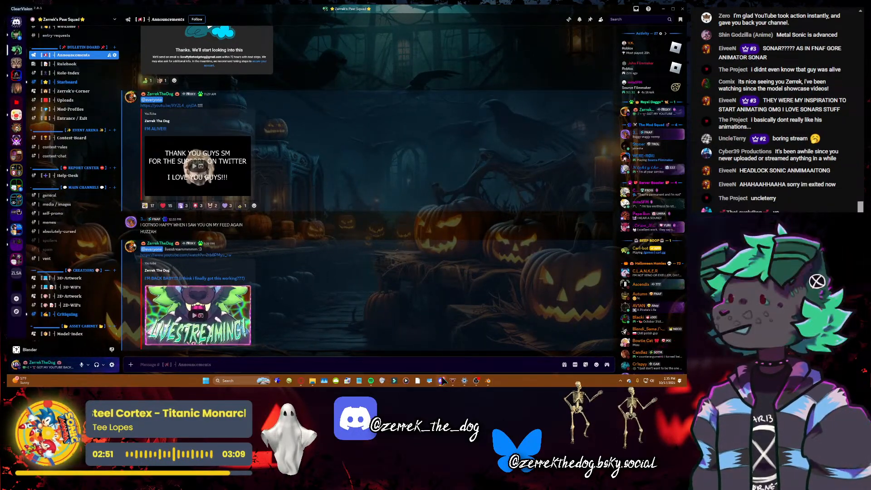
left_click(442, 380)
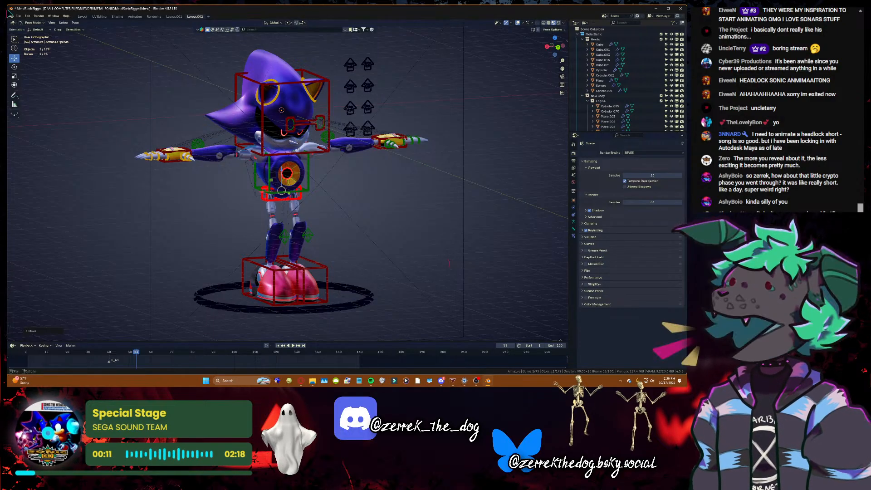
- Reopen mimic commission.blend from the recent files in place of the Metal Sonic file
left_click(24, 16)
mouse_move(18, 15)
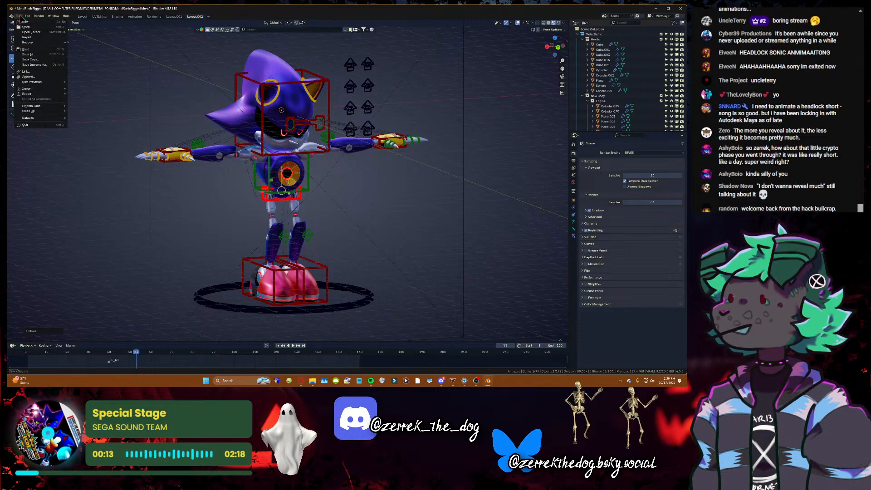
mouse_move(34, 31)
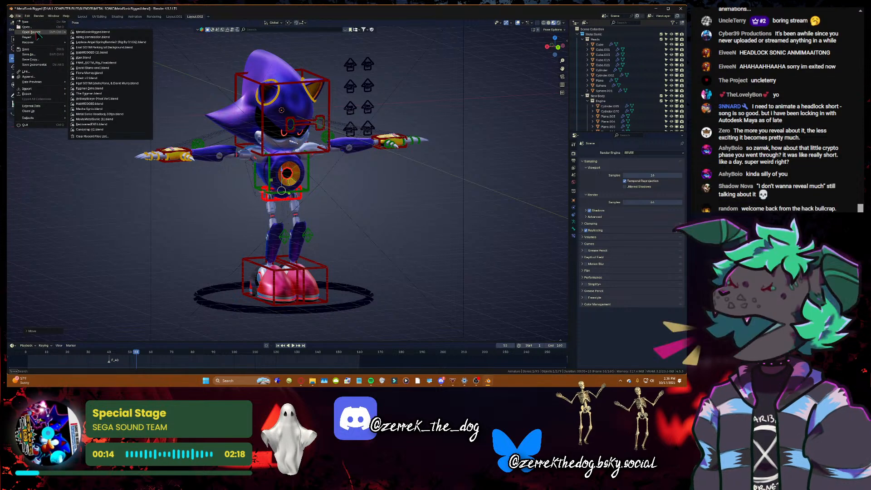
left_click(107, 38)
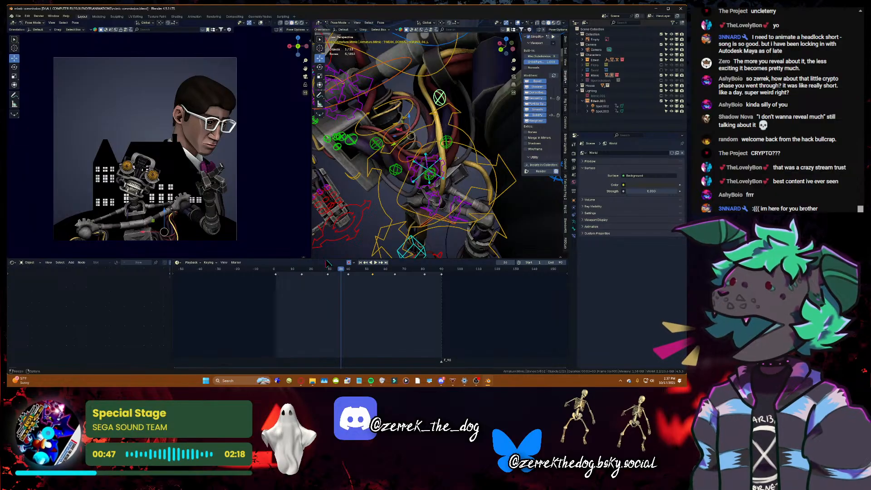
- Shrink the timeline to give the 3D viewports more height, and return the animation to frame 1
left_click_drag(325, 259, 326, 300)
left_click(361, 304)
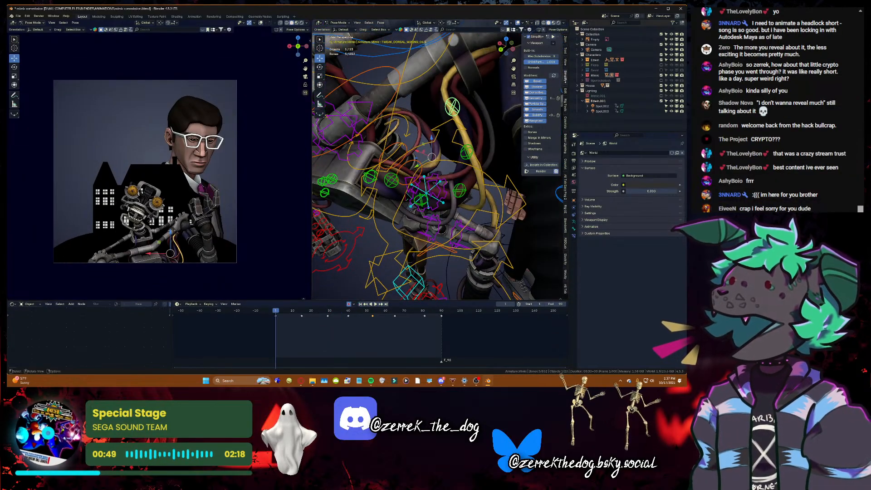
key("shift+grave")
key("s")
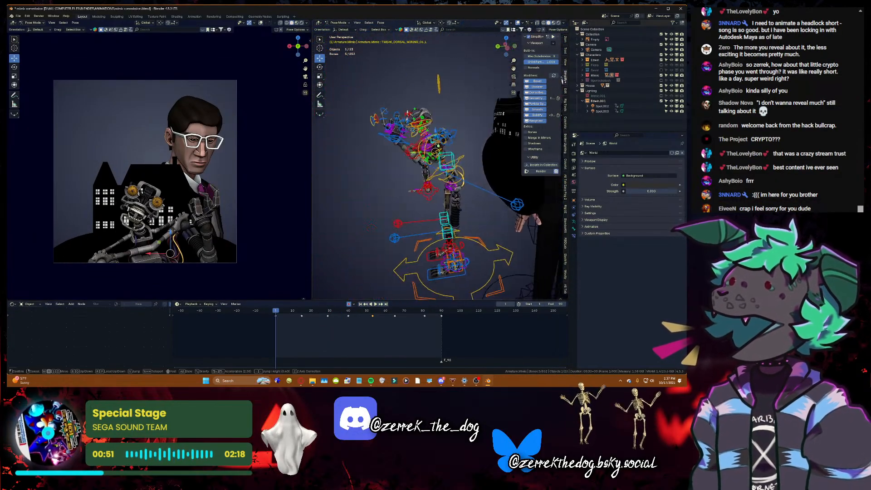
key("w")
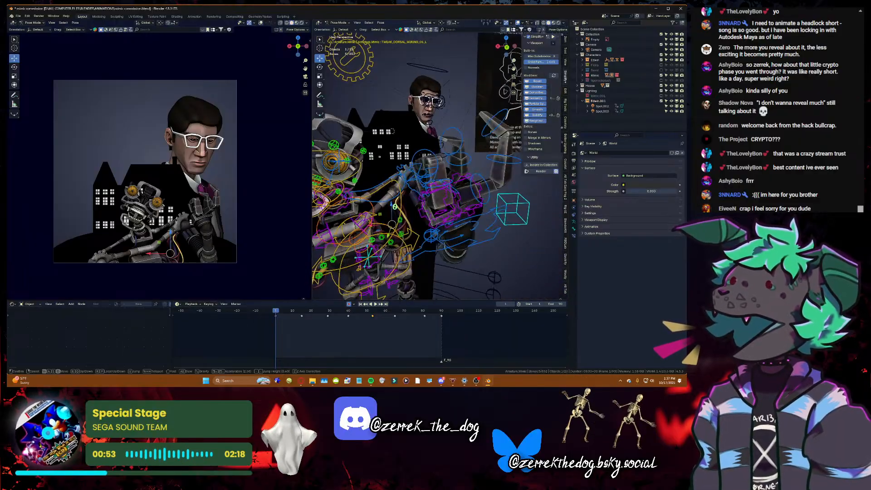
key("w")
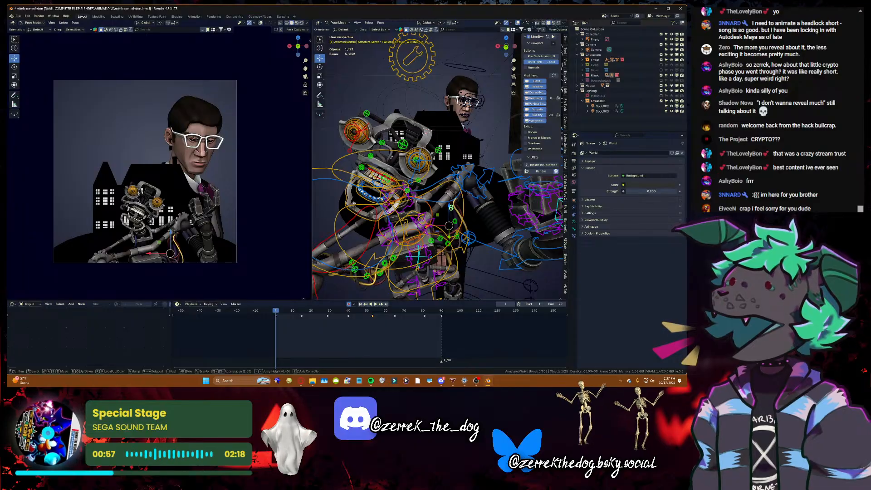
key("a")
key("q")
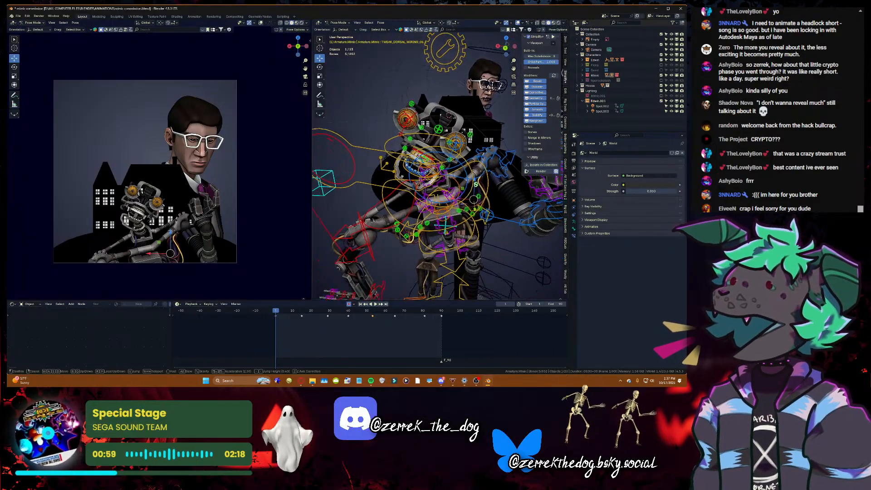
key("s")
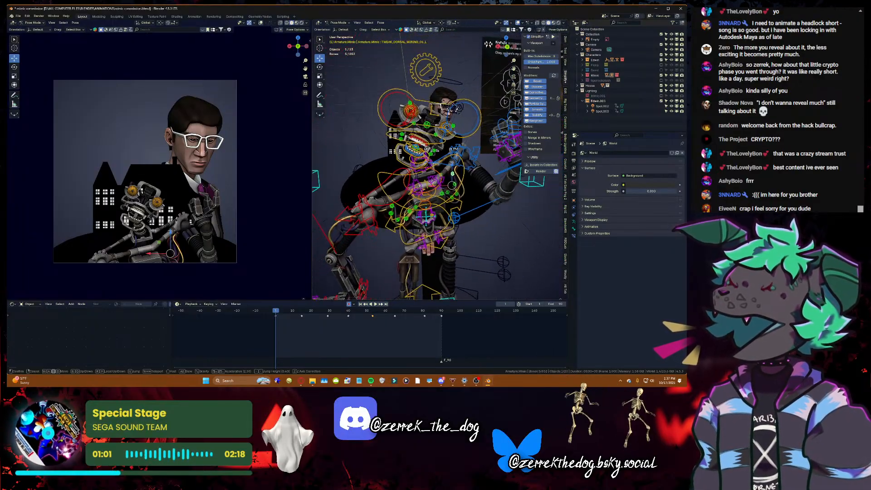
key("Return")
- Play the animation and review its motion in a slightly enlarged camera view
key("space")
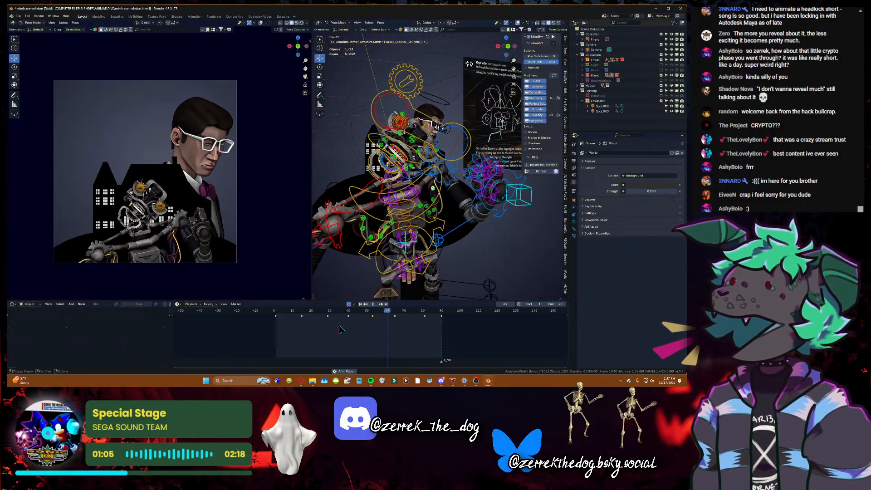
scroll(298, 214, "up", 1)
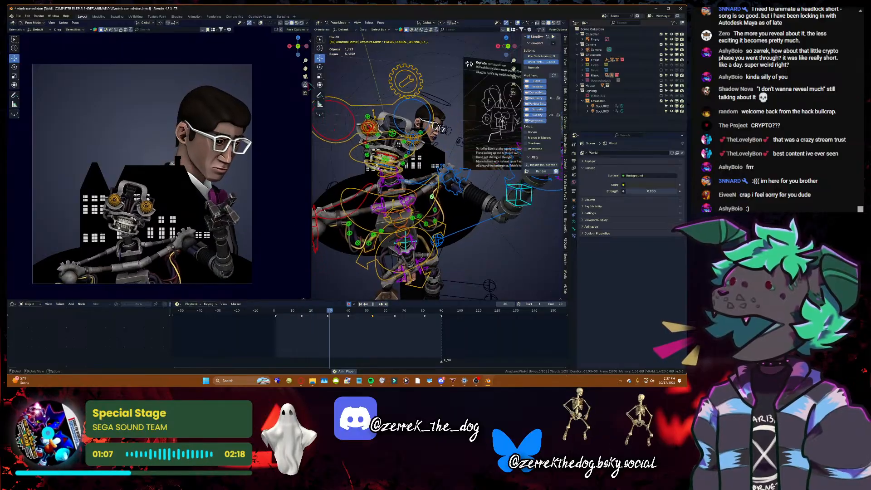
middle_click_drag(287, 132, 293, 117, "shift")
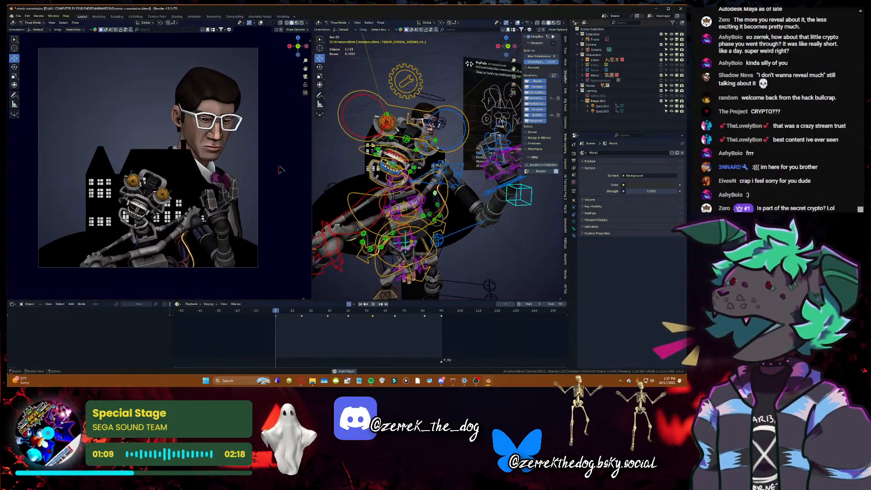
key("space")
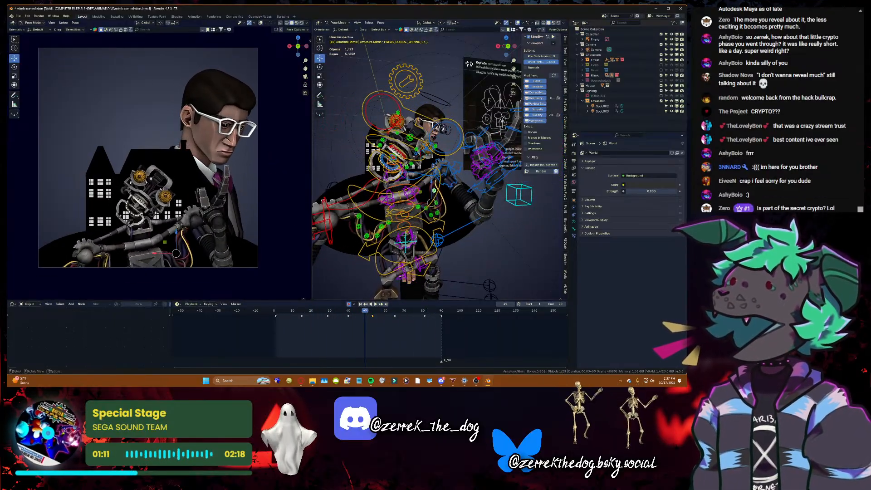
- Examine the mimic rig, the man in glasses and the black mansion model from several angles
key("shift+grave")
key("s")
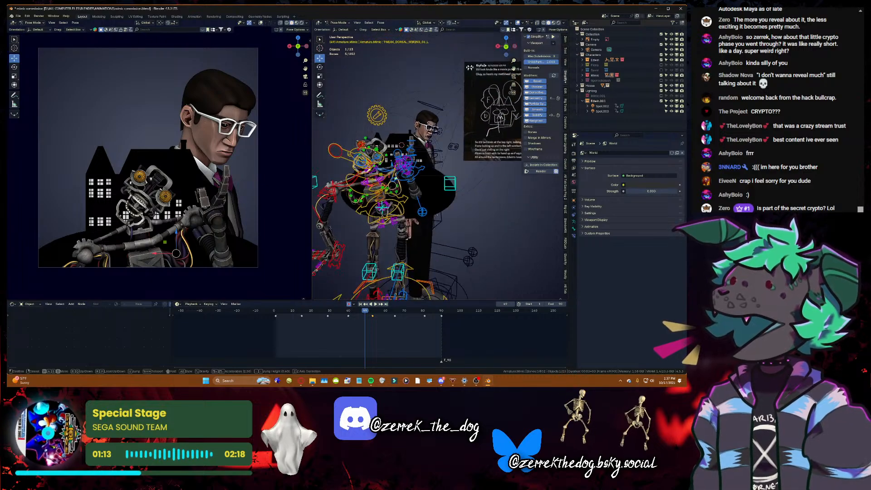
key("w")
key("a")
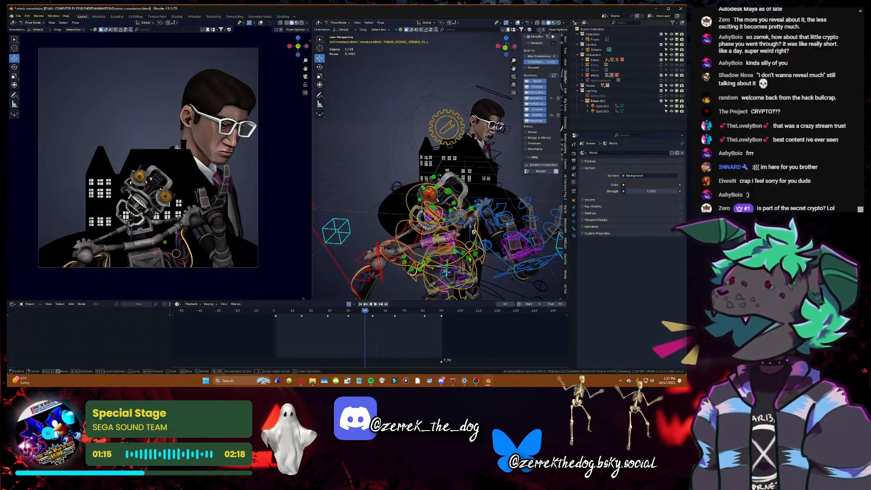
key("d")
left_click(526, 75)
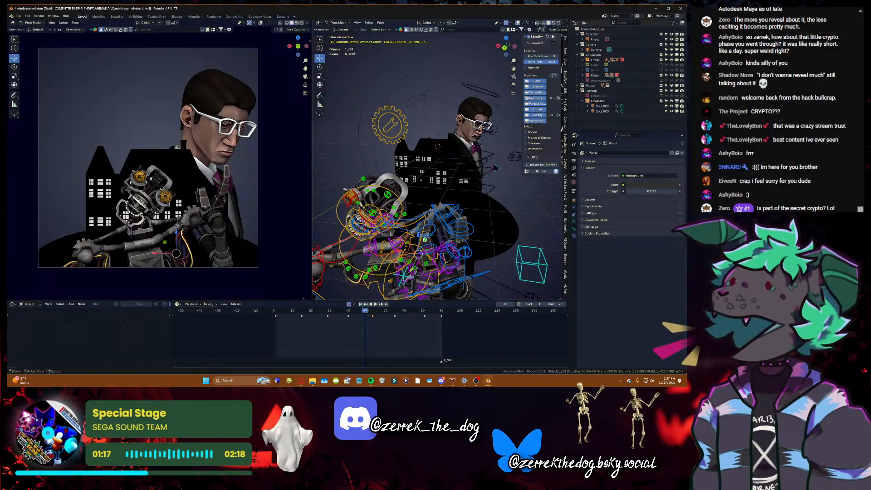
key("shift+grave")
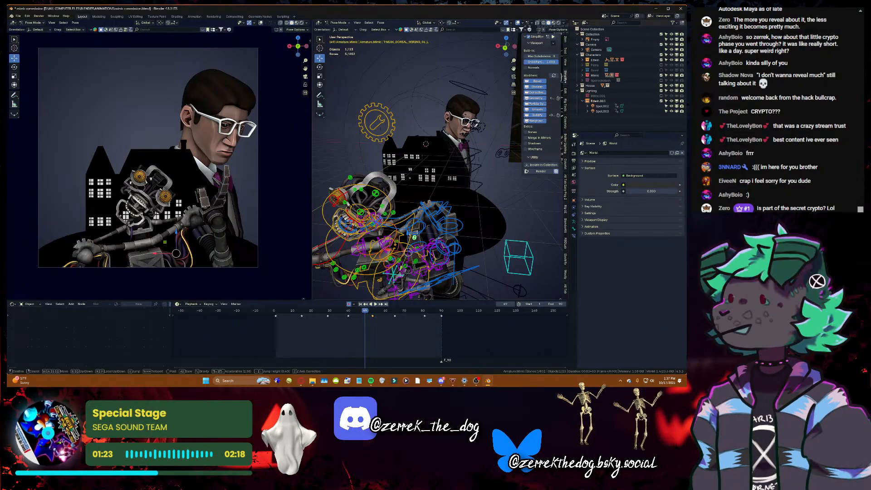
key("w")
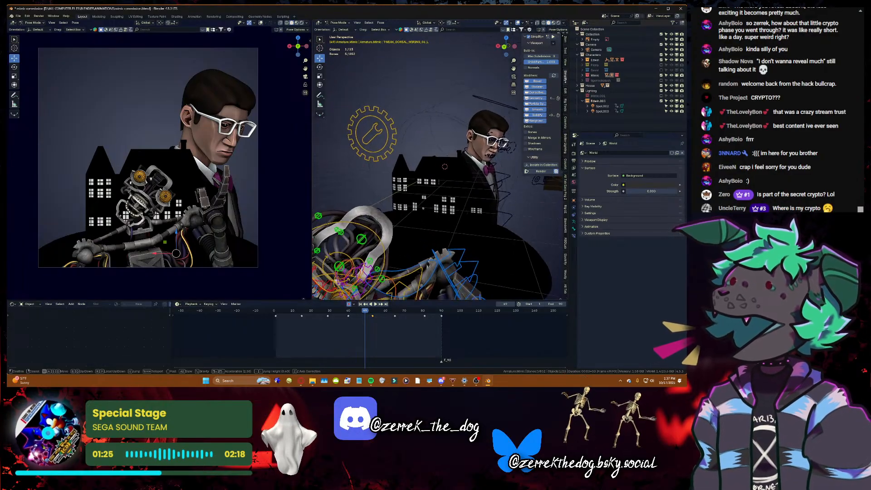
key("s")
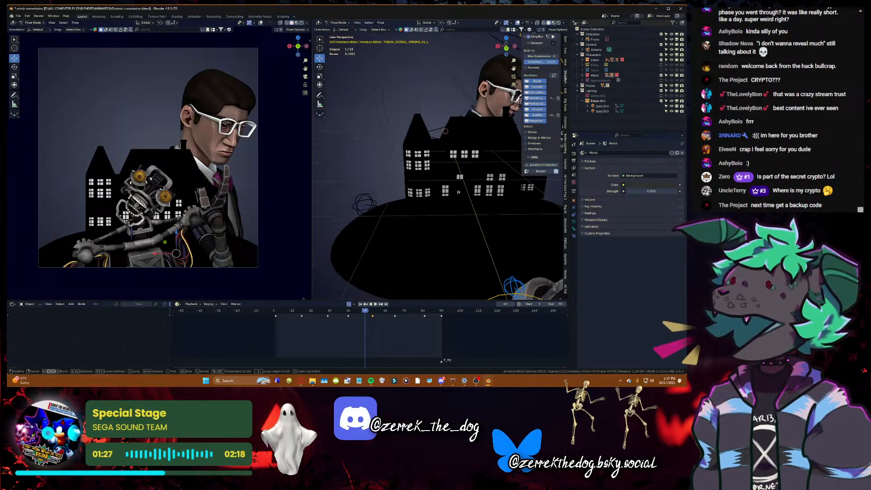
key("w")
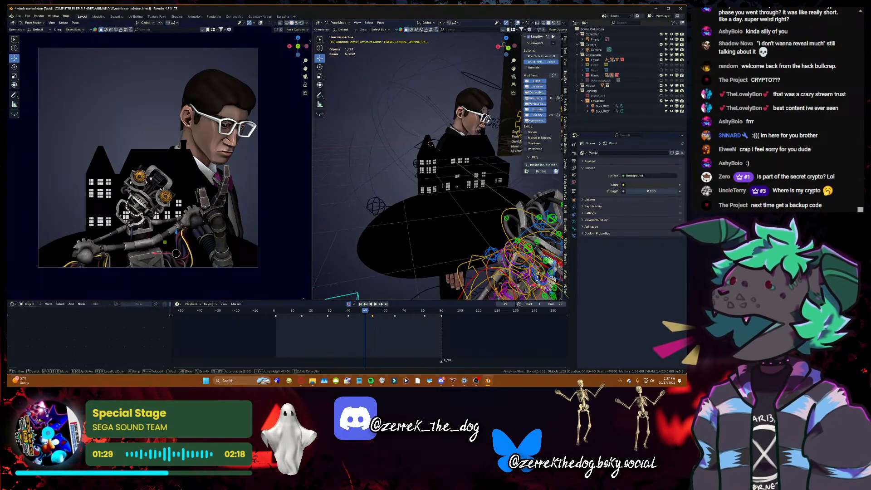
left_click(441, 166)
- Save the file and bring the hidden woman character's collection back into the scene
key("ctrl+s")
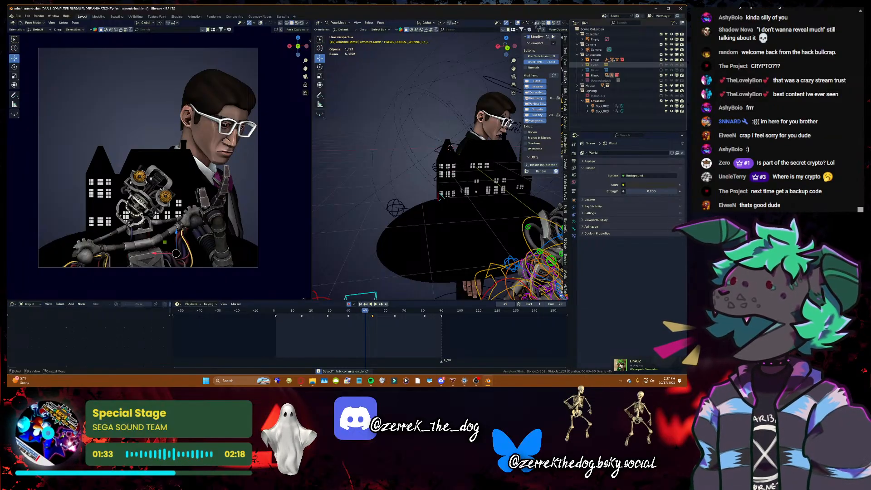
left_click(661, 65)
key("shift+grave")
key("w")
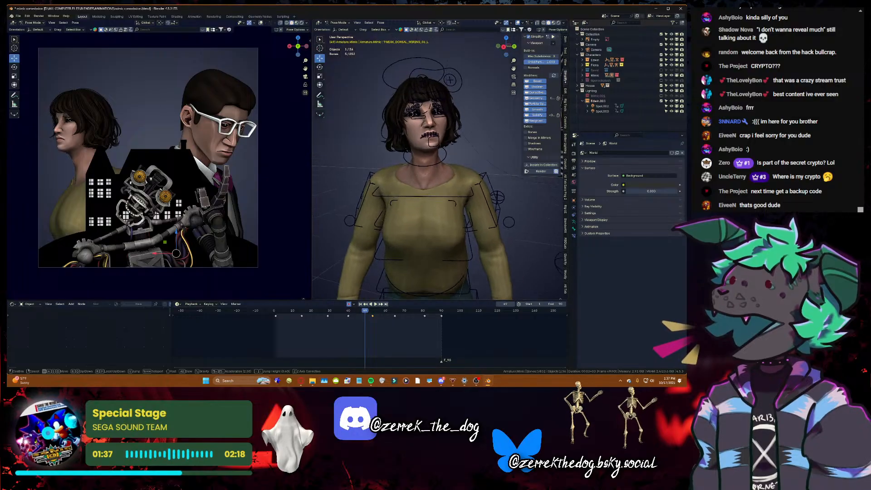
- Leave Pose Mode on the mimic's armature and enter Pose Mode on the woman's rig
left_click(413, 196)
left_click(413, 197)
left_click(339, 22)
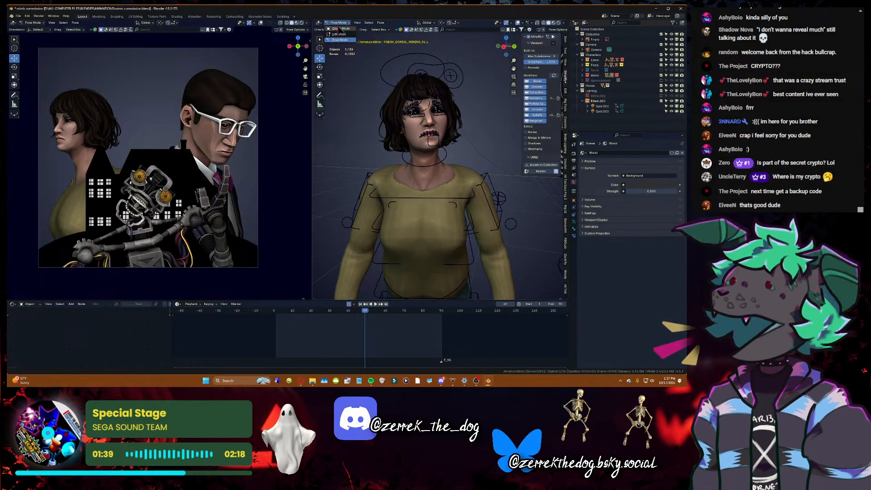
left_click(341, 28)
left_click(340, 22)
left_click(339, 40)
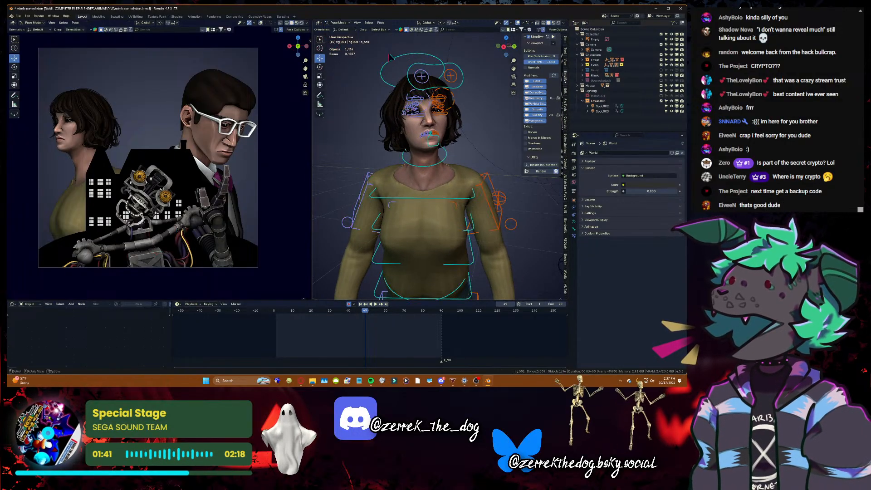
- Select the woman's head control, activate the Rotate tool and save the file
left_click(393, 62)
key("ctrl+s")
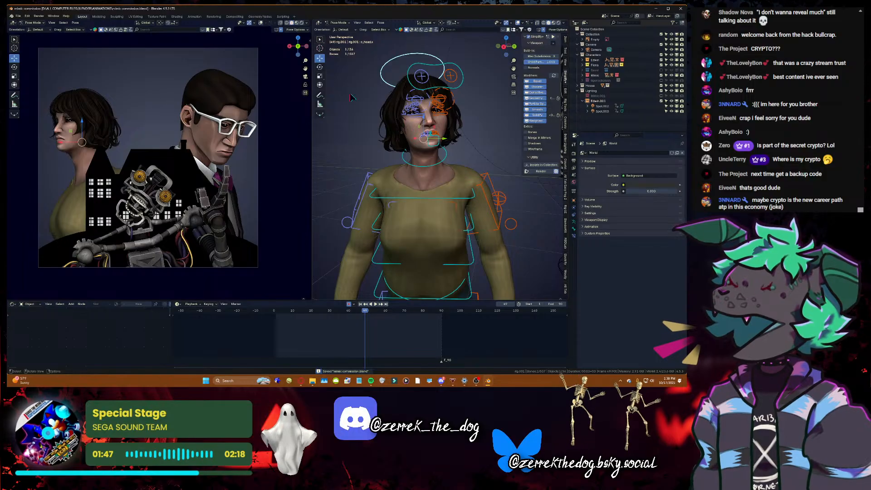
left_click(320, 67)
key("shift+grave")
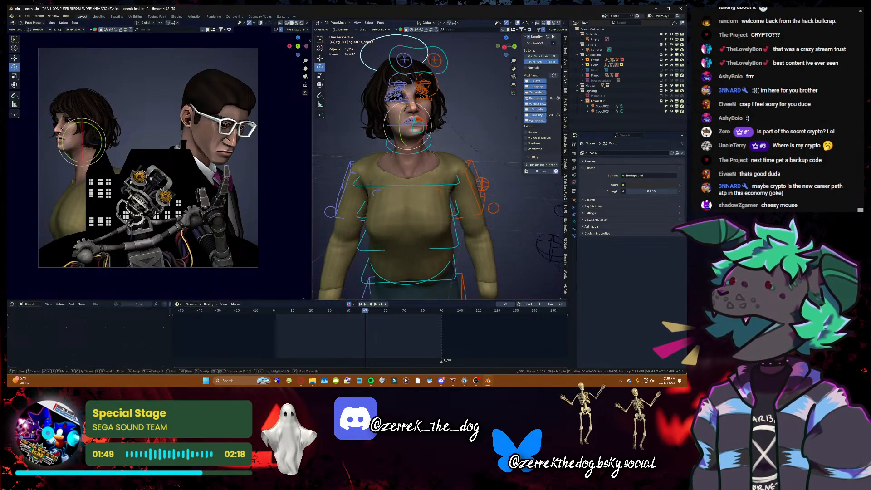
key("w")
left_click(468, 239)
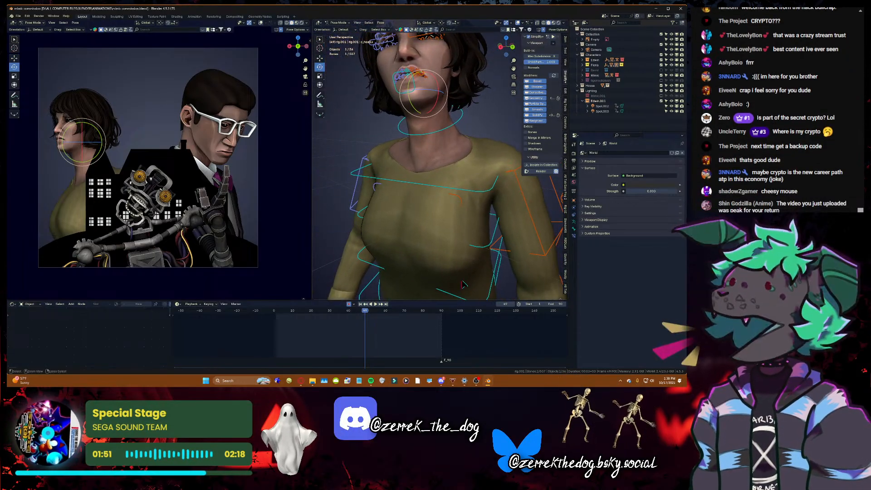
key("ctrl+s")
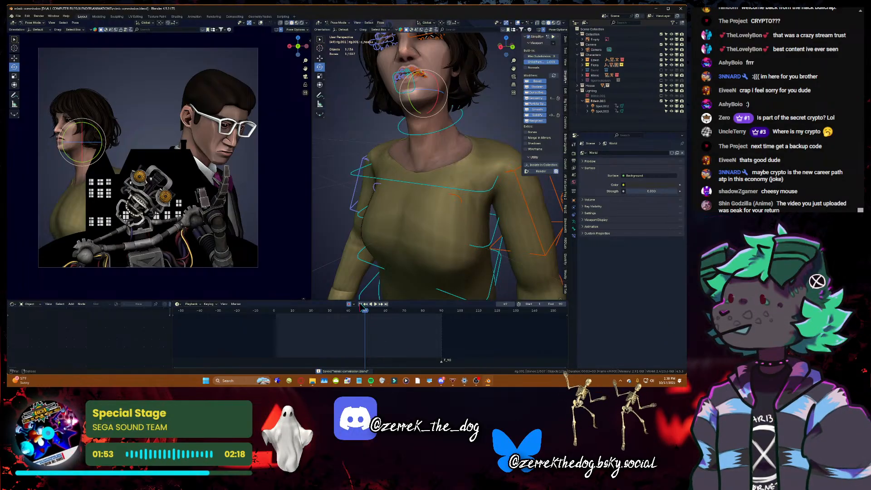
- Key all channels of every bone in the woman's rig at frames 1 and 90, and return to frame 1
key("shift+Left")
key("a")
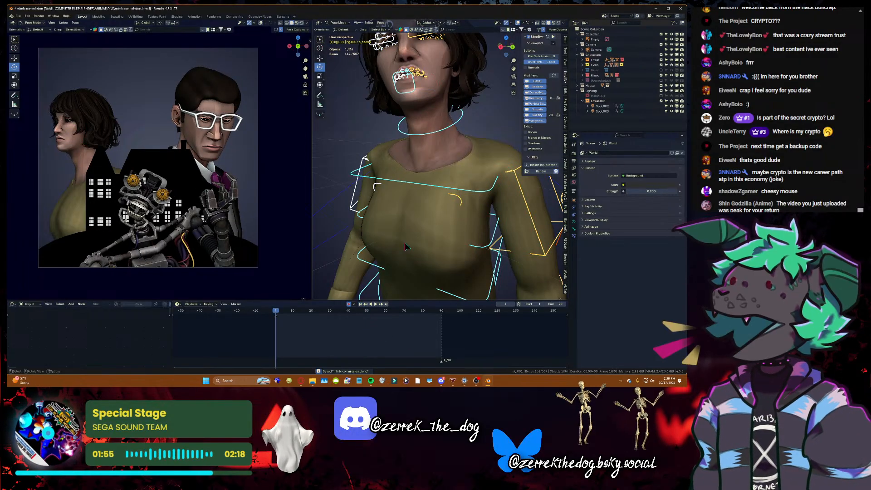
key("shift+Right")
key("i")
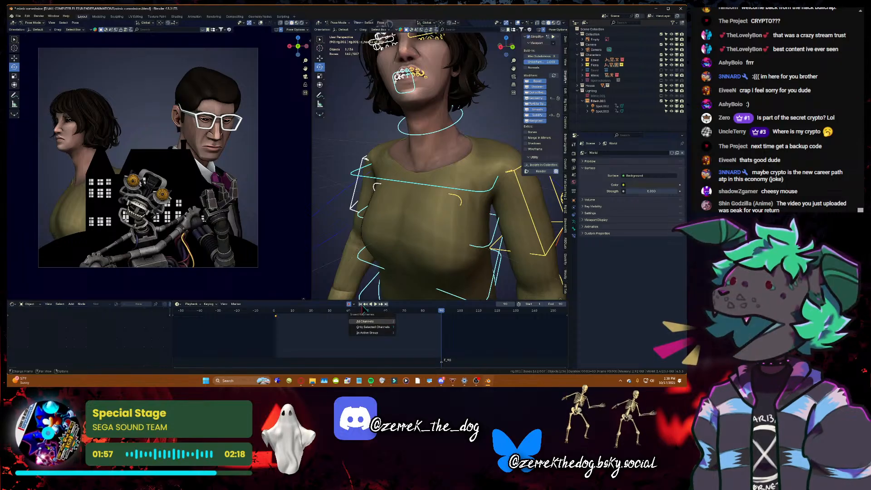
left_click(386, 322)
left_click(360, 305)
- Select the woman's upper spine control across the chest and look over her upper body
key("shift+grave")
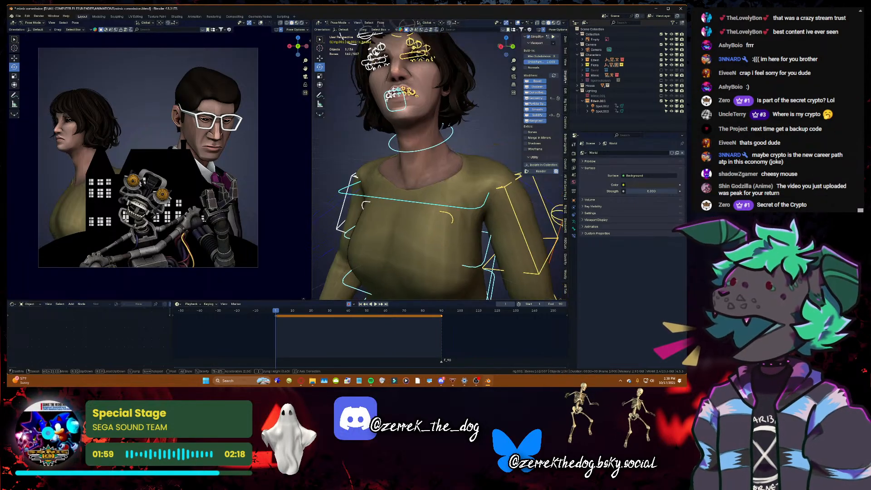
key("s")
key("w")
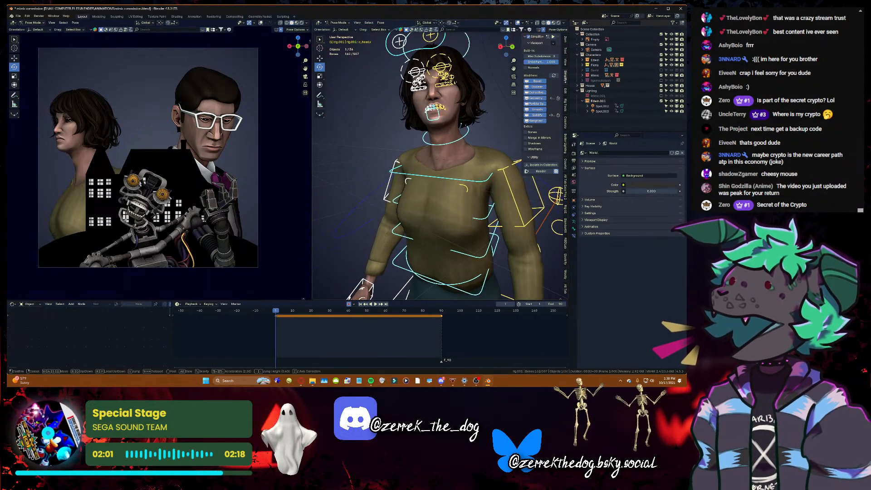
left_click(424, 211)
left_click(430, 191)
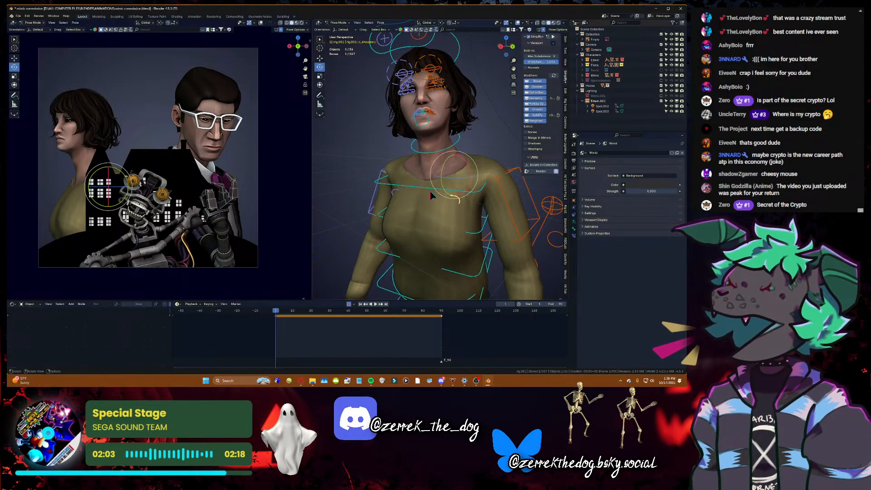
left_click(431, 191)
key("shift+grave")
key("w")
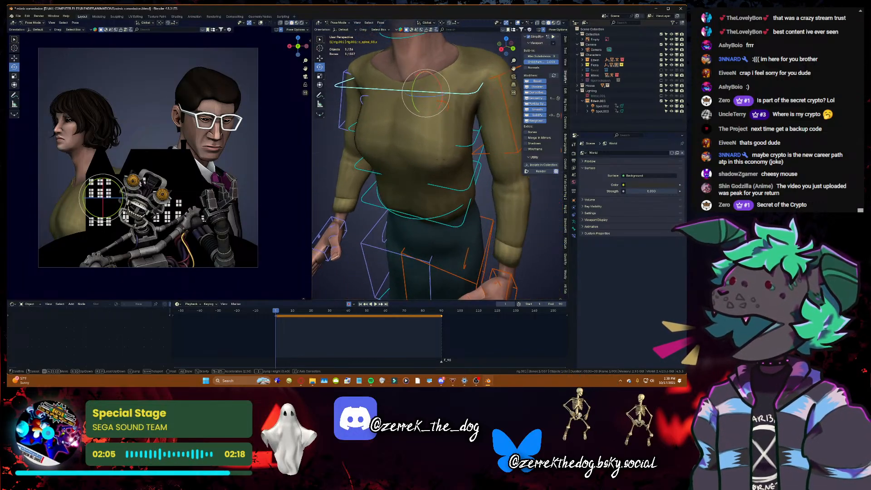
key("s")
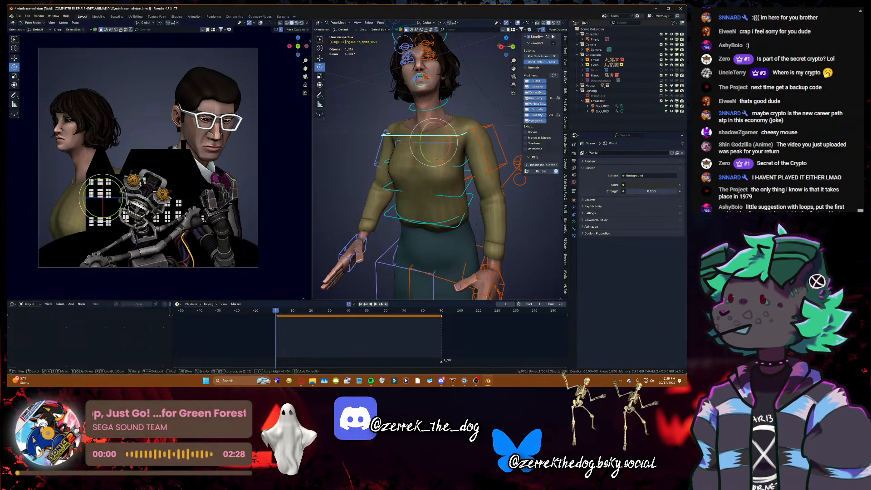
- Deselect the woman's bones and switch Pose Mode from her rig to the mimic's armature
right_click_drag(434, 166, 467, 164)
key("w")
key("s")
key("alt+a")
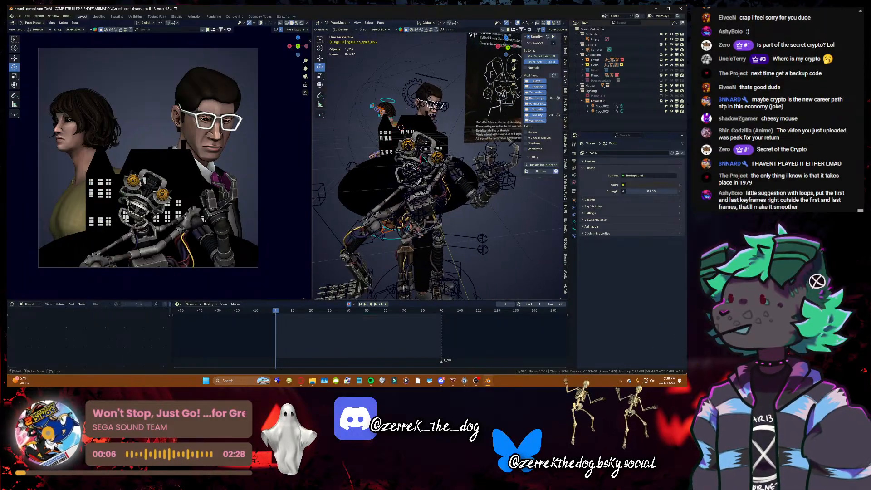
left_click(340, 23)
left_click(340, 29)
left_click(425, 171)
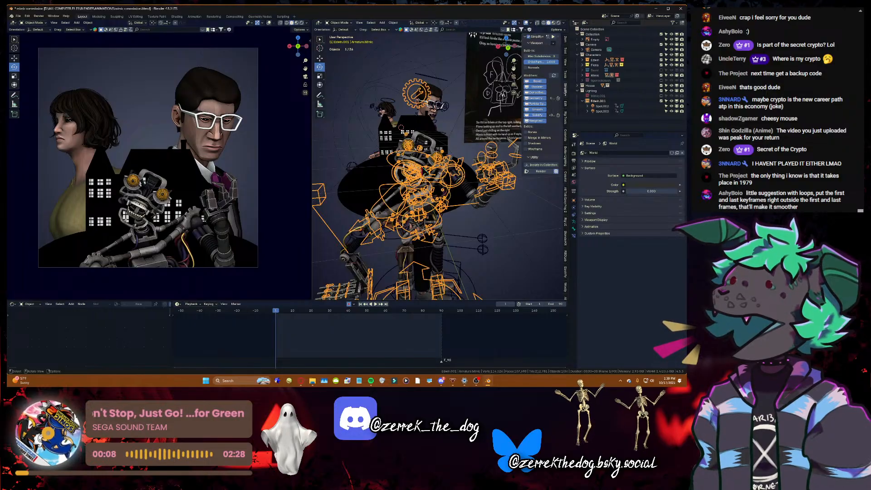
left_click(340, 22)
left_click(341, 40)
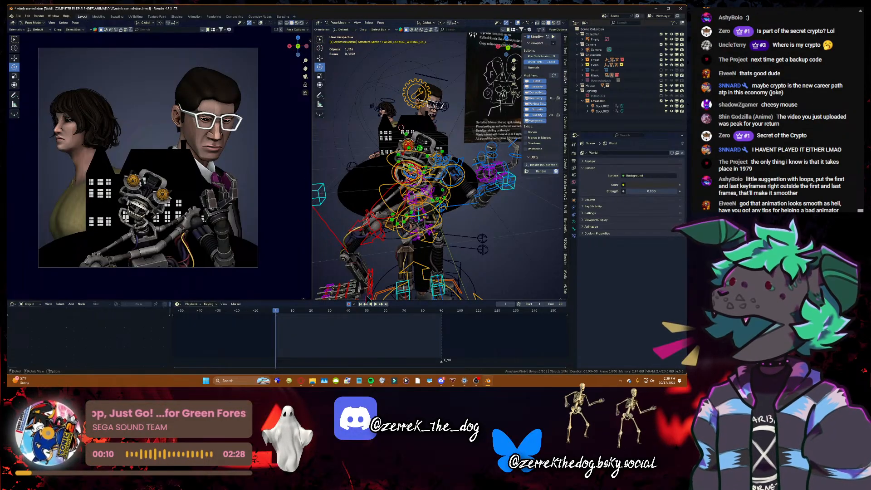
- Shift the first and last keyframes of all the mimic's bones just outside the 1–90 loop range, play it back and return to frame 1
key("a")
scroll(254, 319, "up", 2)
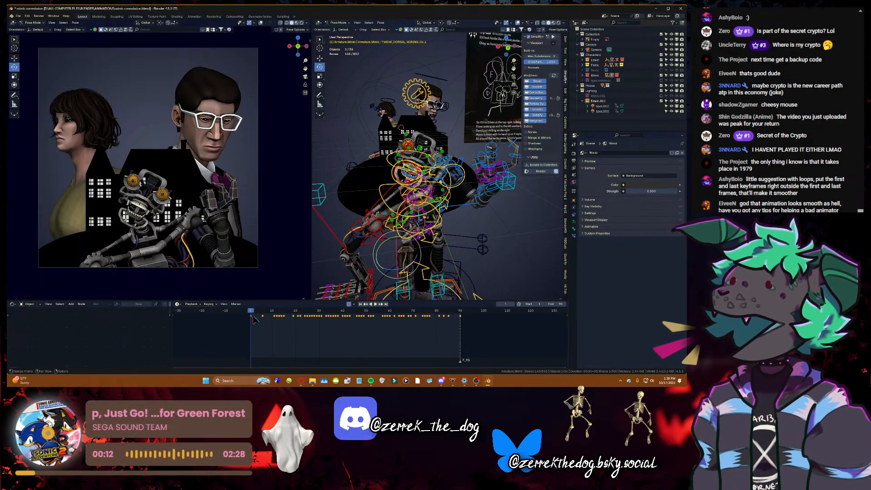
left_click_drag(251, 317, 248, 317)
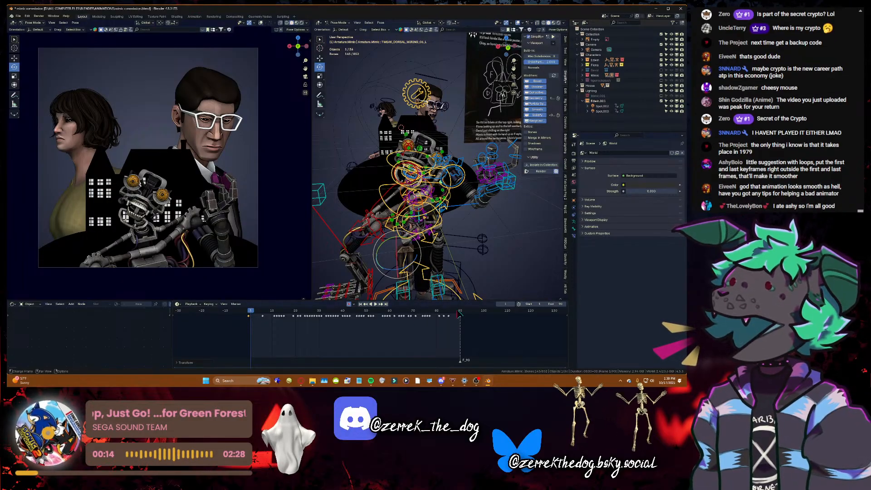
key("g")
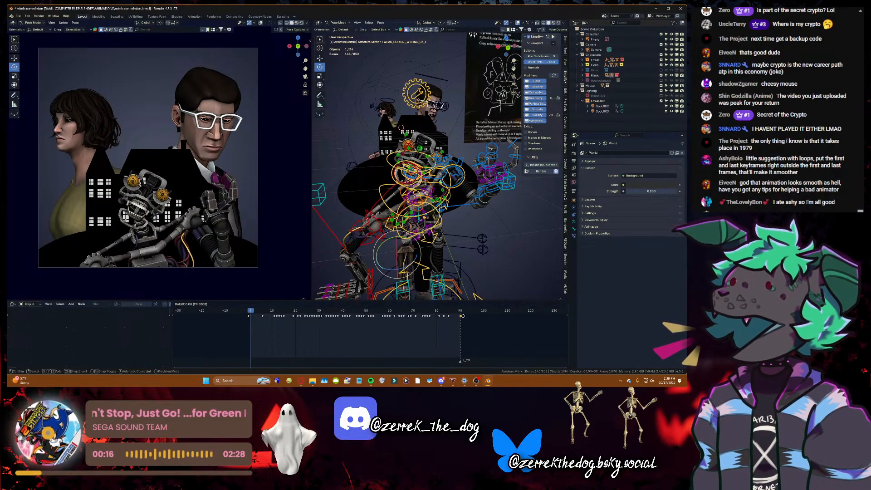
left_click(462, 316)
key("space")
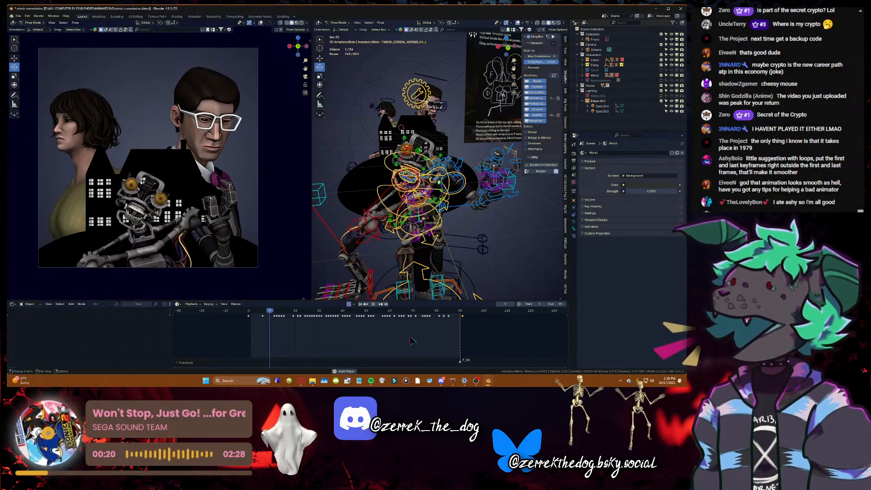
key("space")
left_click(361, 304)
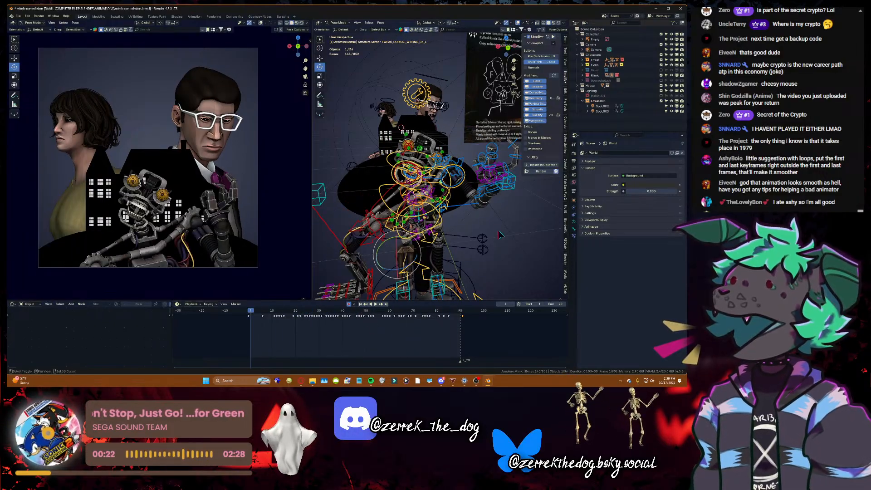
- Switch Pose Mode from the mimic's armature to the rig of the man with glasses
key("shift+grave")
key("w")
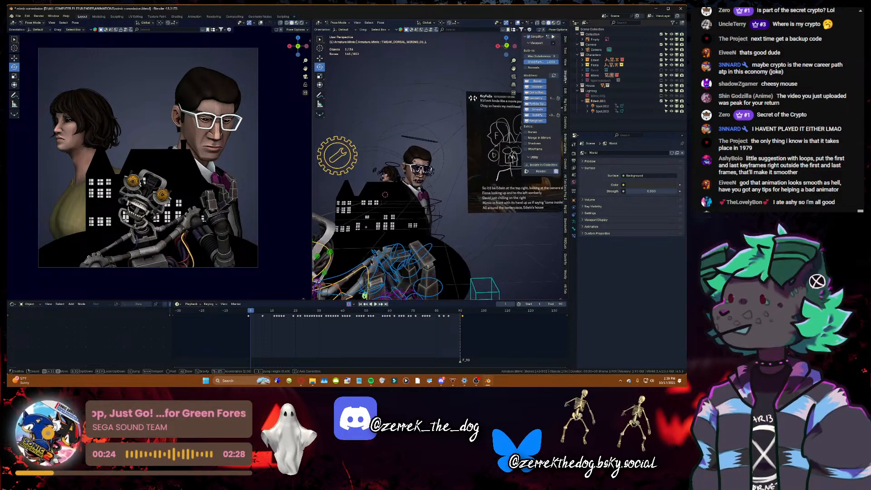
key("d")
left_click(353, 47)
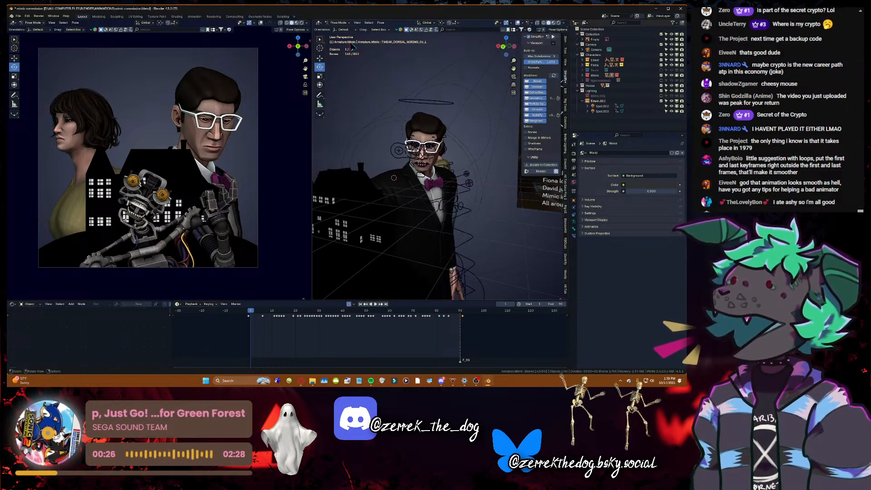
left_click(341, 23)
left_click(342, 28)
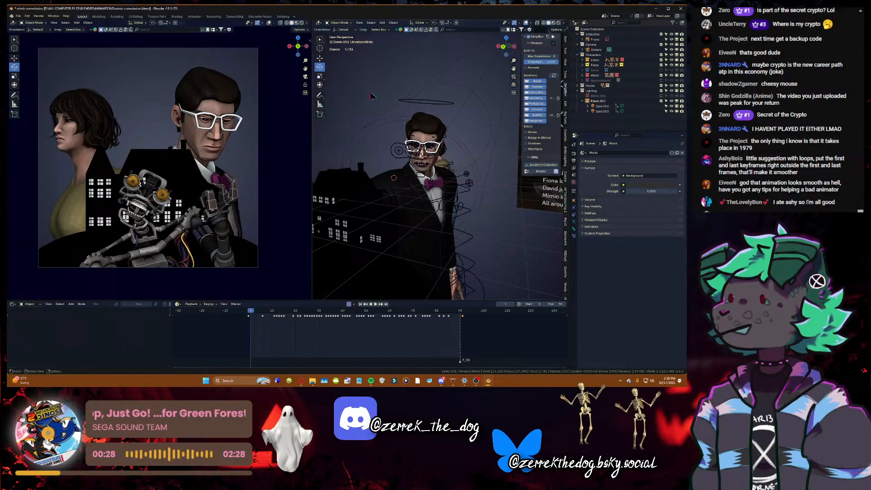
left_click(405, 104)
left_click(341, 23)
left_click(342, 42)
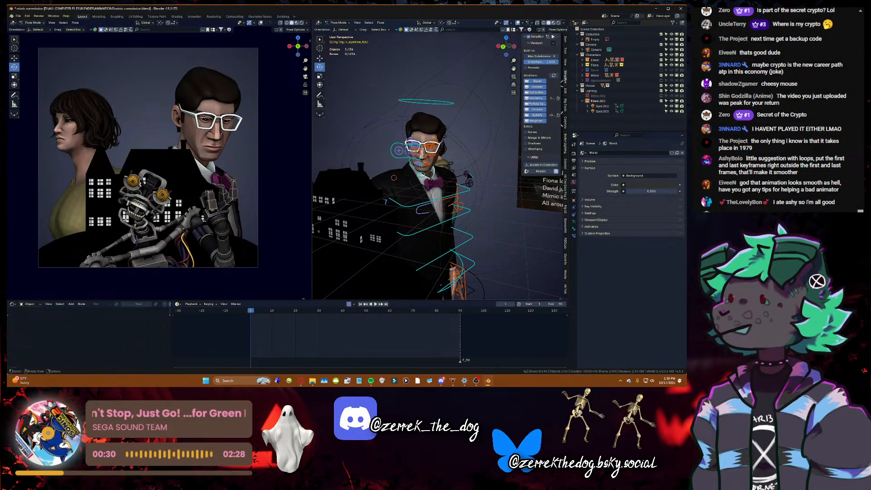
- Shift the first and last keyframes of all the man's bones just outside the loop range, preview the playback and save the file
key("a")
left_click_drag(251, 317, 248, 317)
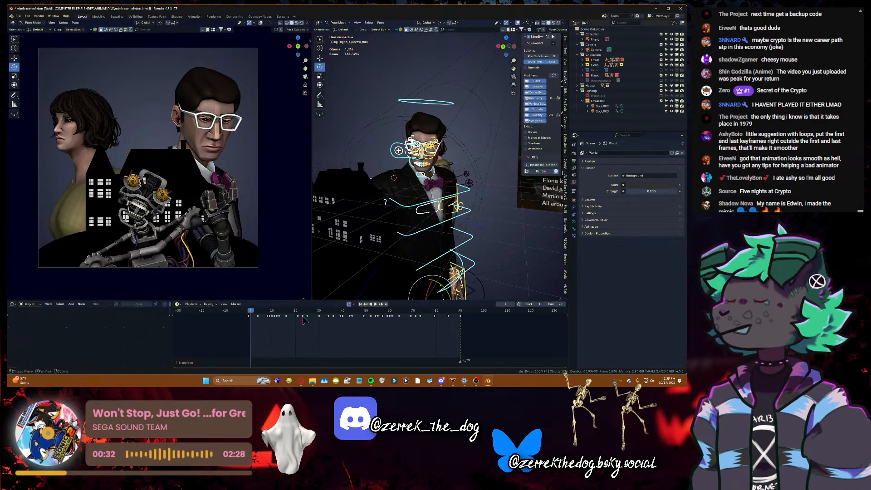
left_click_drag(461, 317, 464, 319)
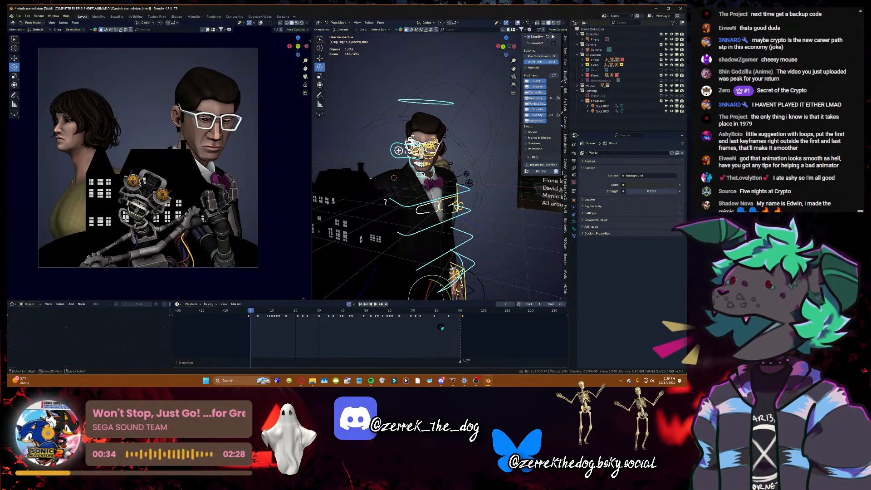
key("ctrl+s")
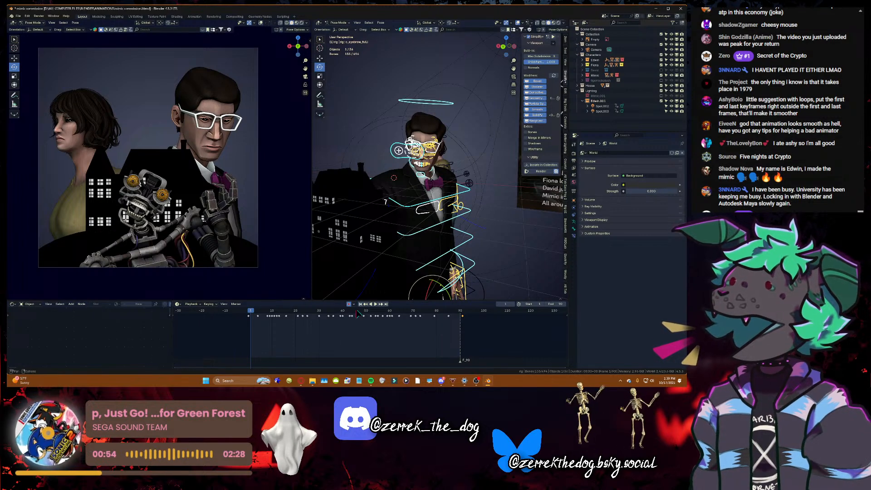
key("space")
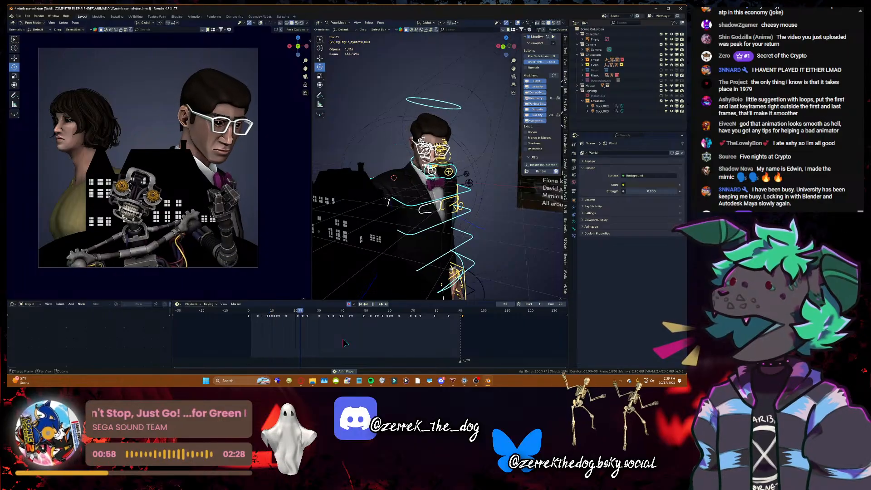
key("space")
key("ctrl+s")
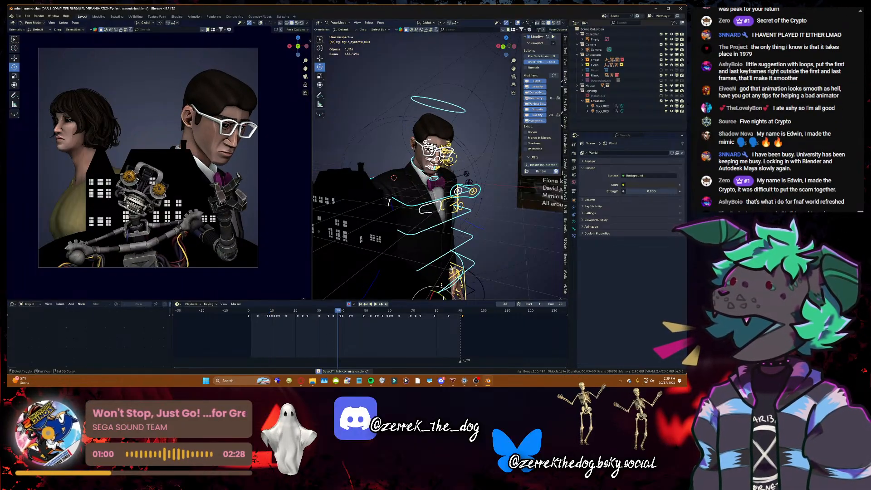
- Look over the scene around the man, the mimic and the house, ending at the front of the woman character
key("shift+grave")
key("w")
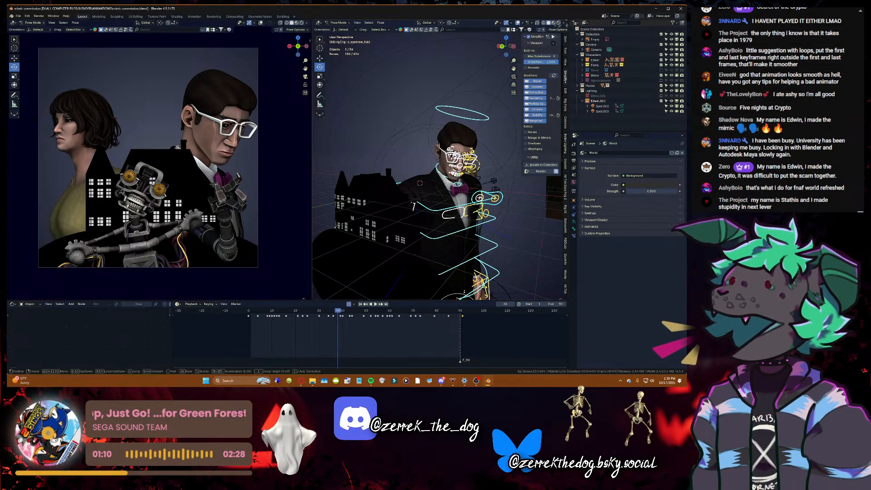
key("s")
key("a")
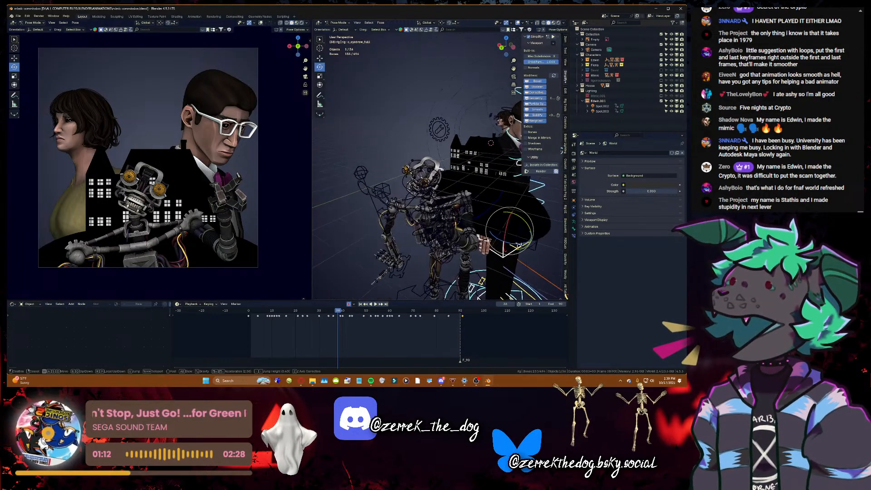
key("w")
key("d")
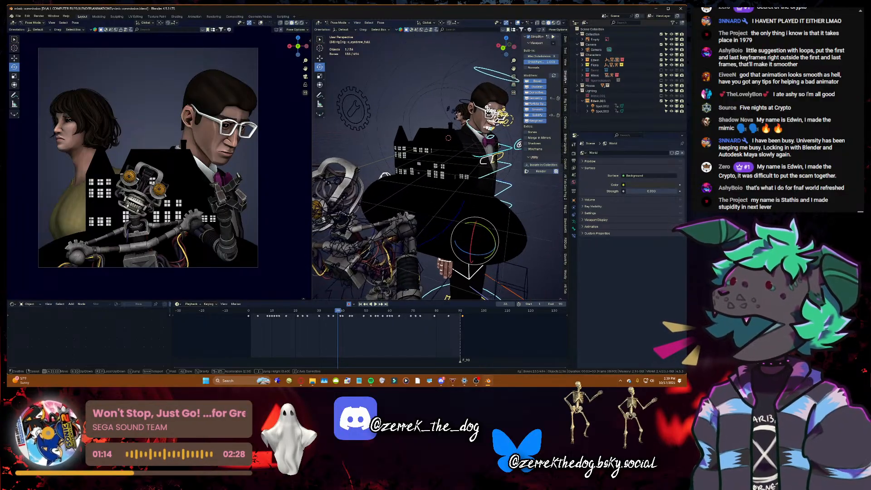
key("s")
key("a")
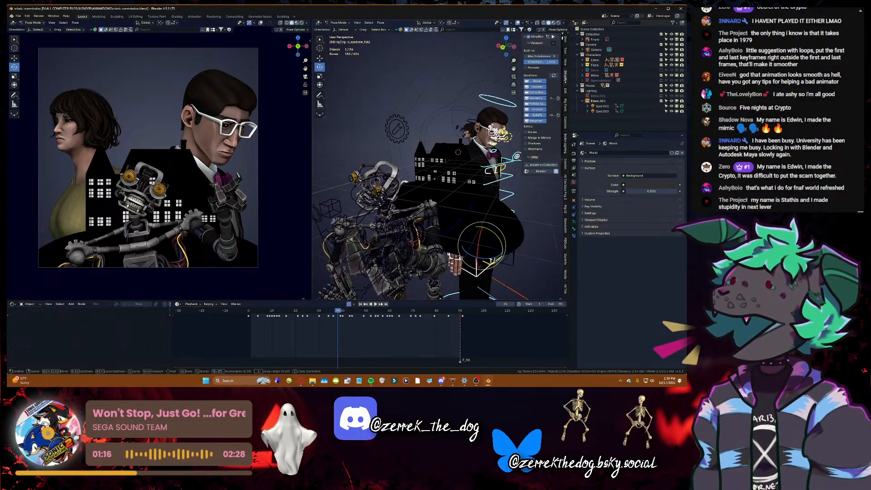
key("w")
key("a")
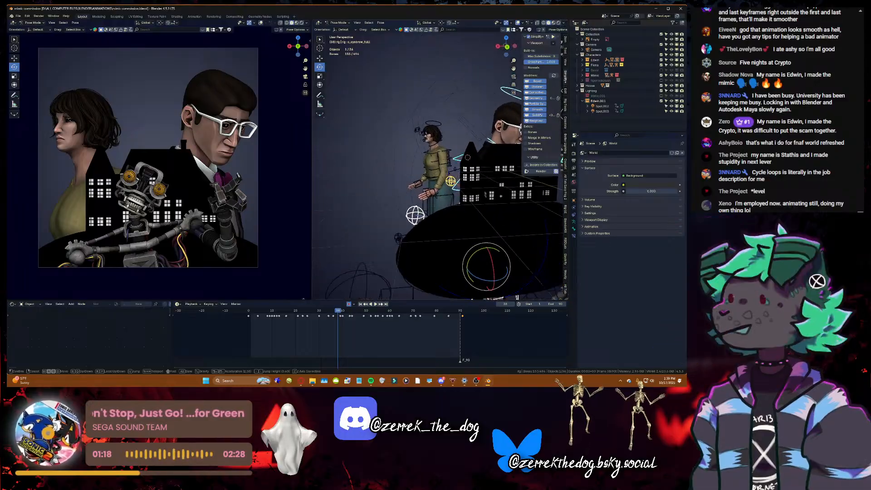
key("w")
key("d")
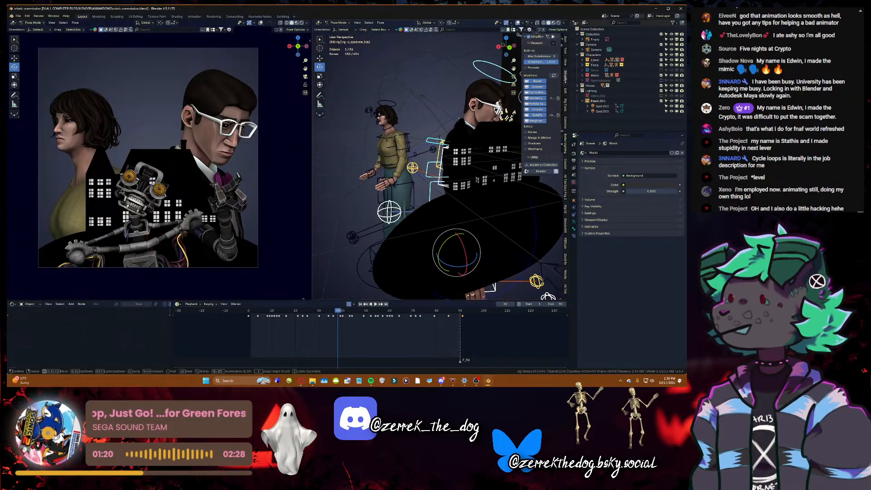
key("w")
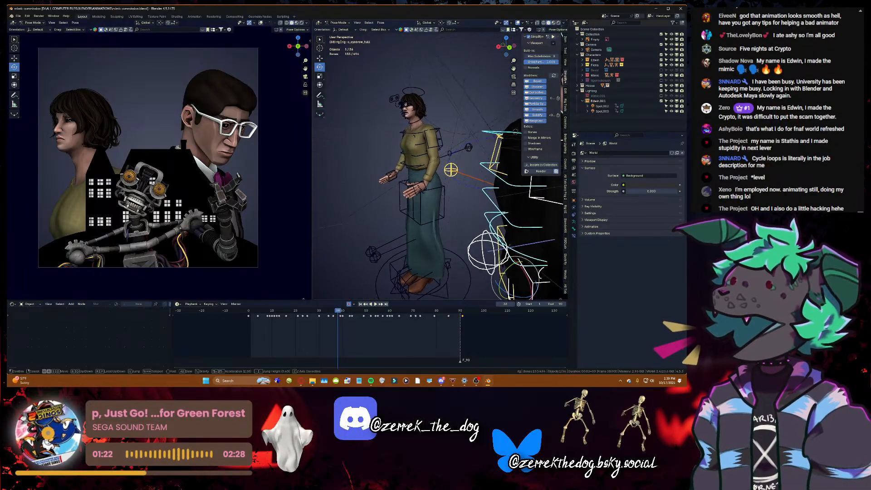
key("w")
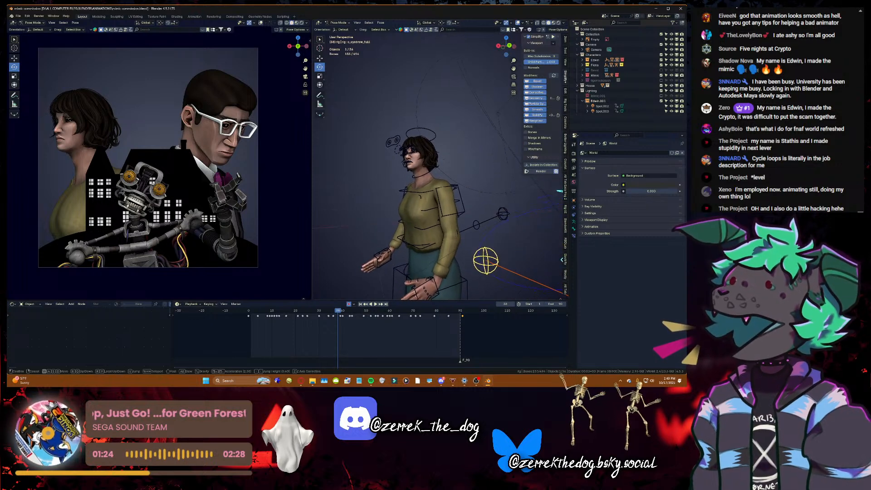
key("a")
key("s")
left_click(376, 120)
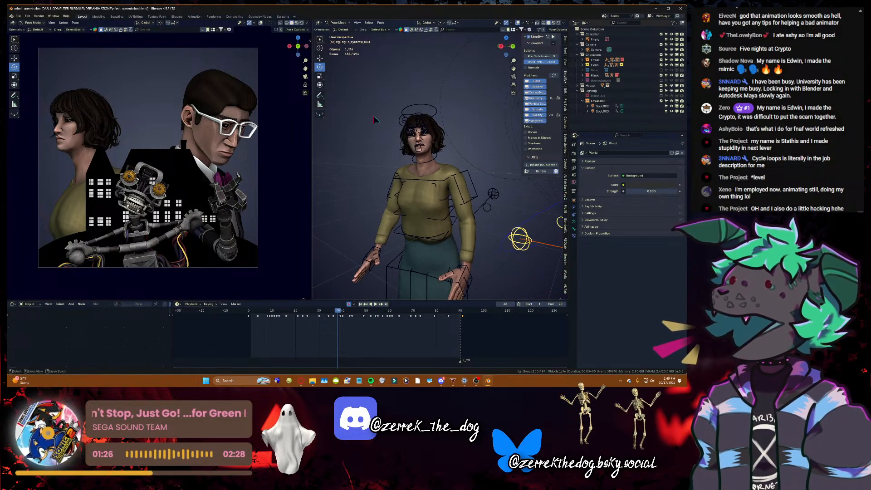
- Save the file and switch Pose Mode from the man's rig to the woman's rig
key("ctrl+s")
left_click(338, 22)
left_click(337, 29)
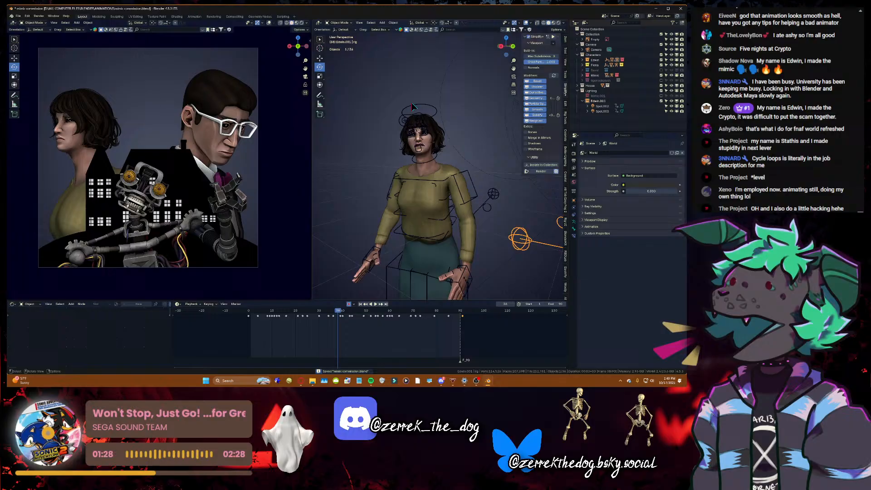
left_click(338, 22)
left_click(339, 40)
key("shift+grave")
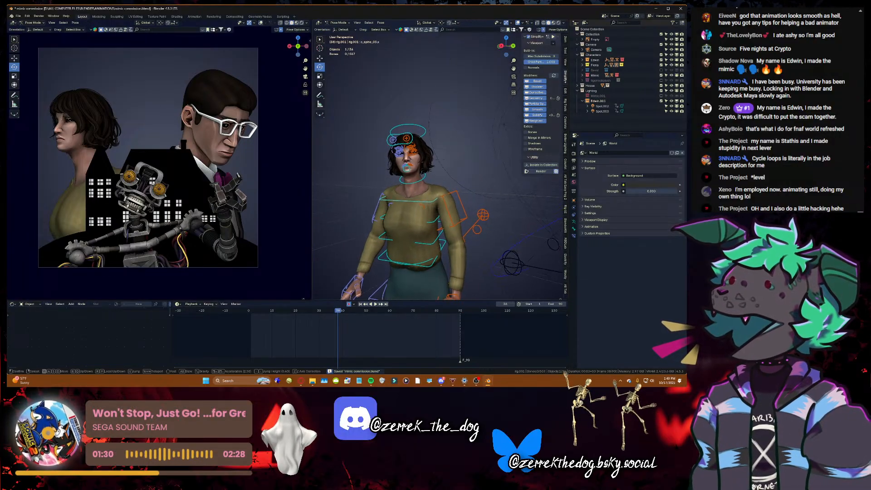
key("w")
left_click(448, 127)
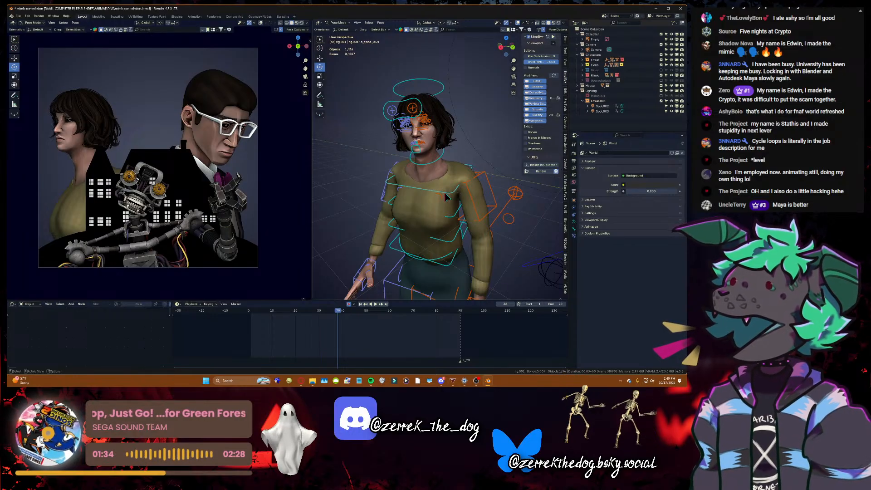
- Select all the woman's bones, return to frame 1 and shift their first and last keyframes just outside the loop range
key("a")
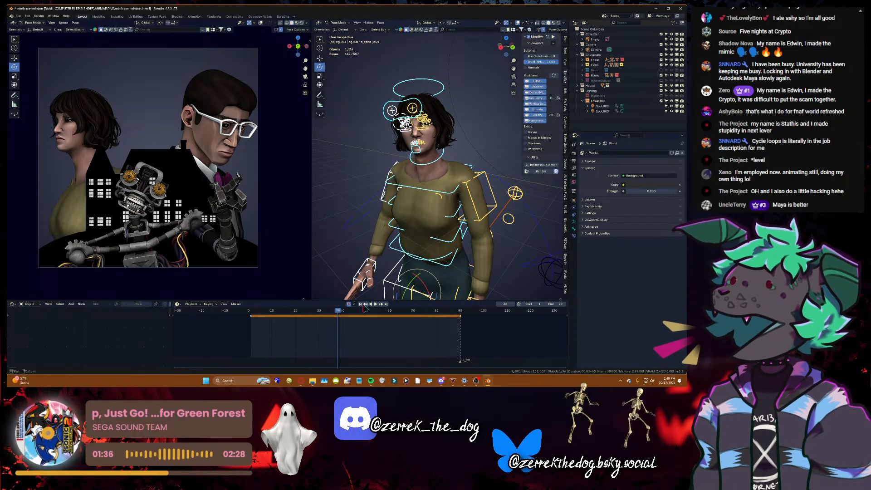
key("shift+Left")
left_click(253, 317)
left_click_drag(252, 316, 249, 318)
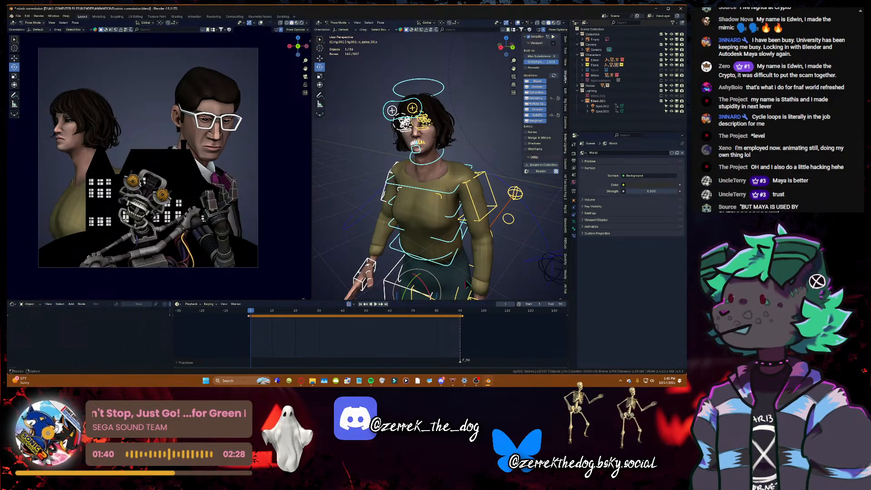
- Select only the woman's root master control around the waist, undoing the stray change made along the way
key("shift+grave")
left_click(411, 222)
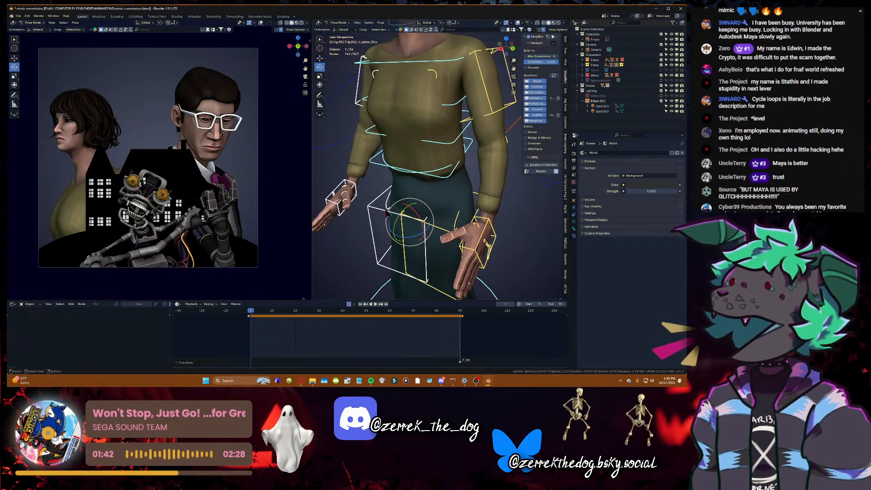
left_click(427, 221)
left_click_drag(413, 196, 431, 172)
key("ctrl+z")
left_click(433, 174)
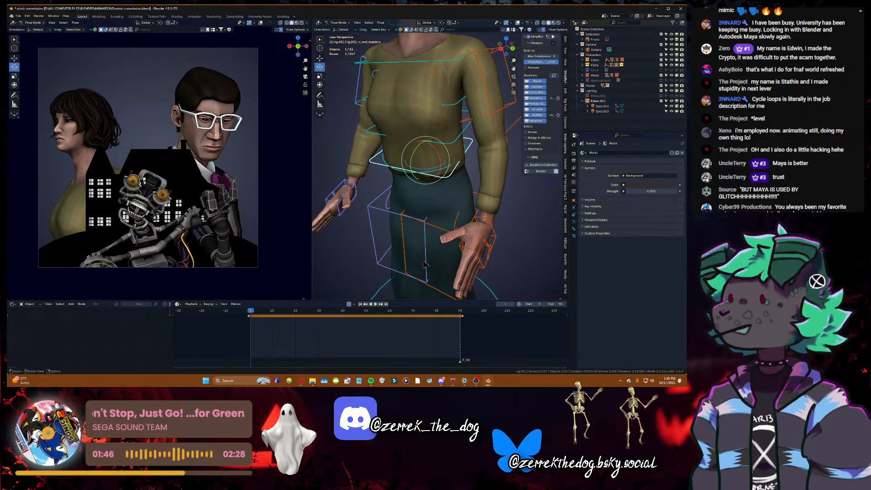
- Trackball-rotate the woman's root master control slightly at successive frames with auto keying, playing the animation between poses
key("space")
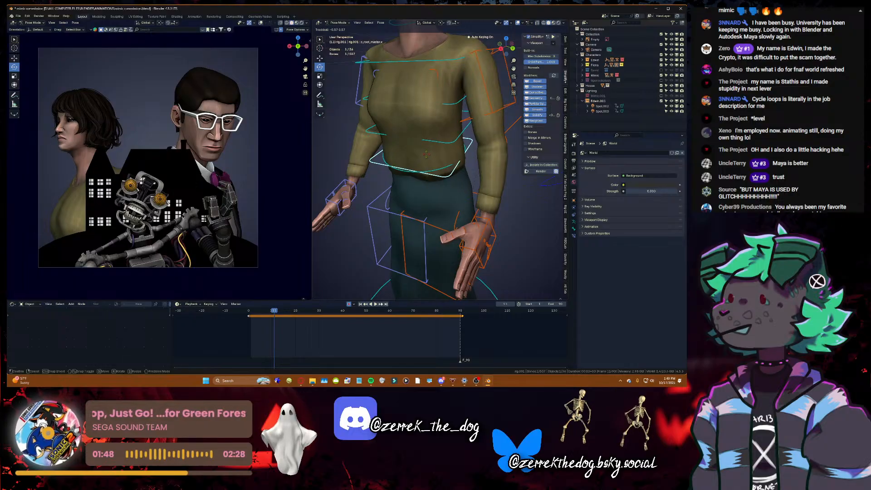
key("space")
left_click_drag(426, 167, 422, 158)
key("space")
key("space")
key("space")
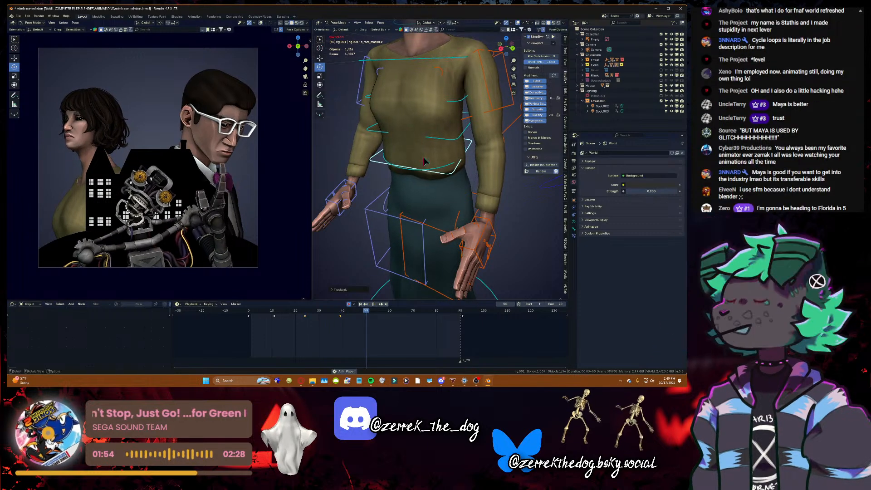
key("space")
left_click_drag(423, 156, 422, 160)
key("space")
key("space")
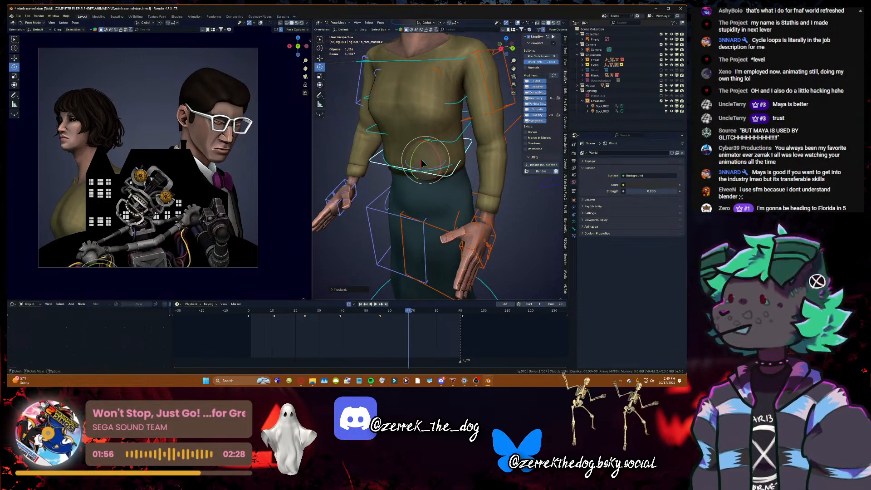
- Set the transform orientation to Local, rotate the woman's root master control slightly for another key, and scrub back to review the motion
left_click(427, 22)
left_click(419, 42)
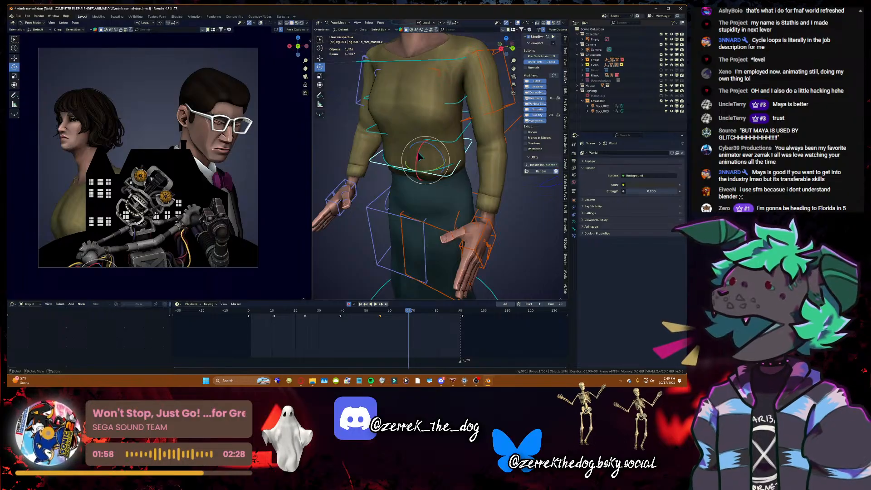
left_click_drag(419, 155, 418, 156)
left_click_drag(394, 312, 323, 312)
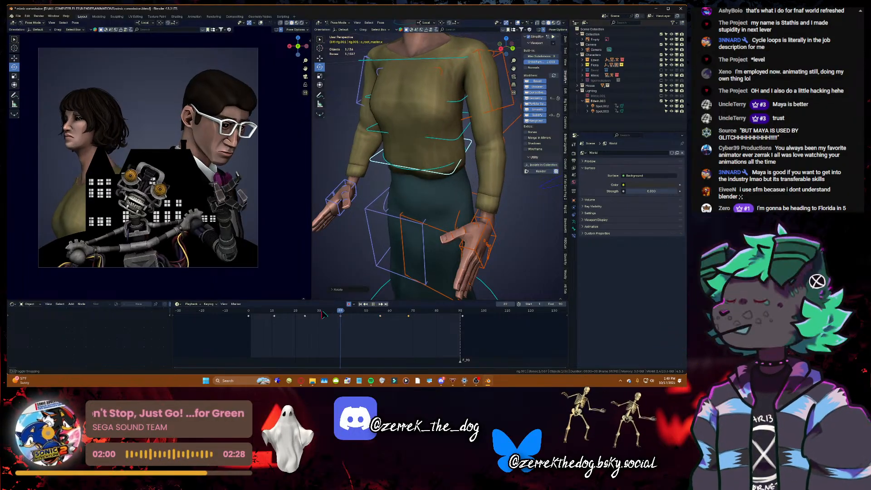
- Play back the loop to review the woman's waist motion and save the file
key("space")
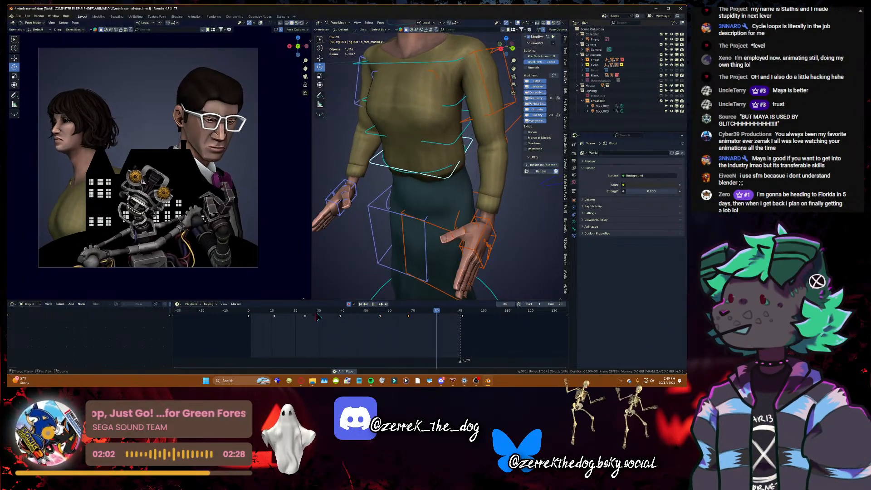
key("space")
key("ctrl+s")
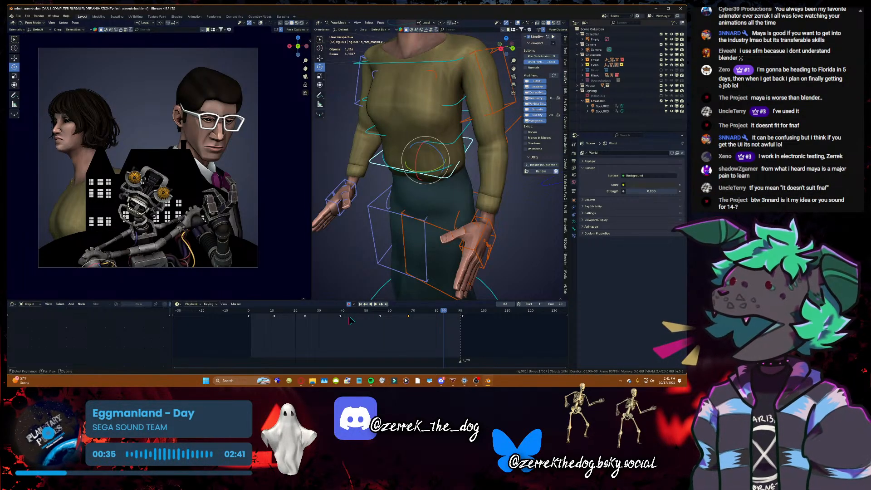
key("shift+grave")
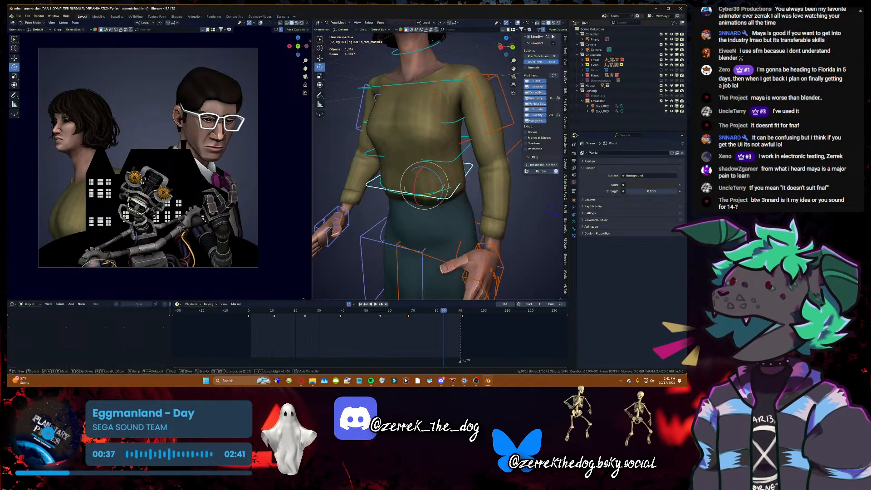
key("w")
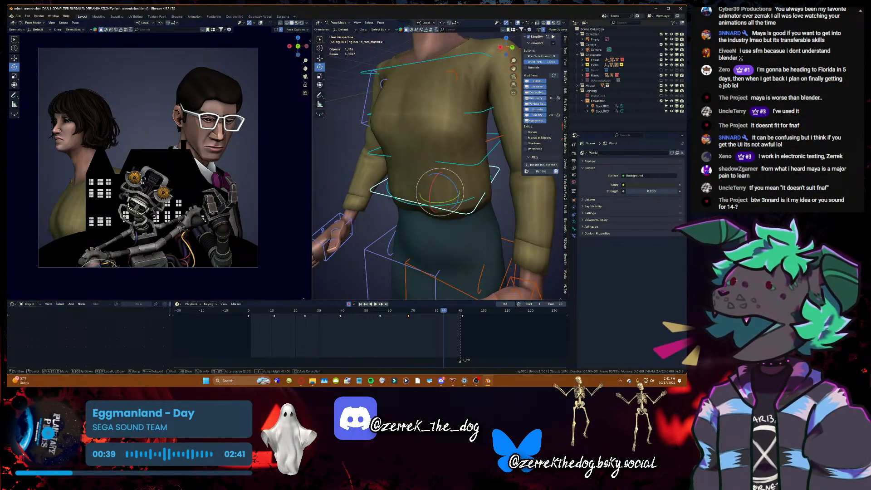
left_click(401, 234)
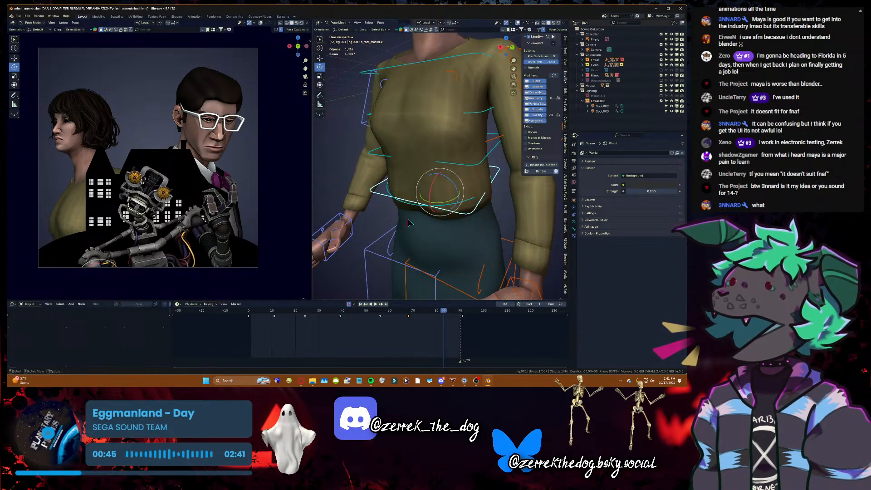
key("shift+grave")
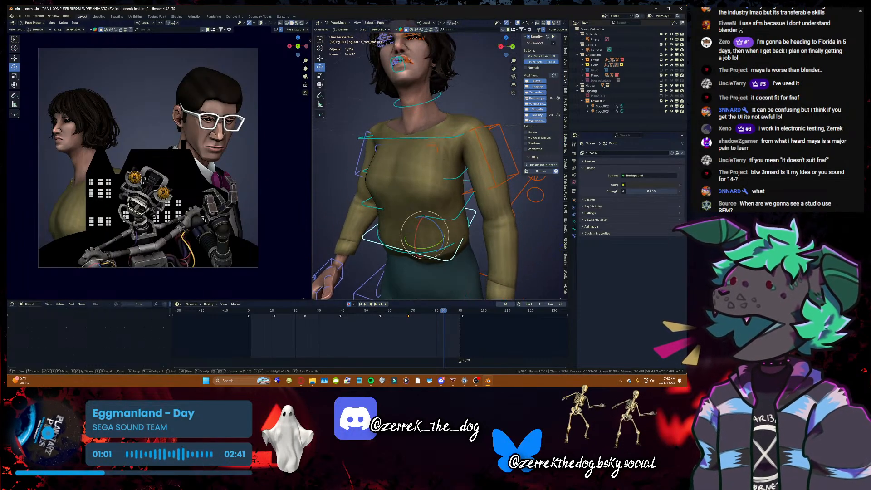
key("s")
key("w")
left_click(406, 216)
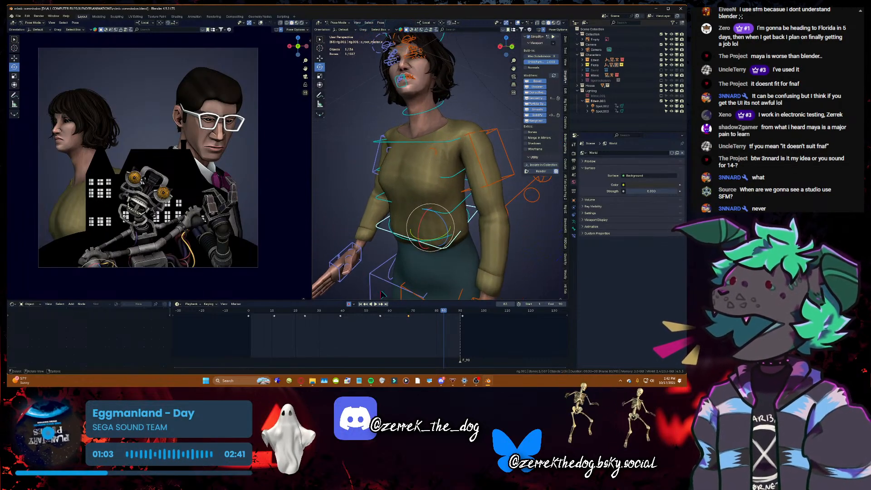
key("ctrl+s")
key("space")
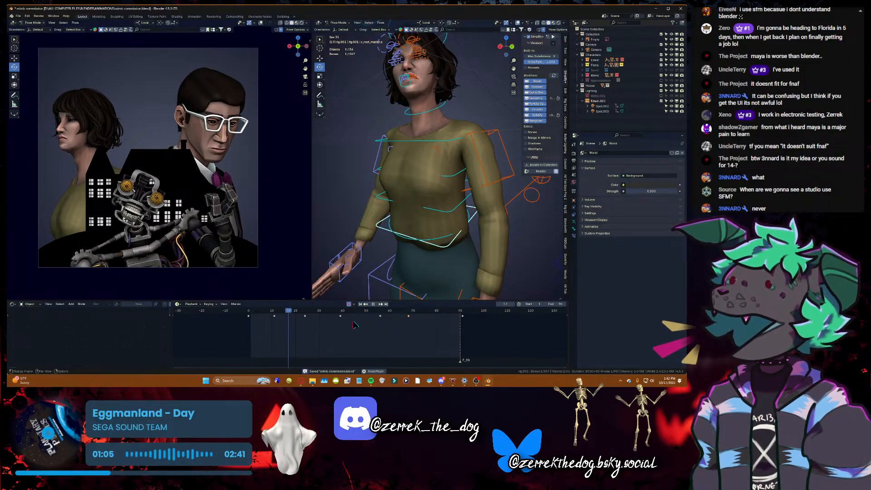
key("Escape")
- Select the woman's neck control and trackball-rotate it slightly around frame 10 with auto keying, playing ahead for the following pose
key("shift+grave")
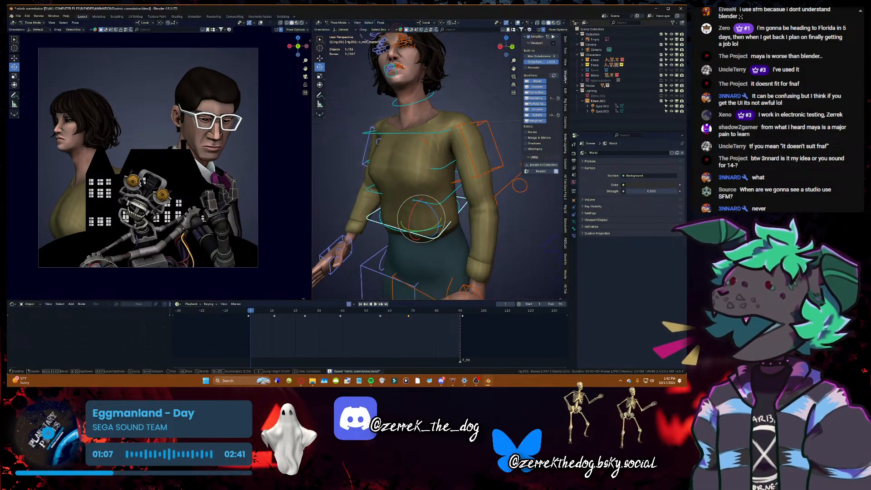
key("s")
left_click(415, 213)
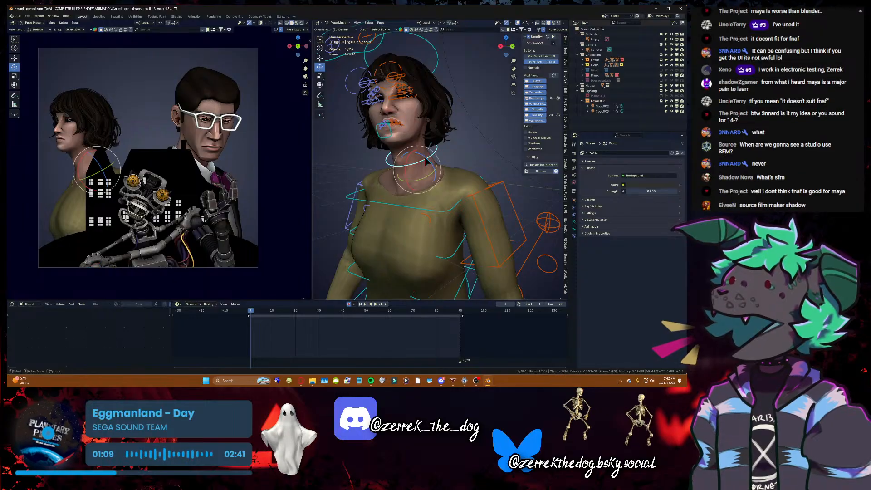
left_click(412, 165)
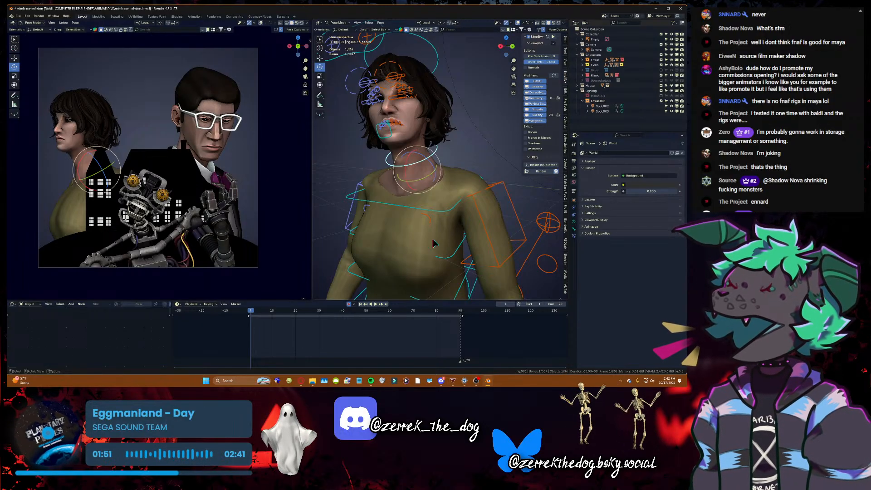
key("space")
key("space")
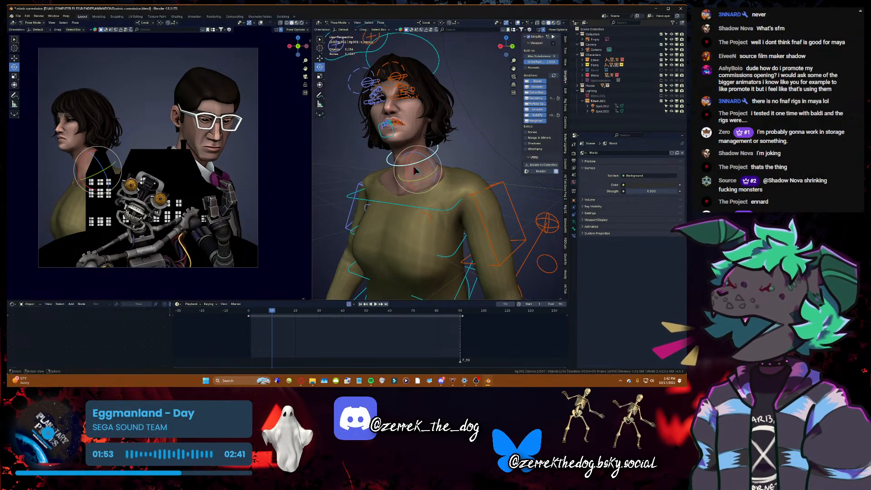
left_click_drag(413, 167, 415, 169)
key("space")
key("space")
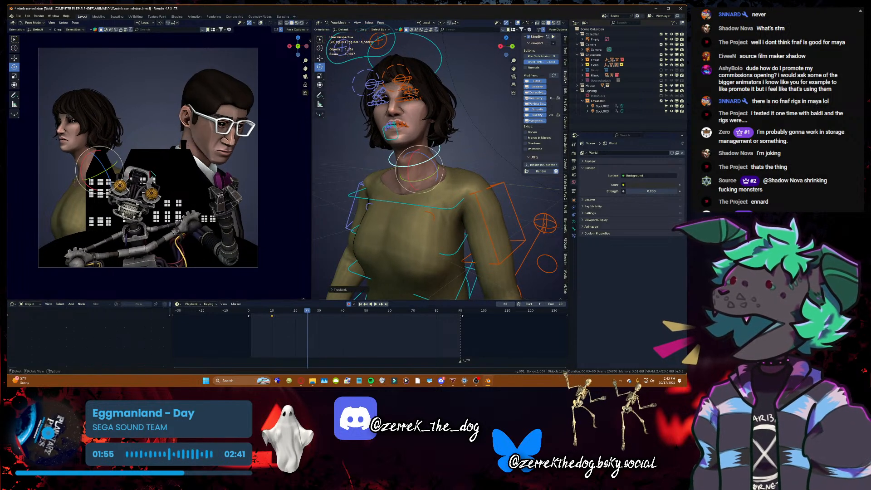
- Trackball-rotate the woman's neck control slightly around frames 25, 38 and 55, playing the animation between poses
left_click_drag(93, 168, 95, 164)
key("space")
key("space")
left_click(97, 162)
key("space")
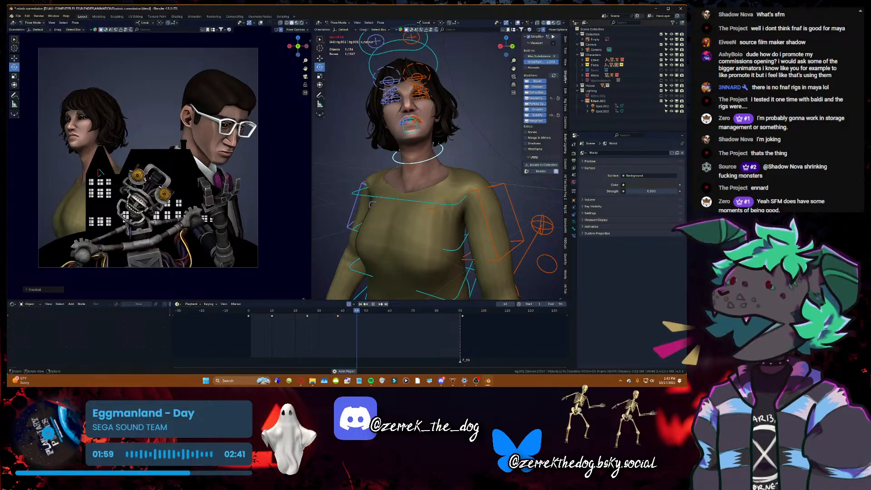
key("space")
key("r")
key("r")
left_click(294, 175)
- Pose the neck control near the end of the loop, adjust the timing of its last keyframes, and play the animation
key("space")
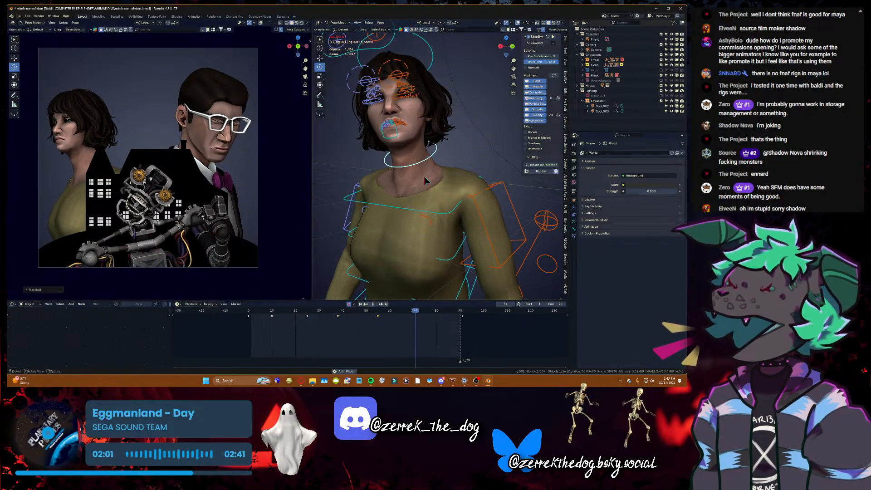
key("space")
key("r")
key("r")
key("Escape")
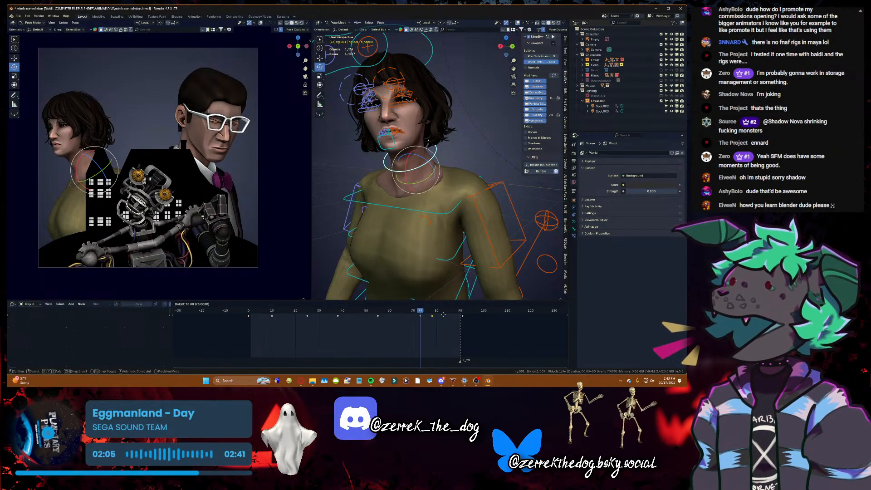
key("space")
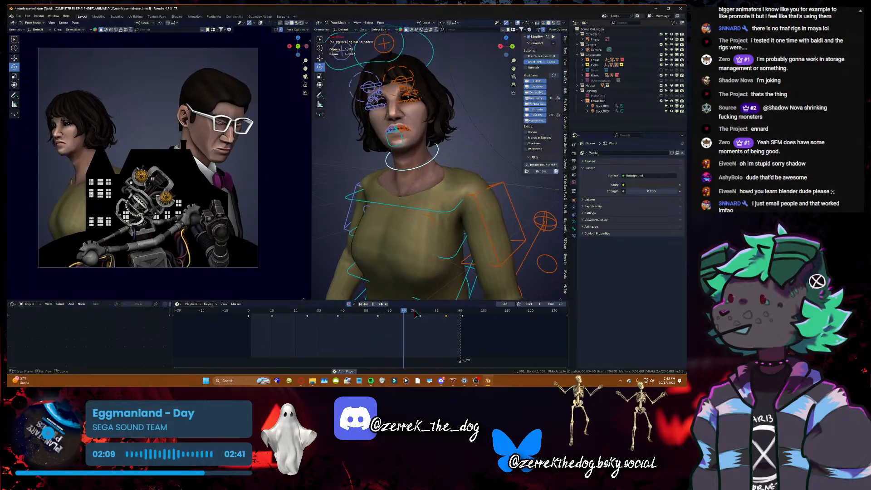
left_click_drag(415, 313, 382, 319)
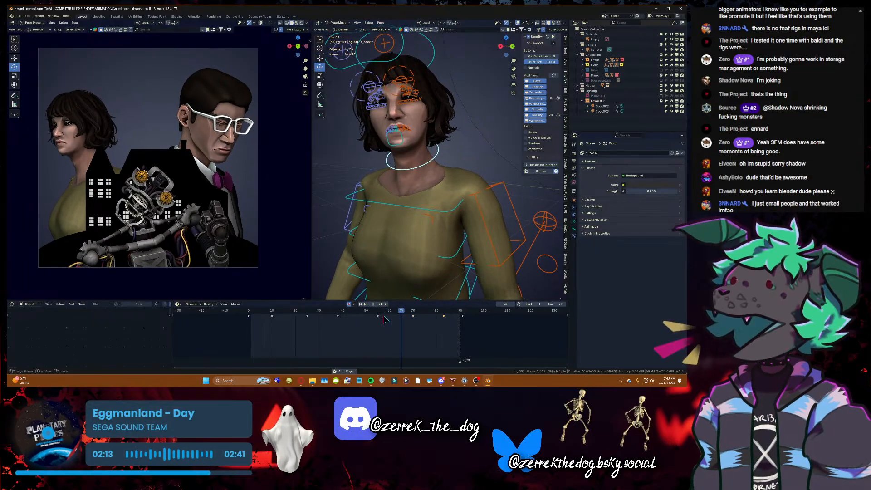
key("space")
- Save the file, return to the first frame and play the loop to review the neck motion
key("ctrl+s")
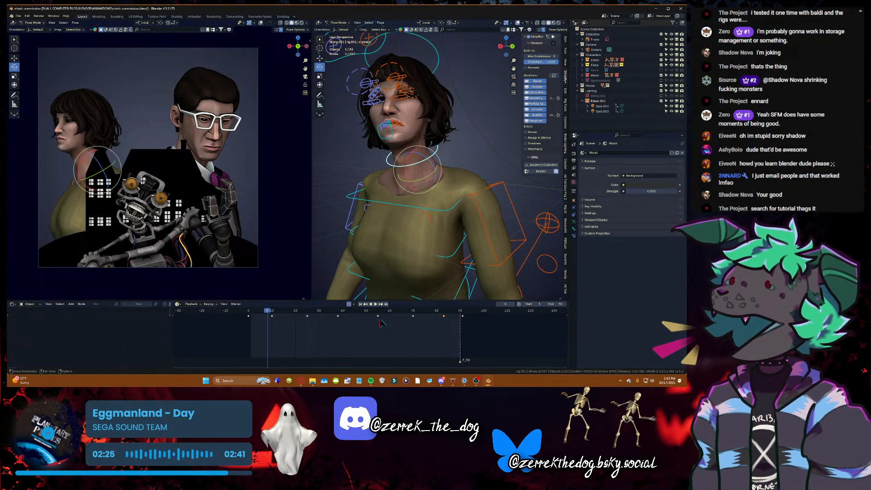
left_click(361, 305)
key("ctrl+s")
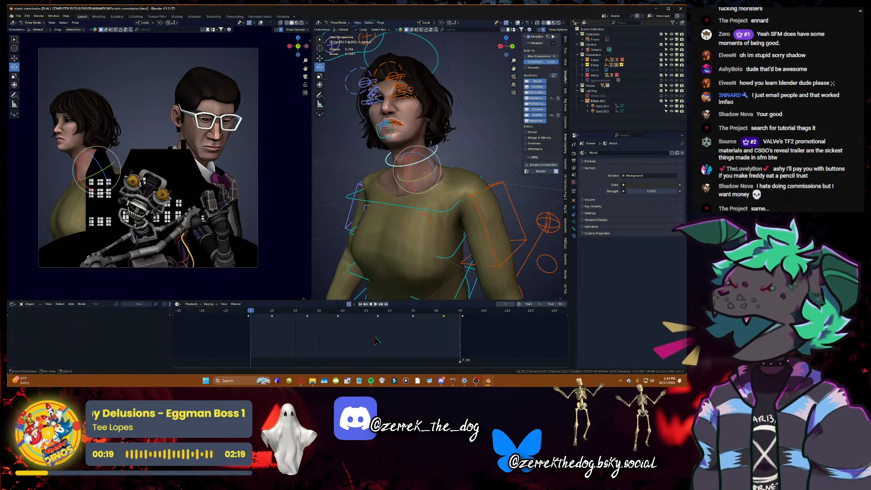
key("space")
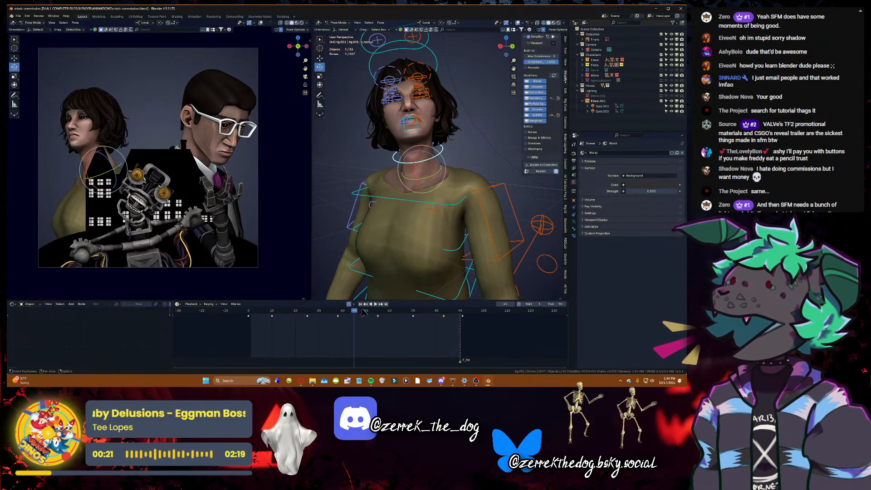
key("Escape")
key("ctrl+s")
- Select the woman's head control above her hair at frame 1 and save the file
left_click(437, 69)
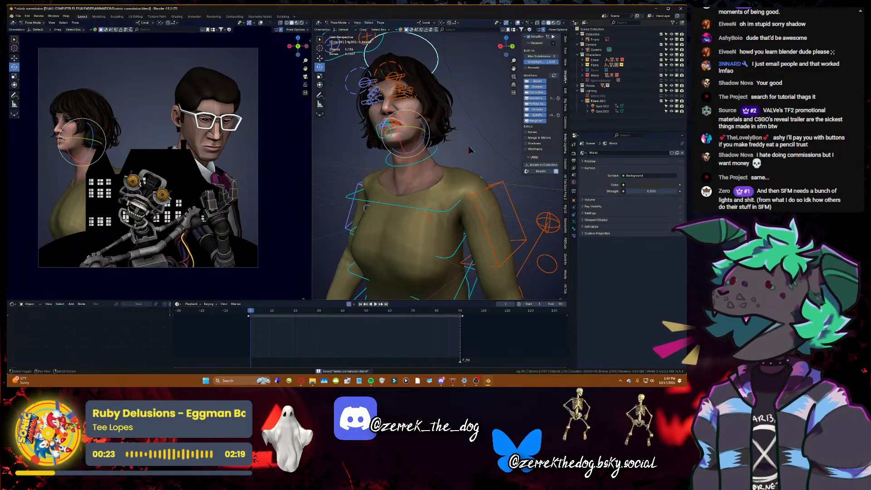
key("shift+grave")
key("d")
key("e")
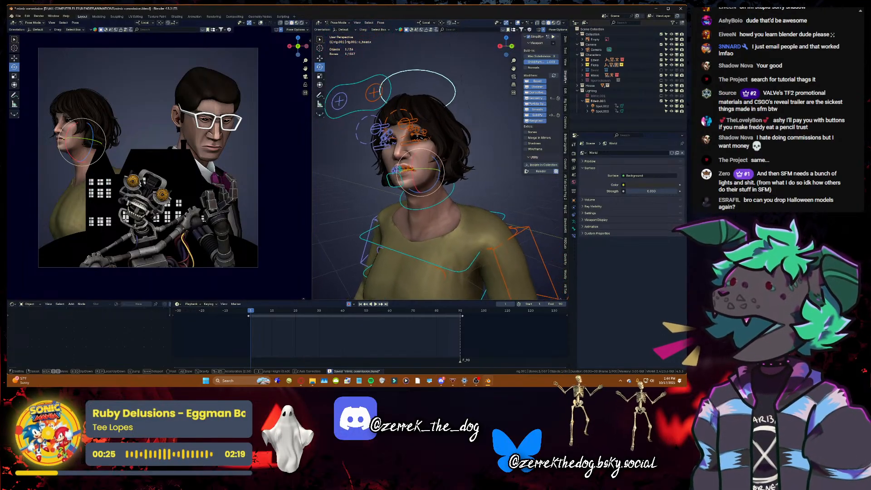
key("Return")
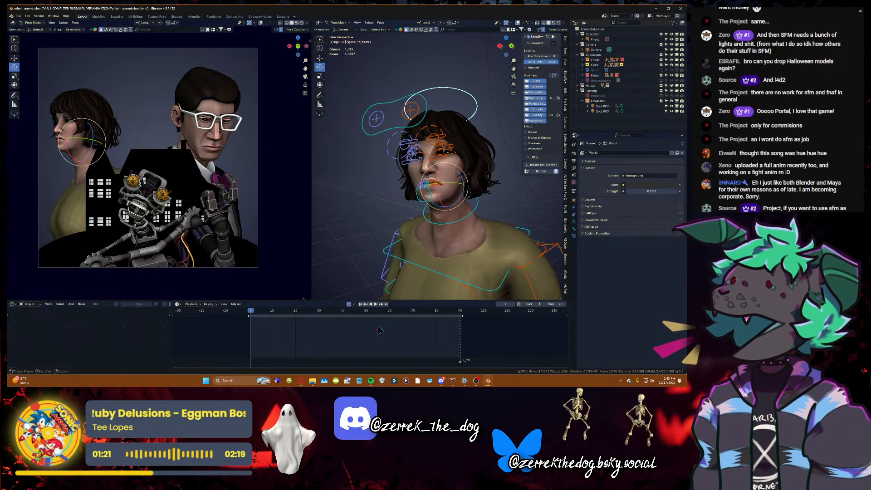
key("ctrl+s")
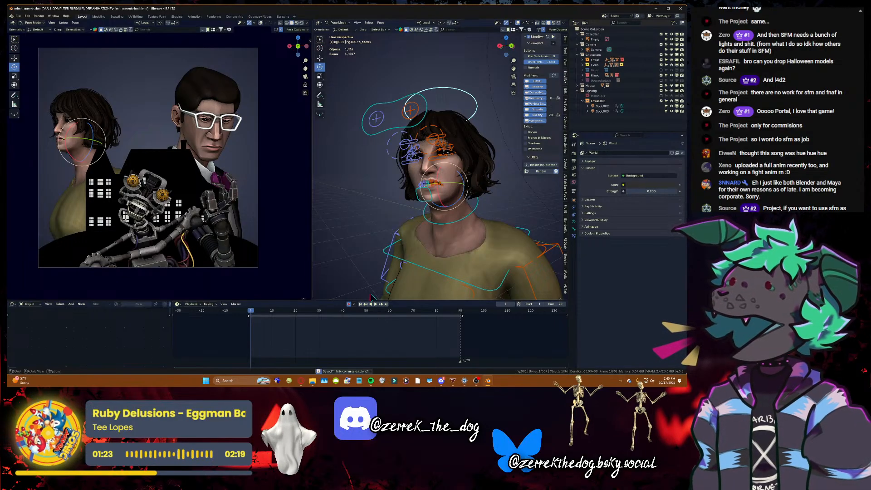
- Trackball-rotate the woman's head control slightly around frames 14 and 28 with auto keying, playing the animation between poses
key("space")
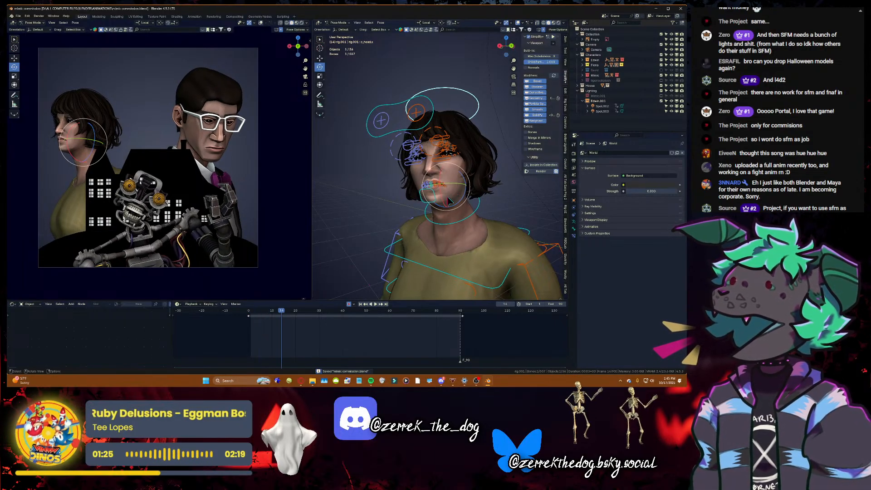
left_click(447, 198)
key("space")
key("space")
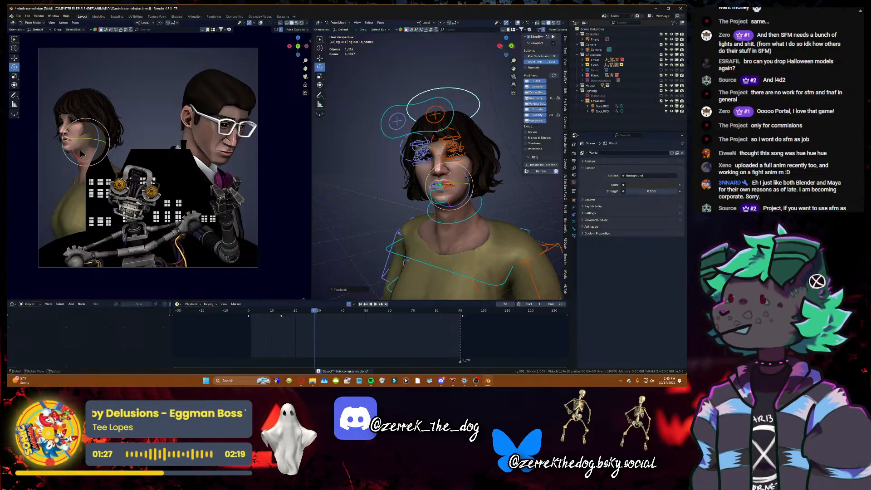
left_click_drag(81, 153, 125, 181)
key("space")
key("space")
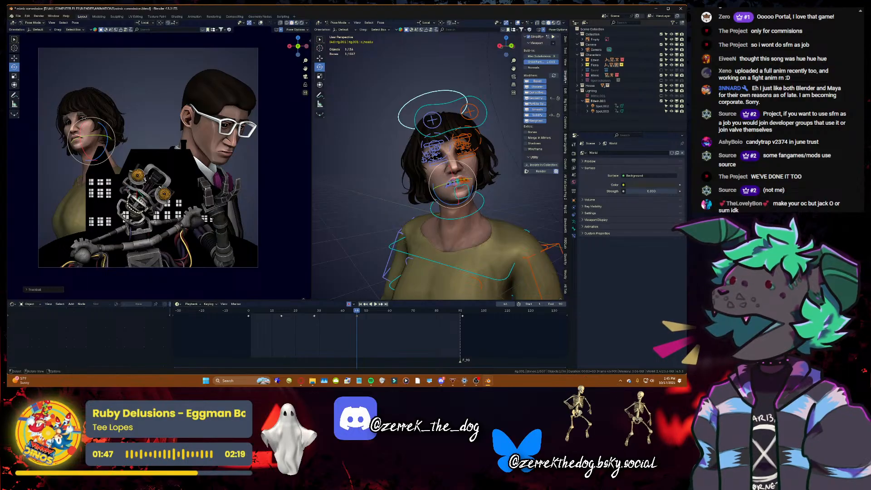
- Switch to the web browser and open the Streamable dashboard in a new tab
mouse_move(299, 382)
left_click(300, 352)
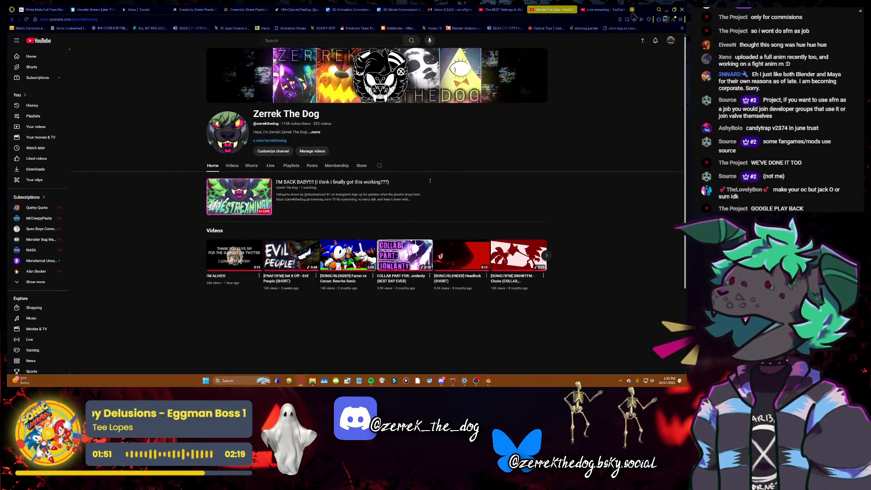
left_click(632, 9)
type("stream")
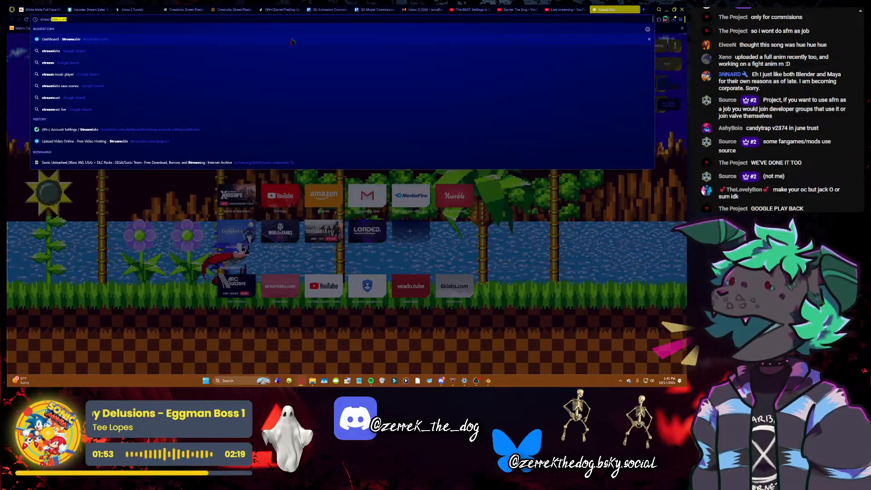
key("Return")
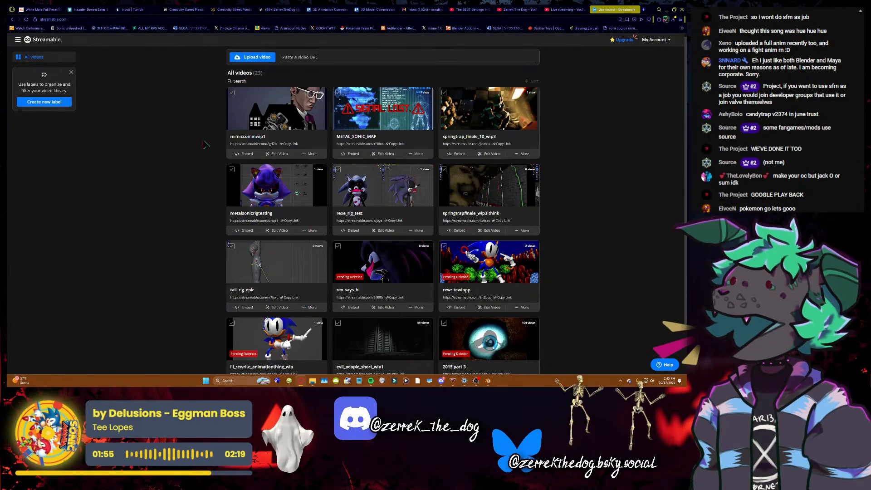
- Open the springtrap_finale_10_wip3 video, unmute it and play it
left_click(481, 109)
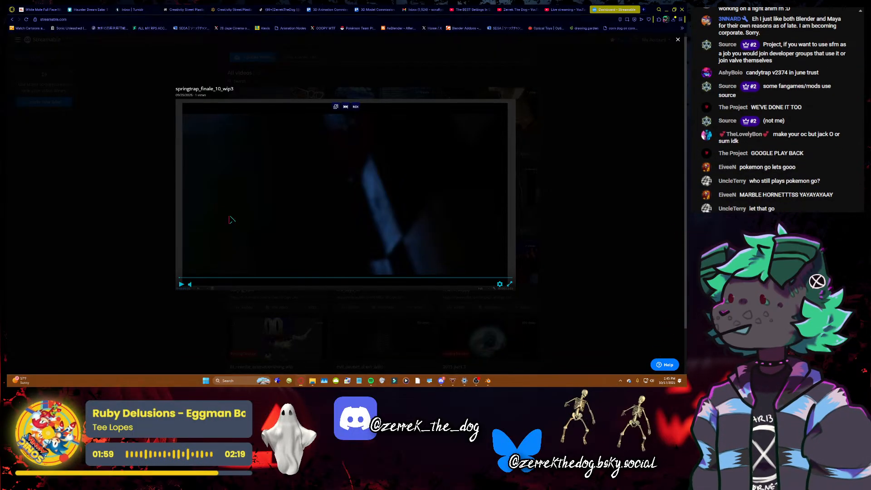
left_click(191, 285)
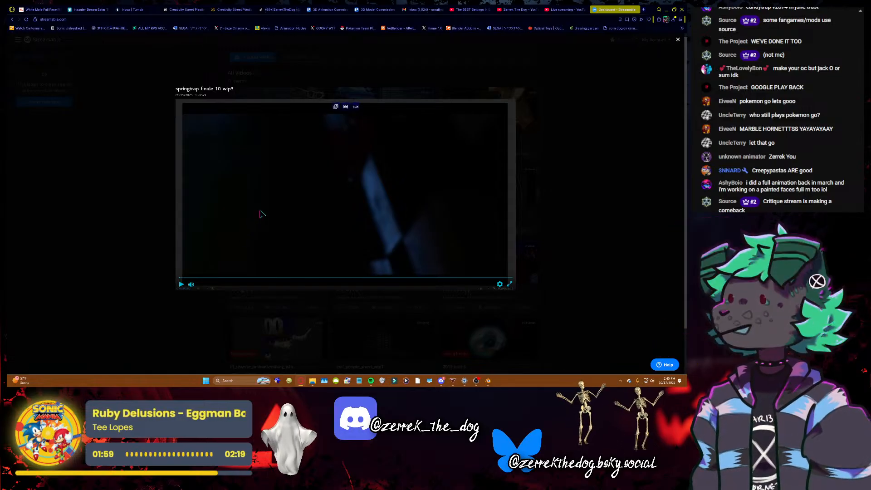
left_click(261, 214)
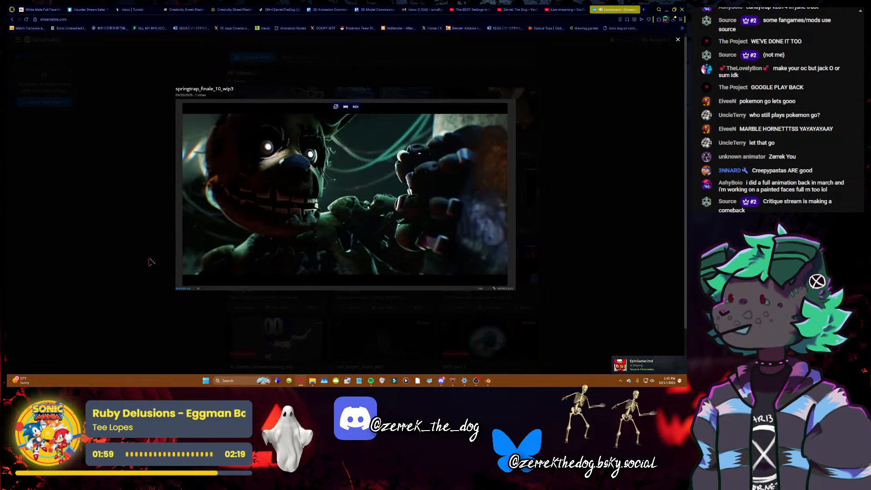
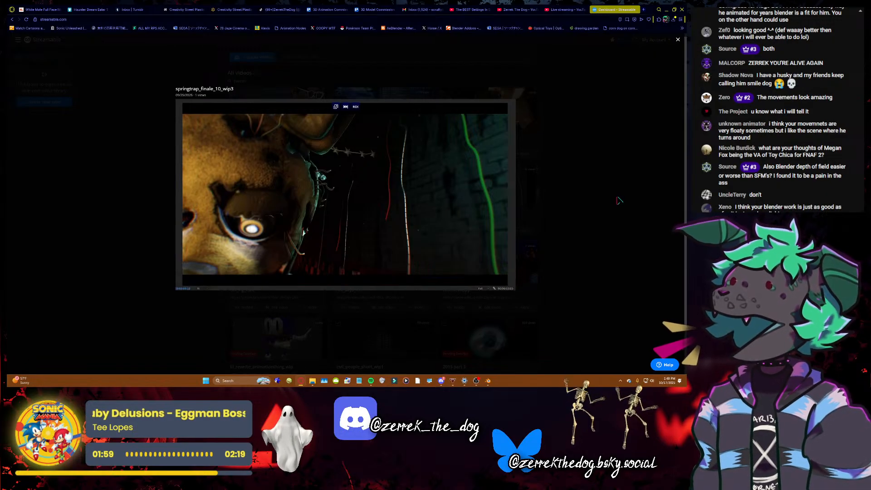
- Leave the web browser, resume the Stream Playlist music in Spotify and return to the Blender scene
left_click(667, 9)
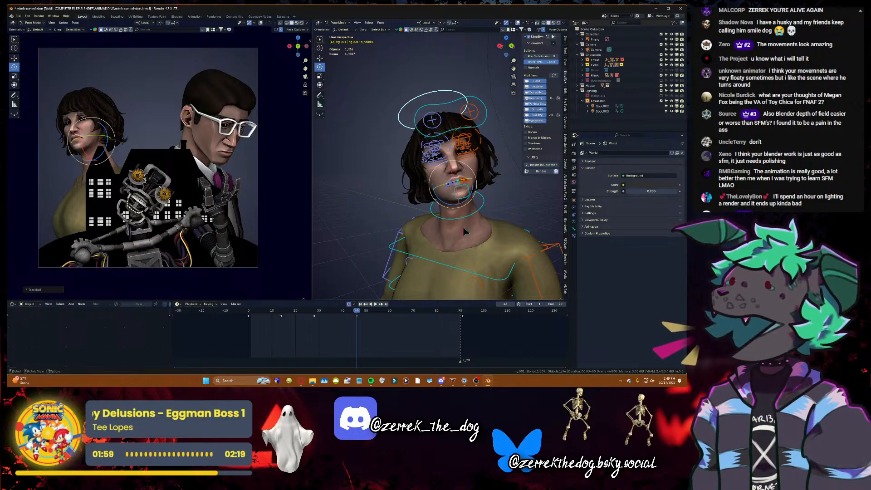
left_click(370, 381)
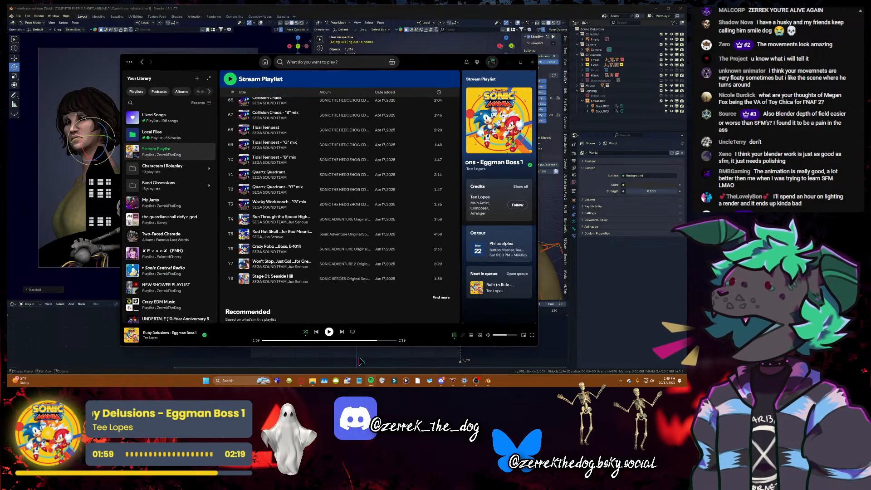
left_click(329, 332)
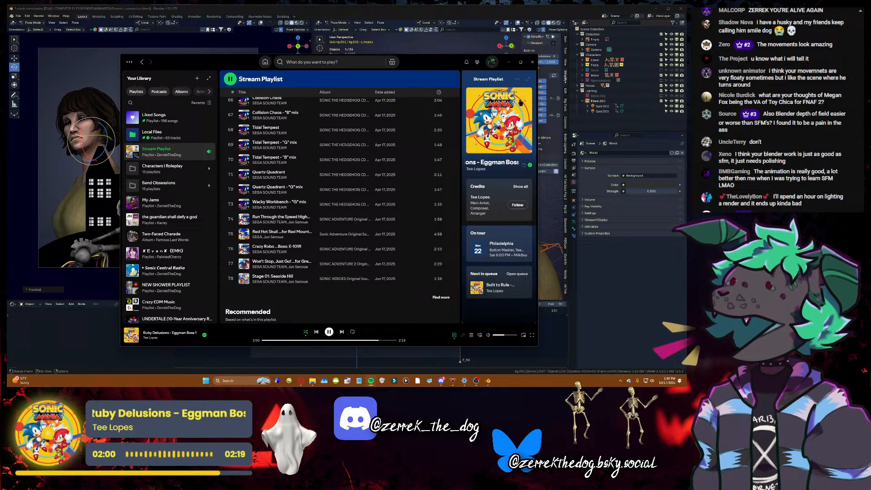
left_click(509, 62)
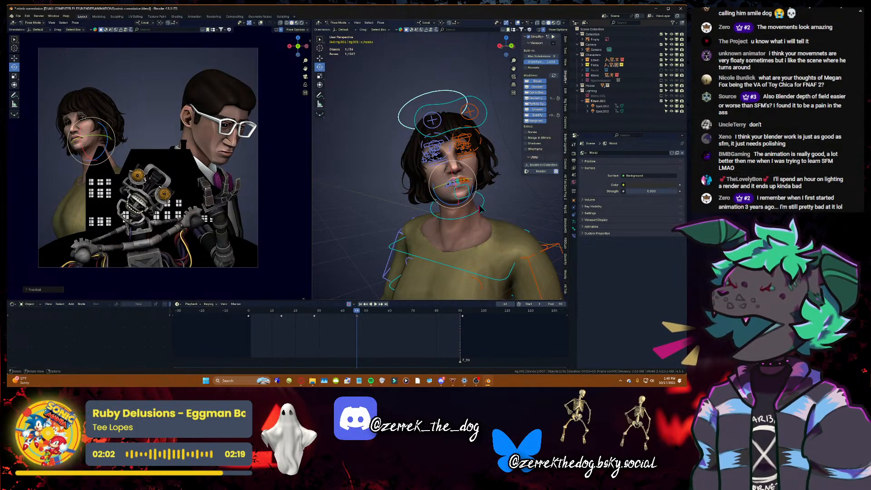
- Trackball-rotate the woman's head control slightly around frames 46, 57 and 70, playing the animation between poses
key("space")
key("space")
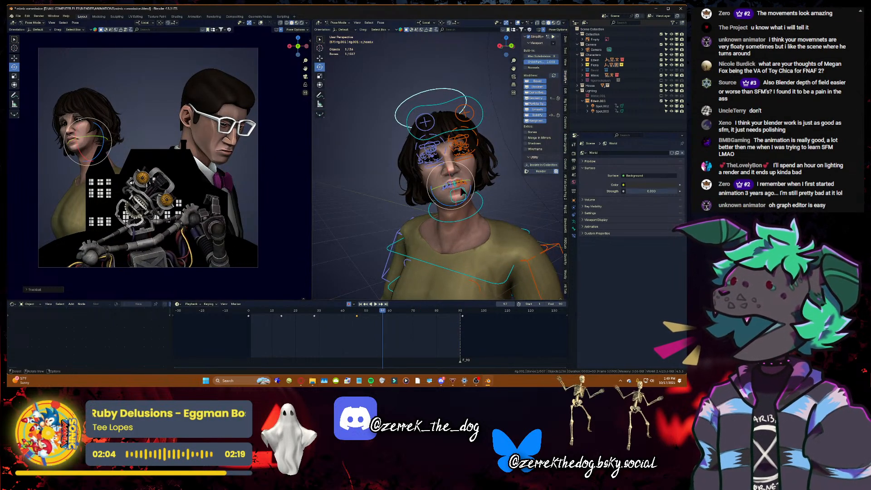
left_click_drag(461, 189, 444, 207)
key("space")
key("space")
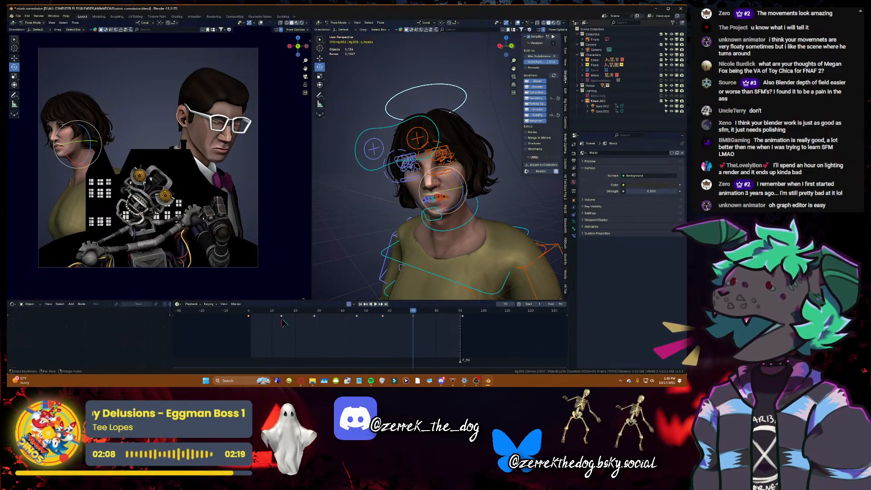
- Duplicate the head control's keyframe from frame 14 to about frame 82, play the loop and save the file
key("g")
left_click(473, 321)
key("space")
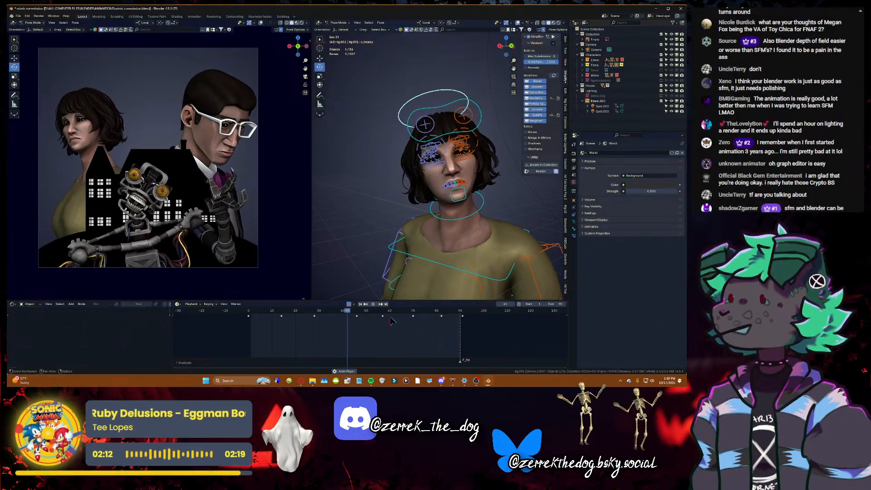
key("space")
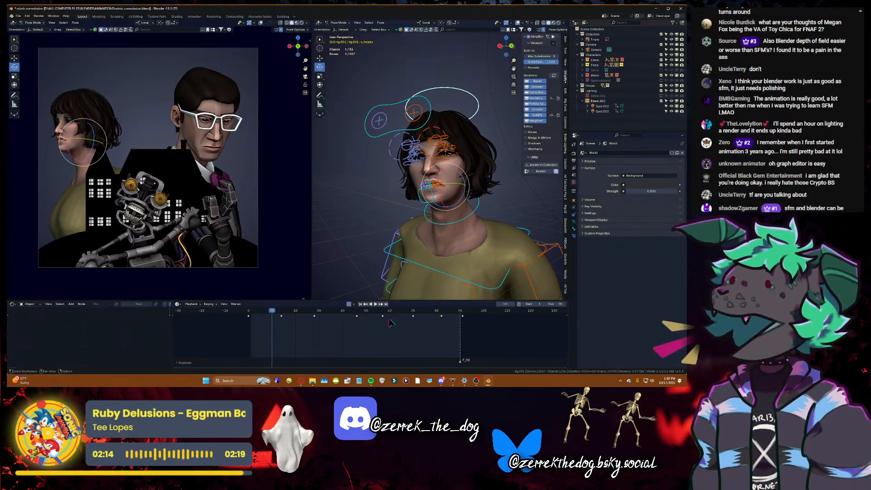
key("ctrl+s")
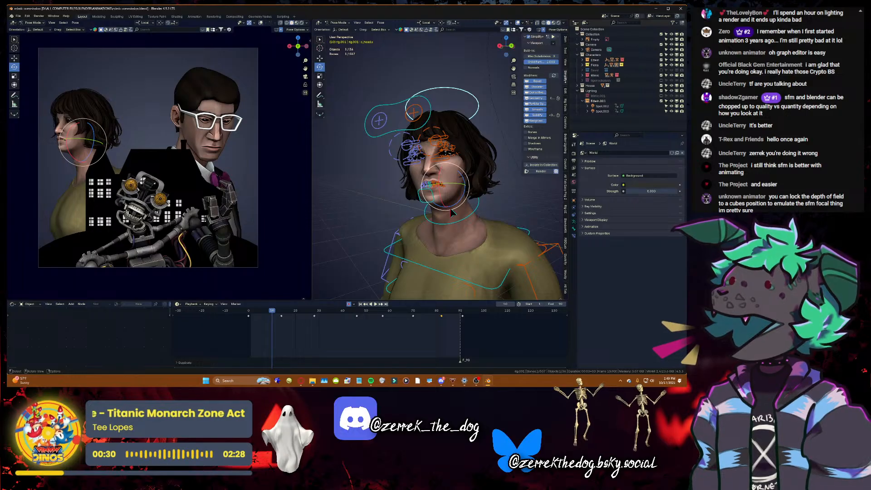
key("ctrl+s")
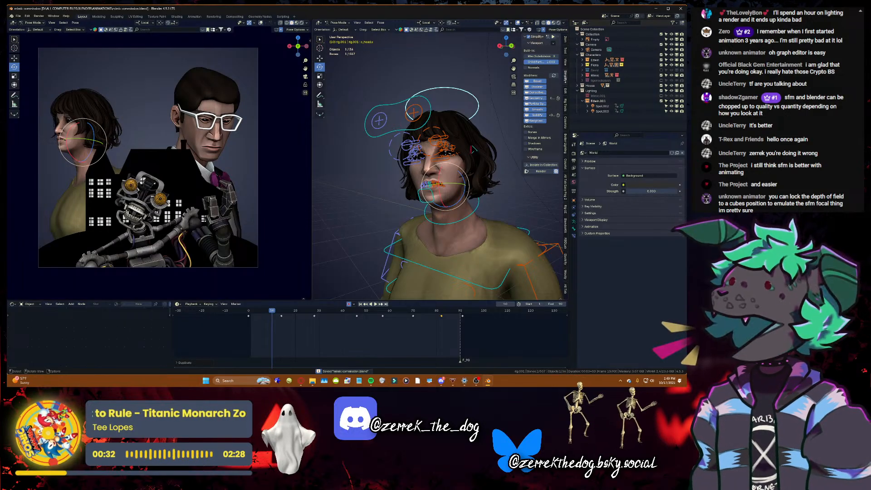
- Select the woman's eye targets control in front of her face and activate the Move tool
key("shift+grave")
left_click(473, 141)
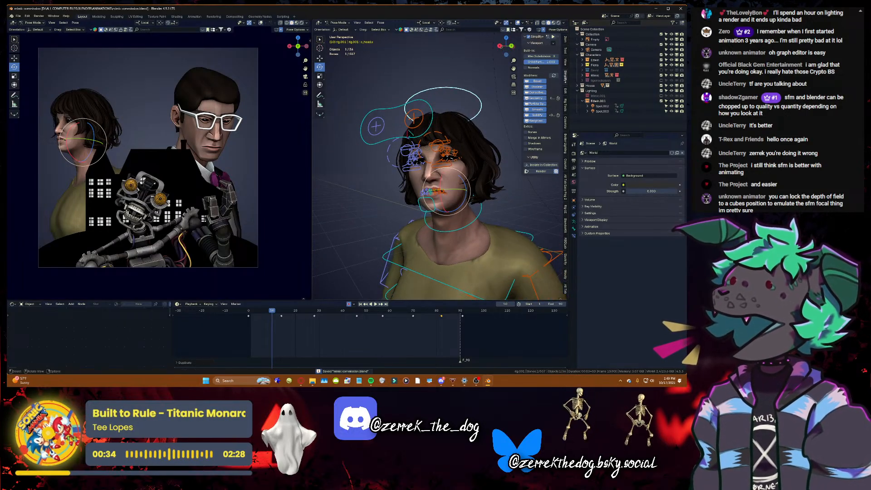
left_click(417, 138)
left_click(322, 59)
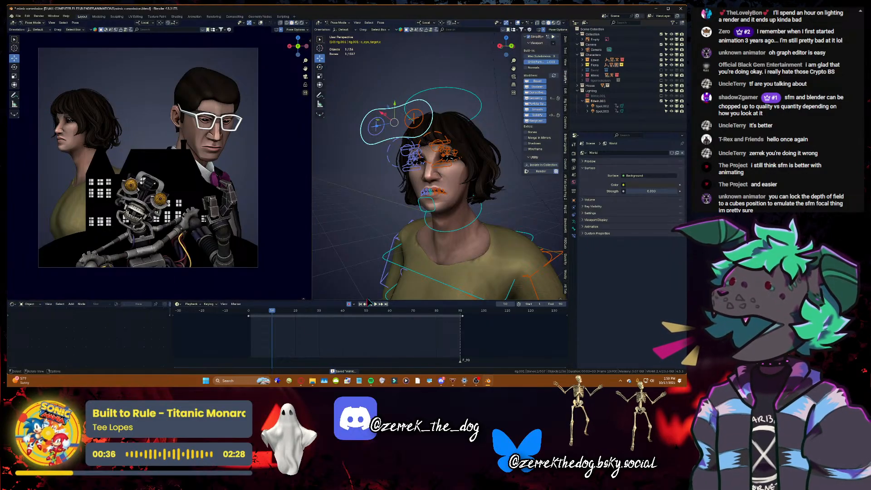
- Reposition the woman's eye targets control around frames 9 and 39 to follow her head turn, and play the result close up
key("Left")
left_click_drag(396, 127, 508, 120)
key("Right")
key("Right")
key("Right")
key("Right")
key("Right")
key("Right")
key("Right")
key("Right")
key("Right")
key("Right")
key("Right")
key("Right")
key("Right")
key("Right")
key("Right")
key("Right")
key("Right")
key("Right")
key("Right")
key("Right")
key("Right")
key("Right")
key("Right")
key("Right")
key("Right")
key("Right")
key("Right")
key("Right")
key("Right")
key("Right")
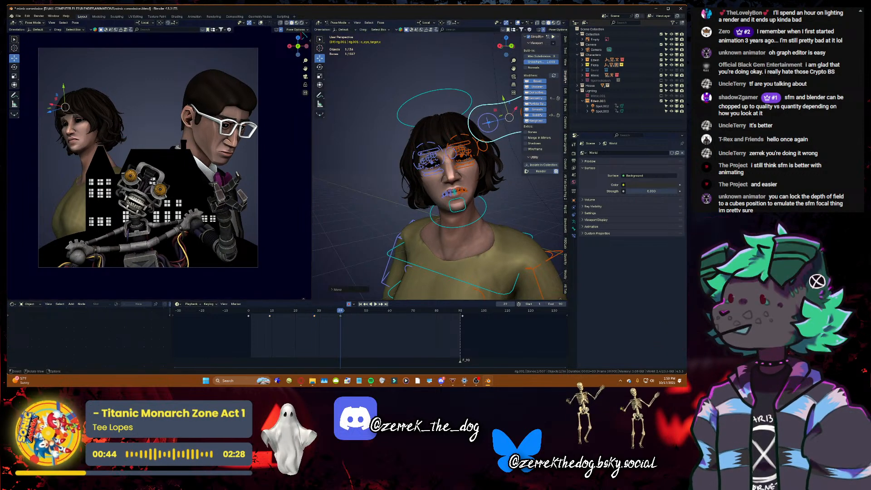
scroll(197, 118, "up", 4)
middle_click_drag(197, 118, 377, 146, "shift")
key("space")
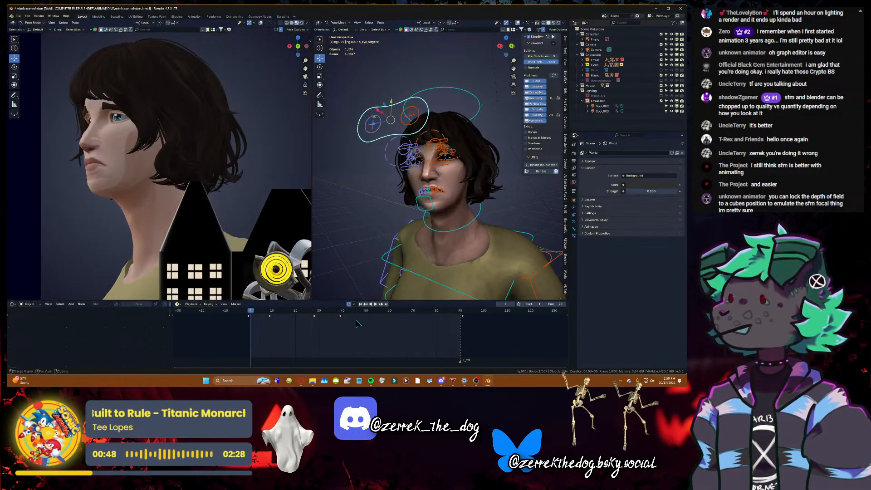
key("space")
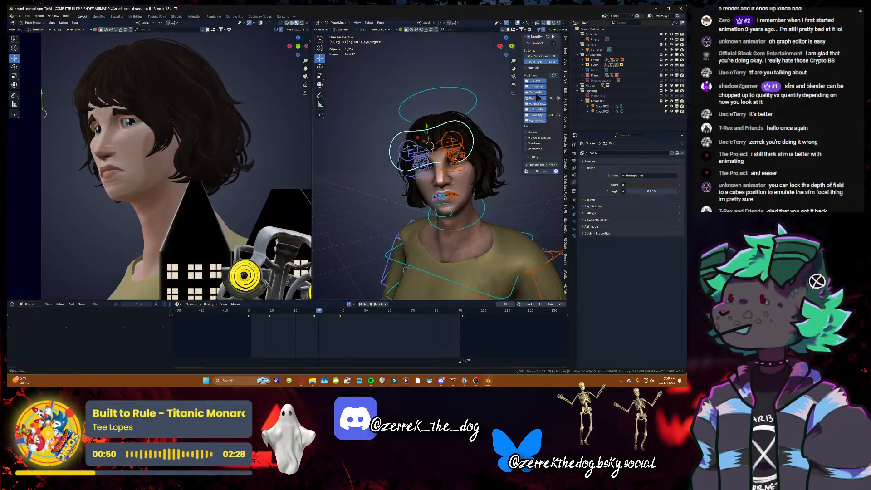
- Move the eye targets control slightly around frames 54 and 61 to keep the woman's gaze aligned with her head
left_click_drag(539, 56, 542, 56)
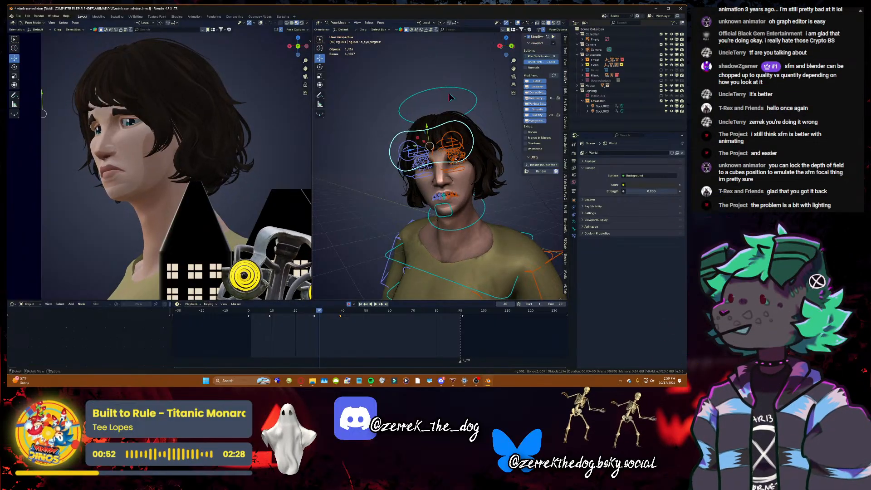
key("space")
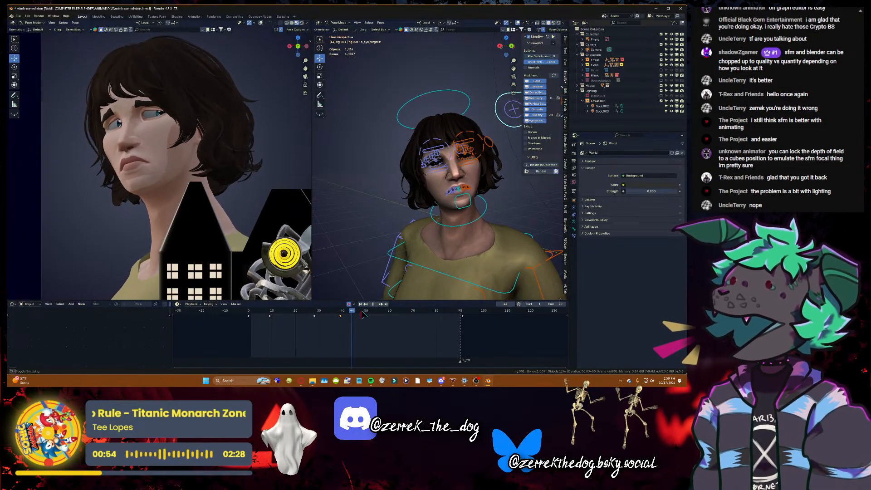
key("shift+grave")
key("s")
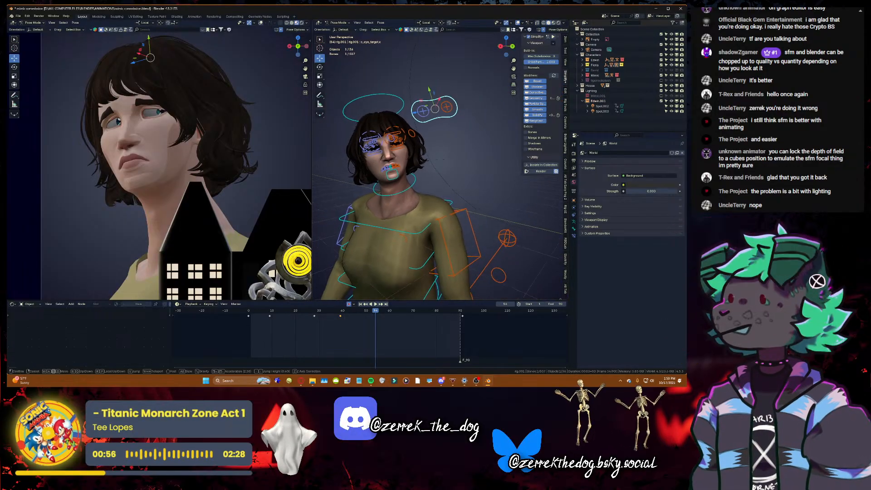
left_click(414, 230)
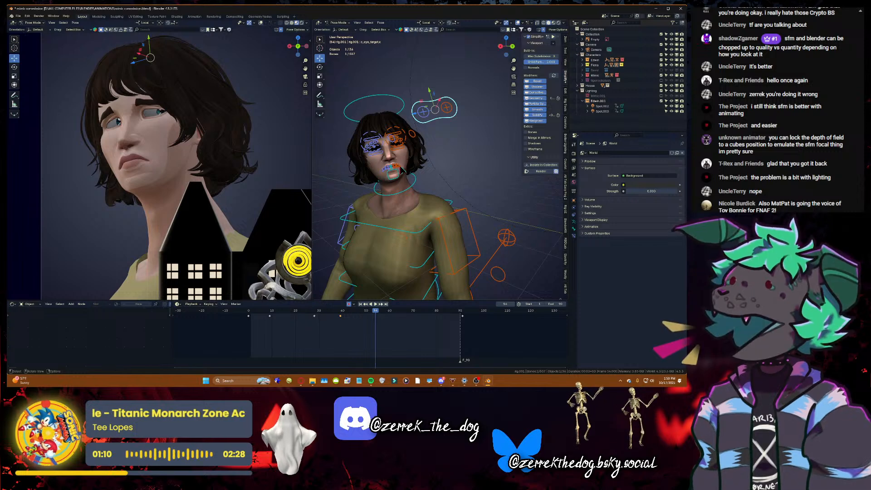
left_click_drag(436, 111, 435, 109)
key("Right")
key("Right")
key("Right")
key("Right")
key("Right")
key("Right")
key("Right")
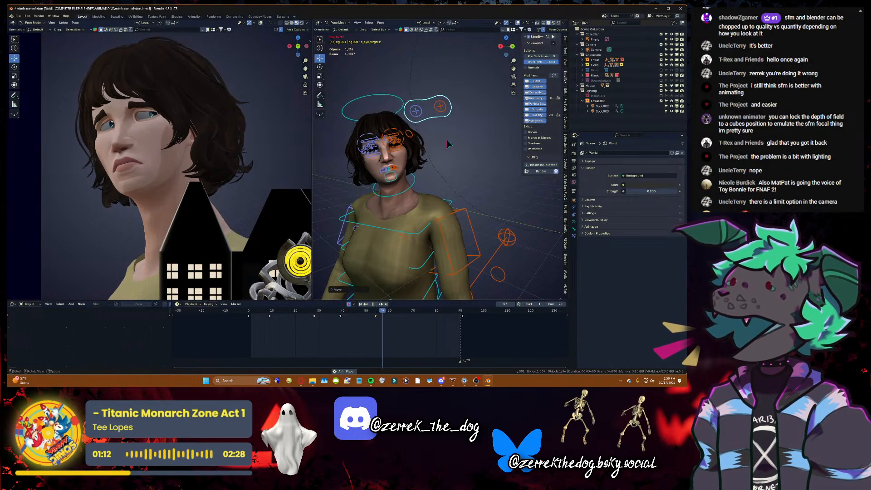
key("g")
left_click(421, 126)
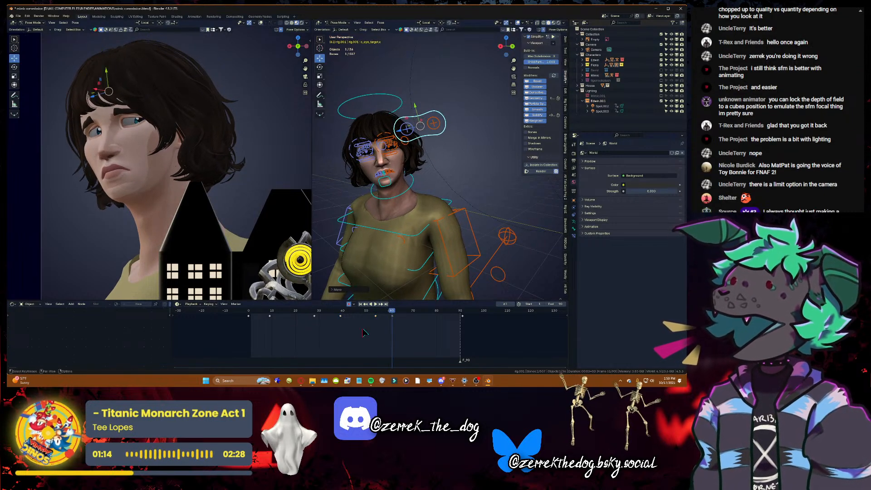
- Duplicate an earlier eye targets keyframe to about frame 79, play the loop and save the file
key("shift+d")
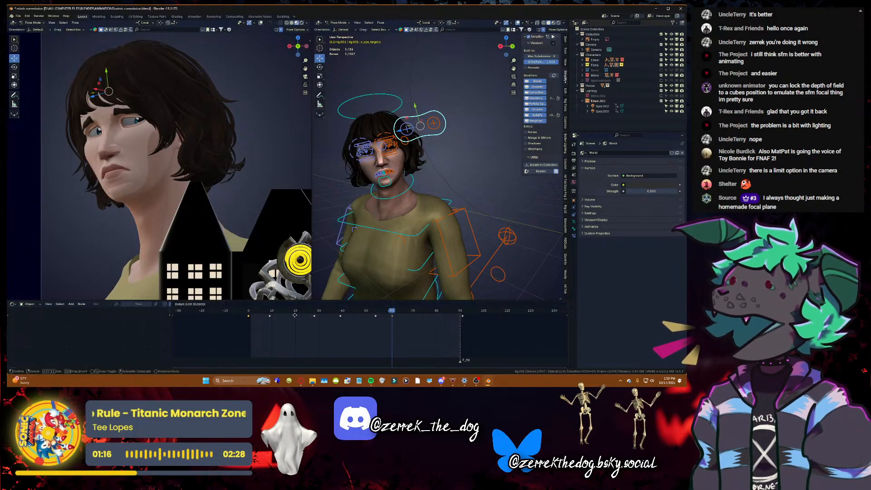
left_click(435, 317)
key("space")
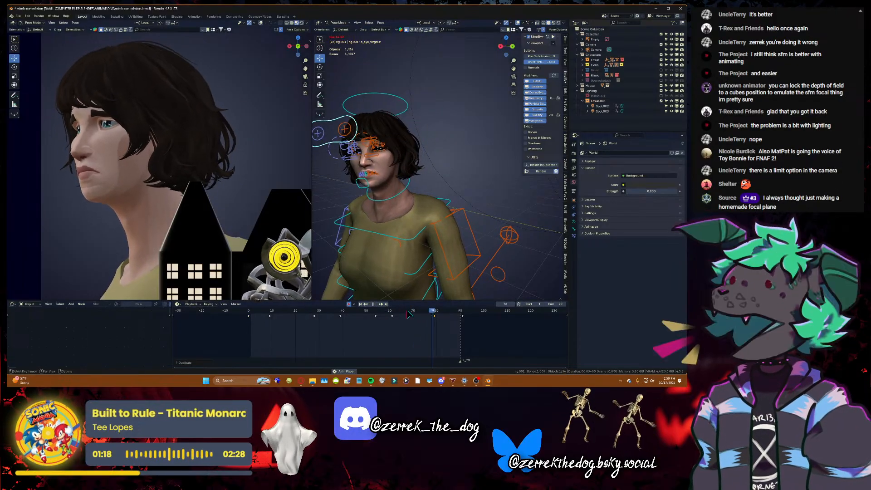
key("space")
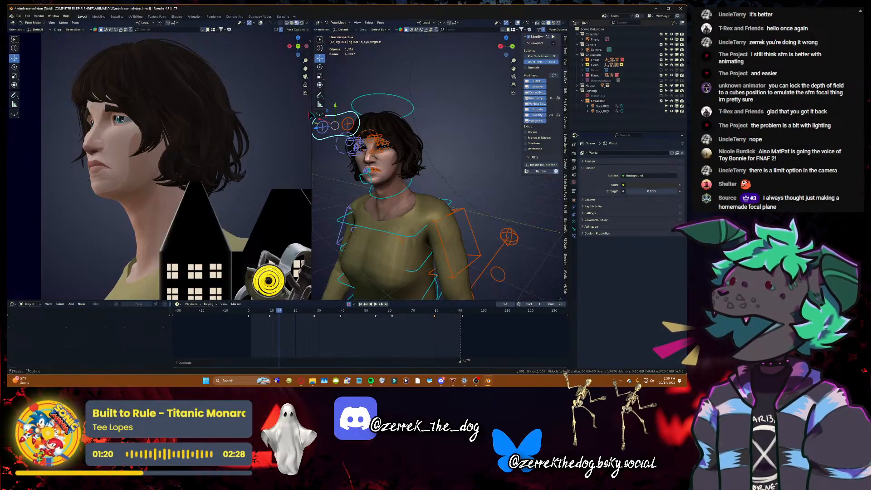
key("ctrl+s")
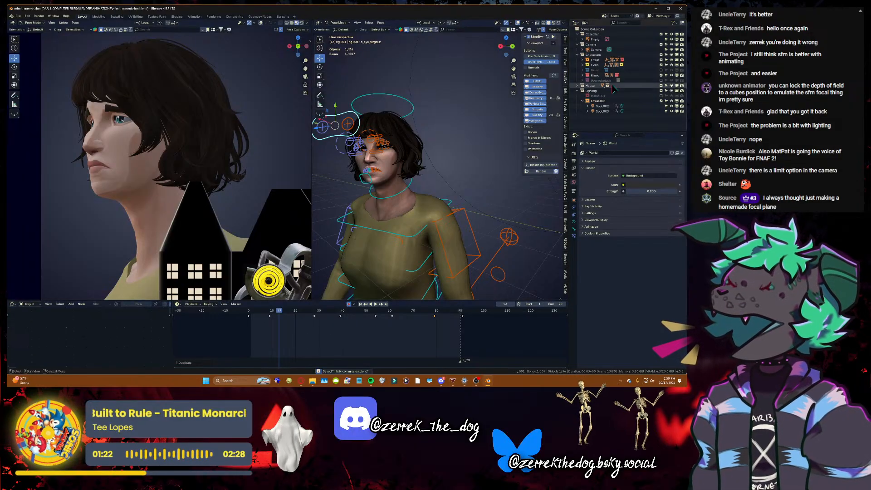
- Exclude the animatronic and man character collections from the scene and play the animation
left_click(661, 75)
left_click(661, 59)
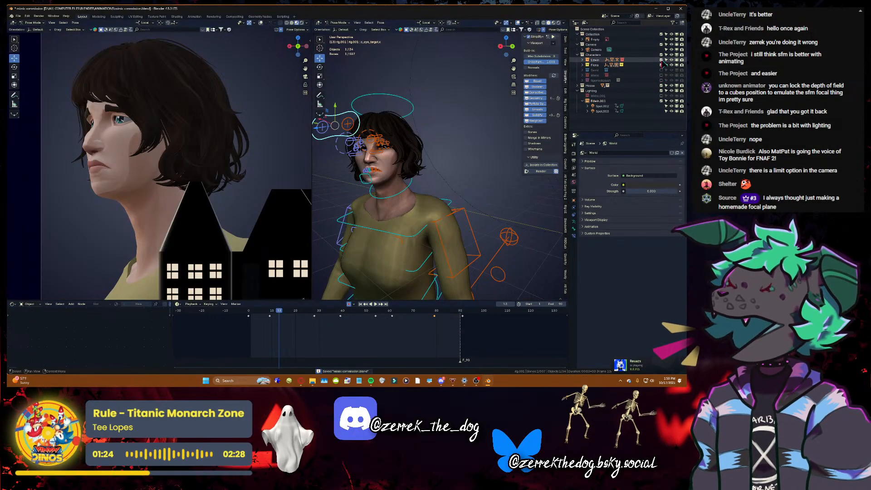
key("space")
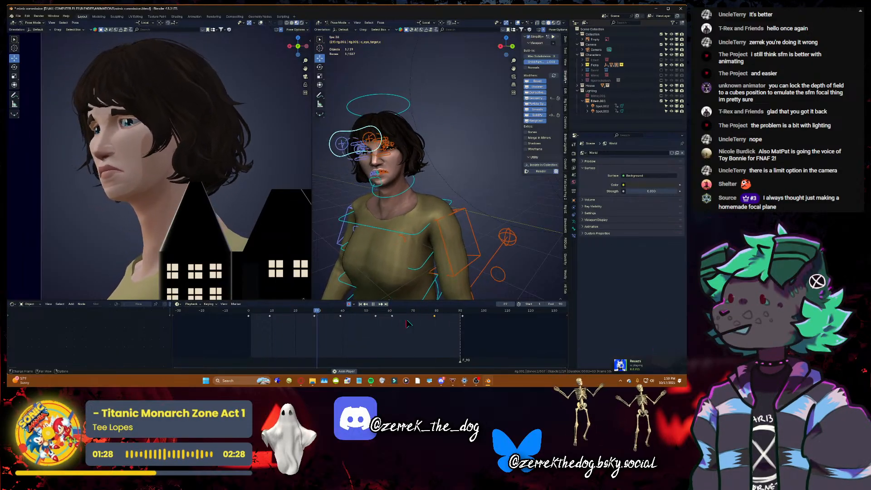
- Shift the eye targets keyframe from frame 61 to about frame 65 and play the animation
left_click_drag(356, 314, 382, 314)
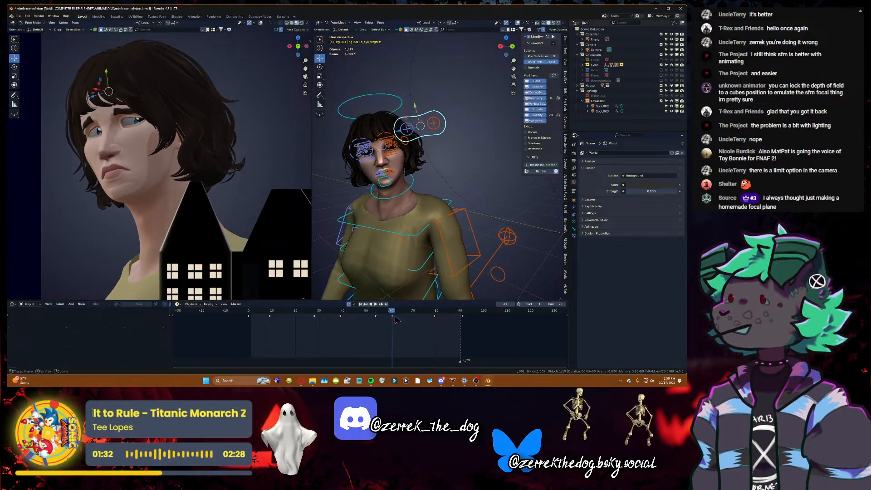
key("space")
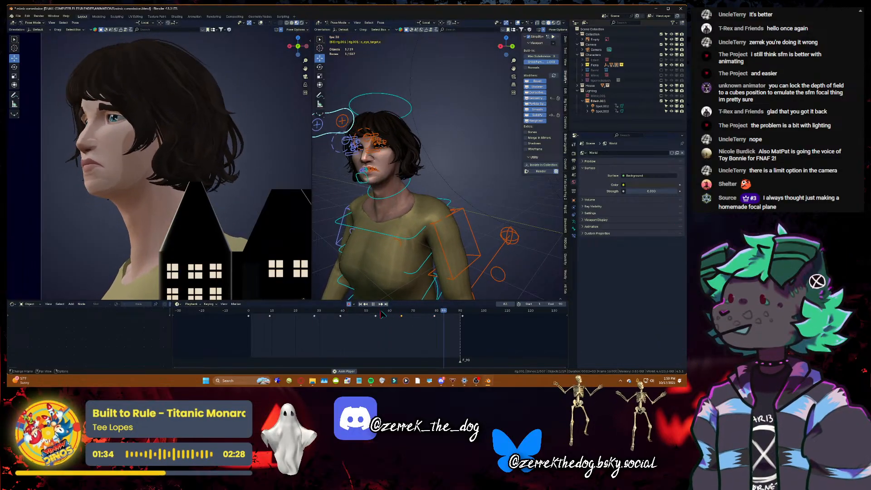
key("space")
- Change the handle type of the eye targets keyframes between about frame 73 and the loop's end, play the animation and save
left_click_drag(406, 313, 418, 314)
key("ctrl+shift+space")
right_click(420, 319)
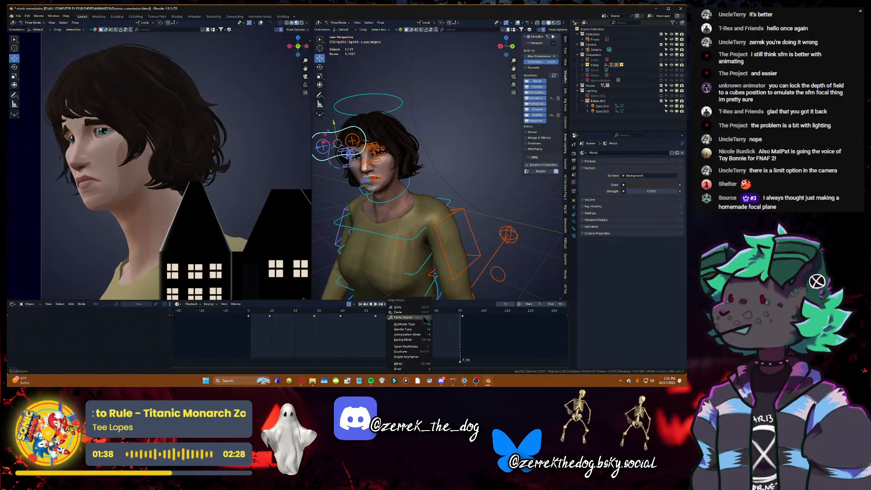
mouse_move(417, 333)
left_click(445, 353)
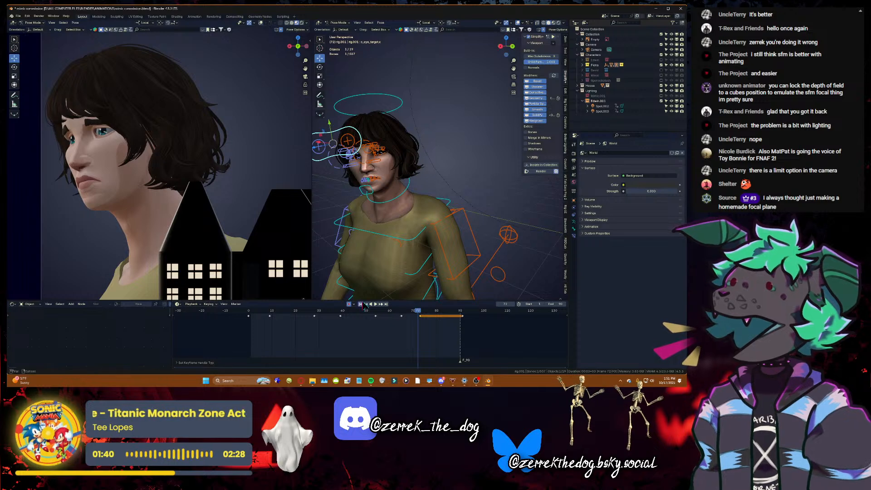
key("space")
key("space")
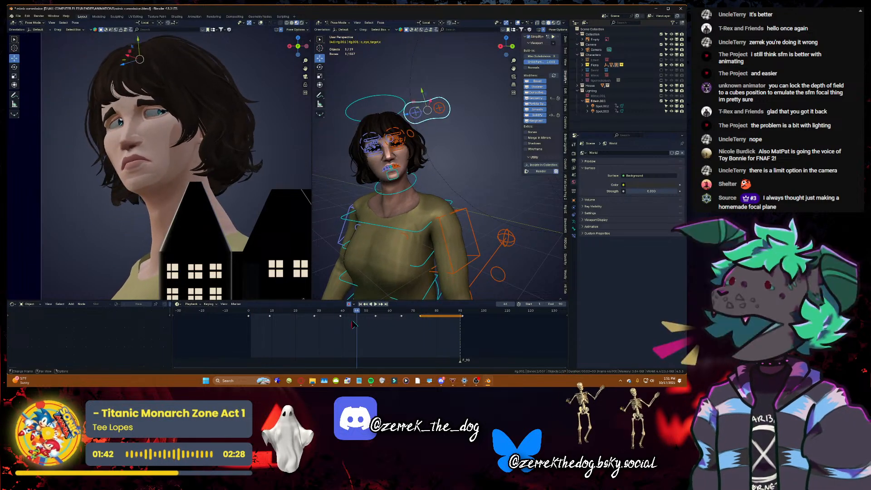
key("ctrl+s")
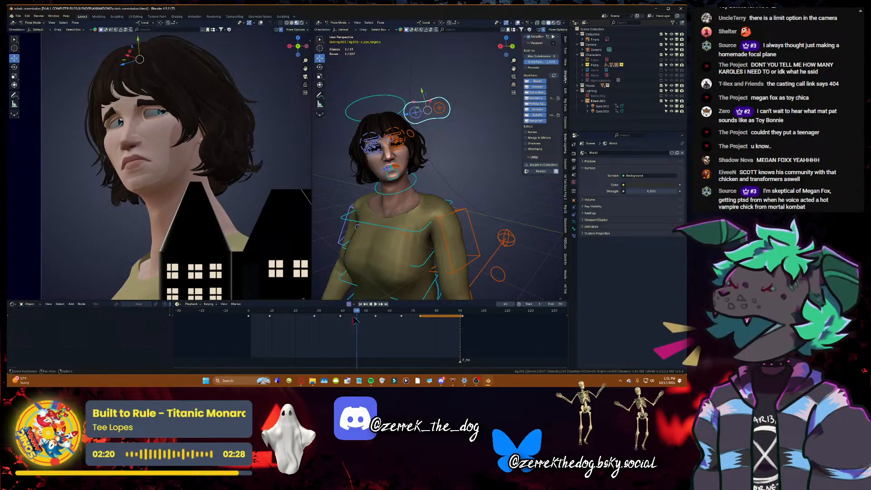
- Play the animation, scrub back to the eye targets keyframe near frame 28, replay the loop and save the file
key("space")
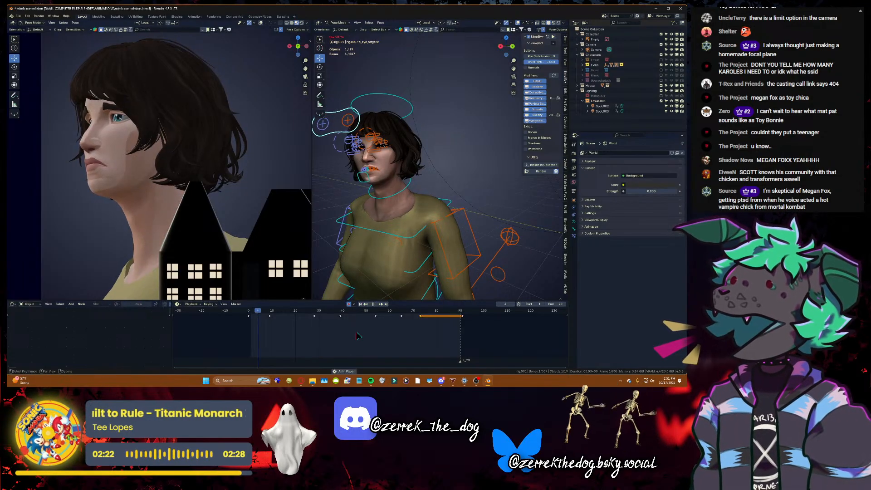
left_click_drag(359, 311, 319, 313)
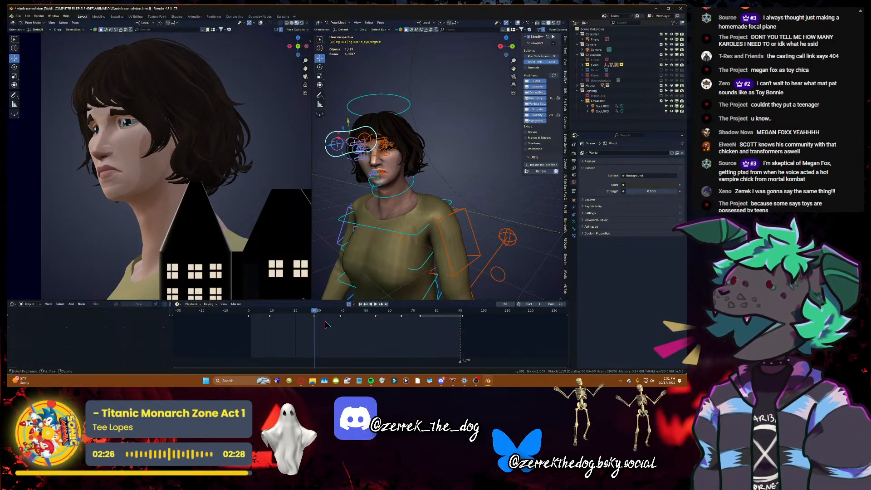
right_click(319, 315)
mouse_move(319, 317)
key("Escape")
key("space")
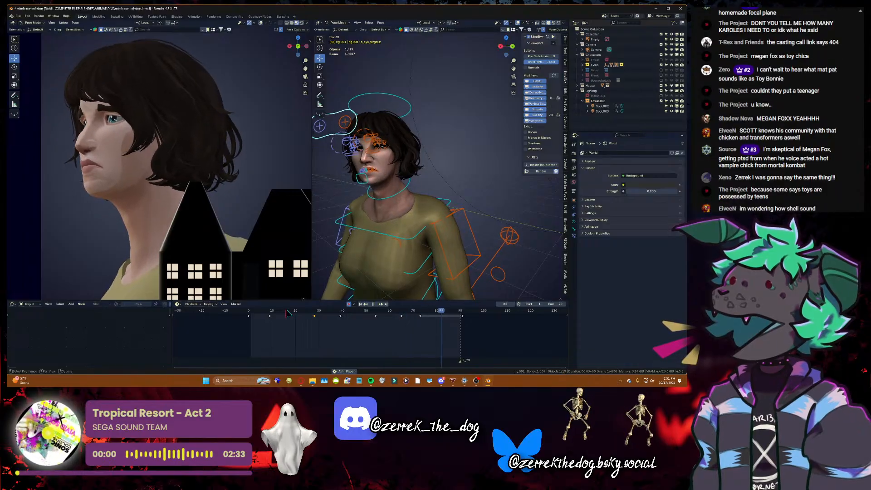
key("space")
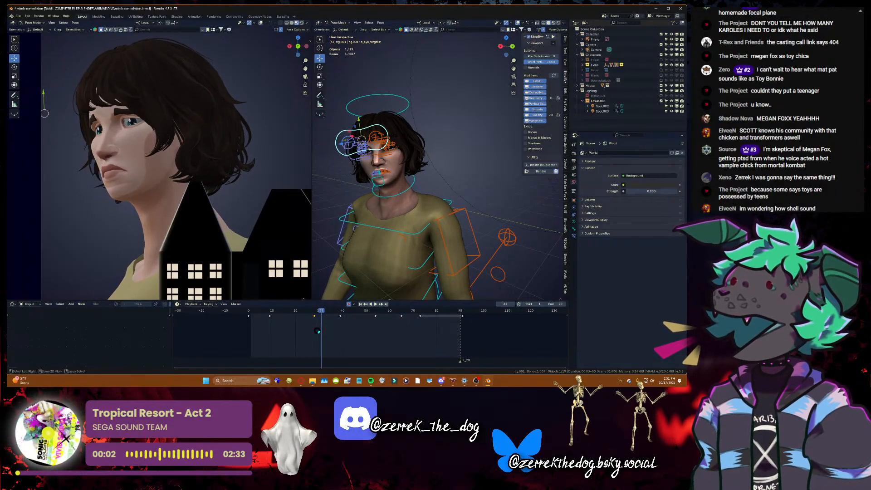
key("ctrl+s")
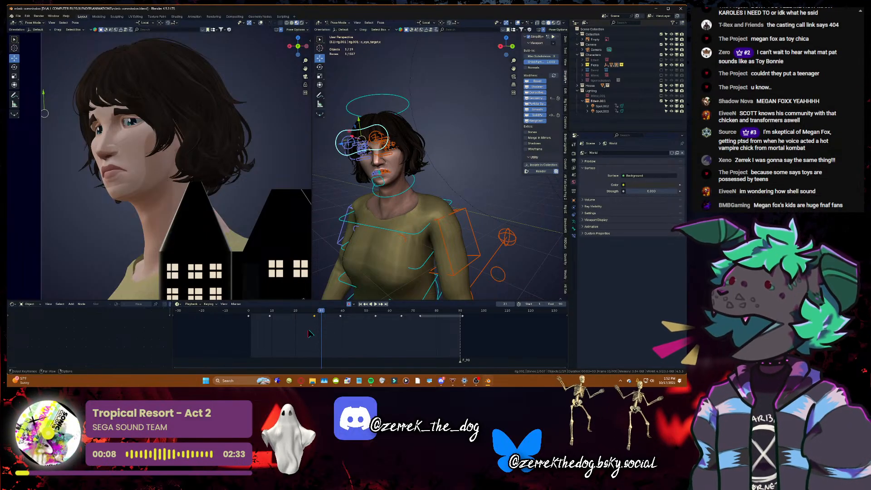
- Review the woman's head and eye motion over repeated playback of the loop and save the file again
scroll(310, 334, "down", 3)
key("ctrl+s")
key("space")
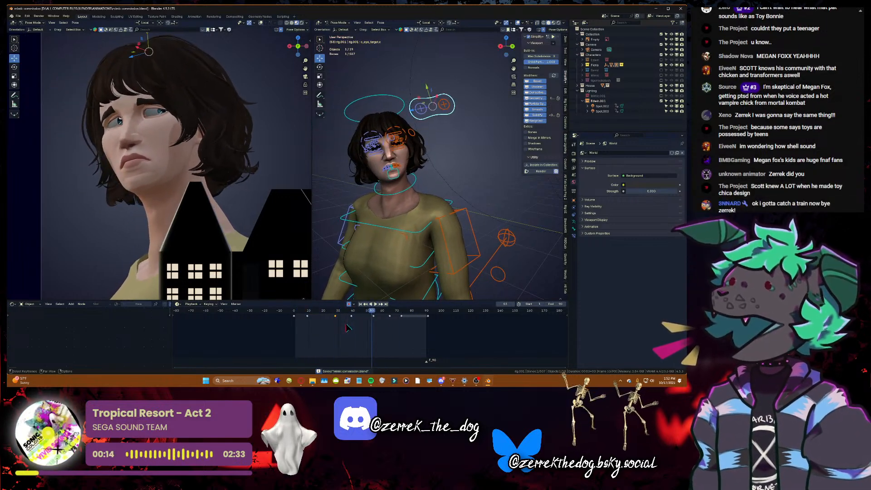
key("space")
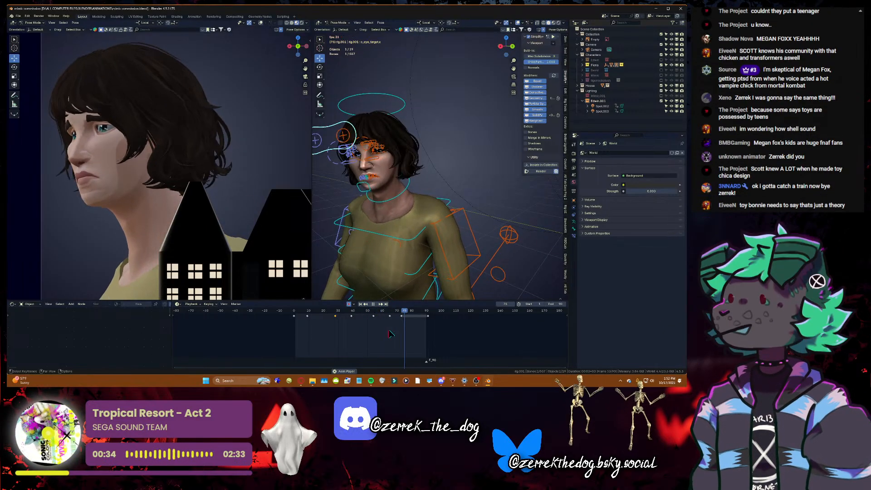
key("Escape")
key("ctrl+s")
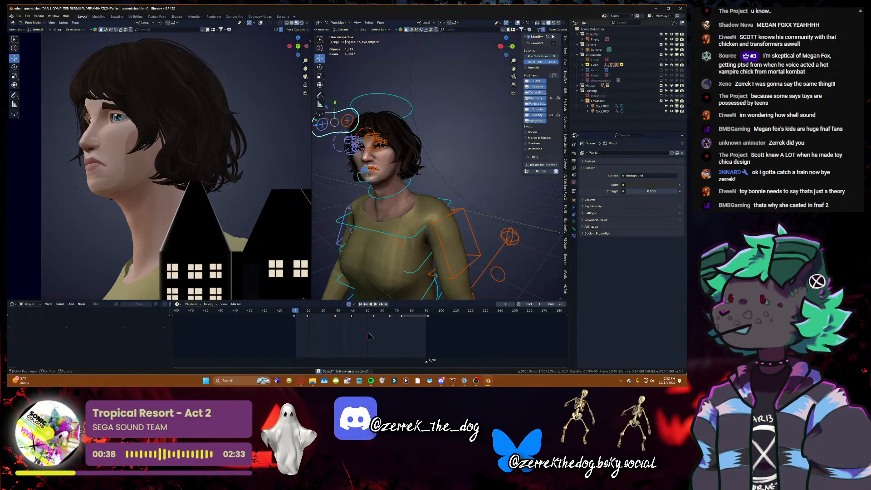
key("space")
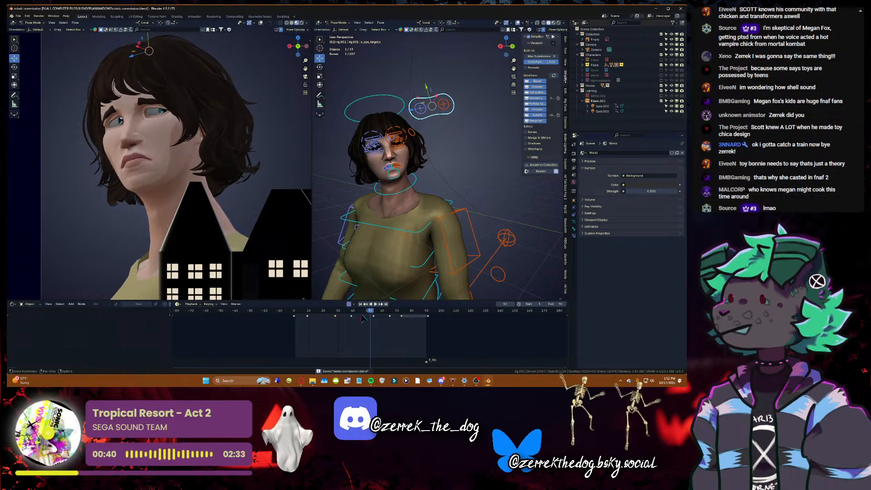
key("Escape")
key("shift+grave")
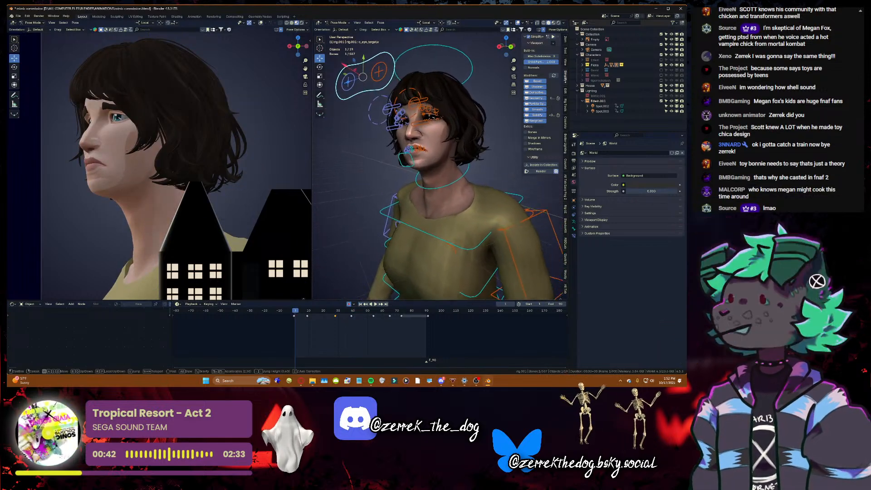
key("w")
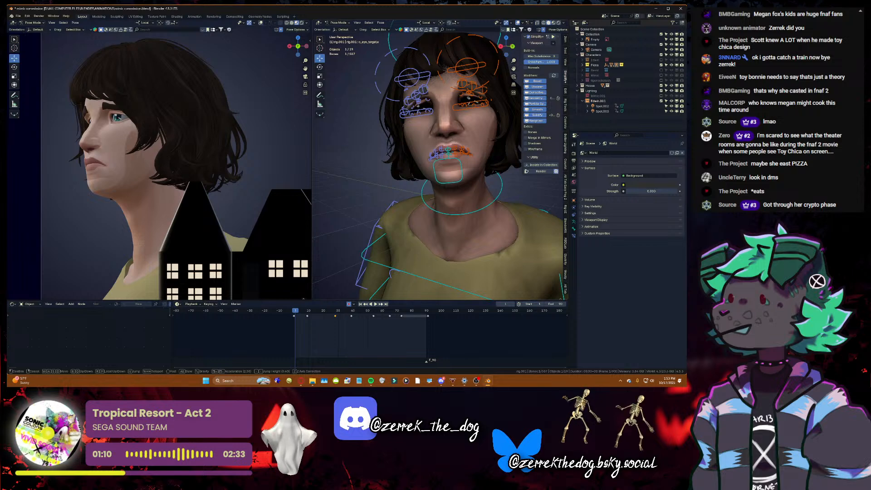
key("s")
key("w")
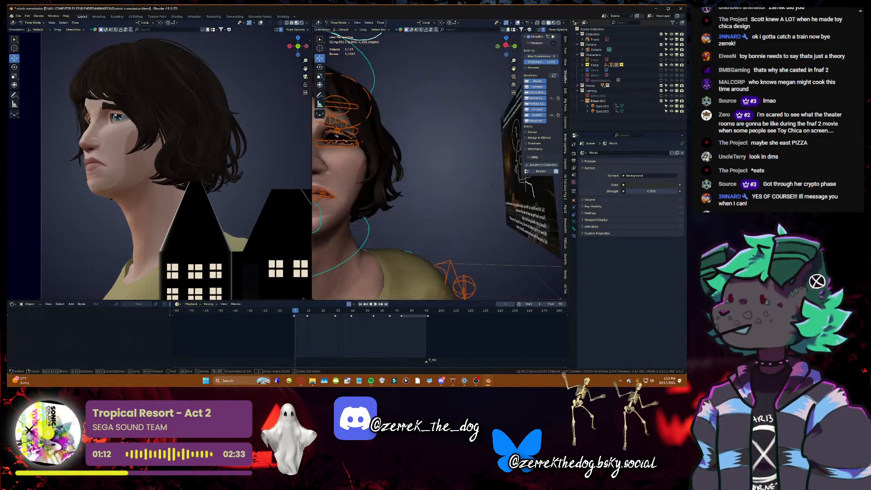
- Switch to Discord, view the camera settings screenshot sent in the contact's direct message, and return to Blender
left_click(442, 381)
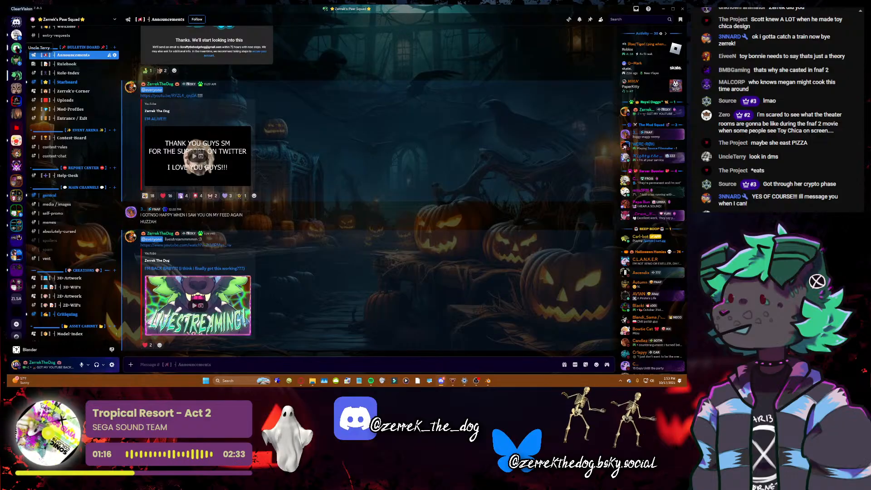
left_click(16, 48)
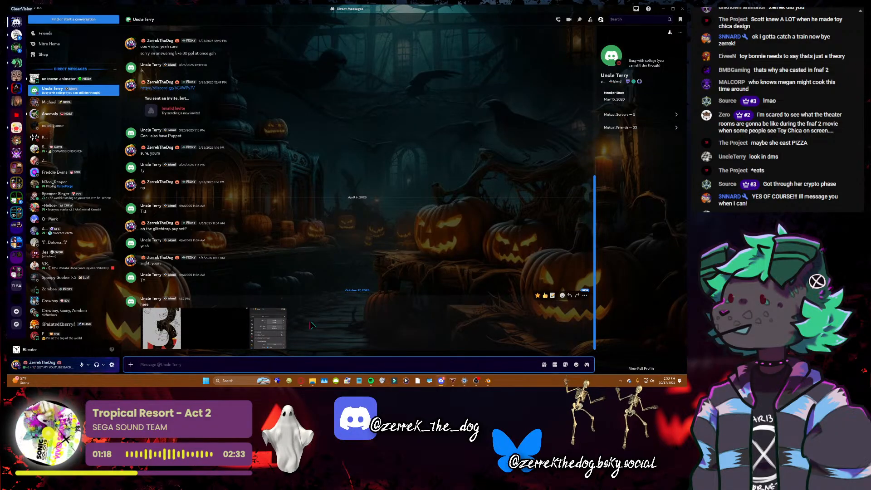
left_click(265, 339)
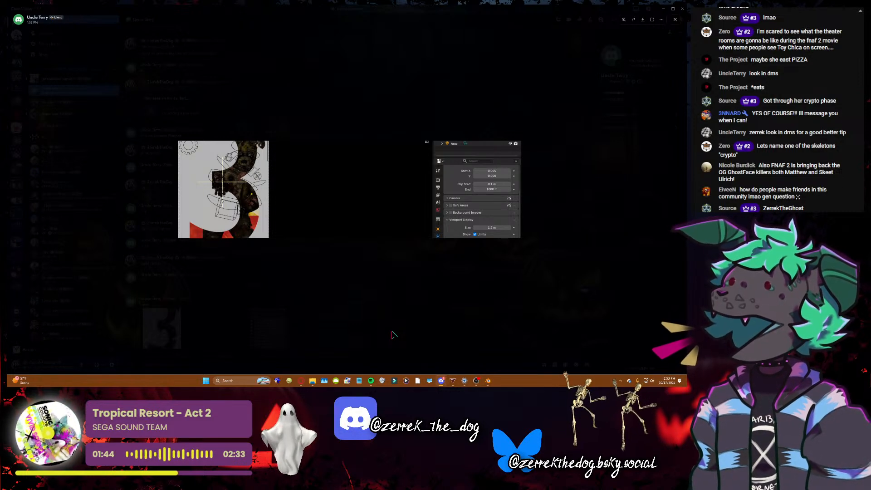
left_click(415, 331)
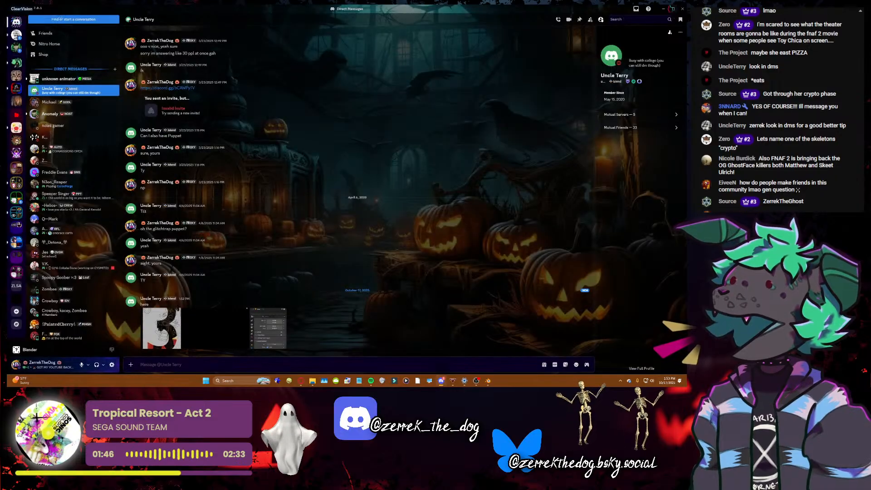
left_click(664, 9)
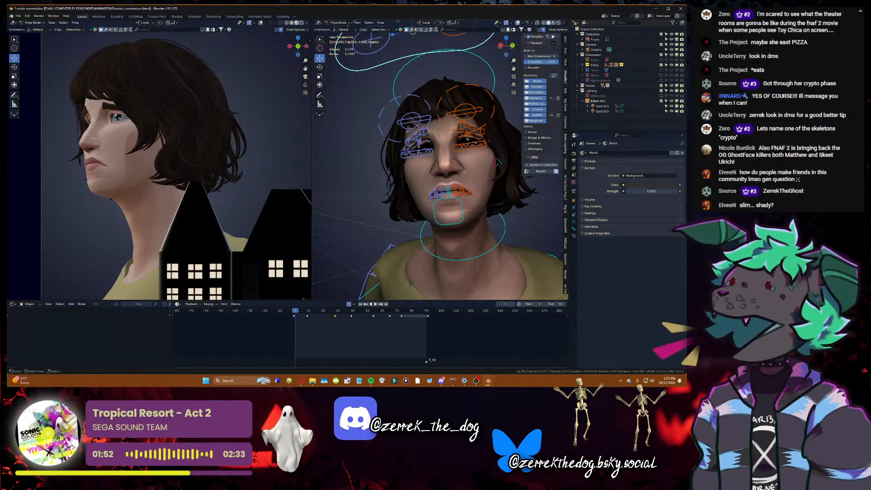
- Select the lip corner control on the right side of the woman's mouth in the close-up view
key("shift+grave")
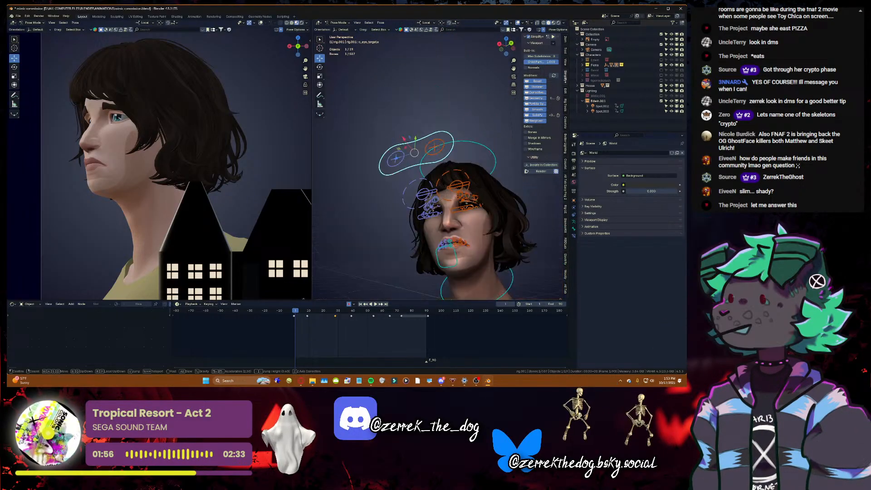
key("w")
key("s")
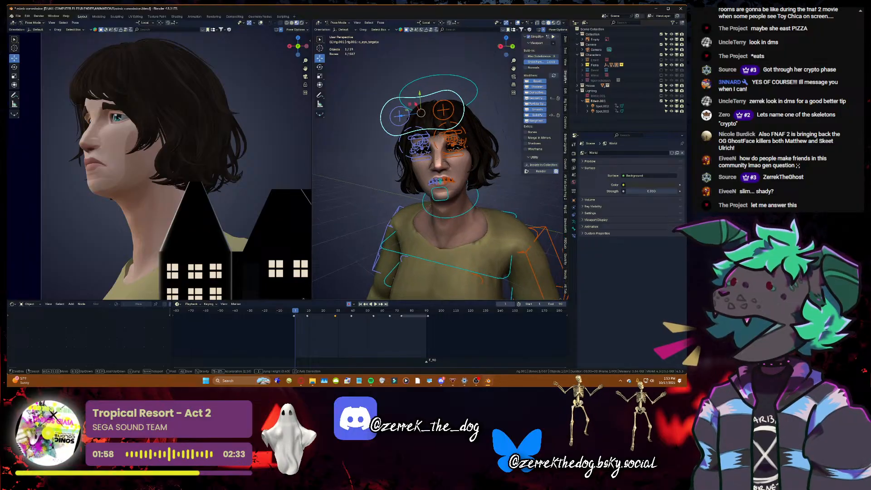
left_click(444, 245)
key("space")
key("space")
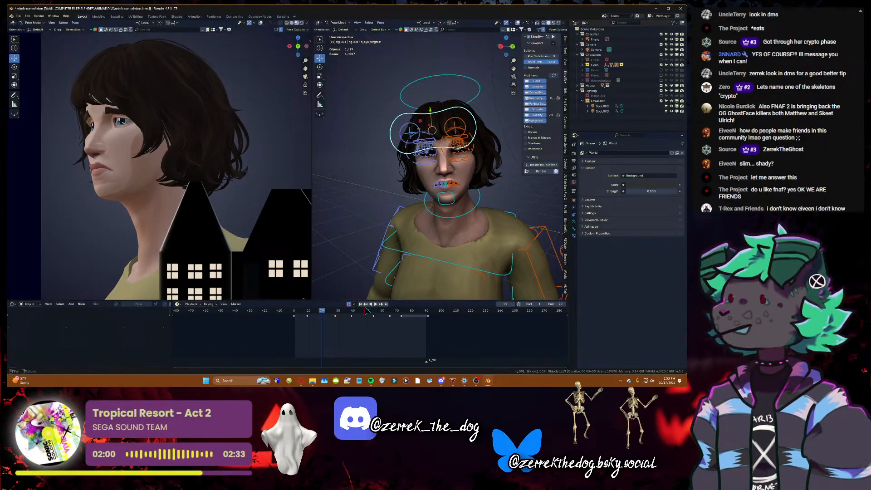
key("shift+grave")
key("w")
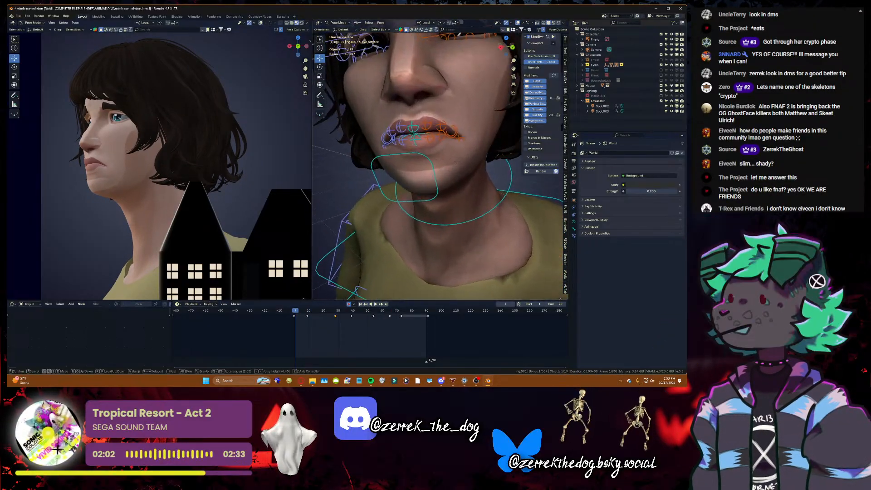
key("Return")
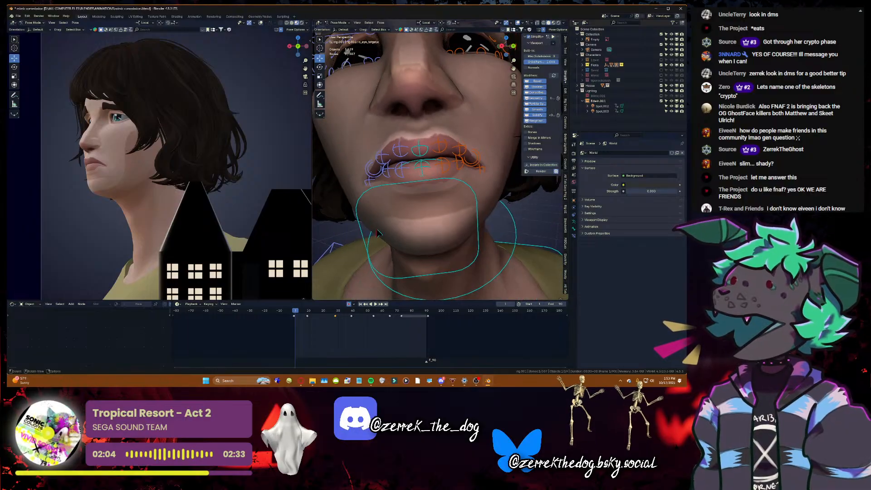
left_click(370, 171)
key("shift+grave")
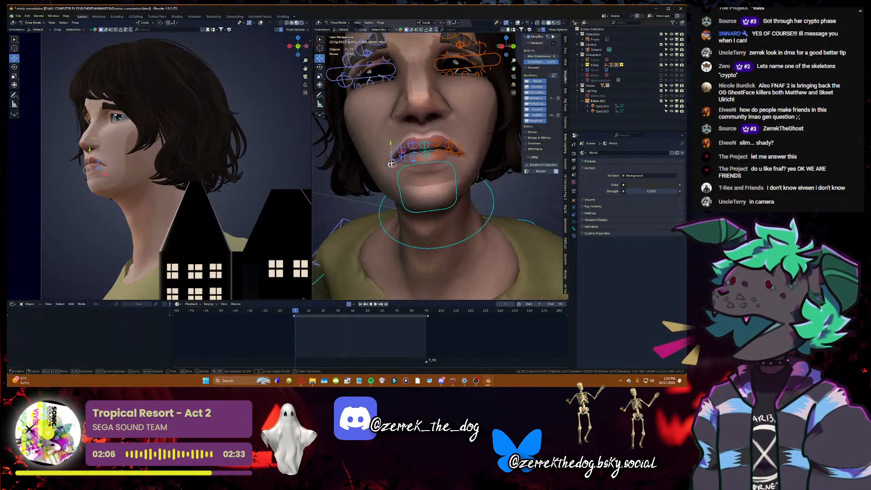
key("Return")
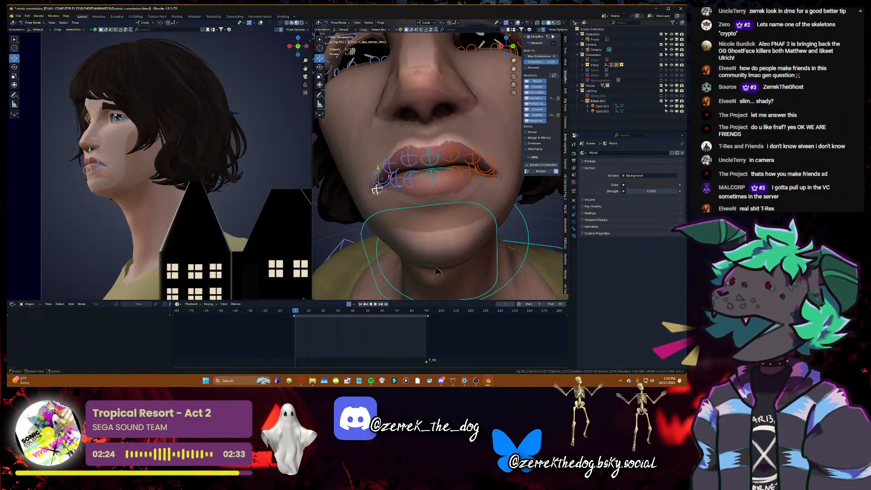
- Key lip corner movement at about frames 11, 25 and 44, and duplicate its first keyframe to about frame 75
key("space")
key("space")
left_click_drag(387, 190, 386, 195)
key("space")
key("space")
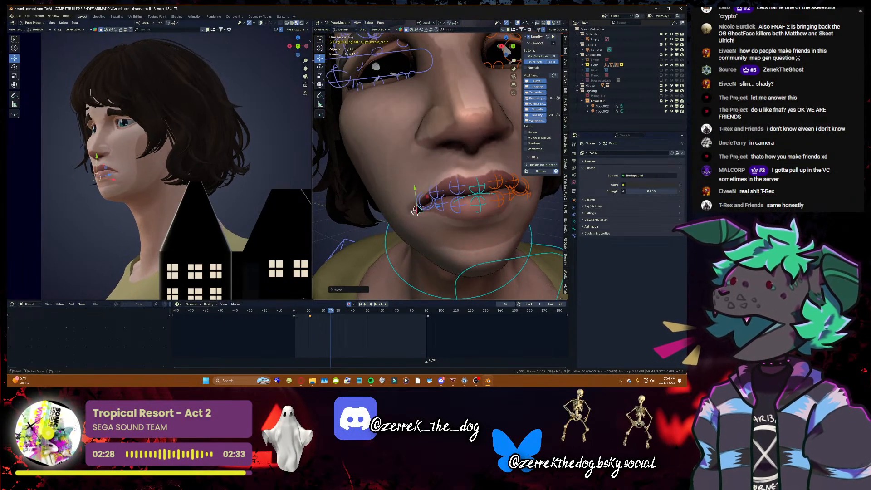
key("space")
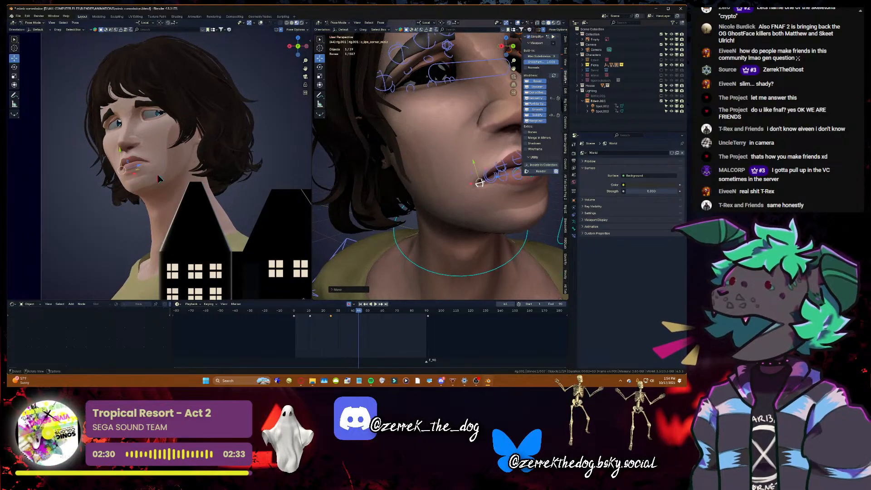
key("space")
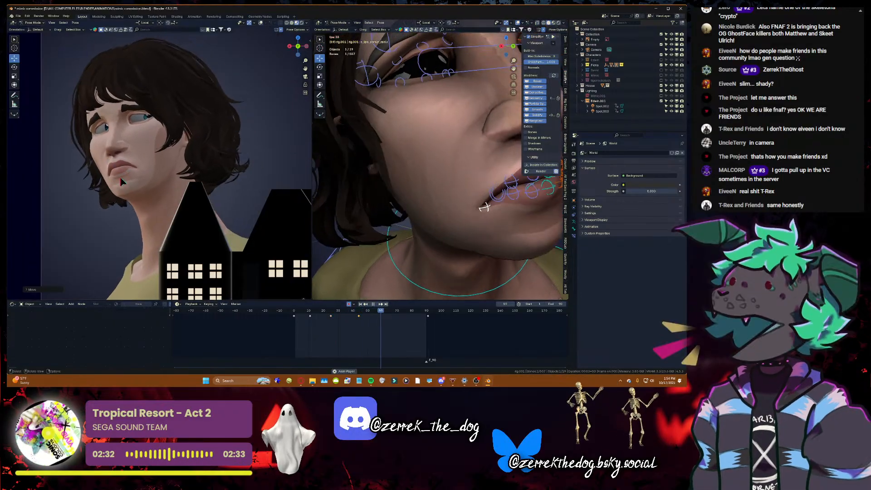
key("space")
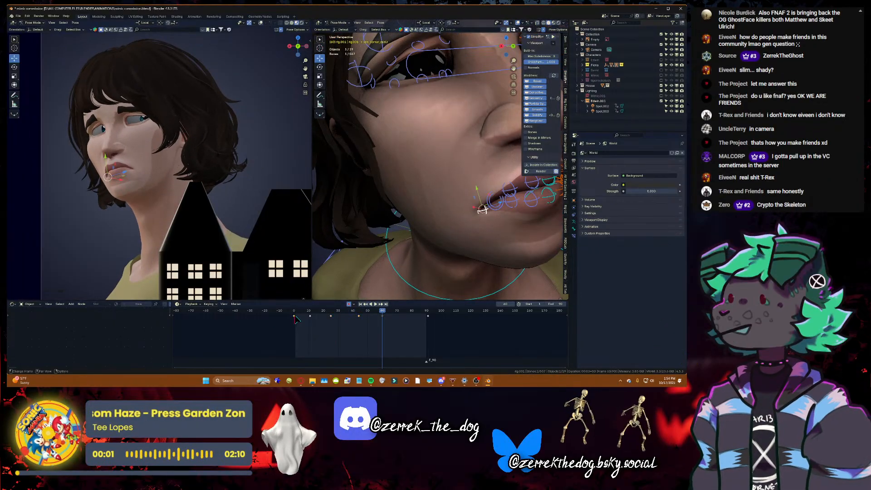
key("shift+d")
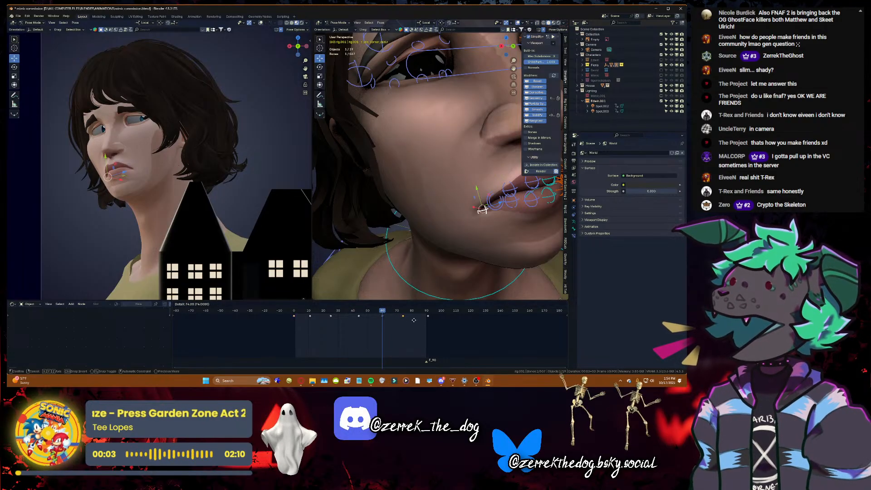
left_click(415, 320)
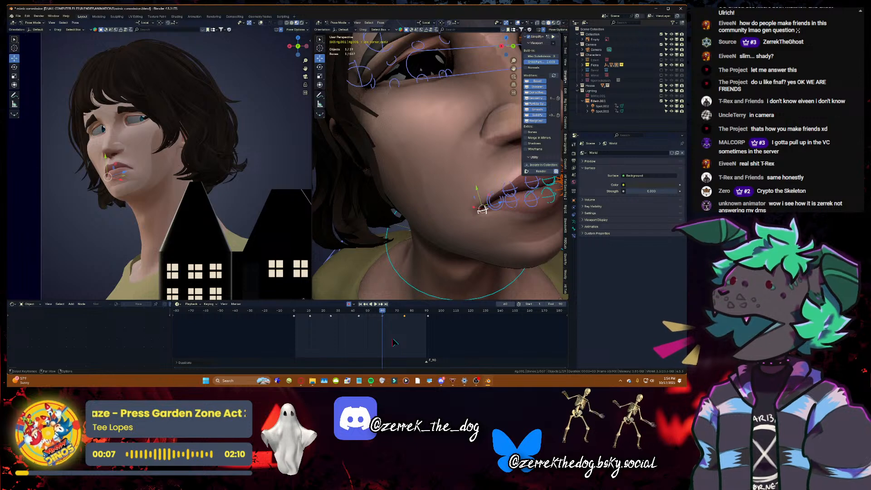
- Switch to Discord, read the contact's latest direct message, and return to Blender
left_click(441, 381)
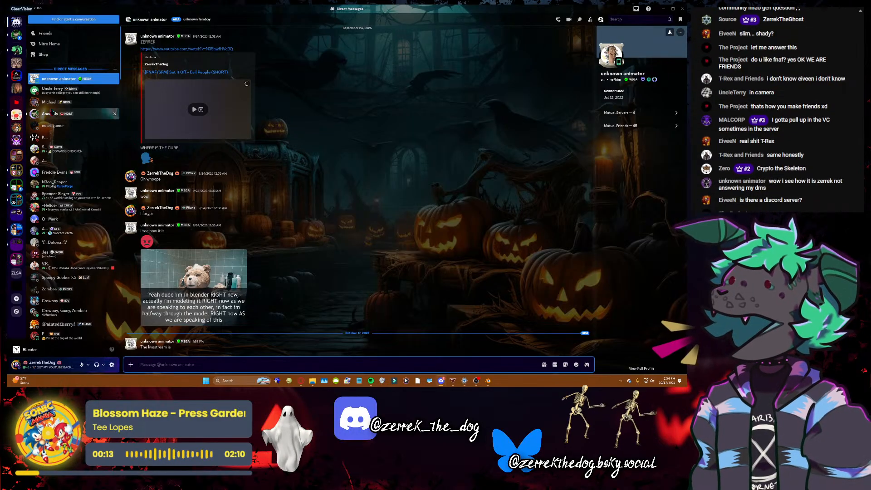
left_click(664, 9)
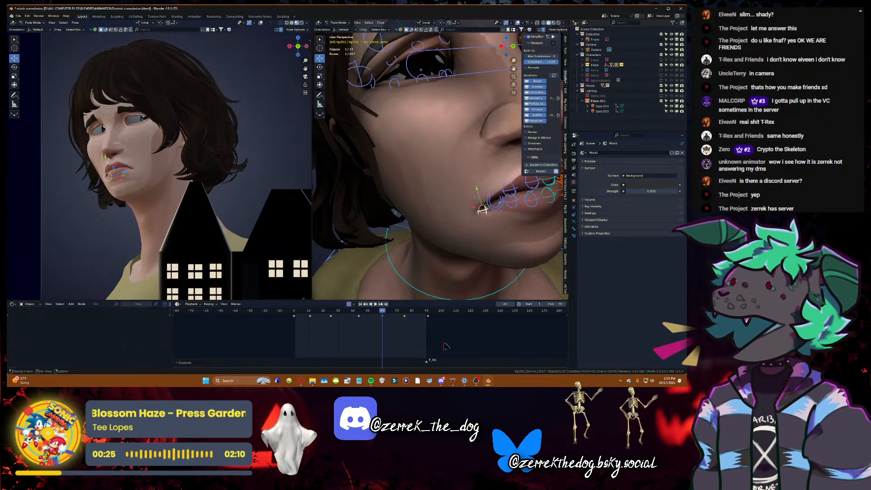
- In Discord, set the Zerrek's Paw Squad server invite to never expire and copy its link
left_click(442, 381)
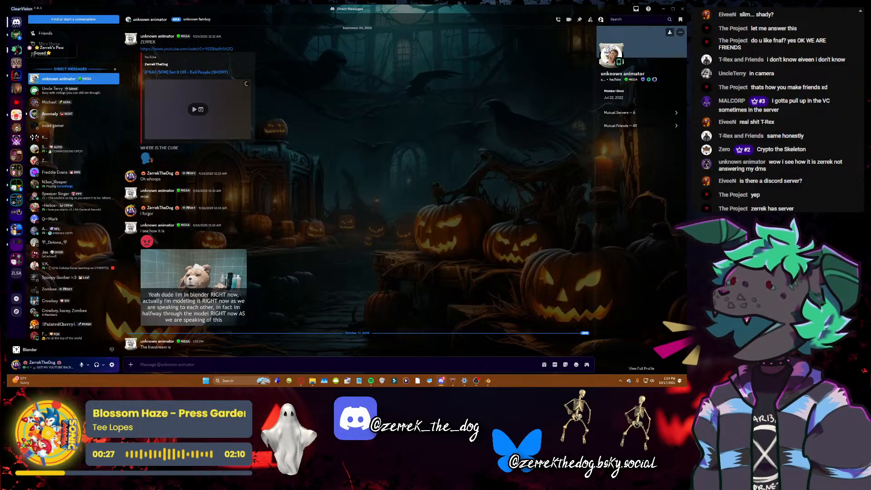
left_click(16, 50)
left_click(64, 20)
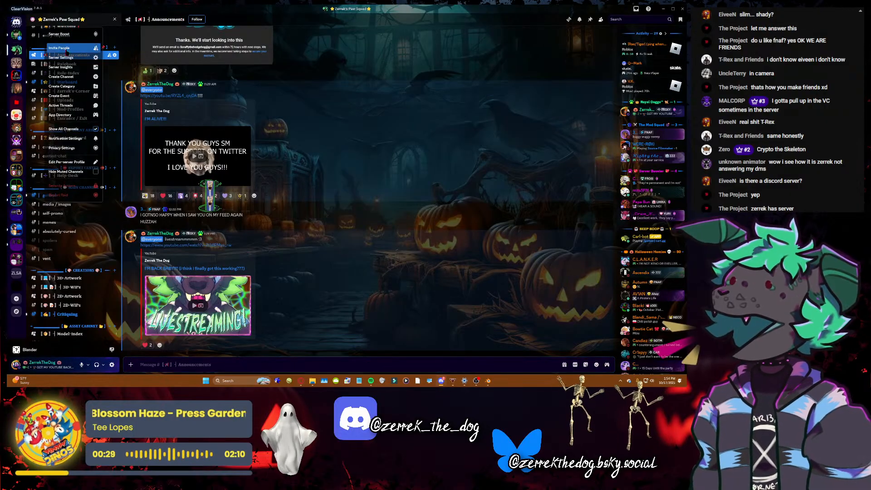
left_click(64, 48)
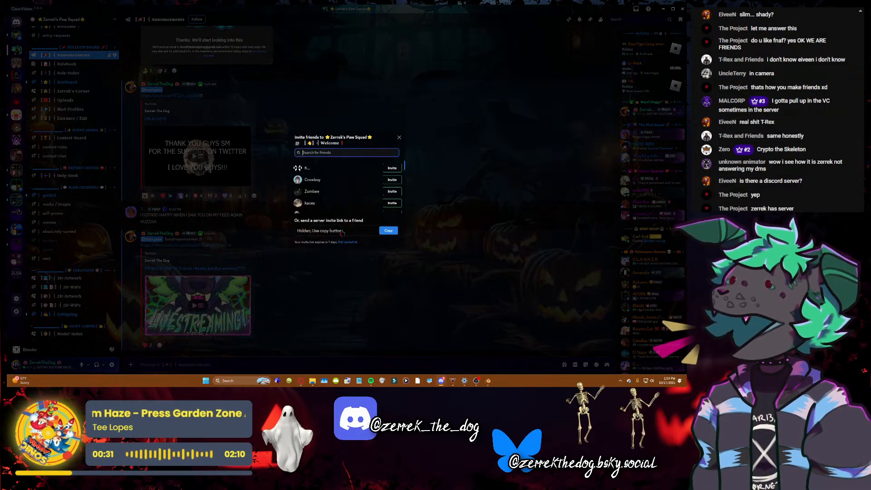
left_click(349, 242)
left_click(341, 165)
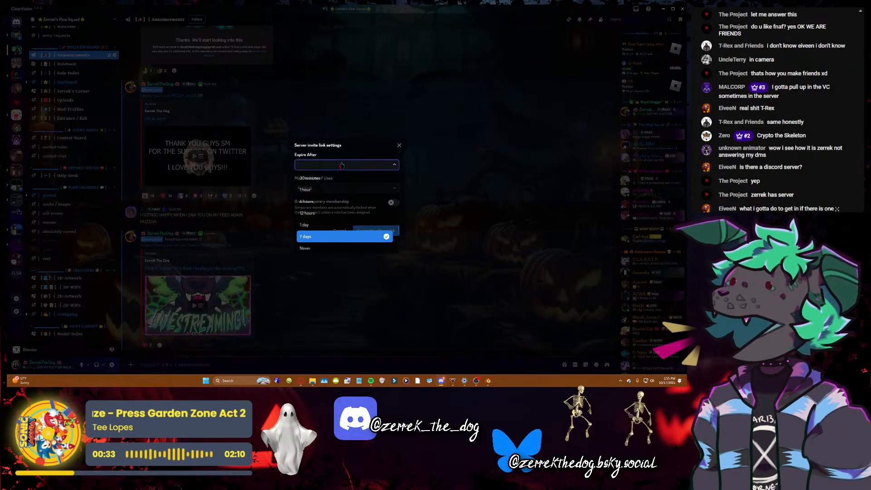
left_click(317, 248)
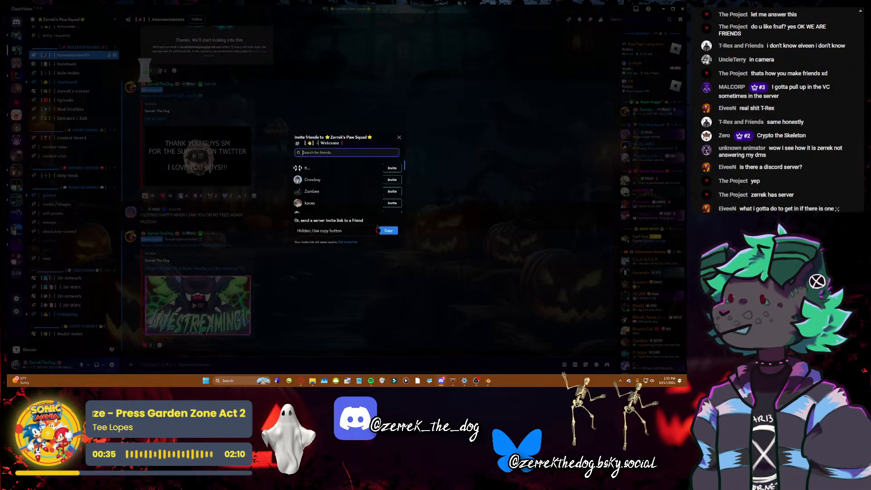
left_click(382, 229)
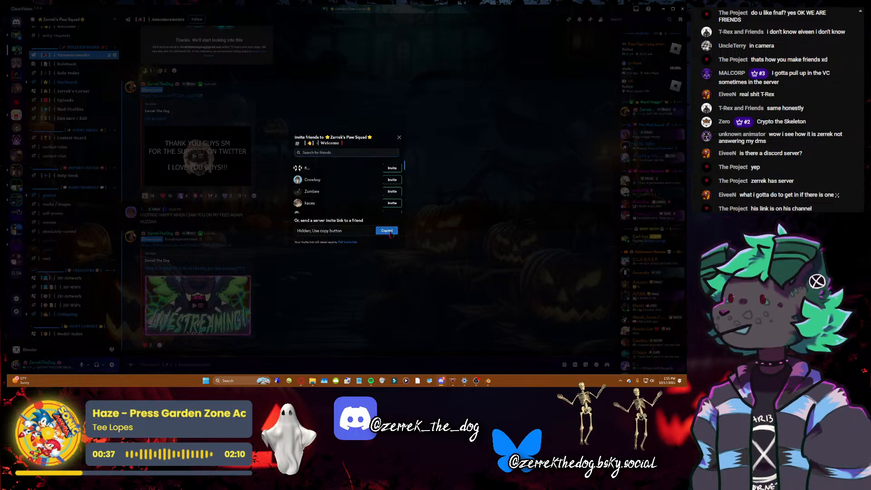
left_click(388, 231)
- Switch to the YouTube Studio live stream page and post the invite link in chat with the text "Zerrek Server!!!"
key("alt+Tab")
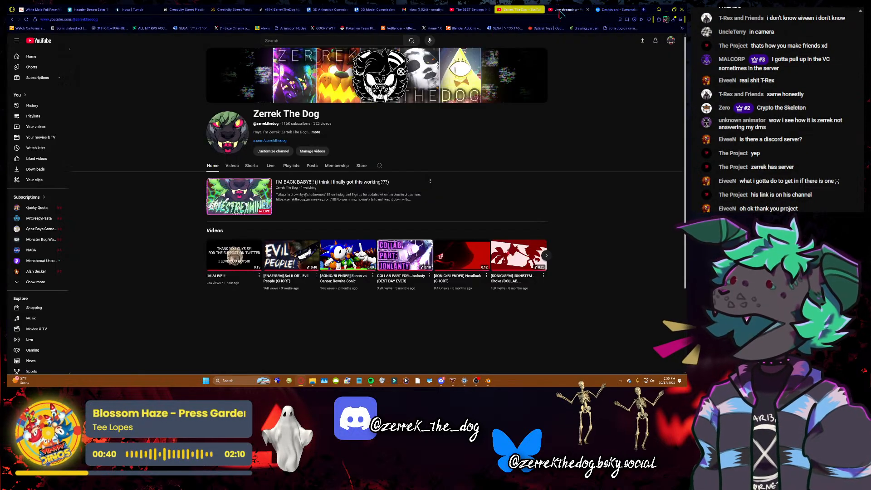
left_click(519, 10)
left_click(566, 10)
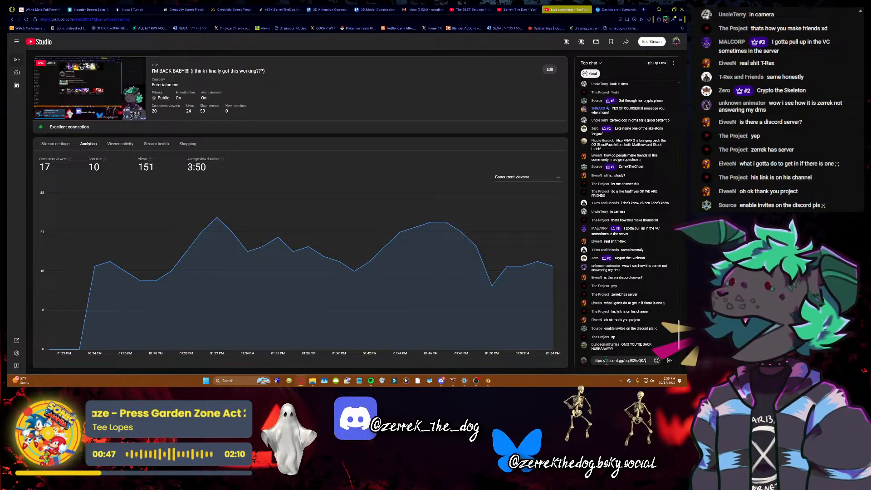
type("Zerre")
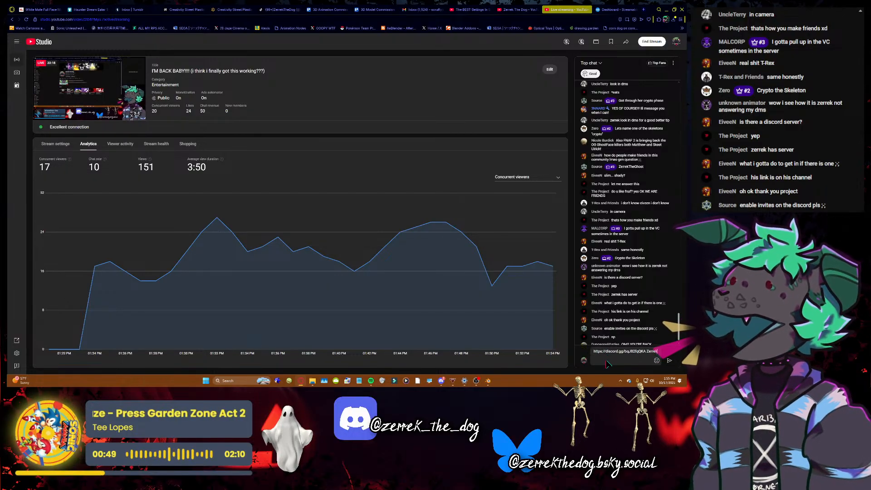
type("k Serv")
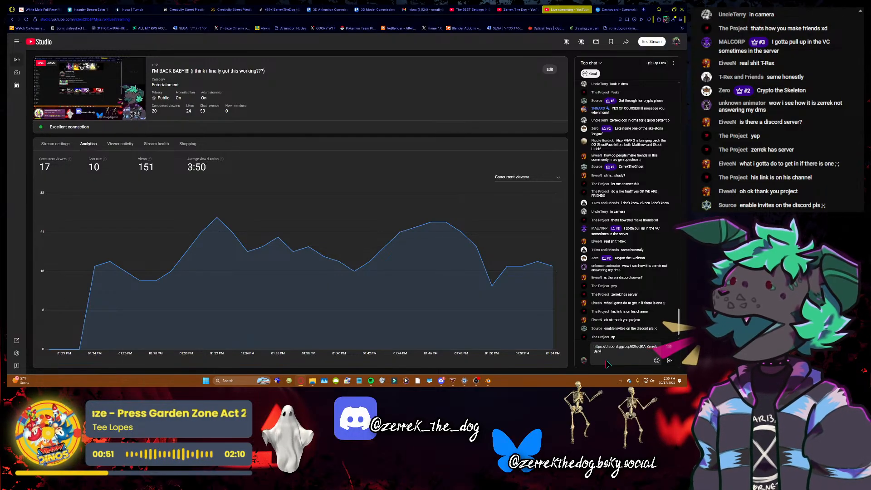
type("er!!!")
key("Return")
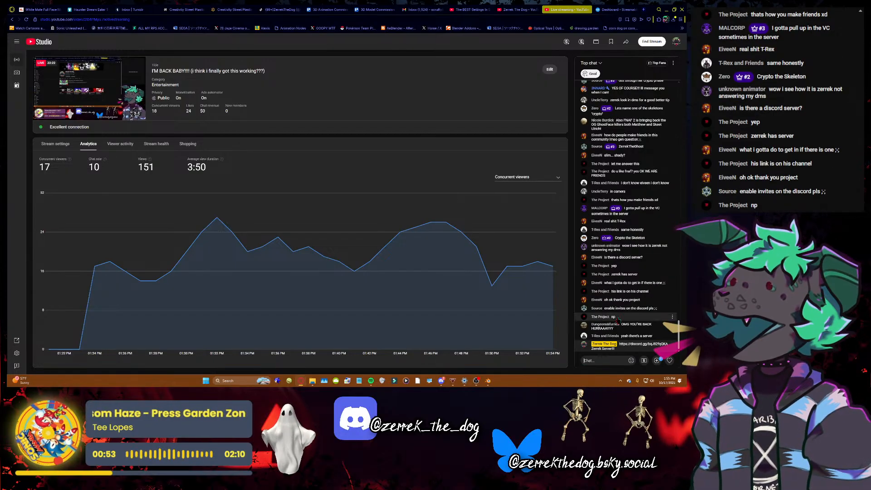
left_click(656, 324)
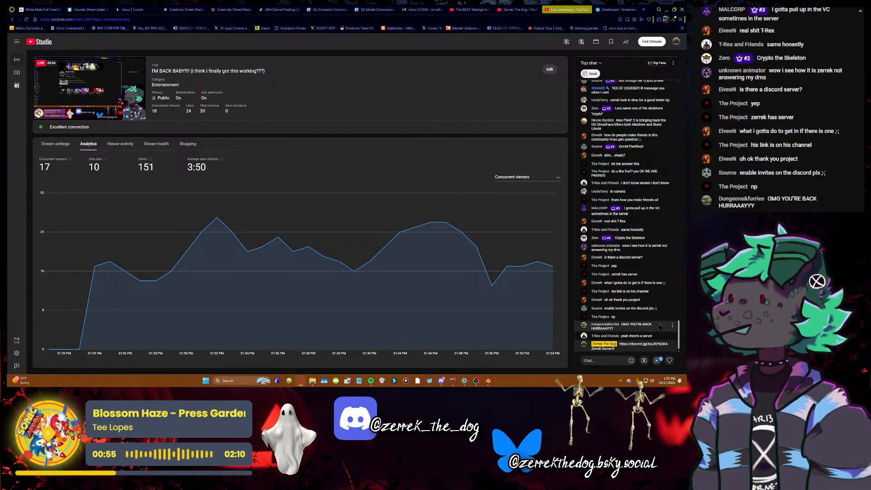
left_click(666, 9)
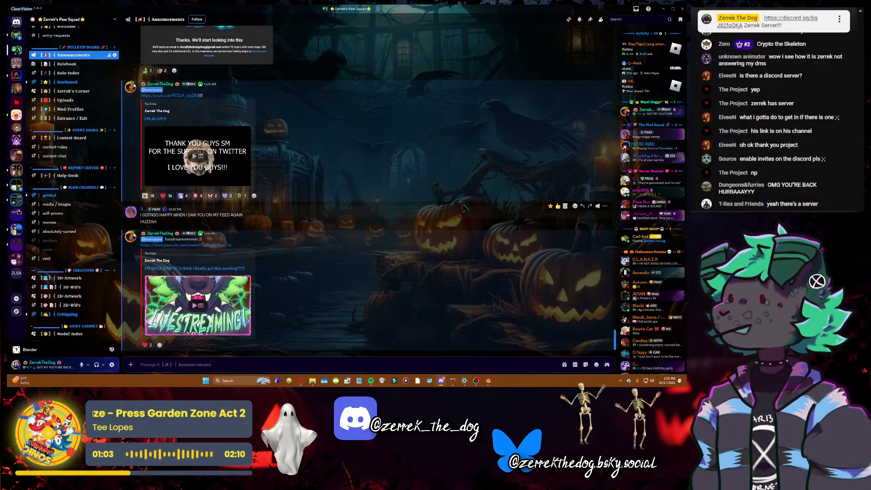
- Return to Blender, review the lip corner motion by playing and scrubbing the loop, and save the file
scroll(75, 205, "up", 3)
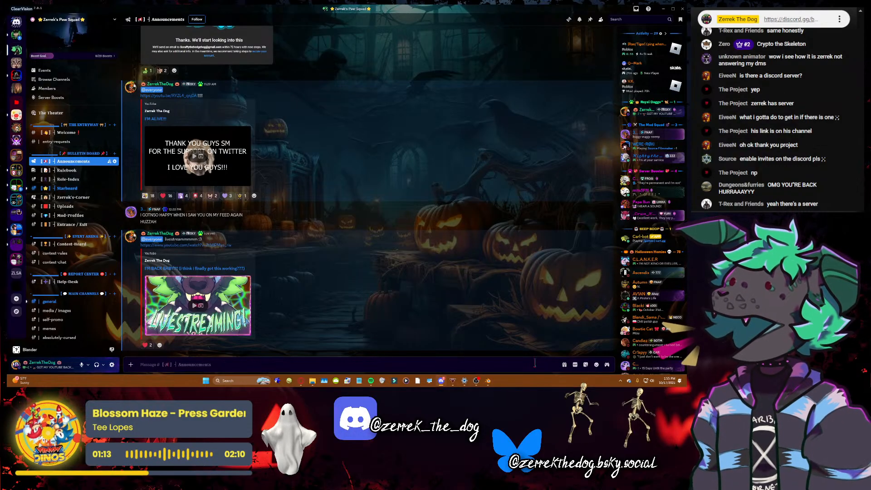
left_click(490, 383)
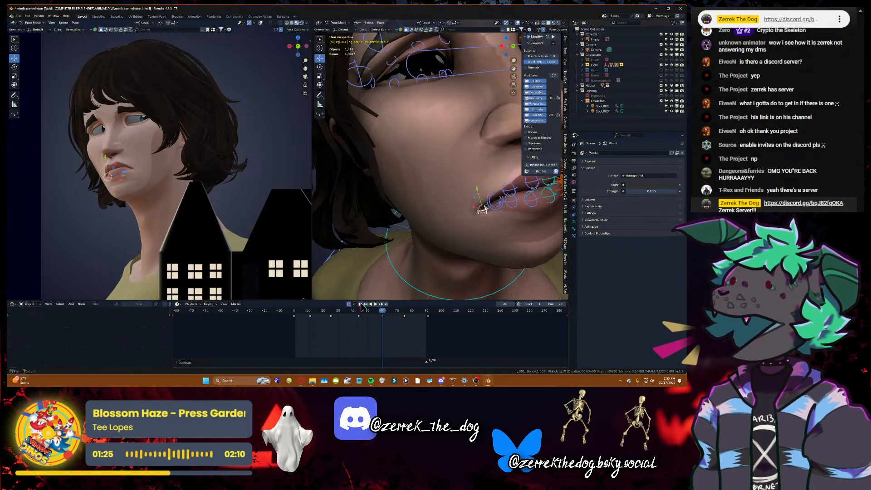
key("space")
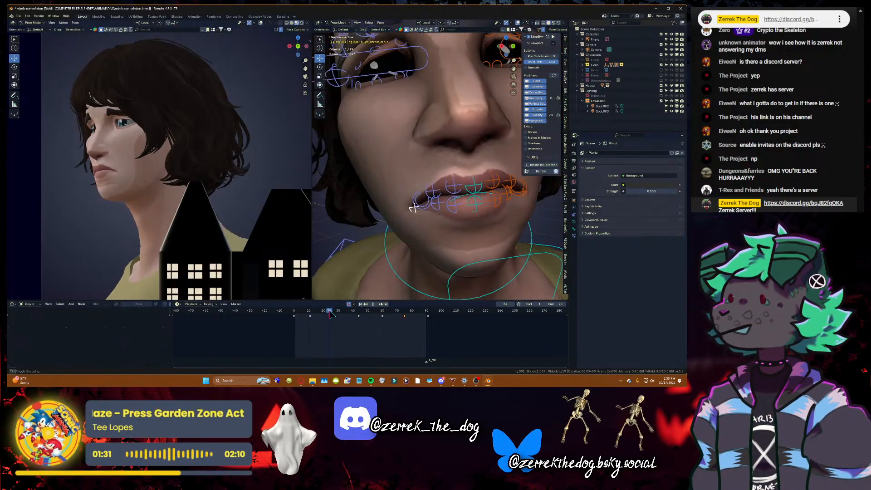
key("space")
key("space")
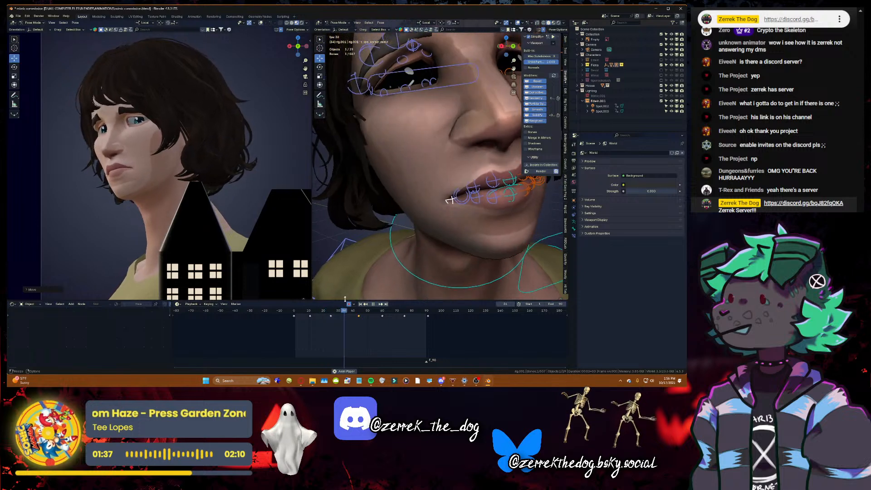
key("space")
left_click(326, 311)
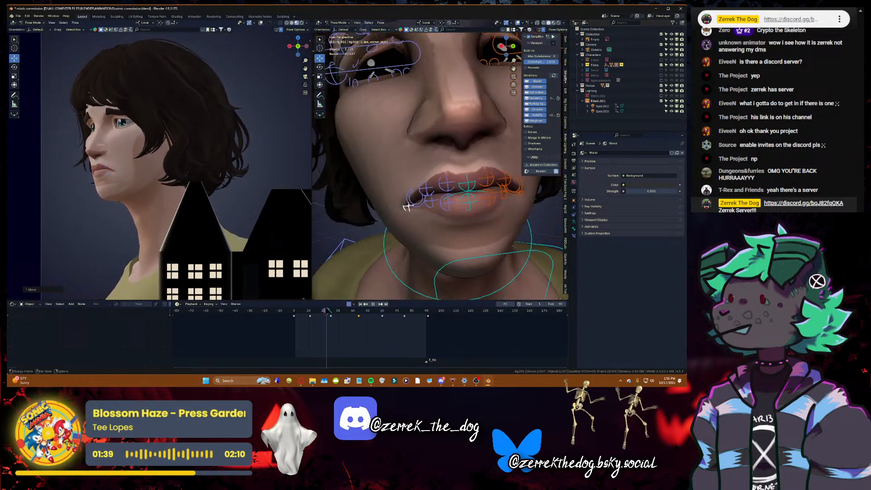
key("ctrl+s")
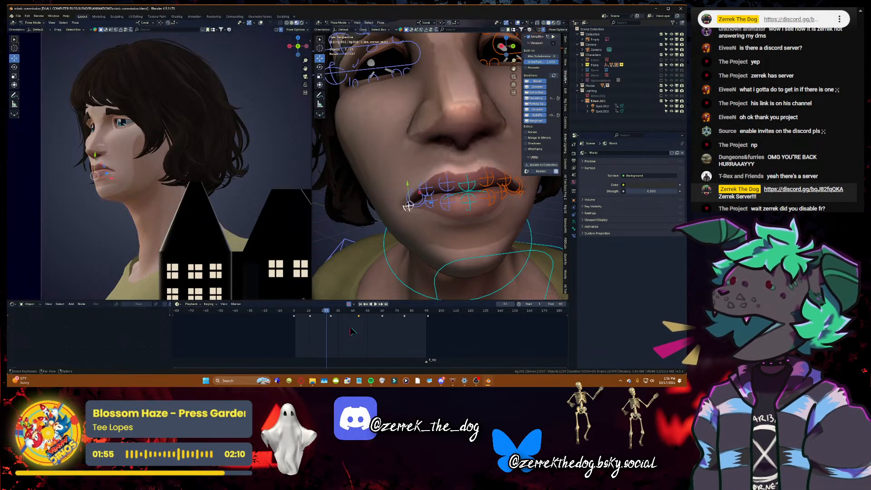
- Switch to Discord, look through the server's entry-requests, Entrance / Exit and general channels, and return to Blender
left_click(442, 381)
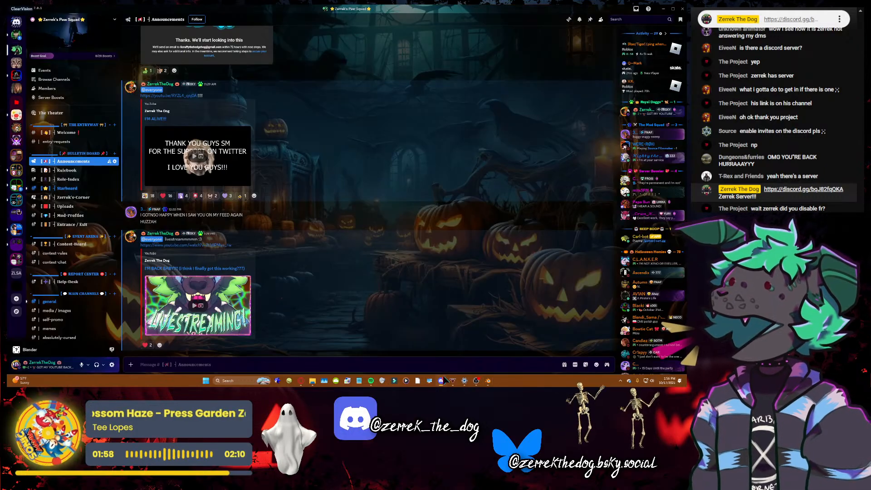
left_click(56, 141)
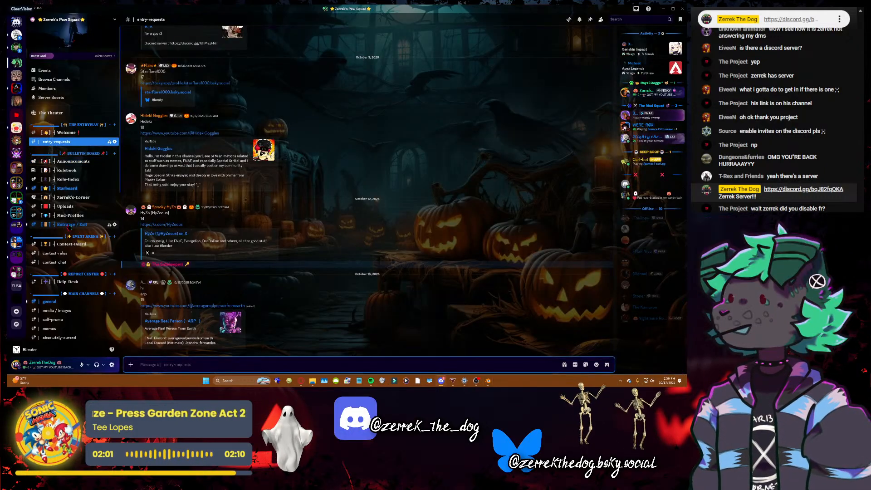
left_click(69, 225)
scroll(61, 231, "down", 1)
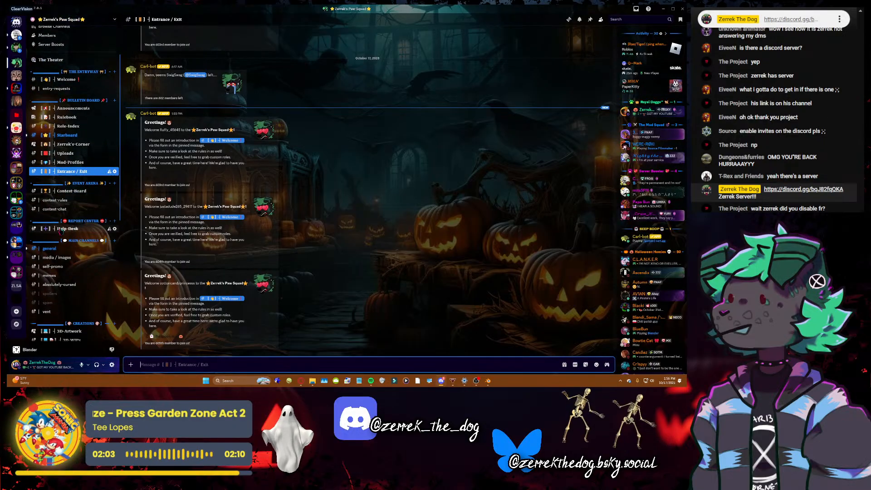
scroll(59, 229, "up", 2)
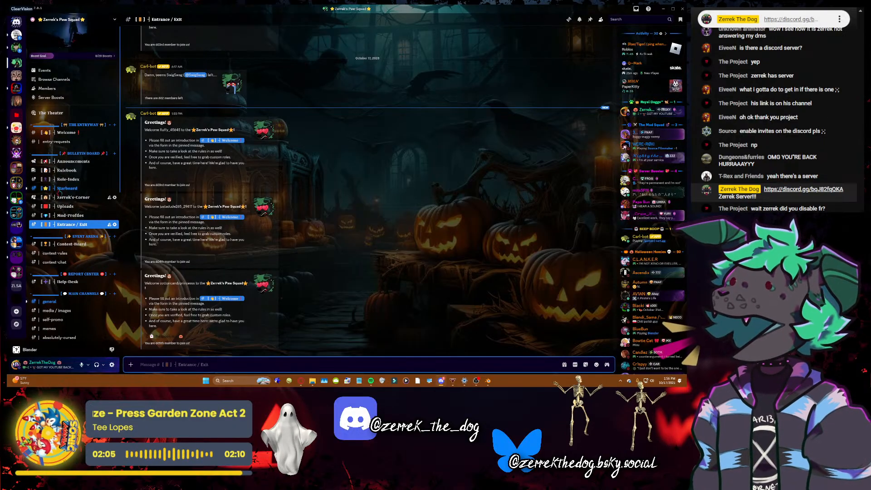
left_click(57, 142)
scroll(59, 258, "down", 2)
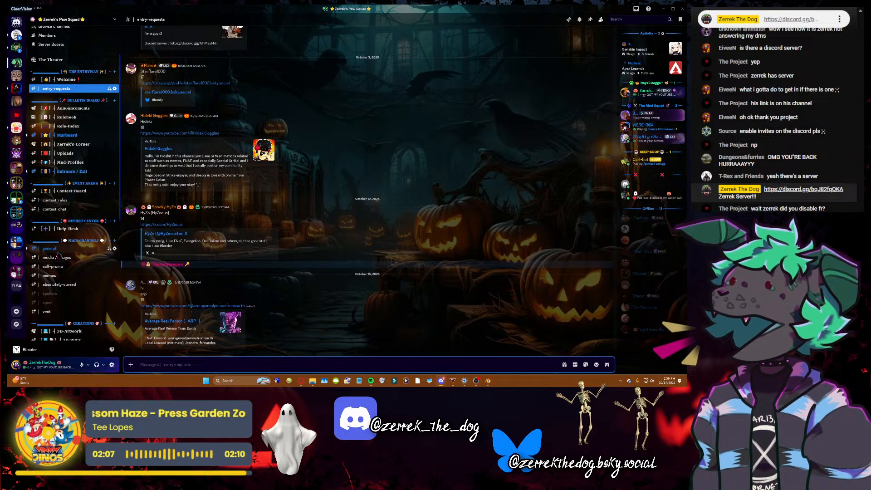
left_click(49, 249)
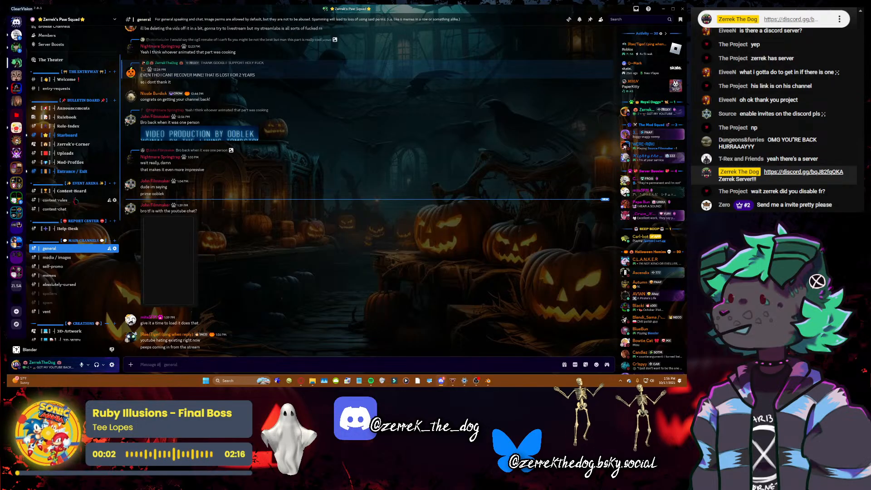
left_click(73, 172)
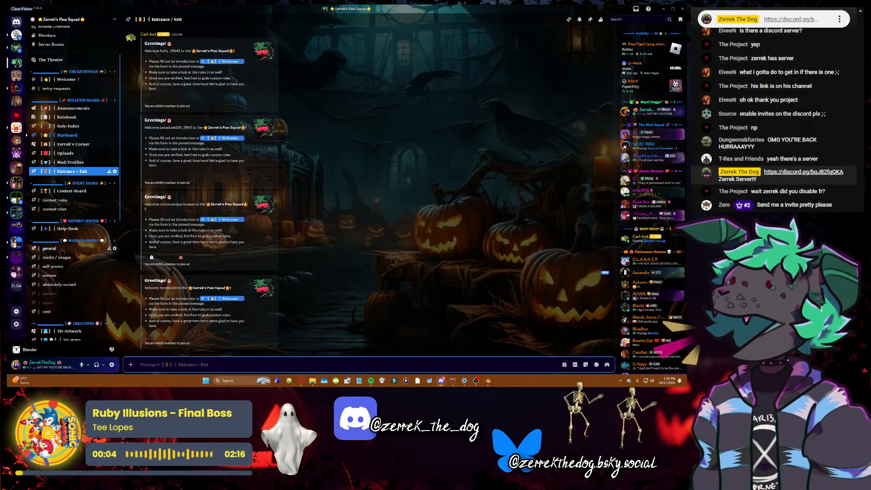
left_click(664, 9)
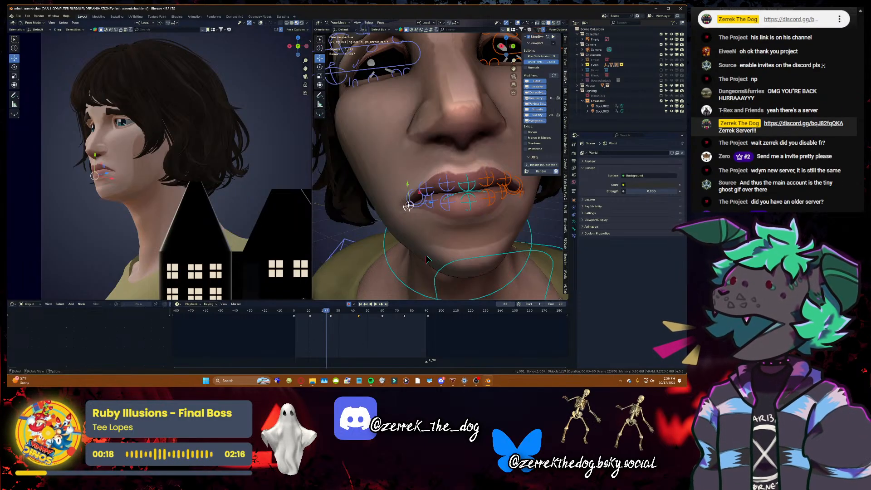
- Select the lower eyelid control under the woman's left eye and key a slight move at about frame 17
key("shift+grave")
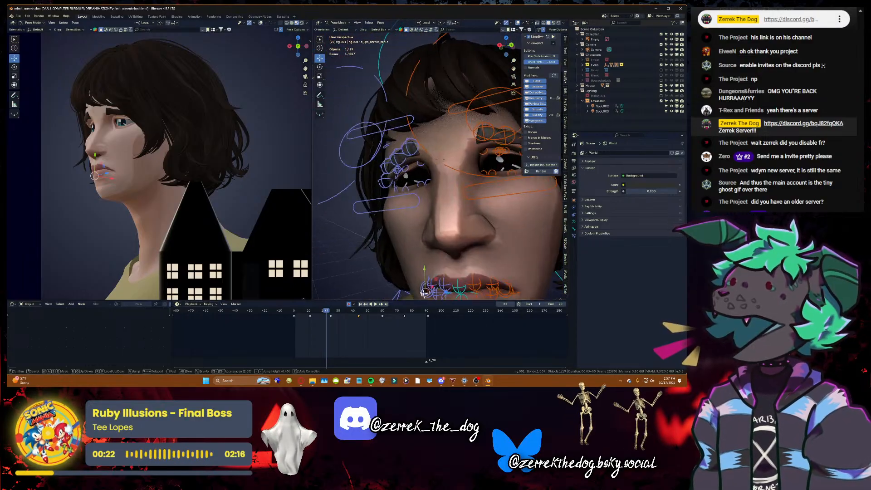
left_click(430, 256)
left_click(454, 162)
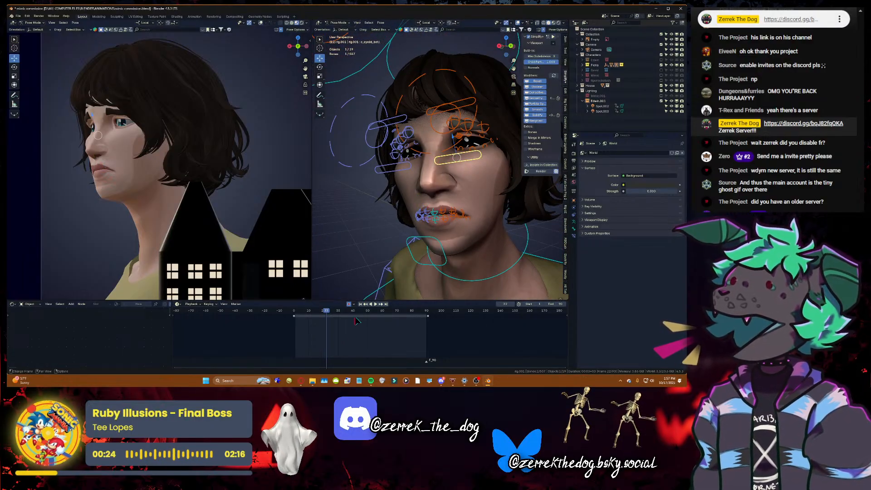
left_click(361, 304)
key("space")
key("space")
left_click_drag(448, 133, 449, 138)
key("space")
key("space")
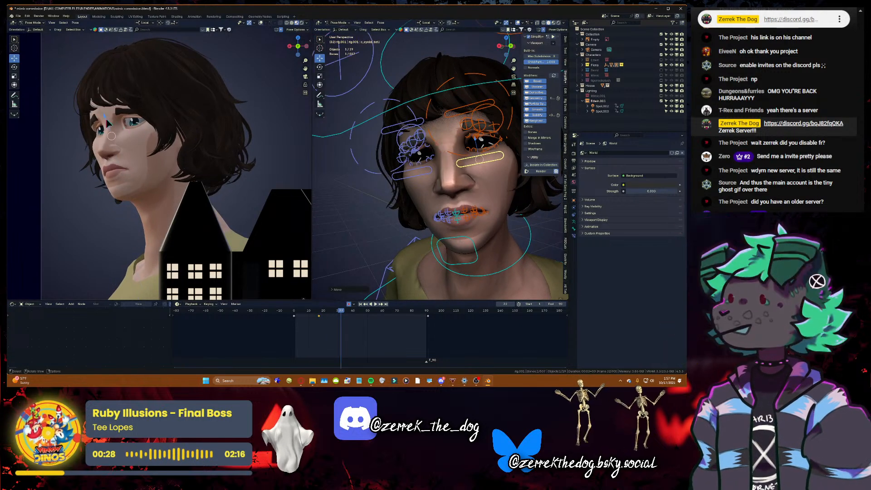
- Key further small moves of the lower eyelid control at about frames 32, 48 and 66, and play back the loop
key("space")
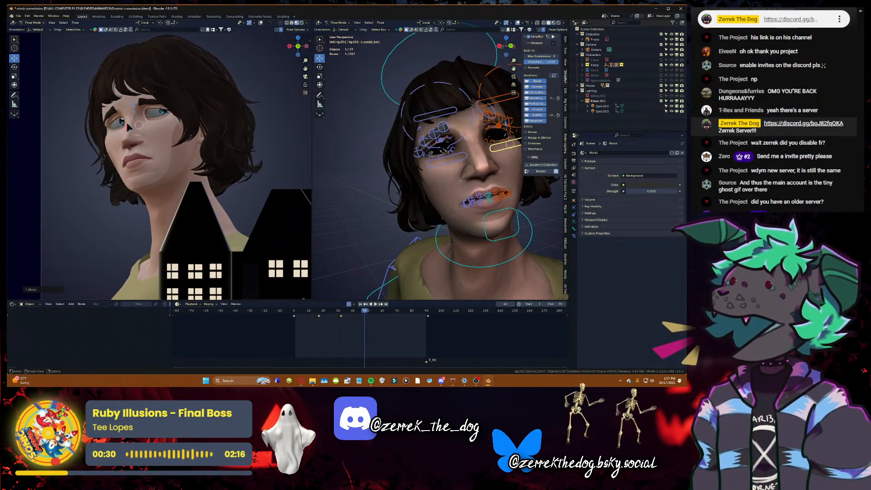
left_click_drag(363, 312, 392, 312)
left_click_drag(467, 154, 466, 149)
left_click_drag(393, 312, 410, 311)
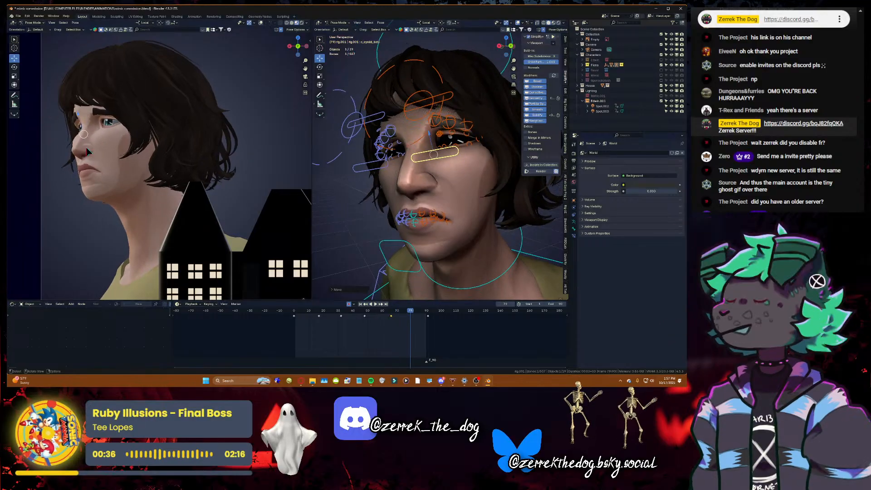
key("space")
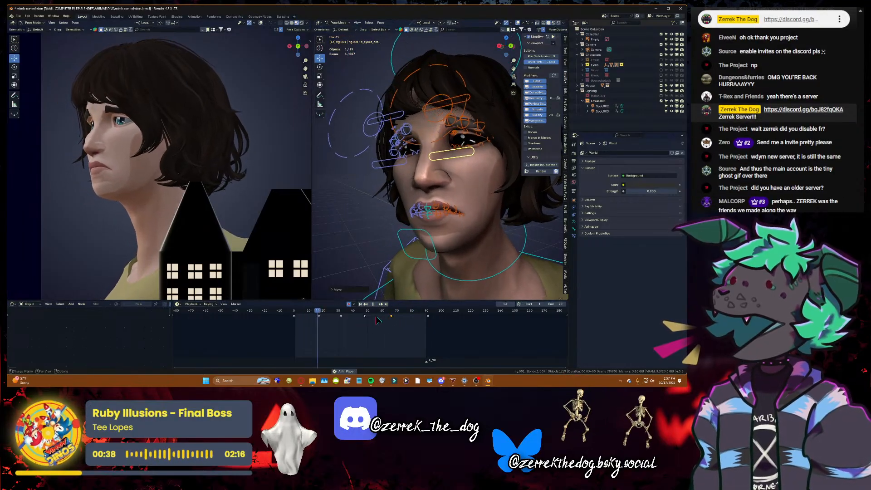
- Stop the loop playback and save the file
key("space")
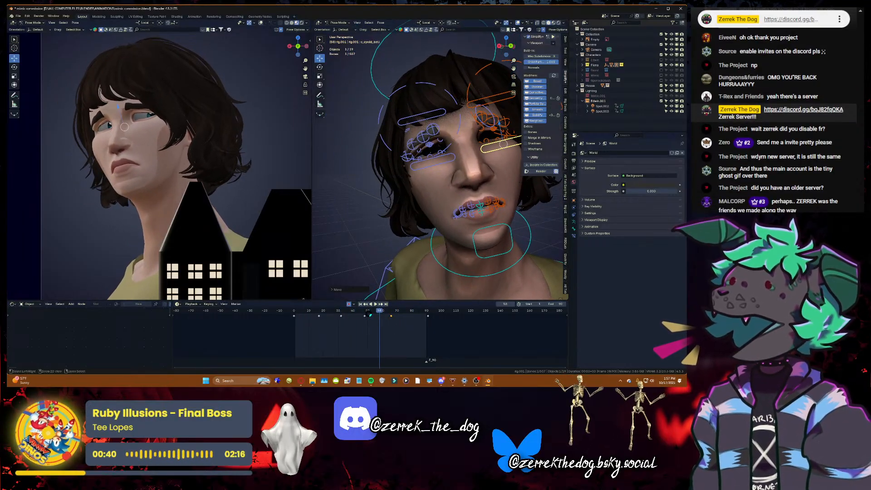
key("ctrl+s")
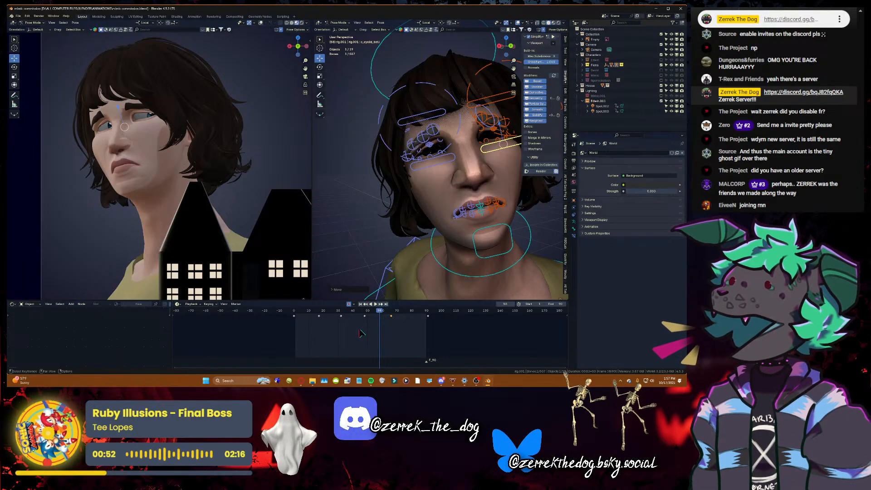
- Select the upper eyelid control of the woman's left eye, key slight moves at about frames 17, 31, 50 and 65, and save the file
left_click(361, 304)
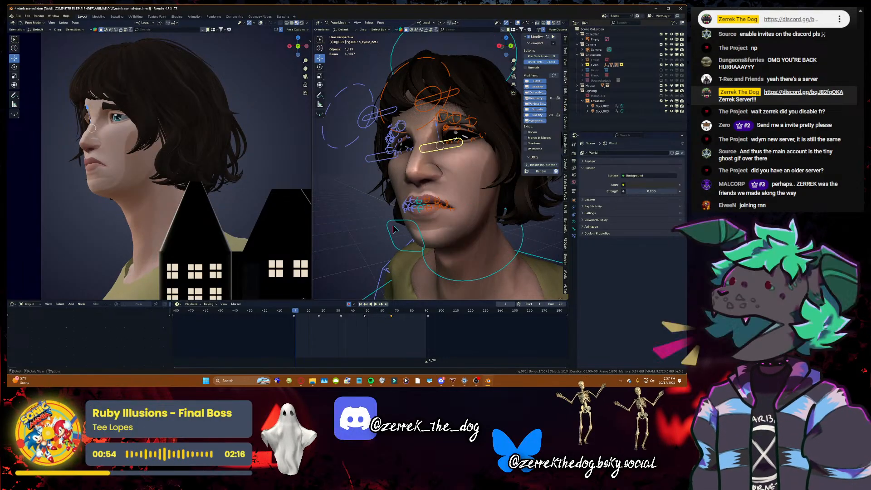
left_click(434, 100)
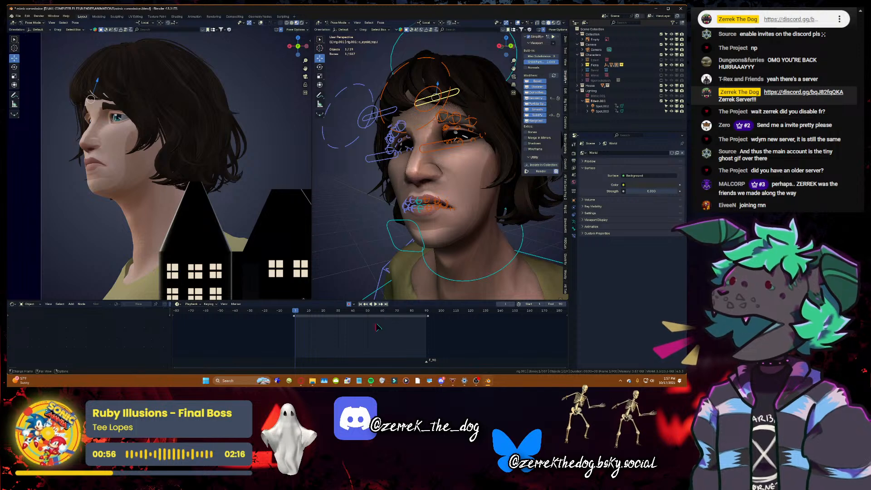
left_click_drag(298, 311, 319, 311)
left_click_drag(449, 89, 449, 79)
key("space")
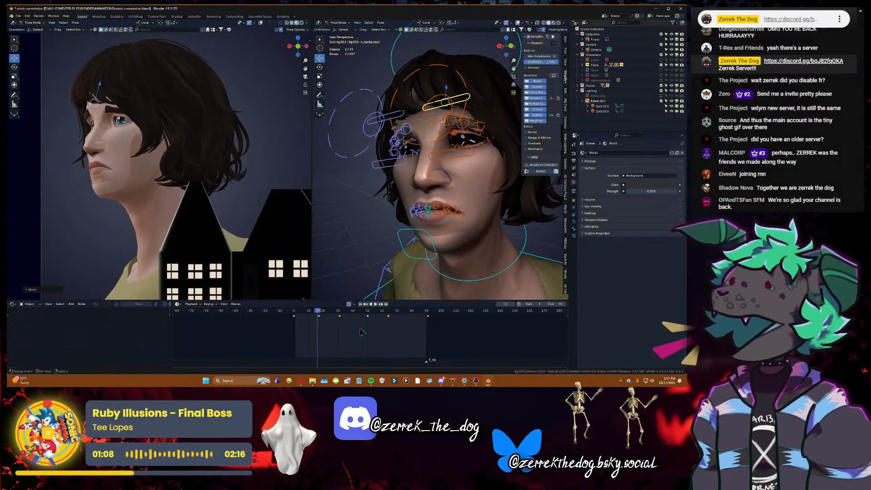
key("ctrl+s")
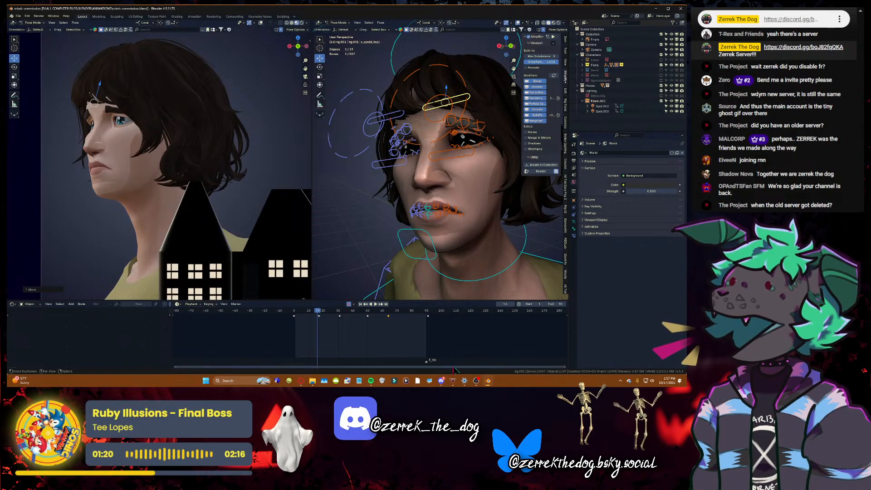
- Switch to Discord and check the server's entry-requests and Entrance / Exit channels
left_click(441, 381)
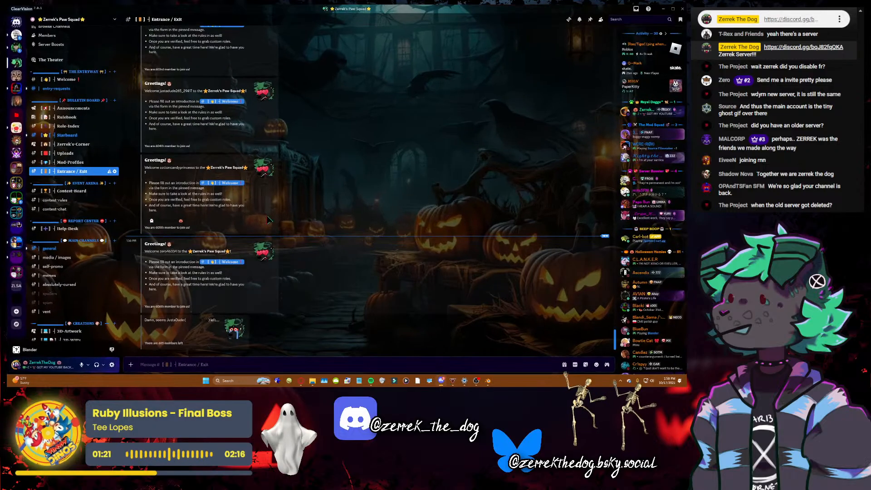
left_click(68, 89)
scroll(73, 137, "up", 3)
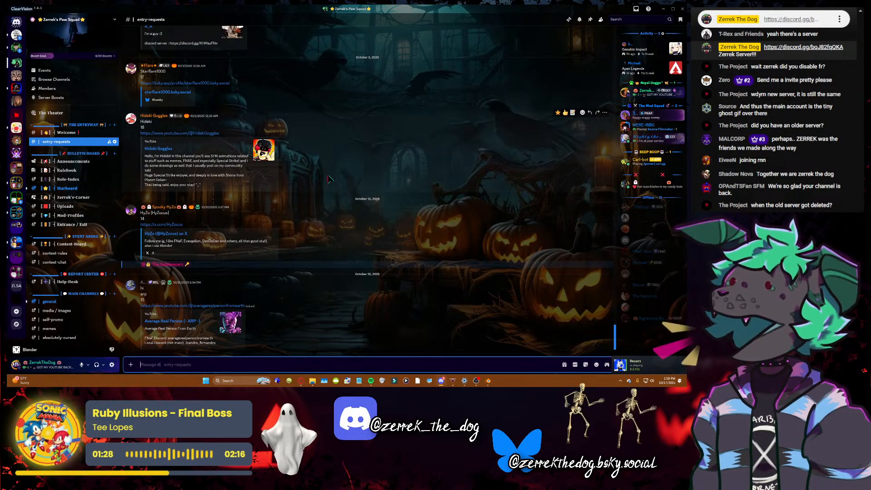
left_click(68, 225)
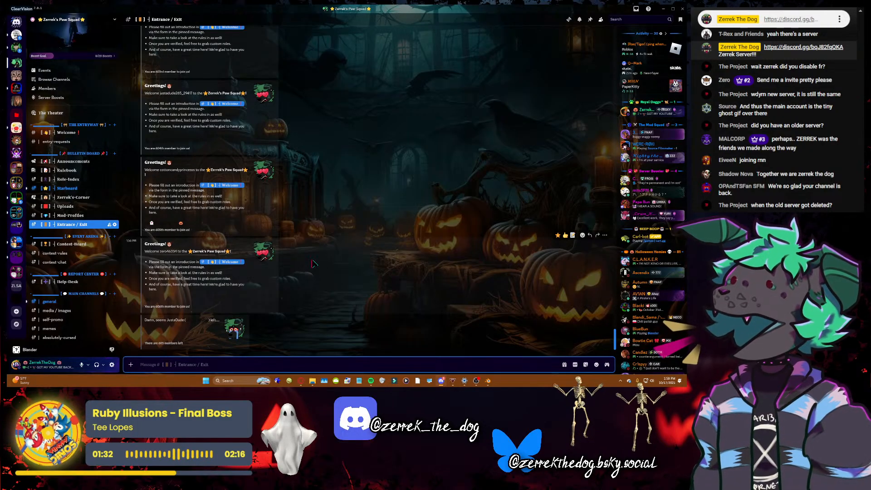
left_click(108, 142)
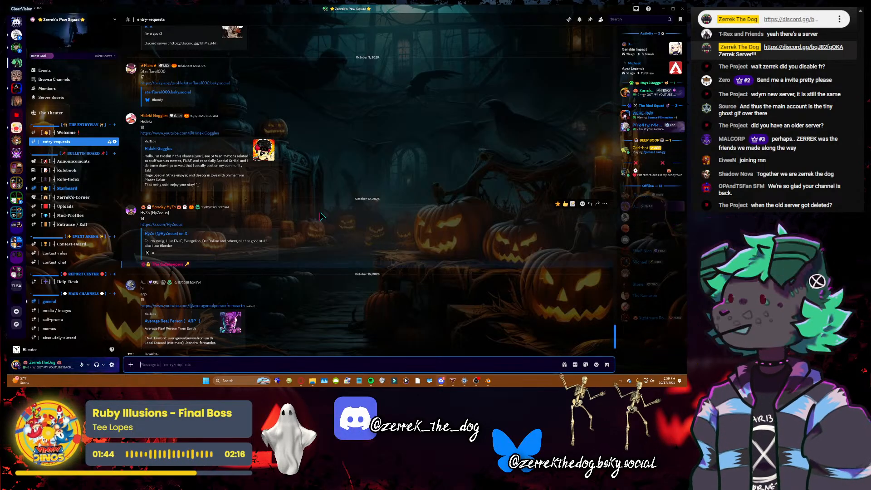
- Return to Blender, save the file, and play the loop to review the upper eyelid motion
left_click(489, 382)
key("ctrl+s")
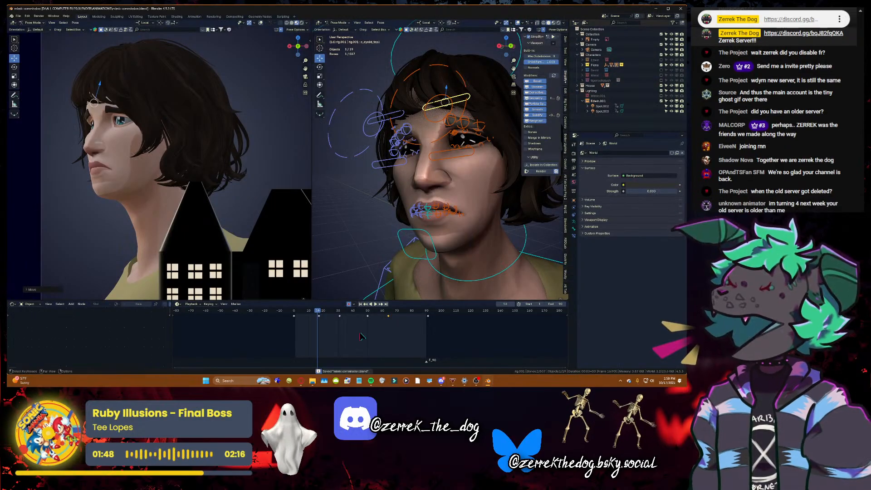
key("space")
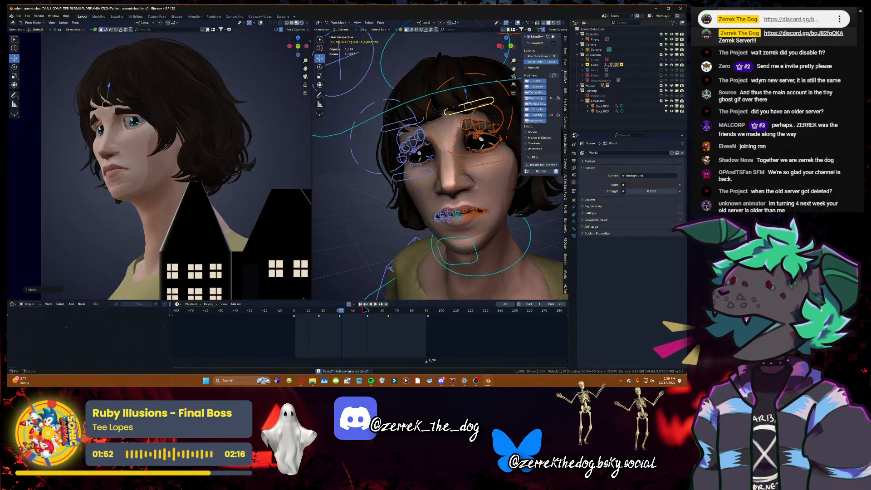
key("shift+Left")
- Select the full eyebrow control above the woman's right eye and key a slight upward move at about frame 15
key("shift+grave")
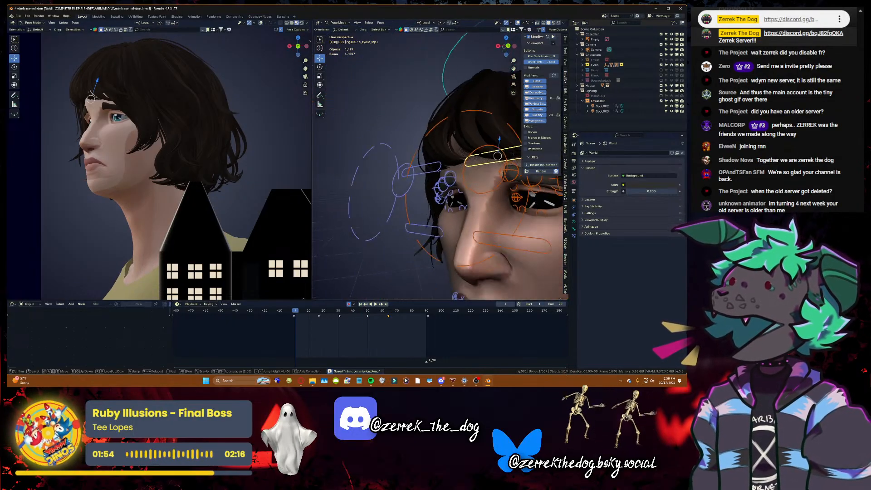
key("w")
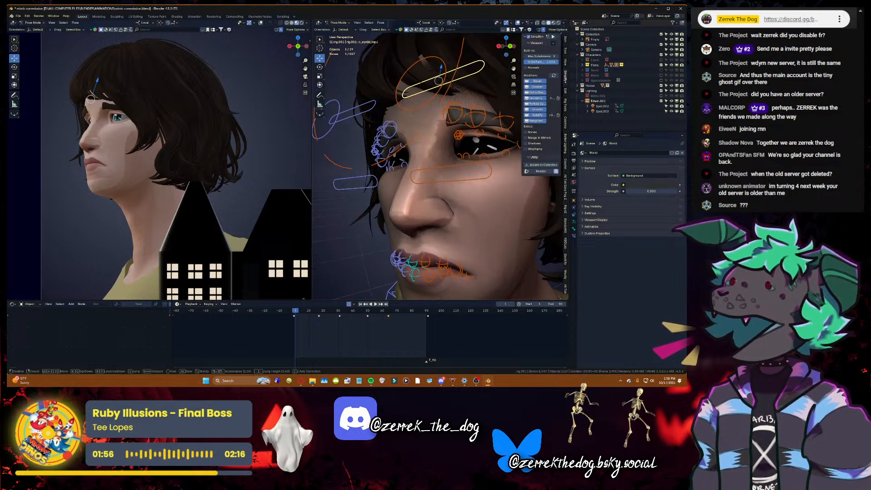
key("s")
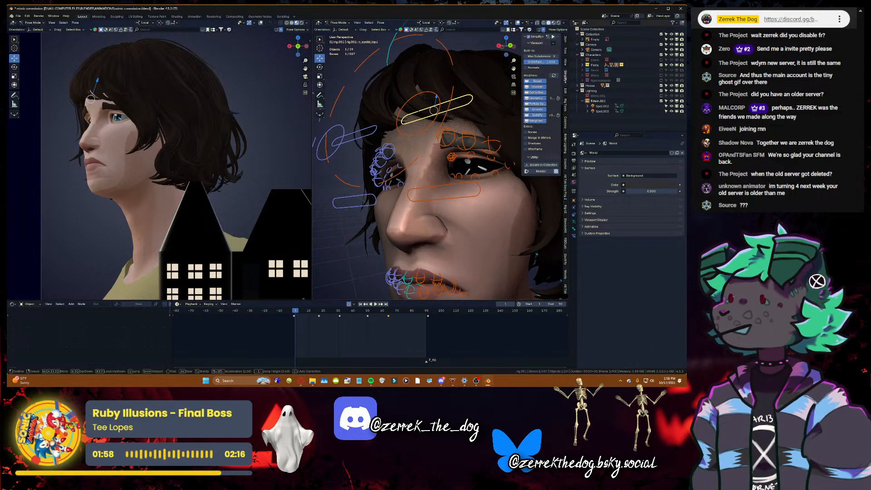
key("w")
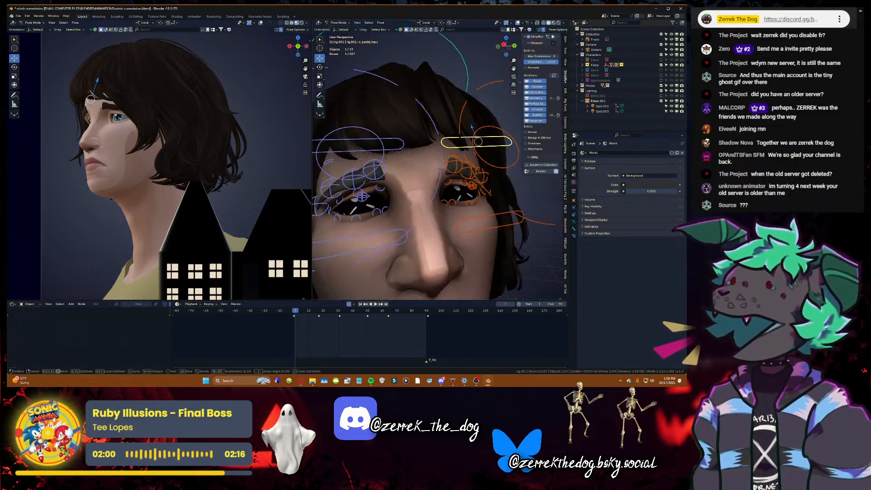
left_click(389, 176)
left_click(381, 165)
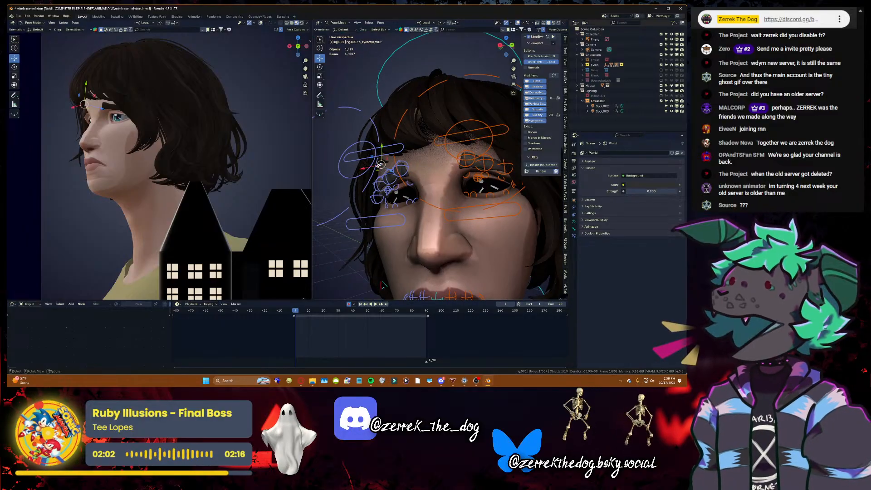
key("space")
key("space")
left_click_drag(389, 148, 390, 145)
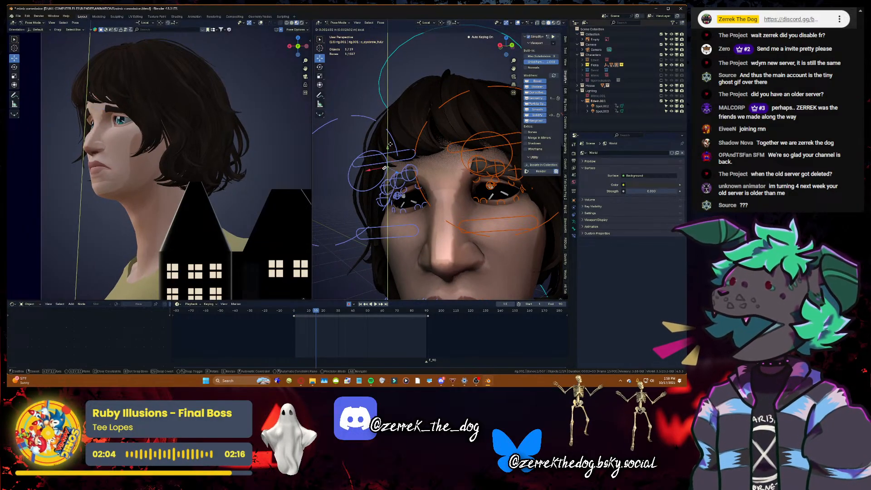
left_click(390, 145)
- Key further small moves of the right eyebrow control at about frames 40, 53 and 70
key("space")
key("space")
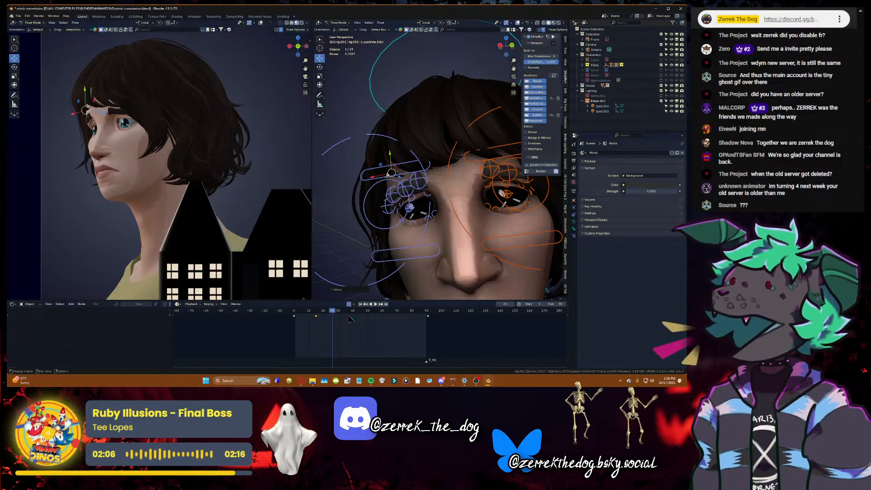
key("space")
mouse_move(95, 90)
left_mouse_down()
mouse_move(98, 98)
mouse_move(100, 89)
left_mouse_up()
key("space")
key("space")
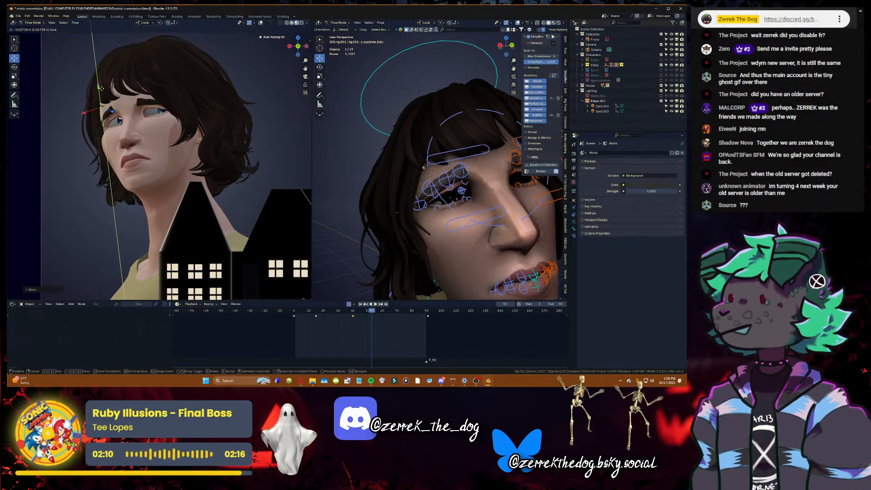
key("space")
- Play back the loop to review the eyebrow motion and save the file
key("space")
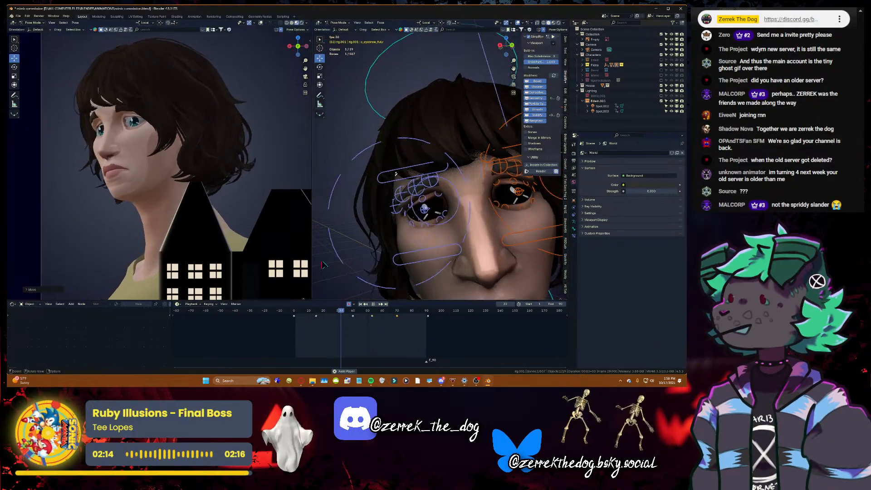
key("space")
key("ctrl+s")
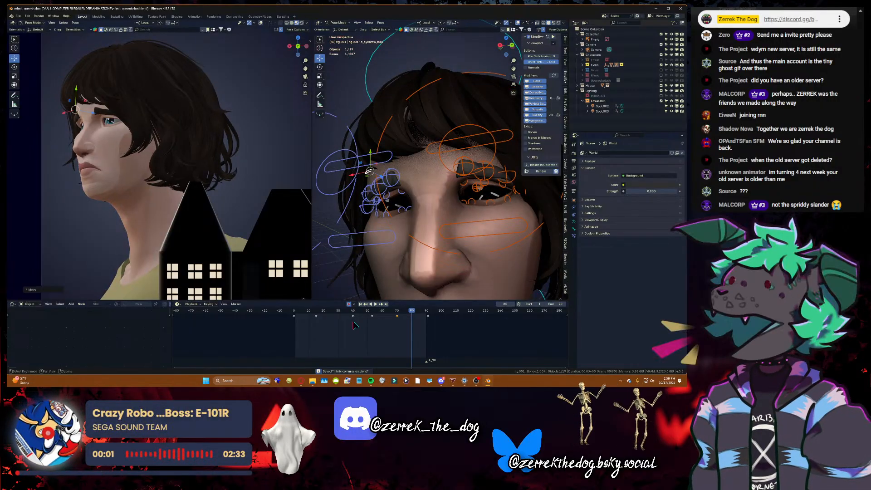
- Switch to Discord and change the first new entry requester's role from Not Verified to Verified
key("alt+Tab")
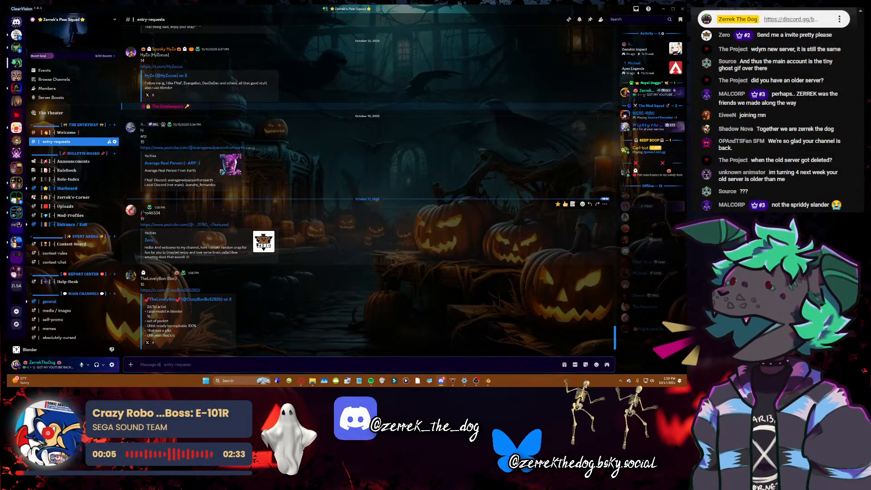
right_click(144, 213)
mouse_move(179, 349)
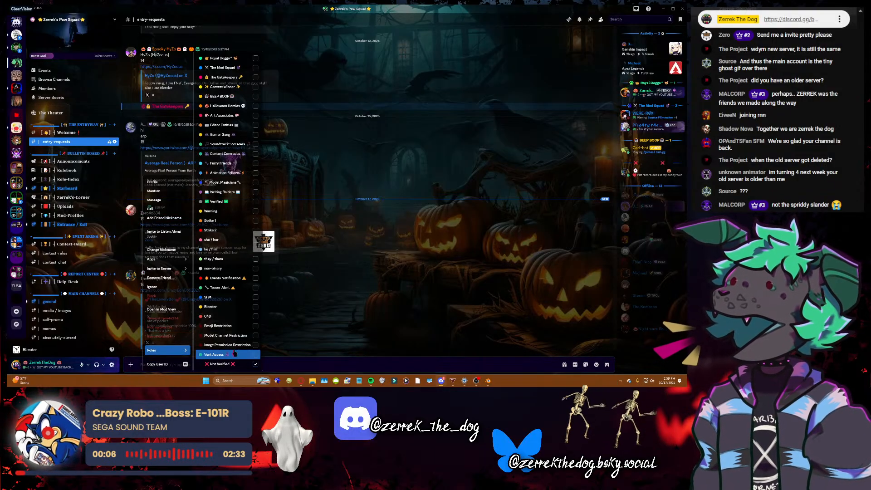
left_click(232, 202)
left_click(227, 365)
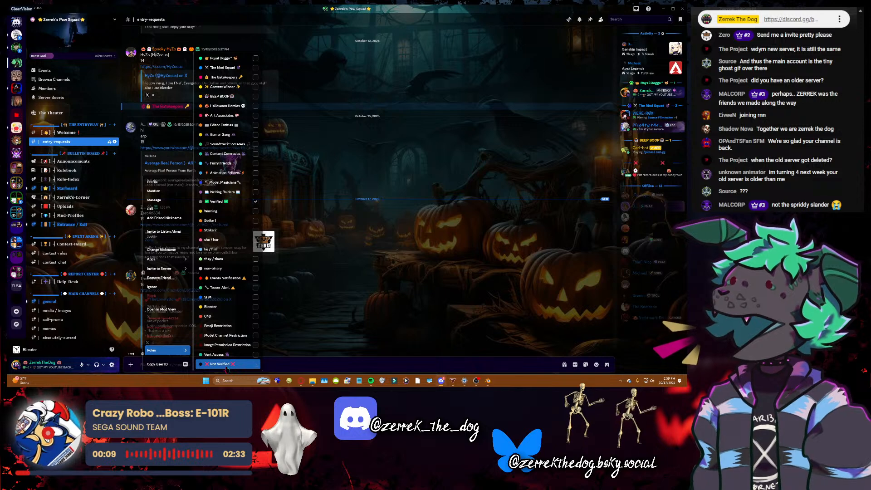
left_click(329, 334)
- Give the second new entry requester the Verified role and remove their Not Verified role
right_click(157, 275)
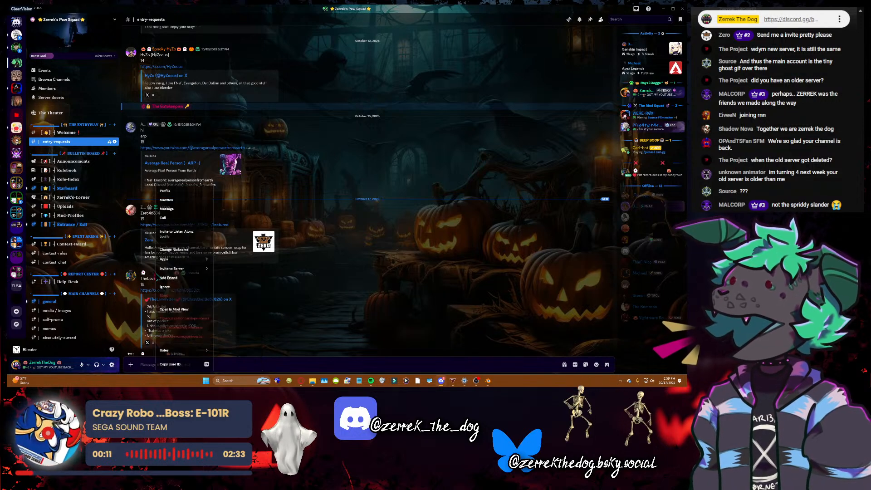
mouse_move(182, 350)
left_click(236, 201)
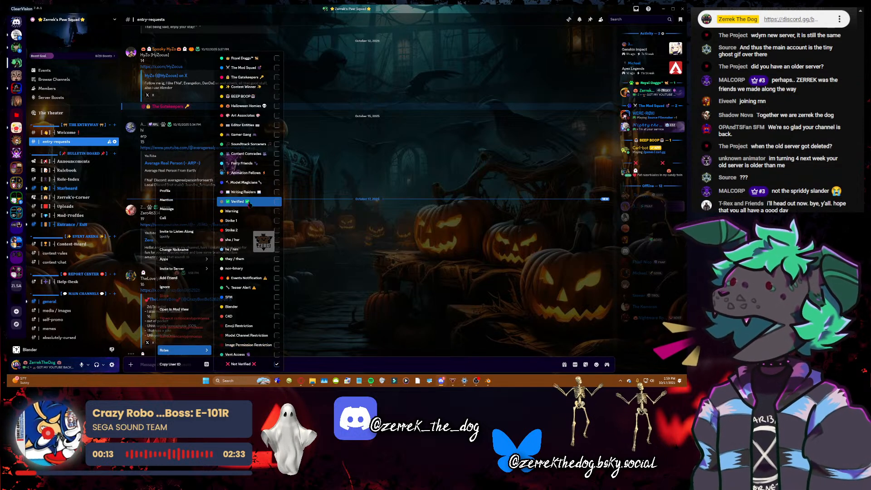
left_click(246, 365)
left_click(309, 348)
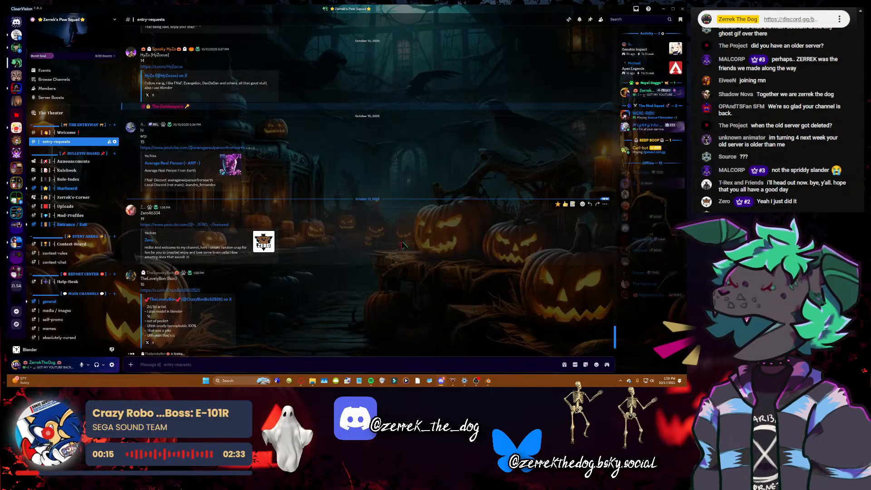
- Return to Blender, save the file, and review the facial motion by scrubbing and playing the loop
left_click(664, 8)
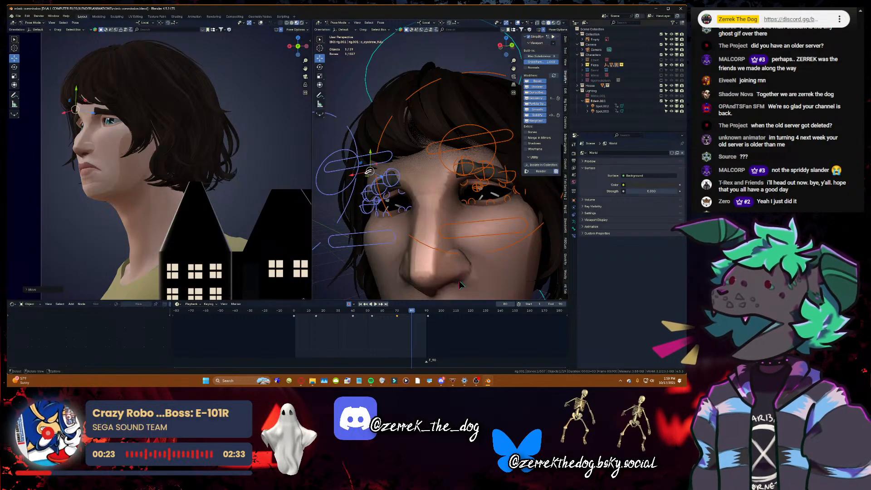
key("shift+grave")
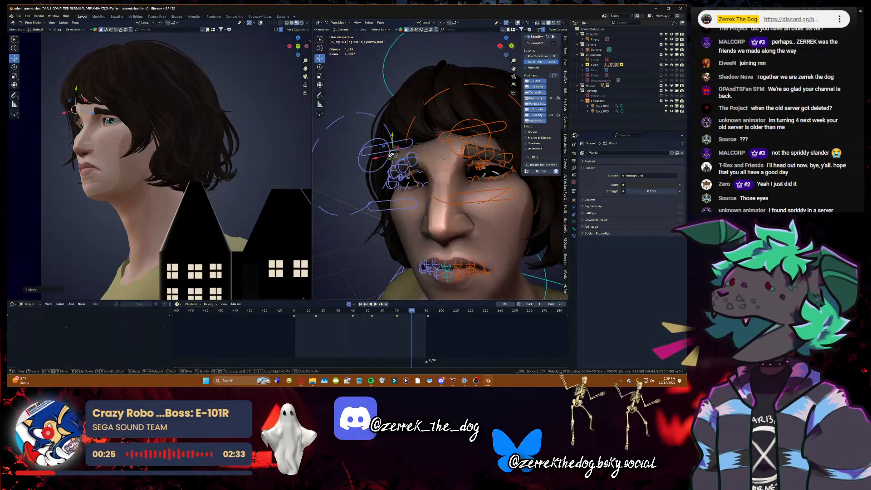
key("s")
left_click(432, 211)
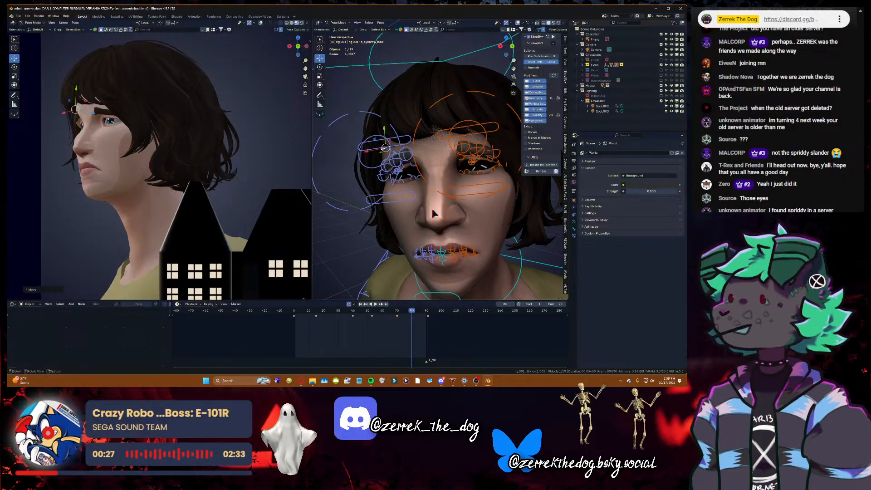
key("ctrl+s")
left_click_drag(411, 312, 397, 312)
key("space")
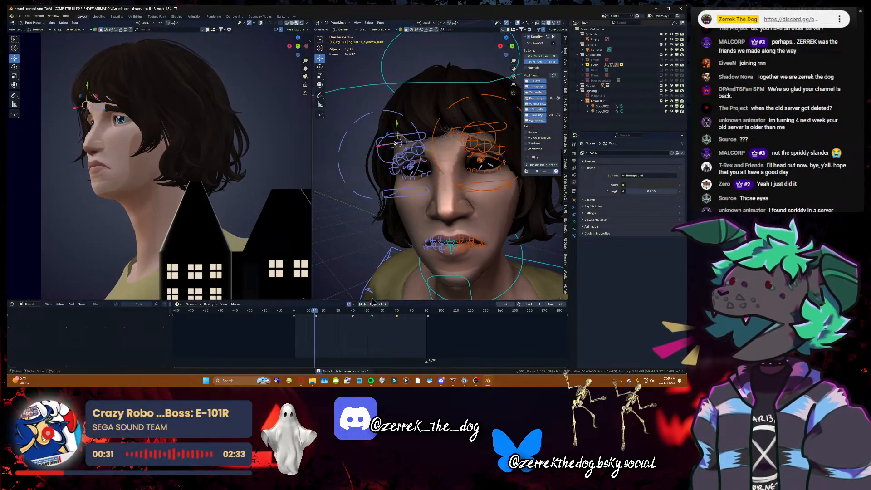
key("Escape")
- Save the file and play back the loop to check the woman's motion from a three-quarter view of her face
key("shift+grave")
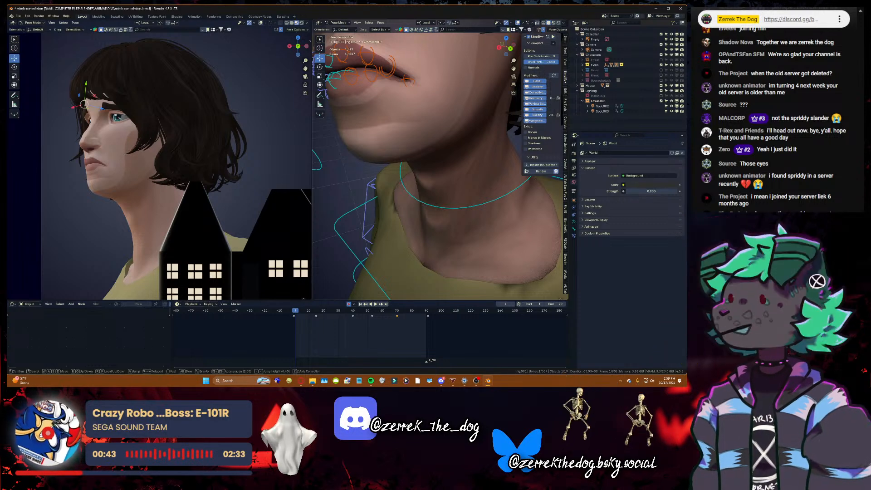
key("s")
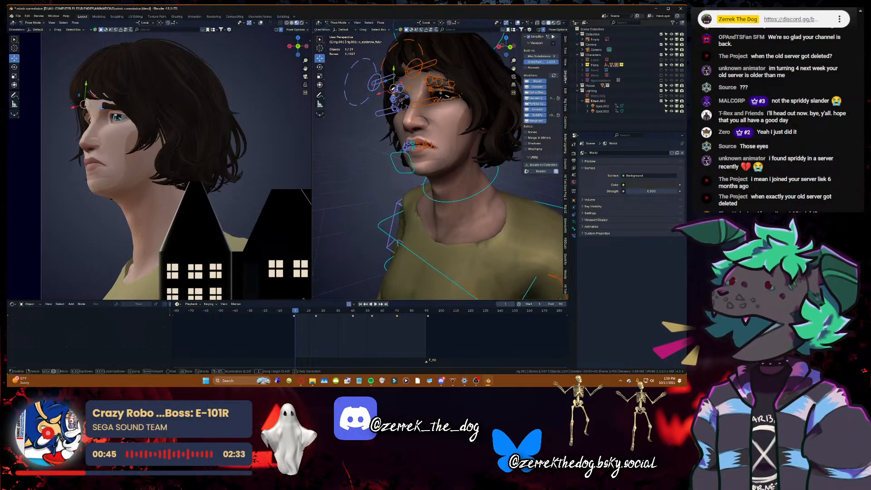
key("q")
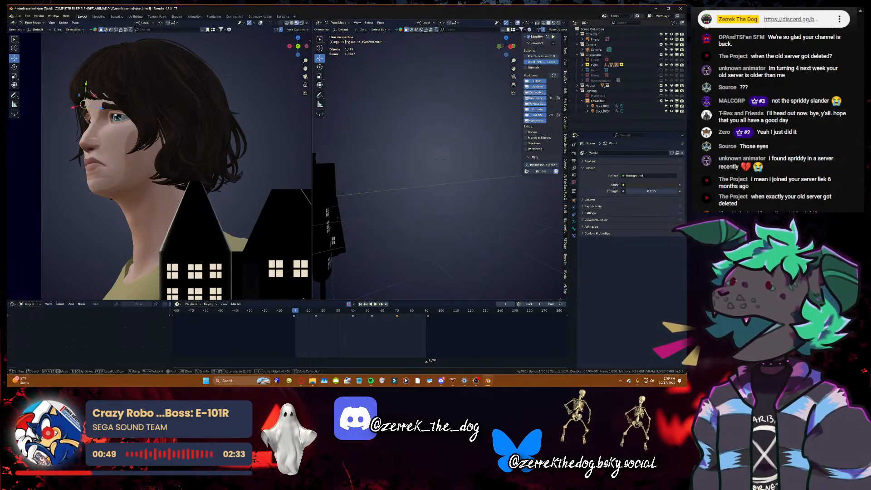
key("w")
key("a")
key("w")
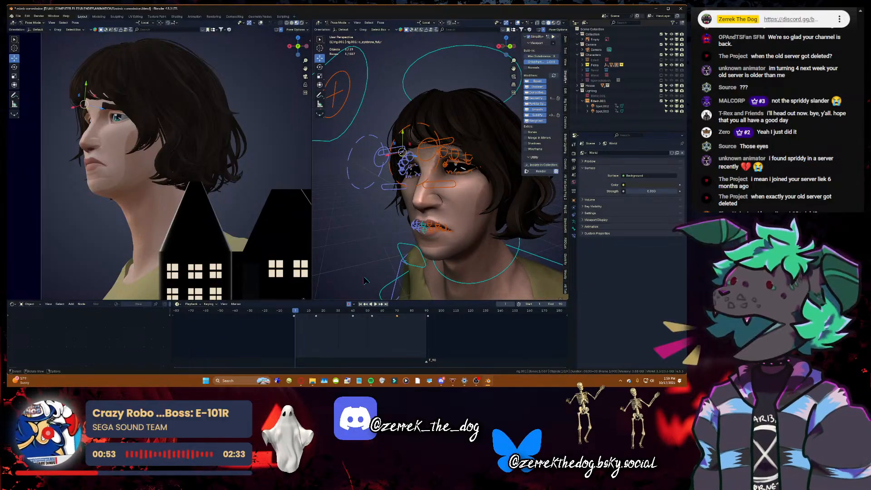
key("ctrl+s")
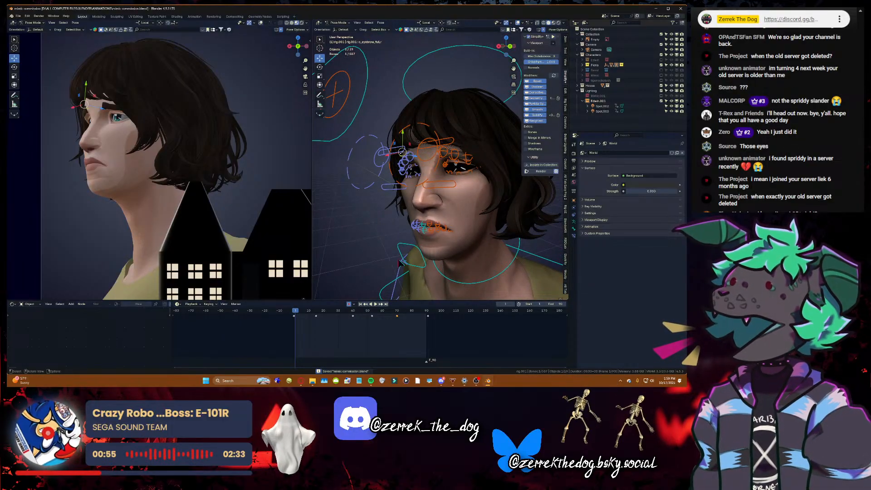
key("space")
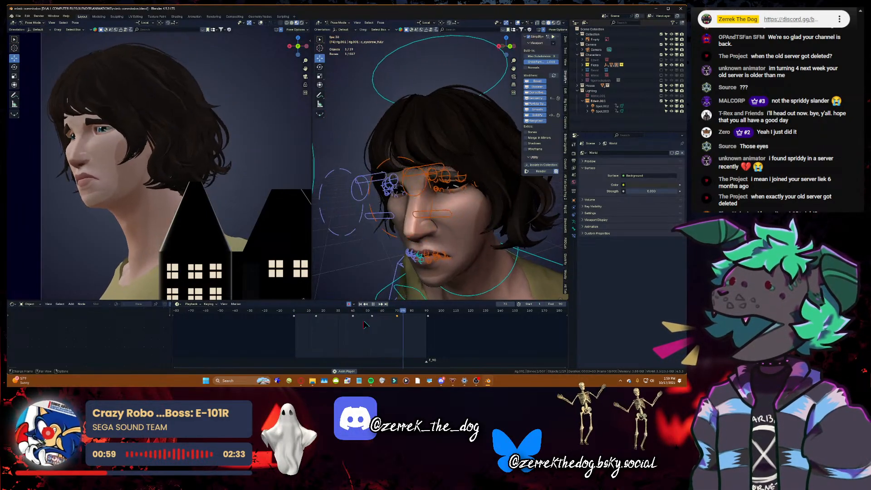
key("space")
- Save the file and make the collections of the man with glasses and the Mimic endoskeleton visible in the scene
key("shift+grave")
key("s")
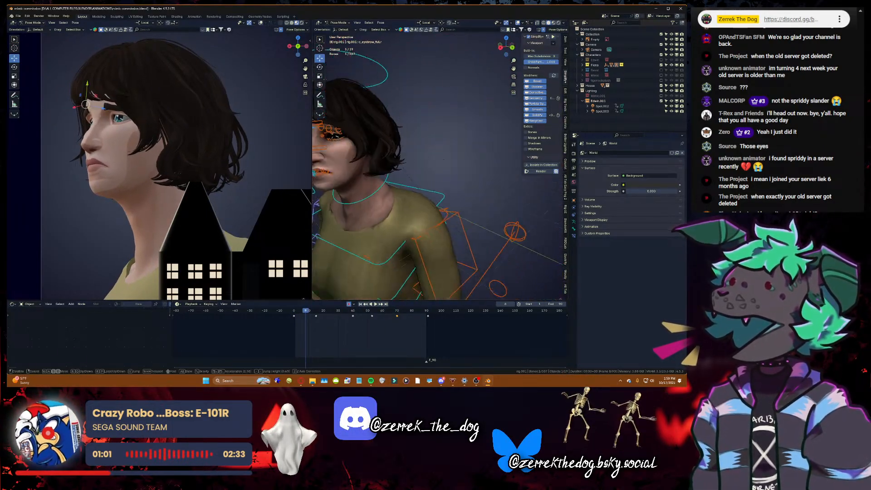
left_click(441, 167)
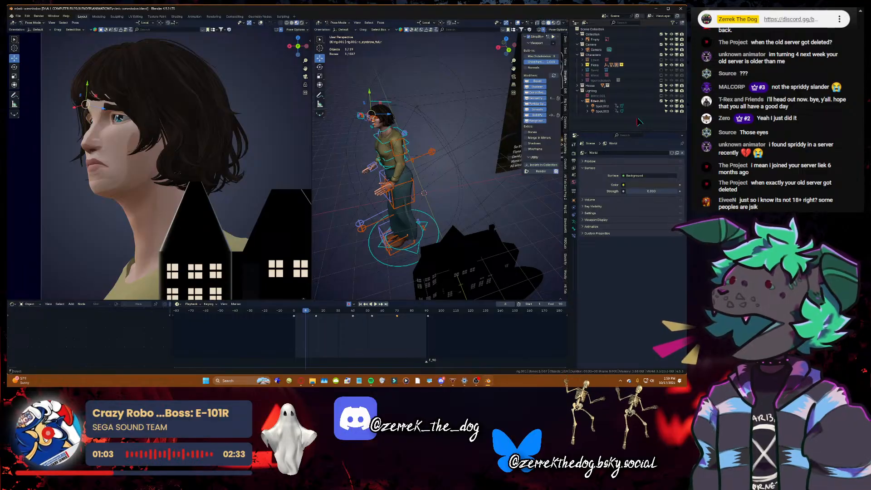
key("ctrl+s")
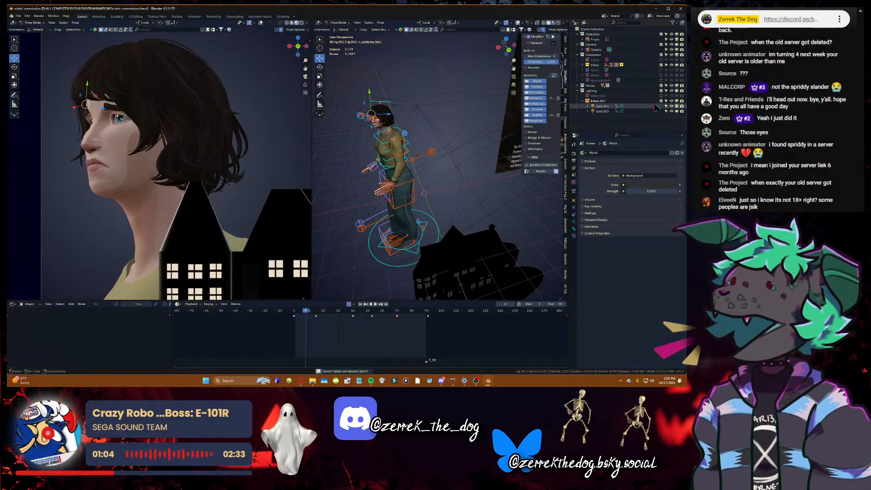
left_click(661, 60)
left_click(661, 76)
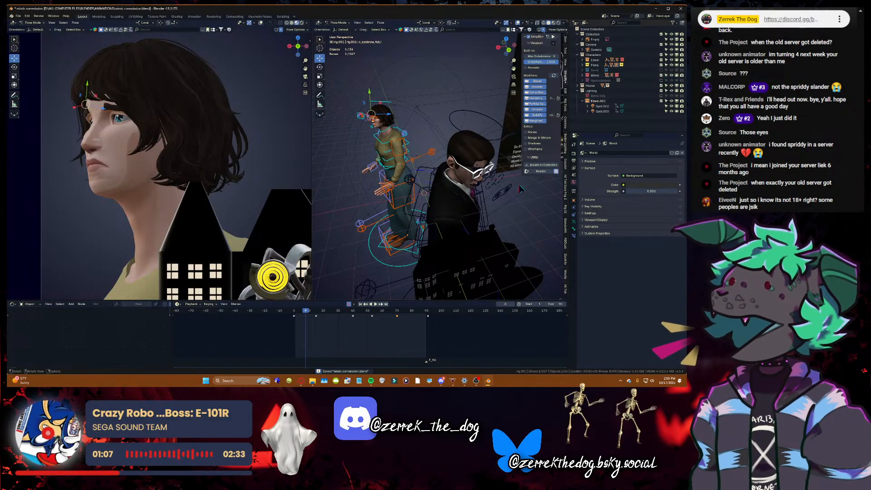
- Save the file and play back the loop with the full camera frame showing the woman, the man and the Mimic together
key("shift+grave")
key("w")
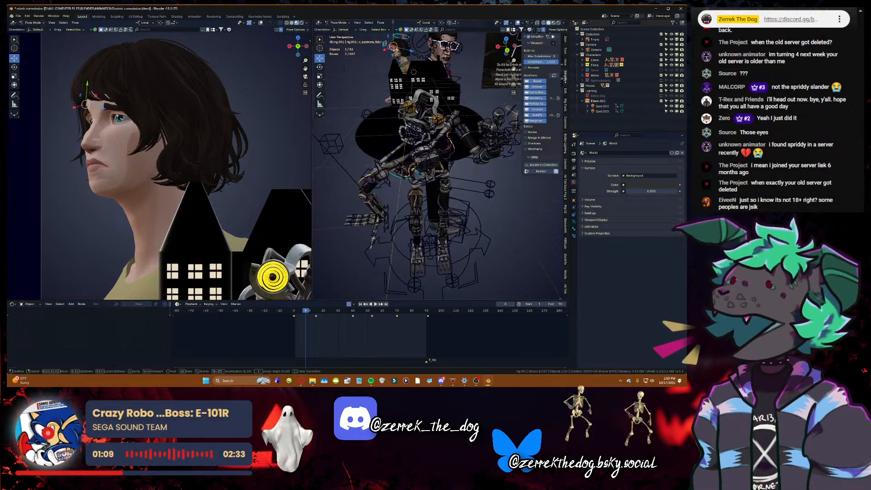
key("s")
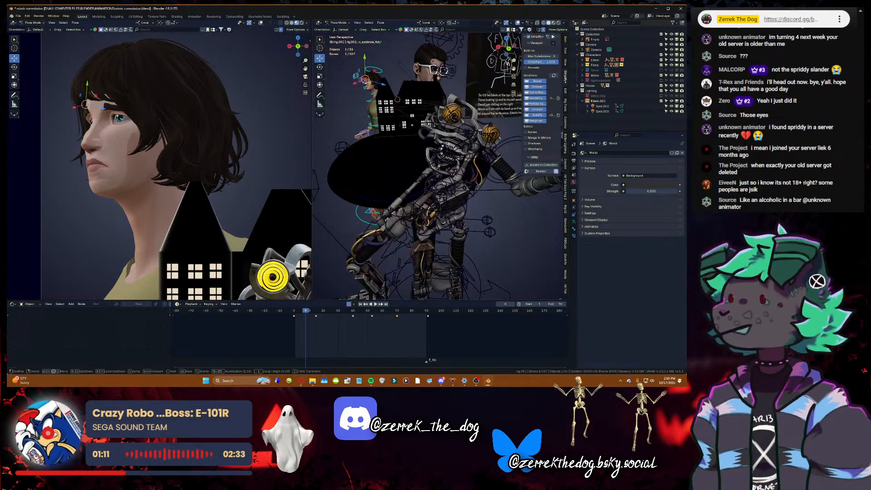
left_click(502, 205)
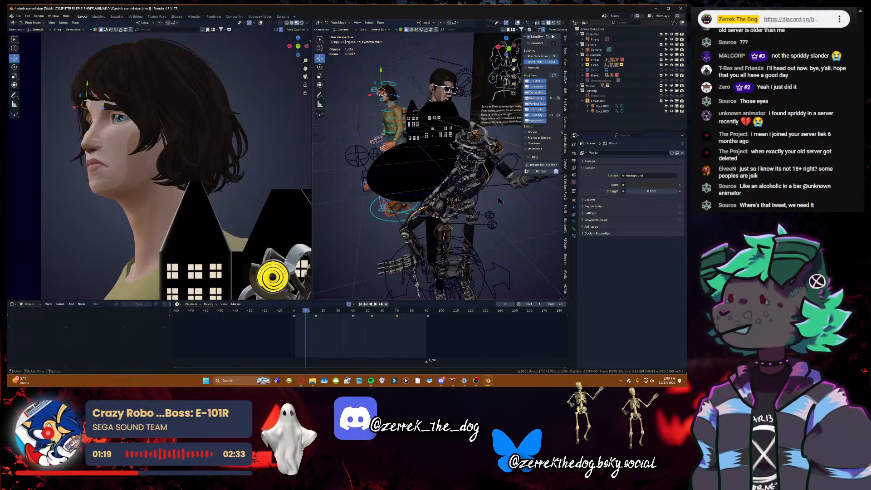
key("shift+grave")
left_click(498, 200)
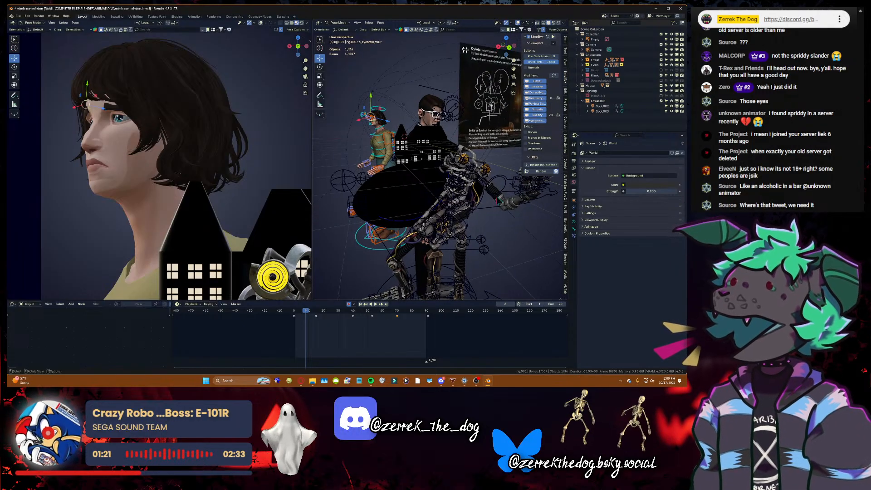
key("ctrl+s")
key("space")
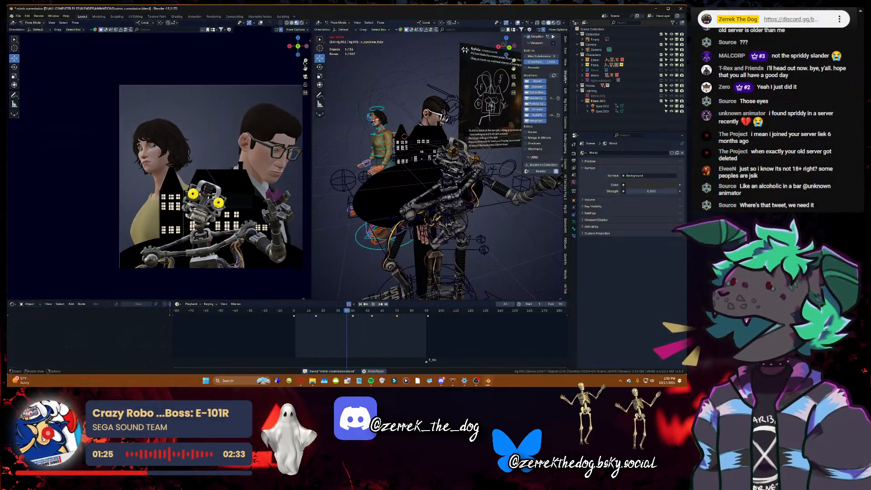
left_click_drag(305, 69, 253, 54)
scroll(217, 136, "up", 1)
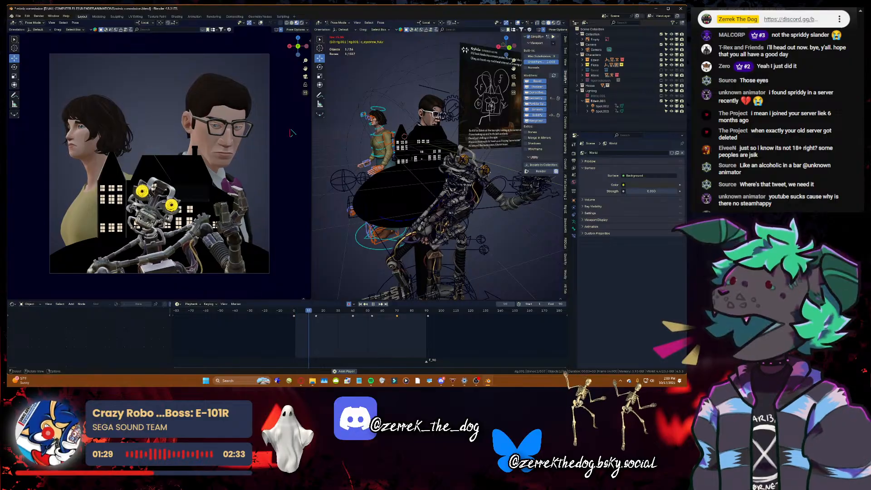
key("space")
key("ctrl+s")
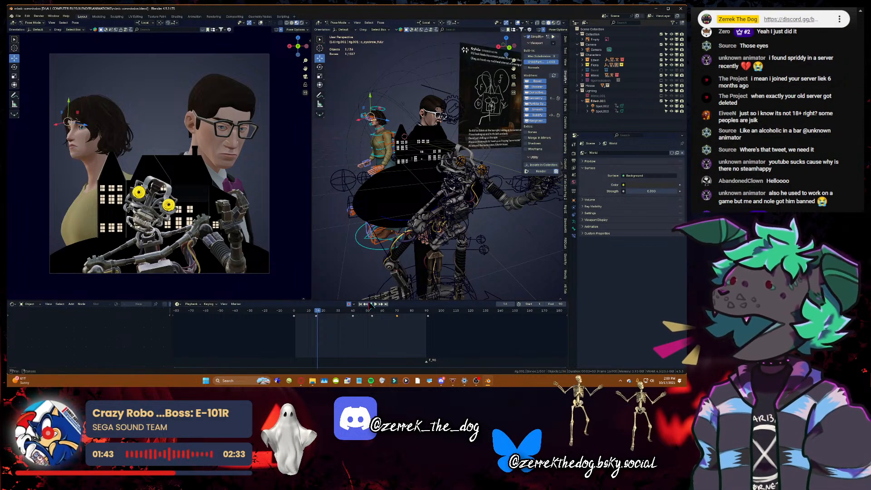
- Replay the loop from the first frame to review all three characters, saving the file between playbacks
left_click(361, 304)
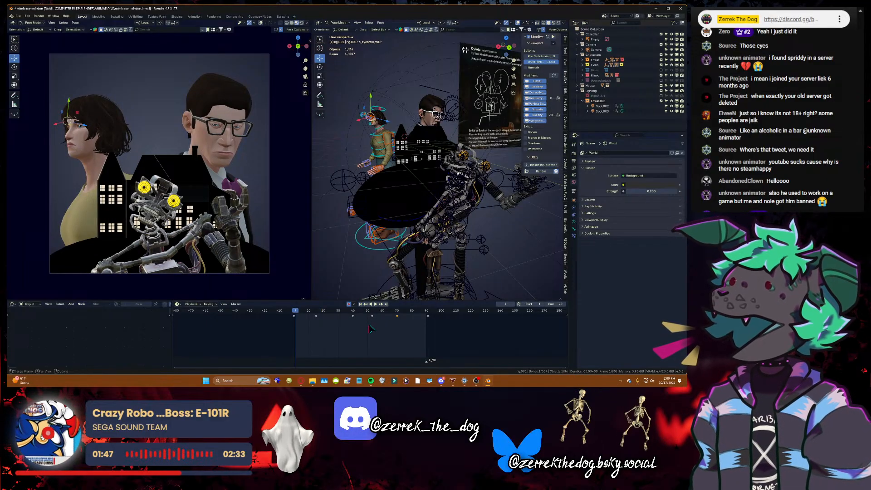
key("space")
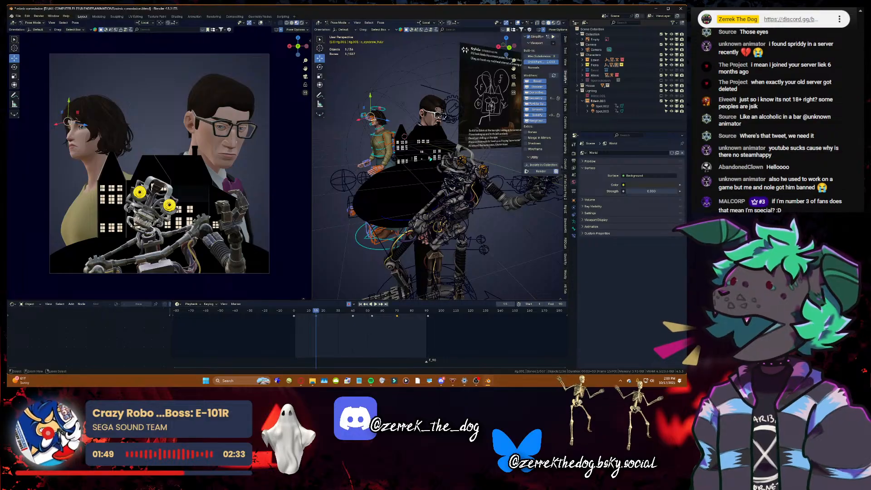
key("ctrl+s")
key("shift+grave")
key("w")
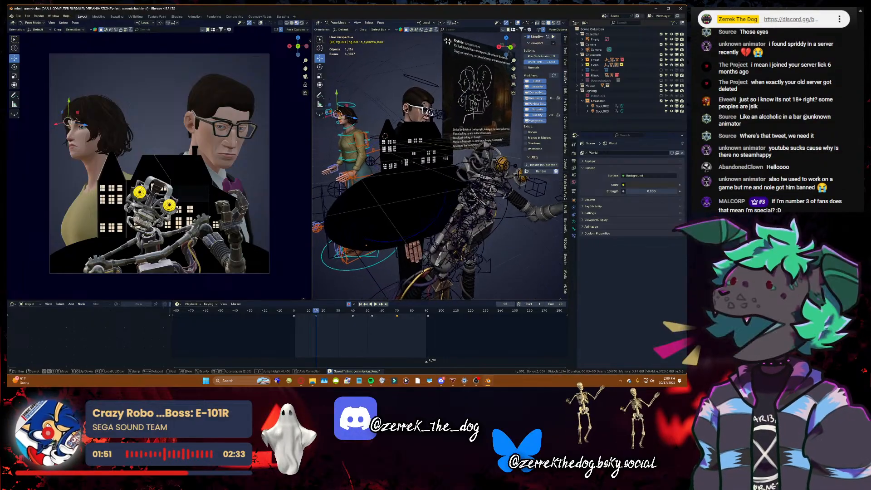
key("s")
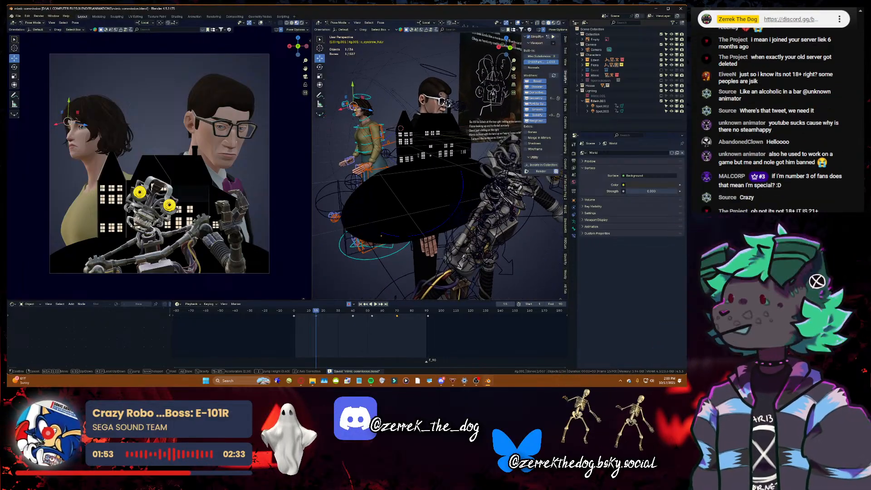
left_click(435, 178)
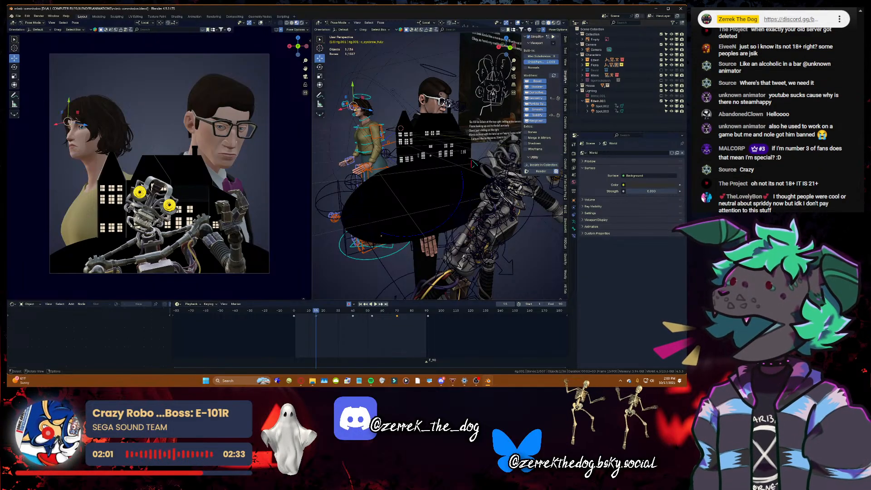
key("space")
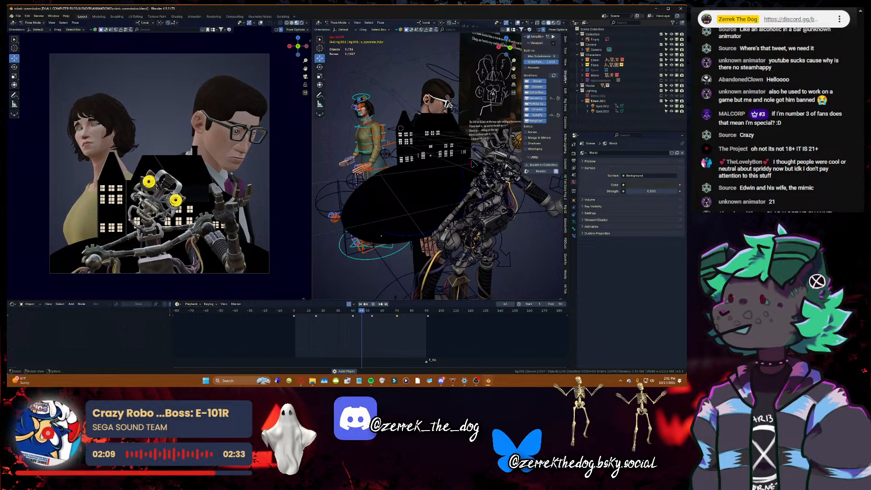
key("space")
- Save the file, then make the boy's collection and the collection of the plush in his arms visible
key("shift+grave")
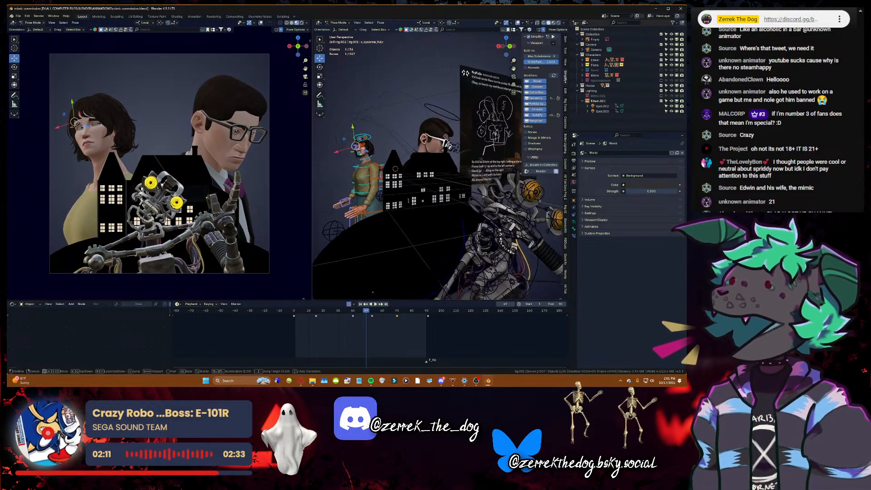
key("w")
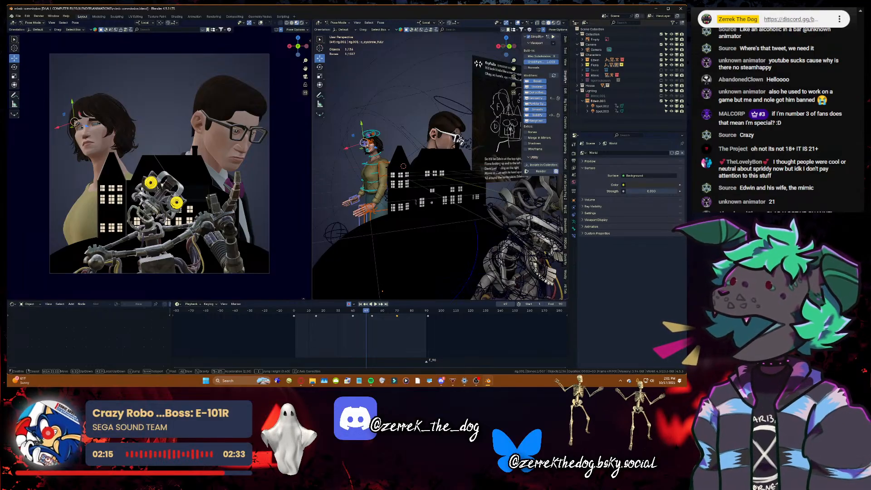
key("w")
key("s")
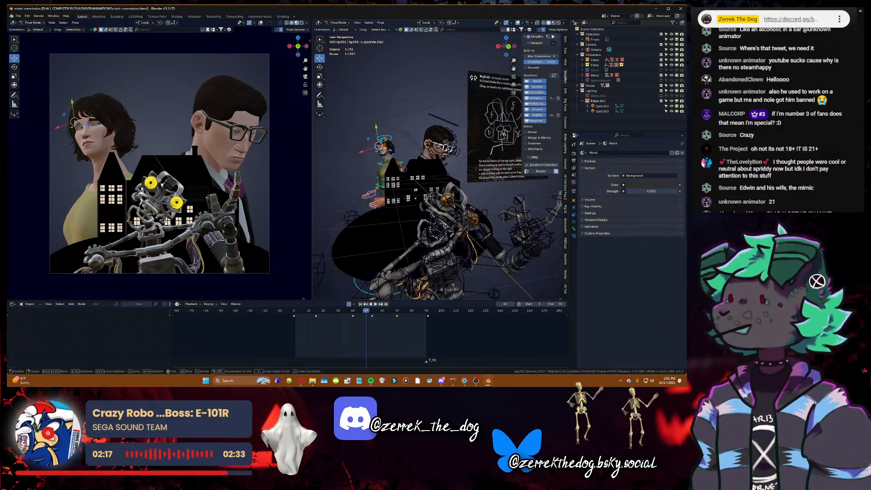
key("Return")
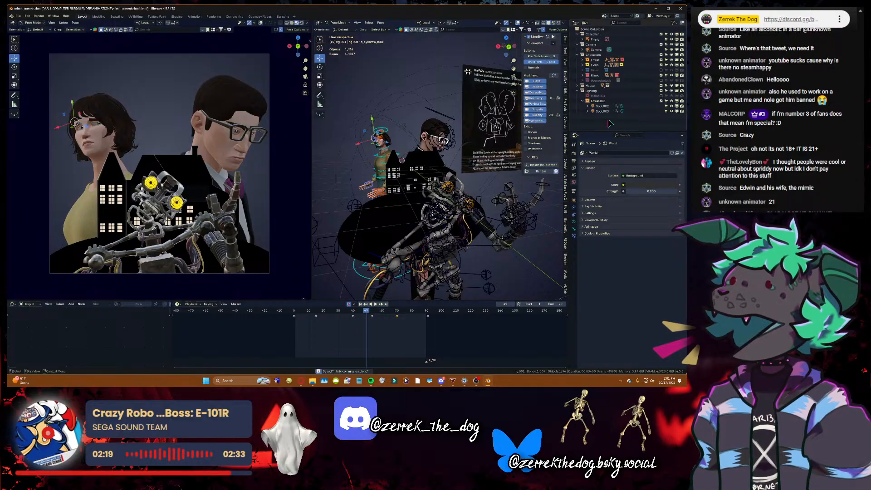
left_click(661, 70)
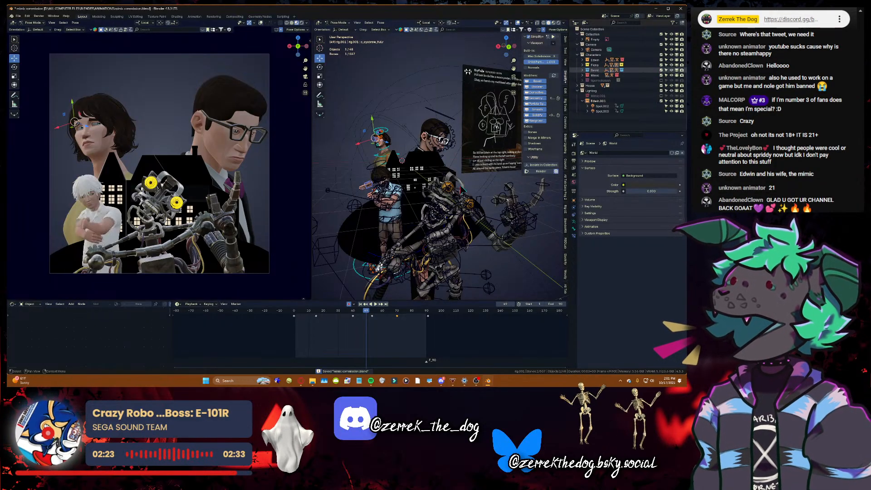
key("shift+grave")
key("w")
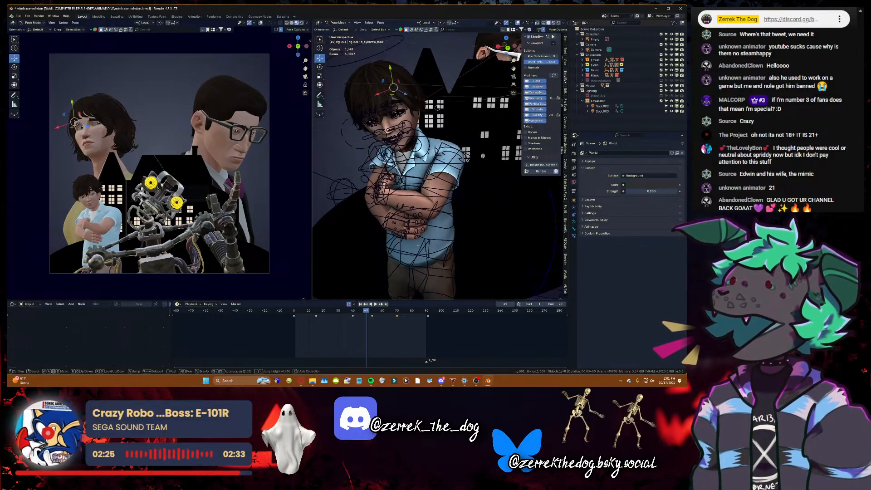
key("Return")
left_click(661, 80)
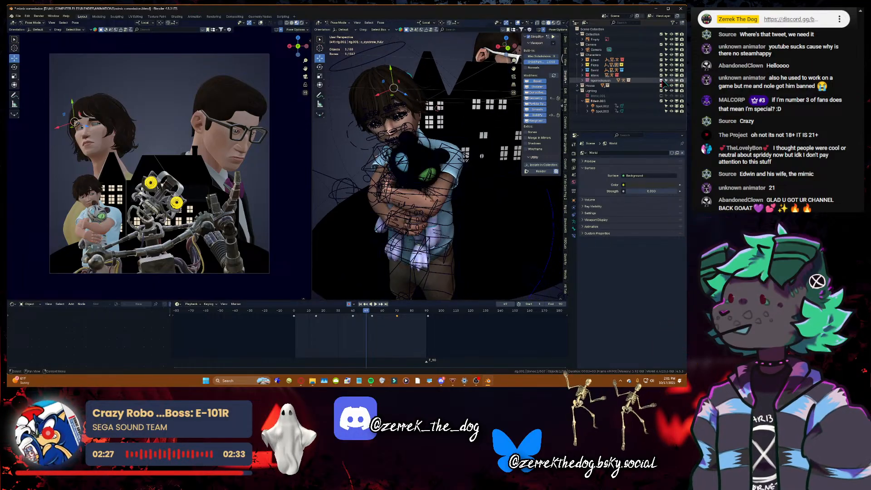
- Hide the collections of the woman, the man and the Mimic, keeping only the boy and his plush shown
left_click(661, 70)
left_click(661, 65)
left_click(661, 60)
left_click(661, 70)
left_click(661, 75)
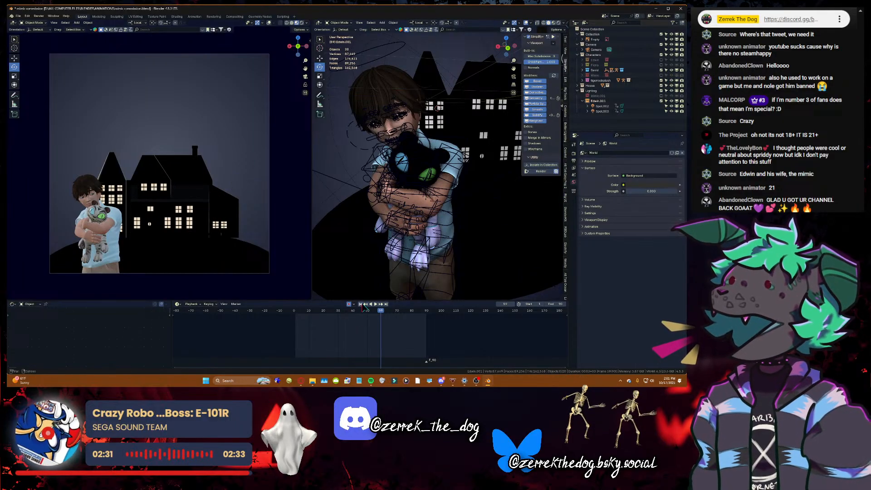
- Frame the boy hugging the plush in the working viewport and collapse the sidebar covering its edge
key("shift+grave")
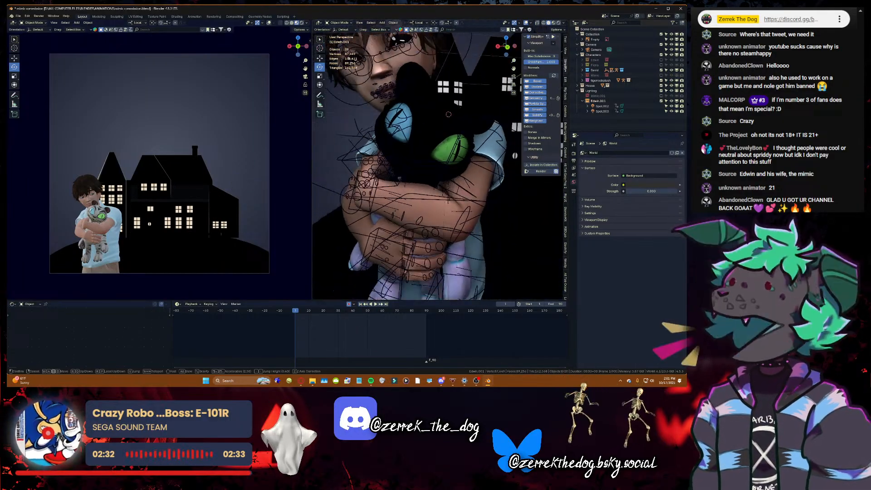
left_click(471, 226)
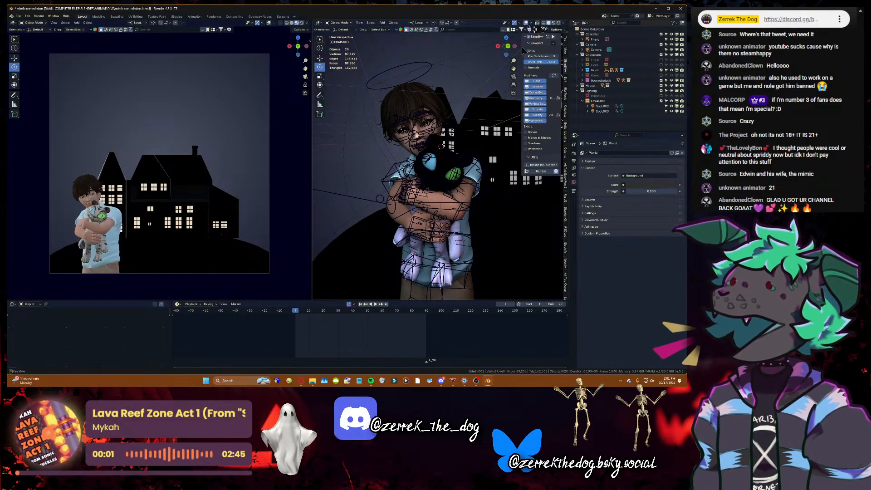
left_click_drag(520, 48, 496, 124)
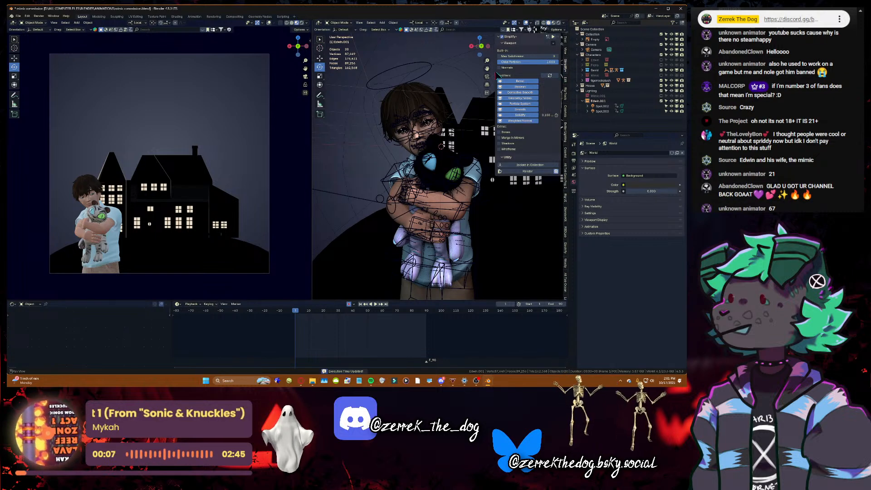
left_click_drag(498, 74, 592, 81)
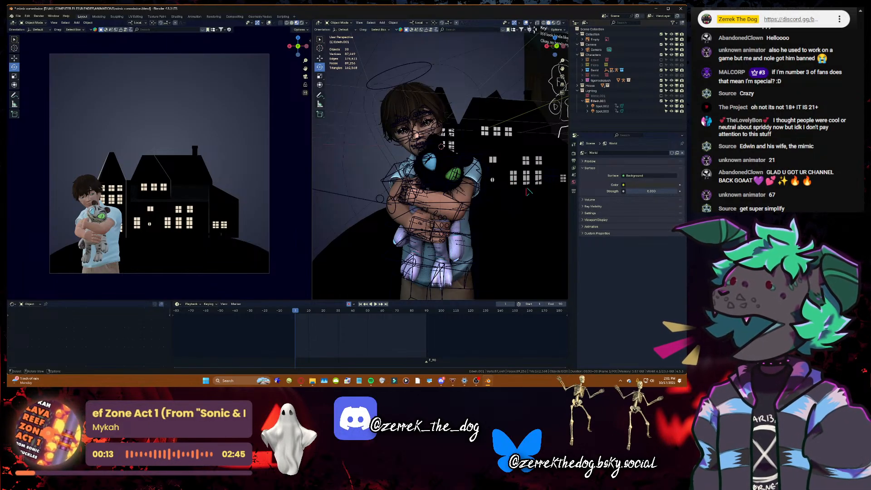
- Switch to Discord, give the newest applicant in entry-requests the Verified role and remove their Not Verified role
left_click(441, 380)
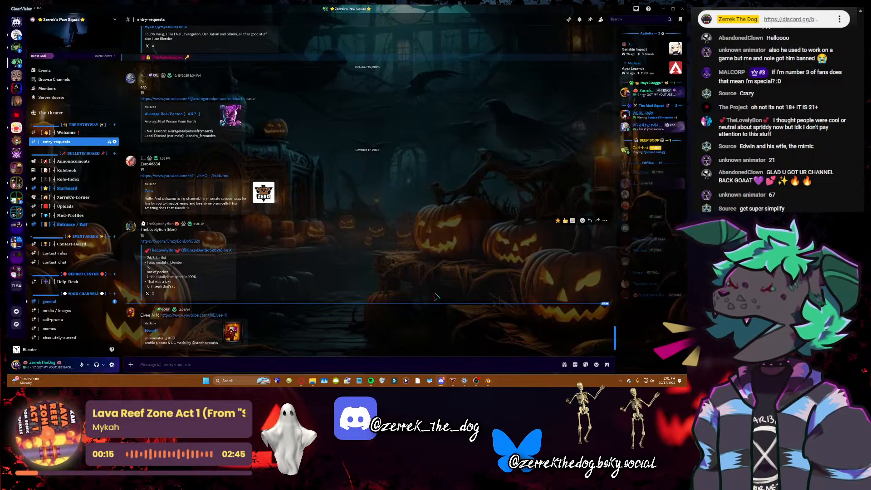
right_click(147, 313)
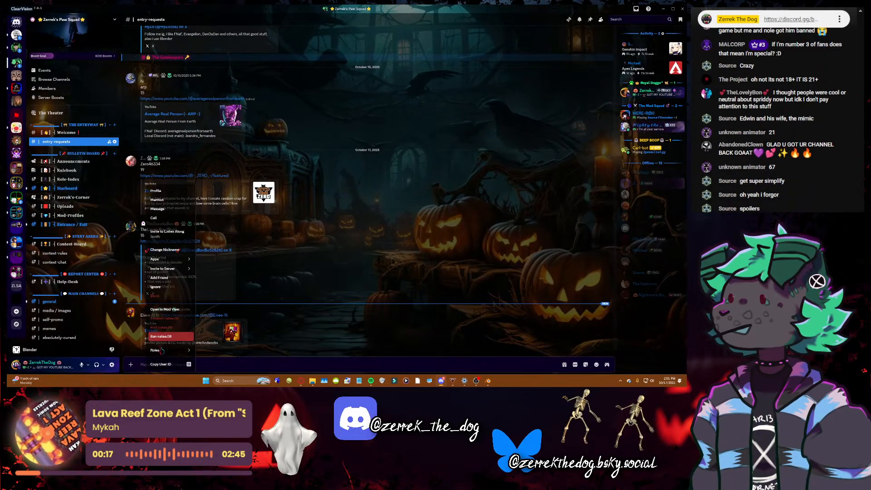
mouse_move(172, 351)
left_click(234, 201)
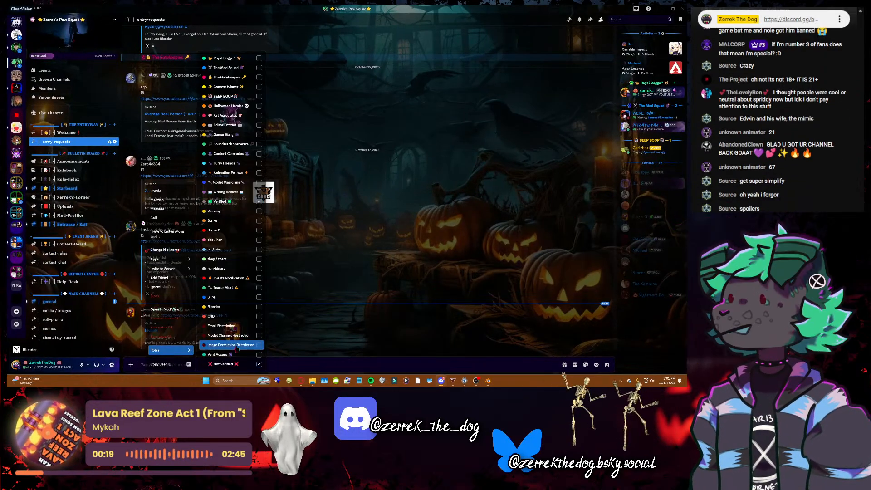
left_click(231, 364)
left_click(394, 168)
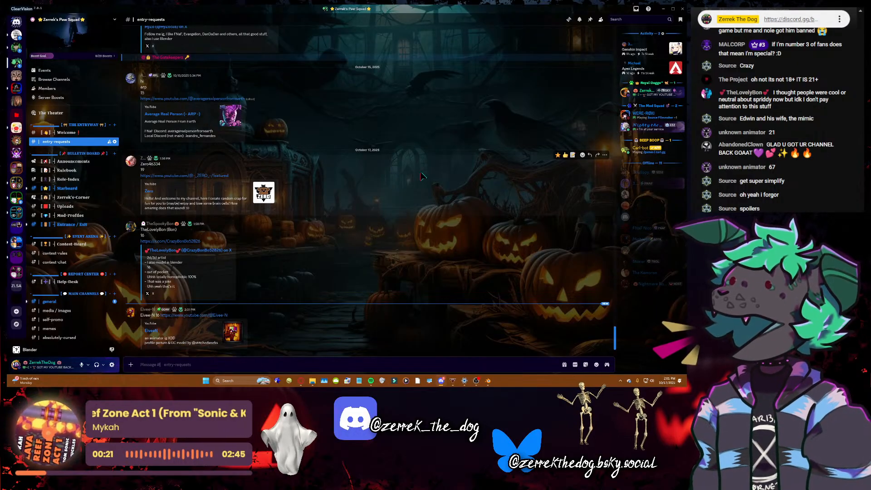
- Read the latest messages in the server's general channel and switch back to Blender
scroll(76, 241, "down", 2)
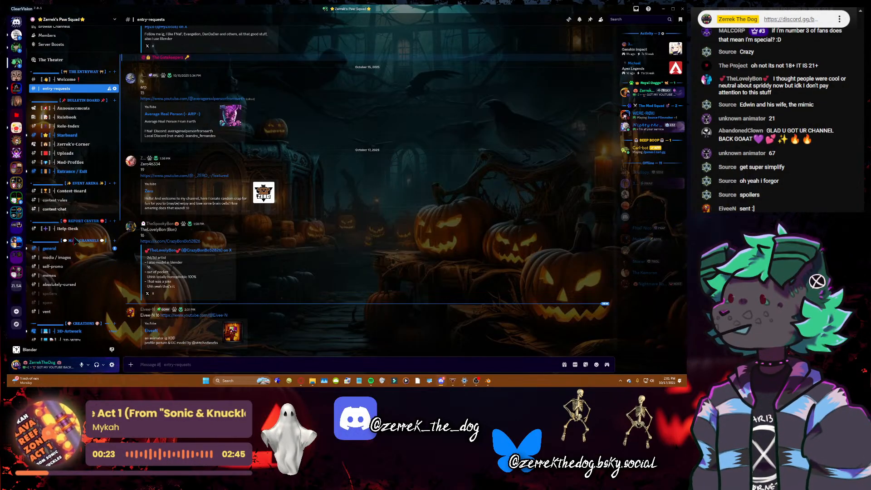
left_click(50, 249)
scroll(69, 254, "up", 2)
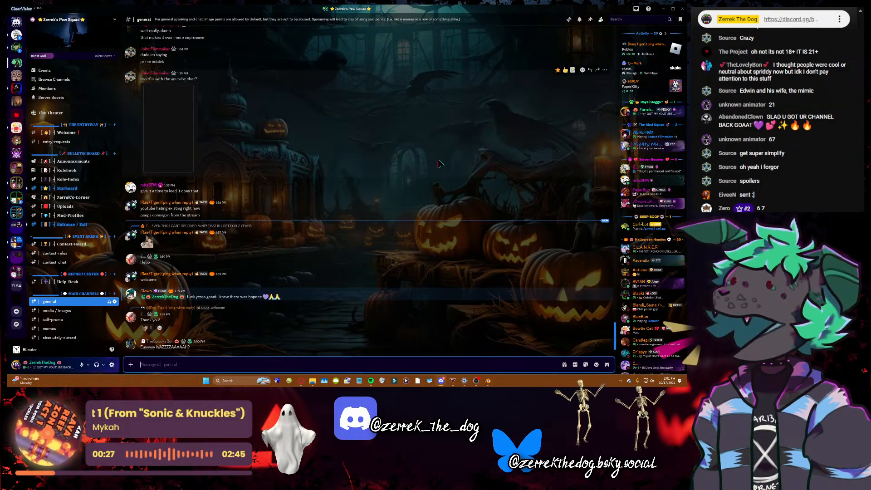
key("alt+Tab")
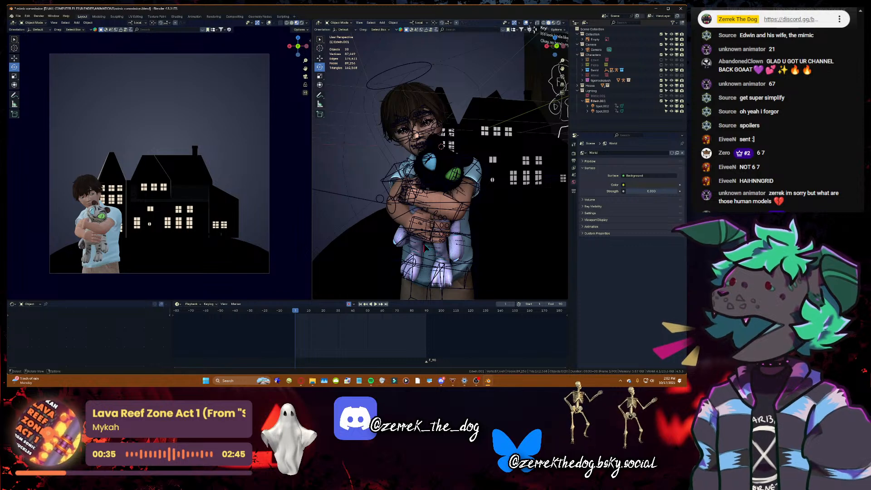
- Inspect the boy hugging the plush and the reference sketch board from several distances and angles
key("shift+grave")
key("s")
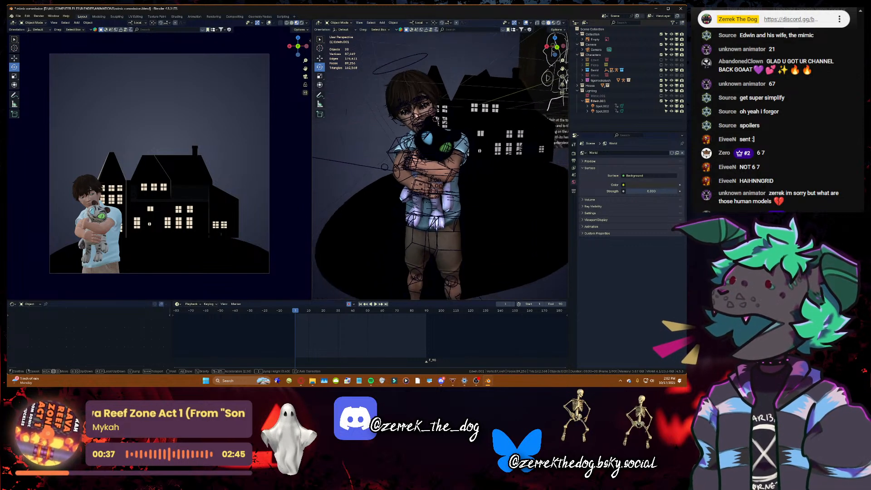
key("w")
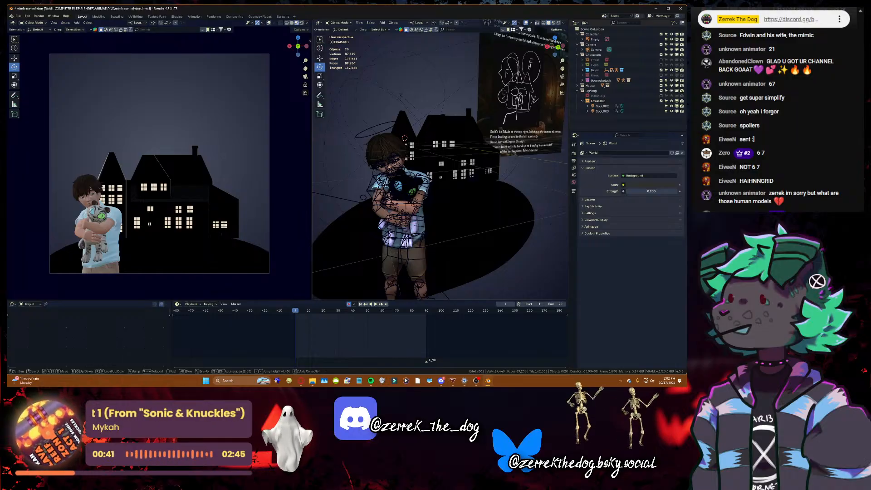
key("s")
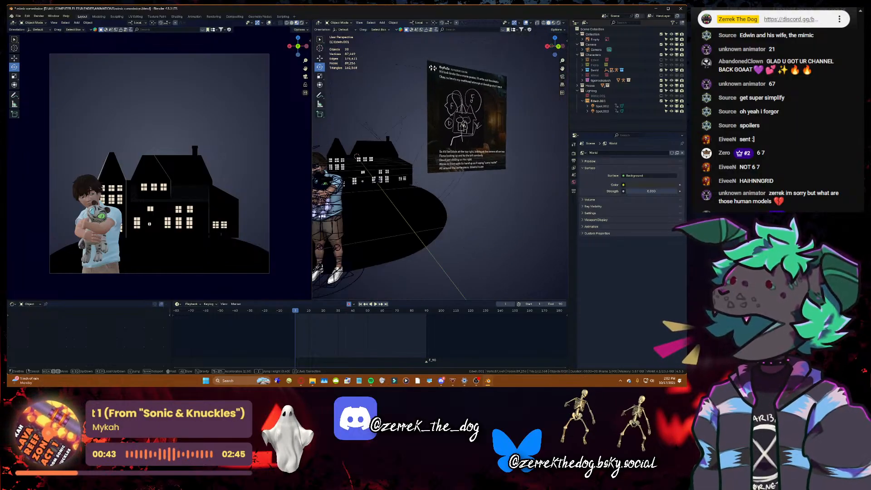
key("w")
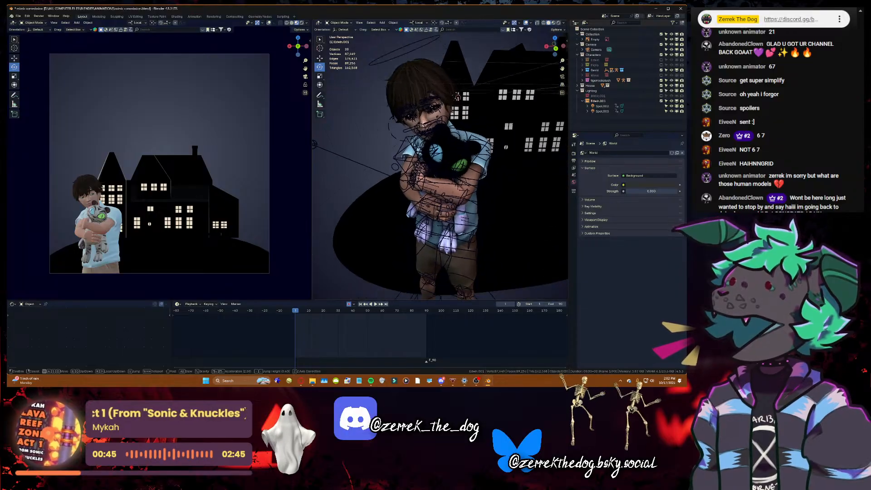
key("s")
left_click(451, 68)
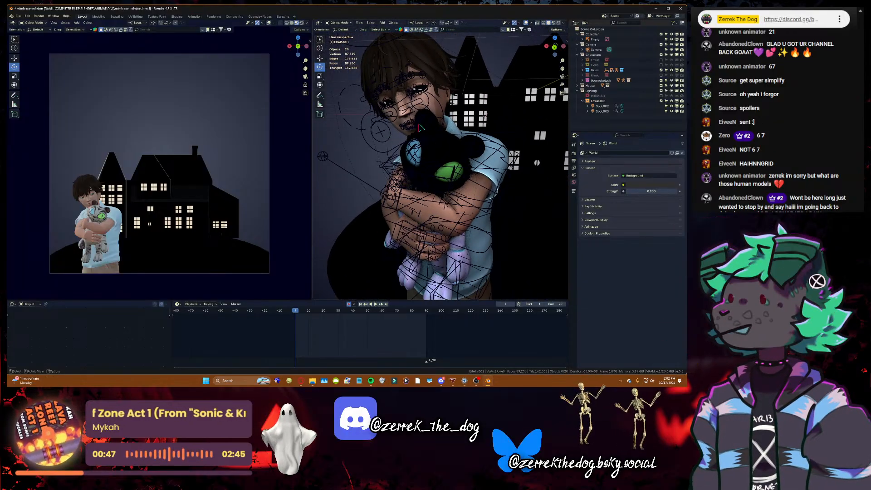
left_click(476, 133)
left_click(340, 22)
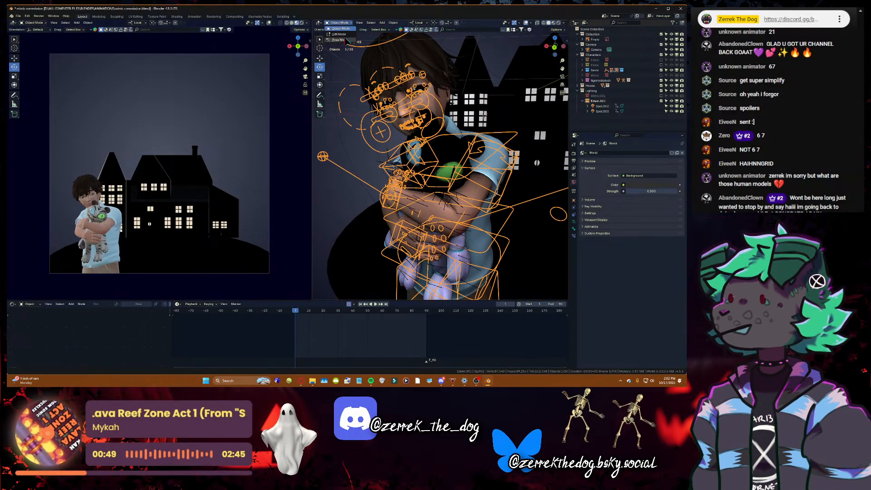
left_click(339, 40)
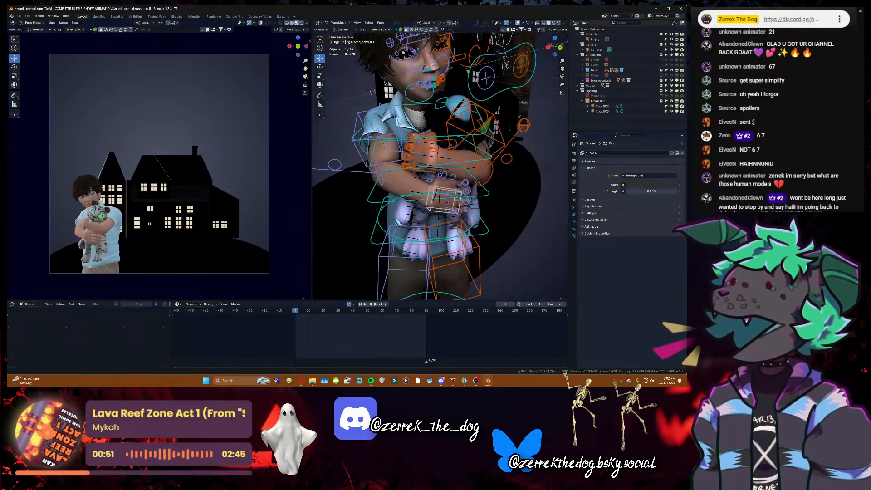
left_click(339, 22)
left_click(341, 30)
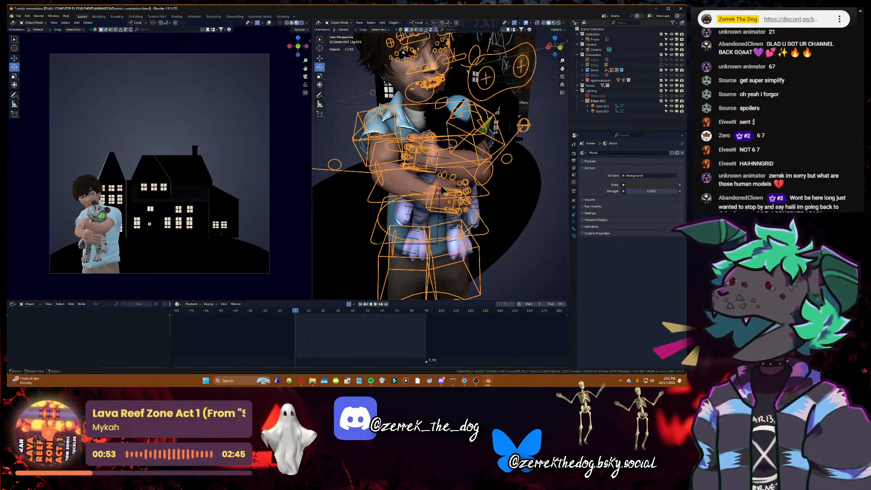
- Put the plush's rig in Pose Mode, activate the Rotate tool and examine its root bone from the boy's side
left_click(417, 182)
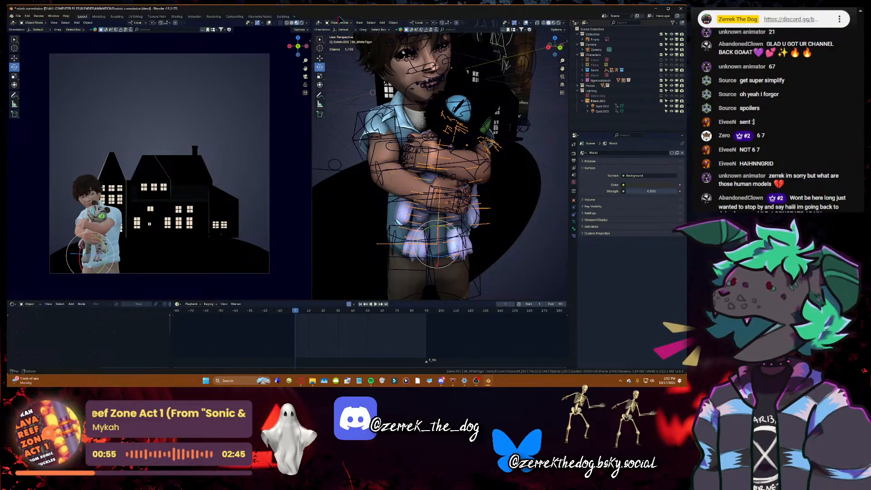
left_click(340, 22)
left_click(340, 39)
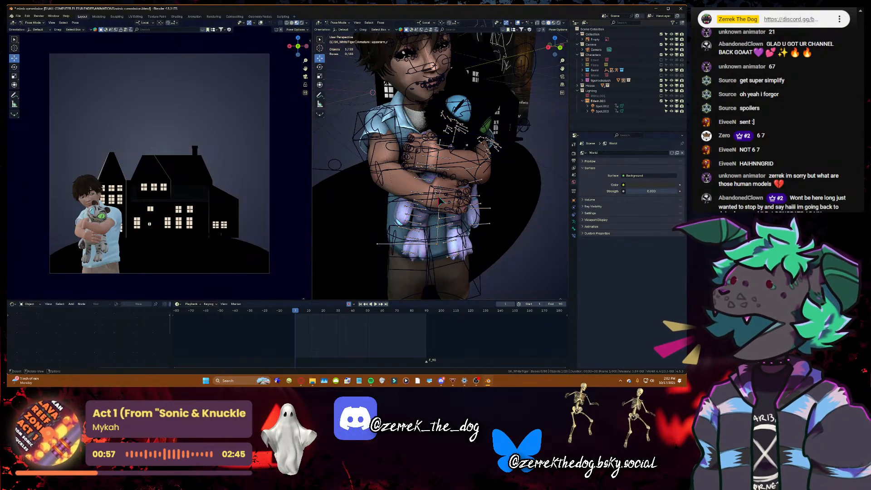
left_click(320, 67)
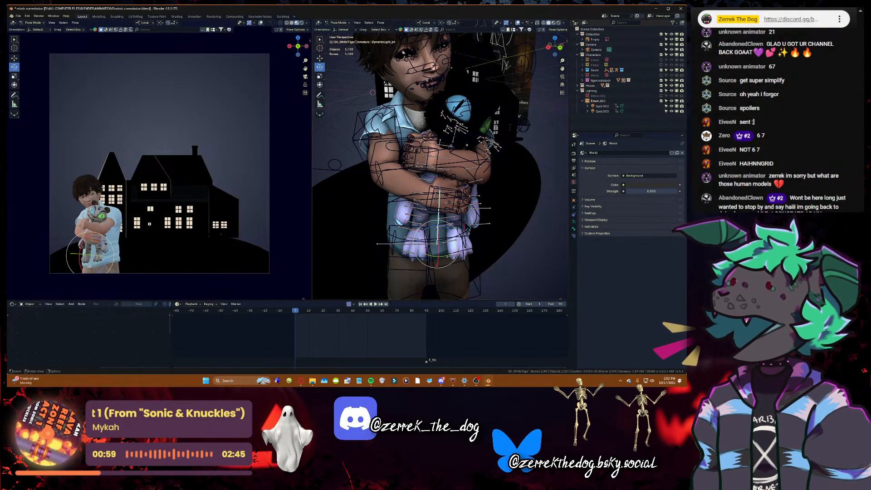
left_click_drag(440, 234, 439, 235)
left_click_drag(439, 205, 468, 211)
key("shift+grave")
key("w")
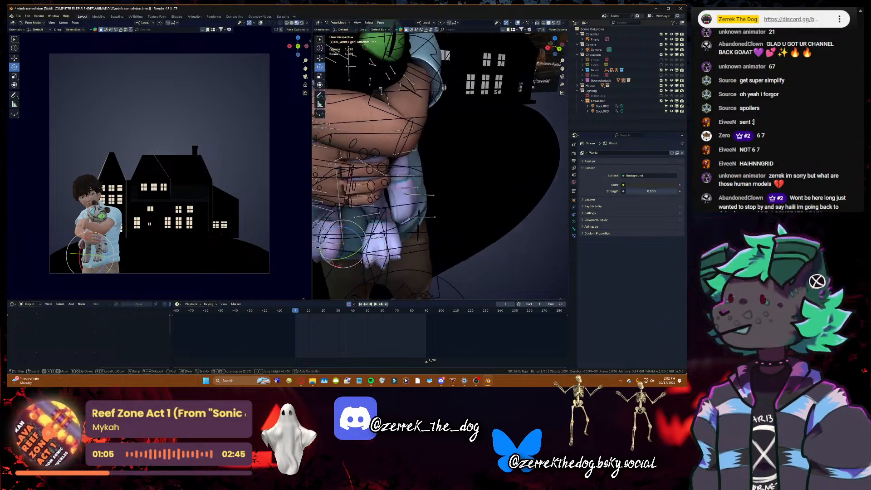
key("s")
key("w")
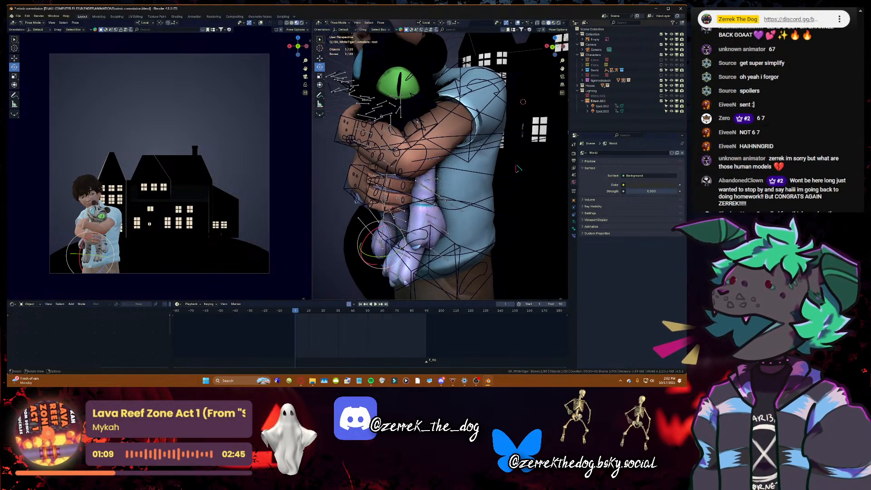
left_click(480, 203)
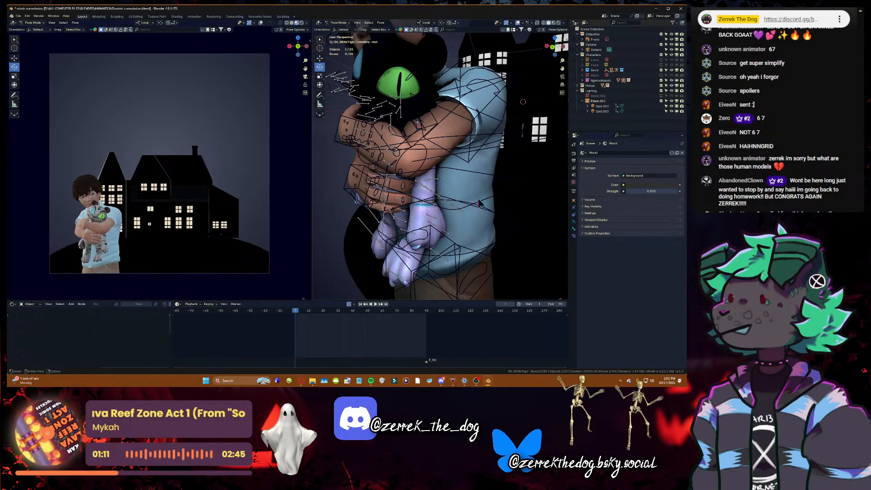
- Leave the plush's pose editing and put the boy's rig in Pose Mode instead
left_click(340, 22)
left_click(341, 28)
left_click(463, 169)
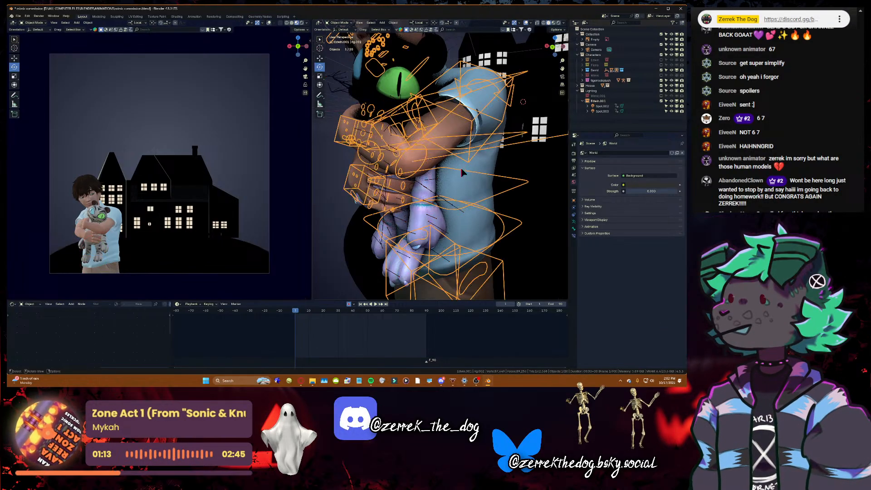
left_click(340, 23)
left_click(340, 39)
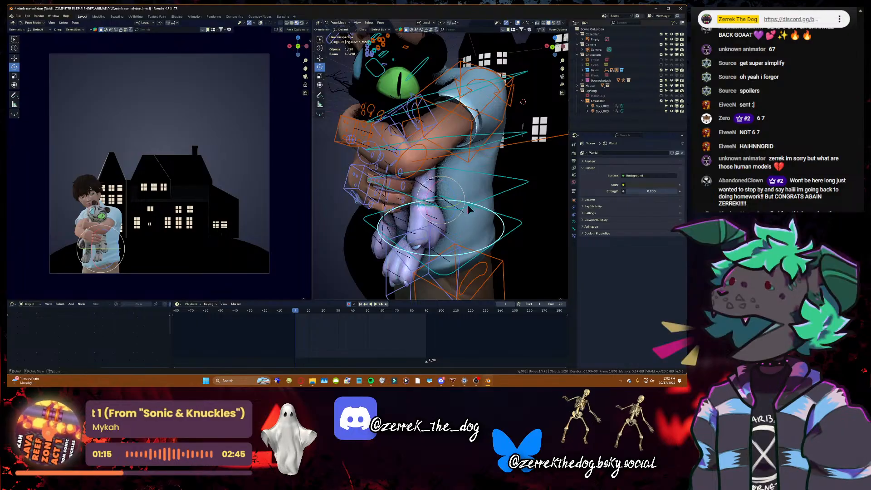
- Try trackball rotations on the boy's waist controls, select his diamond-shaped lower-torso control and save the file
left_click(469, 206)
key("r")
key("r")
left_click(470, 255)
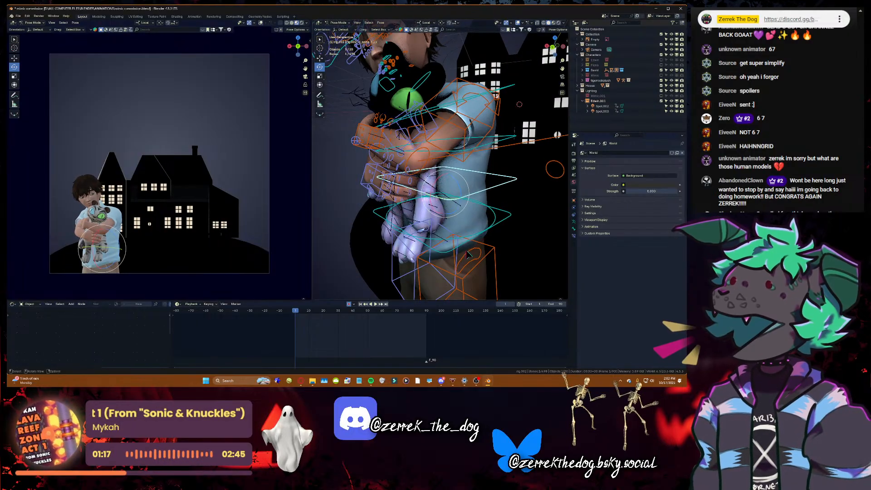
left_click(487, 237)
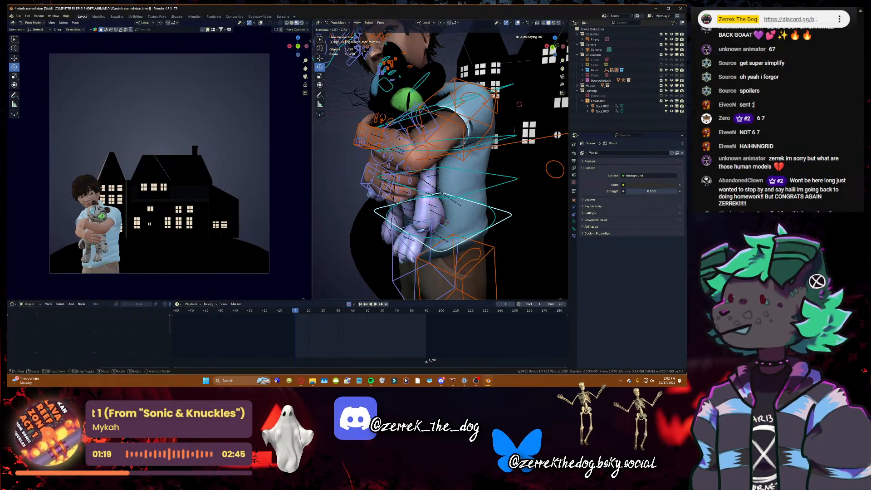
key("ctrl+s")
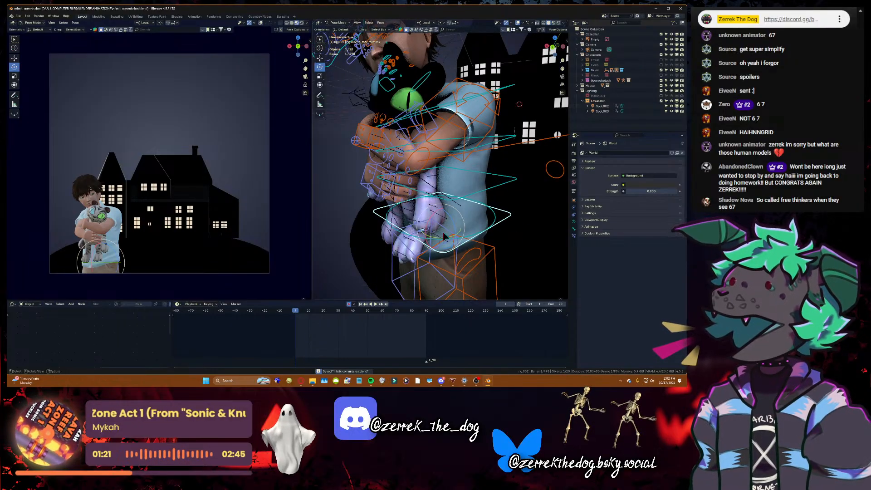
- Select the plush's rig and the boy's rig together in Object Mode and put both in Pose Mode
left_click(348, 23)
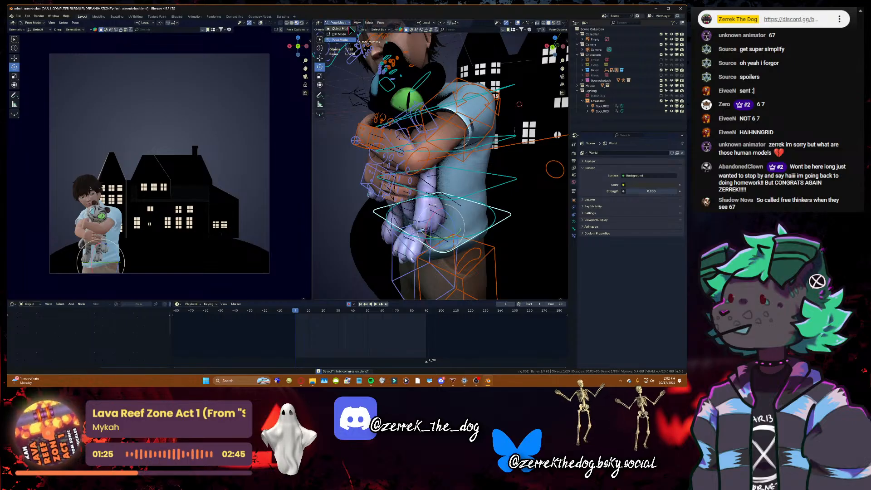
left_click(349, 29)
left_click(425, 180)
left_click(486, 207, "shift")
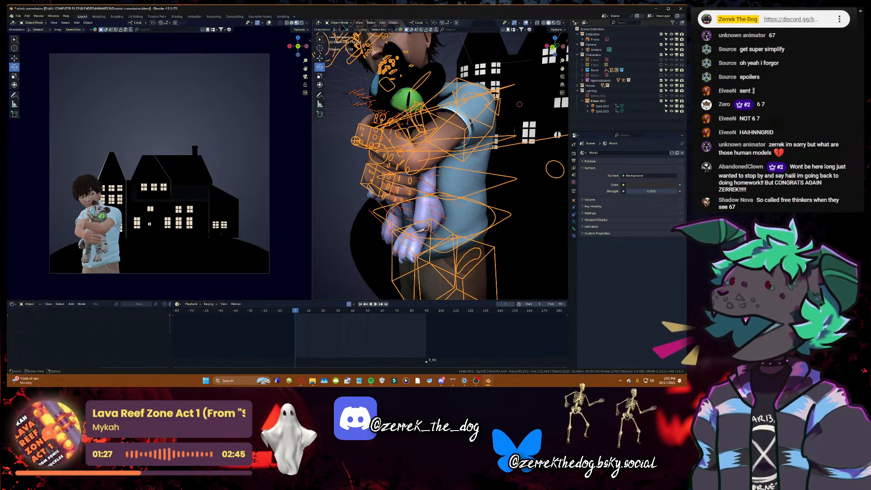
left_click(338, 23)
left_click(339, 40)
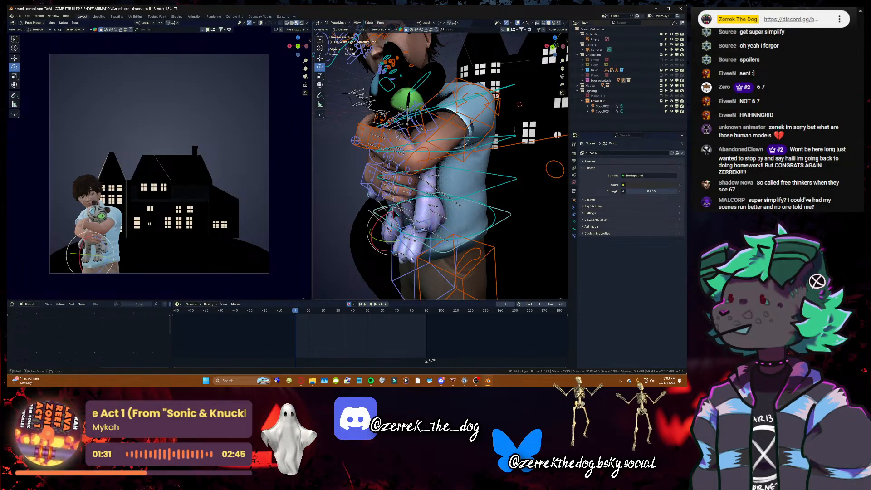
- Add a constraint between the plush's root bone and the boy's lower-torso control, and test it with a trackball rotation of his torso
left_click(509, 223, "shift")
key("shift+ctrl+c")
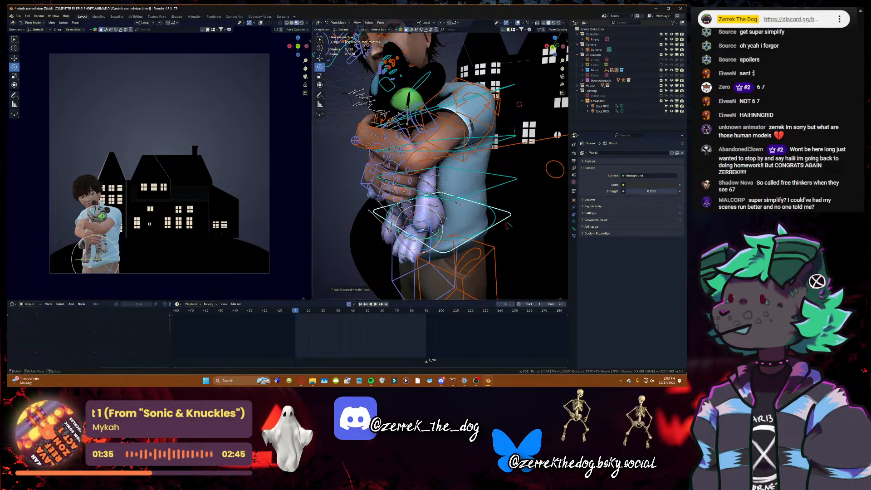
left_click(462, 245)
scroll(460, 242, "down", 2)
key("r")
key("r")
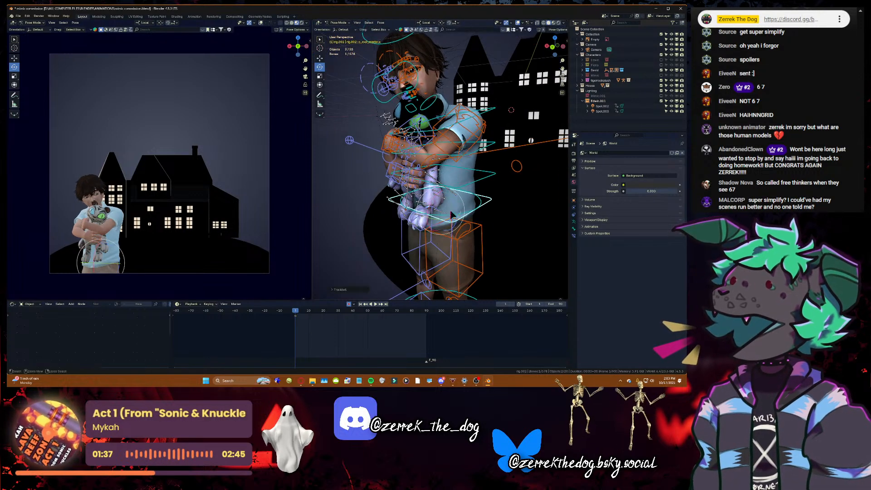
left_click(456, 143)
scroll(447, 157, "up", 1)
- Select the boy's lower-torso control and the plush's root bone, and add a Child Of constraint targeting the torso control
left_click(402, 209)
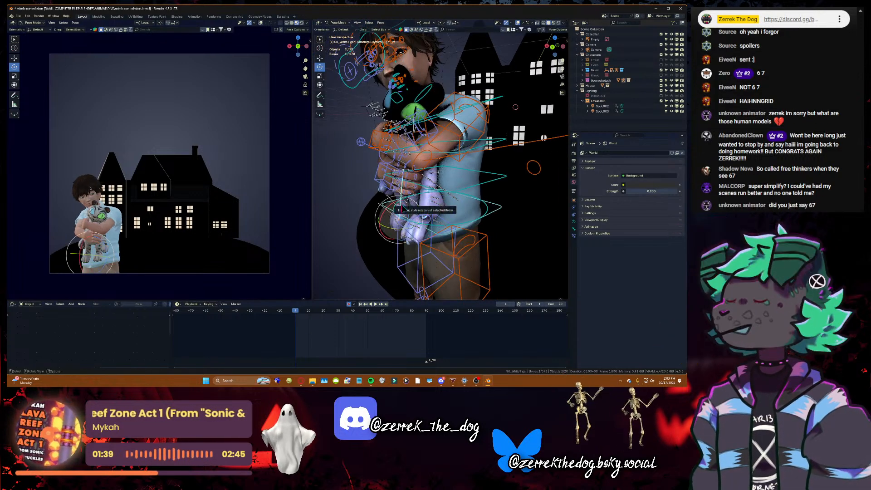
left_click(459, 208)
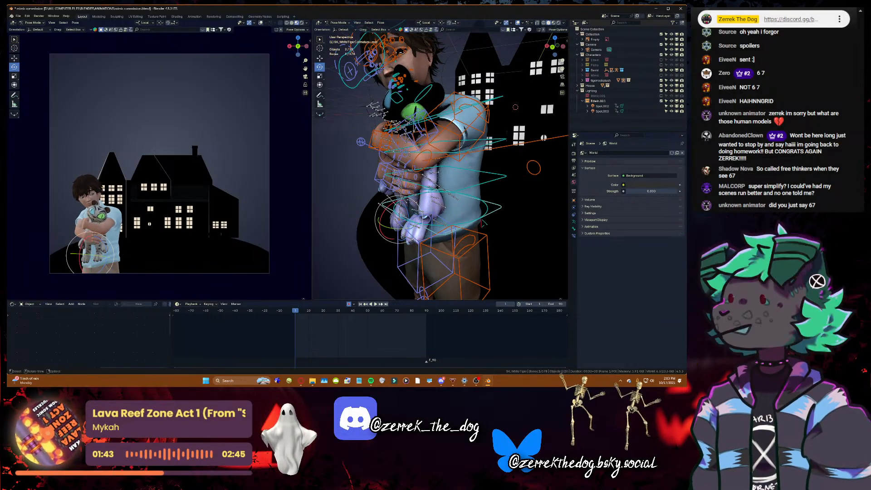
left_click(497, 214, "shift")
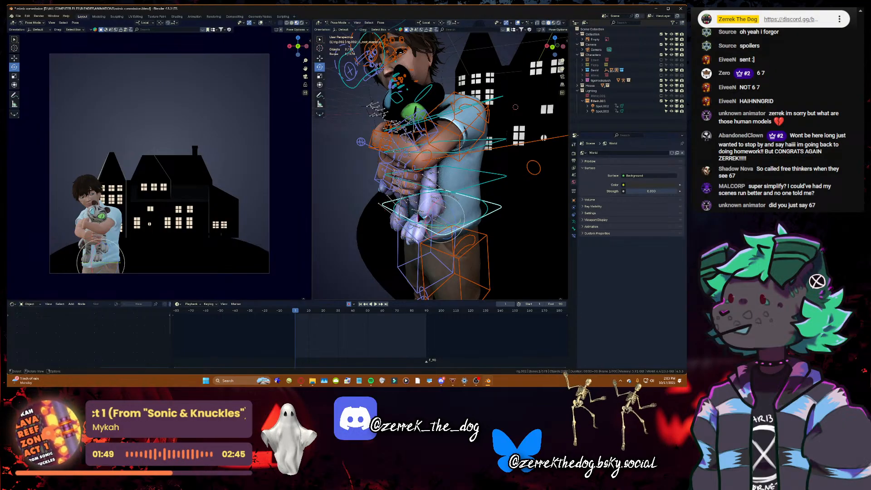
left_click(402, 212, "shift")
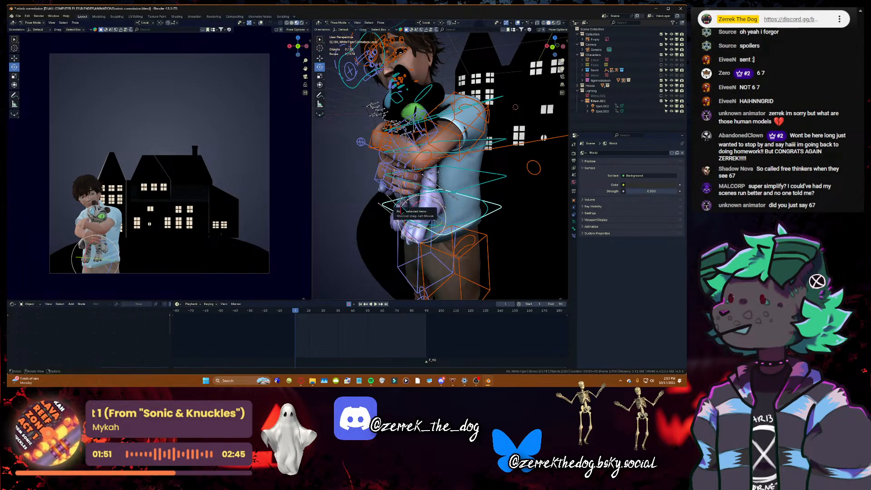
key("ctrl+shift+c")
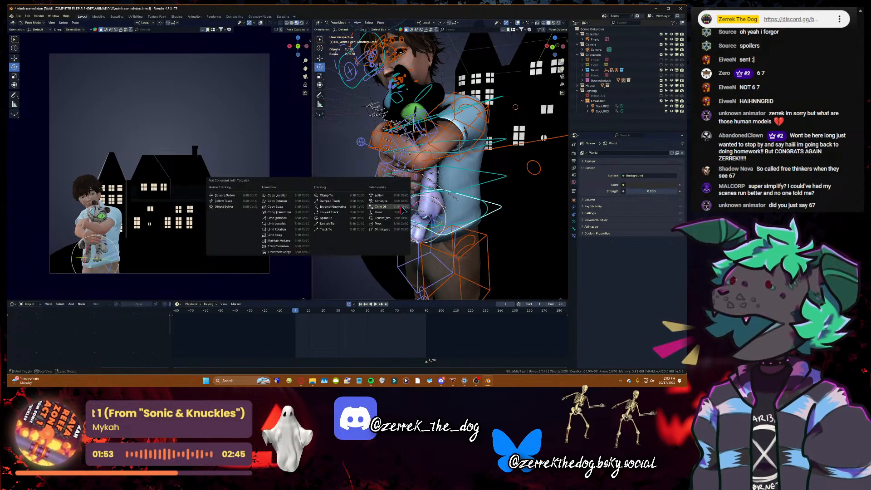
left_click(395, 214)
- Test the plush's link with a trackball rotation of the boy's lower-torso control and save the file
left_click(495, 211)
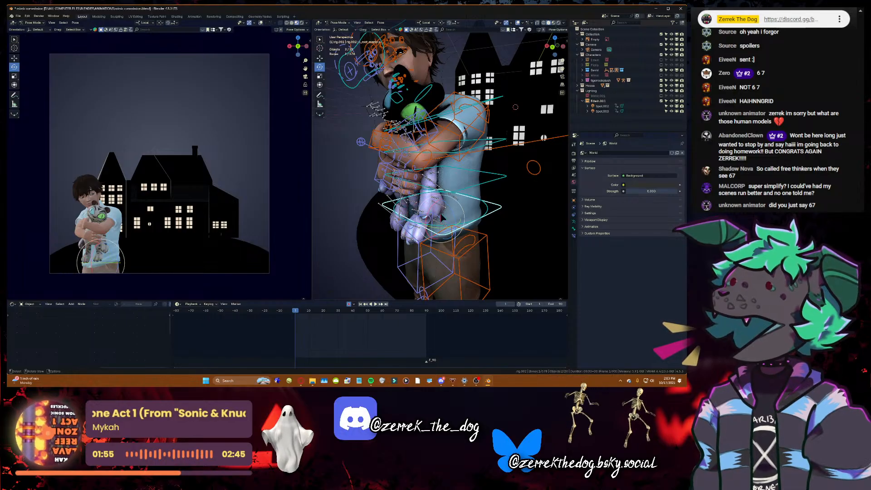
key("r")
key("r")
left_click(490, 194)
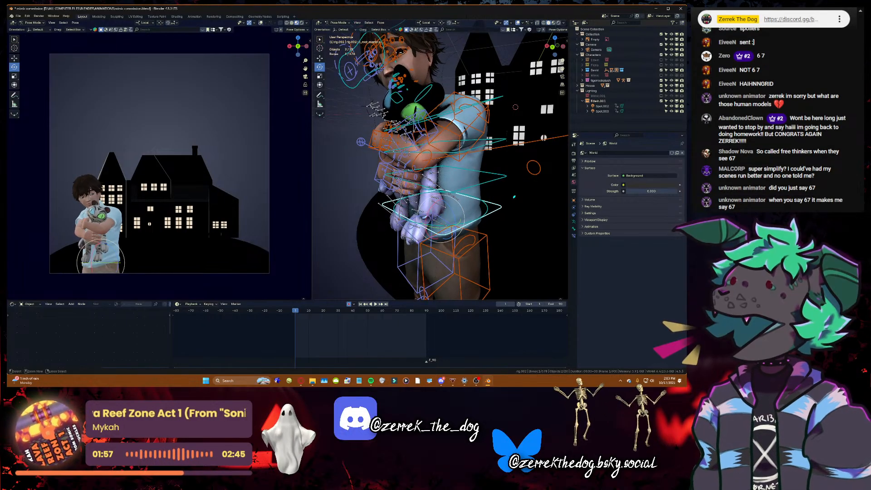
key("ctrl+s")
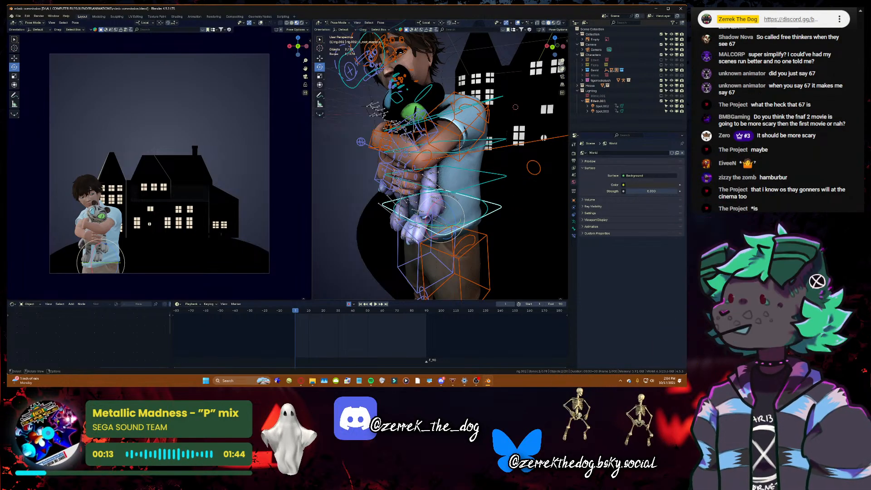
- Undo the last change, save the file and examine the boy's arms around the plush up close
left_click_drag(563, 68, 583, 43)
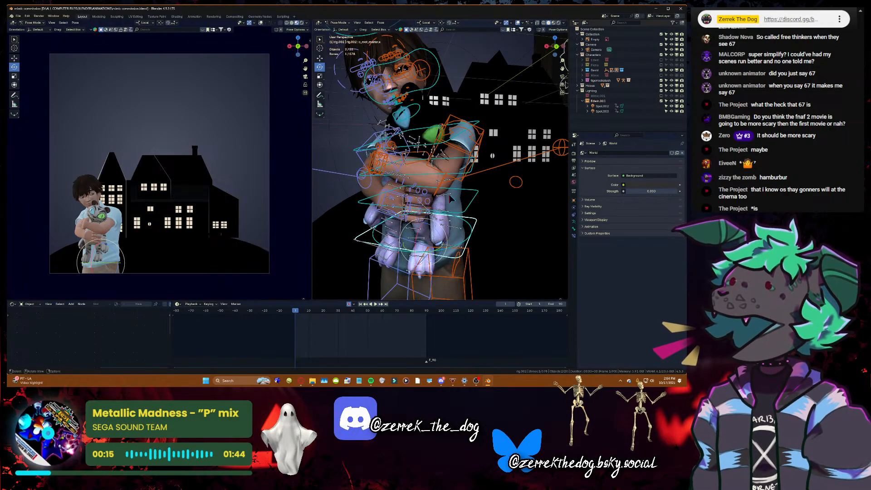
scroll(428, 223, "down", 1)
left_click_drag(428, 223, 438, 218)
key("ctrl+z")
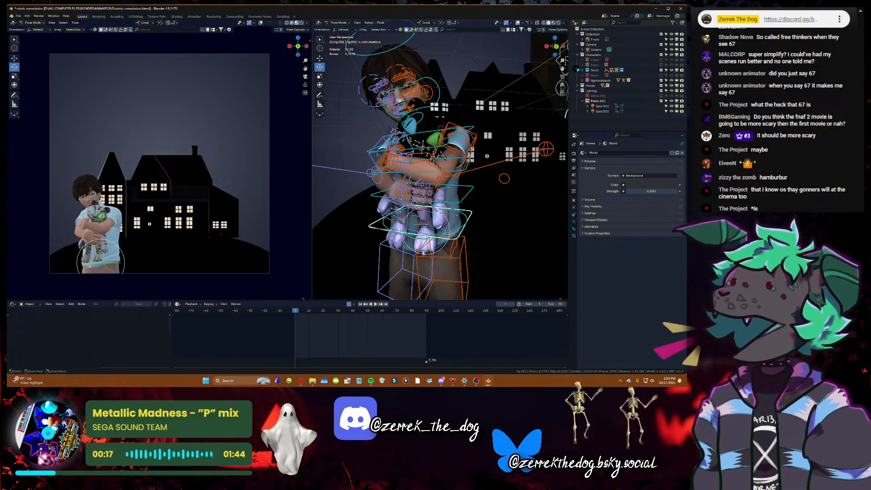
key("ctrl+s")
left_click_drag(564, 68, 591, 71)
scroll(547, 74, "up", 4)
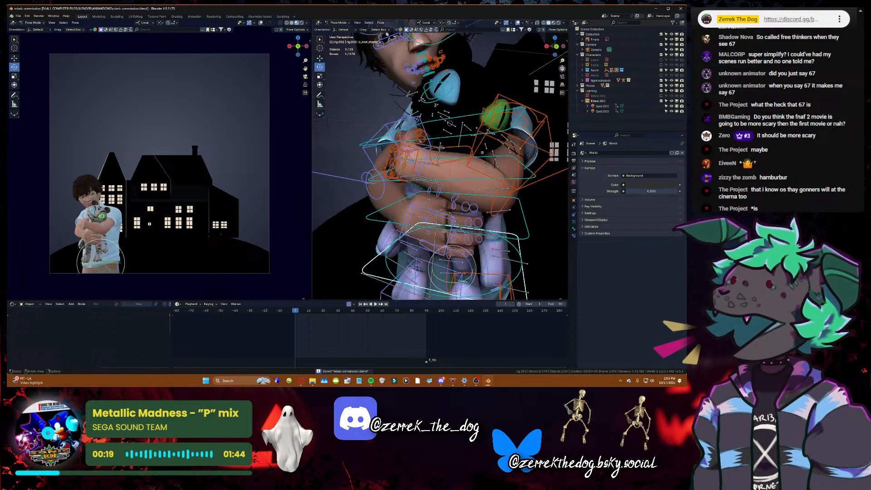
- Try rotating the tiger's spine bone within the boy's arms
left_click_drag(555, 47, 550, 50)
left_click(421, 187)
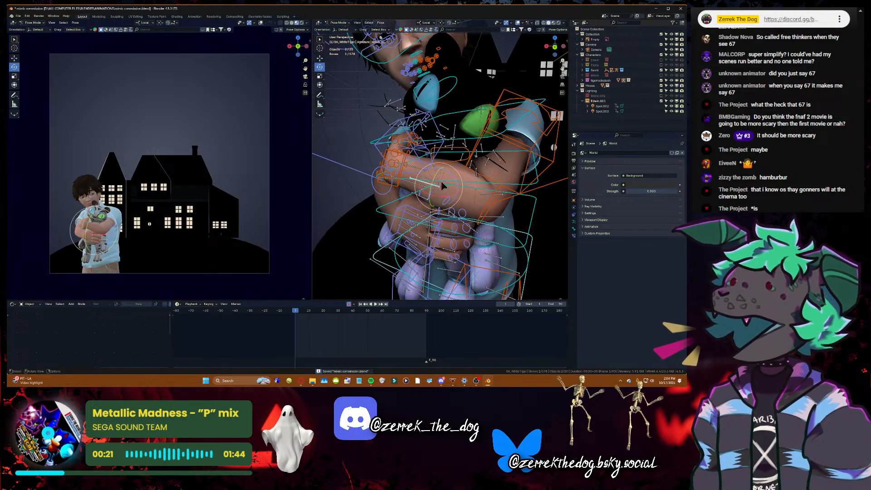
left_click_drag(443, 184, 433, 181)
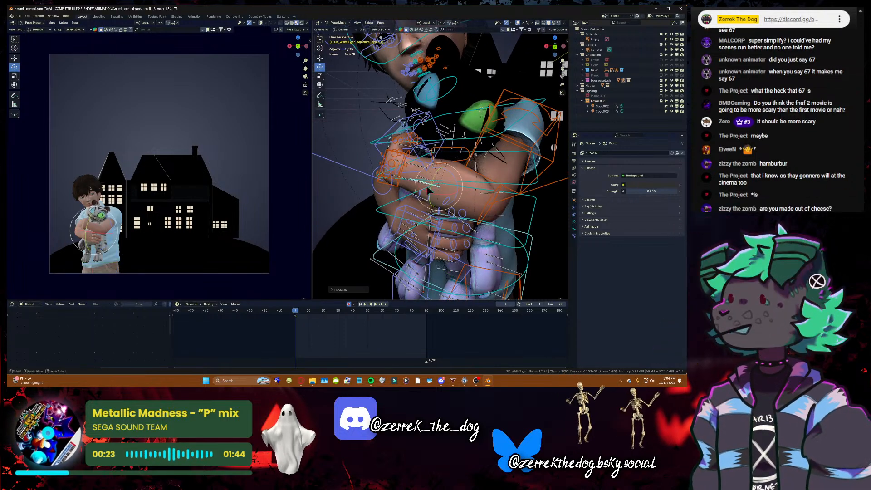
key("ctrl+z")
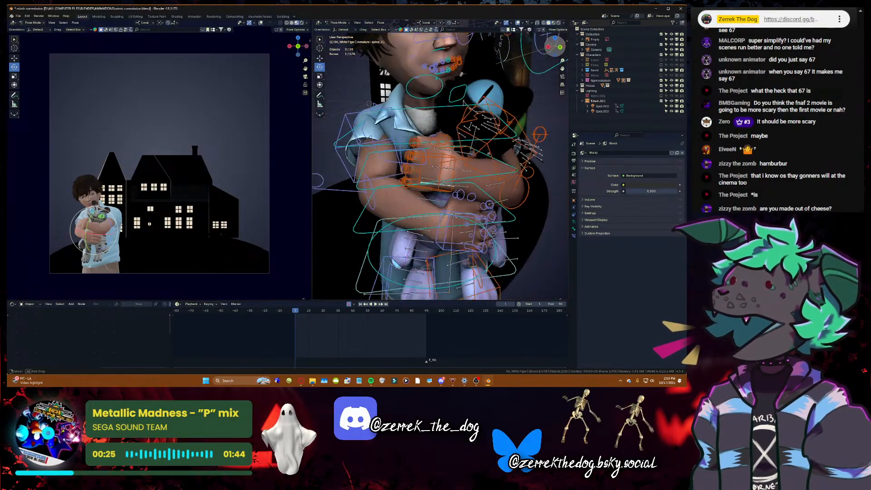
- Try linking the boy's upper hand bone and the tiger's spine bone with a Child Of constraint, and test the link with a small rotation
left_click_drag(554, 46, 550, 50)
left_click(434, 172)
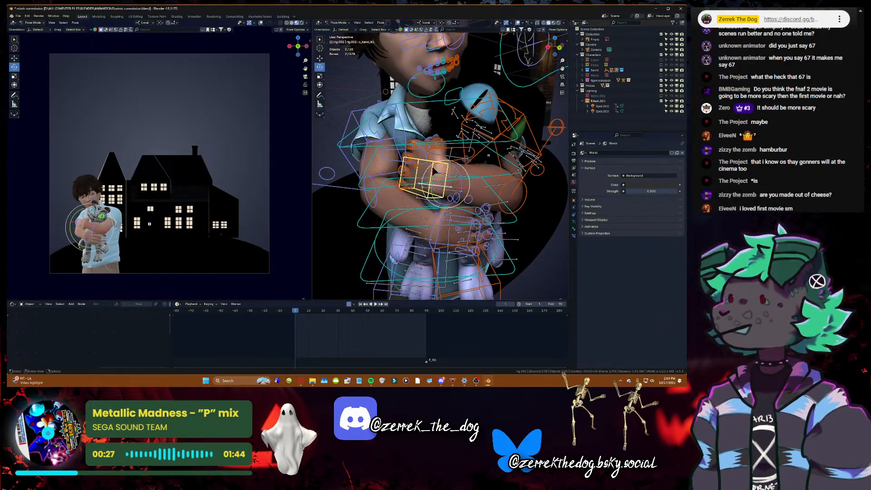
key("ctrl+shift+c")
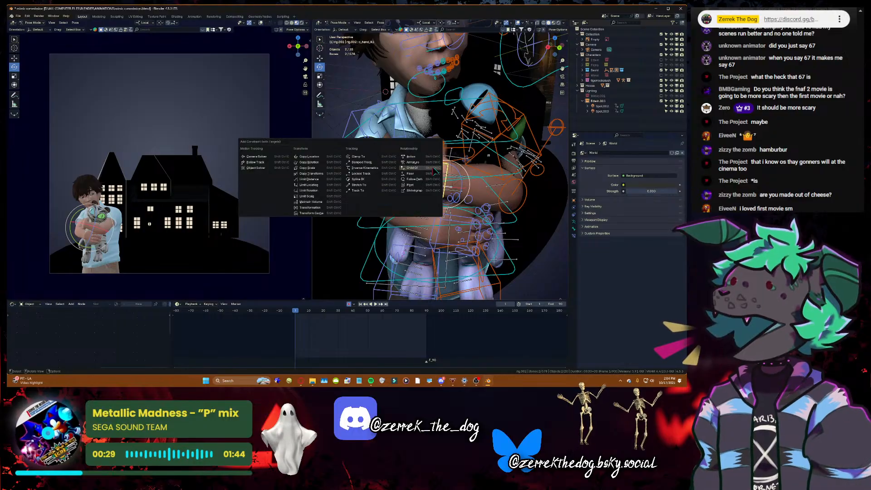
left_click(438, 172)
left_click_drag(558, 43, 542, 45)
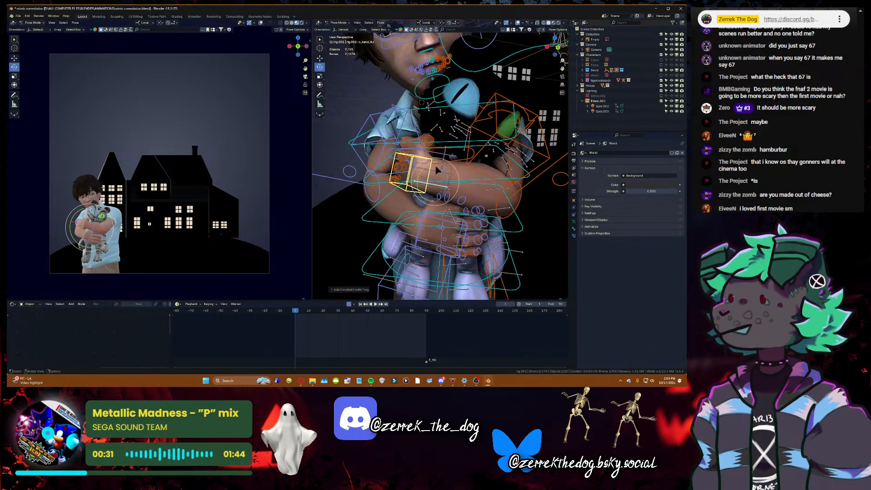
left_click_drag(437, 176, 438, 177)
key("ctrl+z")
key("ctrl+z")
key("ctrl+z")
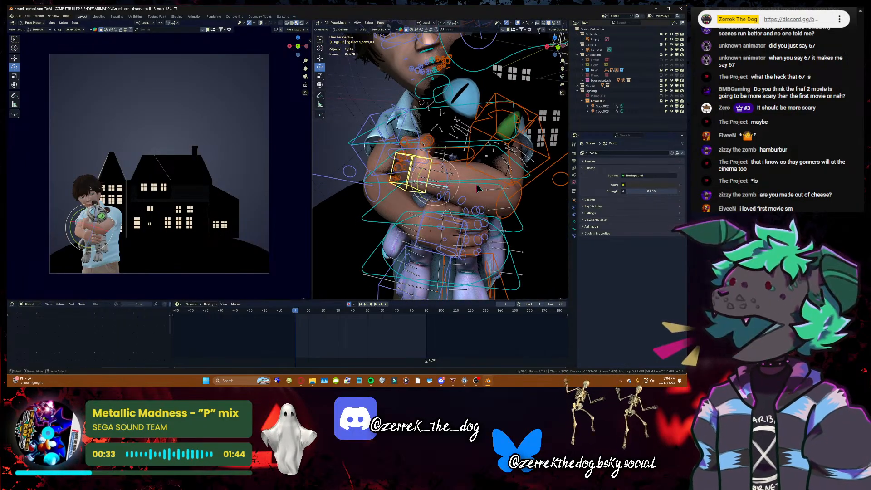
- Try the hand-to-tiger constraint again, testing it by rotating the tiger's spine bone and the boy's hand bone
left_click(426, 176, "shift")
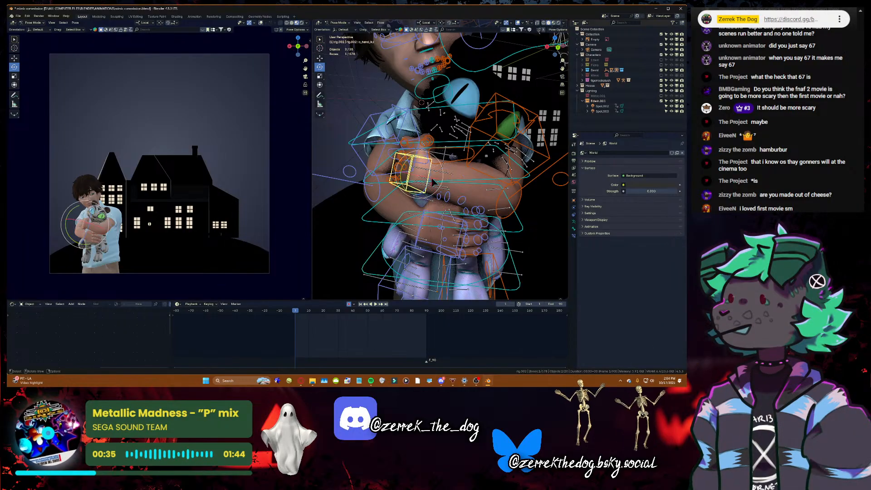
key("ctrl+shift+c")
left_click(439, 186)
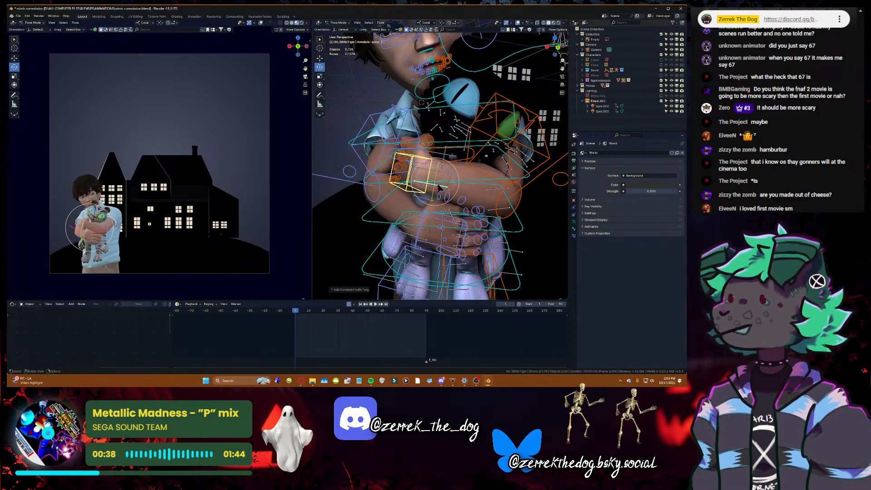
left_click(440, 185)
left_click_drag(445, 187, 456, 193)
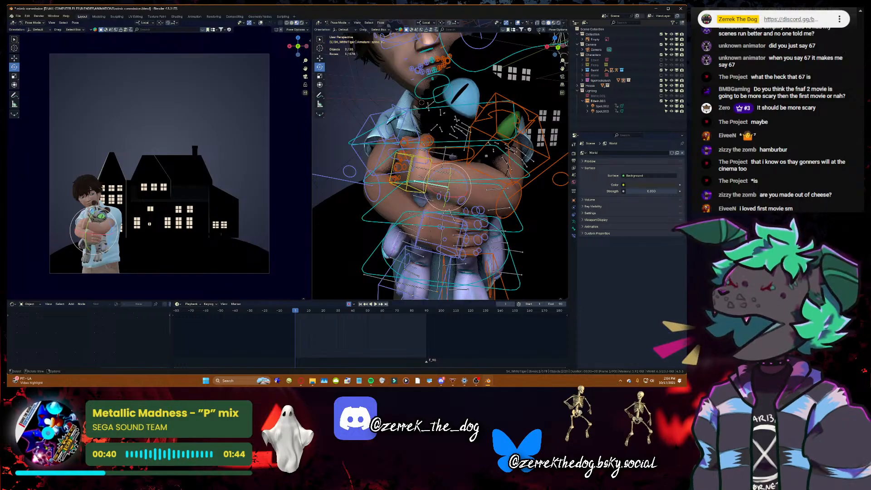
left_click(437, 175)
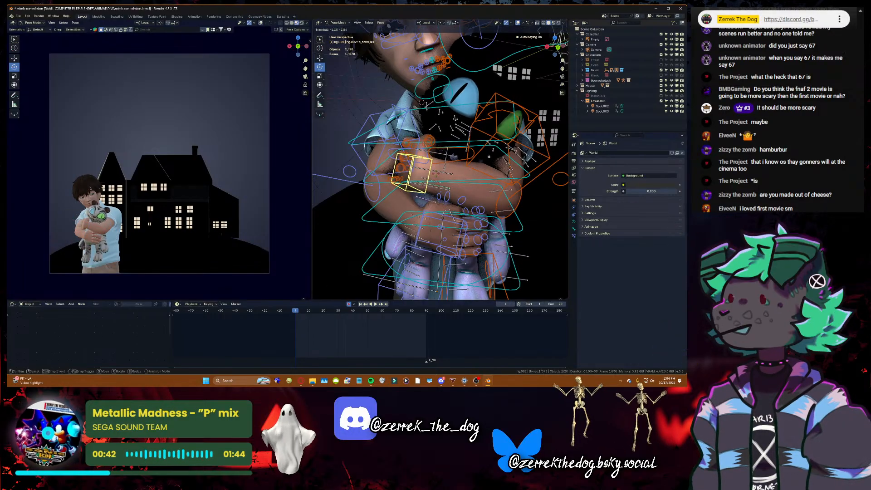
left_click(437, 178, "shift")
key("ctrl+z")
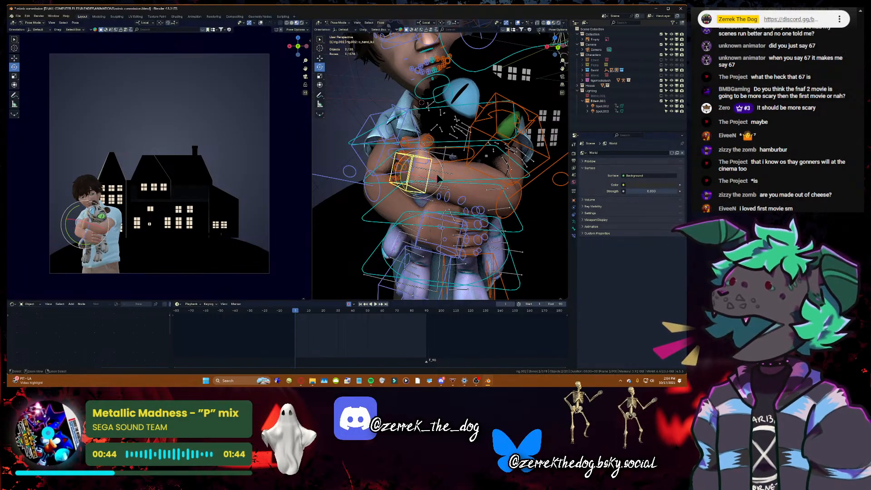
left_click(436, 181, "shift")
key("ctrl+z")
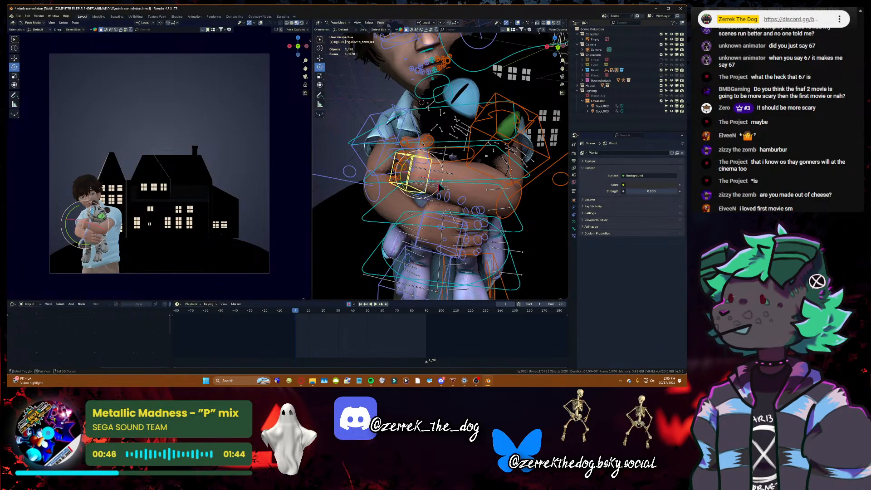
- Try re-adding the constraint between the two selected bones and rotate the tiger's spine bone to check it
left_click(437, 182, "shift")
key("ctrl+shift+c")
left_click(440, 186)
left_click(440, 186)
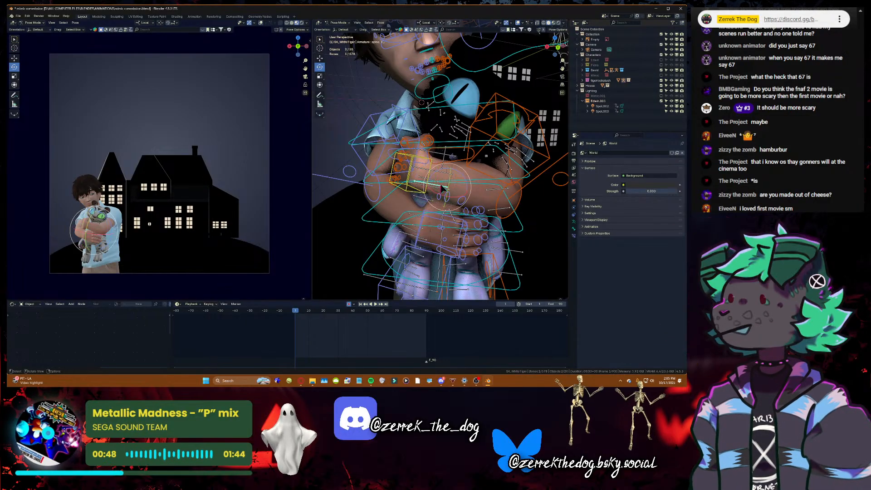
left_click_drag(444, 185, 455, 184)
key("ctrl+z")
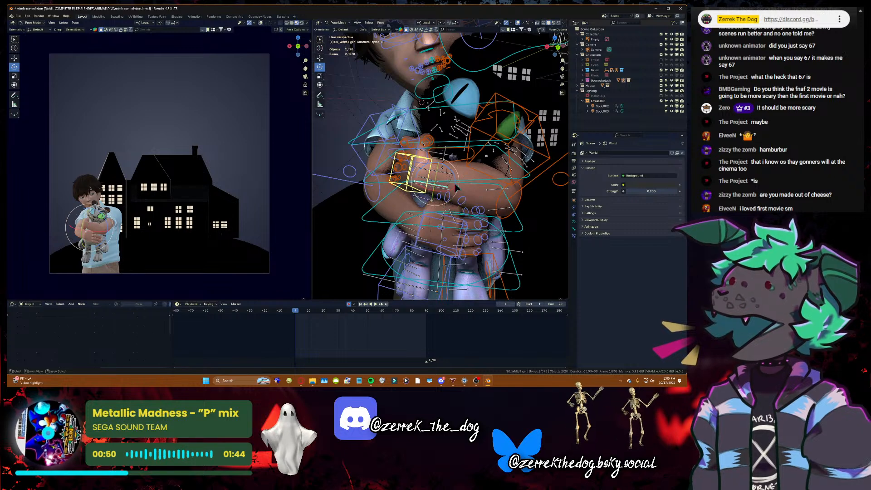
- Make the boy's hand the active bone, constrain it to the tiger's spine bone, and save the file
left_click(428, 183, "shift")
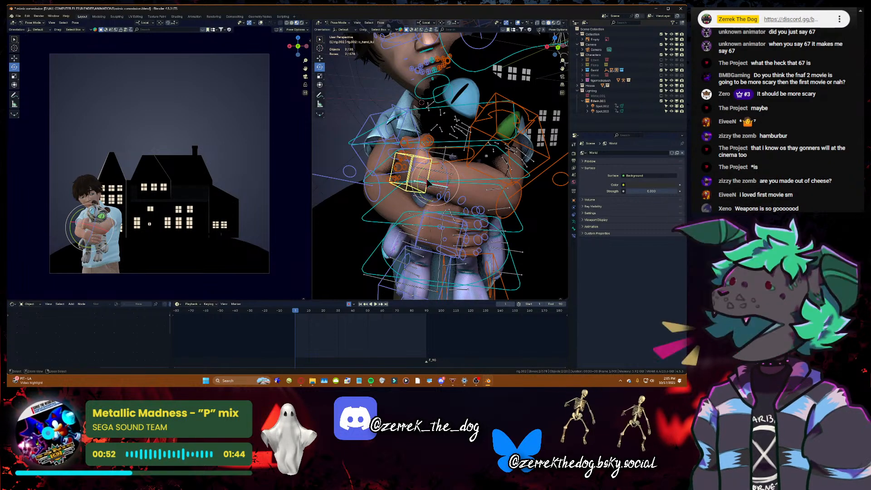
key("ctrl+shift+c")
left_click(429, 183)
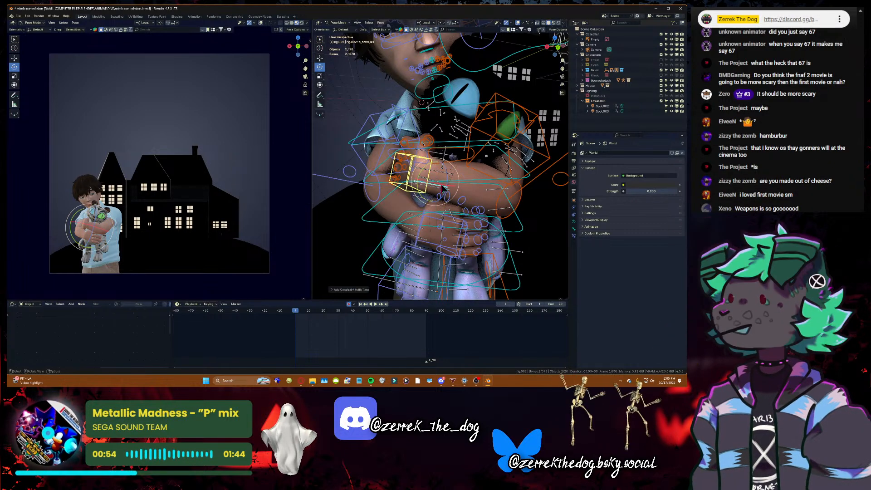
left_click(446, 187)
left_click_drag(447, 187, 448, 188)
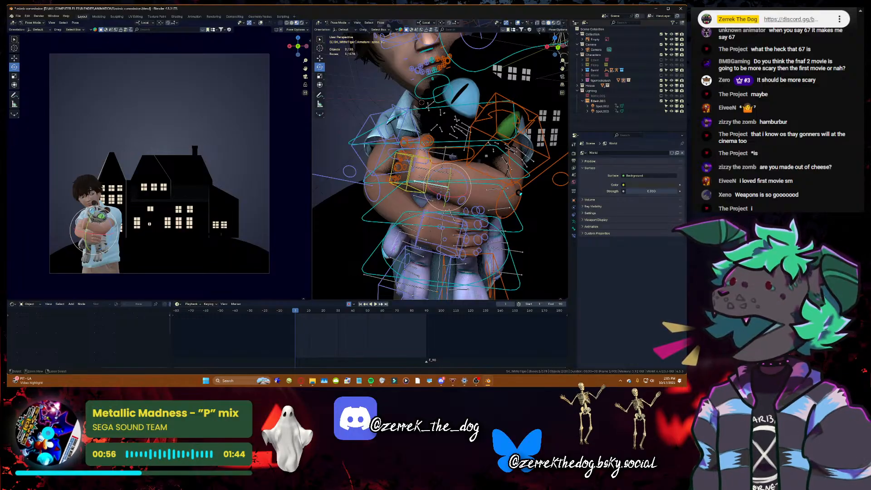
key("ctrl+s")
- Test the attachment by rotating the boy's root master bone from the side without keeping the rotation, and save the file
key("shift+grave")
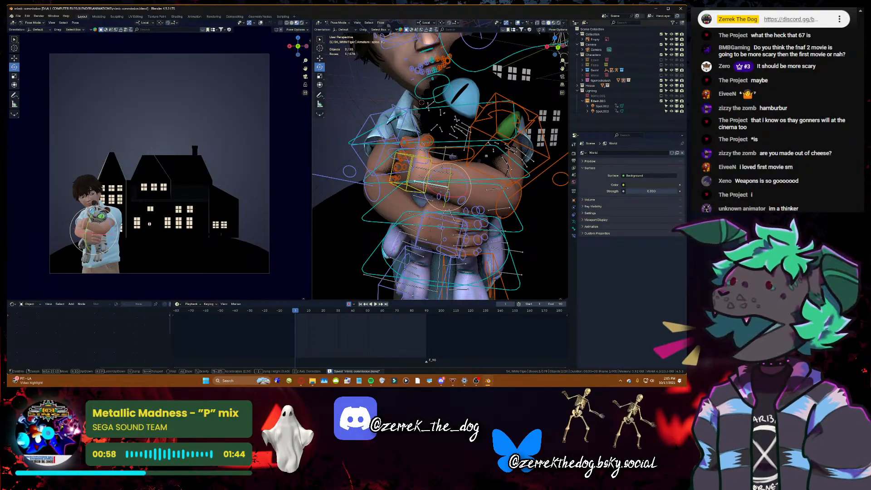
key("d")
key("w")
left_click(505, 221)
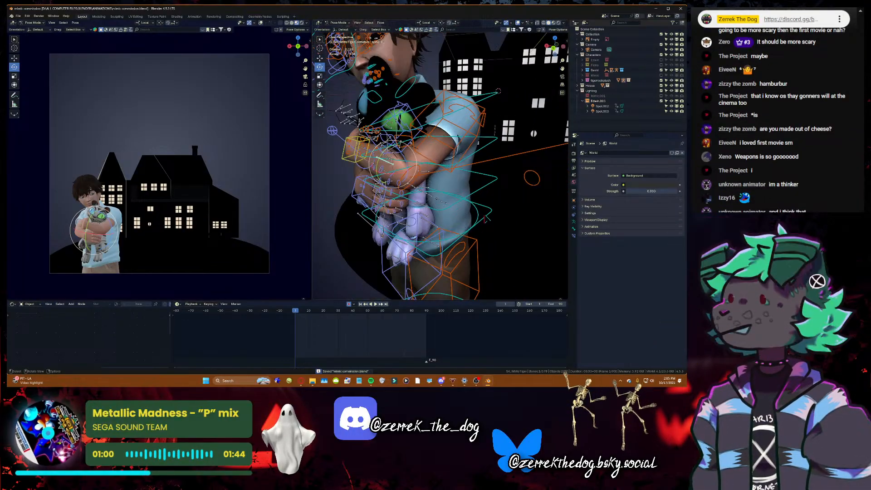
left_click(484, 217)
left_click_drag(435, 220, 439, 222)
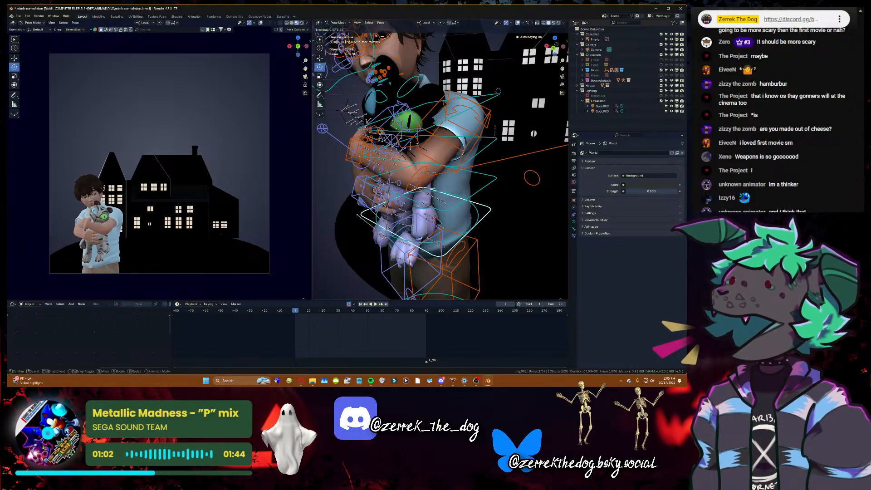
key("ctrl+s")
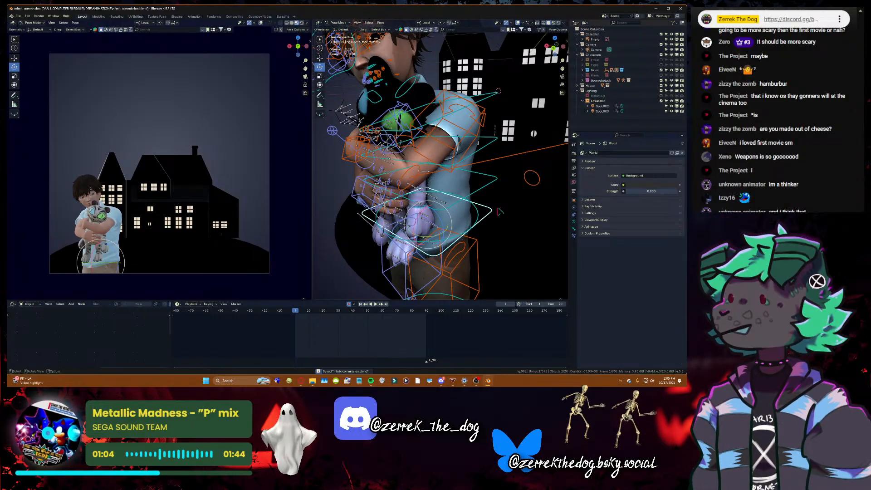
- Switch to Discord, post "WAAAZAAAAAAAAP" in the general channel, and return to Blender
left_click(442, 381)
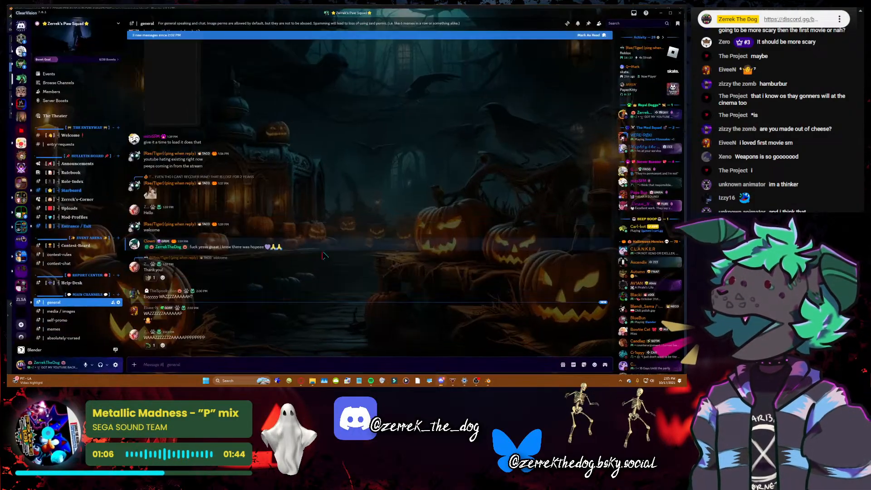
scroll(86, 191, "down", 3)
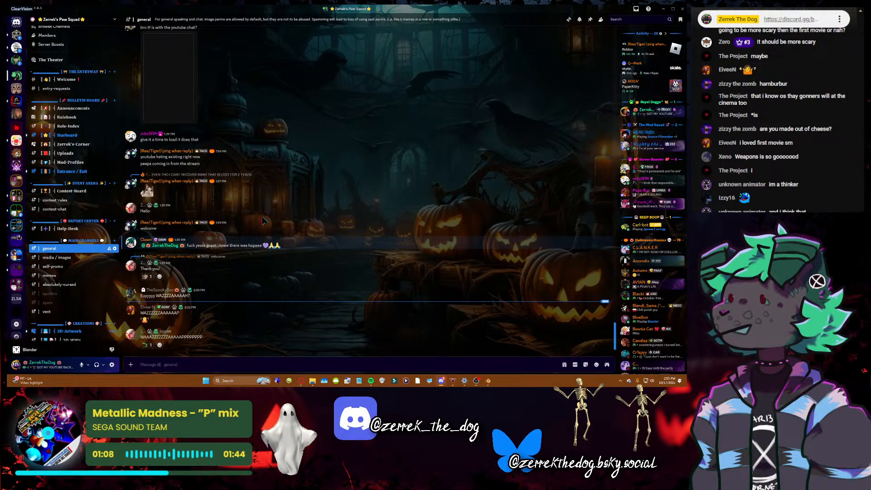
key("Caps_Lock")
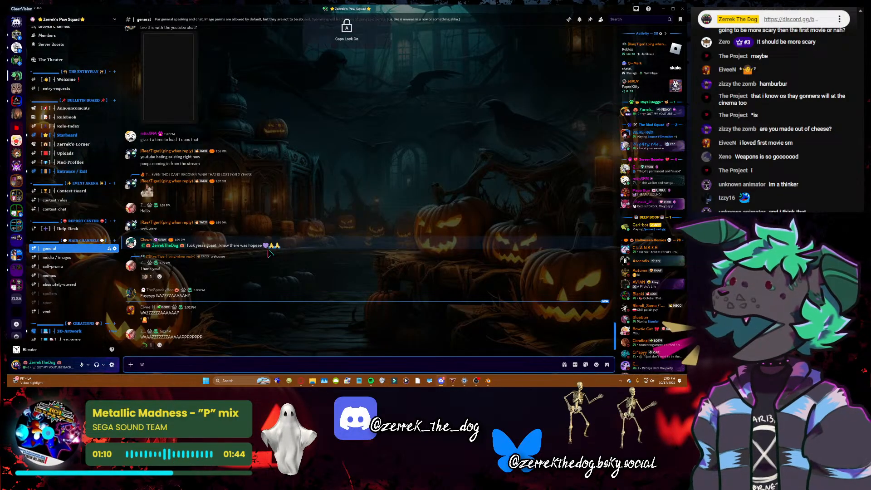
type("WAAAZAAAAAAAAP")
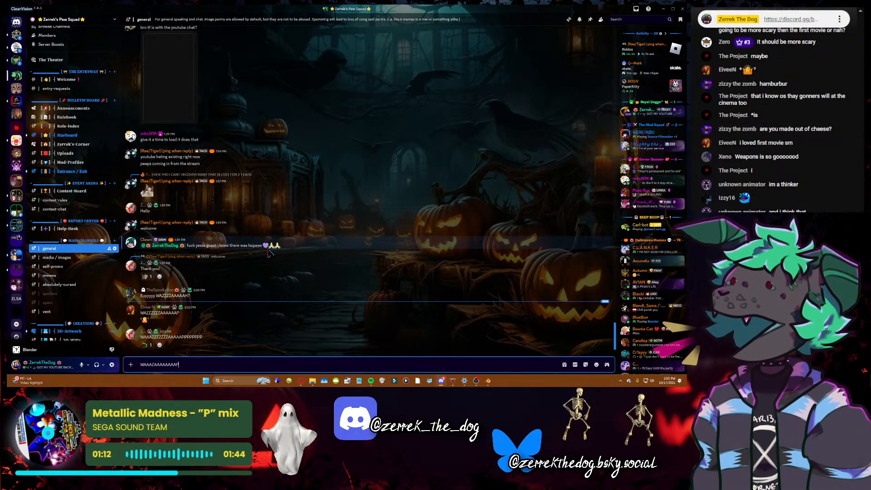
key("Return")
key("Caps_Lock")
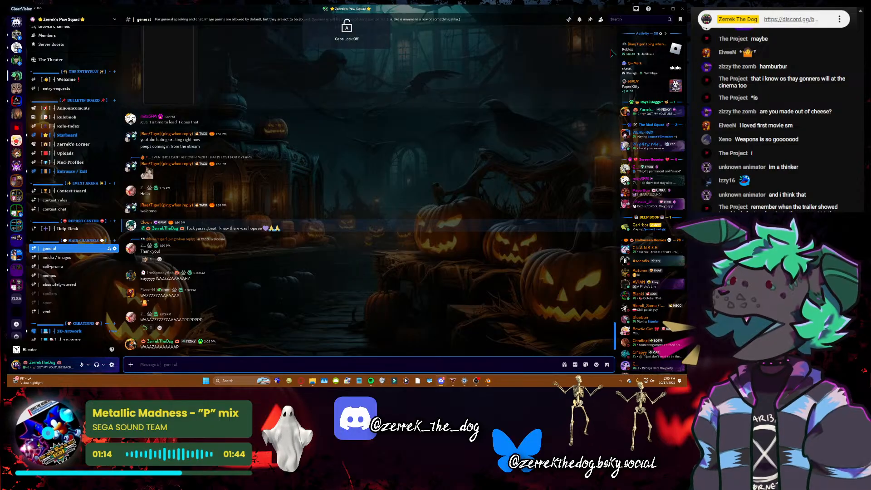
left_click(665, 9)
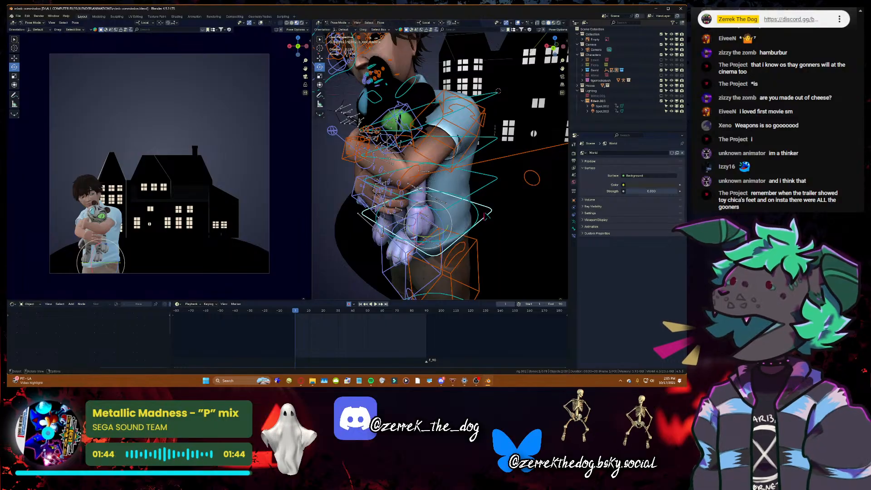
- Check the hugging pose from the front and side, and save the scene file
key("shift+grave")
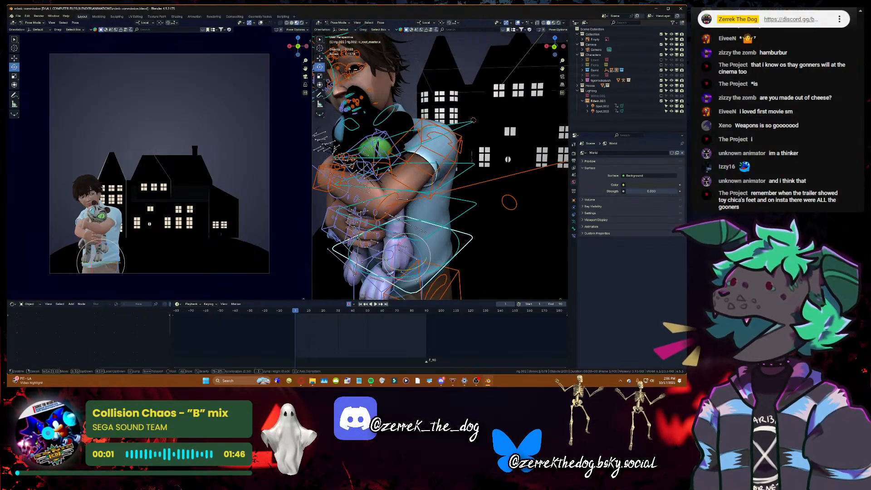
key("s")
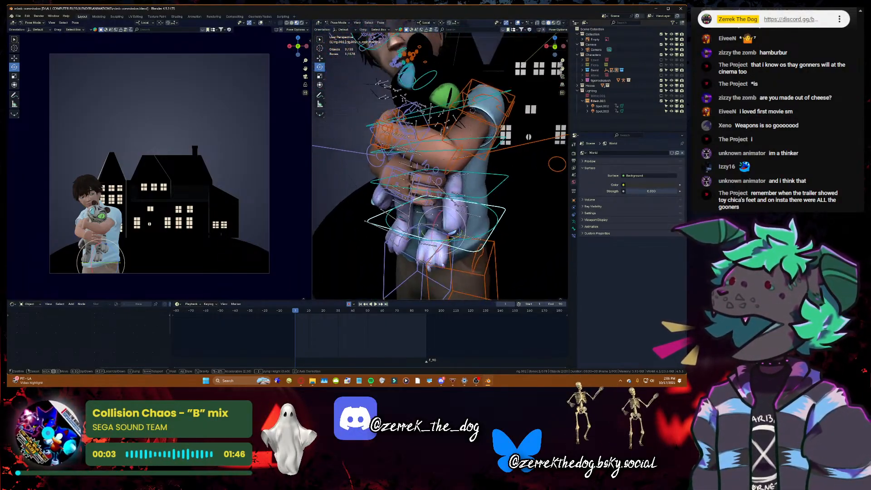
key("w")
key("w")
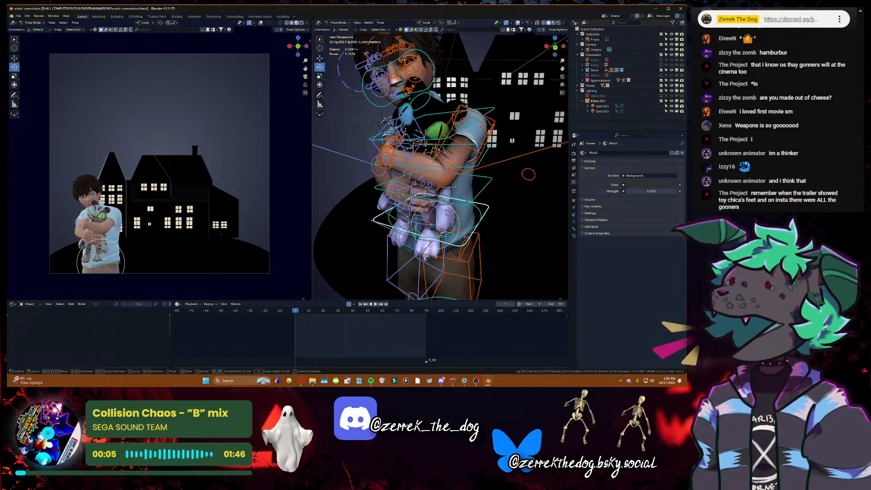
left_click(382, 169)
key("ctrl+s")
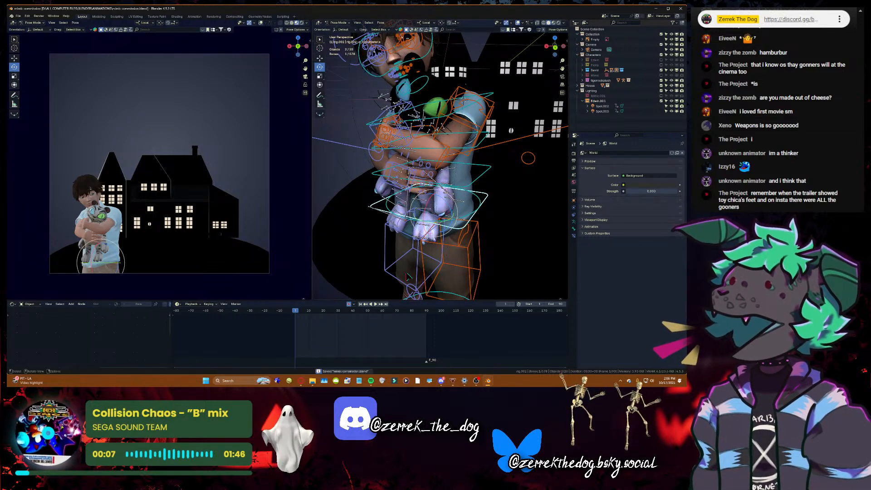
- Select all bones of the posed rigs and keyframe the pose at the first frame and at frame 90
key("a")
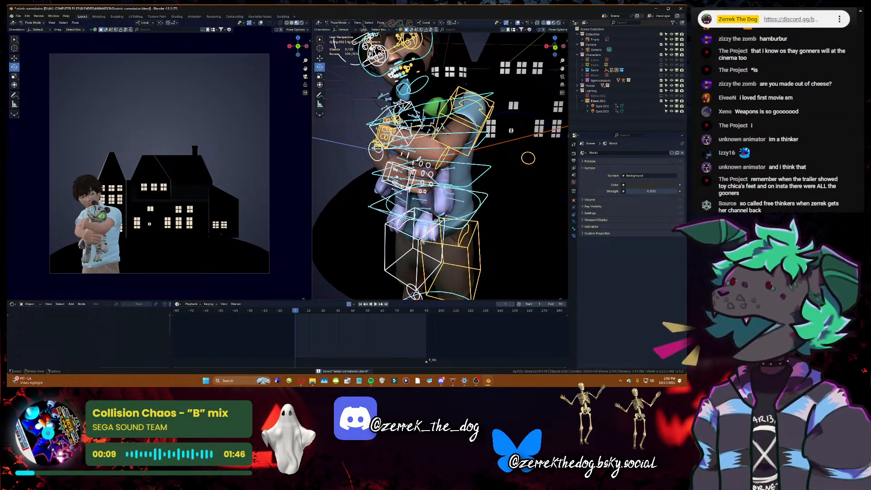
left_click(386, 304)
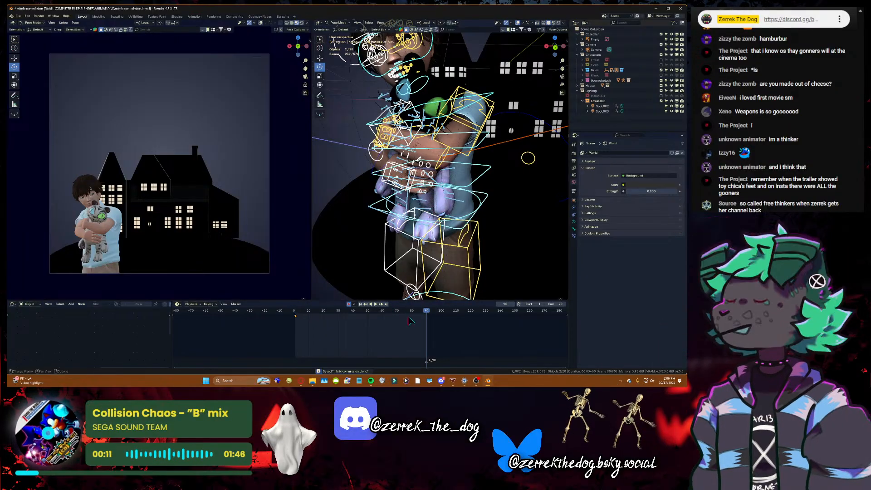
key("i")
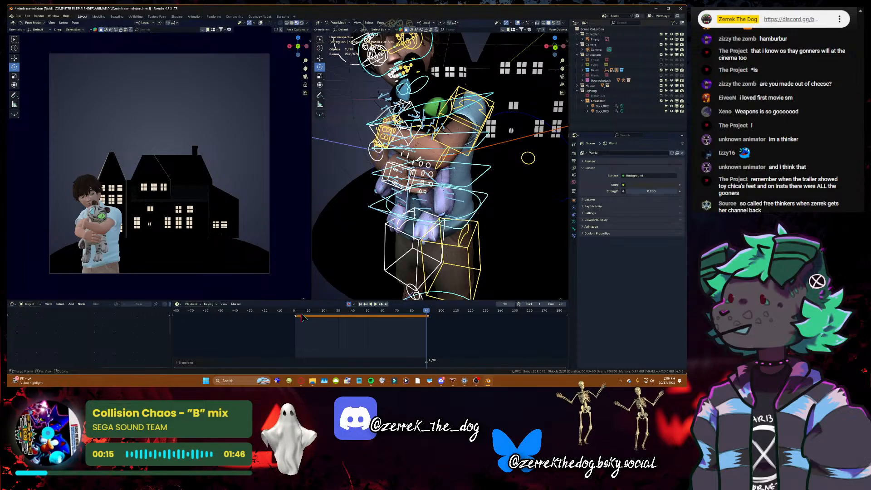
- Try rotating the boy's root master bone after briefly playing the animation from the first frame, and undo the rotation
left_click(361, 304)
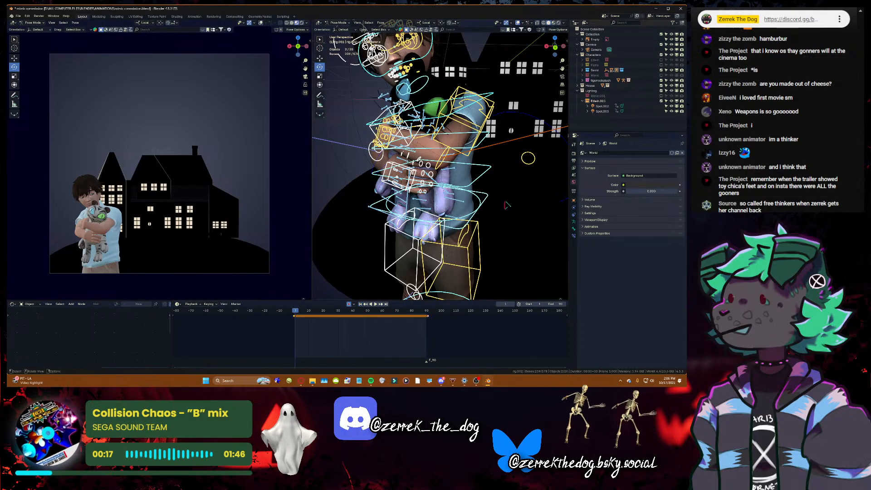
left_click(487, 208)
key("space")
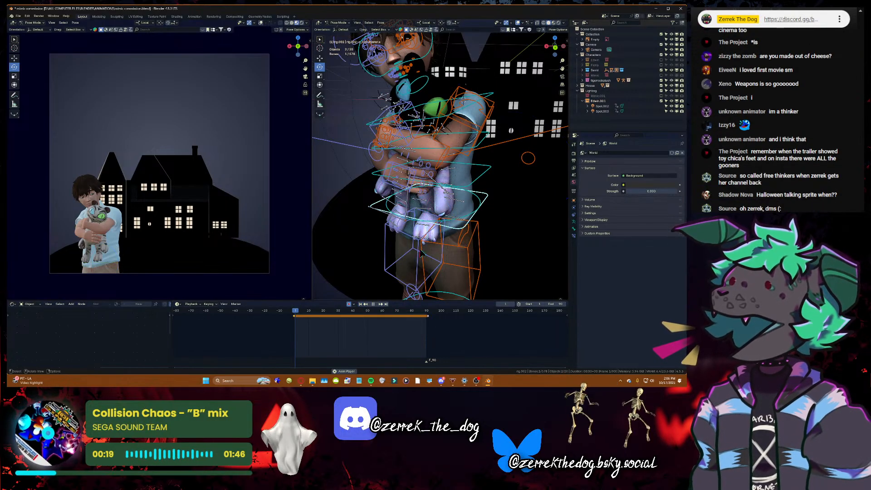
key("space")
key("r")
key("r")
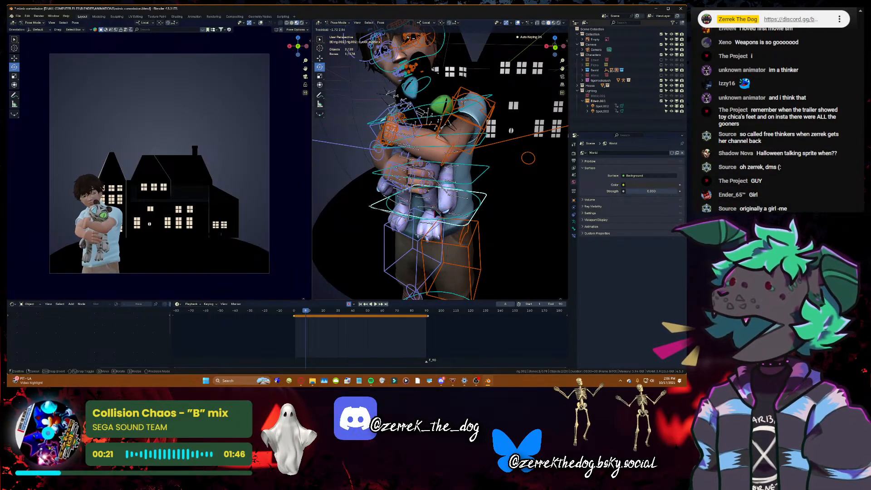
left_click(436, 213)
key("ctrl+z")
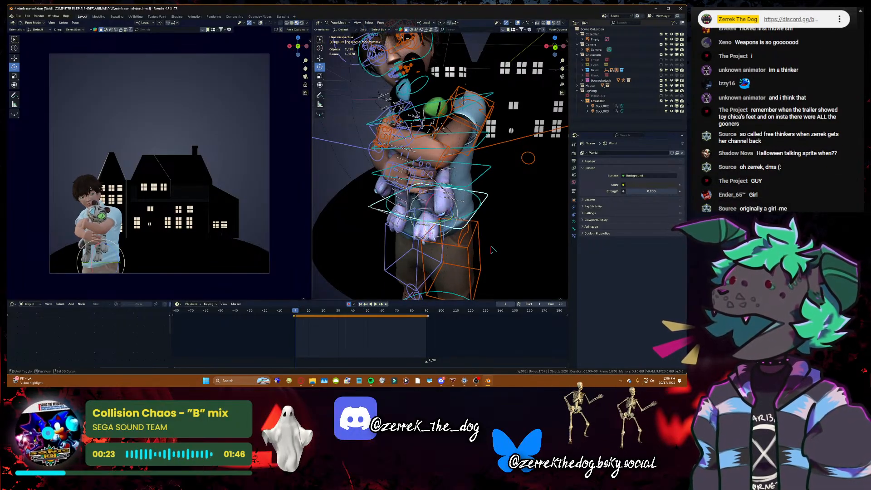
- Check the hug up close, save the scene file, and play the animation briefly
key("shift+grave")
key("w")
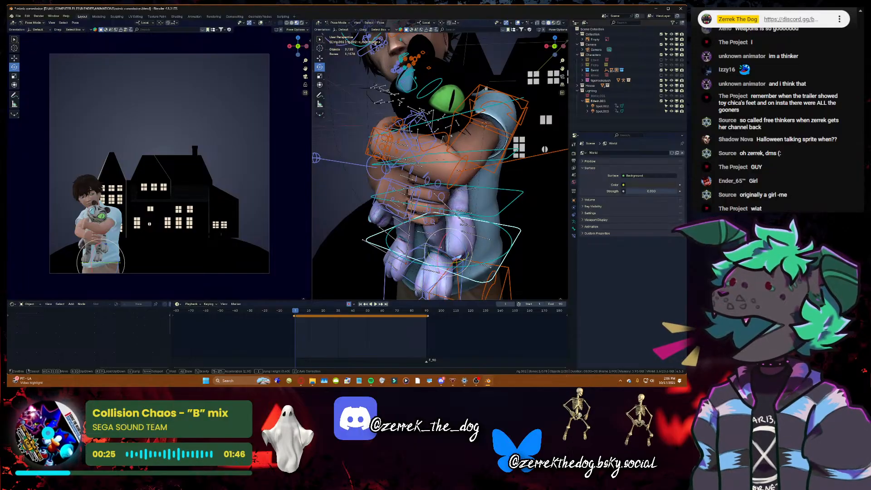
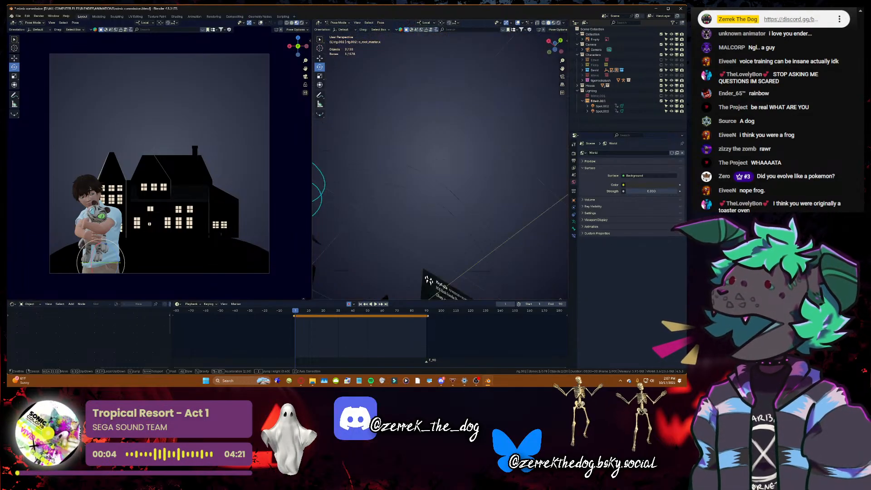
key("s")
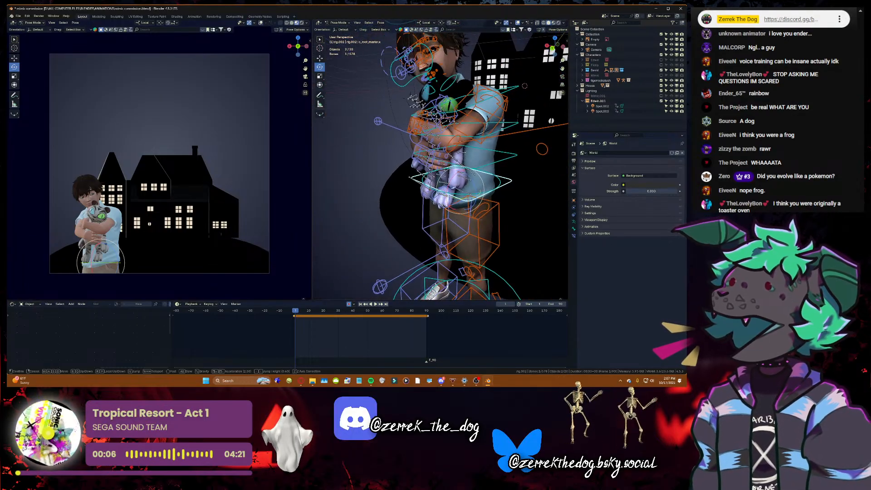
key("w")
left_click(493, 249)
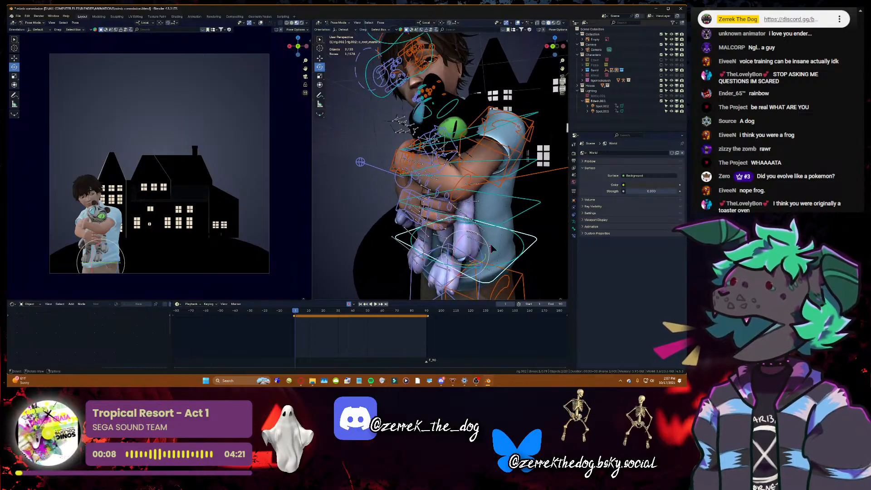
key("ctrl+s")
key("space")
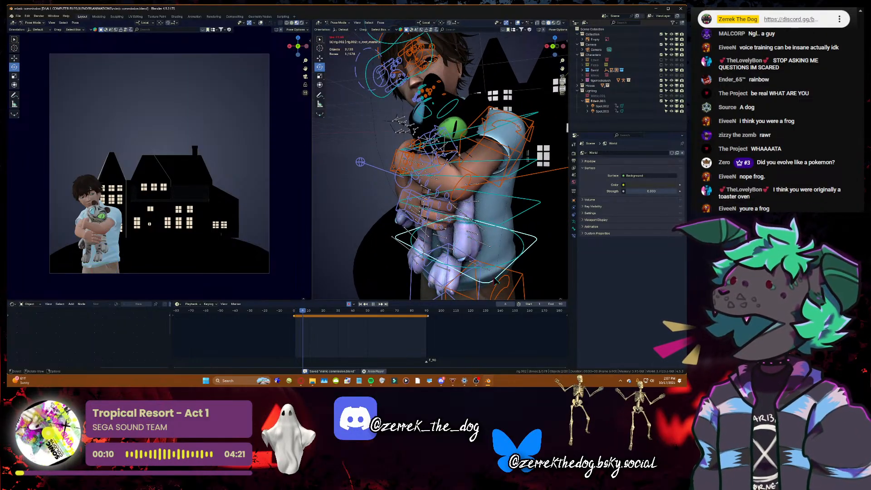
key("space")
- Select the tiger's pelvis bone behind the boy's hand and save the scene file
key("shift+grave")
key("w")
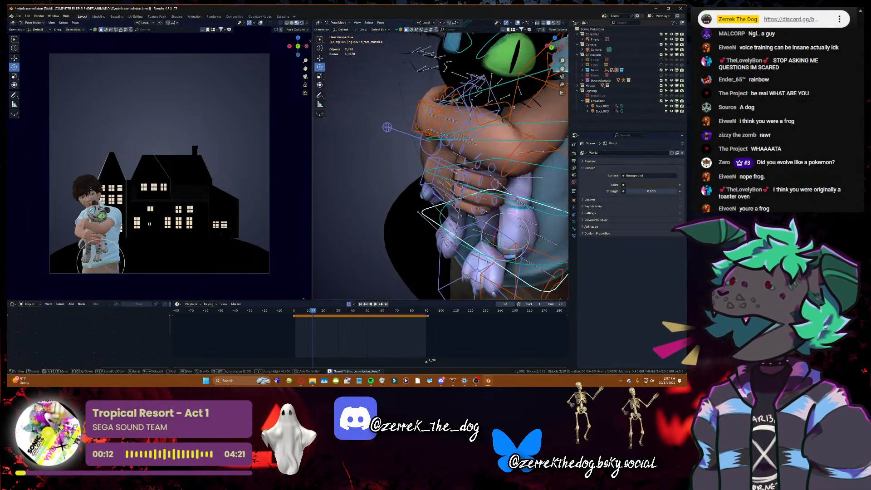
left_click(416, 159)
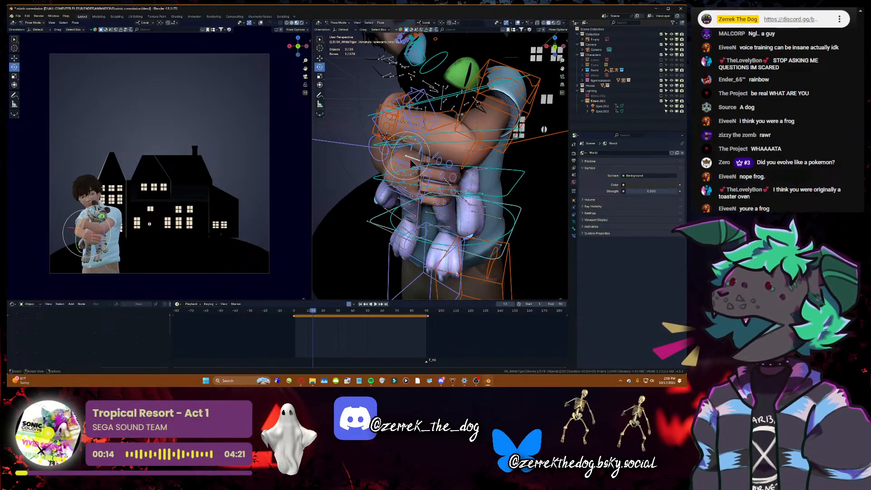
left_click(422, 175)
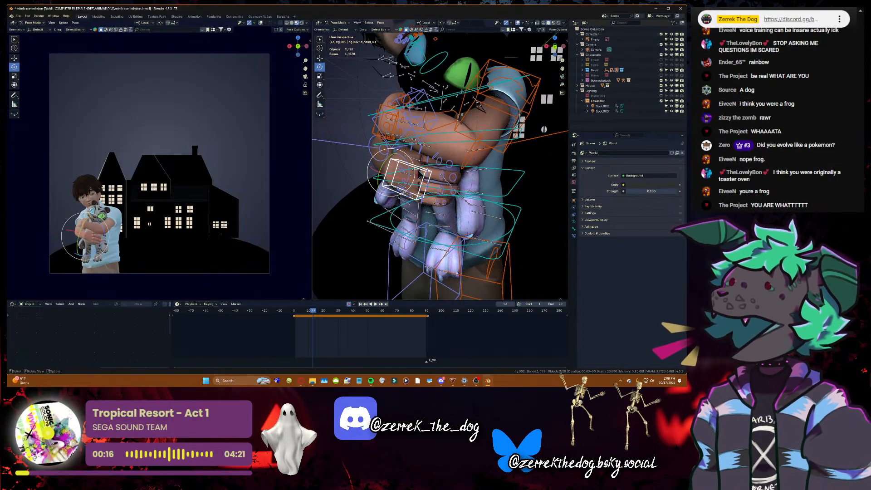
left_click(420, 173)
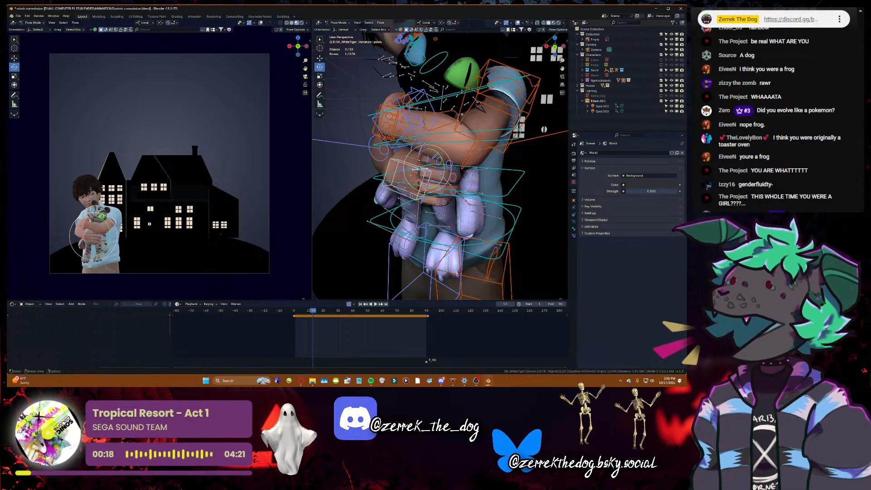
key("ctrl+s")
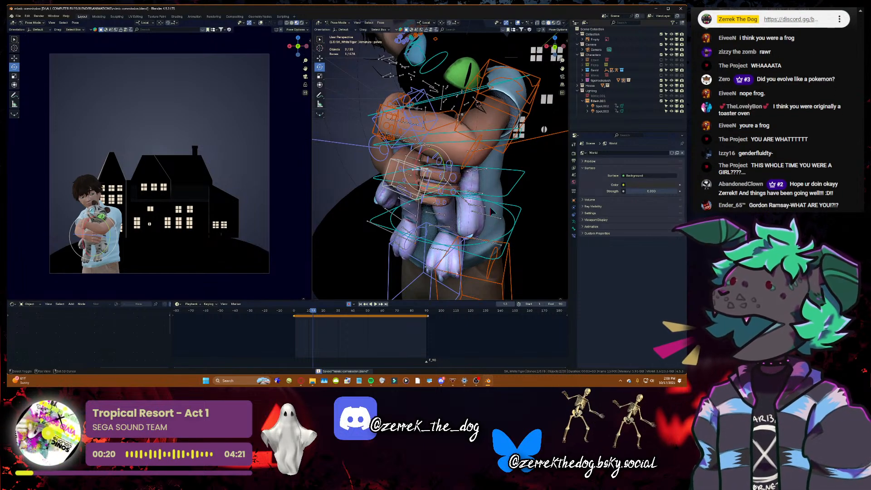
- Try to add a Child Of constraint between the tiger's pelvis bone and the boy's hand bone, and undo it
key("shift+grave")
key("w")
key("s")
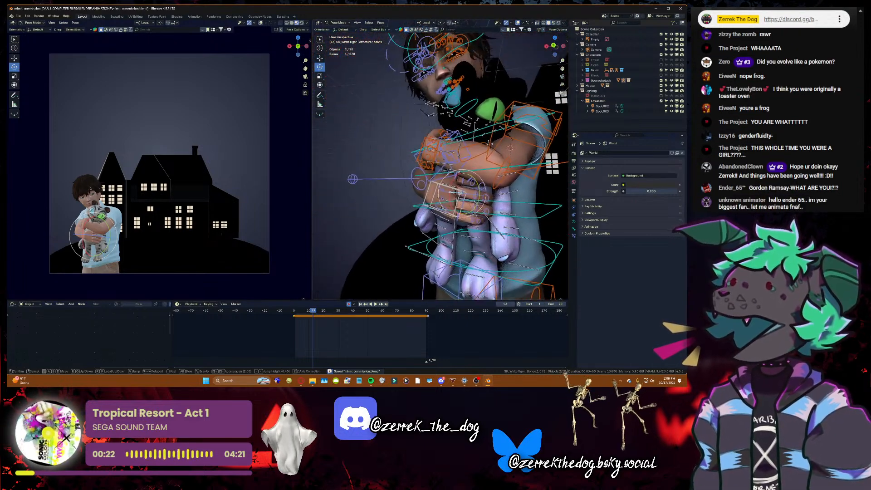
key("w")
key("w")
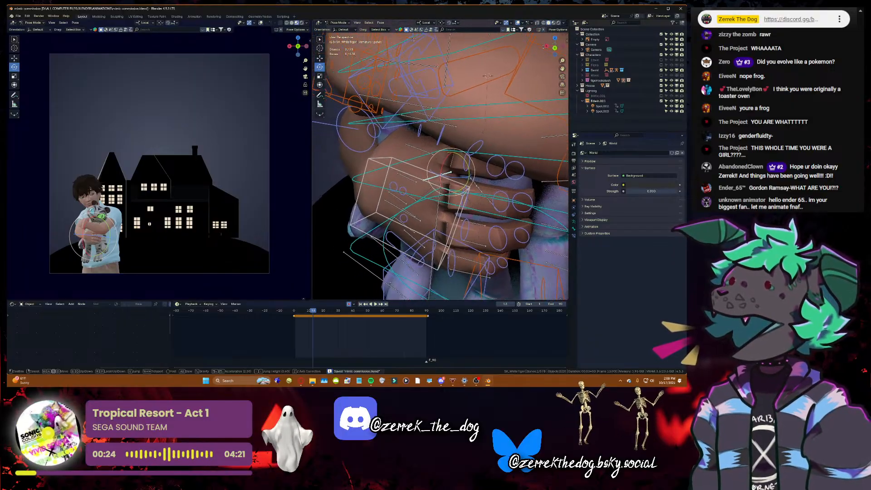
key("s")
key("w")
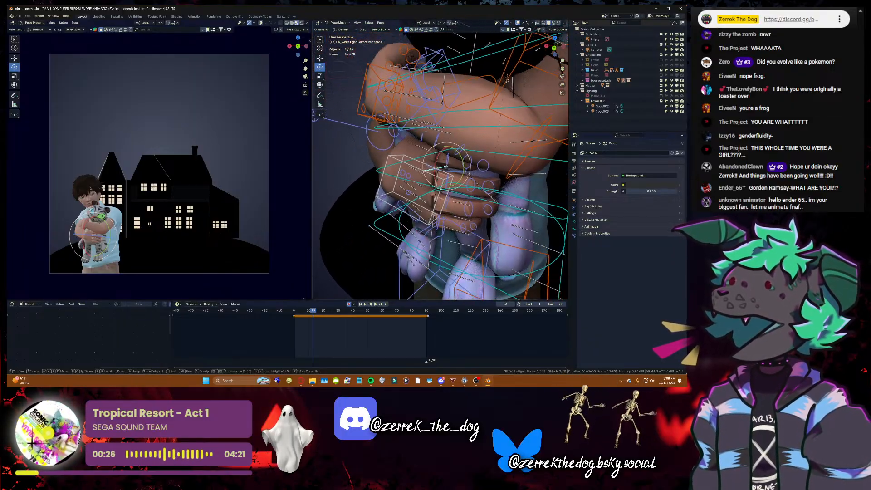
left_click(440, 166)
left_click(433, 211)
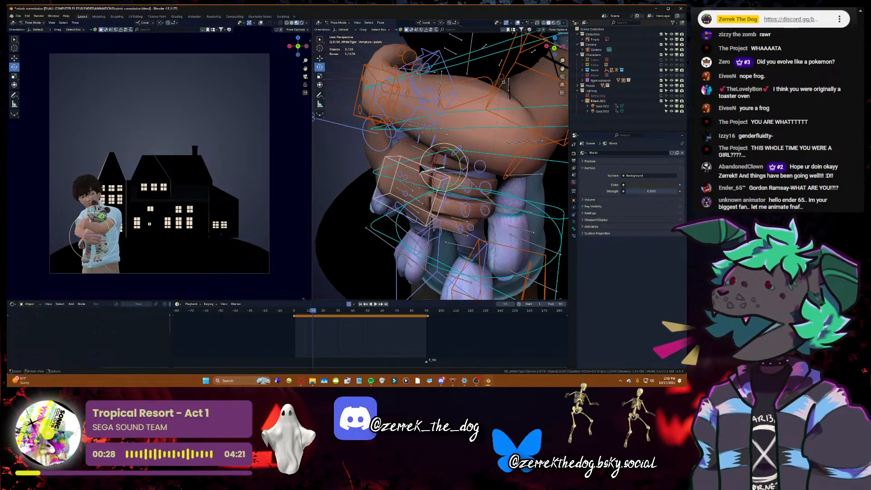
left_click(438, 169, "shift")
key("ctrl+shift+c")
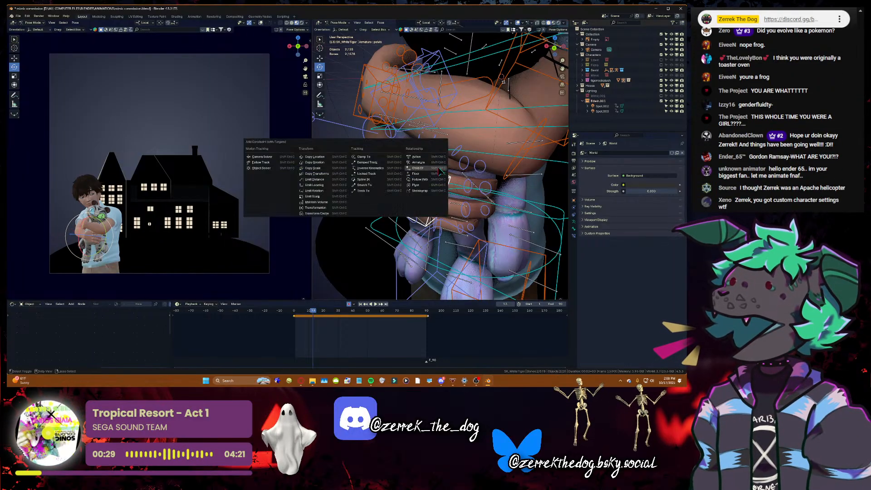
left_click(437, 168)
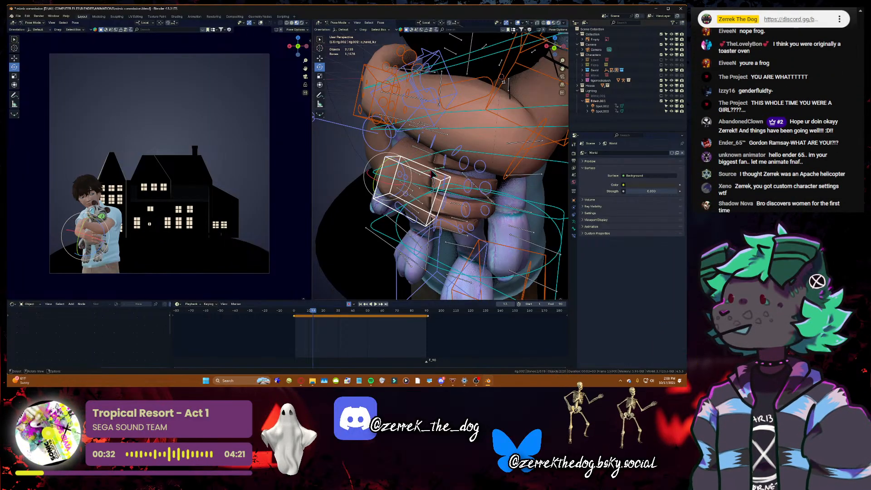
left_click(439, 170)
key("ctrl+z")
key("ctrl+z")
key("ctrl+z")
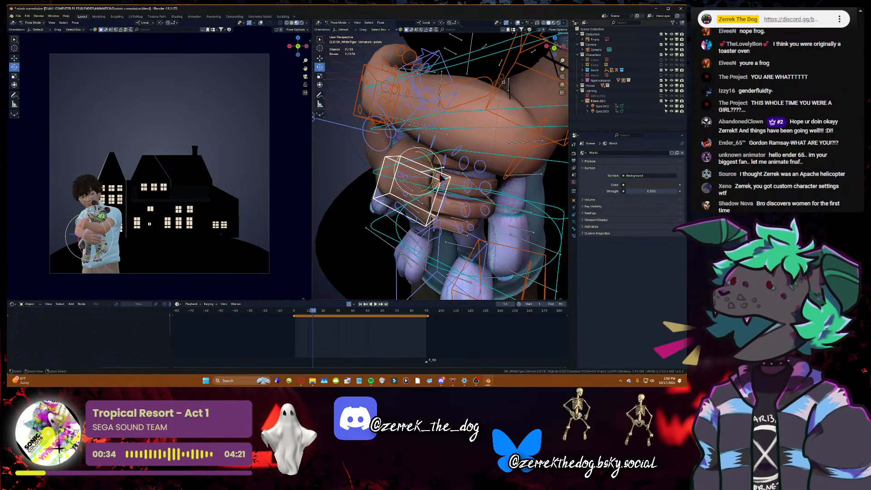
- Add a Child Of constraint to the boy's hand bone with the tiger's pelvis bone as its target
left_click(429, 172)
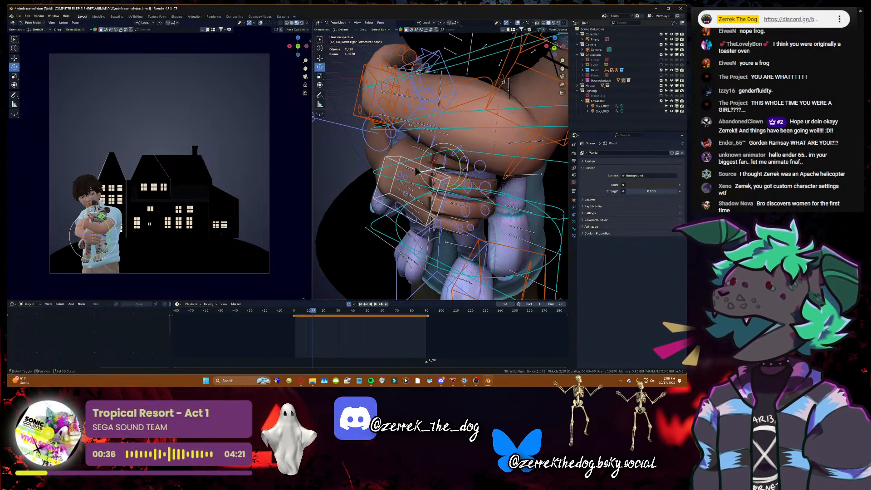
left_click(417, 171, "shift")
key("ctrl+shift+c")
left_click(417, 171)
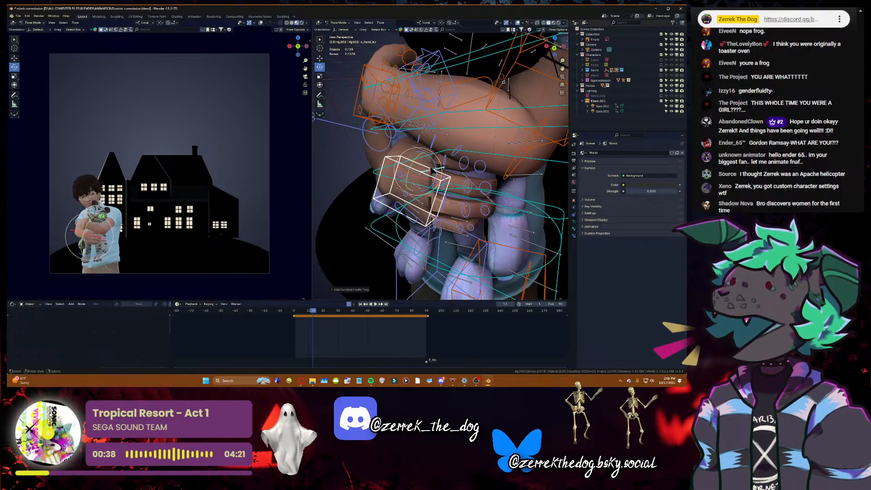
- Test the hand attachment by rotating the tiger's pelvis bone, and save the scene file
left_click(431, 171)
left_click(437, 171)
key("r")
key("r")
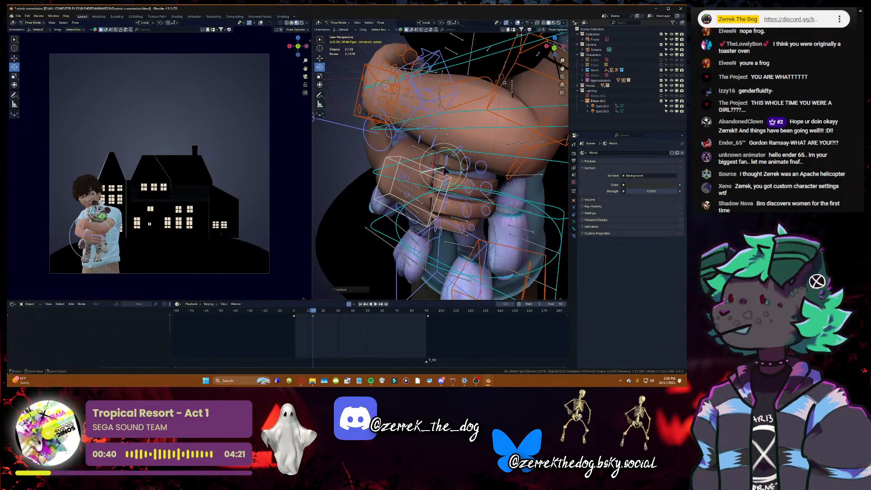
left_click(447, 164)
key("shift+grave")
key("s")
key("Return")
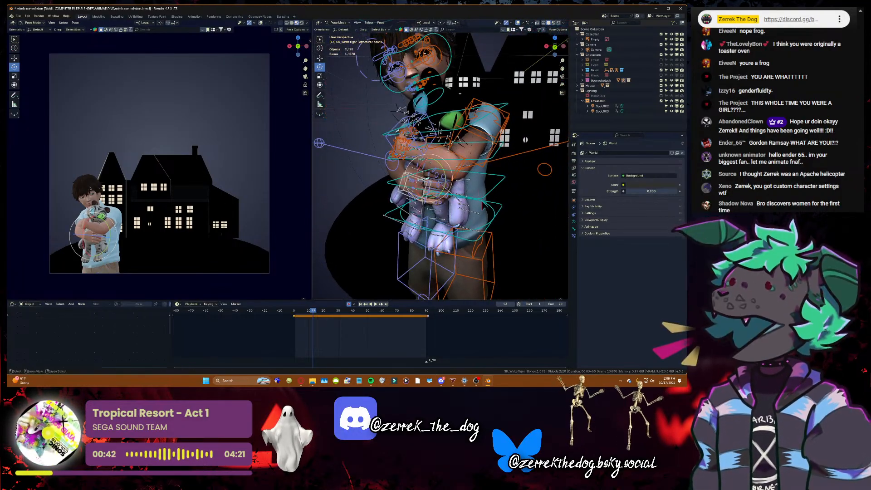
key("ctrl+s")
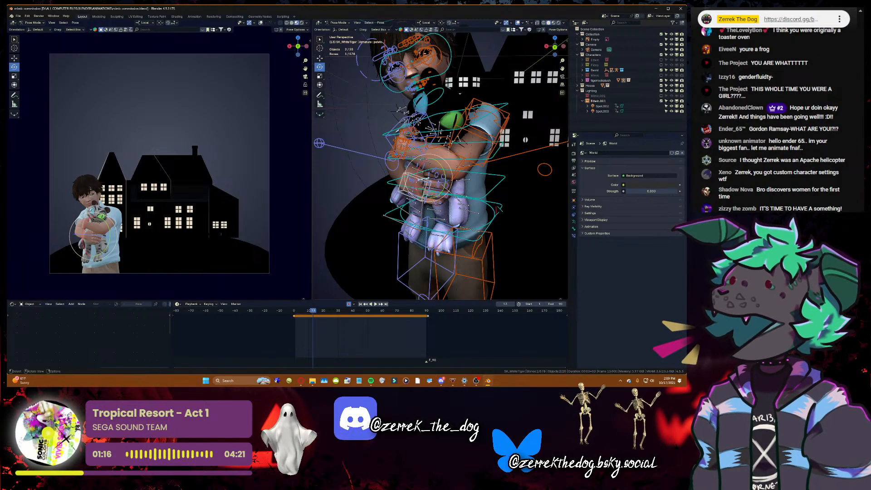
- Examine the boy's arms and hands around the tiger from close up and from farther away
key("shift+grave")
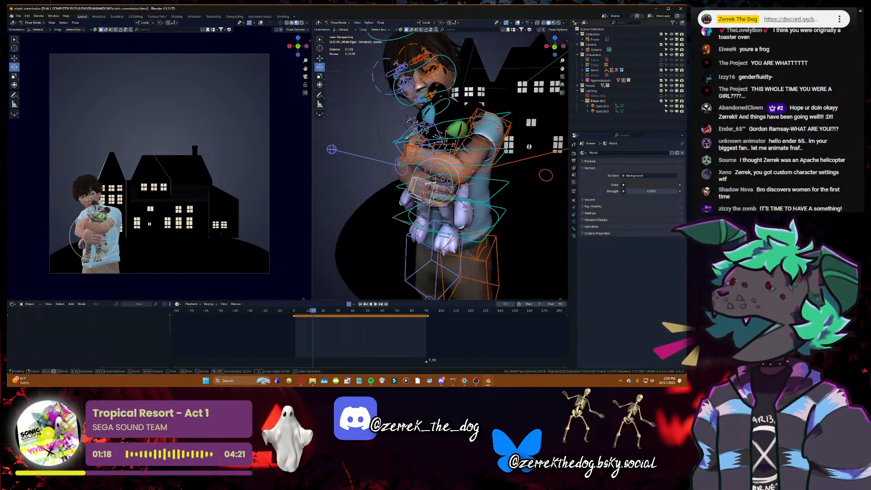
key("s")
key("w")
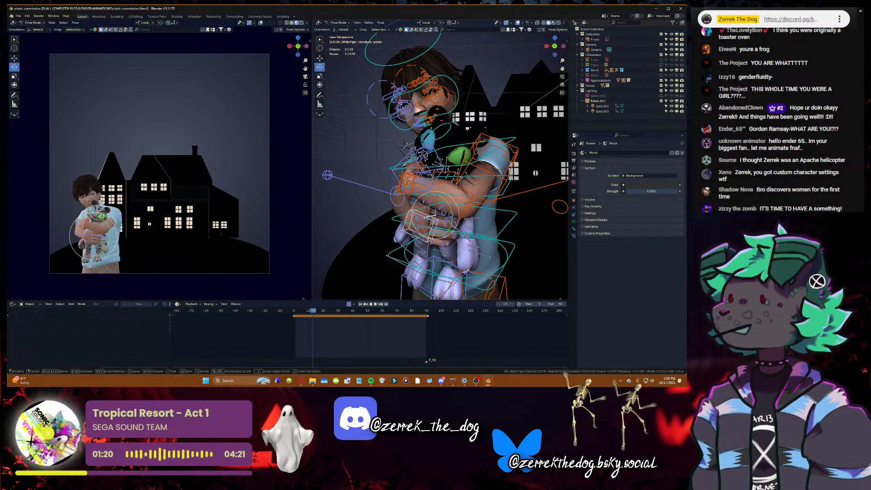
key("w")
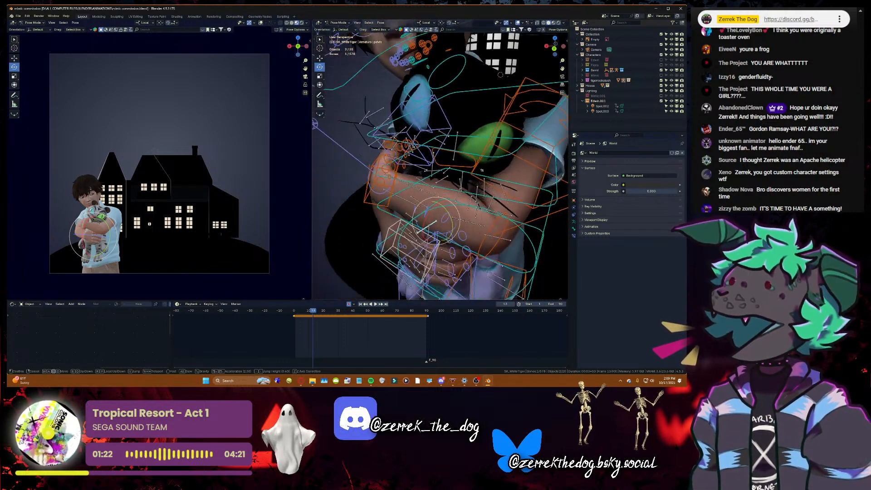
key("s")
key("w")
key("s")
left_click(495, 202)
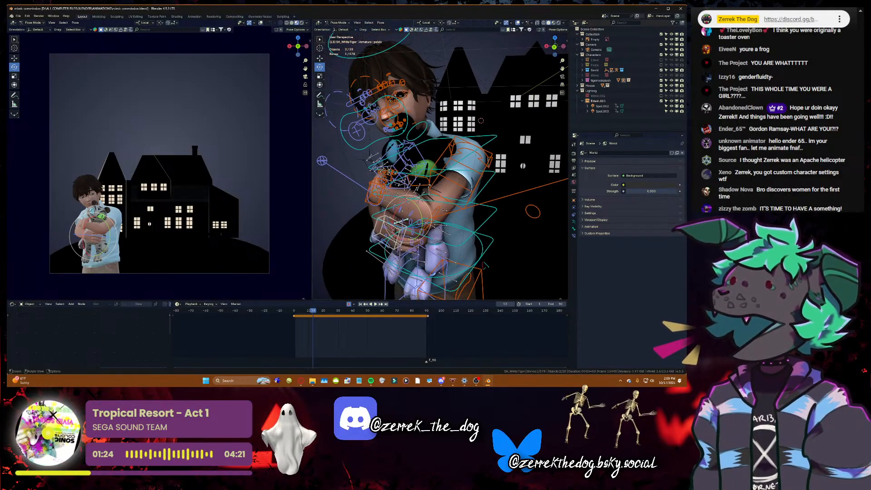
- Select the boy's root master bone, enlarge the timeline's frame range on screen, and save the scene file
left_click(492, 246)
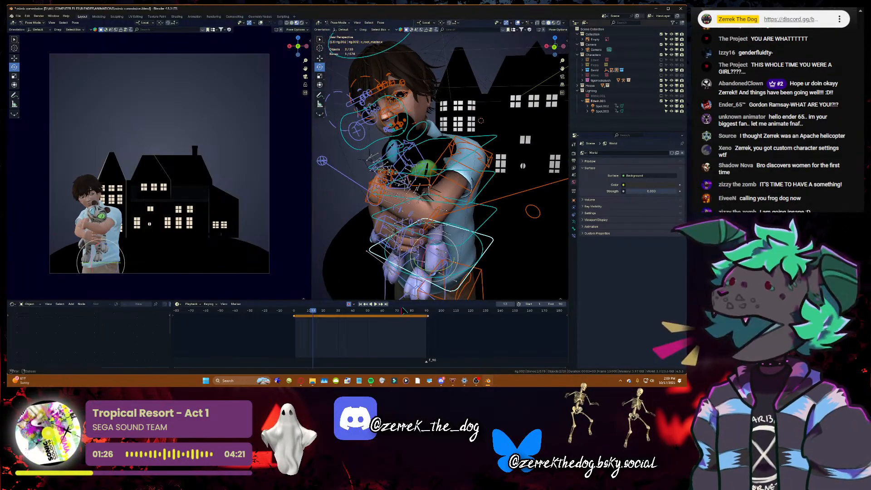
scroll(355, 337, "up", 2)
key("ctrl+s")
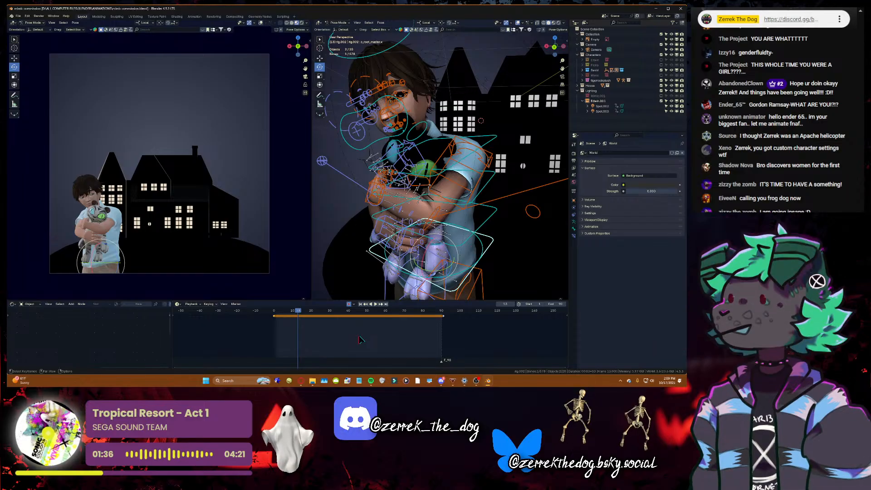
- Switch to Spotify and transfer the music playback from the phone to this computer
mouse_move(373, 381)
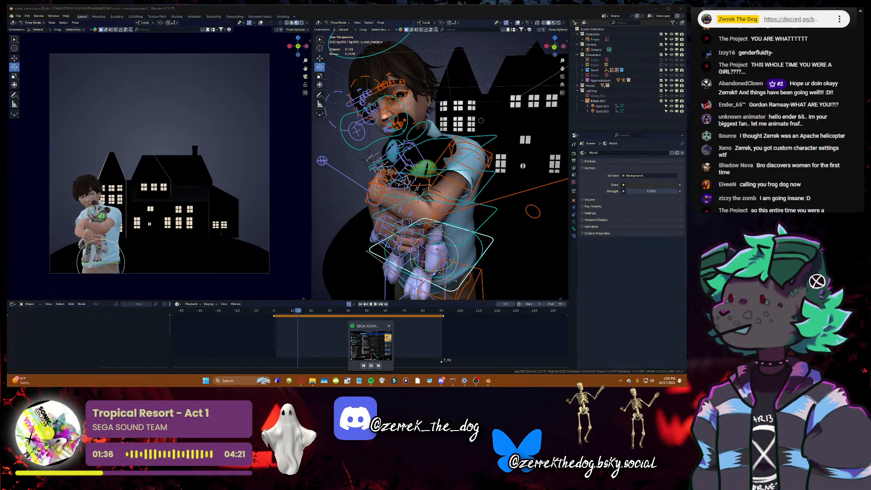
left_click(372, 355)
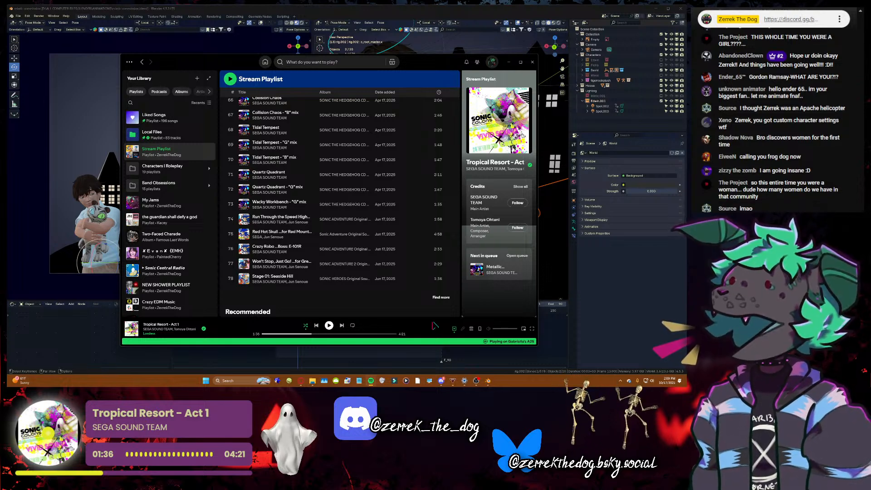
left_click(480, 330)
left_click(491, 156)
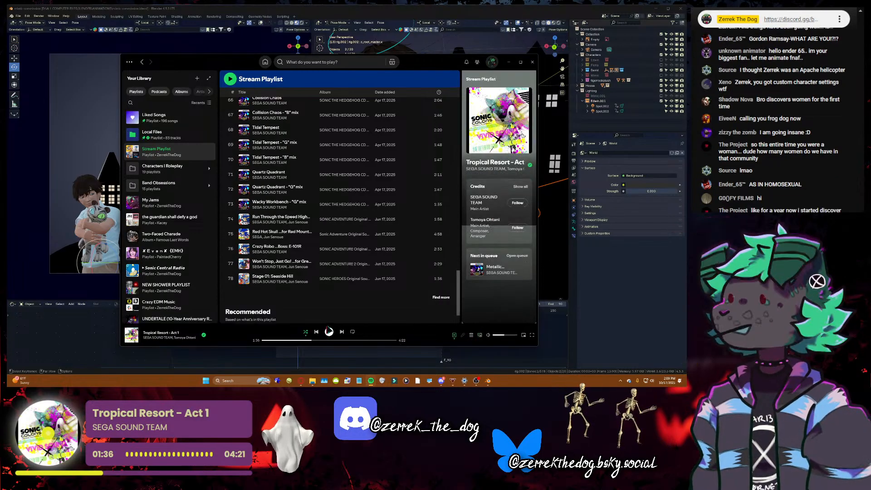
- Return to Blender from Spotify, examine the boy's hips and the tiger's hanging legs up close, and save the scene file
left_click(511, 63)
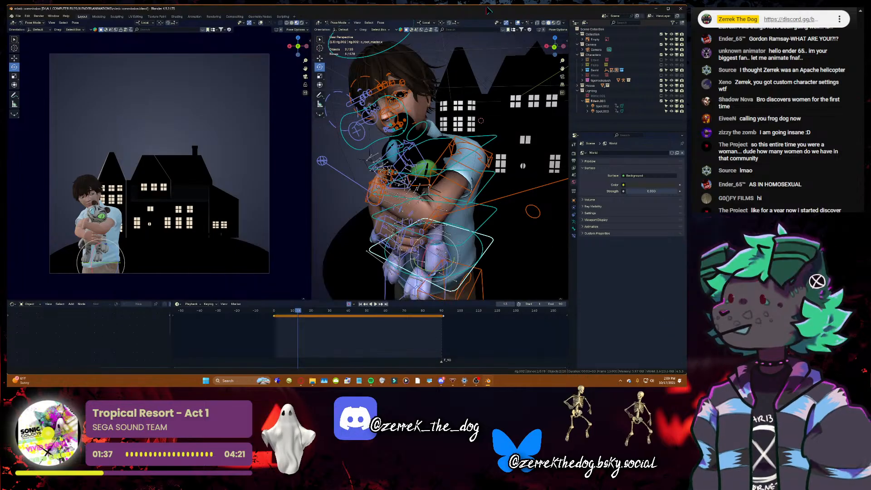
key("ctrl+s")
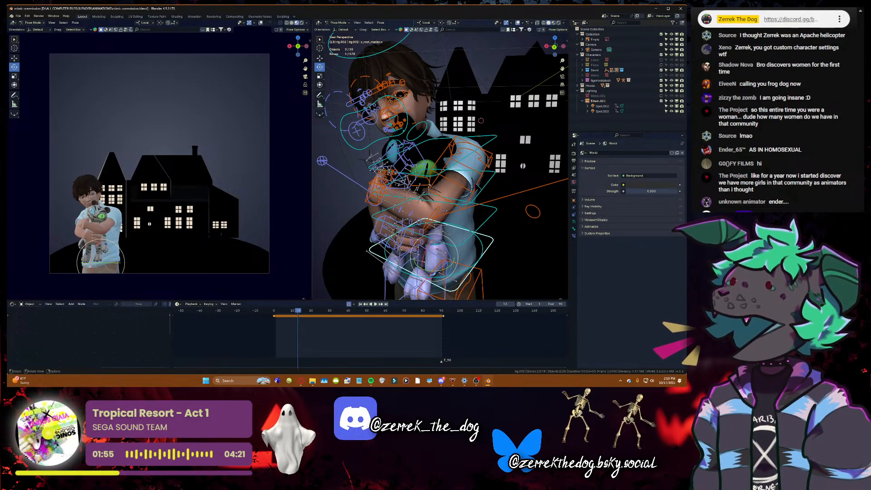
key("shift+grave")
key("s")
key("d")
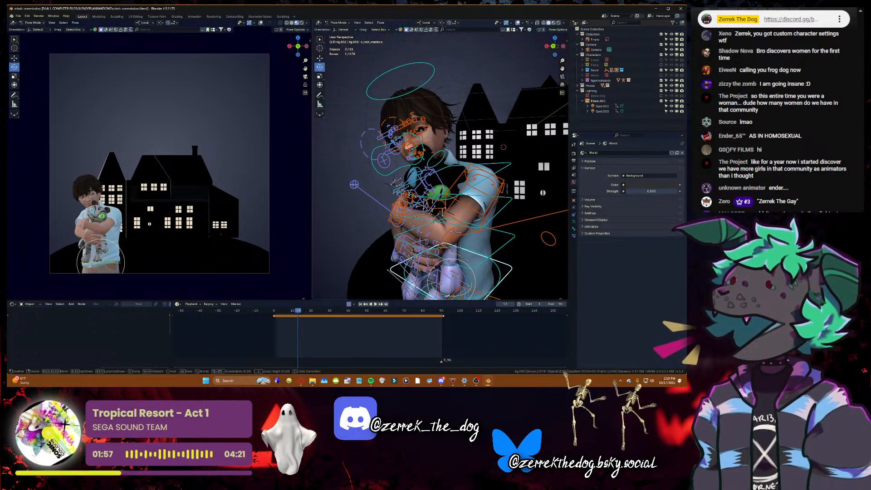
key("a")
key("q")
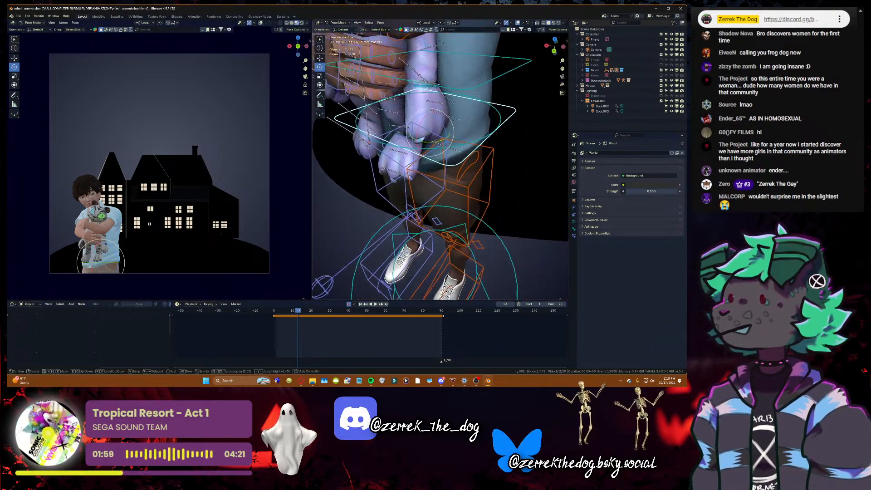
key("e")
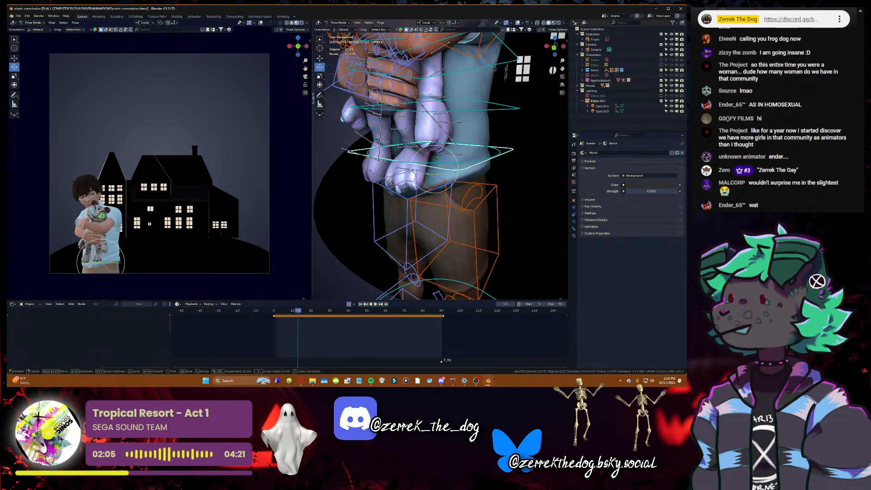
key("e")
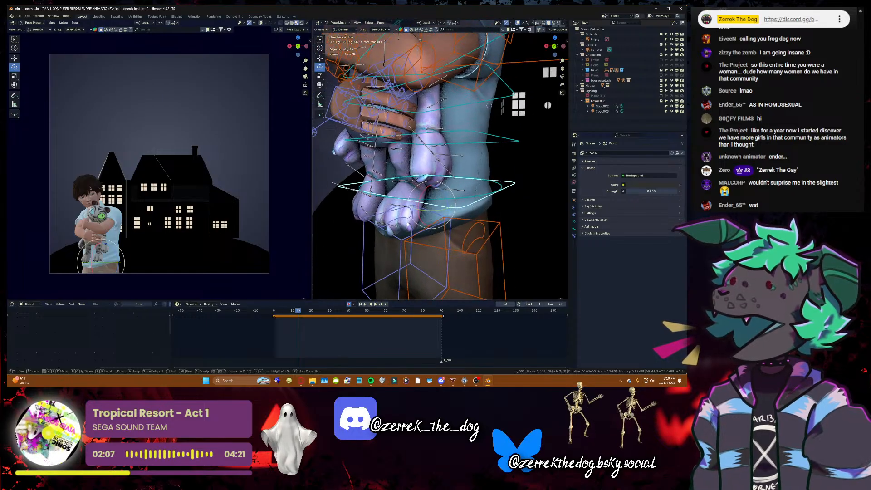
left_click(357, 312)
key("ctrl+s")
- Play from the first frame to about frame 12 and trackball-rotate the boy's root master bone slightly to key it there
left_click(361, 304)
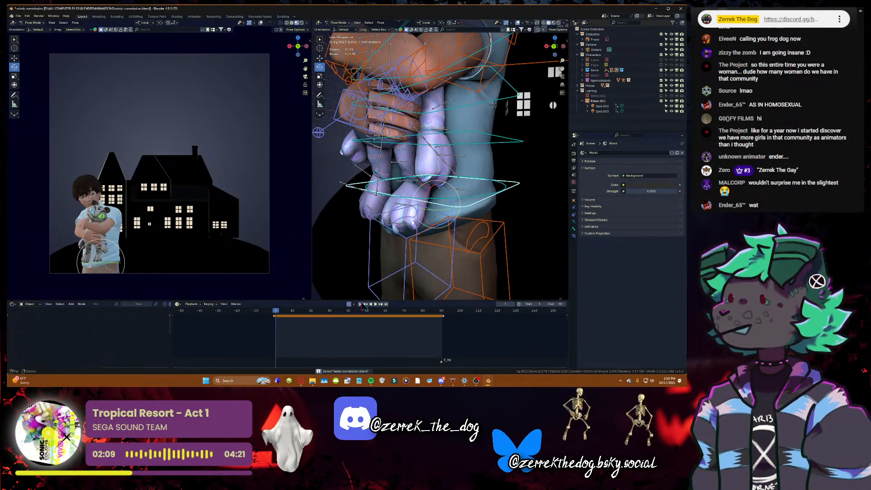
key("space")
key("space")
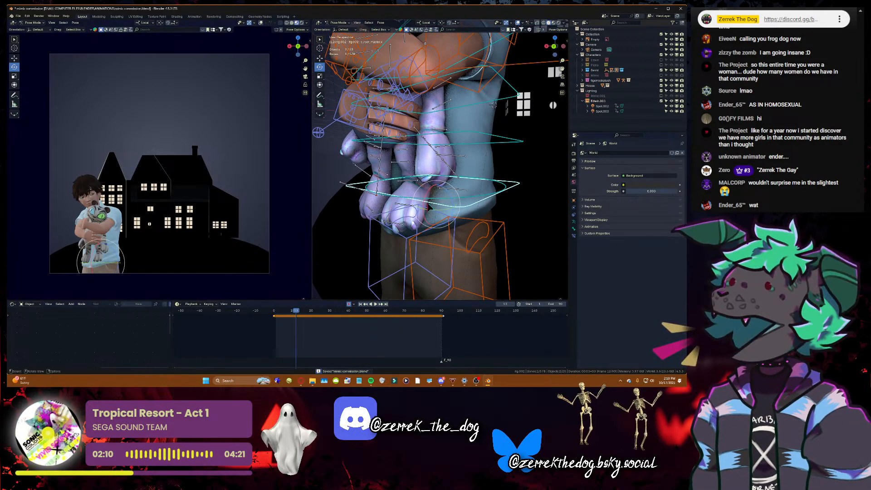
key("r")
key("r")
left_click(438, 200)
- Advance playback to about frame 19 and key another slight trackball rotation on the boy's root master bone
key("space")
key("space")
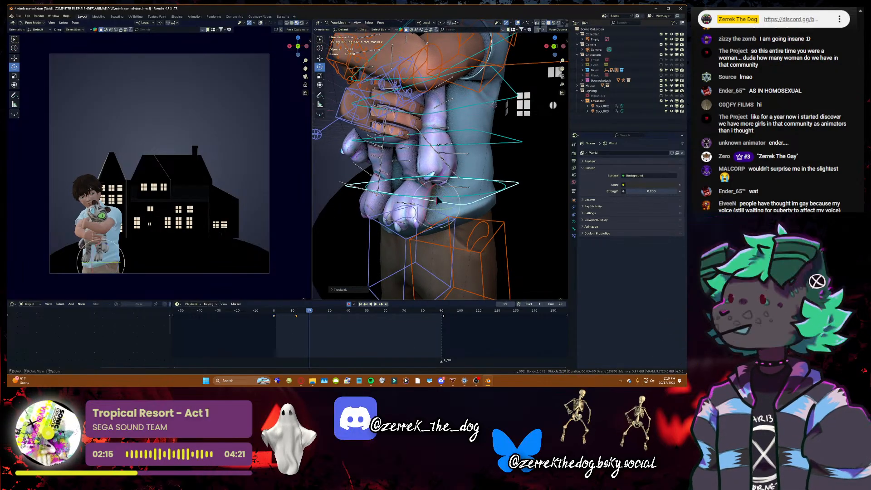
key("r")
key("r")
left_click(438, 197)
- Advance to about frame 29 and adjust the root master bone with two trackball rotations for the next sway key
key("space")
key("space")
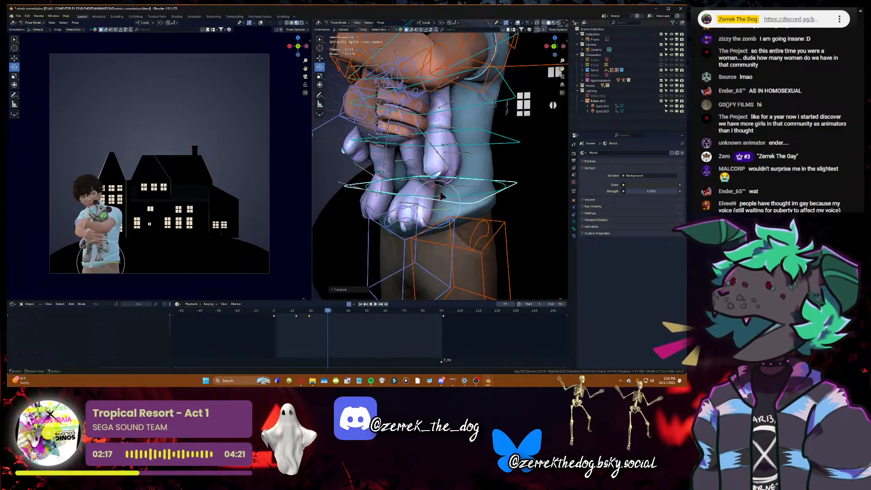
key("r")
key("r")
left_click(495, 104)
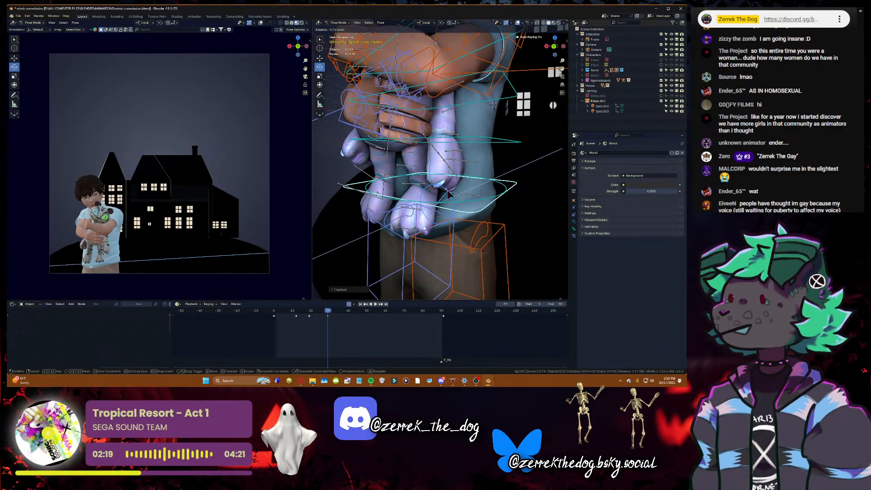
key("r")
key("r")
left_click(494, 105)
- Key a further trackball rotation of the root master bone at about frame 37 and play on to about frame 48
key("space")
key("space")
key("r")
key("r")
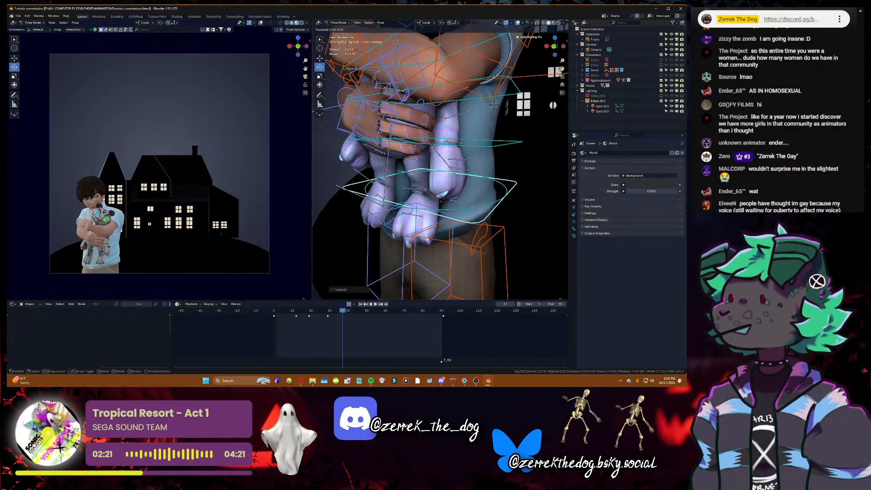
left_click(508, 105)
key("space")
key("space")
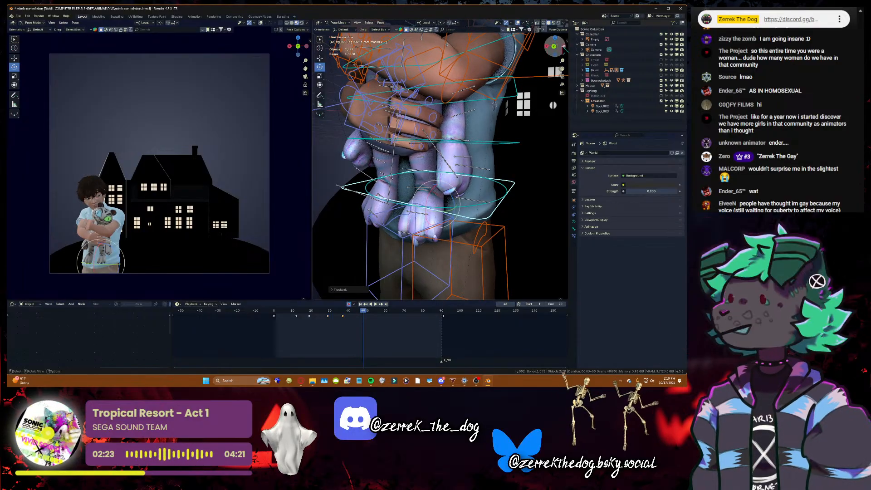
left_click_drag(562, 41, 494, 41)
left_click(497, 68)
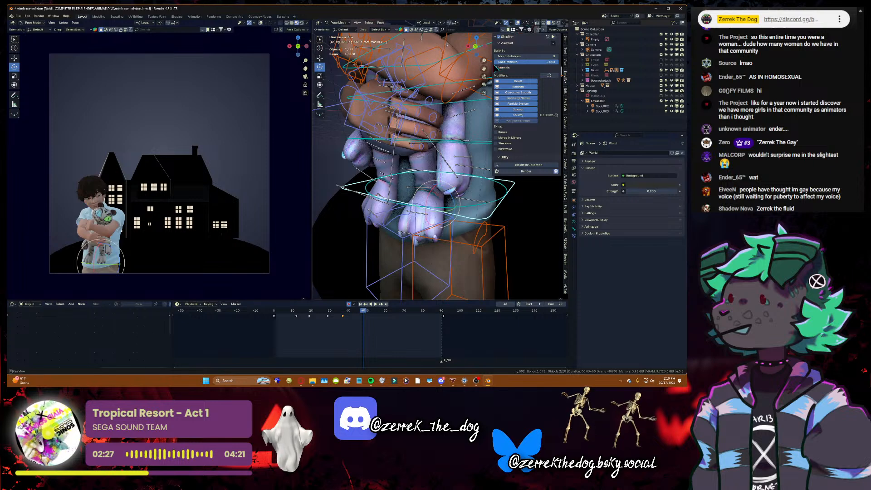
key("n")
- Play the sway motion through, take the camera view out of rendered shading, and stop at about frame 54
key("space")
key("space")
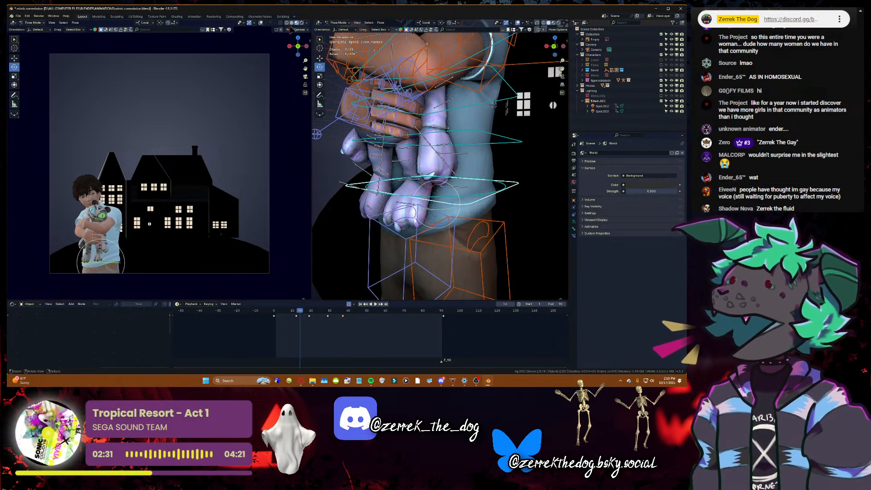
key("space")
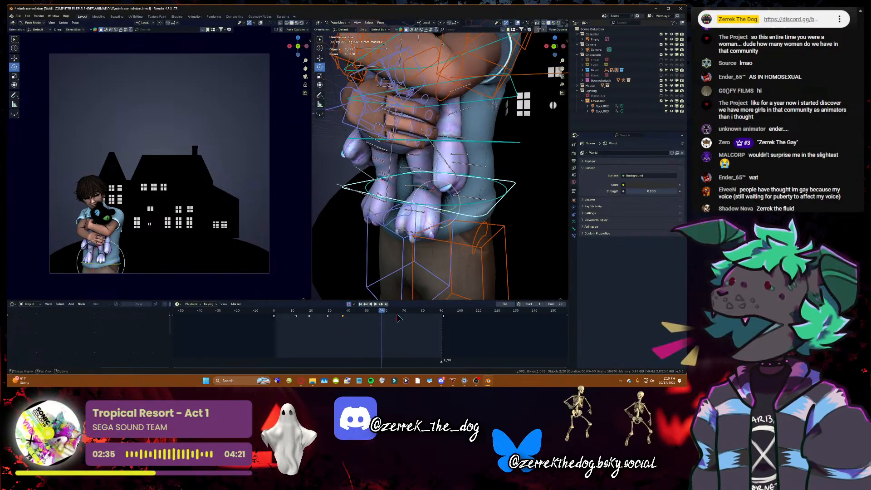
key("space")
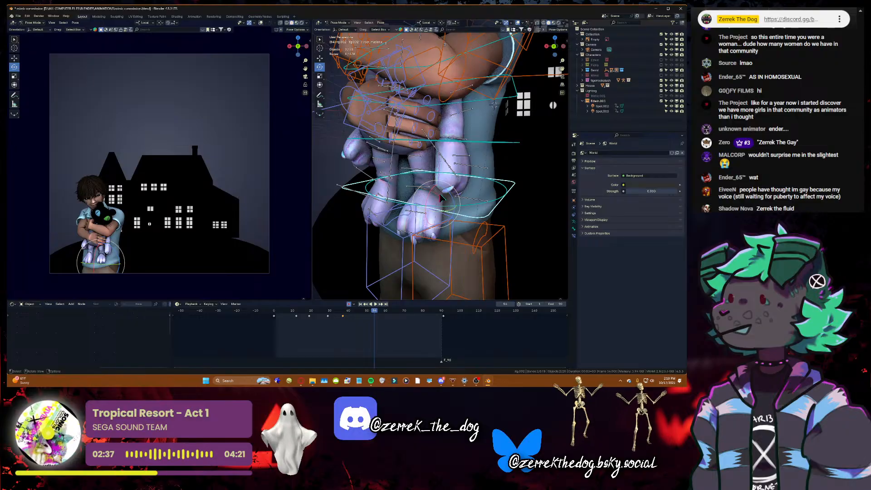
- Trackball-rotate the root master bone at about frame 54 and save the scene file
left_click_drag(441, 198, 443, 199)
key("ctrl+s")
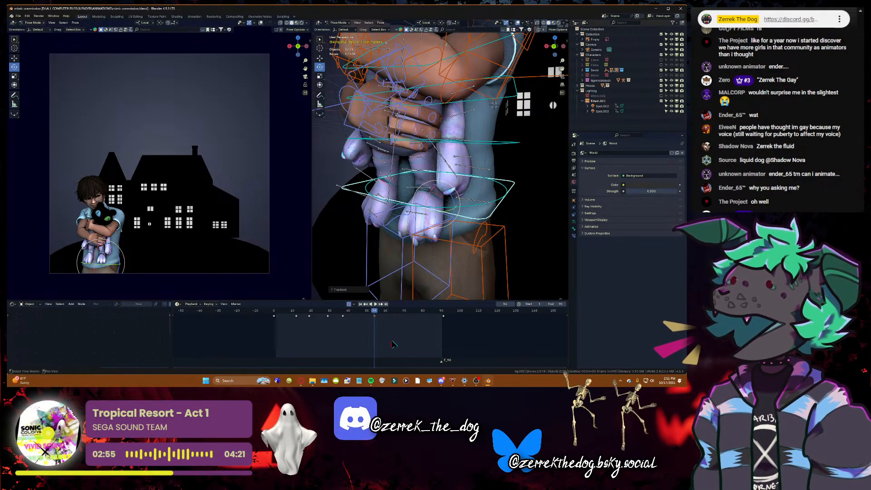
key("ctrl+s")
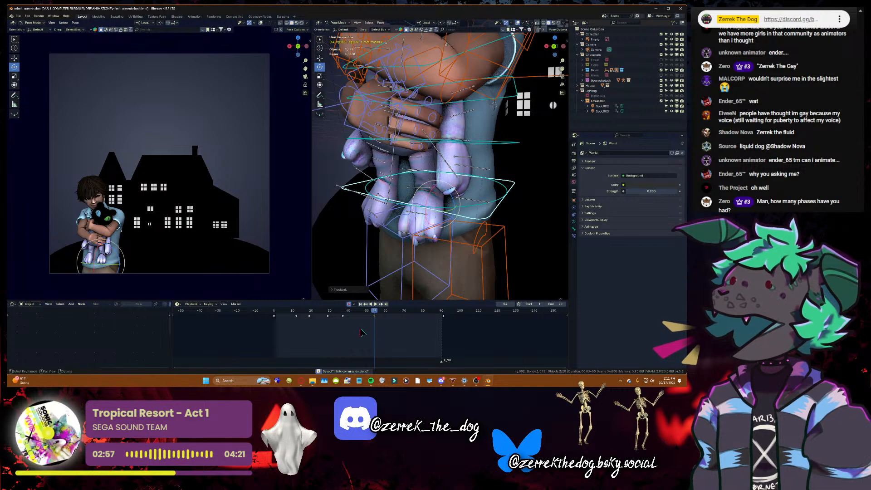
- Save the scene file and play the animation from the first frame to check the keyed body sway
left_click(361, 304)
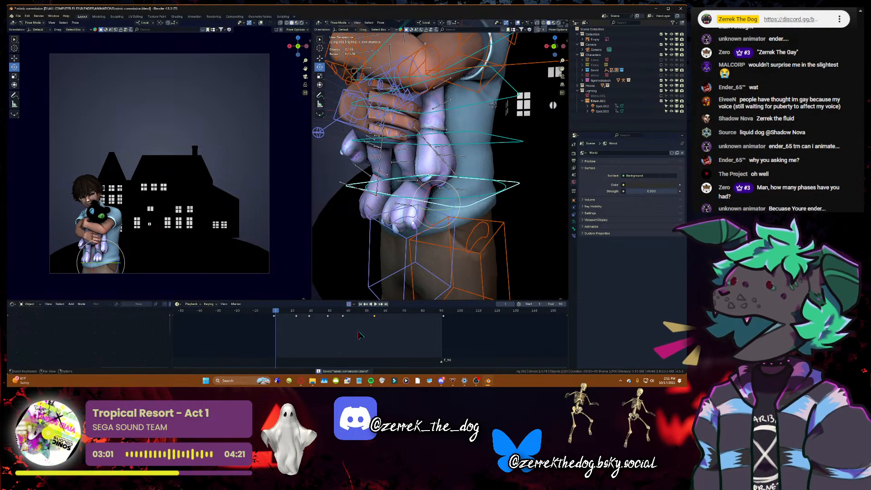
key("ctrl+s")
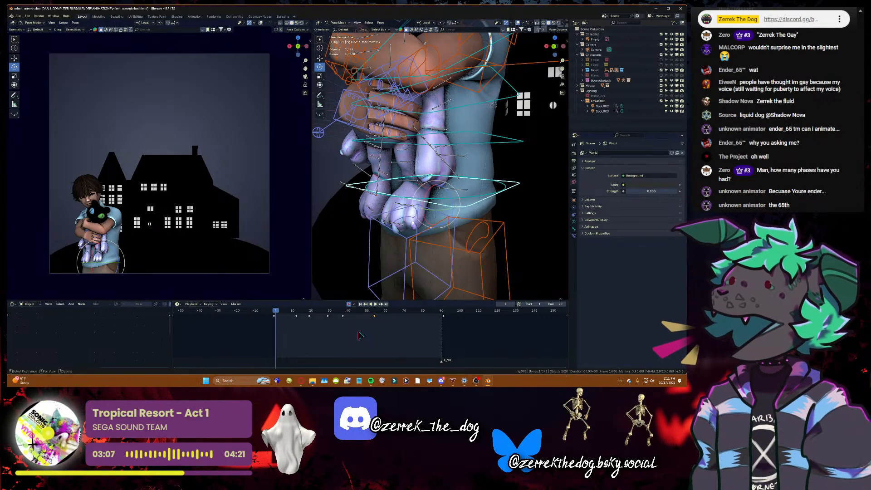
key("space")
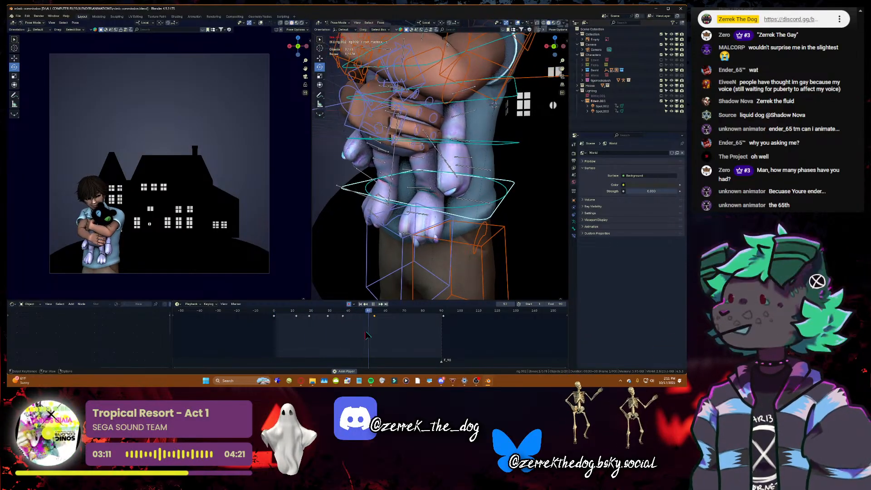
key("space")
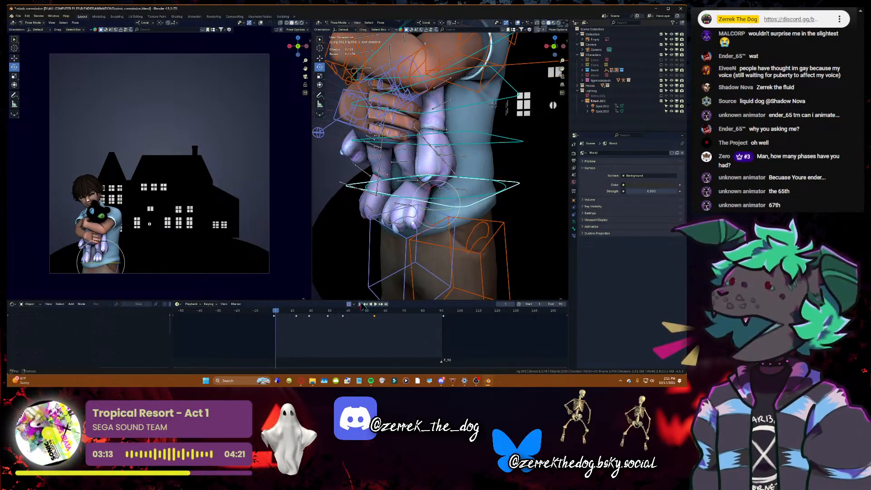
- Frame the boy's upper body and the hugged tiger in the 3D view and save the scene file
key("shift+grave")
key("s")
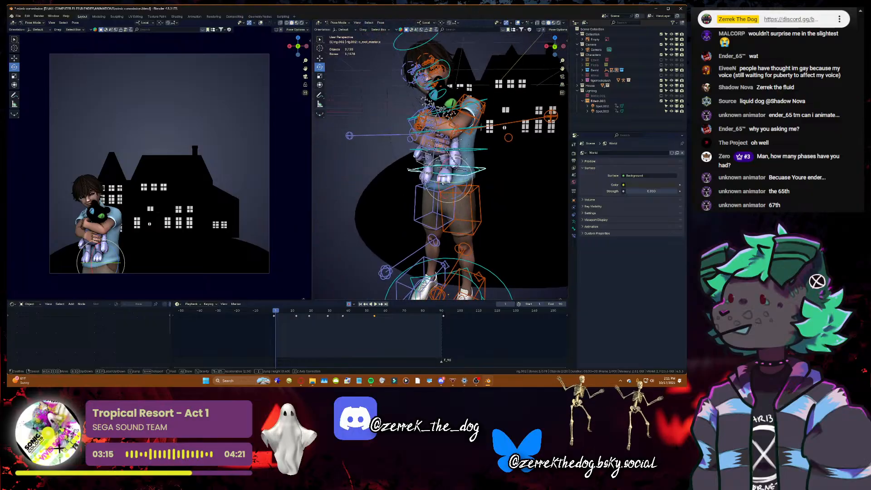
key("w")
left_click(470, 252)
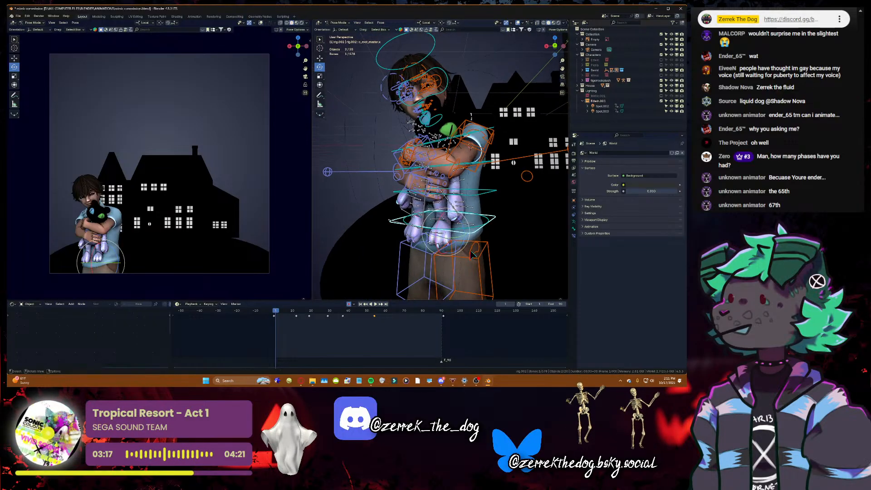
key("ctrl+s")
- Switch to Discord, read the direct message with advice on unpacking textures, and return to Blender
left_click(446, 380)
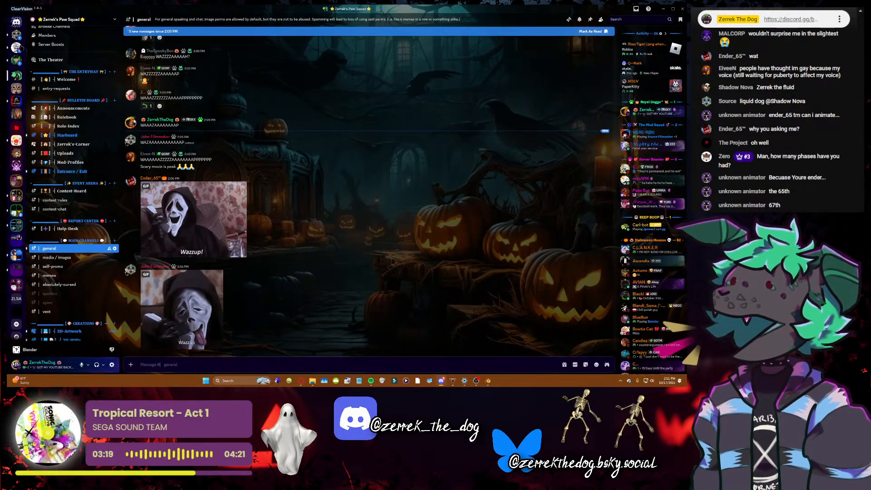
left_click(16, 35)
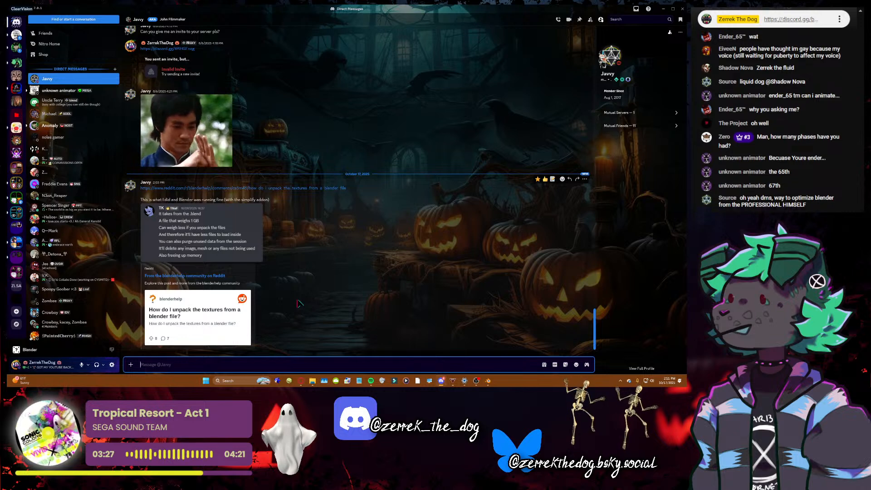
left_click(488, 381)
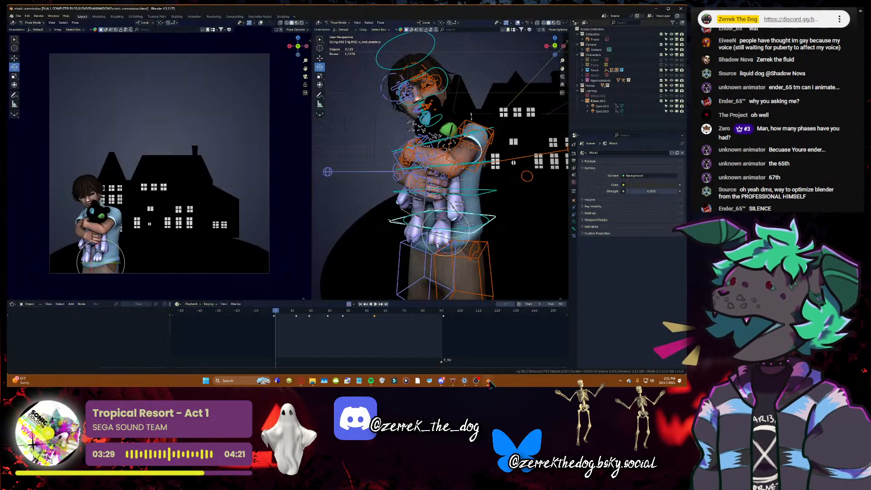
- Save the scene file and run Unpack Resources on its external data
key("ctrl+s")
left_click(18, 16)
mouse_move(36, 109)
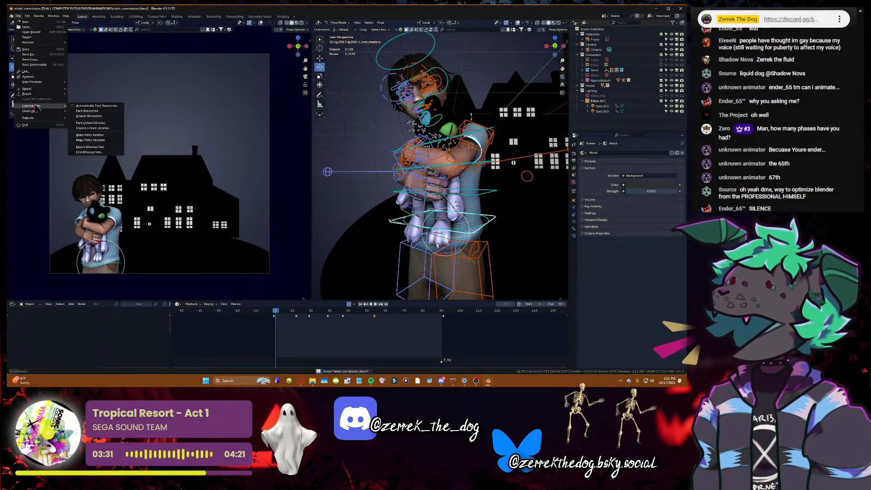
left_click(88, 116)
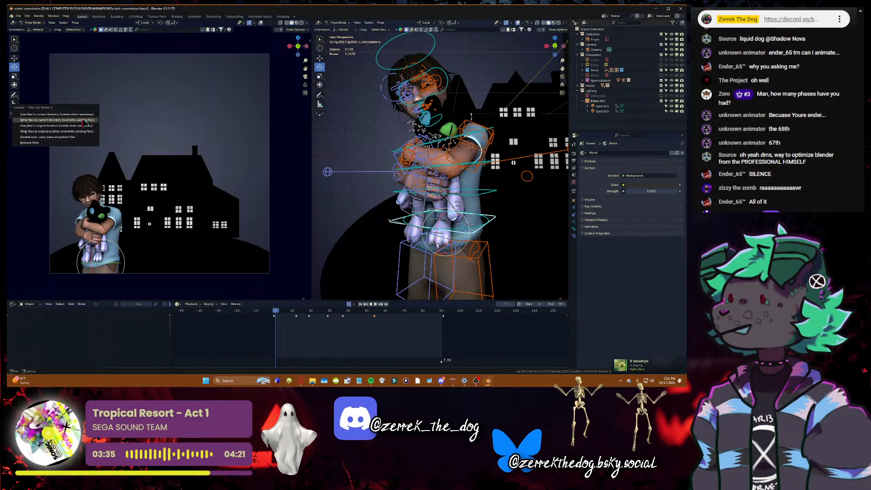
- Purge unused local and linked data-blocks from the scene file with recursive delete enabled
left_click(19, 15)
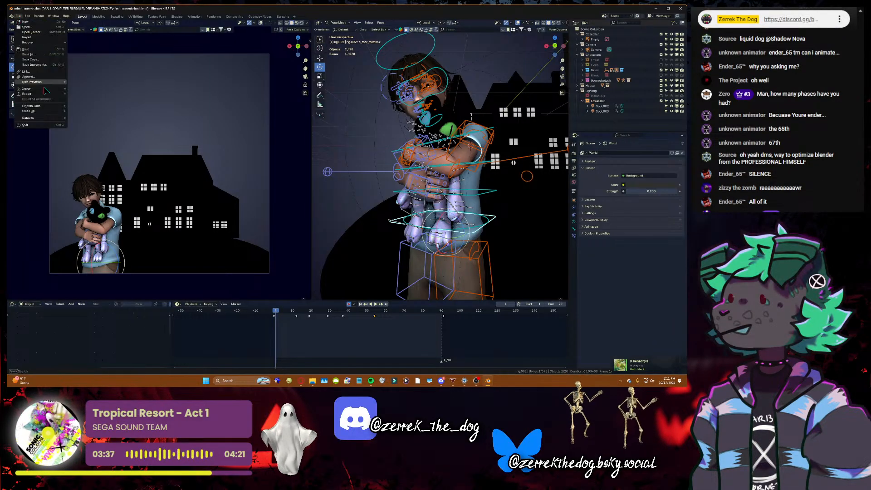
mouse_move(43, 115)
left_click(90, 110)
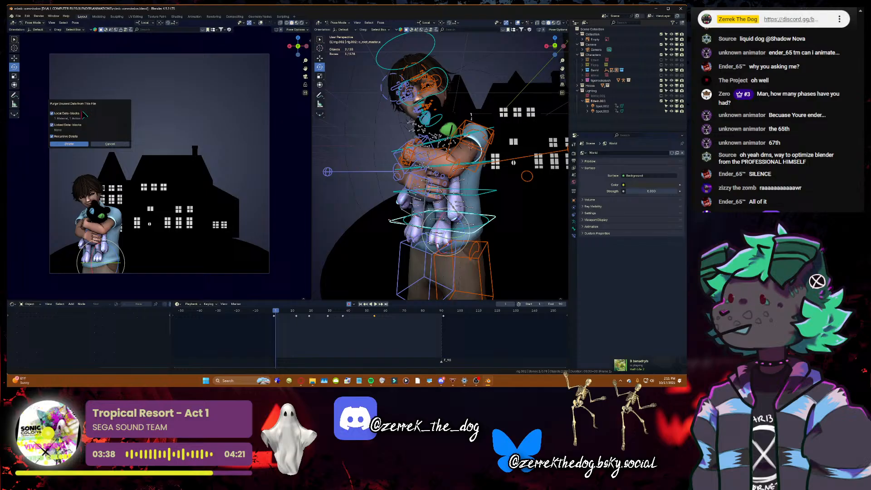
left_click(69, 148)
- Switch to Discord, open the linked Reddit post about unpacking Blender textures, read its answers, and return to Discord
left_click(441, 381)
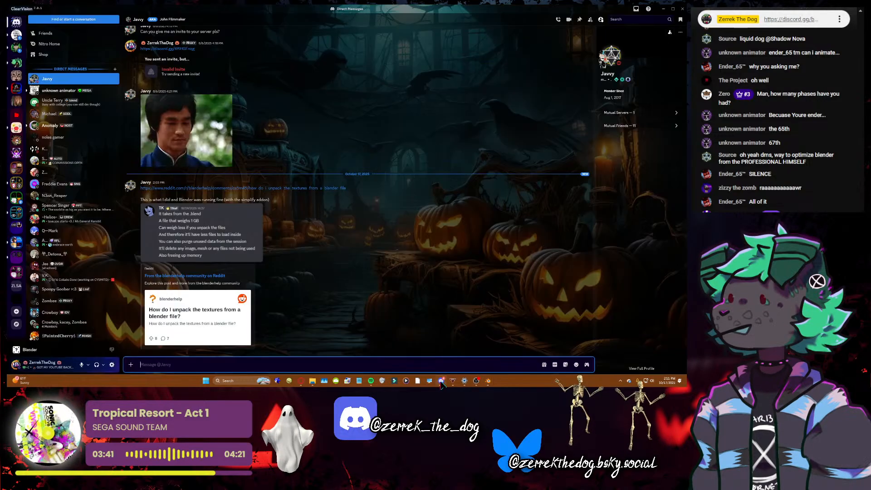
left_click(203, 274)
left_click(375, 216)
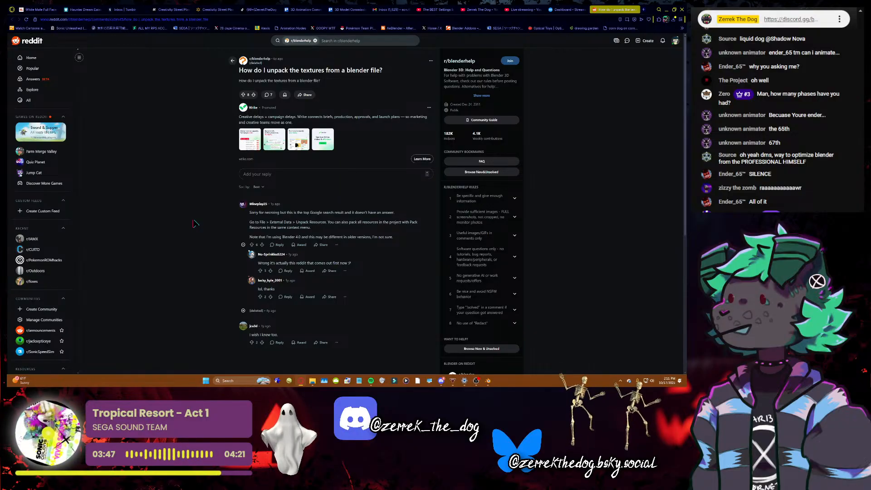
left_click(663, 10)
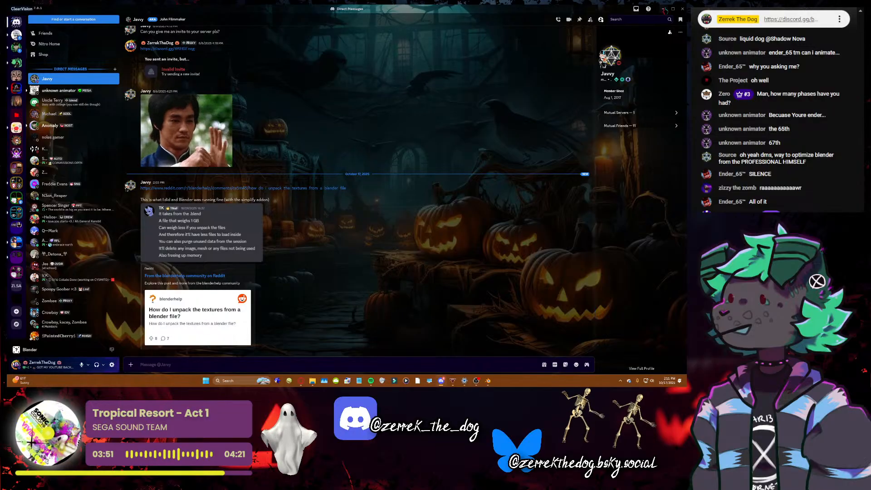
- Return to Blender and unpack the scene's resources with the option to use files in the current directory, creating them when necessary
left_click(664, 9)
left_click(18, 15)
mouse_move(27, 119)
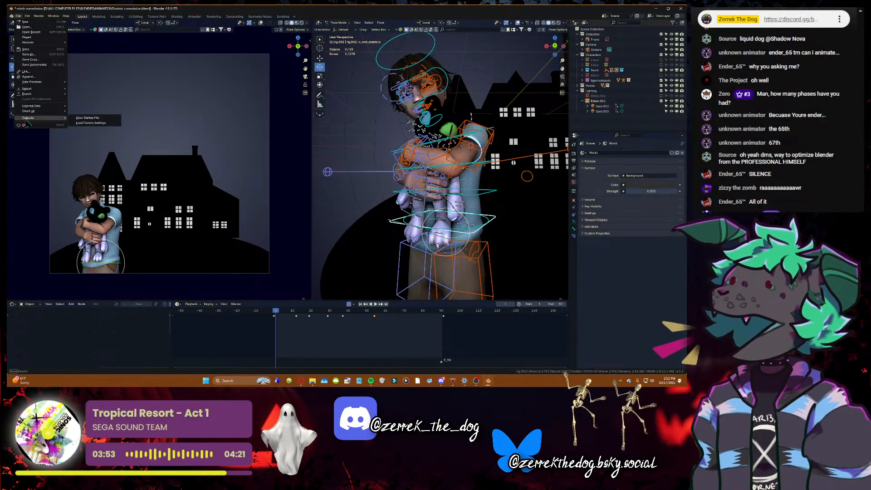
mouse_move(27, 15)
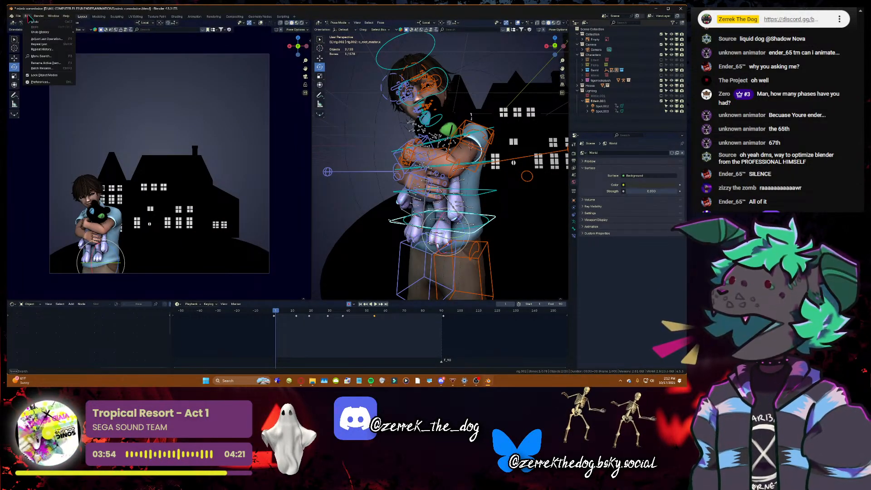
left_click(40, 82)
left_click(181, 8)
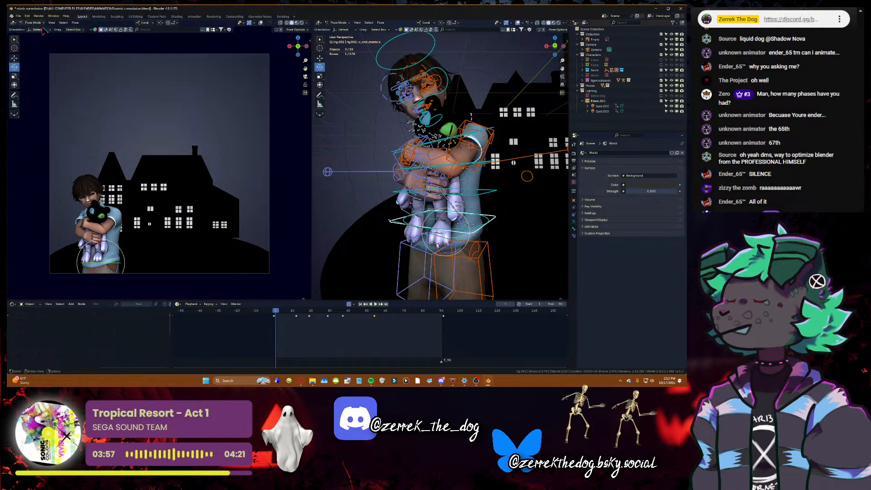
left_click(18, 16)
mouse_move(40, 110)
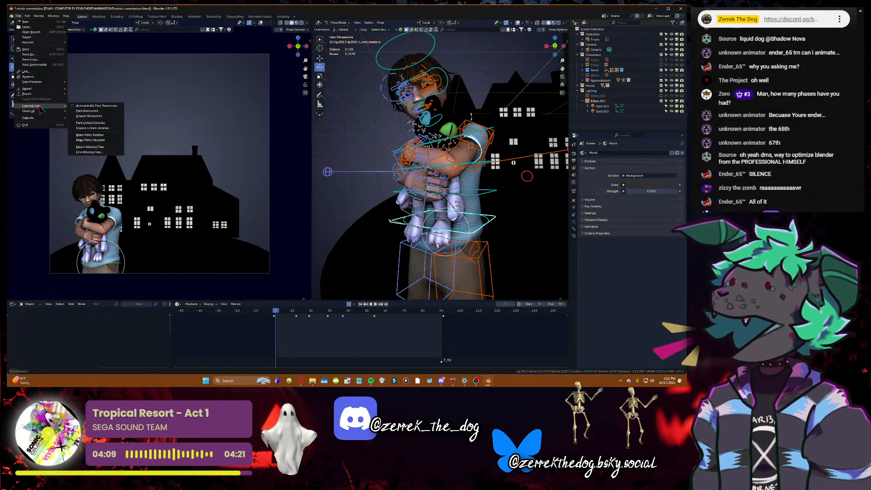
left_click(89, 116)
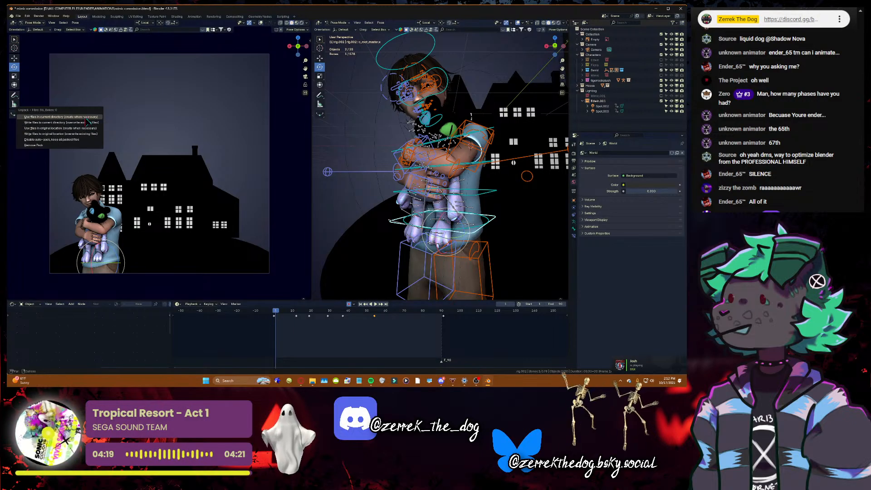
left_click(86, 118)
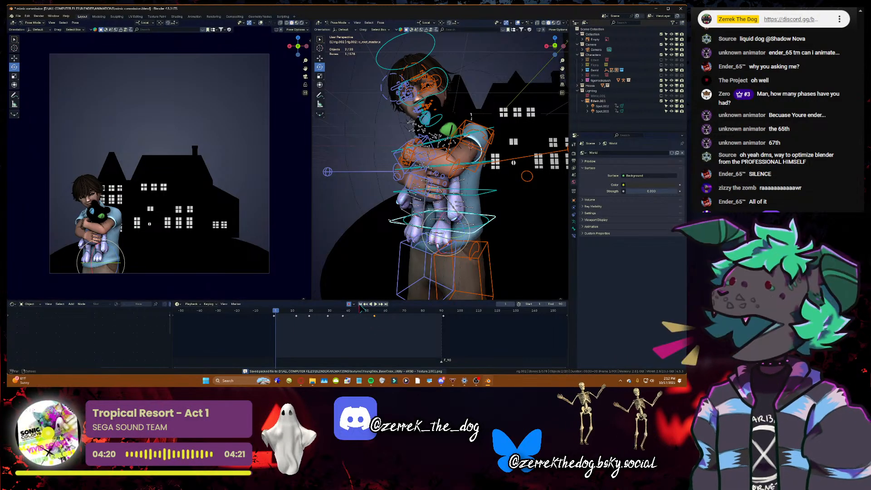
- Play back part of the animation to check performance after unpacking, and save the scene file
key("space")
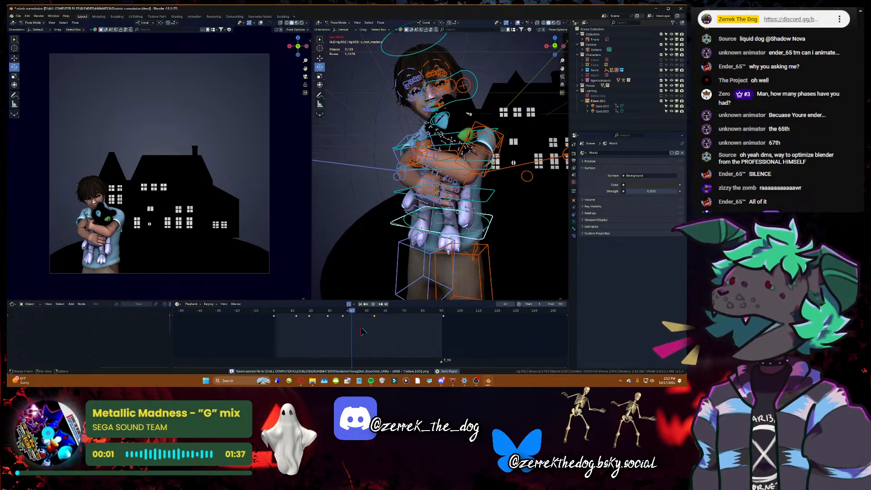
key("space")
key("ctrl+s")
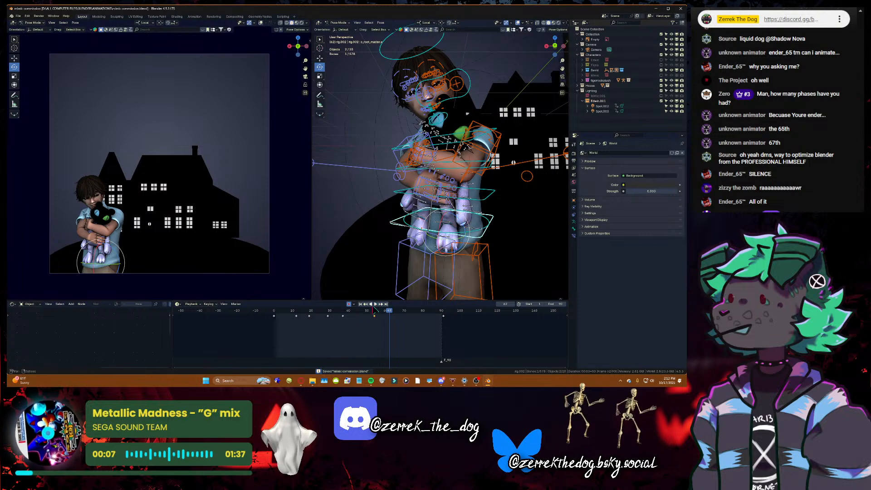
- Return to the animation's first frame, inspect the posed boy with walk navigation from several distances, and save the file
key("shift+Left")
key("shift+grave")
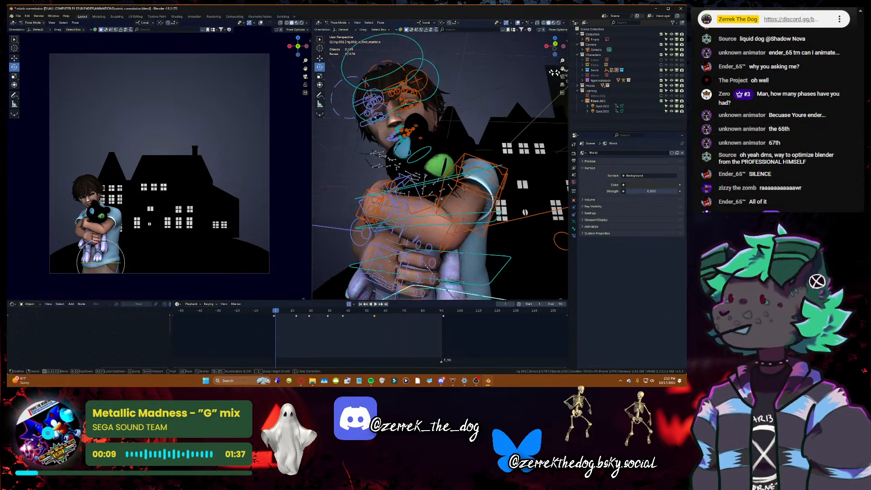
key("s")
key("w")
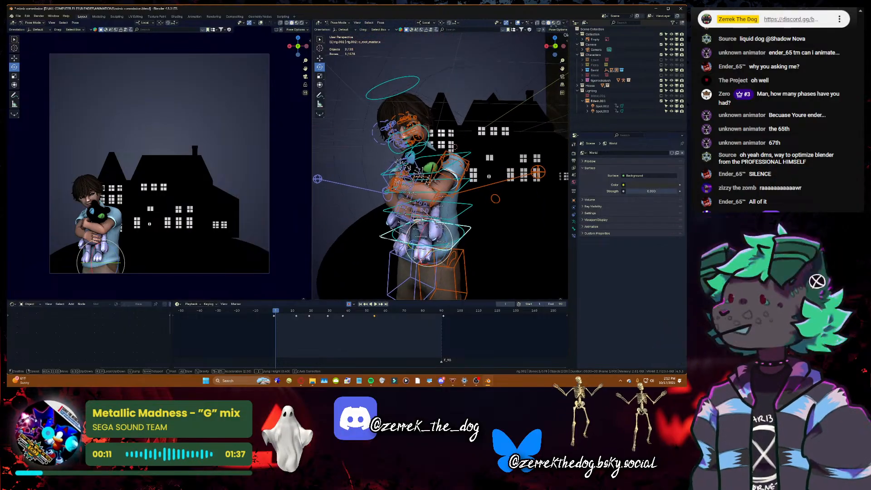
key("q")
key("e")
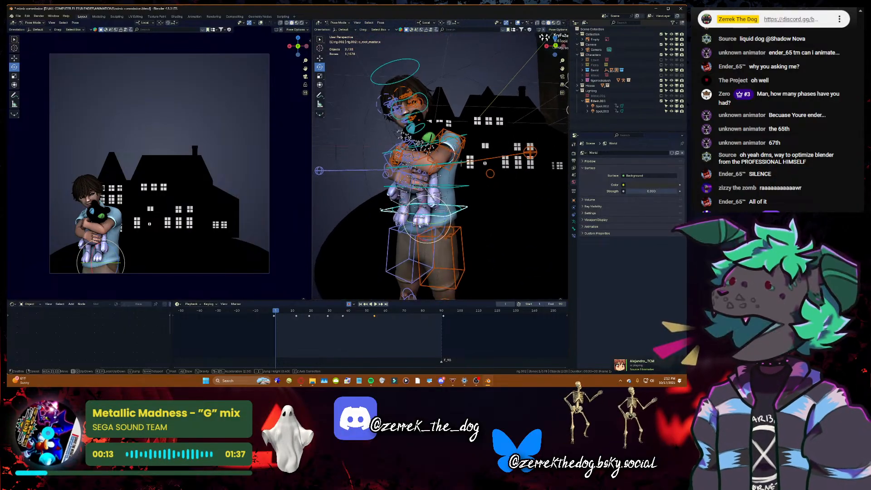
key("w")
key("q")
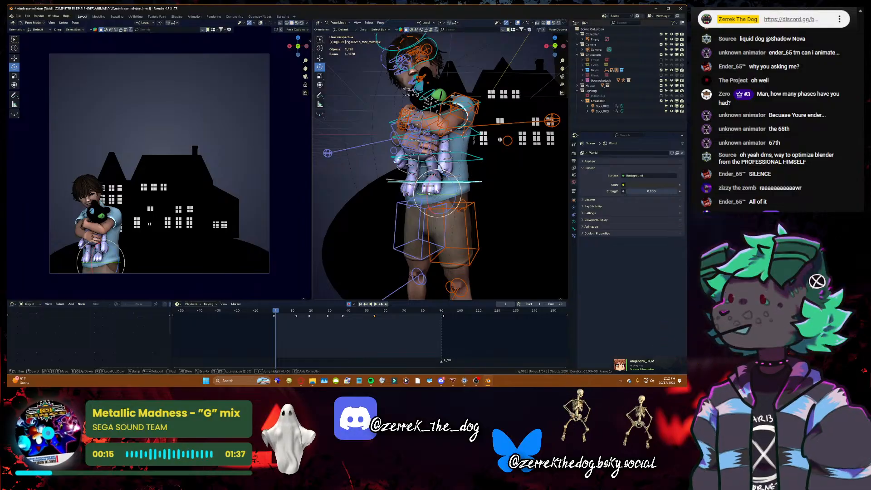
key("w")
key("e")
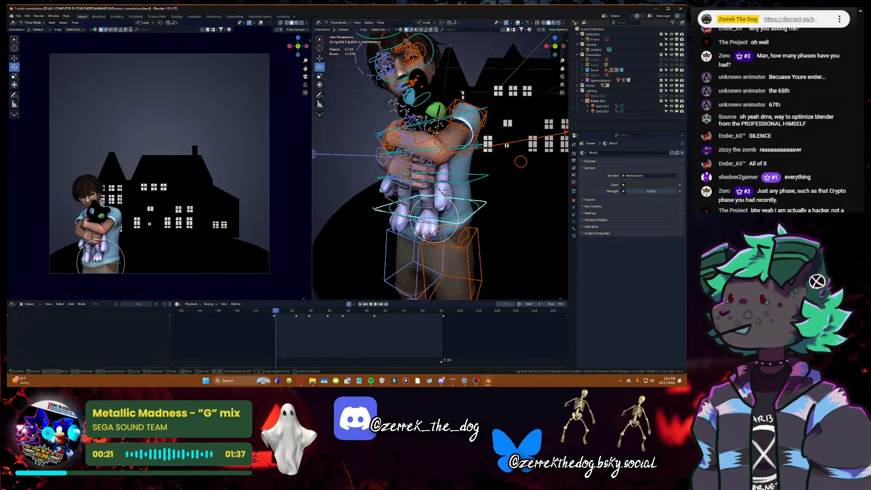
key("Return")
key("ctrl+s")
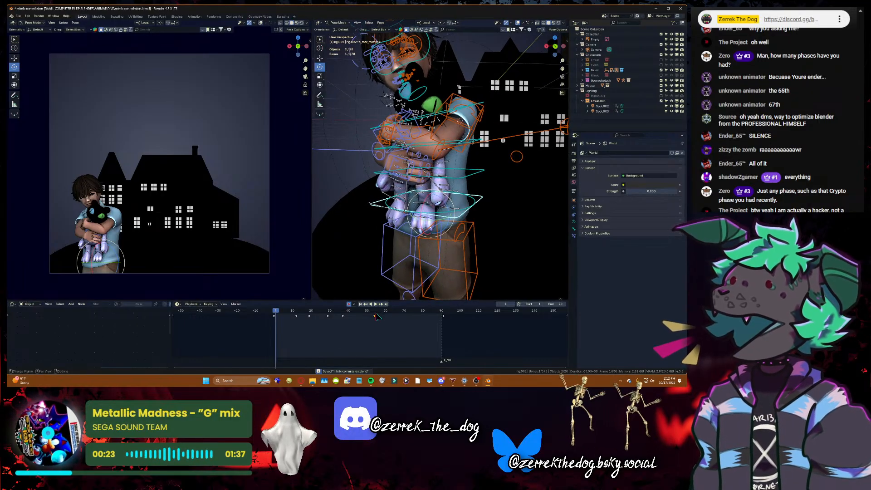
- Preview the body sway from the start, cancel the playback, check the boy's pose at closer range, and save again
scroll(361, 331, "up", 1)
key("space")
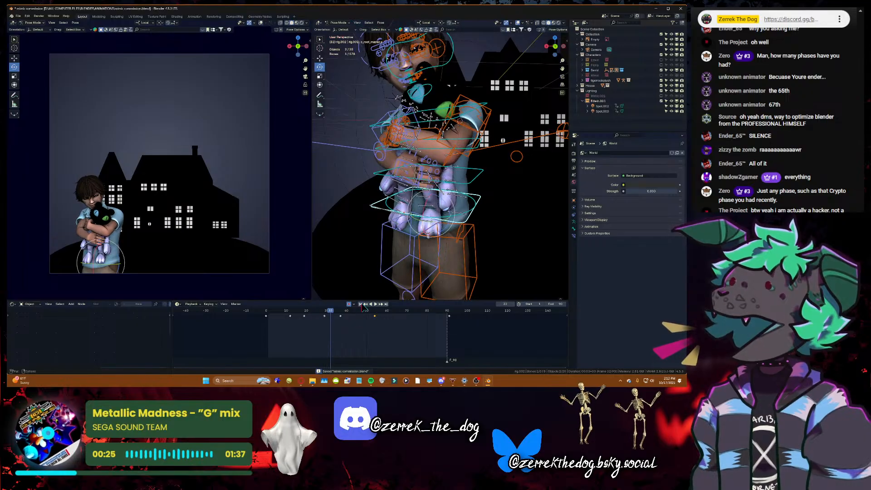
key("Escape")
key("shift+grave")
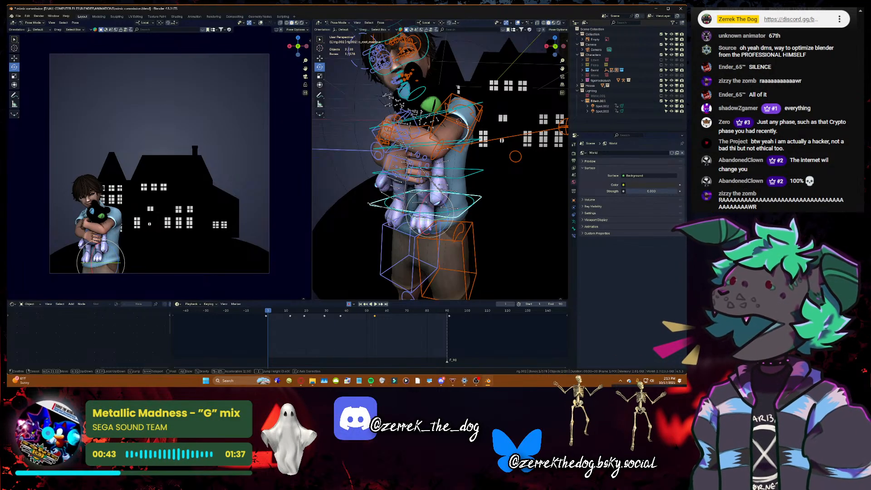
key("s")
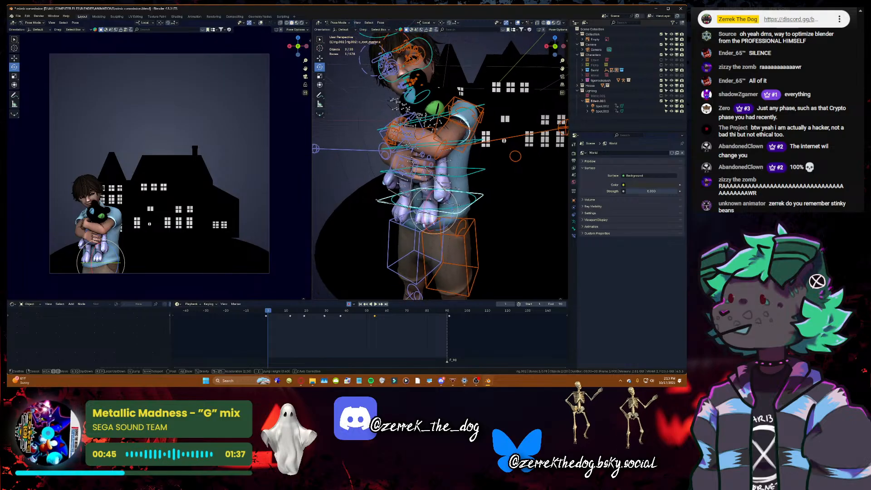
left_click(440, 166)
key("ctrl+s")
- Switch to Discord, open the unread direct message conversation, and return to Blender
left_click(441, 381)
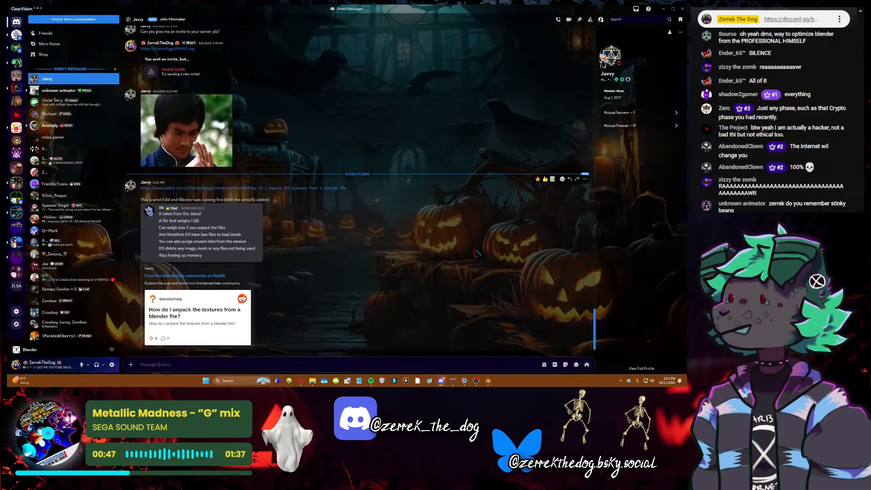
left_click(66, 91)
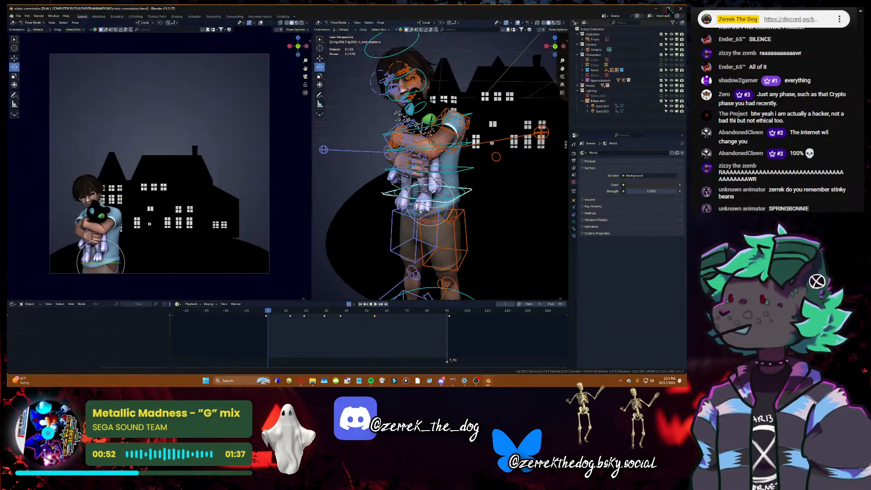
key("alt+Tab")
- Select the boy's neck control and auto-key a trackball rotation of his head at about frame 10
key("shift+grave")
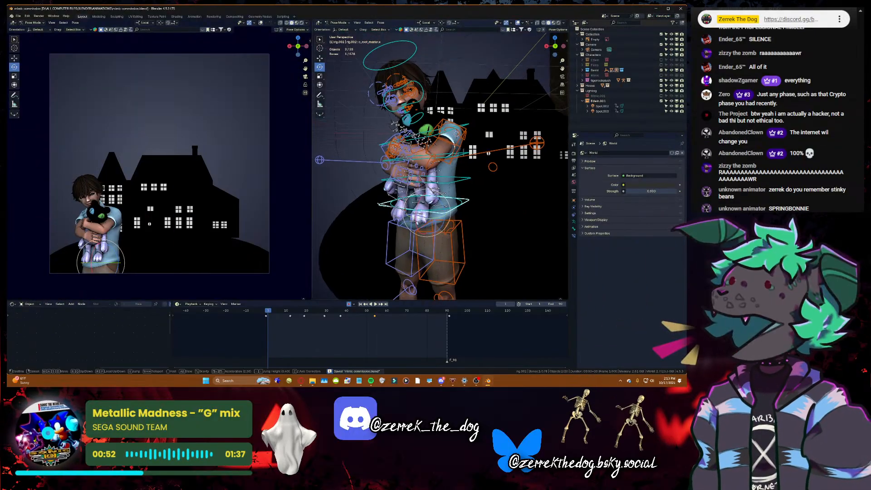
key("w")
key("s")
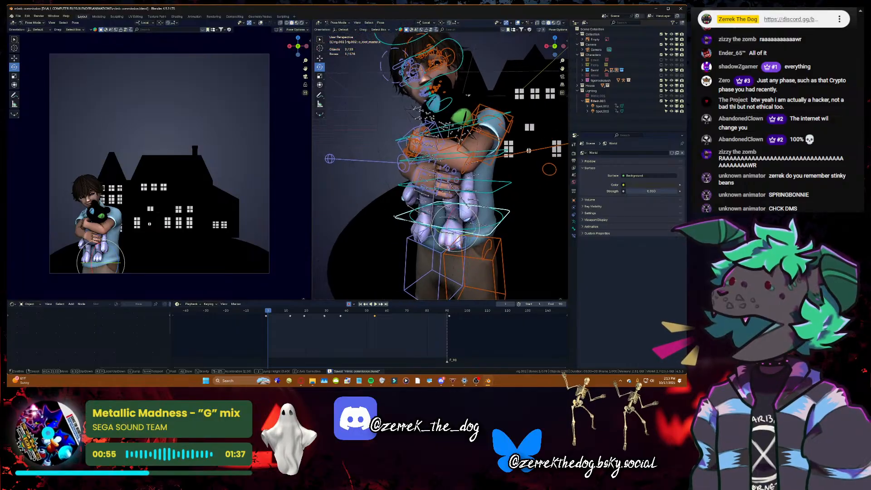
key("e")
key("w")
key("s")
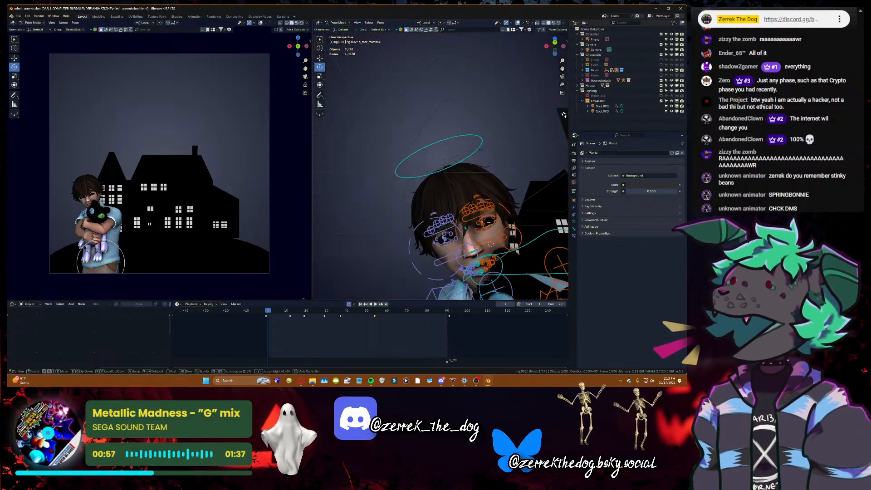
left_click(514, 207)
left_click(437, 178)
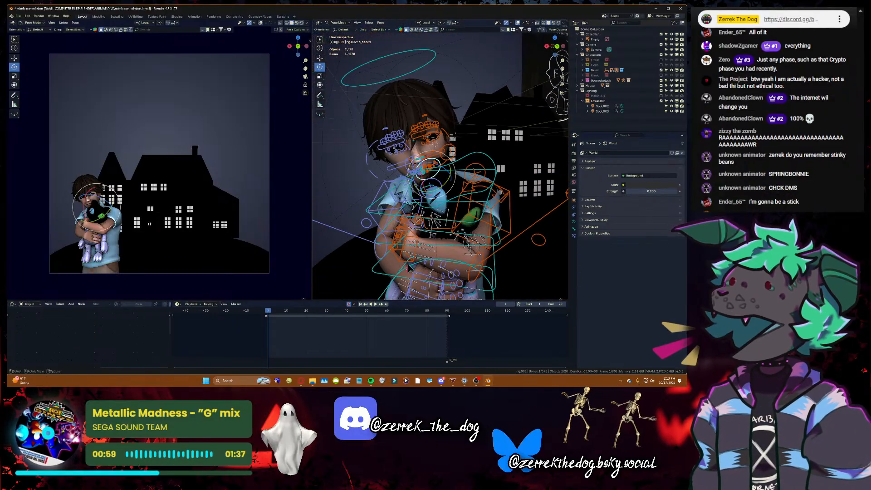
key("space")
key("space")
key("r")
key("r")
left_click(434, 180)
- Advance to frame 21 and auto-key another trackball rotation of the neck control
key("space")
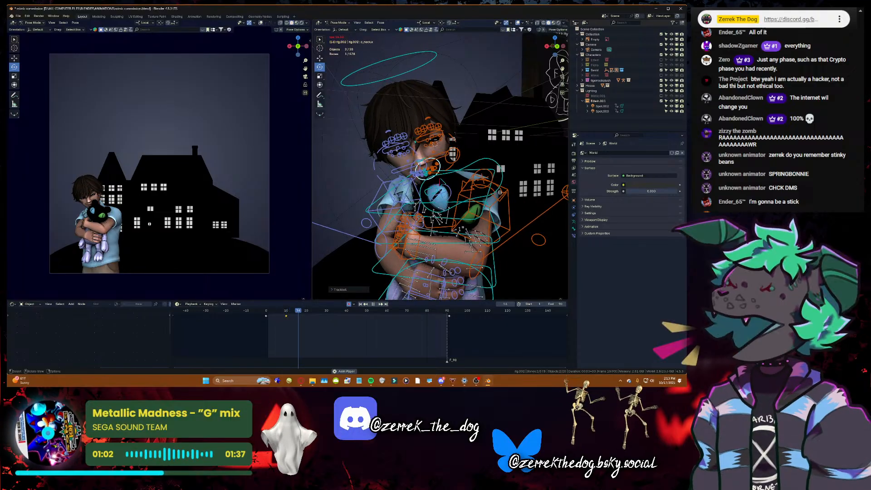
key("space")
key("r")
key("r")
left_click(433, 178)
- Frame the boy closely in the camera view and key his head bowed toward the plush at frame 37 by rotating the neck control
scroll(278, 150, "up", 4)
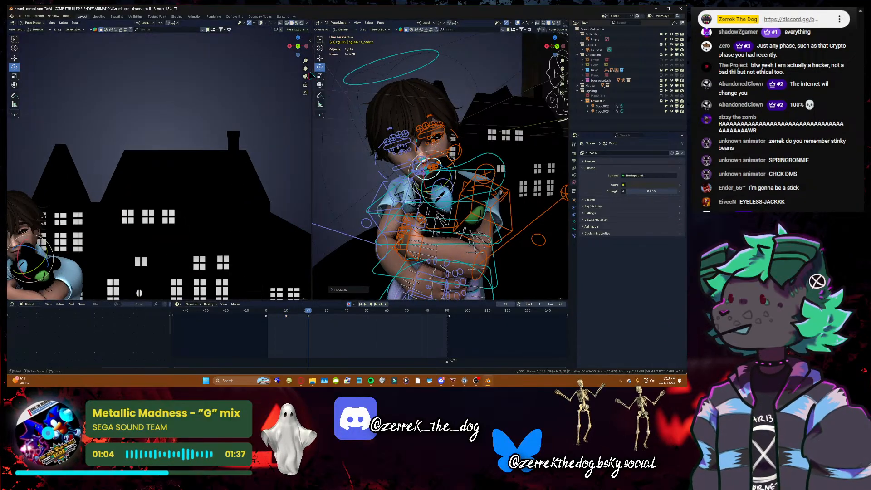
left_click_drag(305, 68, 399, 0)
key("space")
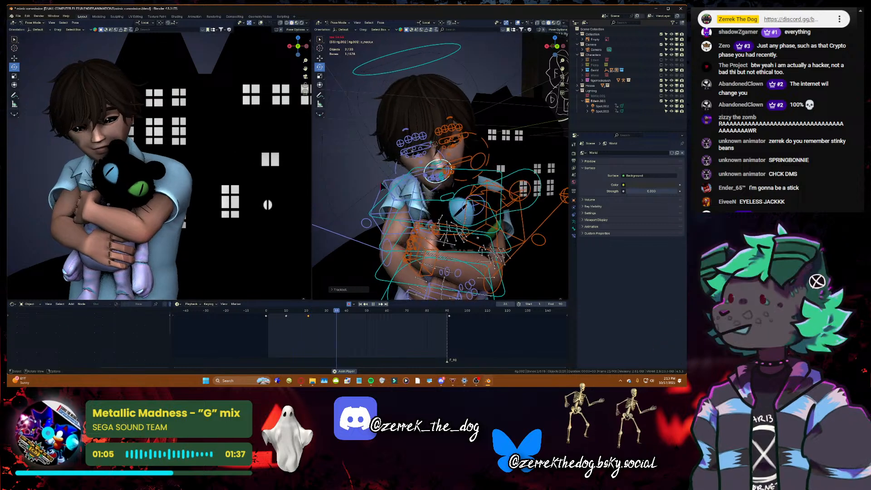
key("space")
key("r")
key("r")
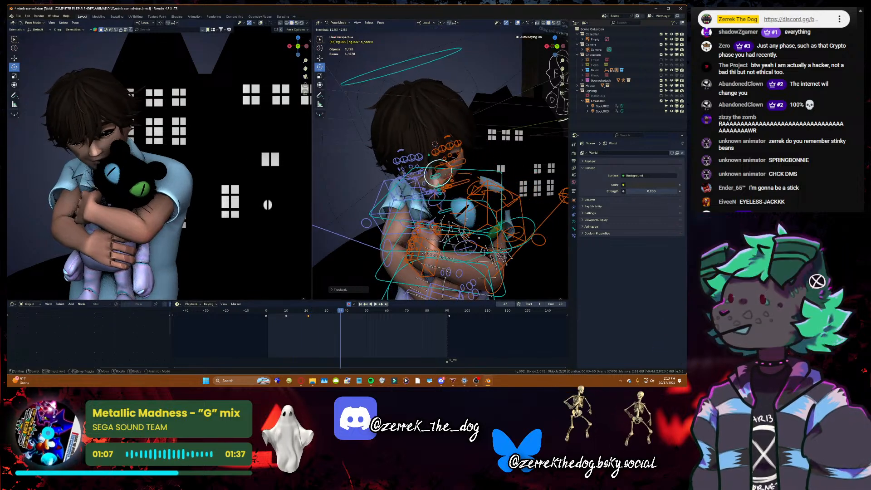
left_click(438, 179)
key("r")
key("r")
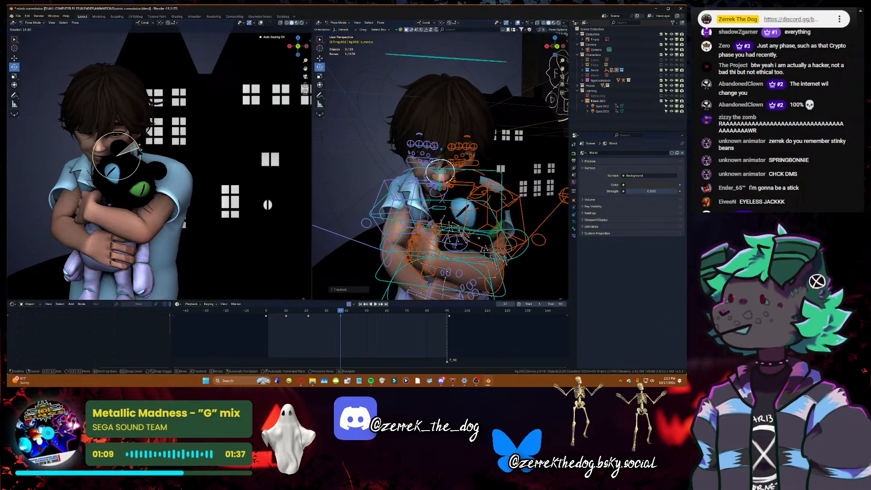
left_click(119, 156)
- Advance to about frame 45 and auto-key a further trackball rotation of the boy's neck control
key("space")
key("space")
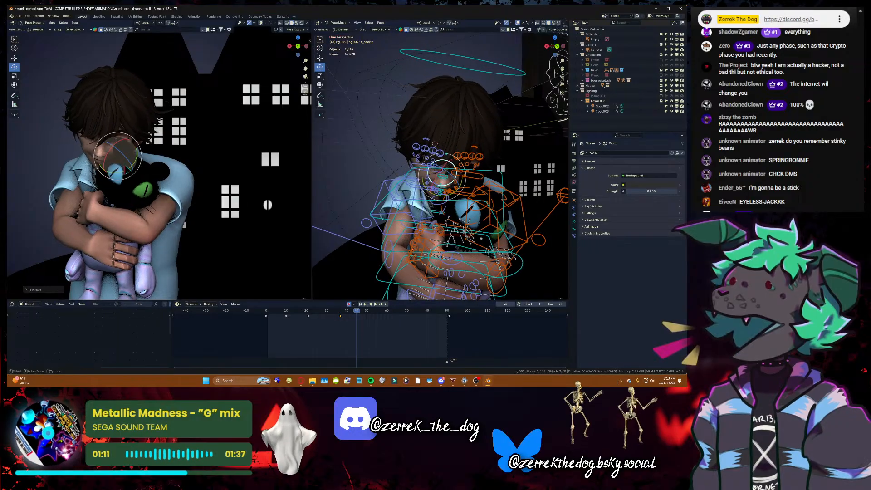
key("r")
key("r")
left_click(119, 159)
- Duplicate the neck keyframe near frame 58 to about frame 76, play back the head motion, and save the file
key("space")
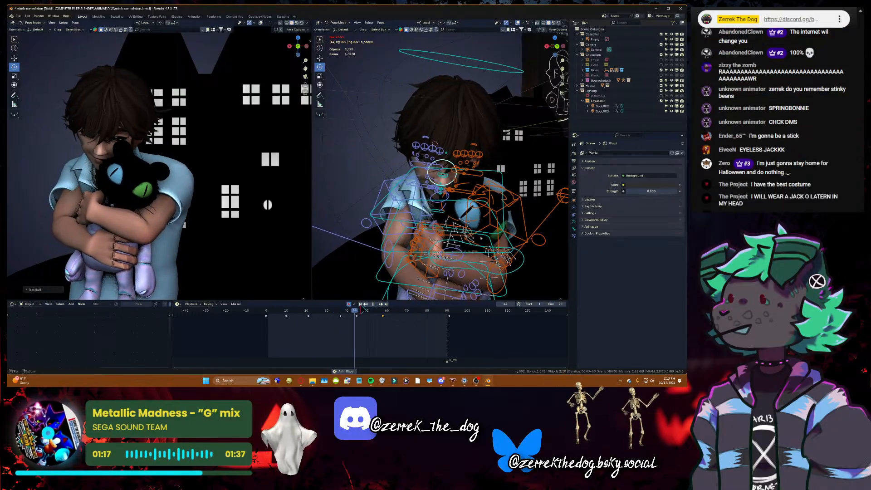
key("space")
key("shift+d")
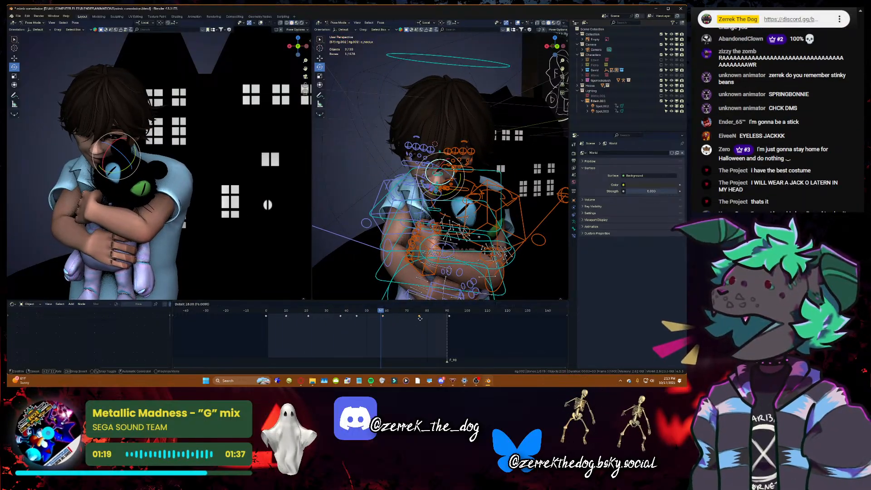
left_click(418, 323)
key("space")
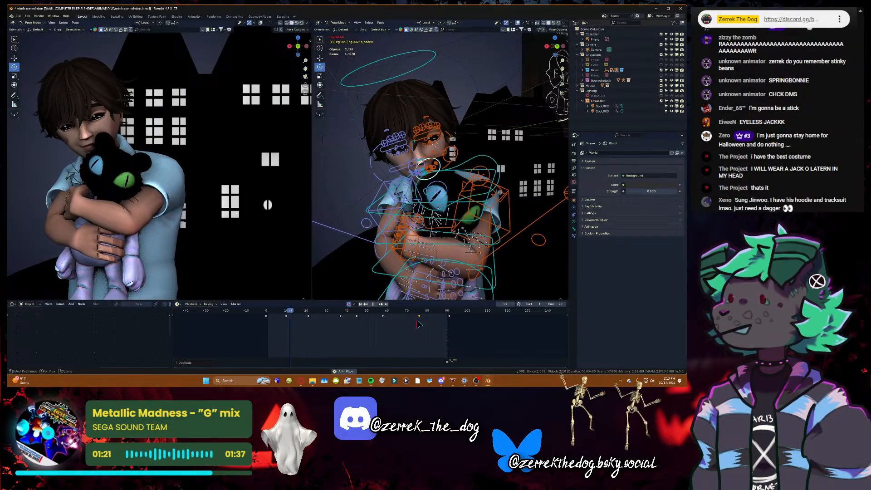
key("space")
key("ctrl+s")
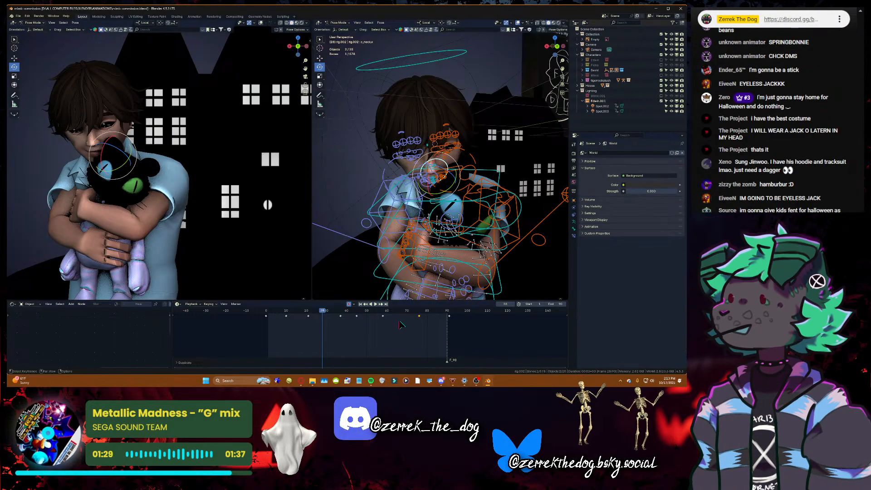
- Switch to Discord, view the image received in the direct message, and return to Blender
left_click(441, 380)
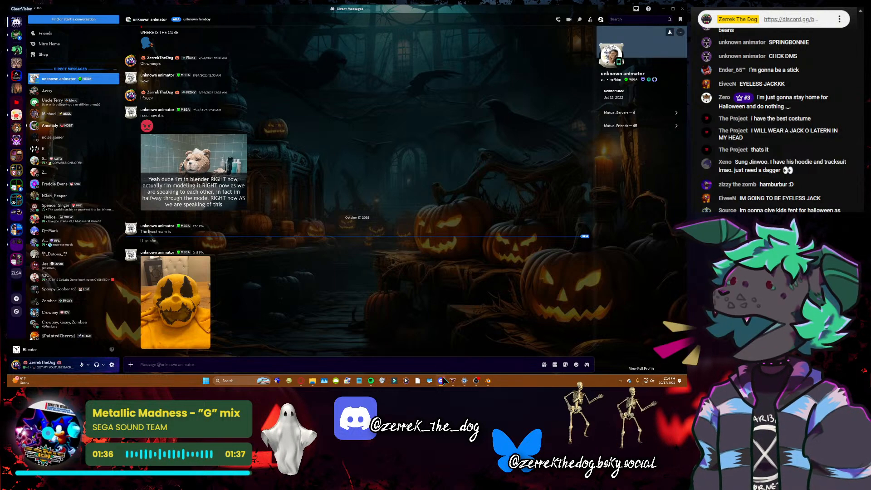
left_click(443, 381)
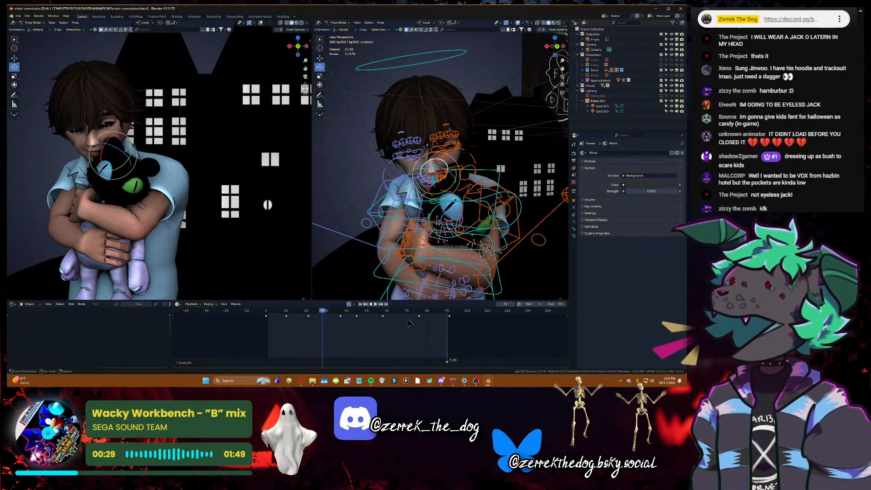
- Return to the first frame, save the file, and play back the boy's head motion
key("shift+Left")
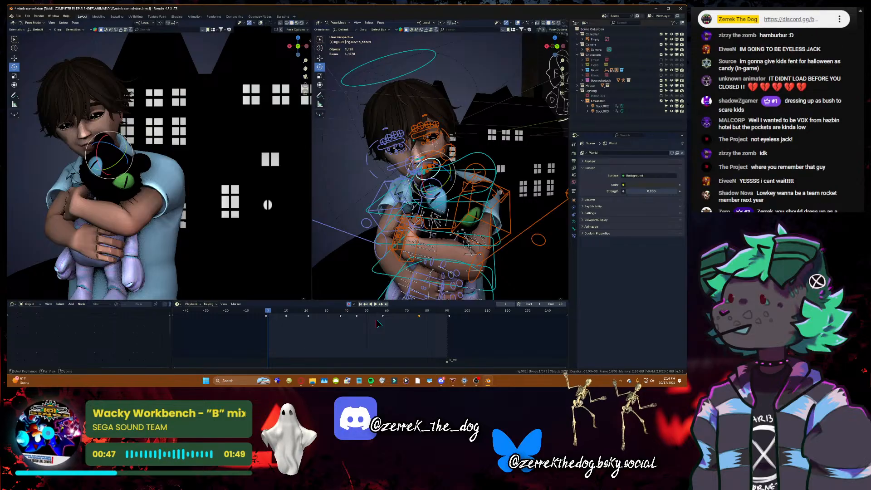
key("ctrl+s")
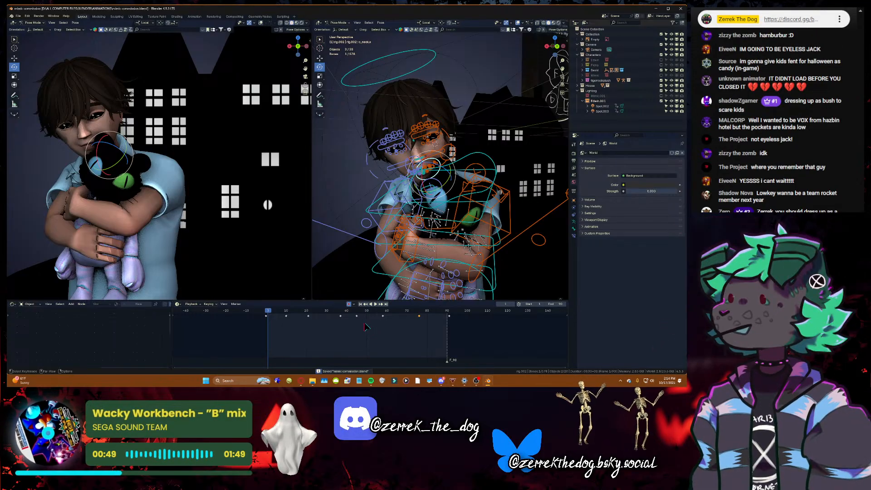
key("space")
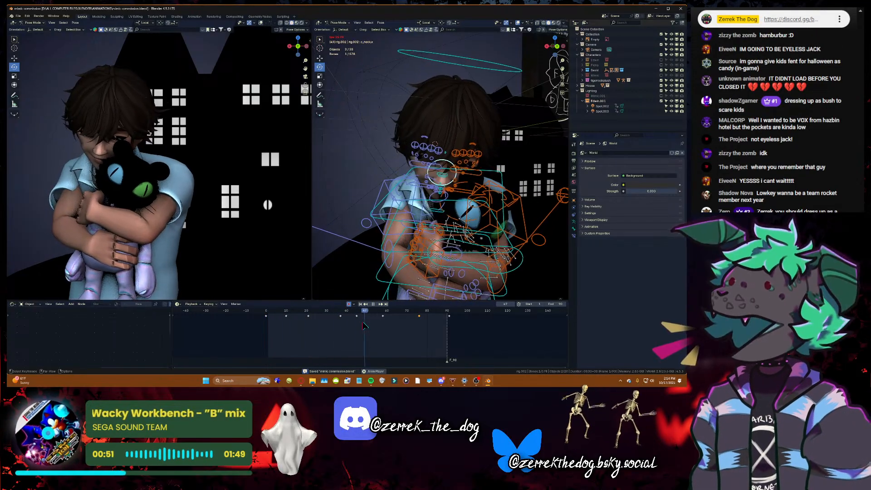
key("space")
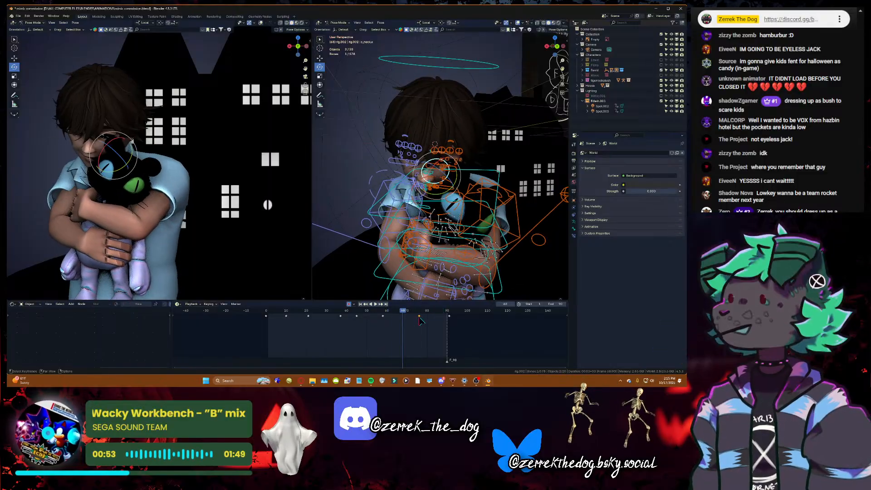
- Replay the head motion from about frame 55, return to the first frame, and save the file
right_click(400, 318)
mouse_move(422, 319)
left_click(446, 341)
left_click(379, 312)
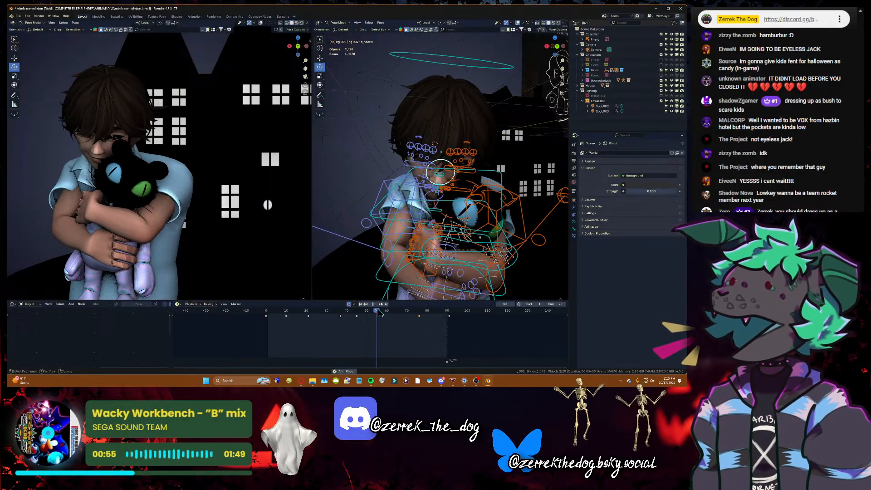
key("space")
left_click(376, 312)
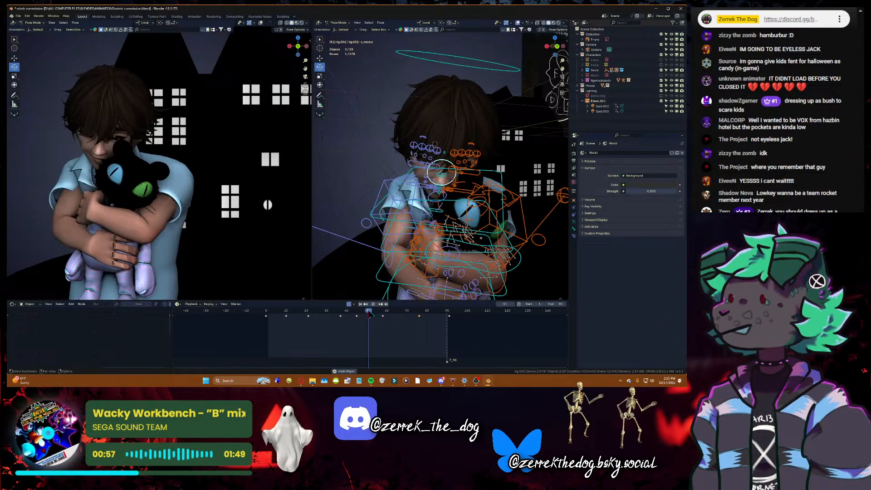
key("space")
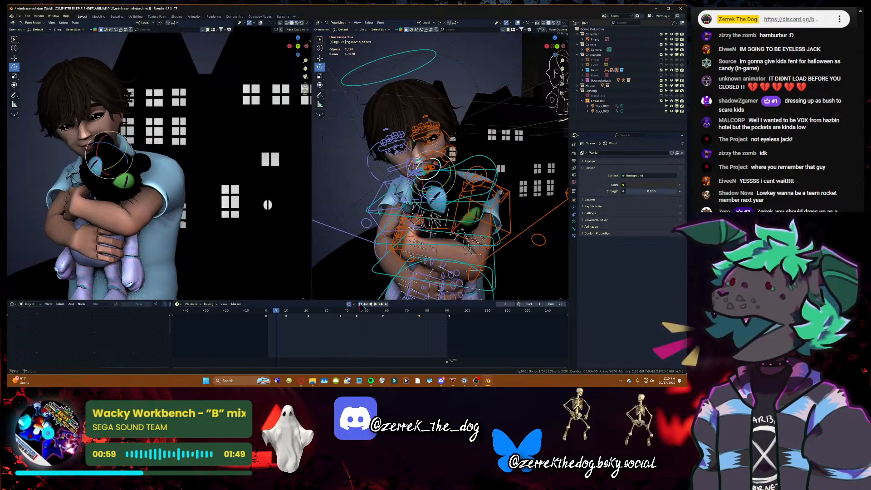
key("shift+Left")
key("ctrl+s")
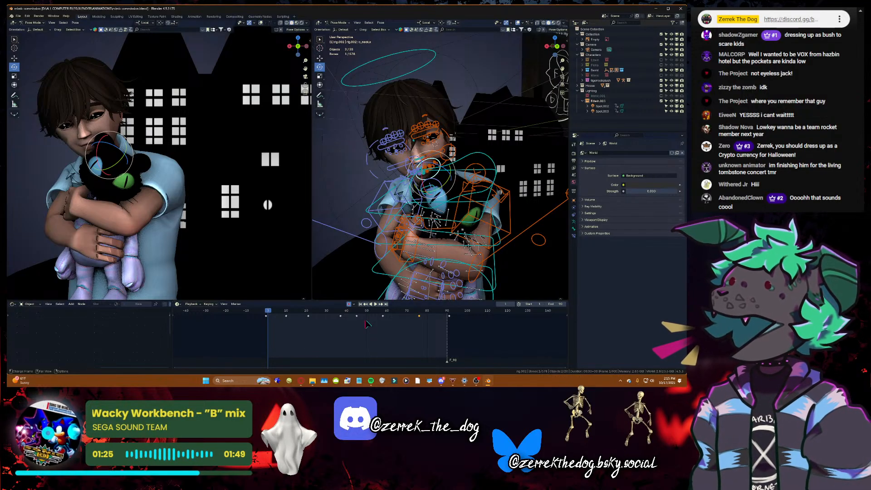
key("ctrl+s")
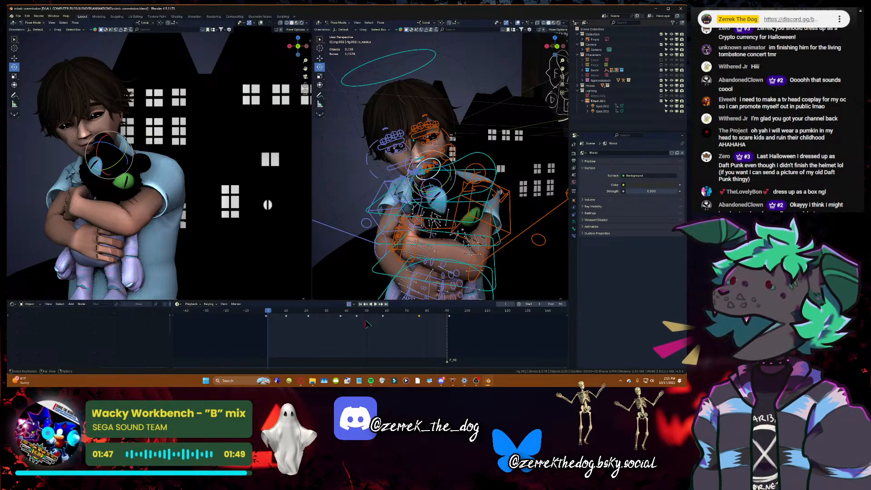
key("ctrl+s")
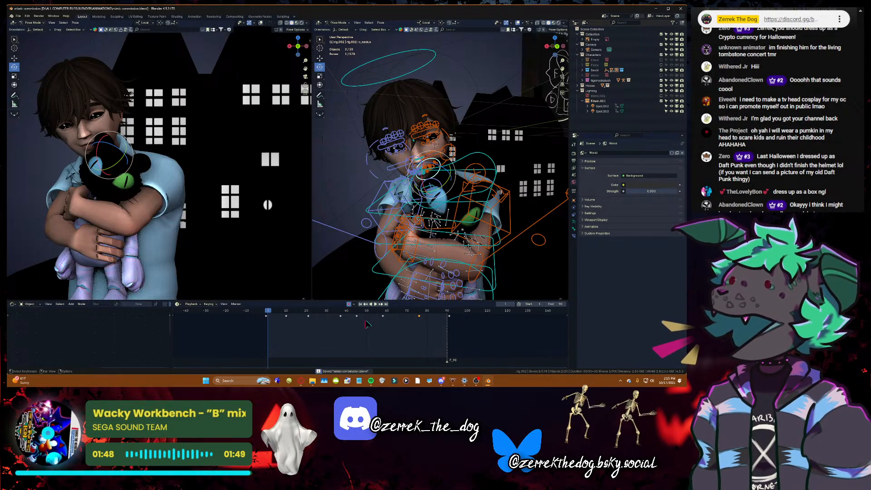
- Select the ring-shaped head control above the boy and auto-key a rotation of it at frame 9
key("space")
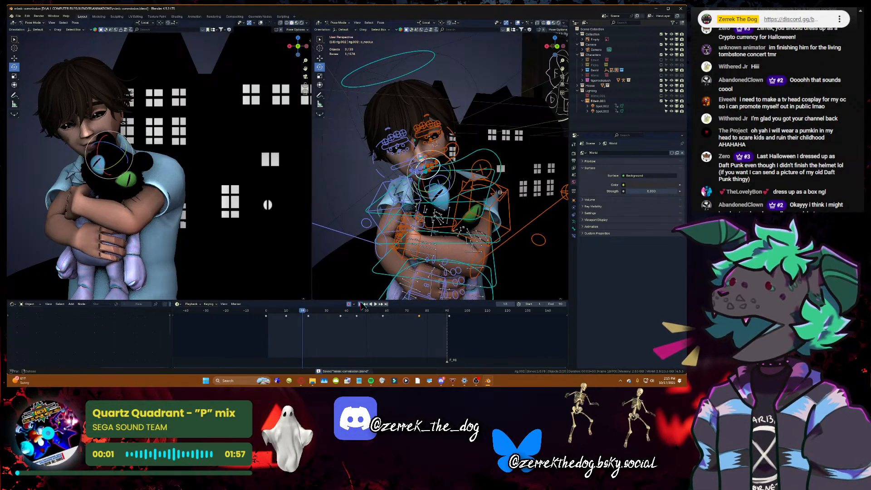
left_click(360, 304)
left_click(419, 69)
key("space")
key("space")
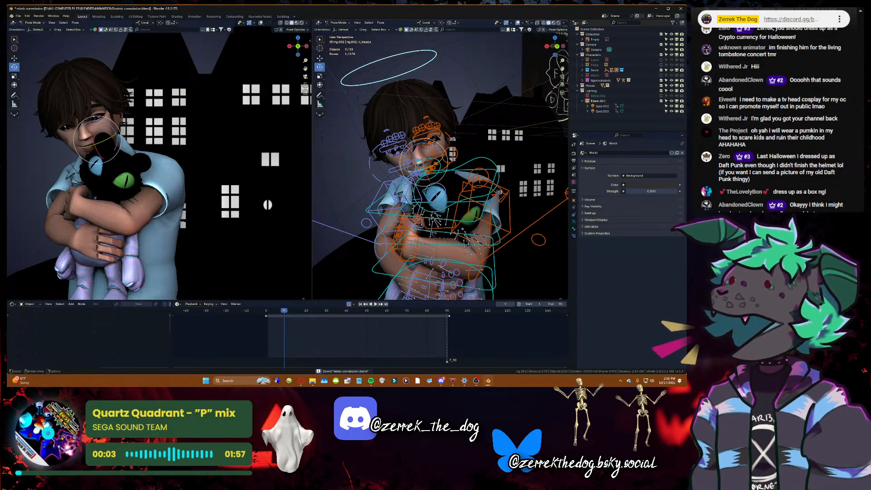
left_click_drag(105, 152, 130, 127)
- Advance in short stretches and auto-key further head control rotations at about frames 18, 24, 39 and 48
key("space")
key("space")
key("space")
key("space")
key("space")
key("space")
- Key another trackball rotation of the head control at about frame 63, play back the animation, and save the file
left_click(333, 311)
key("space")
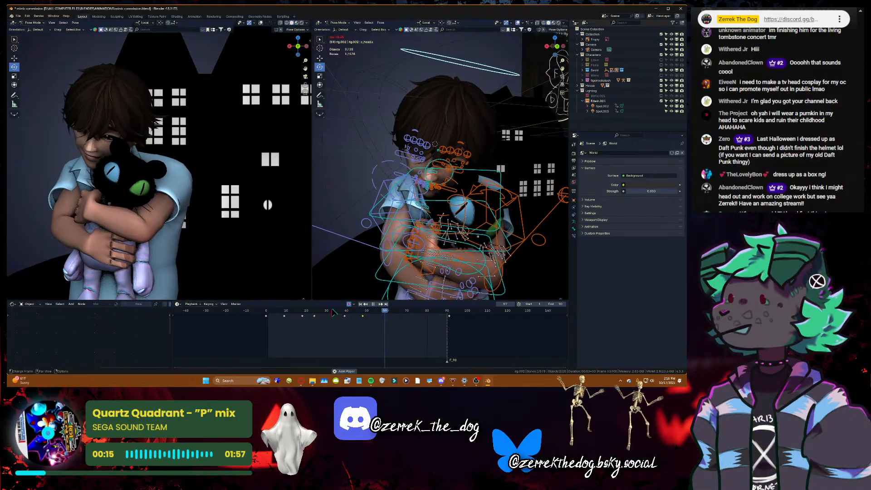
key("space")
left_click_drag(401, 311, 384, 311)
left_click_drag(109, 141, 121, 147)
key("space")
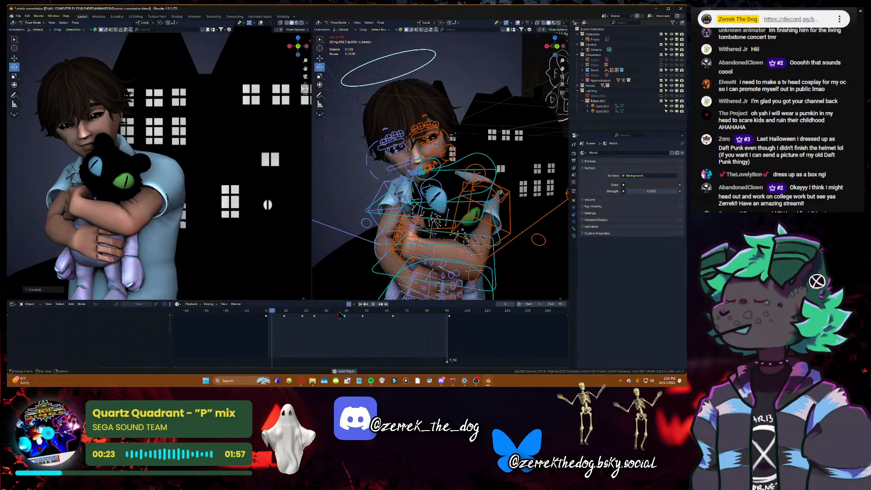
key("Escape")
left_click(449, 183)
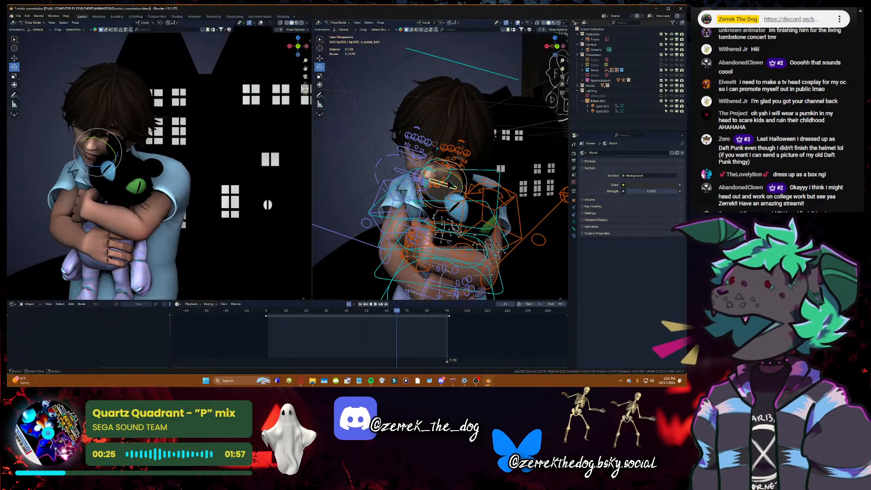
key("ctrl+s")
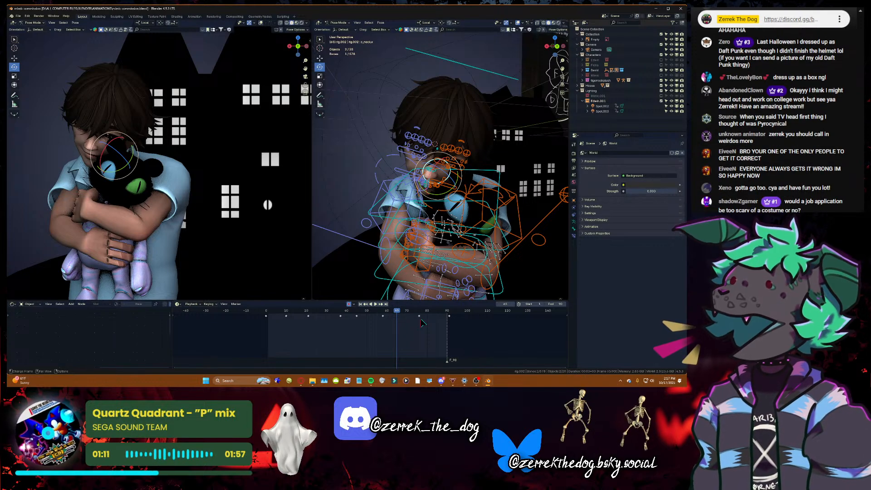
key("ctrl+s")
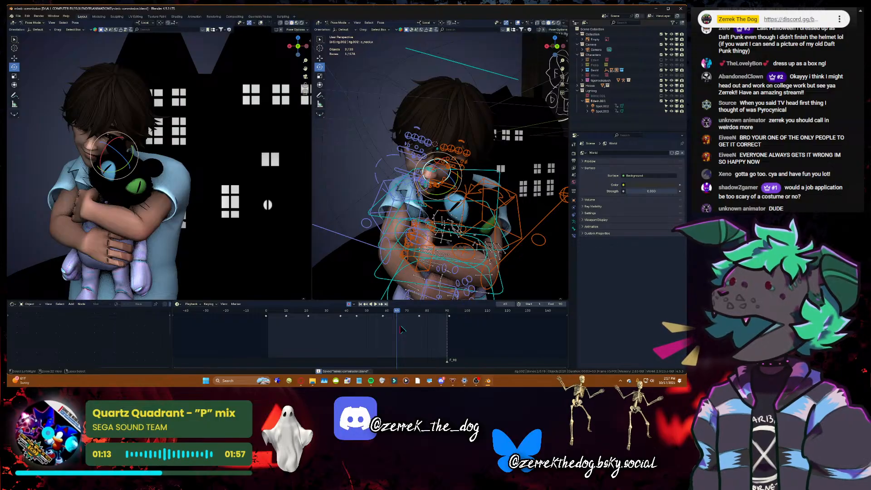
- Shift the neck keyframe near frame 76 to about frame 69 and play back the change from the start
left_click(361, 305)
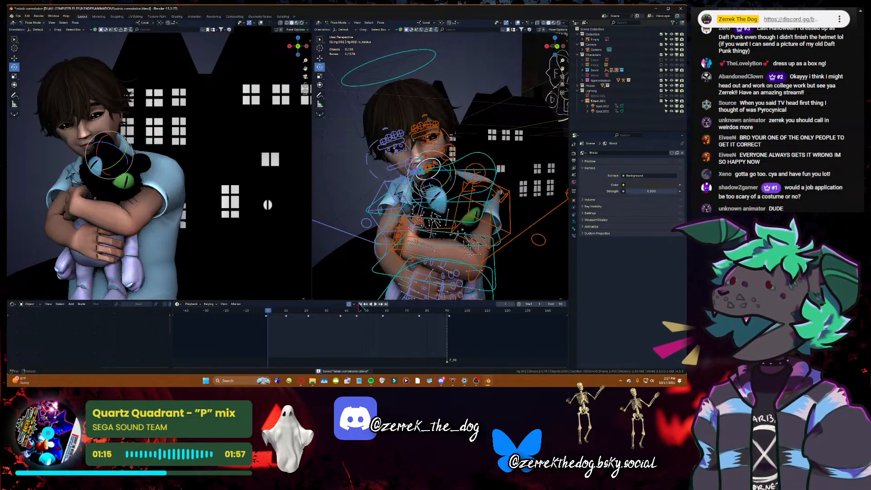
key("space")
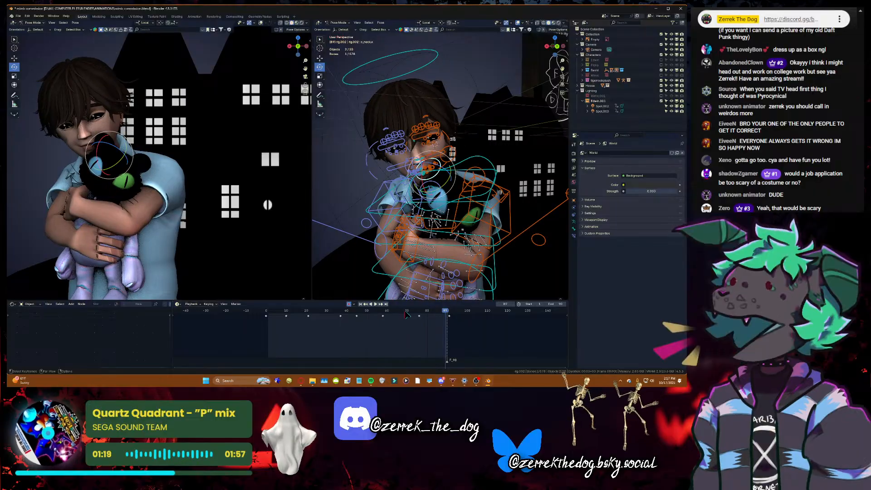
key("space")
key("space")
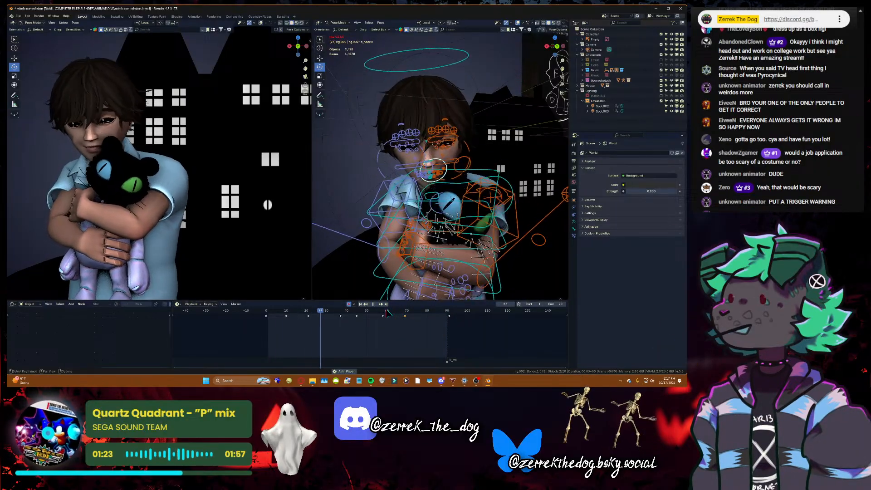
key("space")
left_click(360, 304)
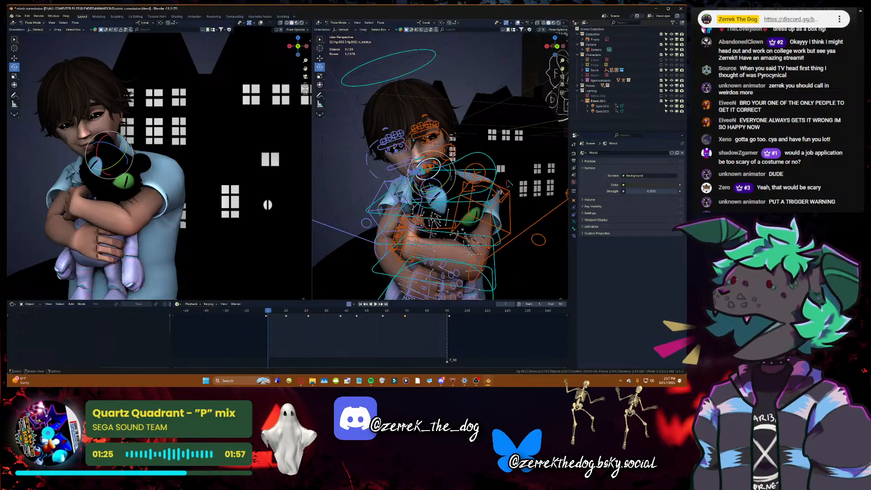
- Frame the boy's face closely in the perspective view and select the bar control above his left eye for moving
key("shift+grave")
left_click(441, 166)
left_click(445, 136)
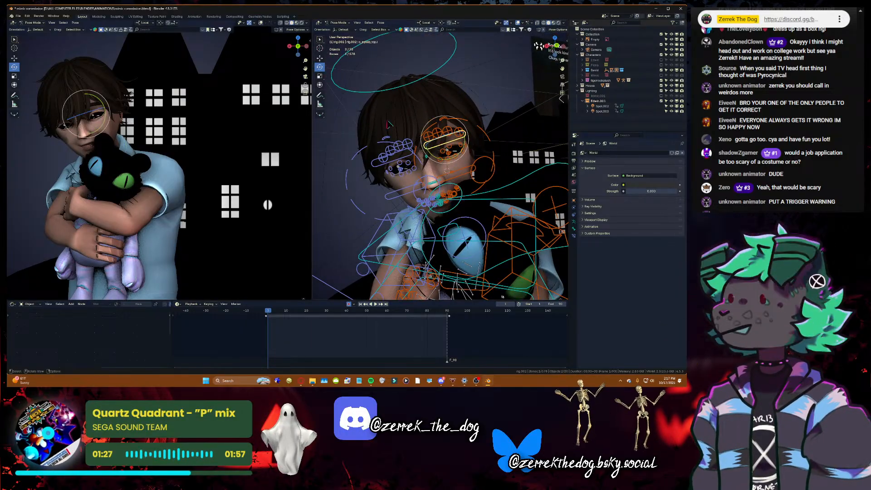
left_click(320, 59)
- Try to move the left eye's bar control at frame 9
key("space")
key("space")
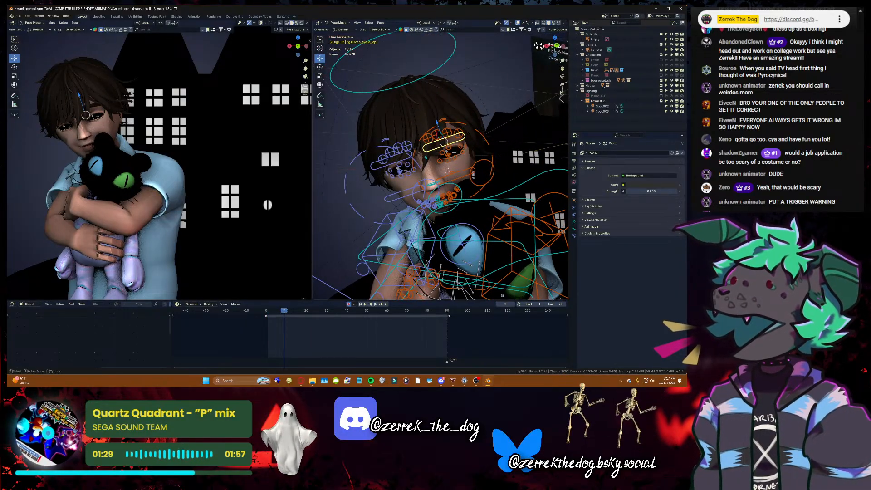
left_click_drag(438, 123, 454, 110)
key("shift+Left")
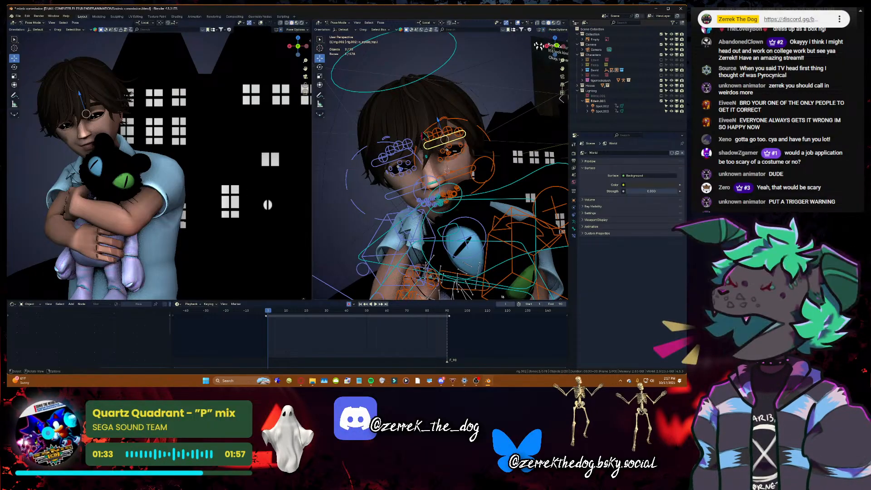
- Add the matching bar control above the other eye, save the file, and auto-key a move of both at about frame 12
left_click(401, 156, "shift")
key("ctrl+s")
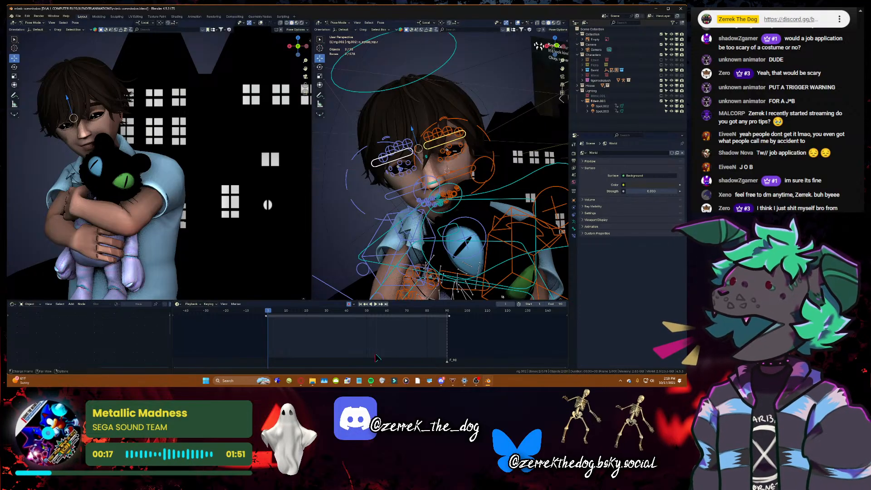
key("ctrl+s")
key("space")
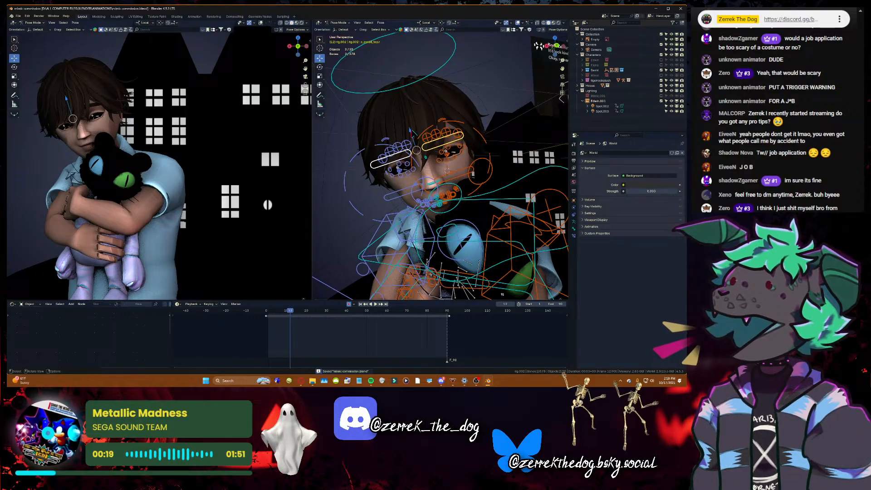
left_click_drag(411, 133, 422, 120)
- Auto-key further moves of both eye bar controls at about frames 22 and 39 and play back the result
key("space")
key("space")
key("space")
key("space")
left_click_drag(101, 118, 99, 121)
left_click(299, 316)
key("space")
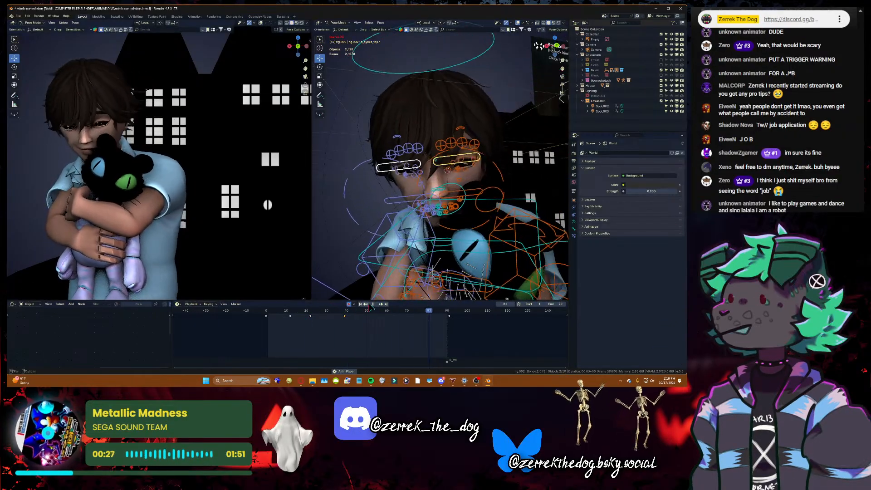
key("space")
- Duplicate the eye controls' keyframe near frame 39 to about frame 59 to hold the pose between them
left_click(355, 311)
key("shift+d")
left_click(385, 317)
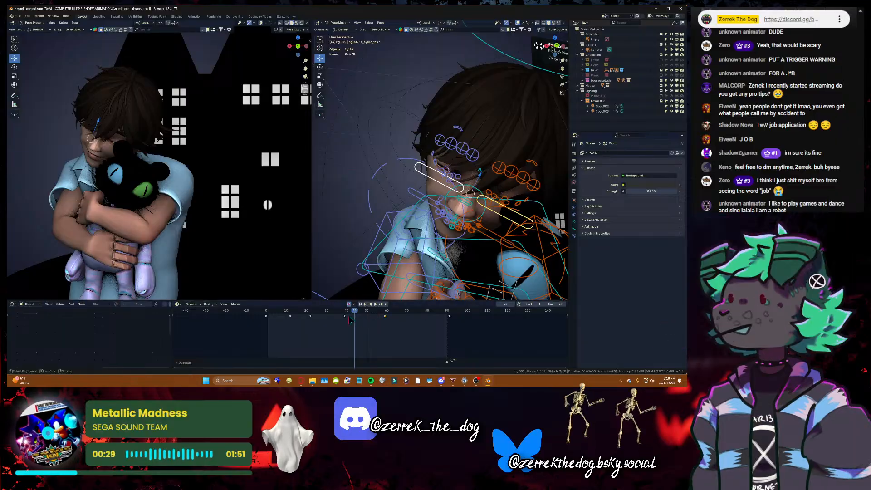
left_click(344, 317, "shift")
- Play back the eye motion from about frame 34 and save the file
left_click(335, 310)
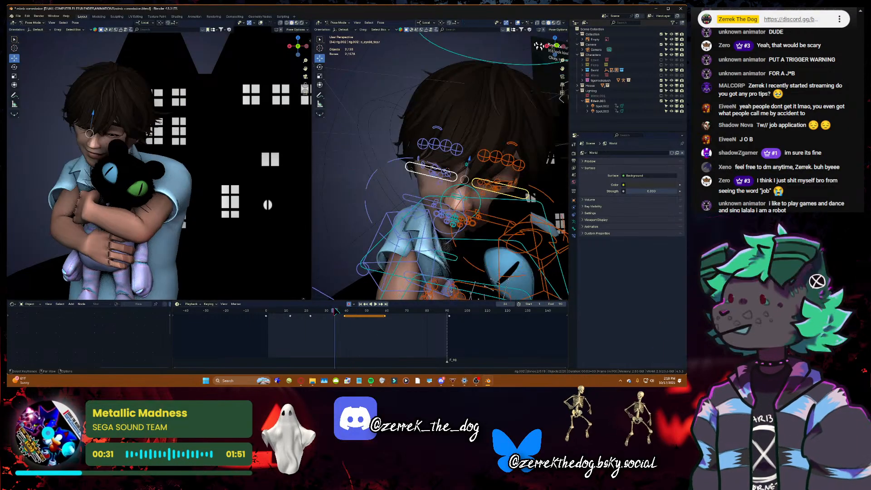
key("space")
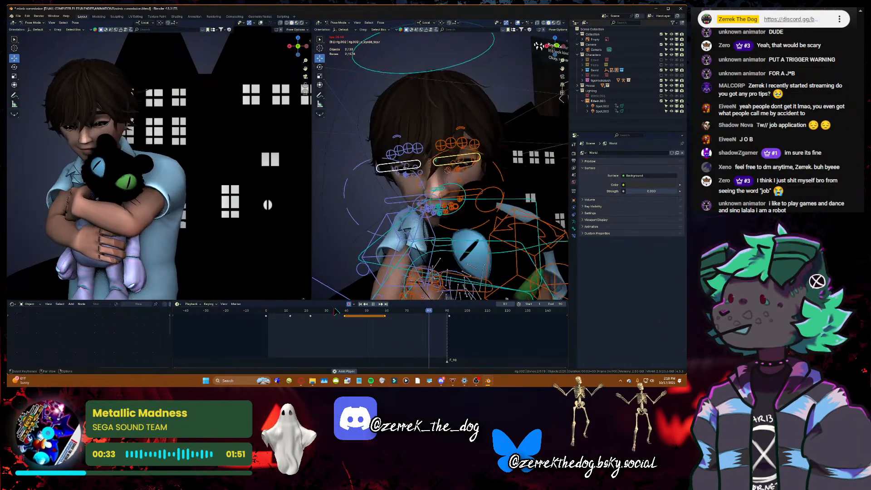
key("space")
key("ctrl+s")
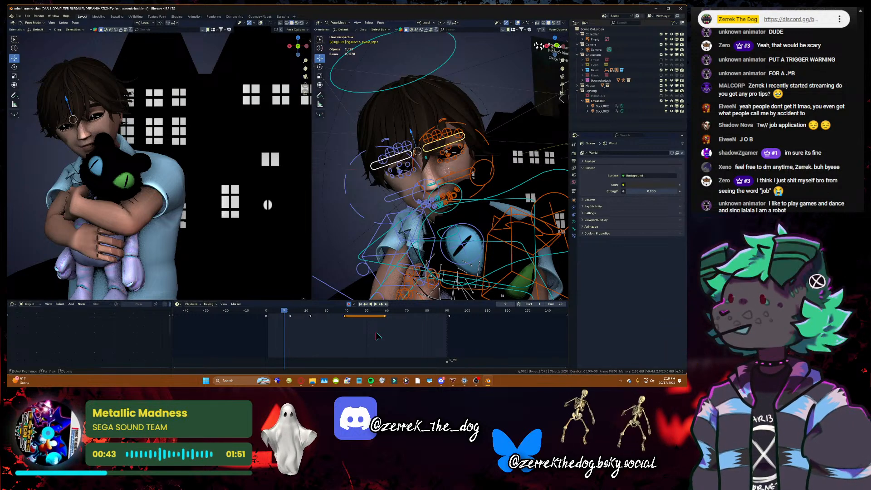
key("ctrl+s")
- Save the file at the first frame, play back the animation, and move to about frame 70
key("shift+Left")
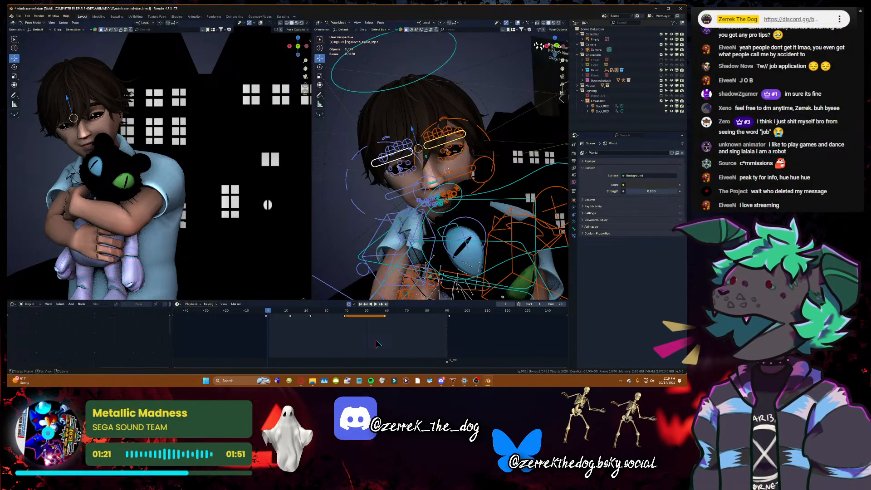
key("ctrl+s")
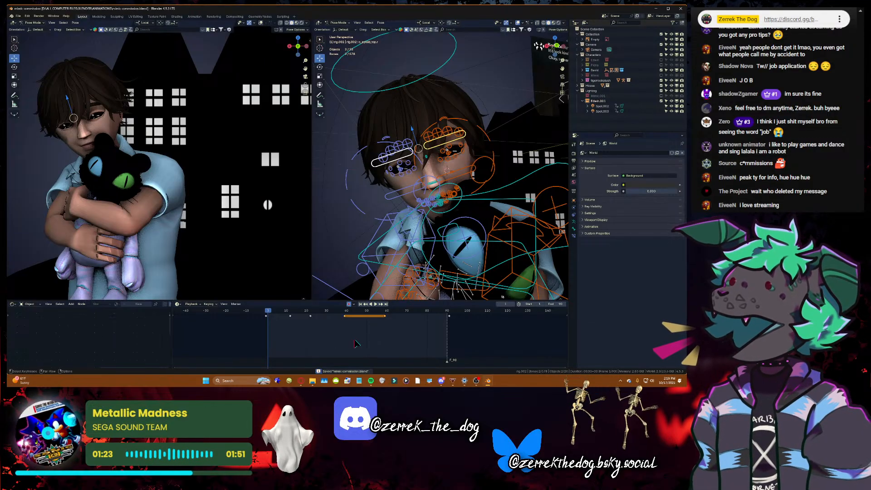
key("space")
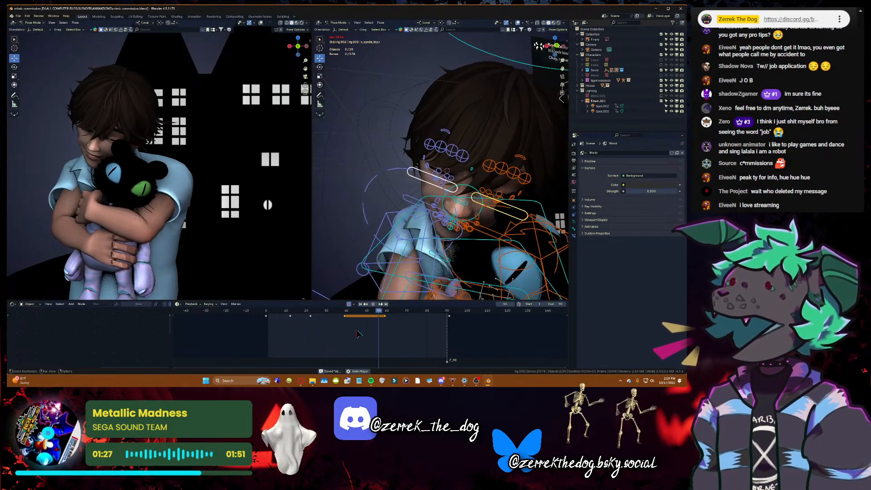
key("space")
left_click(405, 316)
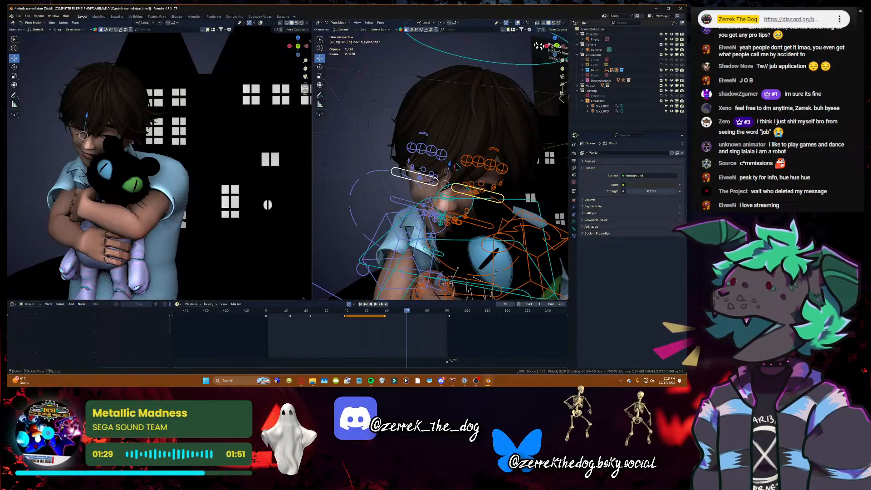
- Play back the animation from about frame 70, return to the first frame, and save the file
key("space")
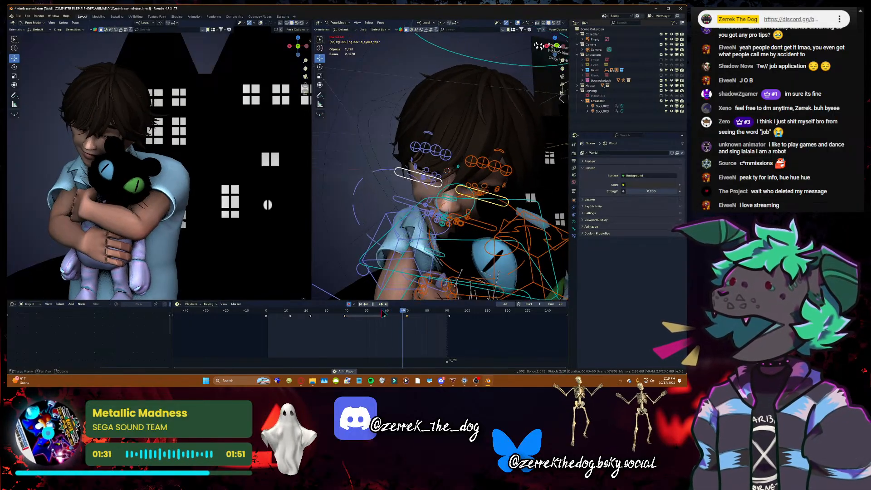
key("ctrl+s")
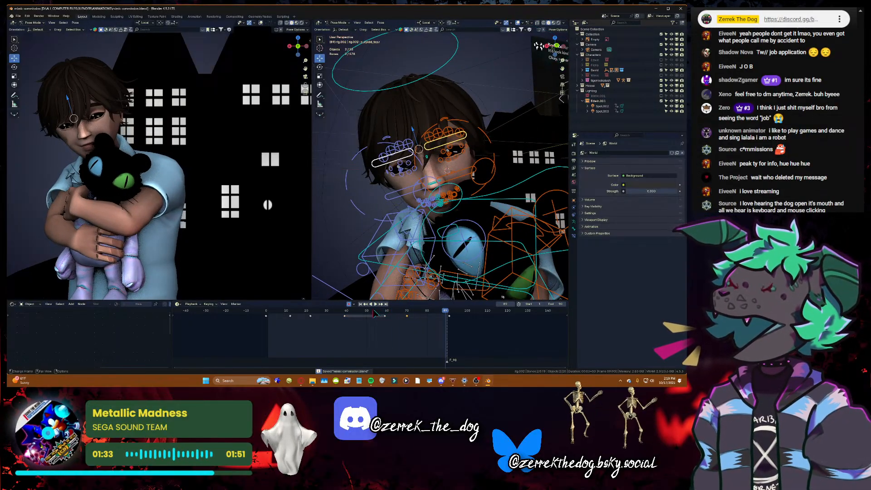
key("shift+Left")
key("ctrl+s")
- Select both lower eye bar controls and auto-key a slight upward move at about frame 12
left_click(461, 176)
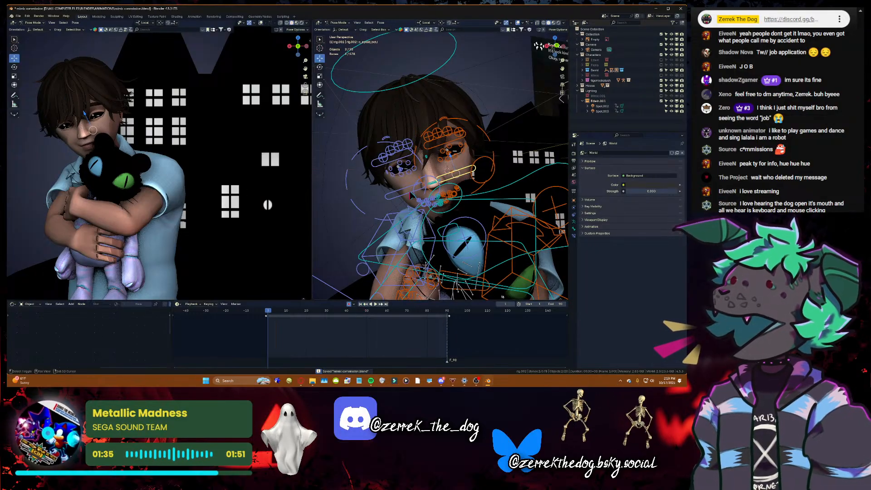
left_click(410, 192, "shift")
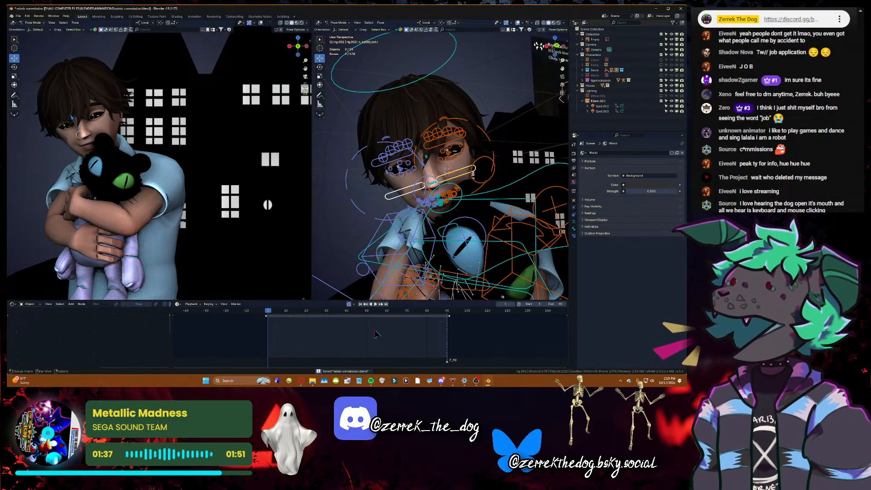
key("Right")
key("Right")
key("Right")
key("Right")
key("Right")
key("Right")
key("Right")
key("Right")
key("Right")
key("Right")
key("Right")
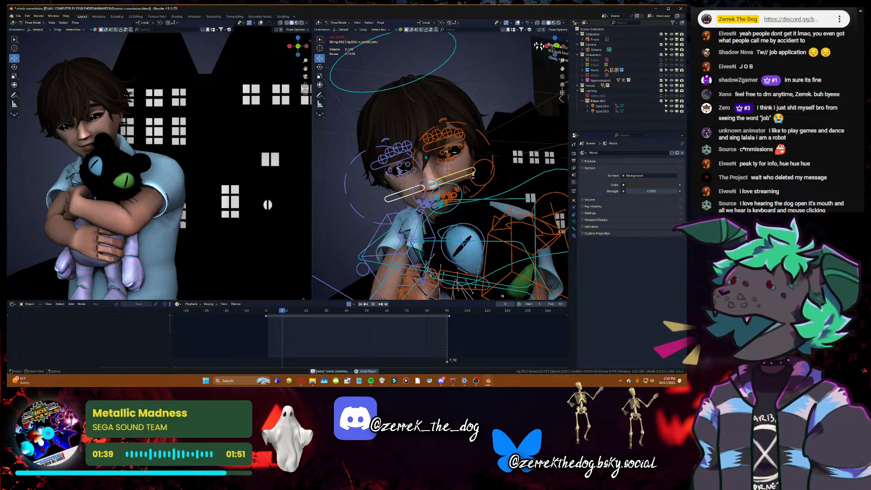
key("g")
left_click_drag(425, 168, 423, 164)
- Auto-key a Z move of both lower eye bar controls at about frame 41 and play back the motion
key("space")
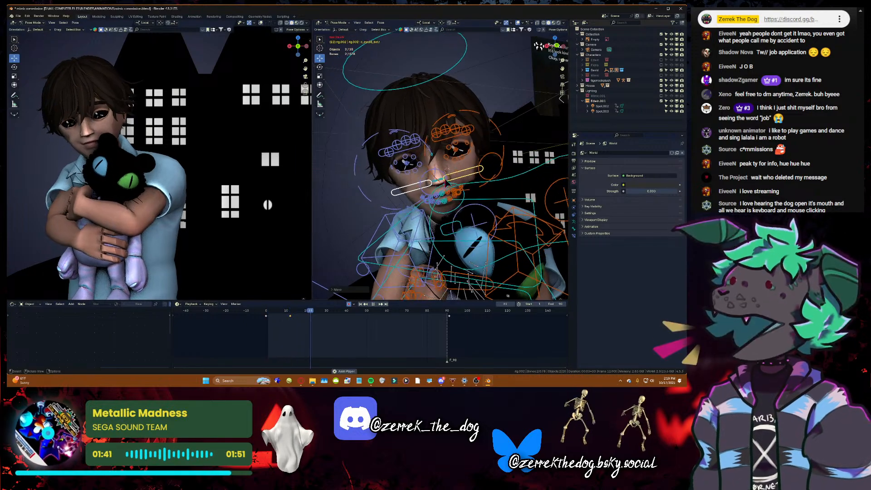
key("space")
key("g")
key("z")
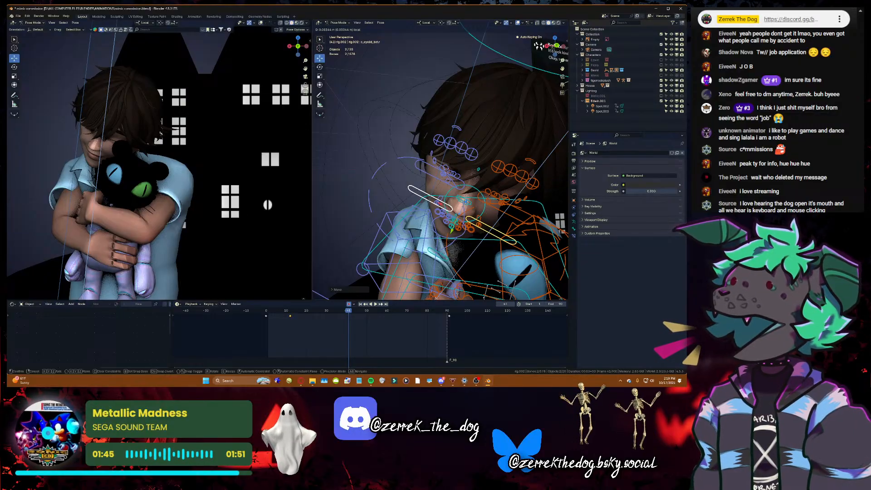
left_click(466, 202)
left_click(288, 313)
key("space")
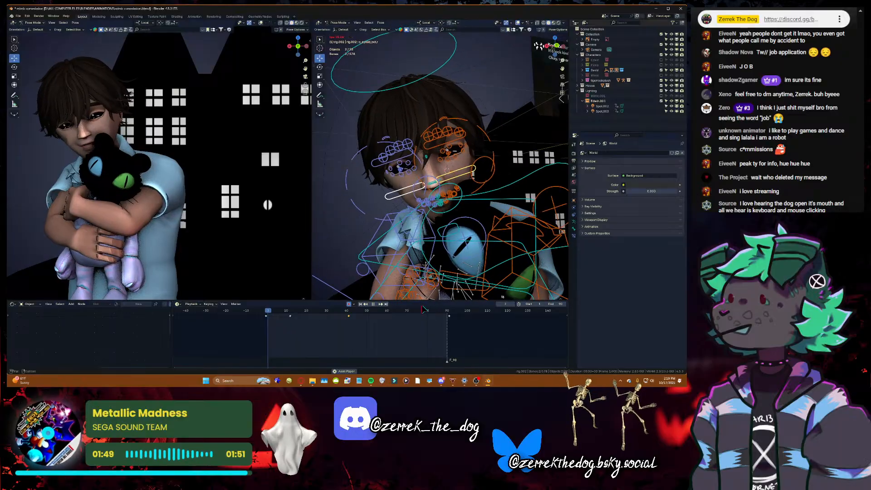
- Duplicate the lower eye bars' keyframe near frame 41 to about frame 68 and play back the hold
key("Escape")
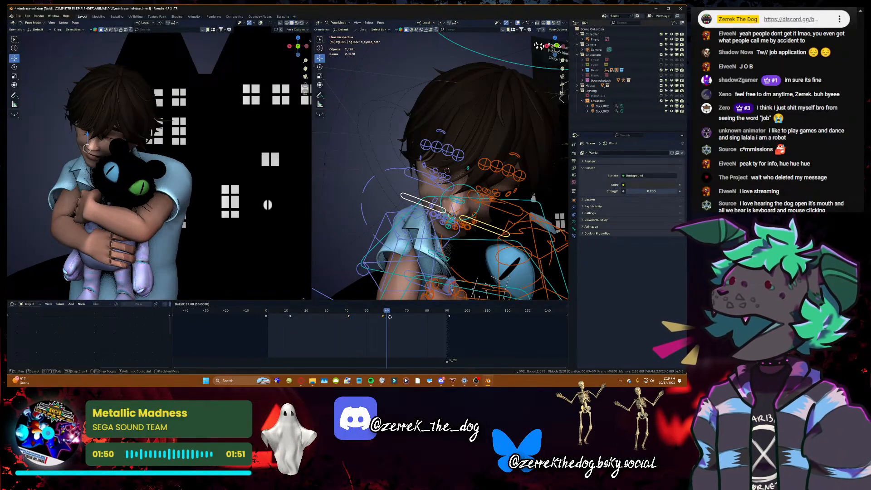
key("space")
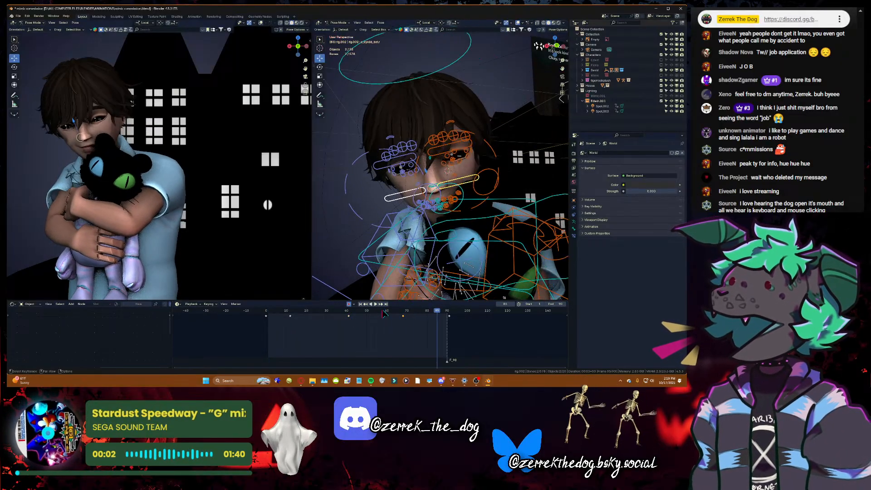
key("Escape")
- Set the handles of the eye bar keyframes near frames 41 and 68 to Auto Clamped, play back, and save
left_click_drag(418, 326, 326, 311)
right_click(346, 316)
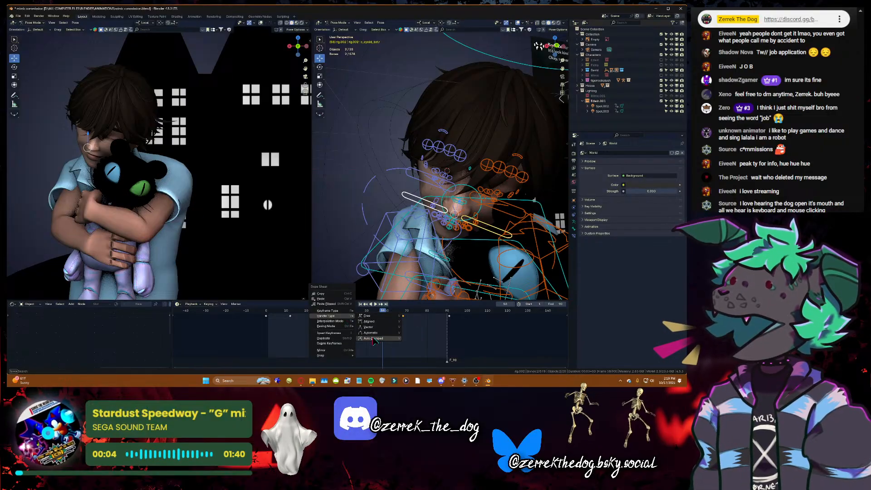
left_click(373, 339)
key("space")
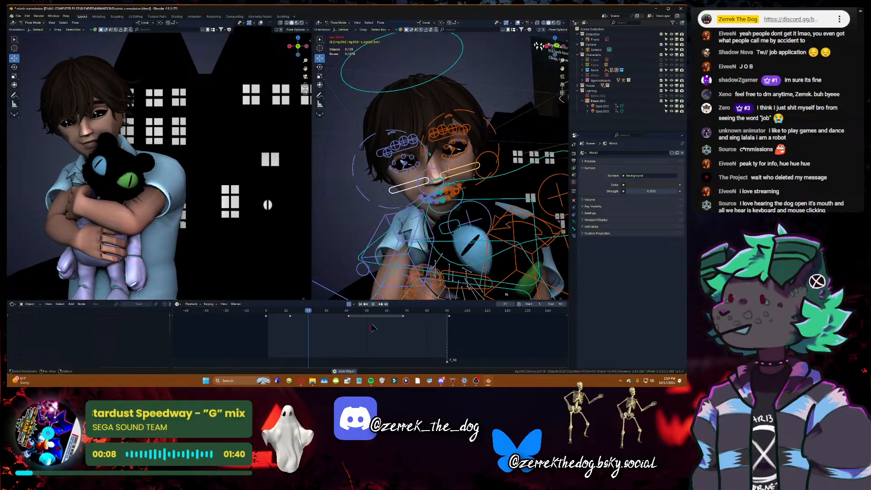
key("space")
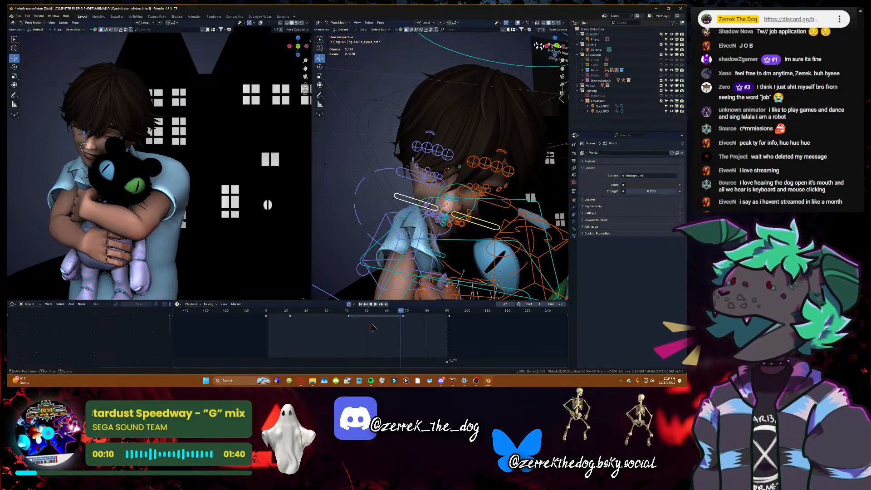
key("ctrl+s")
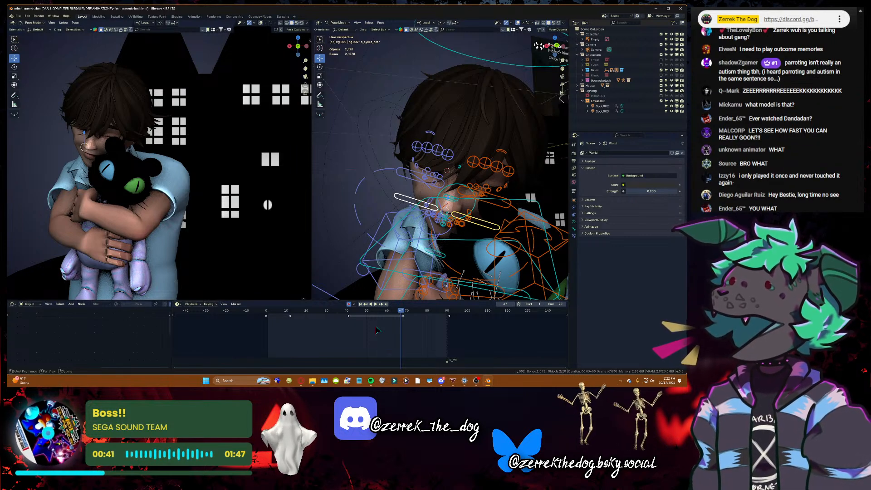
- Save the file and play back the animation from the first frame to about frame 62
key("ctrl+s")
left_click(361, 304)
key("space")
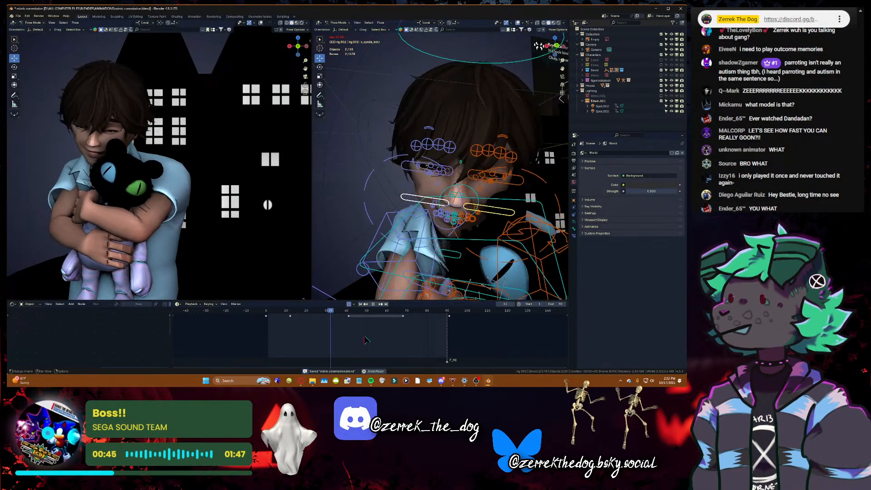
key("space")
- Select both eyebrow controls, save at the first frame, and auto-key a slight vertical move at about frame 13
left_click(437, 132)
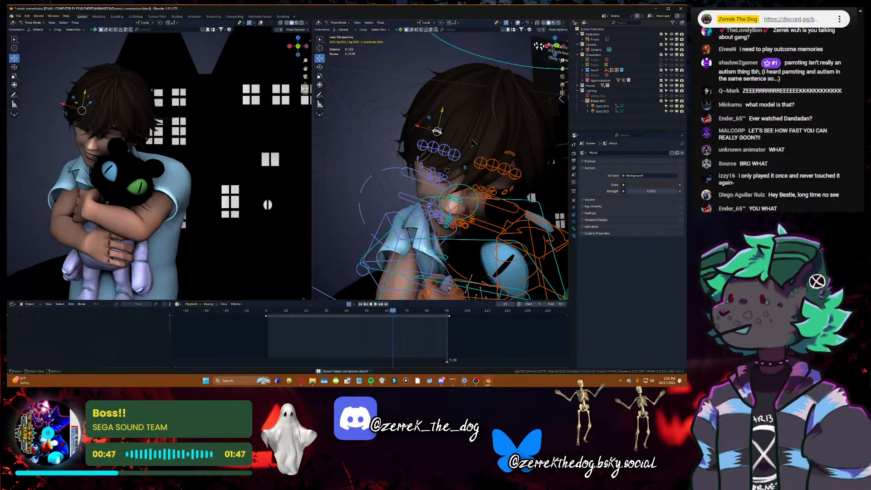
left_click(361, 304)
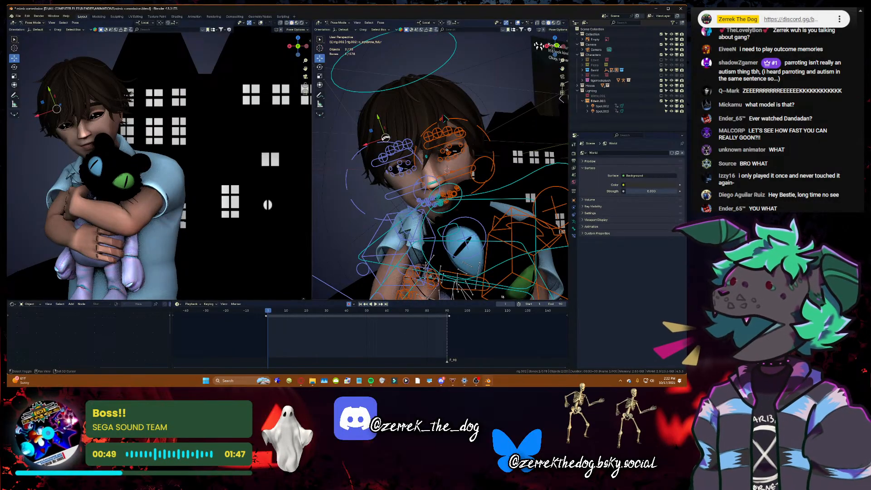
key("ctrl+s")
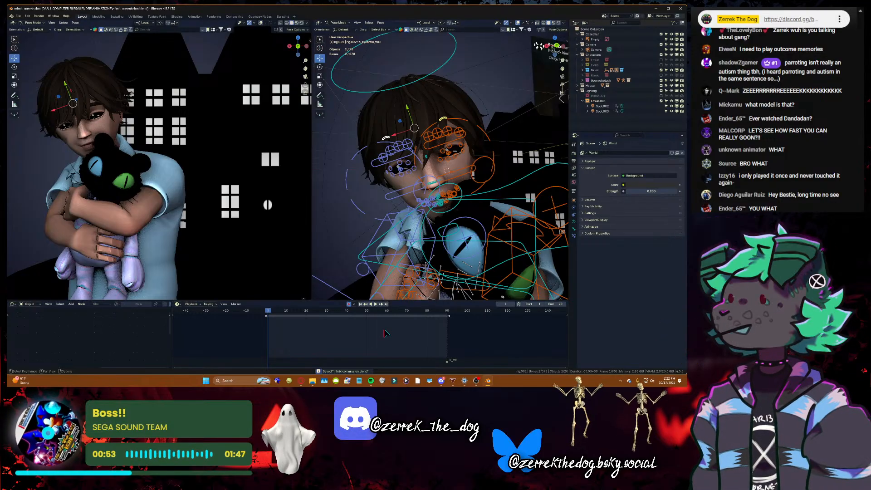
key("space")
key("space")
left_click_drag(407, 109, 407, 111)
key("space")
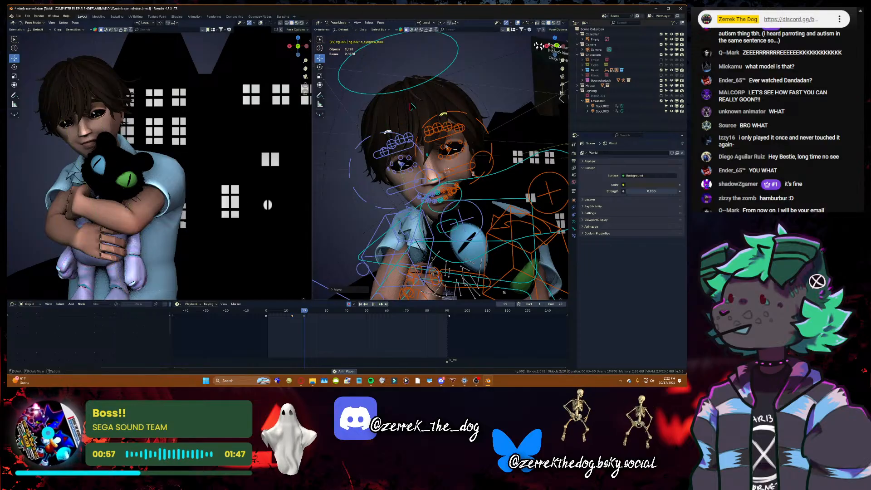
- Auto-key a lowered brow pose at about frame 45 and add brow keyframes near frames 19 and 36
key("space")
left_click_drag(505, 123, 501, 133)
left_click(299, 312)
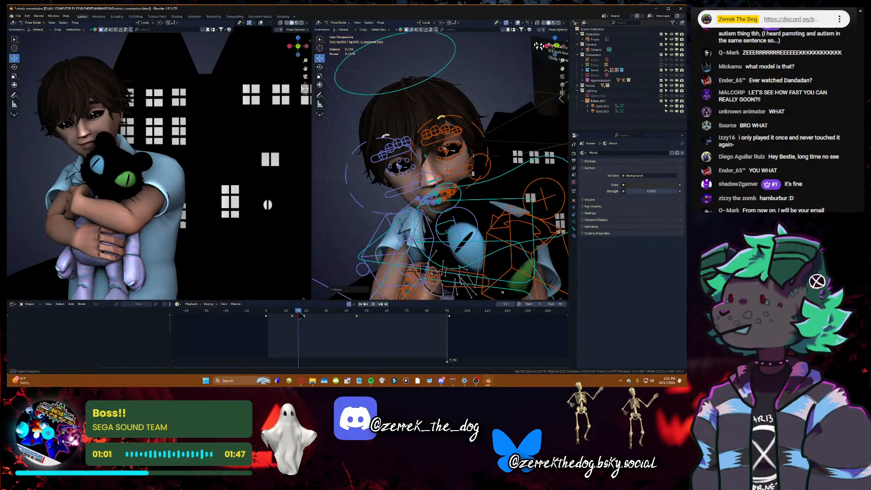
key("space")
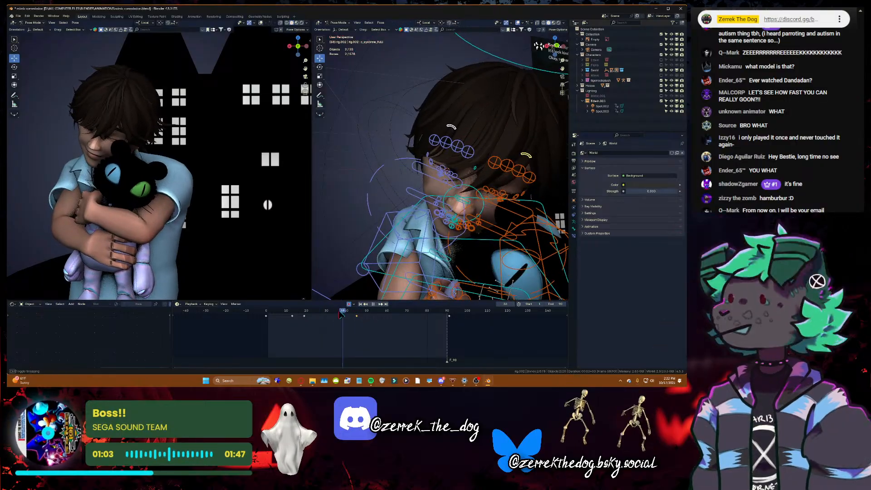
key("space")
- Save the file, lower both eyebrow controls further at about frame 45, and play back the brow motion
left_click(357, 318)
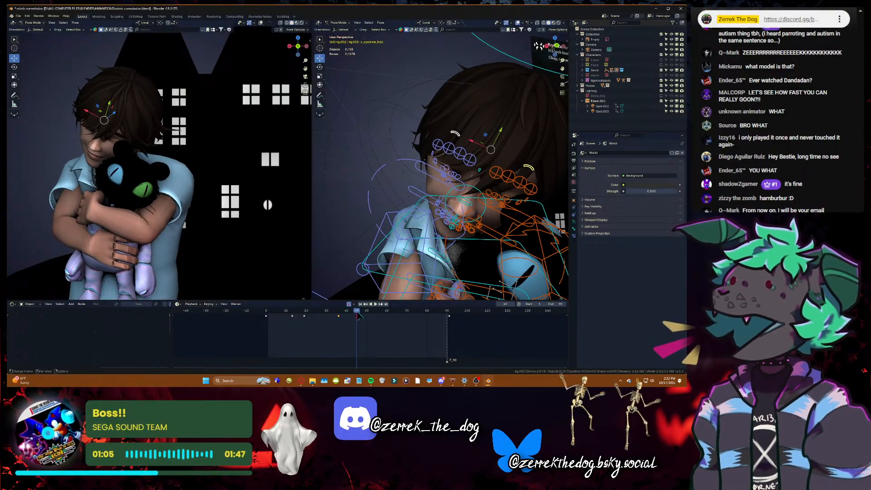
key("ctrl+s")
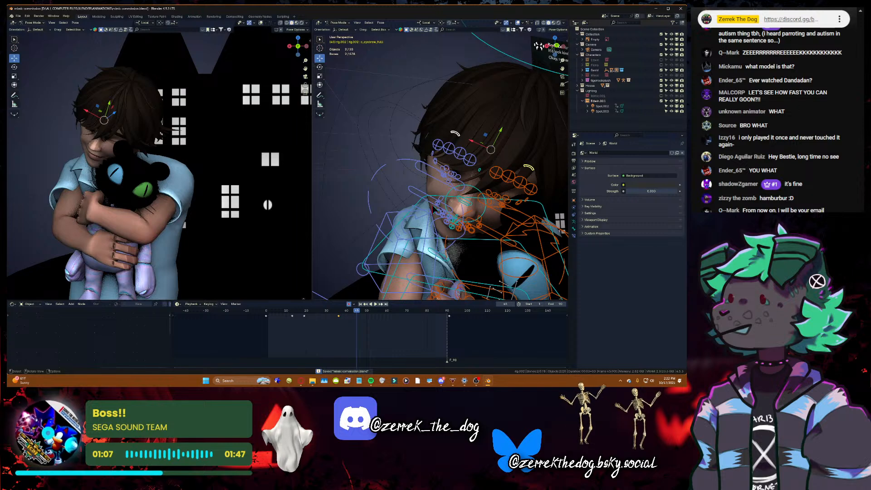
left_click_drag(499, 137, 496, 142)
key("space")
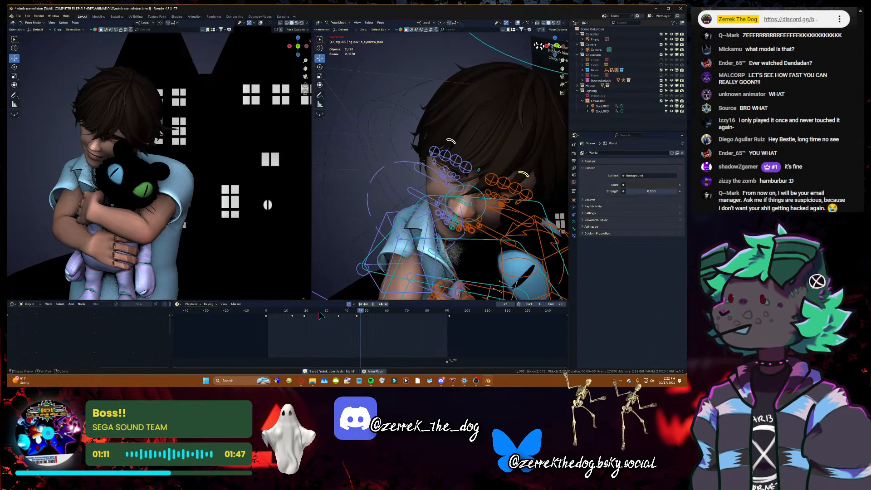
- Duplicate the eyebrow keyframe near frame 45 to about frame 63 and play back from about frame 54
left_click(375, 312)
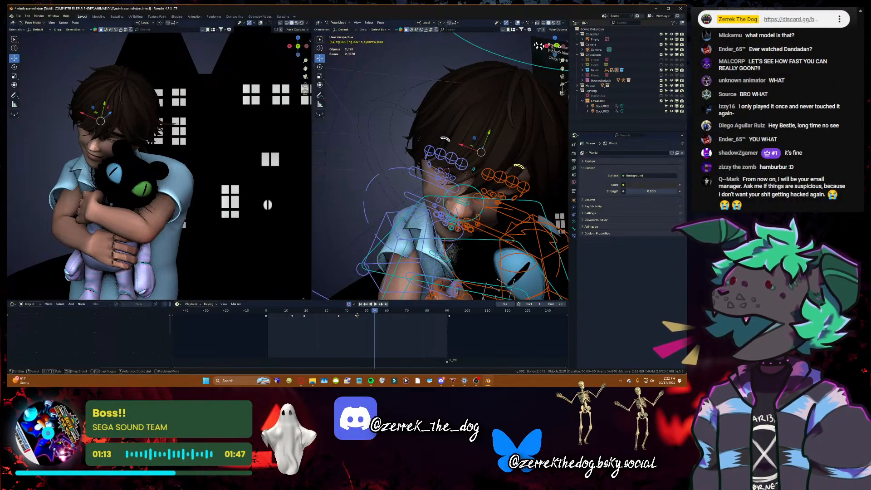
key("g")
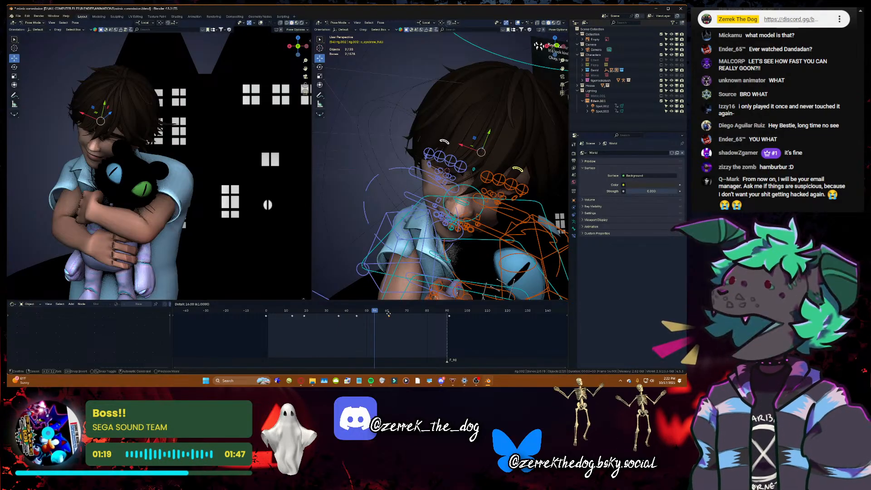
left_click(392, 314)
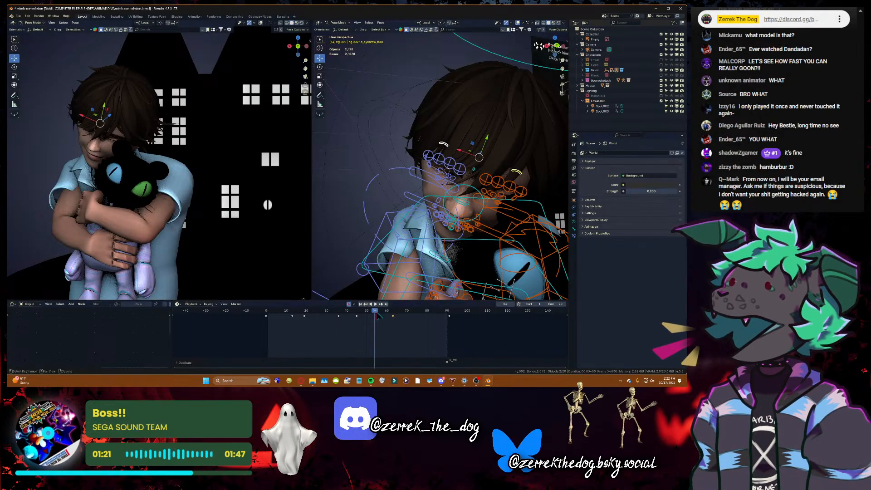
key("space")
key("space")
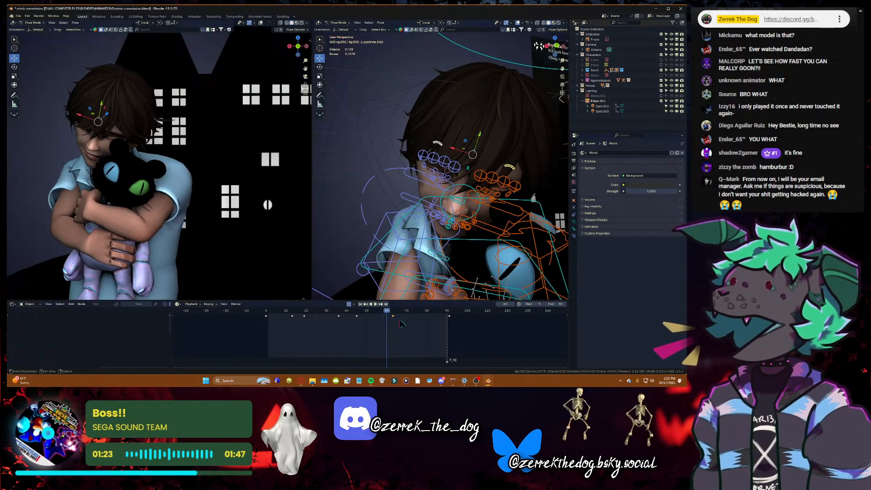
- Change the handle type of the eyebrow keyframes near frames 45 and 63 to hold the pose, play back, and save
right_click(361, 318)
mouse_move(361, 316)
left_click(390, 337)
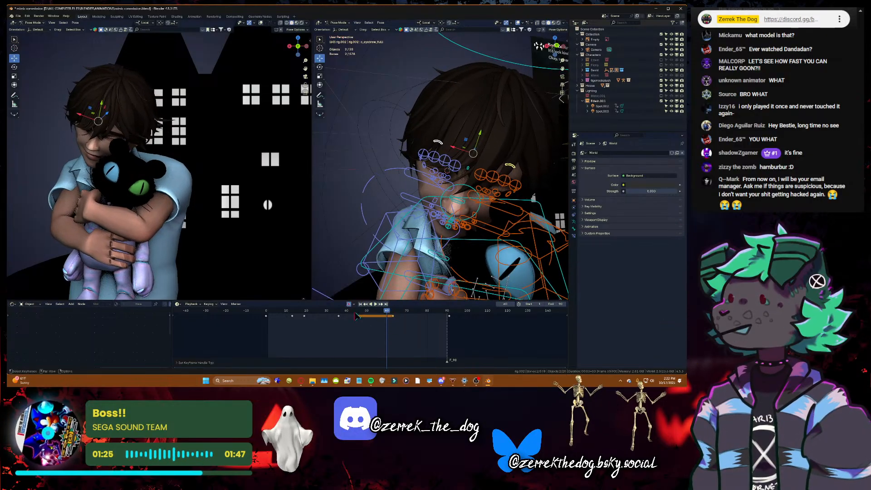
left_click(346, 311)
key("space")
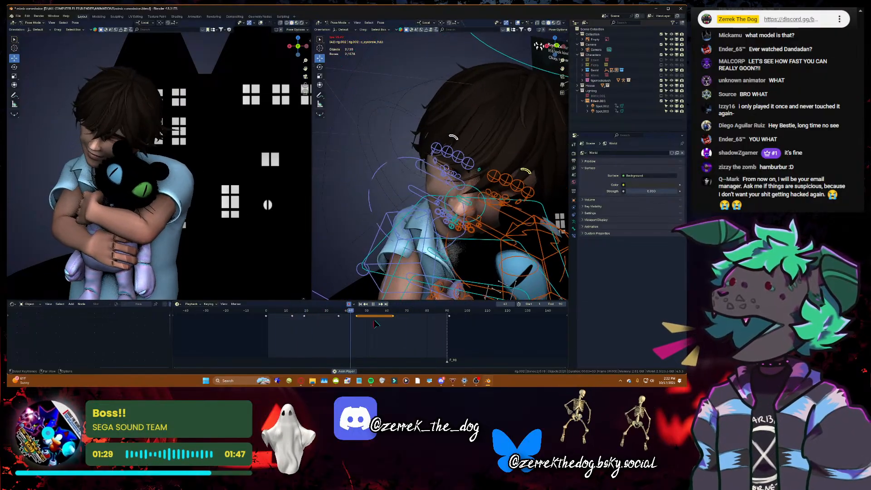
key("space")
key("ctrl+s")
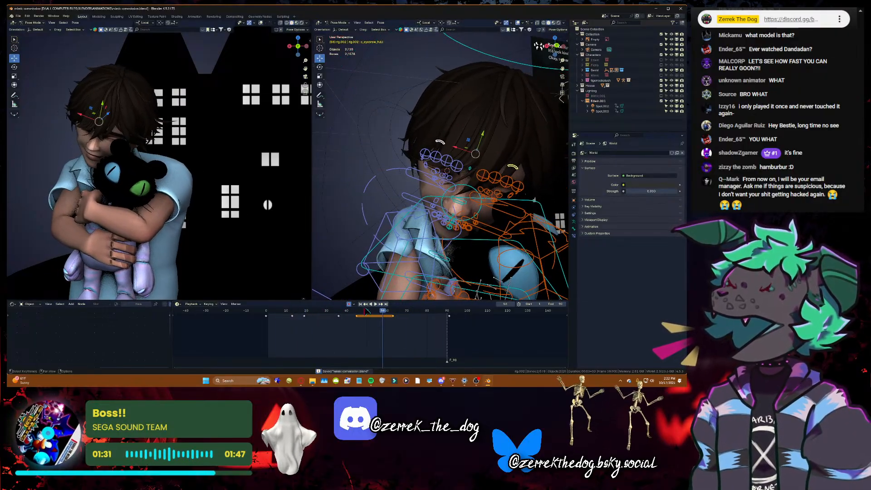
- Play back the whole animation from the first frame, save the file, and return to the first frame
left_click(361, 304)
key("space")
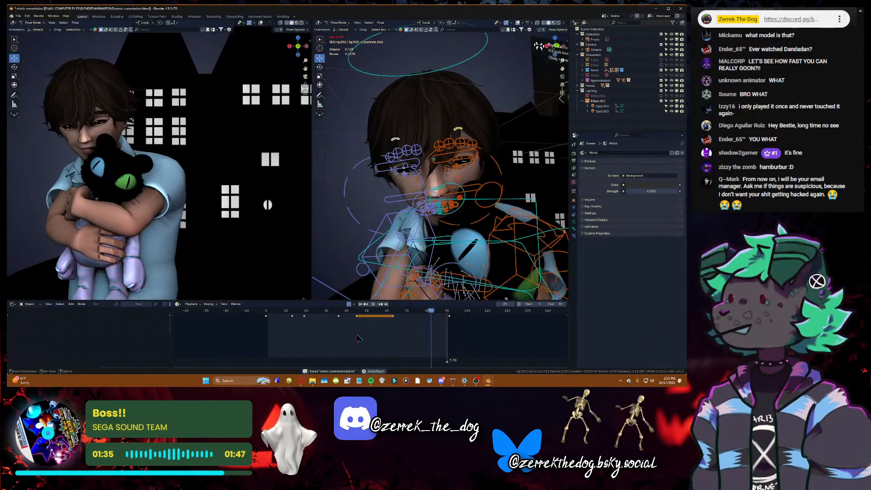
key("space")
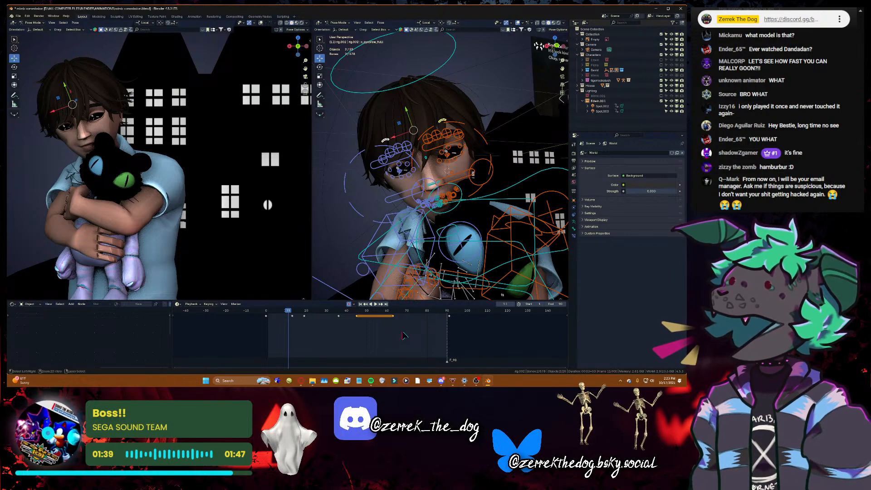
key("ctrl+s")
key("space")
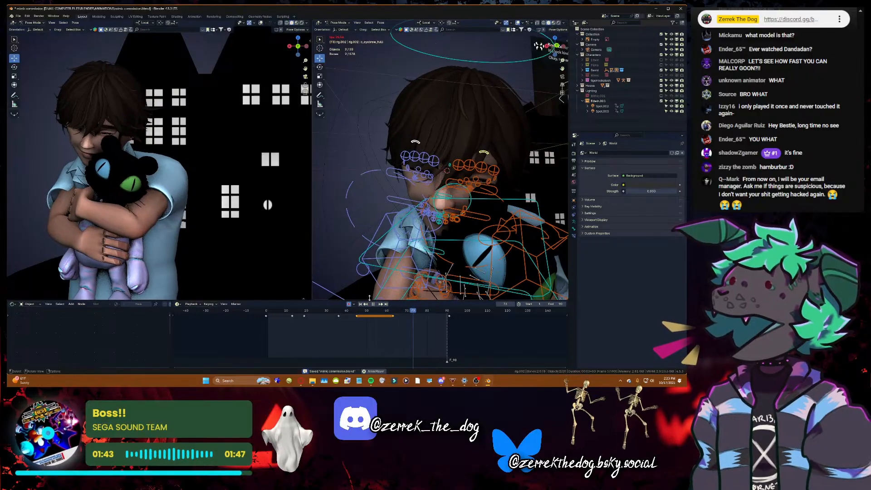
key("space")
key("shift+Left")
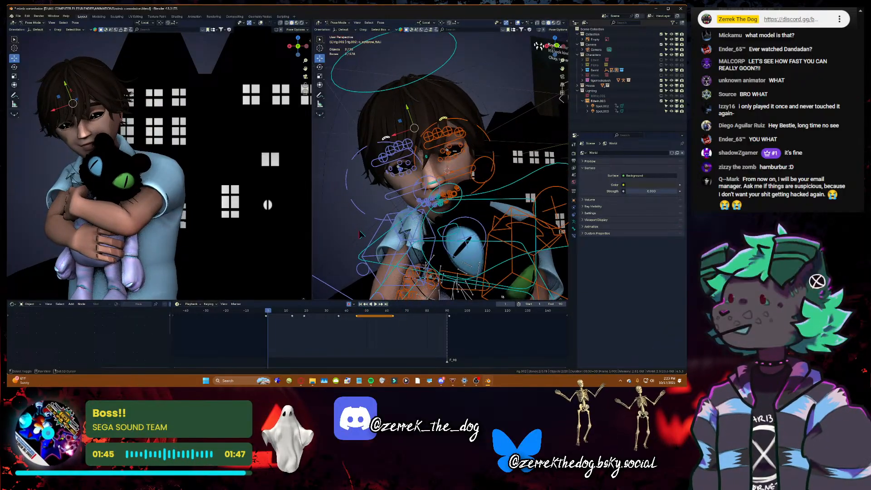
- Select the plush's head-area bone in pose mode, save the file, and activate the Rotate tool
scroll(362, 234, "down", 3)
middle_click_drag(400, 218, 347, 195, "shift")
scroll(345, 104, "up", 2)
scroll(345, 118, "down", 2)
scroll(352, 208, "up", 3)
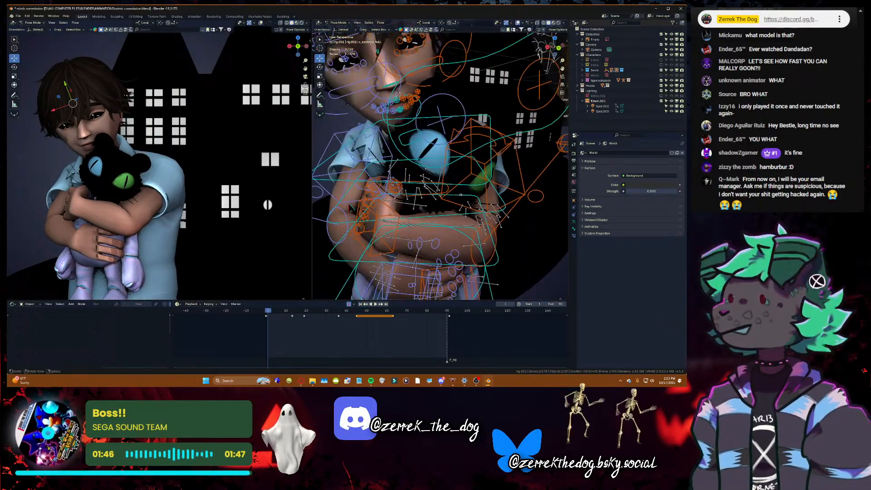
left_click(427, 173)
left_click(427, 172)
key("ctrl+s")
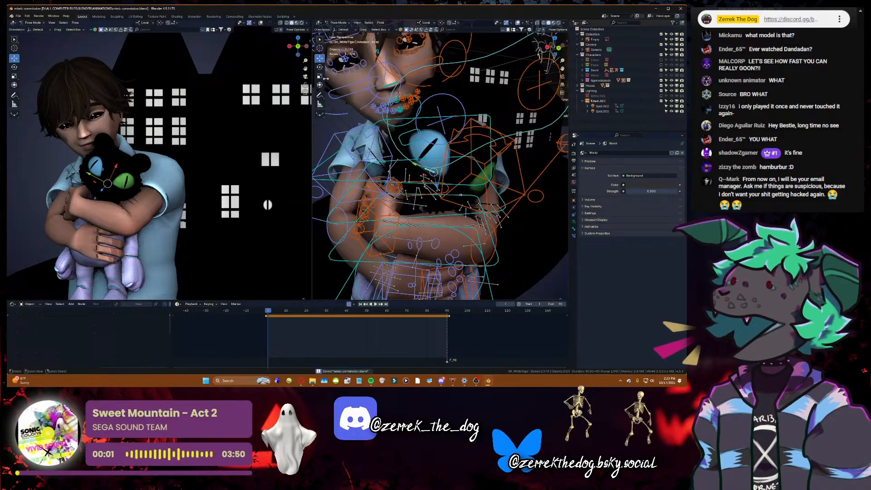
left_click(320, 68)
- Try rotating the plush's head from its neck bone at the first frame and undo the change
left_click_drag(440, 177, 435, 165)
left_click(431, 169)
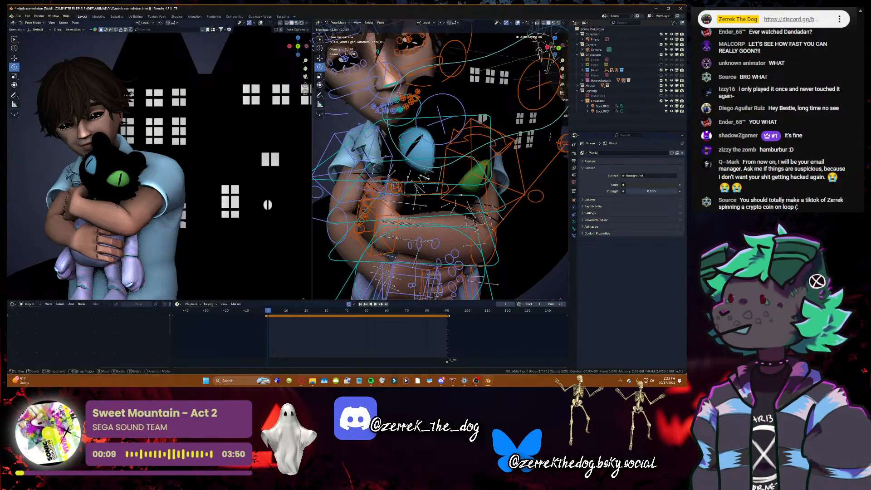
left_click_drag(424, 176, 429, 171)
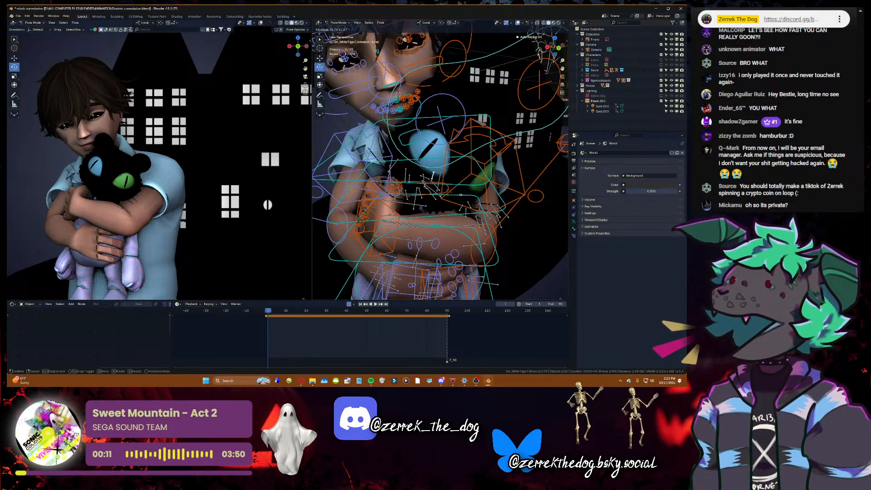
left_click_drag(458, 199, 460, 195)
key("ctrl+z")
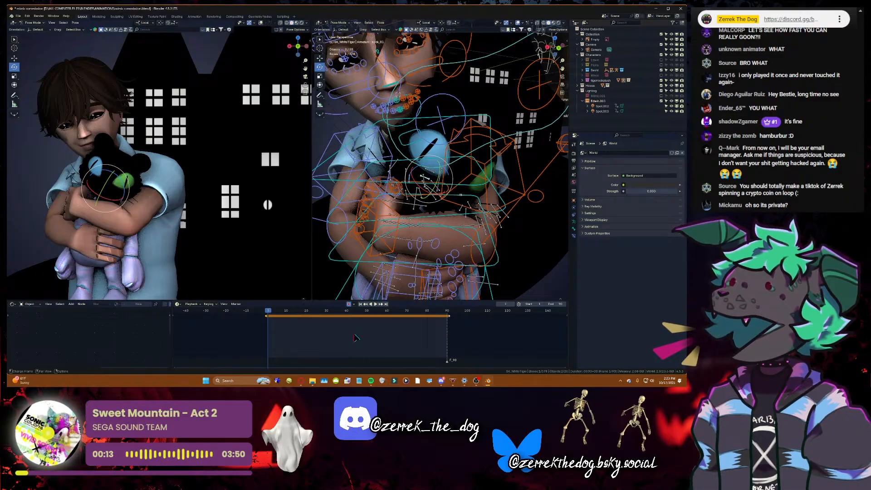
- Rotate the plush's neck bone to key its head motion at about frames 9, 20 and 28
key("space")
key("space")
left_click_drag(428, 176, 430, 177)
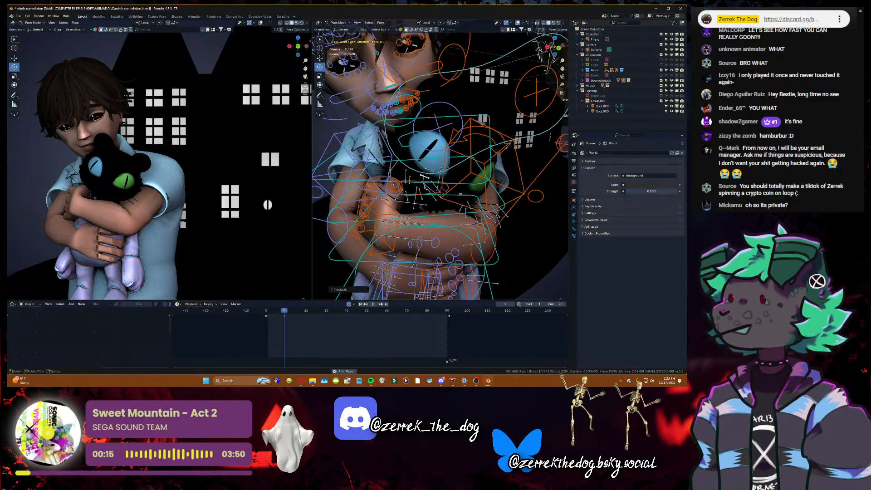
key("space")
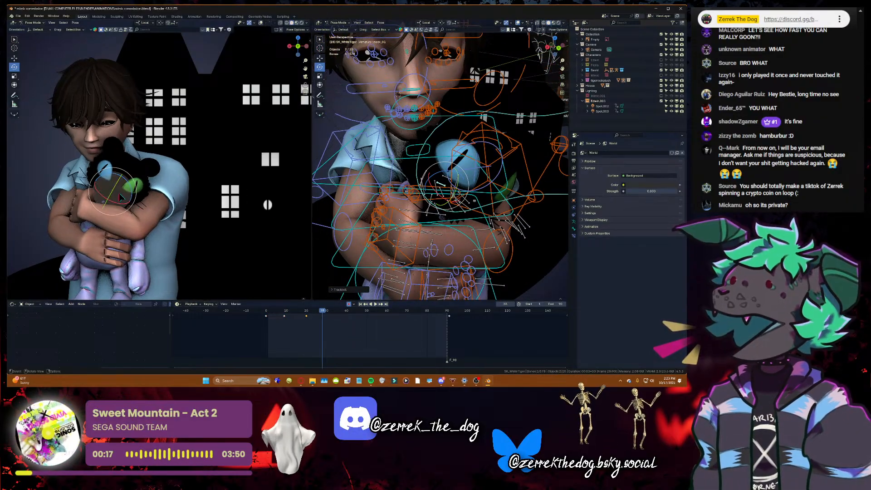
left_click_drag(121, 194, 124, 191)
- Key further rotations of the plush's neck bone at about frames 41, 46 and 52
key("Right")
key("Right")
key("Right")
key("Right")
key("Right")
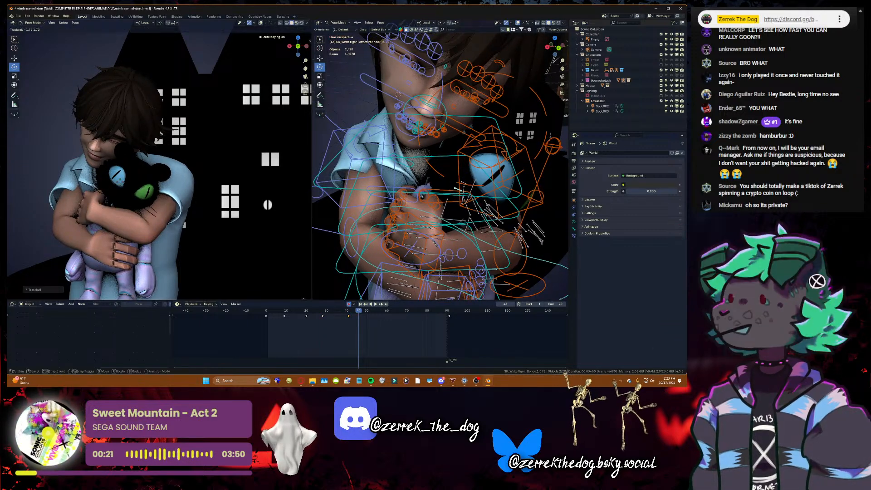
key("Right")
key("Right")
key("Right")
key("Right")
key("Right")
key("Right")
key("space")
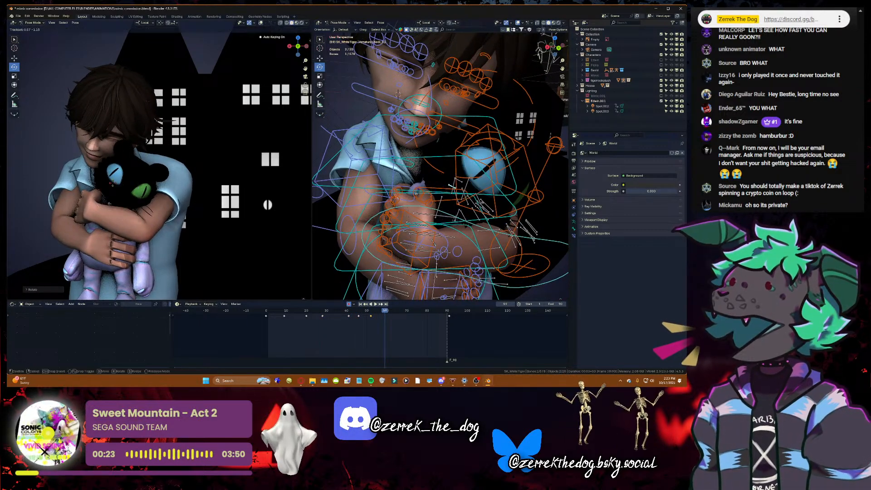
- Key the plush's neck bone rotation at about frames 59, 70 and 82
key("space")
left_click_drag(114, 187, 122, 192)
key("space")
key("space")
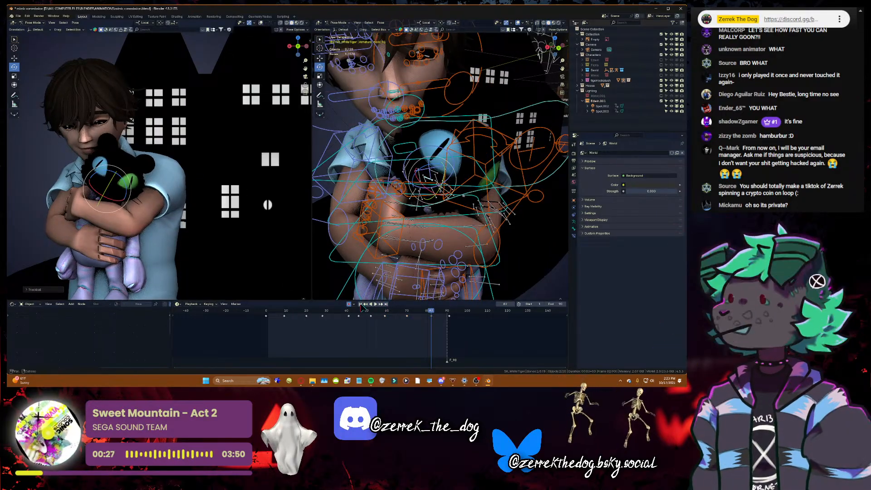
- Play back the plush's head motion from the first frame and save the file
left_click(361, 304)
key("space")
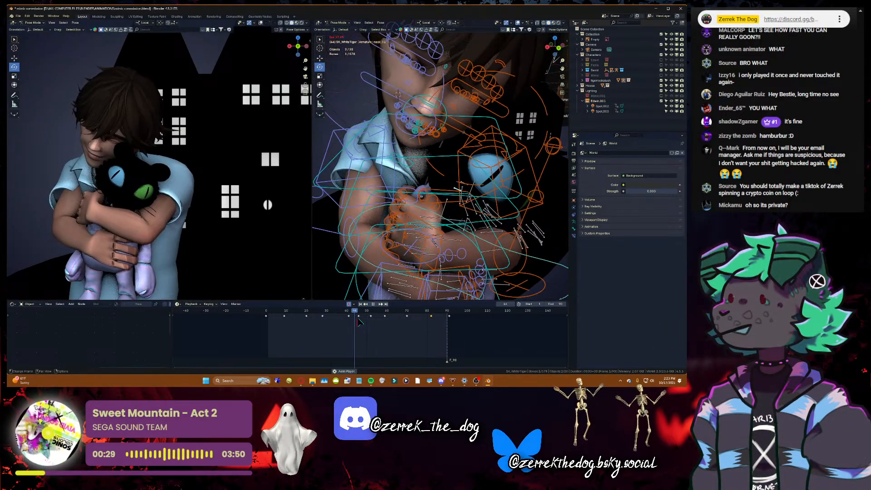
key("space")
left_click(361, 304)
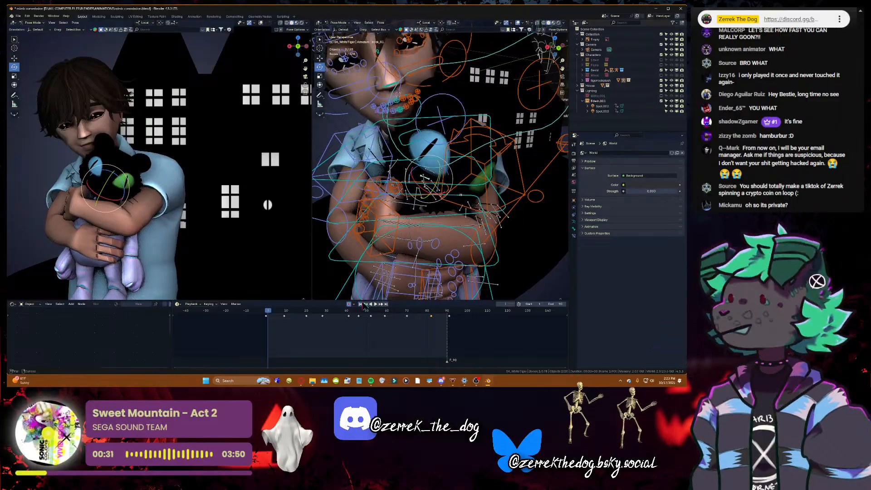
key("ctrl+s")
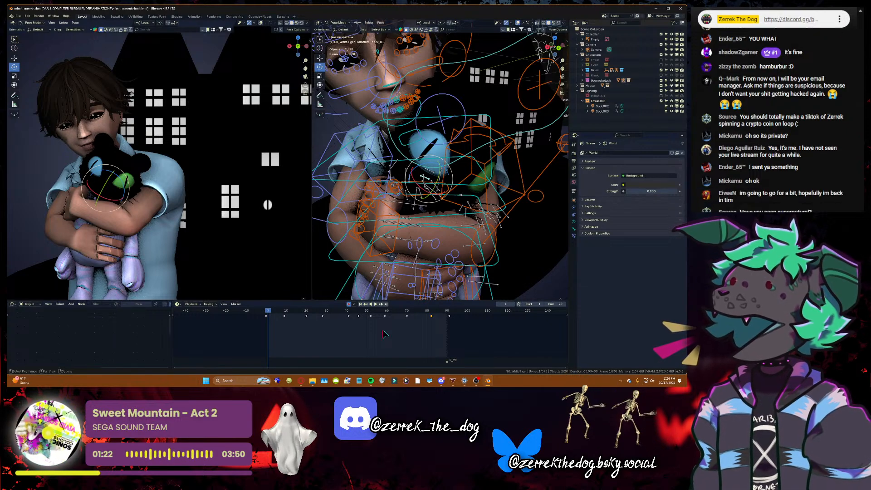
key("ctrl+s")
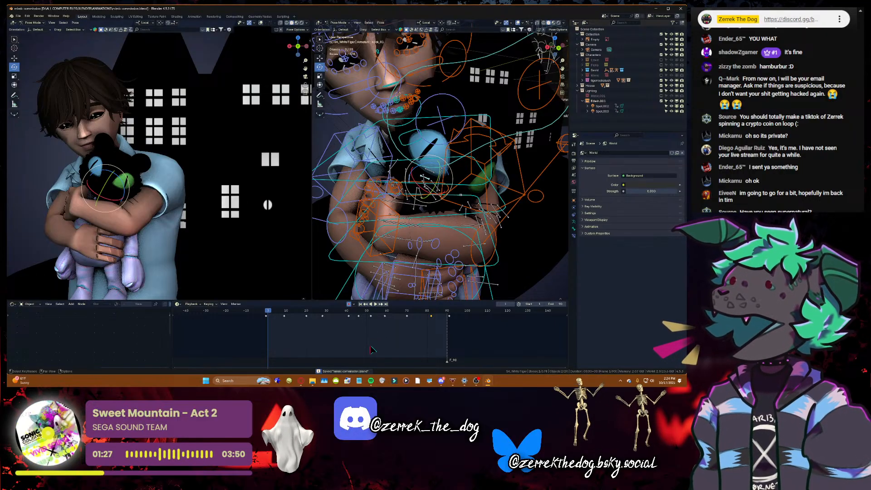
key("space")
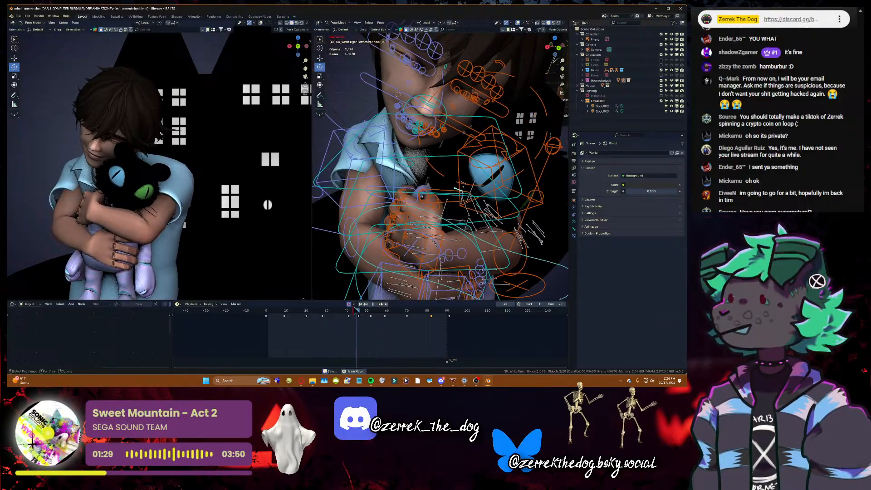
key("Escape")
- Try rotating a bone of the plush's arm near the boy's forearm and undo the rotation
key("shift+grave")
key("w")
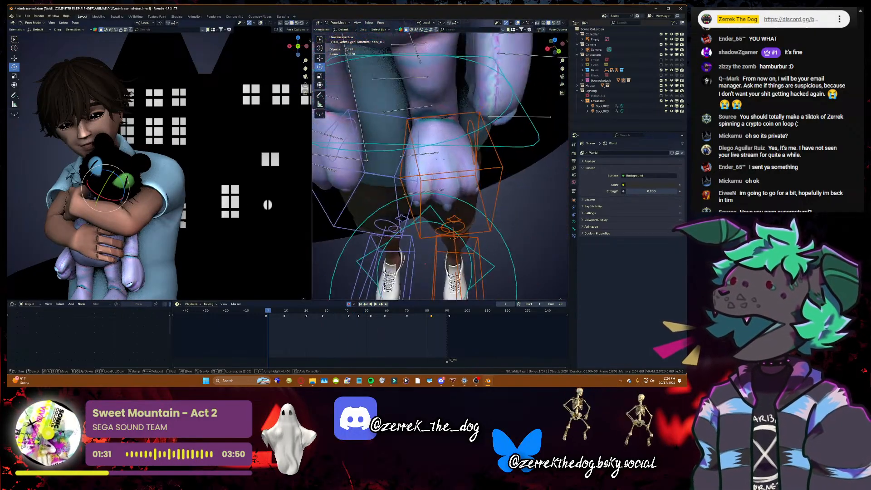
key("s")
key("w")
key("s")
key("w")
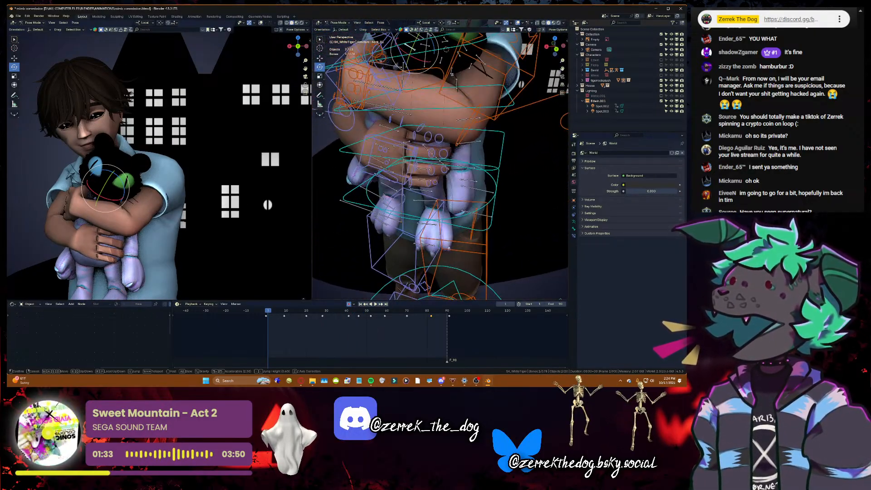
key("s")
key("w")
left_click(486, 221)
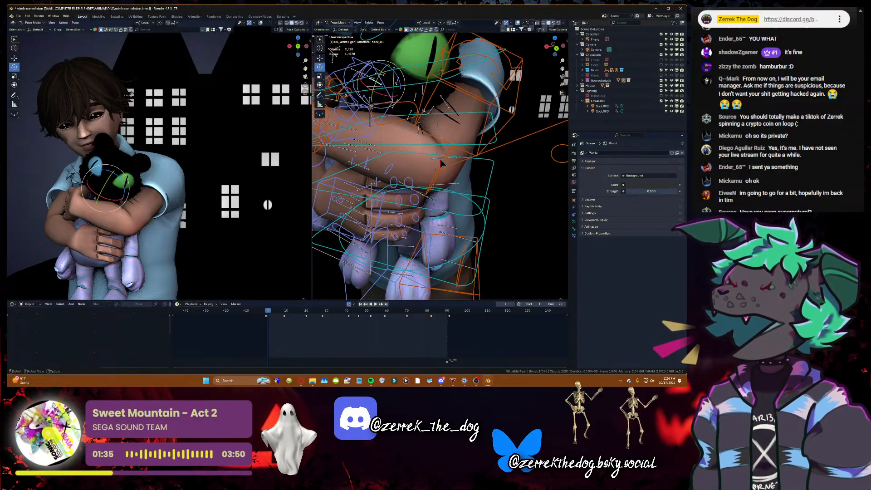
left_click(424, 136)
key("r")
left_click(422, 135)
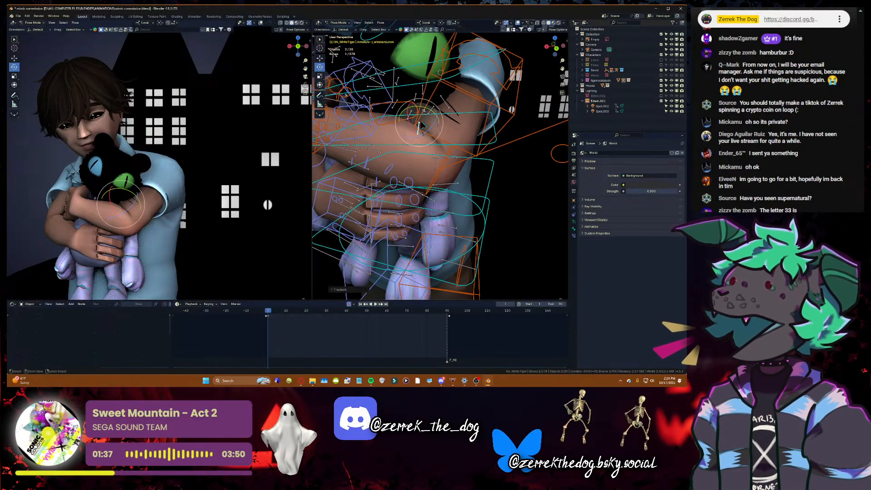
key("ctrl+z")
- Test the neighbouring bones of the plush's arm and select its upper-arm bone for rotation
left_click(414, 122)
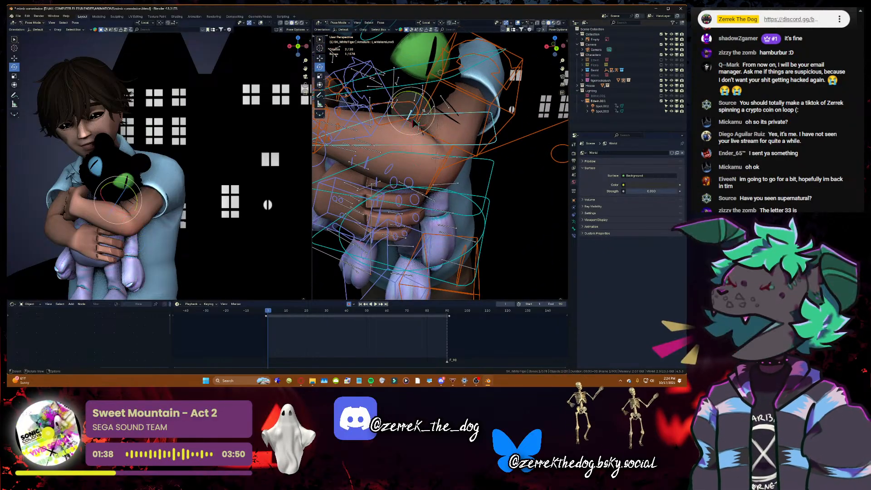
left_click(439, 117)
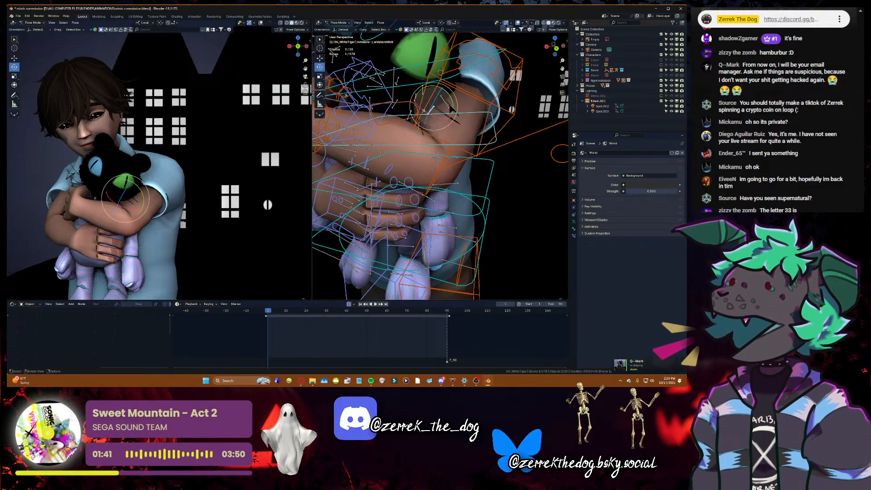
key("r")
left_click(442, 118)
left_click(441, 158)
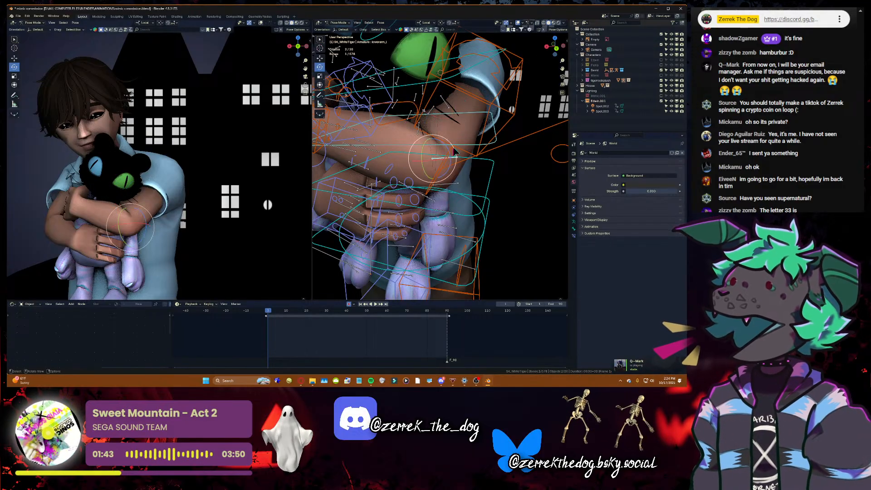
left_click(423, 110)
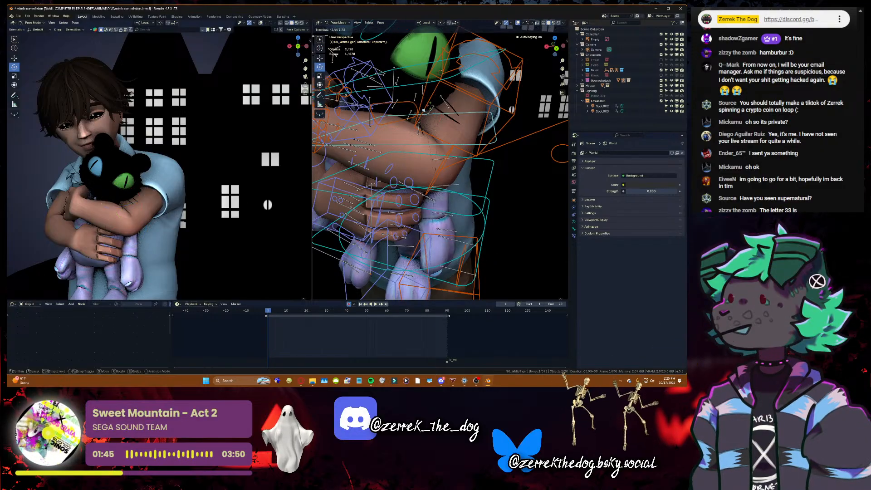
- Rotate the plush's upper-arm bone to key arm motion at about frames 11, 22 and 32
left_click_drag(274, 311, 311, 311)
key("r")
key("r")
left_click(386, 134)
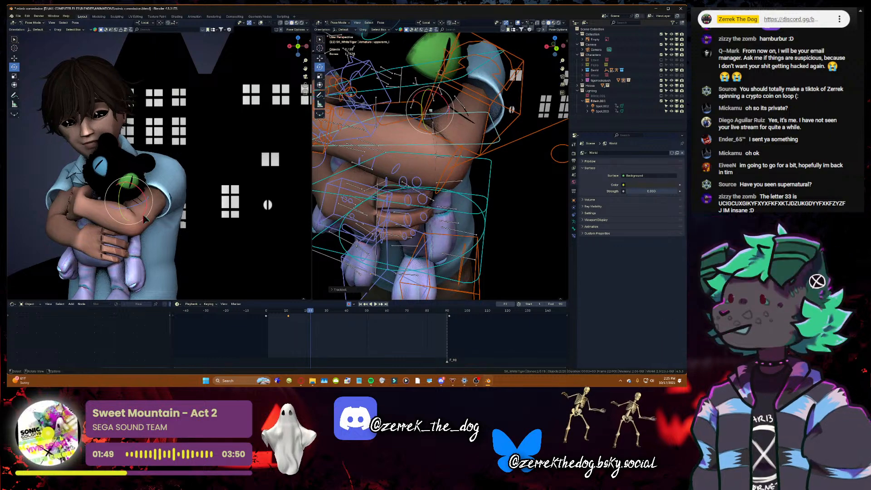
key("r")
left_click(155, 218)
key("space")
key("space")
key("r")
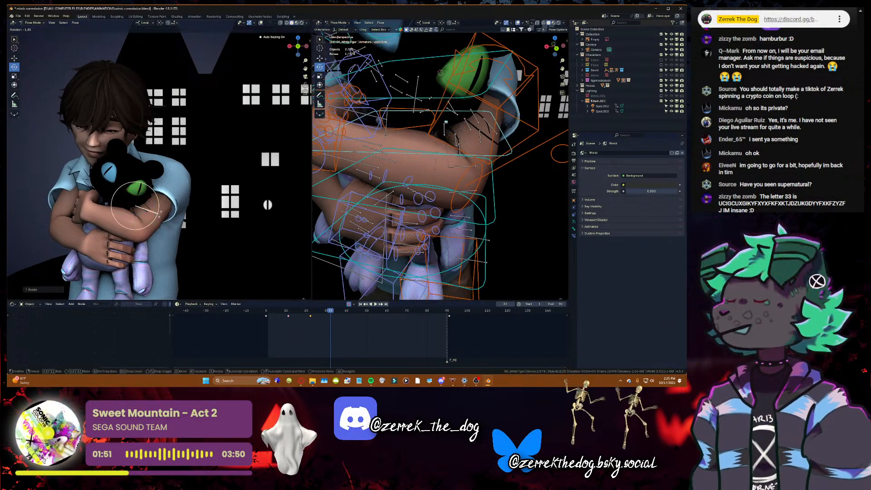
left_click(161, 220)
- Key further rotations of the plush's upper-arm bone at about frames 48, 57 and 66
key("space")
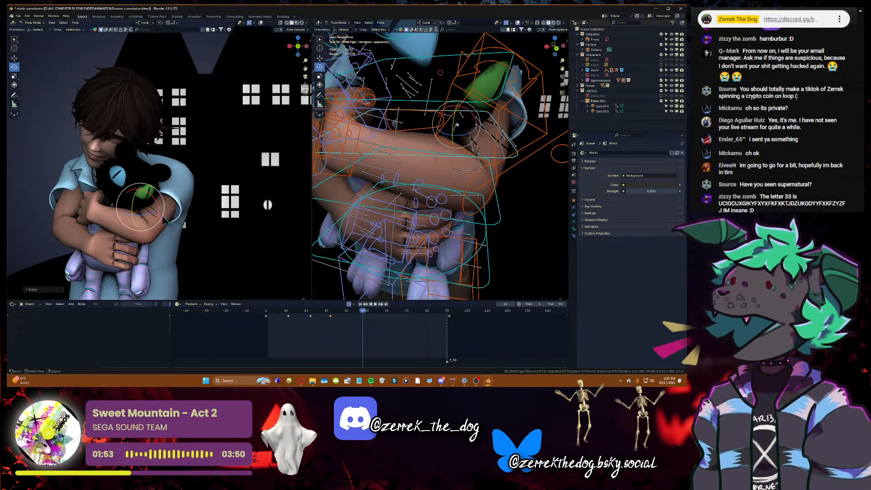
key("space")
key("r")
key("r")
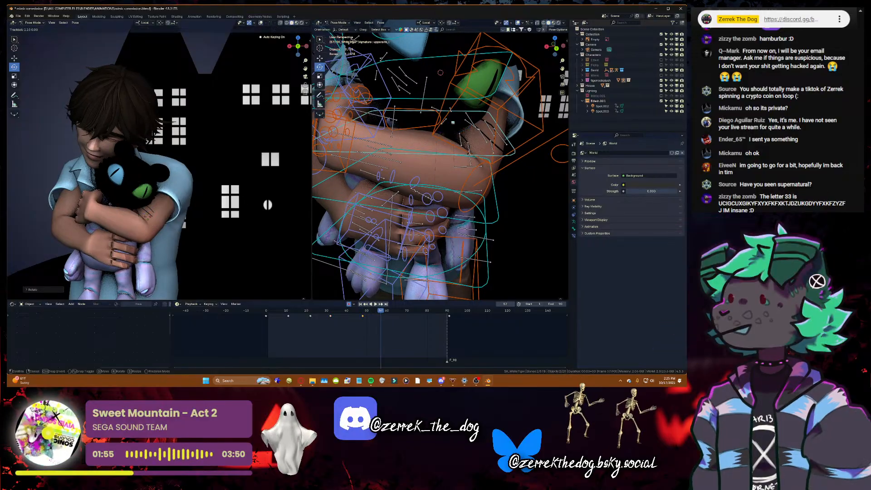
left_click(155, 221)
key("space")
key("space")
key("r")
key("r")
left_click(155, 222)
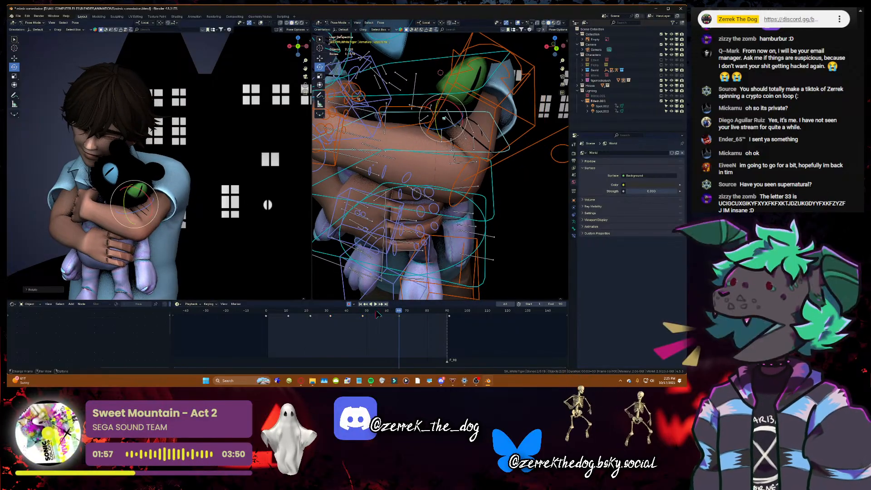
- Play back the plush's arm motion from about frame 40, return to the first frame, and save the file
left_click_drag(377, 312, 347, 311)
key("space")
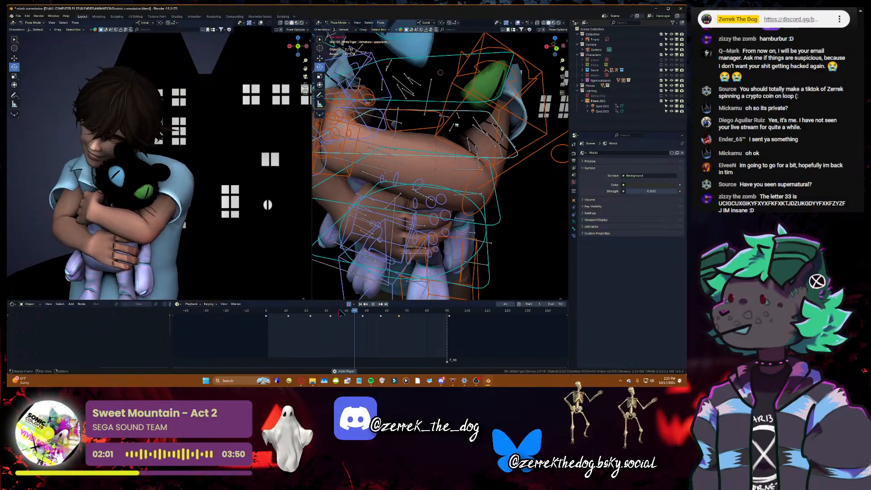
key("space")
key("r")
key("r")
key("ctrl+s")
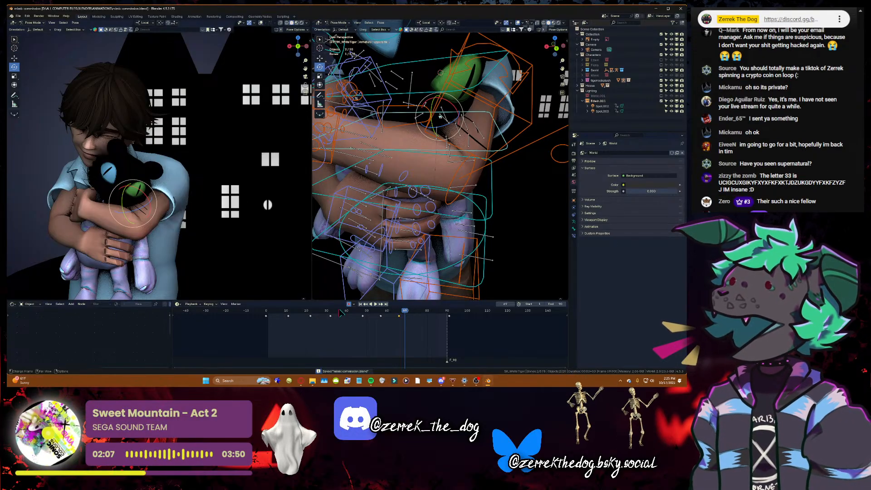
key("shift+Left")
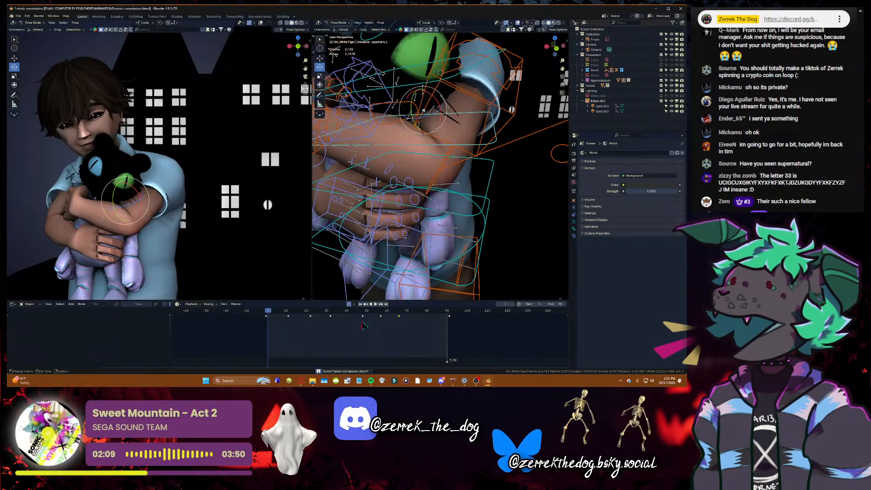
key("ctrl+s")
- Save the file and select the plush's other upper-arm bone, on its blue-eye side, for rotation
key("shift+grave")
key("s")
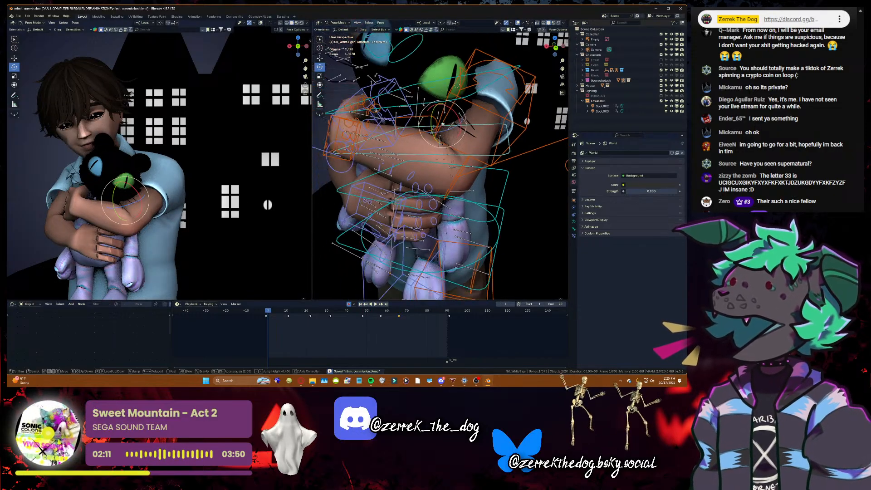
key("w")
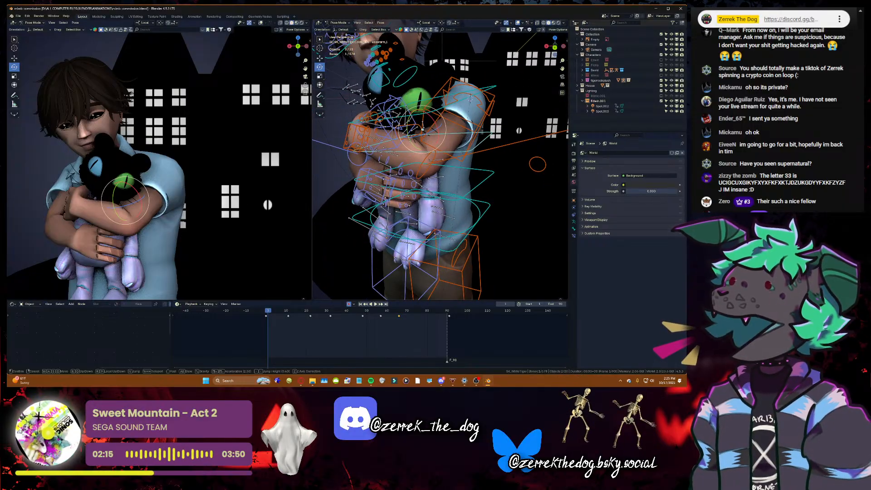
key("w")
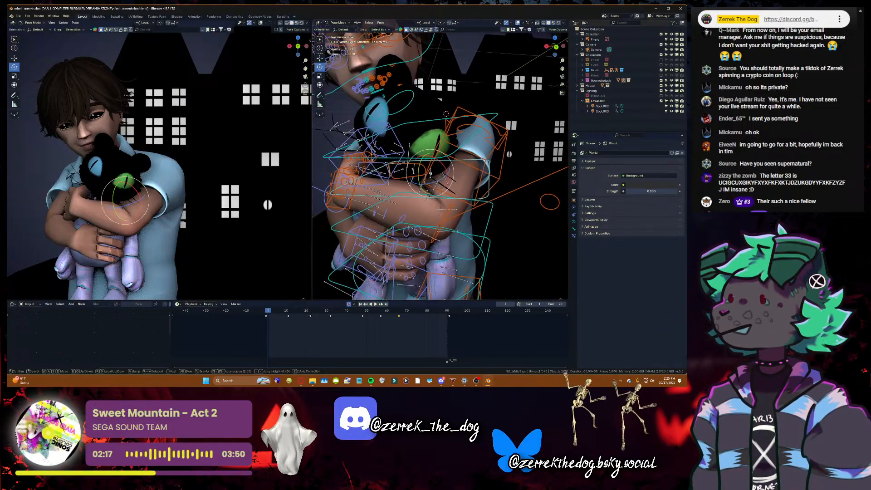
left_click(485, 213)
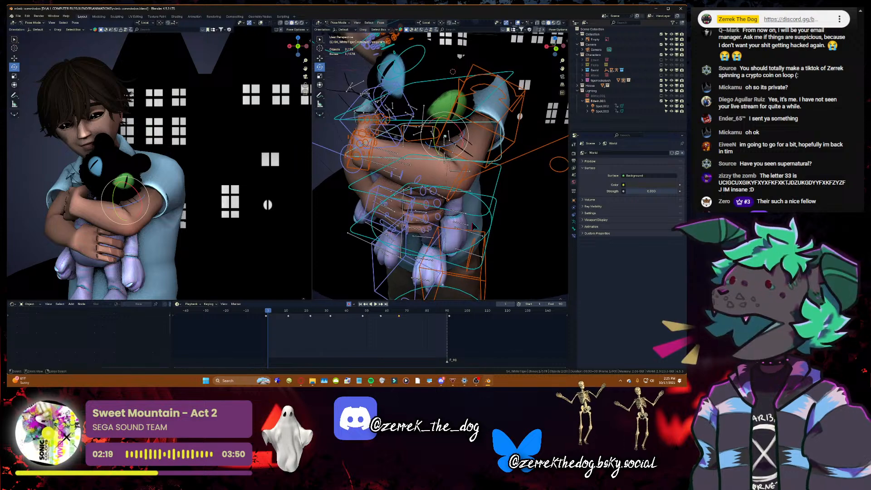
key("ctrl+s")
key("shift+grave")
key("w")
key("s")
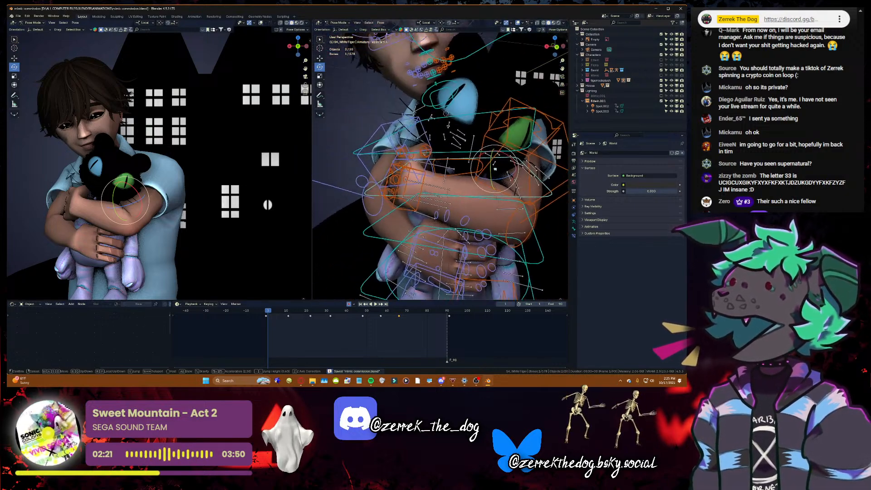
left_click(443, 141)
left_click(424, 145)
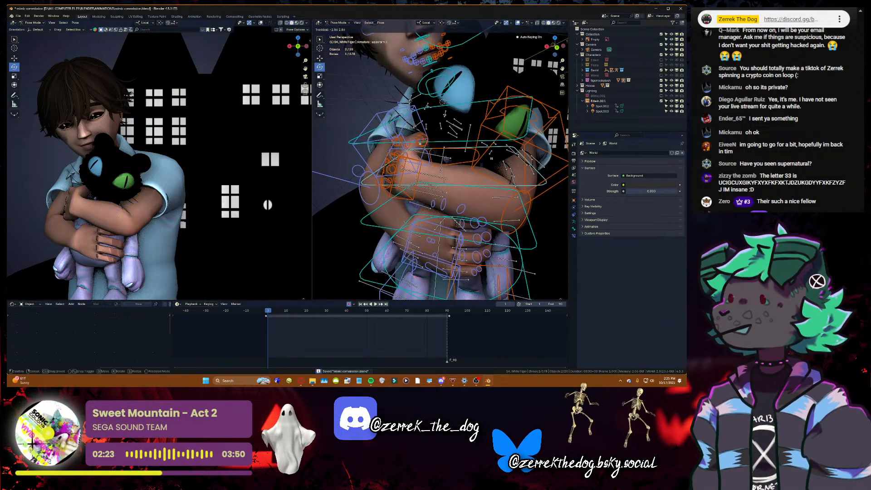
- Rotate the plush's second upper-arm bone to key arm motion at about frames 16 and 33
key("space")
key("space")
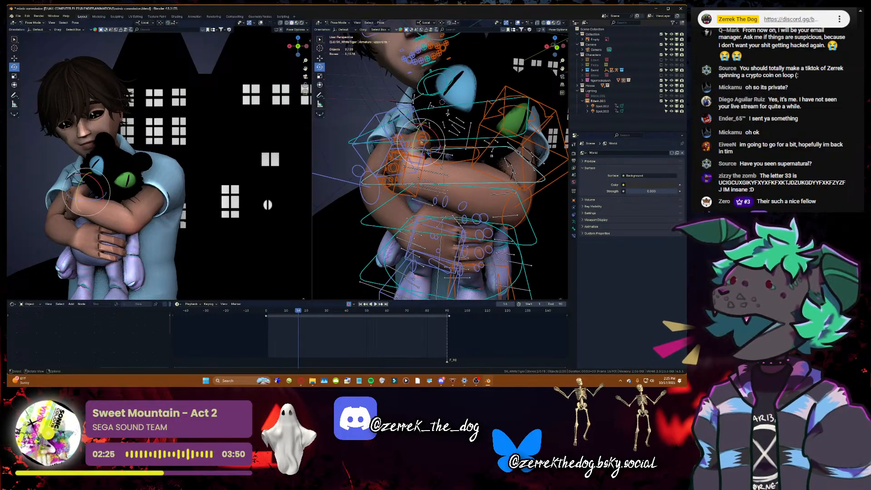
key("r")
key("r")
left_click_drag(422, 143, 423, 143)
key("space")
key("space")
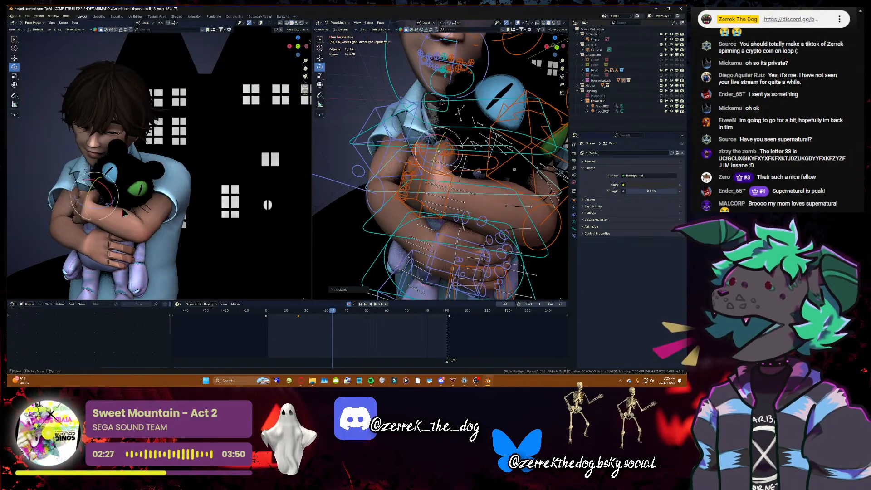
left_click_drag(118, 199, 124, 196)
- Key further rotations of the plush's second upper-arm bone at about frames 52 and 69
key("space")
key("space")
key("space")
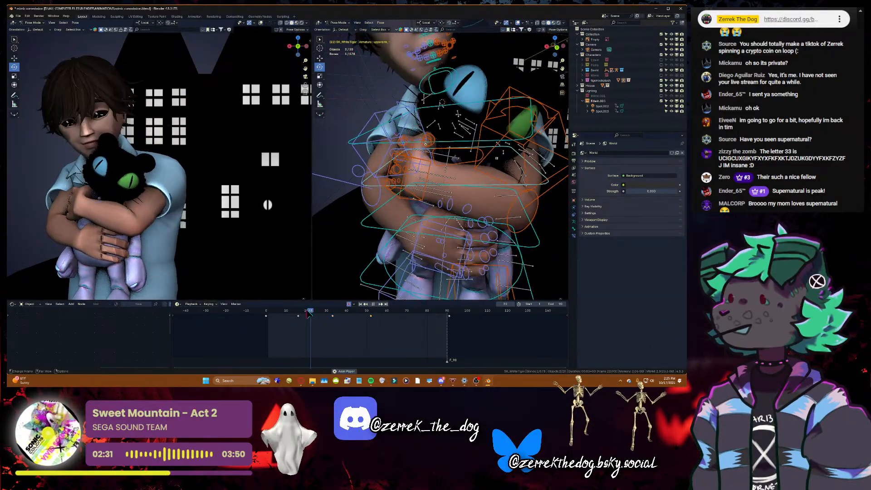
key("space")
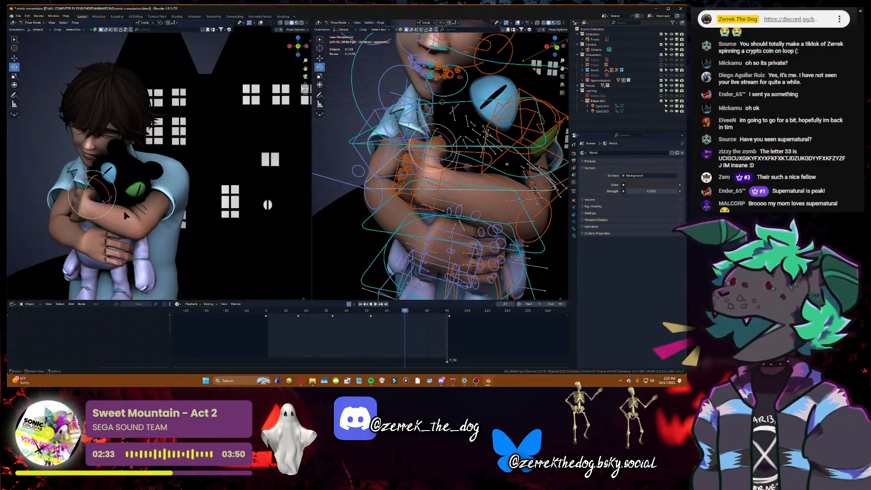
left_click_drag(120, 202, 117, 198)
- Play back the motion of the plush's second arm and save the file
key("space")
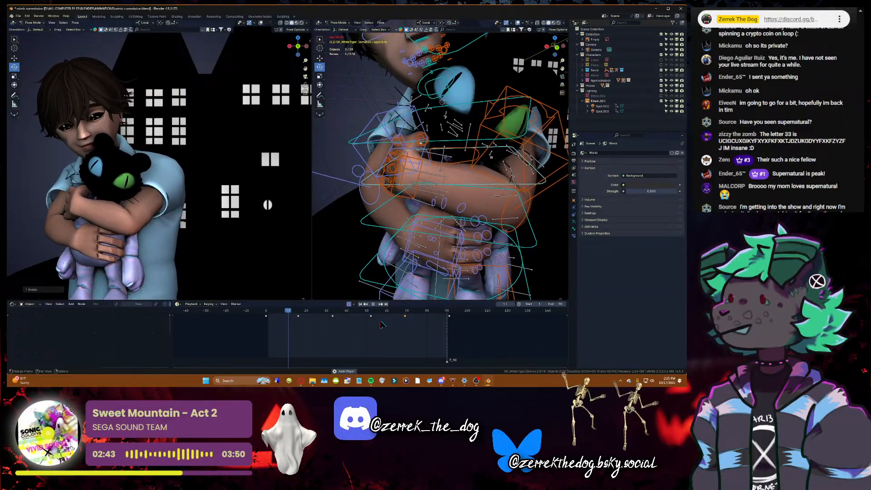
key("Escape")
key("ctrl+s")
- Save the file and try to pick the plush's thigh bone among the finger controls of the boy's lower hand
key("shift+grave")
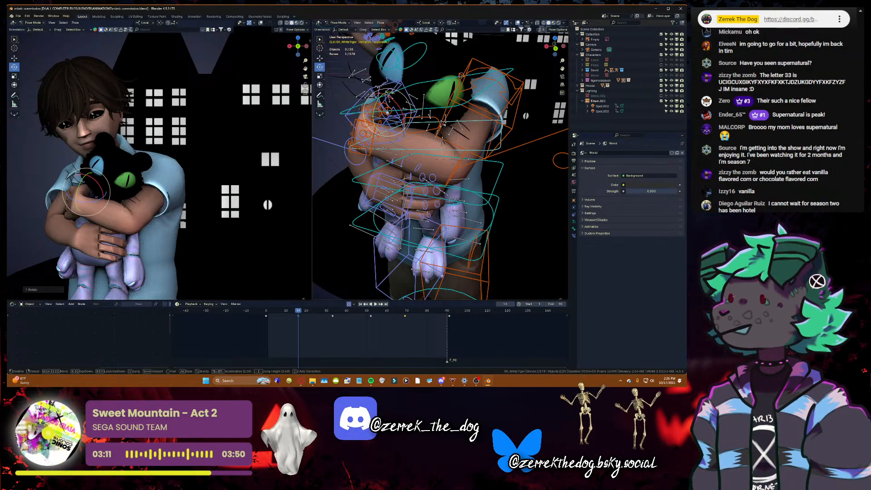
key("s")
key("w")
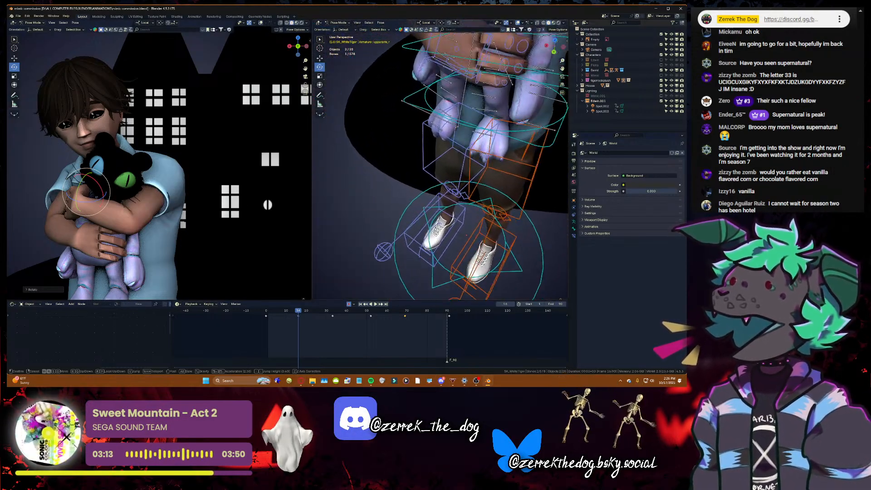
key("s")
left_click(446, 153)
key("ctrl+s")
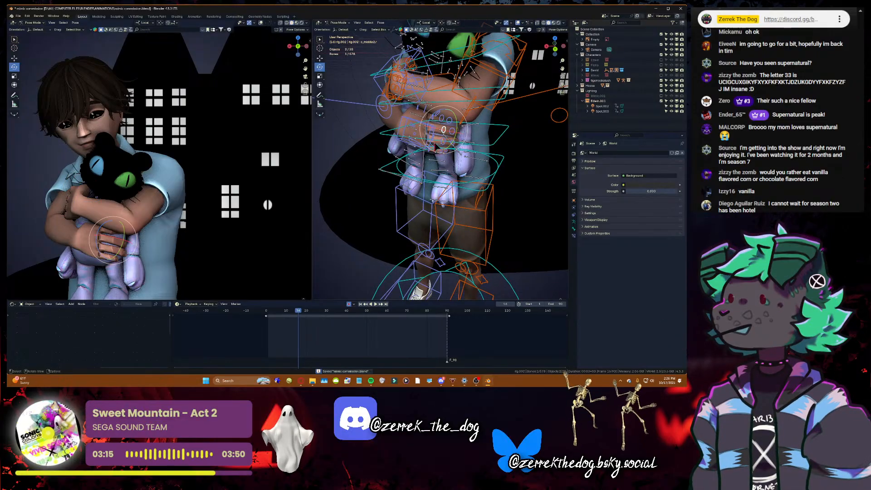
left_click(447, 150)
left_click_drag(446, 147, 448, 148)
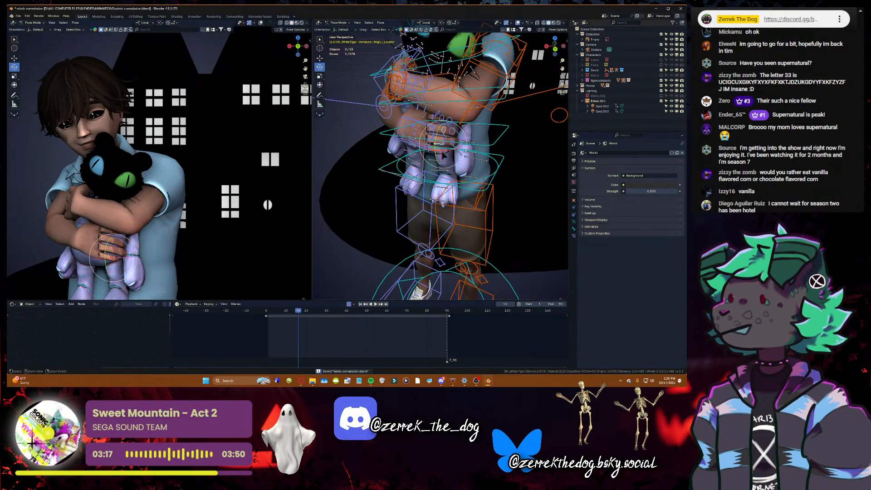
left_click(446, 149)
- From a side view, select the plush's thigh bone behind the boy's lower hand and test its rotation
key("shift+grave")
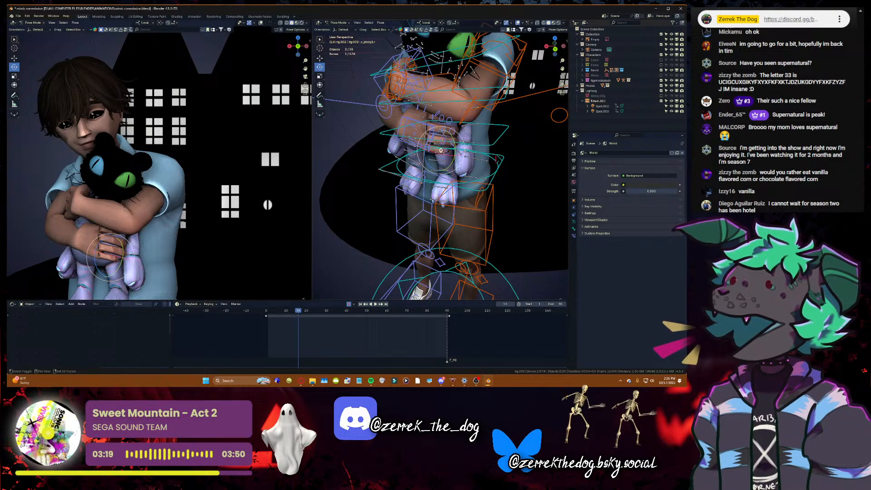
key("w")
key("s")
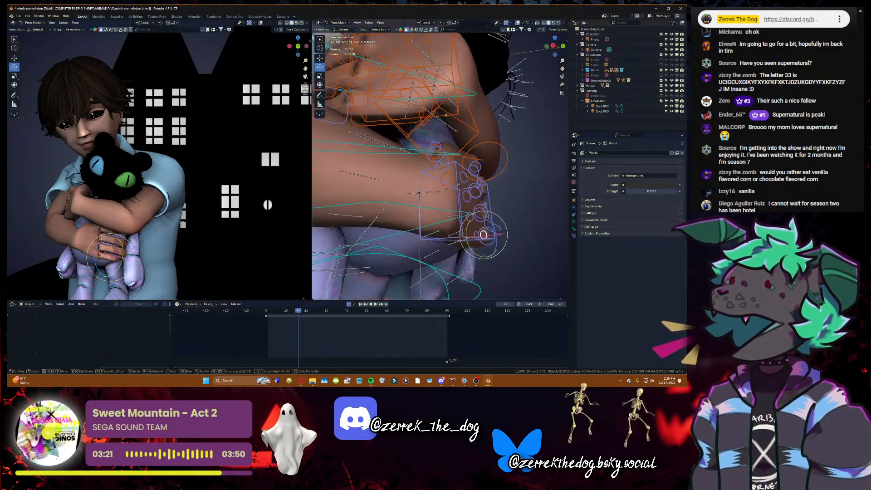
key("Return")
left_click(421, 158)
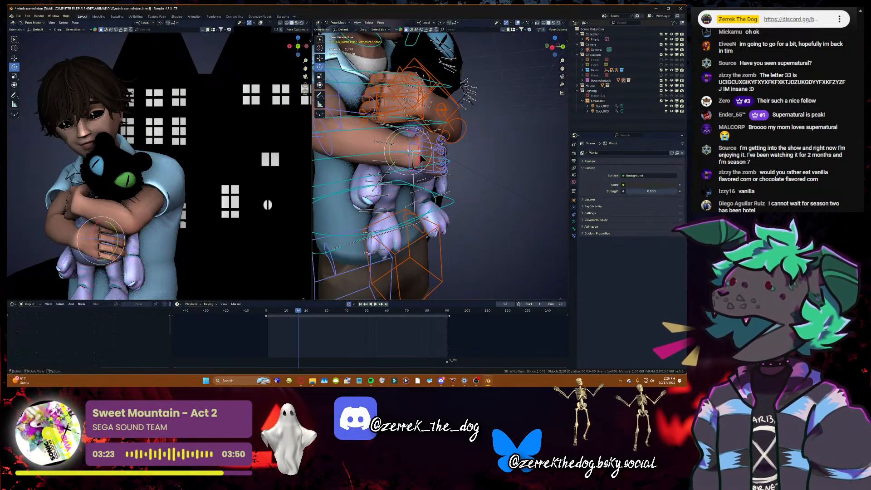
left_click(422, 174)
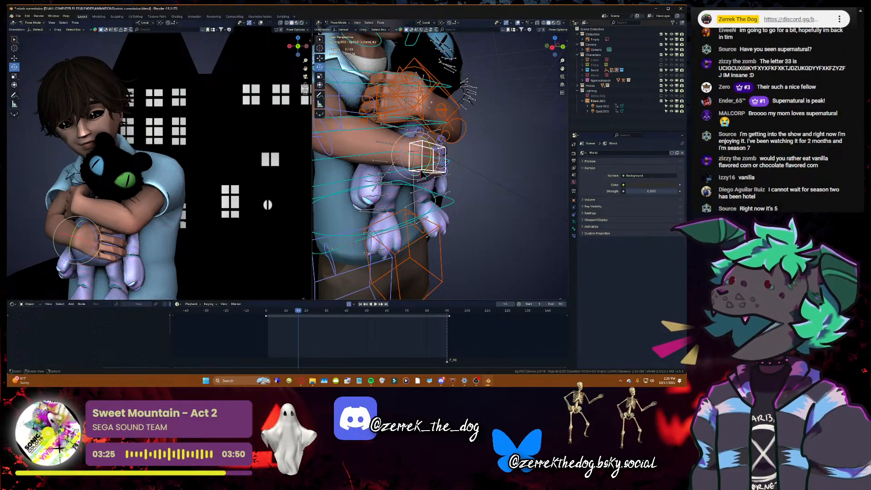
left_click(424, 173)
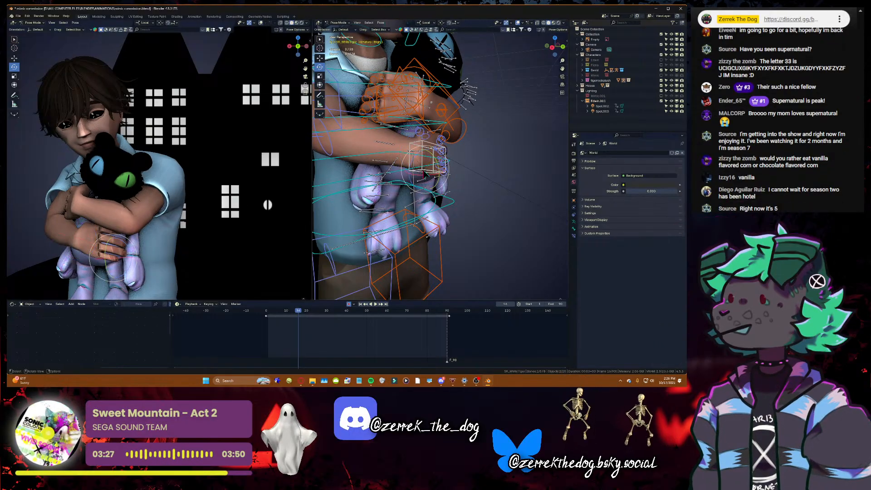
left_click(424, 173)
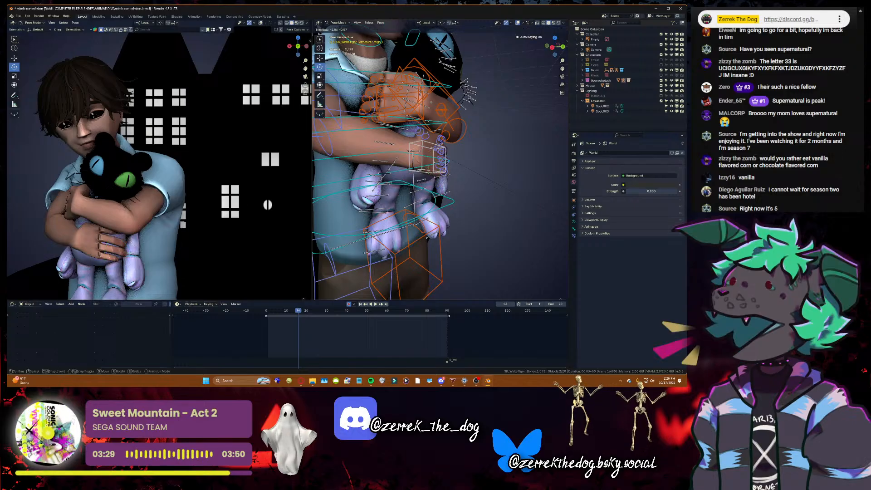
- Return to the first frame, frame the plush's lower body from the front, and save the file
left_click(360, 305)
key("shift+grave")
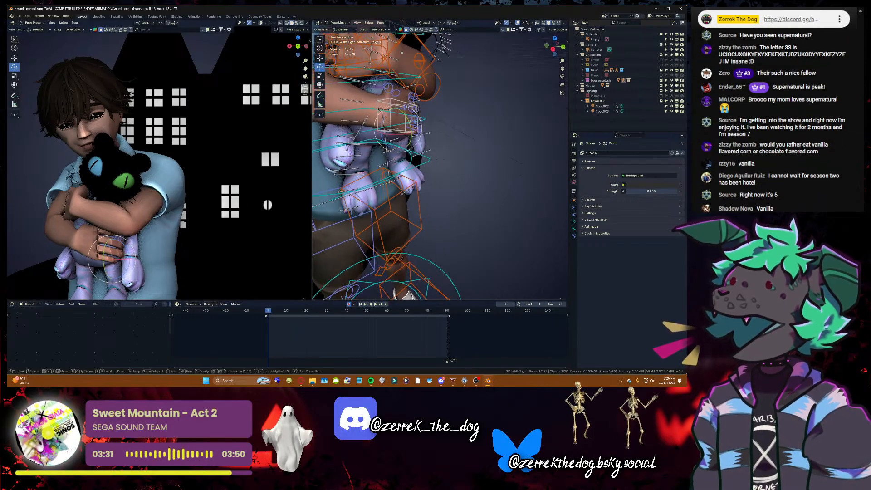
key("w")
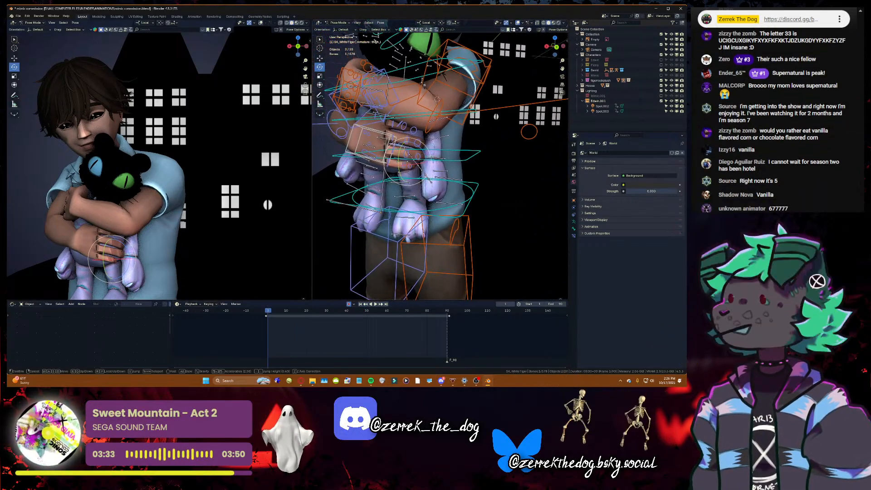
left_click(502, 231)
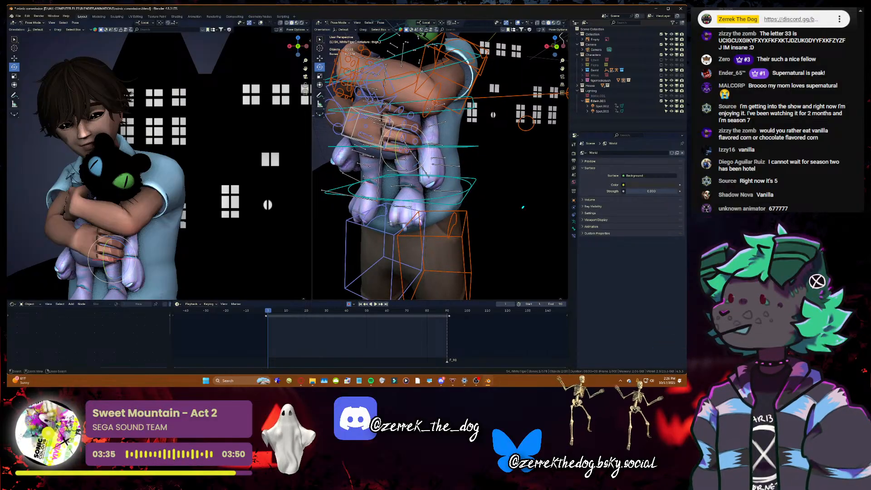
key("ctrl+s")
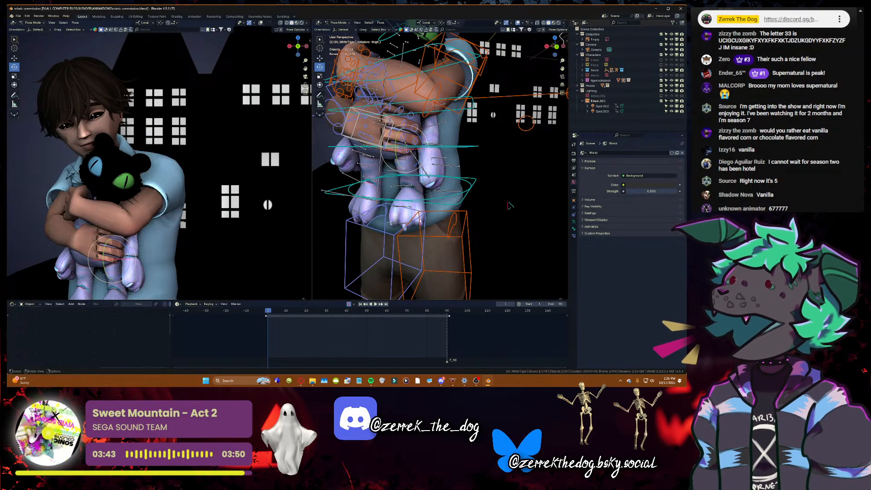
- Rotate the plush's thigh bone to key leg motion at about frame 14
key("shift+grave")
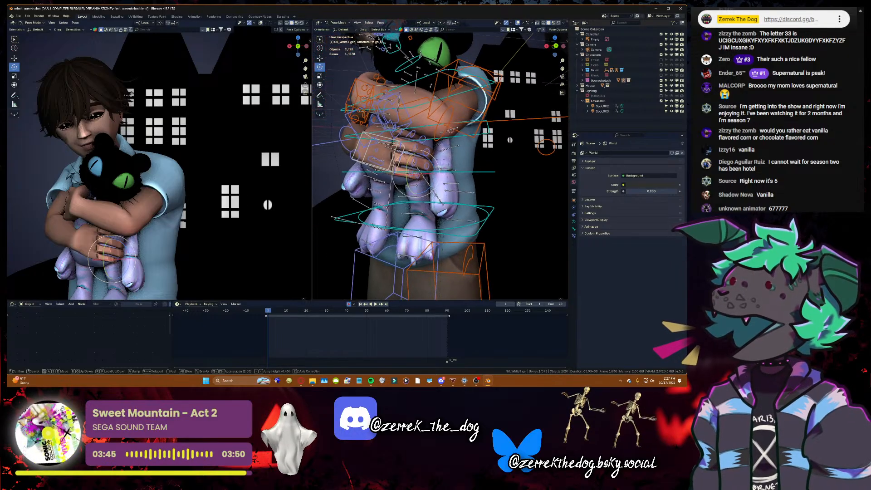
key("w")
left_click(440, 165)
key("space")
key("space")
key("r")
key("r")
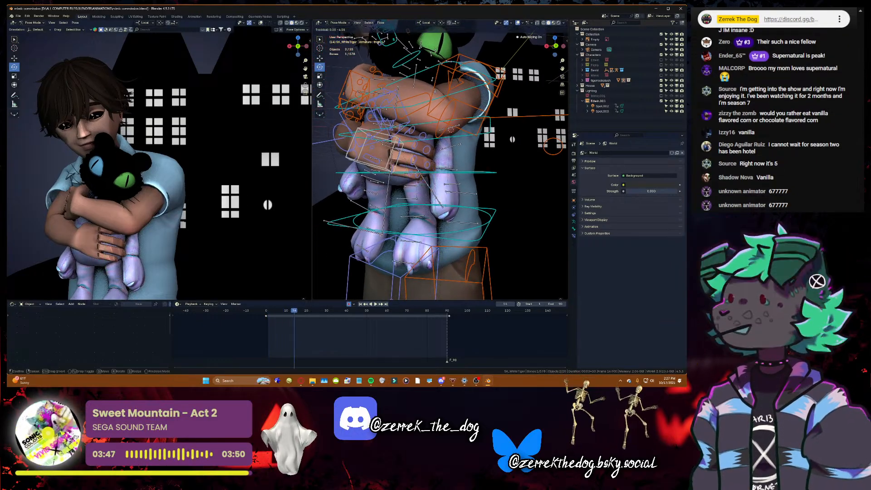
left_click(443, 187)
- Rotate the plush's thigh bone again to key leg motion at about frames 23 and 45
key("space")
key("space")
key("r")
key("r")
left_click(416, 221)
key("space")
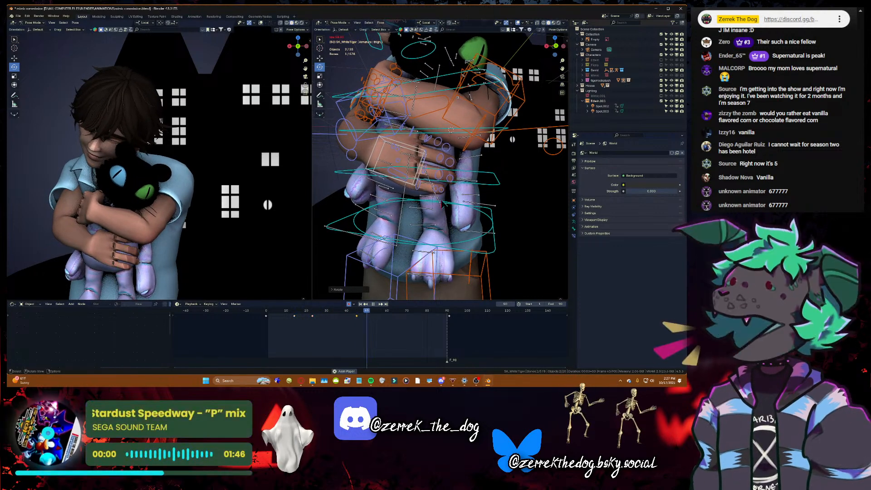
- Key further rotations of the plush's thigh bone at about frames 53 and 65
key("space")
key("r")
key("r")
left_click(450, 195)
key("space")
key("space")
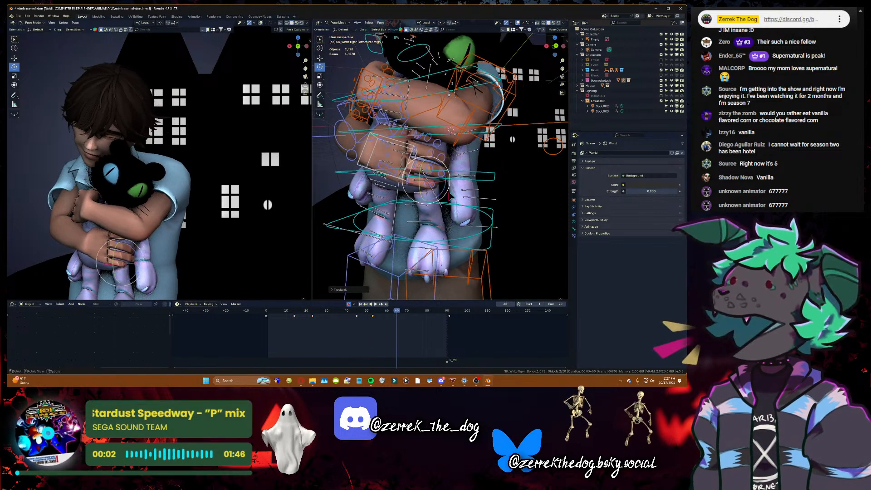
key("r")
left_click(444, 194)
- Go to about frame 75 and rotate the plush's thigh bone for the last leg key
key("space")
key("space")
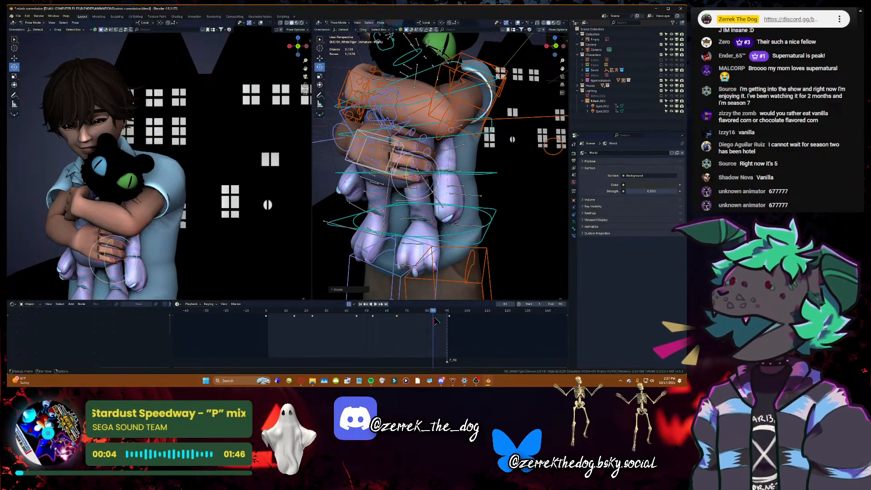
left_click_drag(435, 321, 417, 321)
key("r")
key("r")
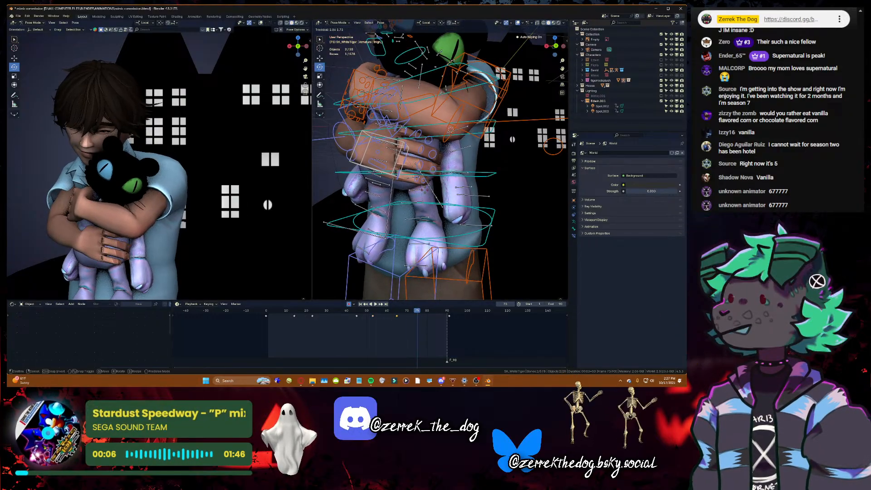
left_click(360, 315)
- Play back the plush's leg motion, save the file, and return to the first frame
key("space")
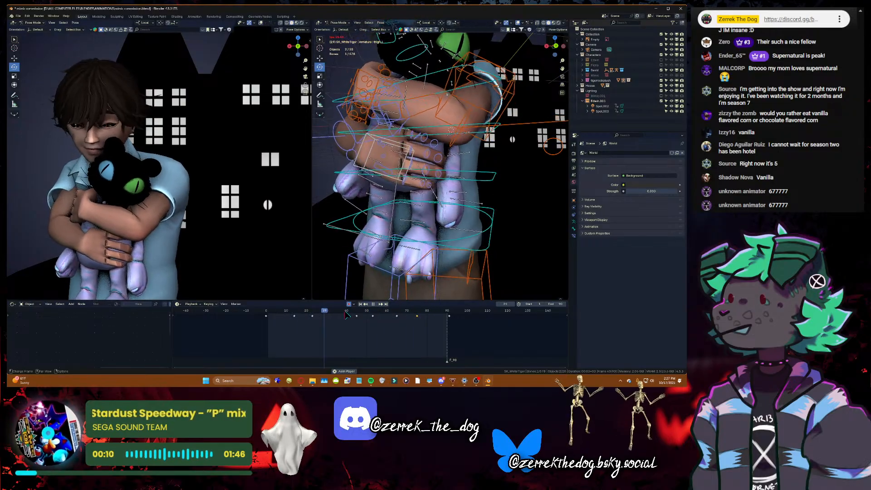
key("space")
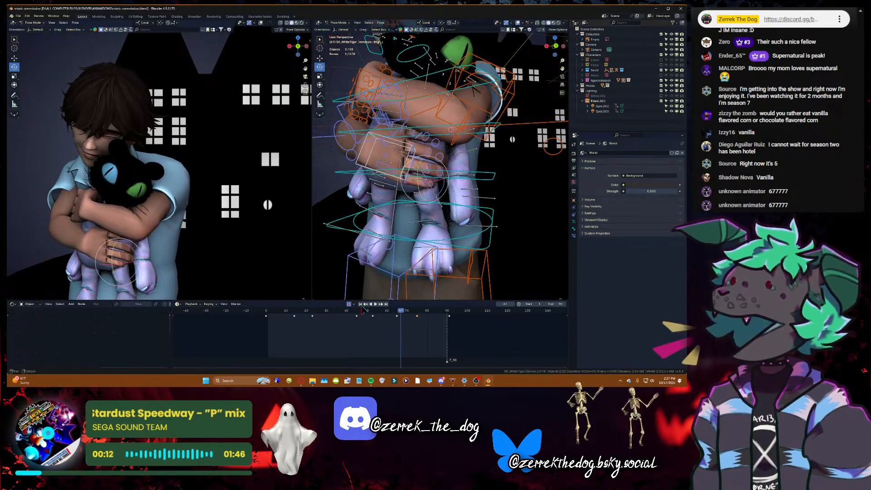
key("ctrl+s")
key("shift+Left")
- Select the plush's right thigh bone at the first frame and save the file
key("shift+grave")
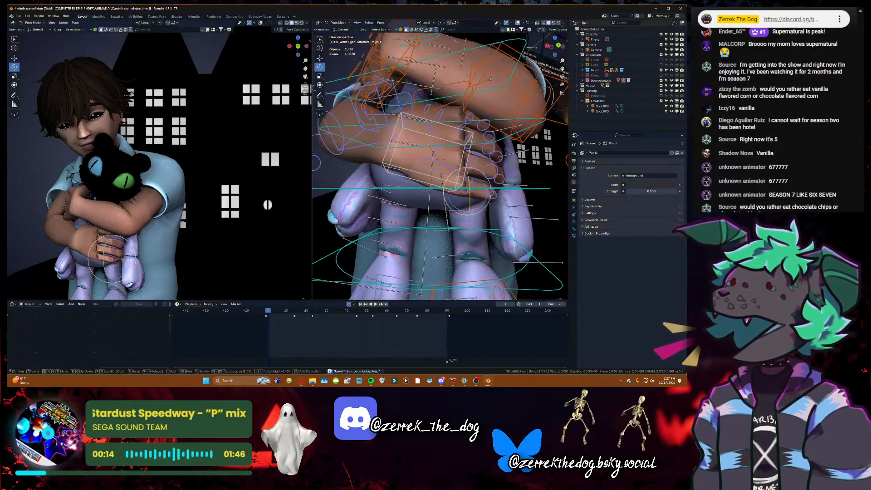
key("s")
key("w")
left_click(488, 236)
left_click(408, 135)
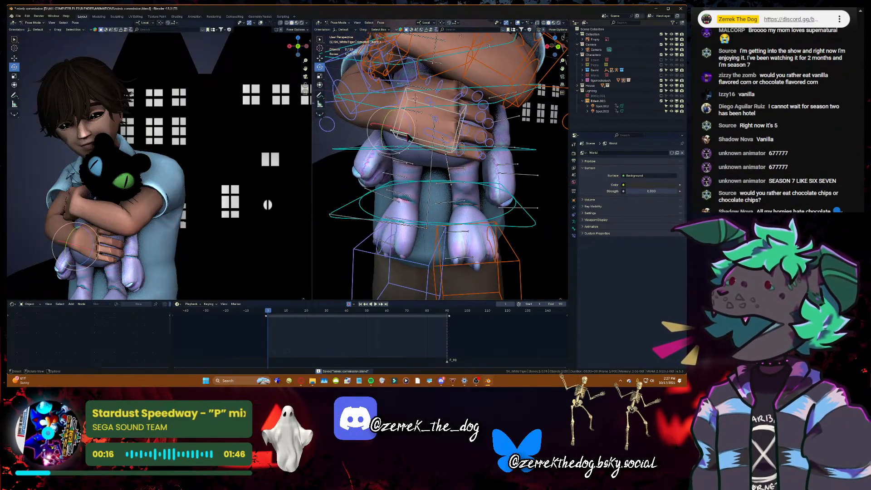
left_click(409, 153)
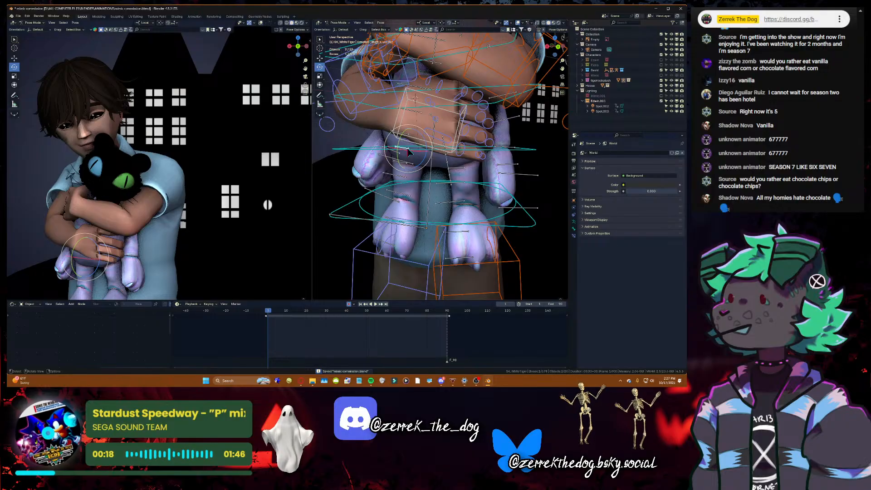
left_click(408, 150)
left_click(408, 150)
left_click(408, 148)
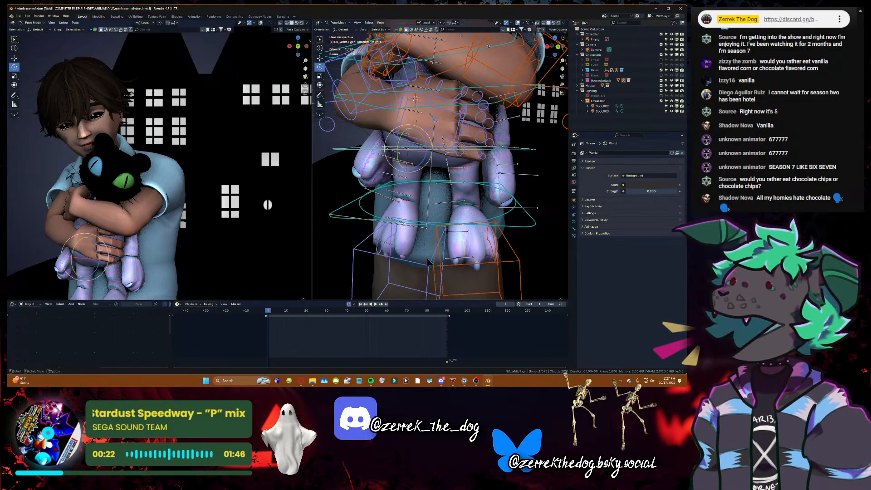
key("ctrl+s")
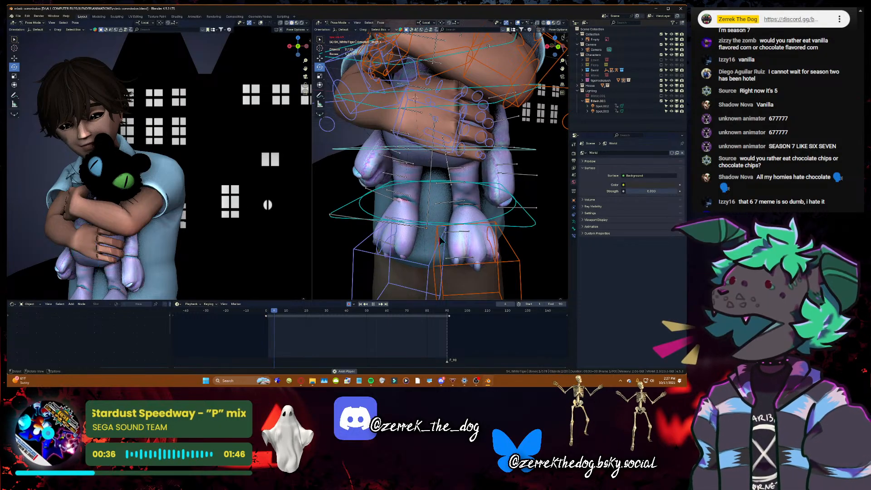
- Rotate the plush's right thigh bone to key leg motion at about frames 14 and 27
key("space")
key("space")
key("r")
key("r")
left_click(417, 155)
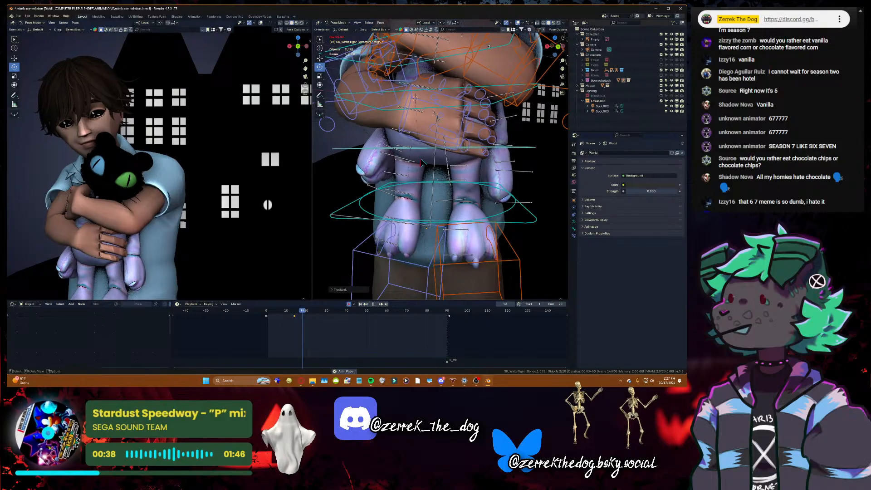
key("space")
key("space")
key("r")
left_click(418, 152)
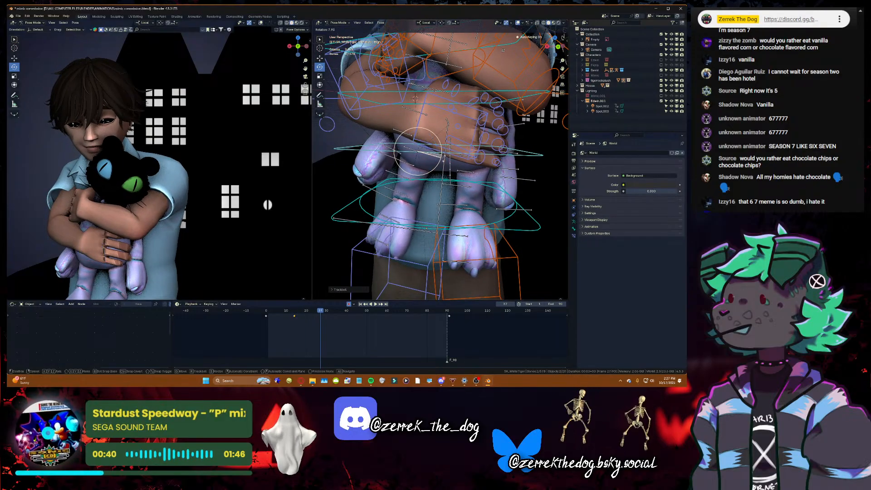
- Key further rotations of the plush's right thigh bone at about frames 45 and 56
key("space")
key("space")
key("r")
left_click(454, 146)
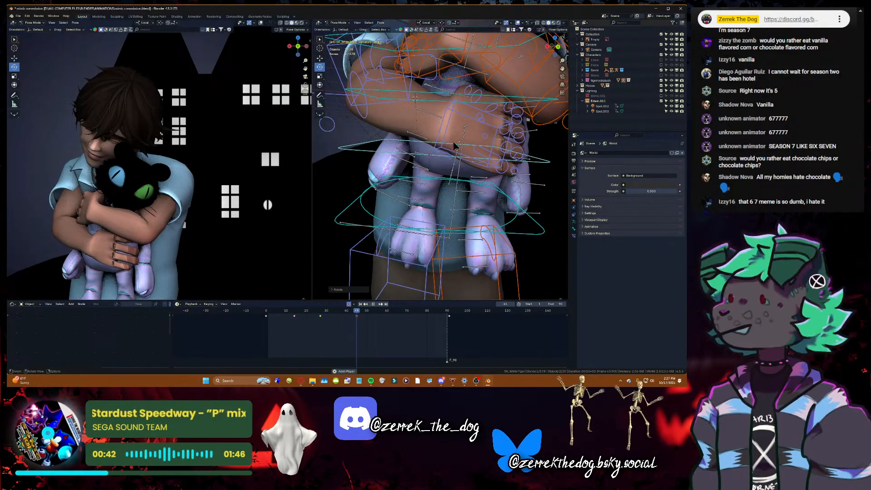
key("space")
key("space")
key("r")
key("r")
left_click(440, 167)
- Go to about frame 66 and rotate the plush's right thigh bone for its last key
key("space")
key("space")
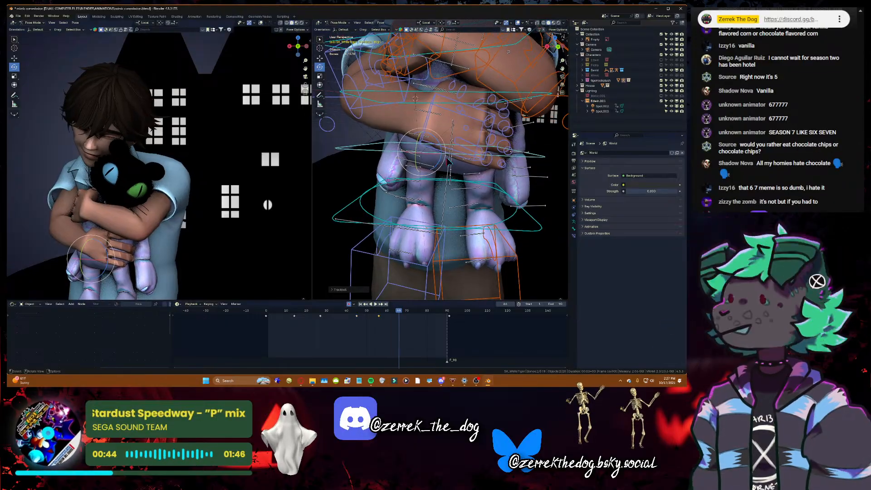
key("r")
left_click(445, 146)
- Play back the motion of both plush legs, save the file, and return to the first frame
key("space")
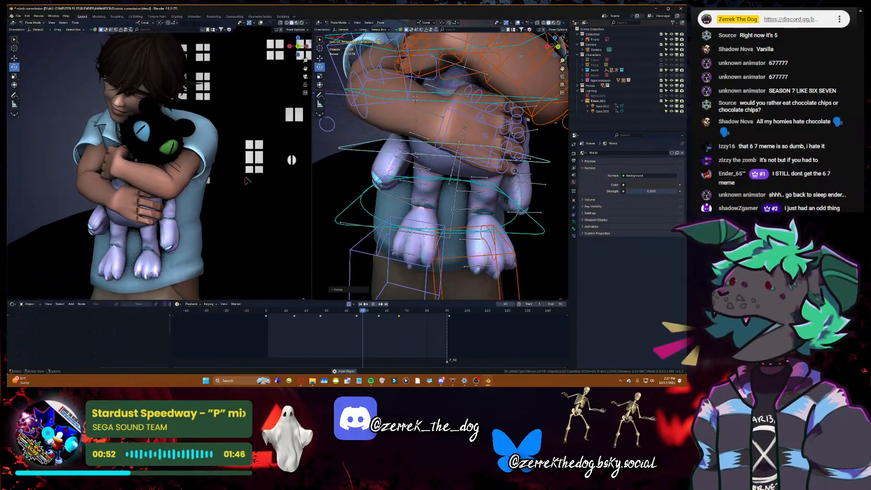
key("space")
key("ctrl+s")
key("shift+Left")
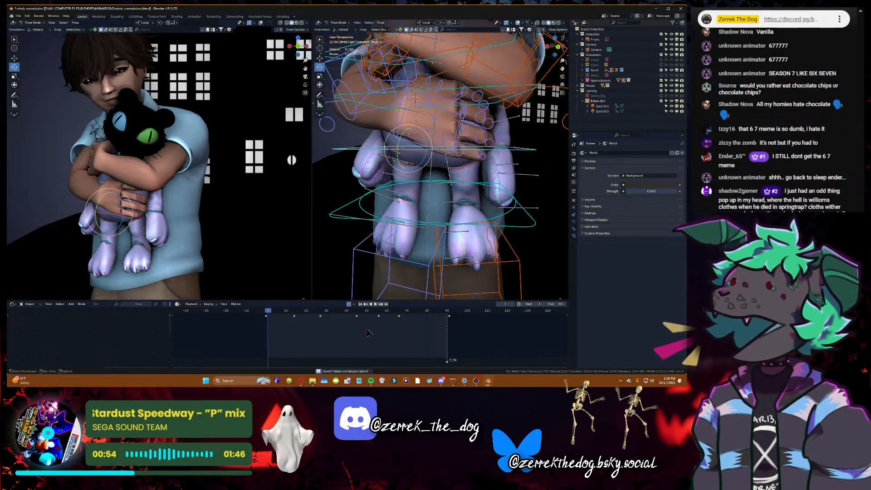
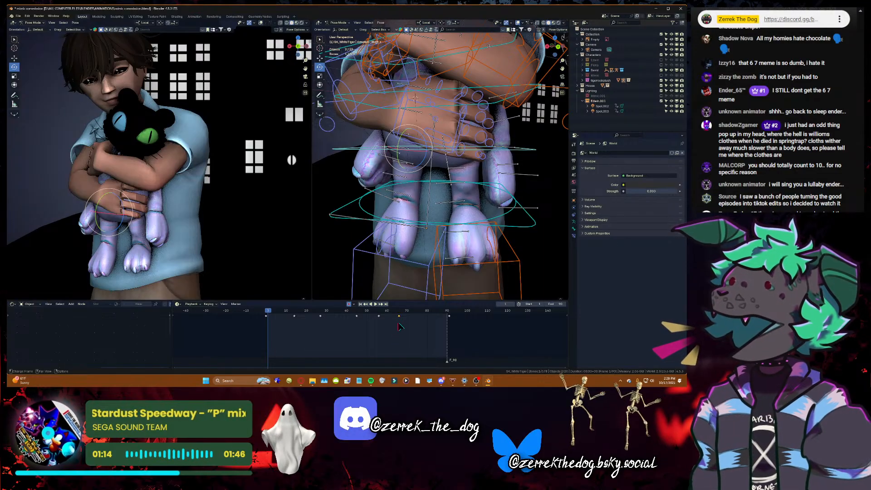
- Select the forearm bone of the plush's left arm, beside the boy's fingertips
key("shift+grave")
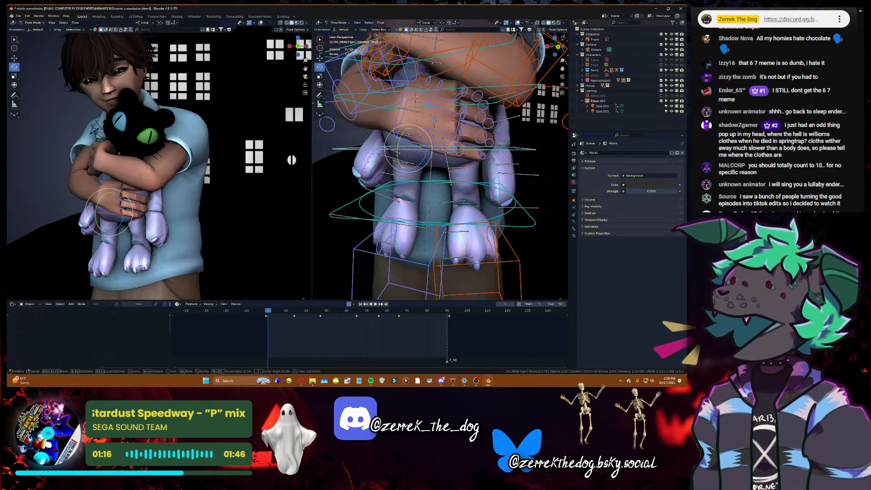
key("s")
key("w")
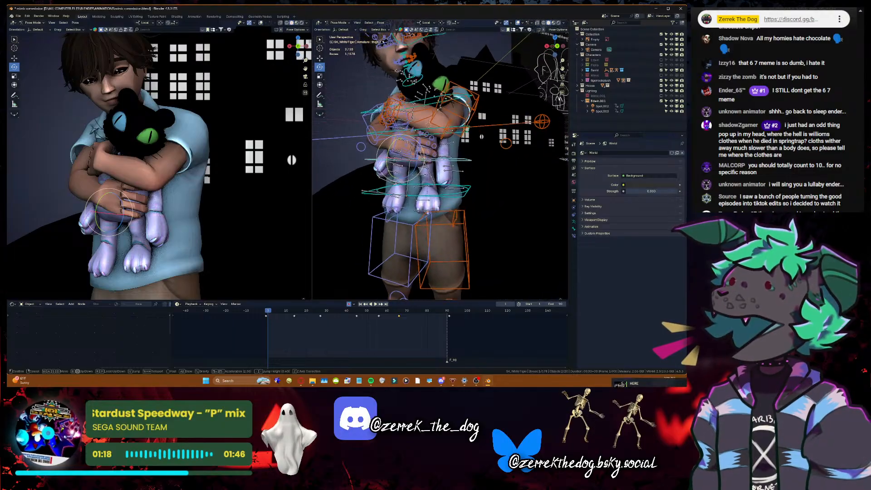
key("q")
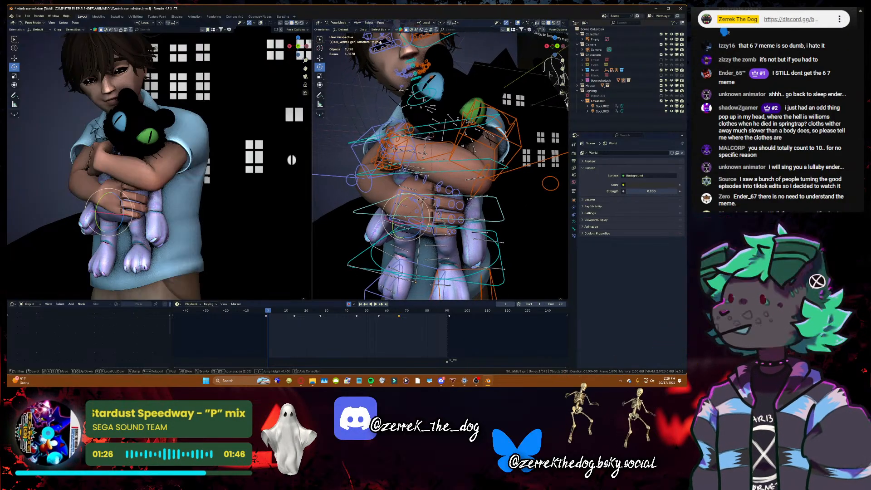
key("w")
key("d")
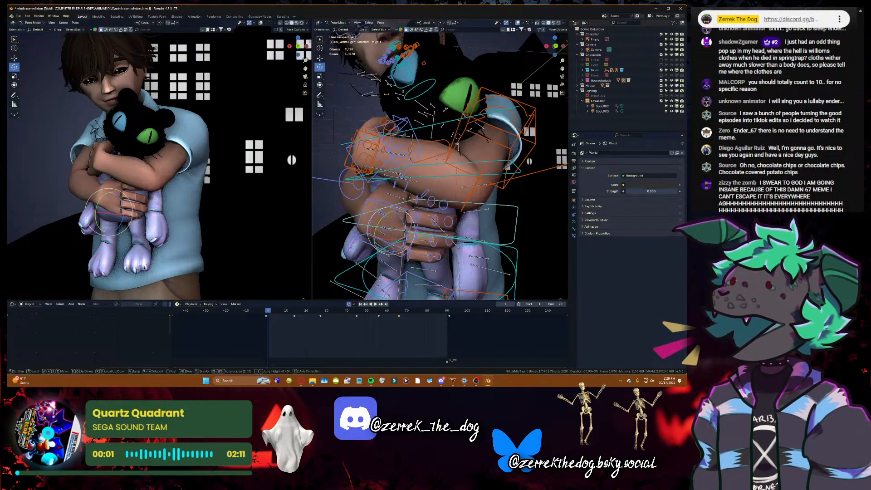
key("w")
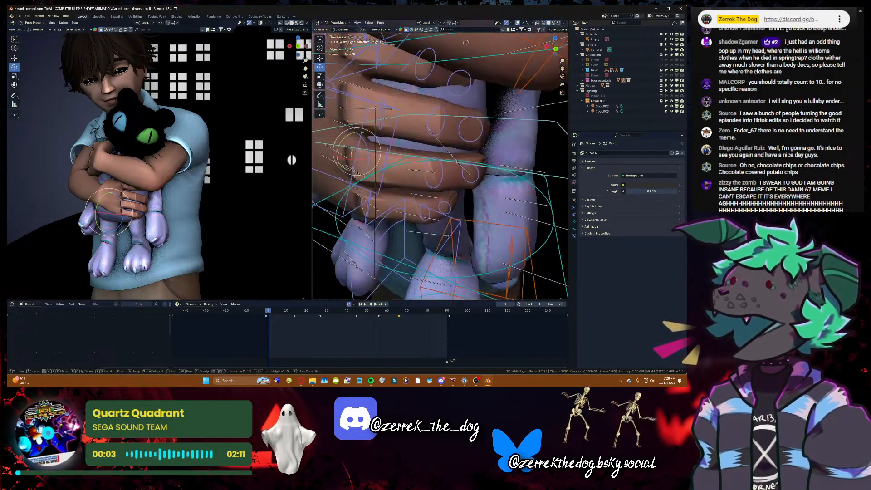
key("s")
key("w")
left_click(392, 222)
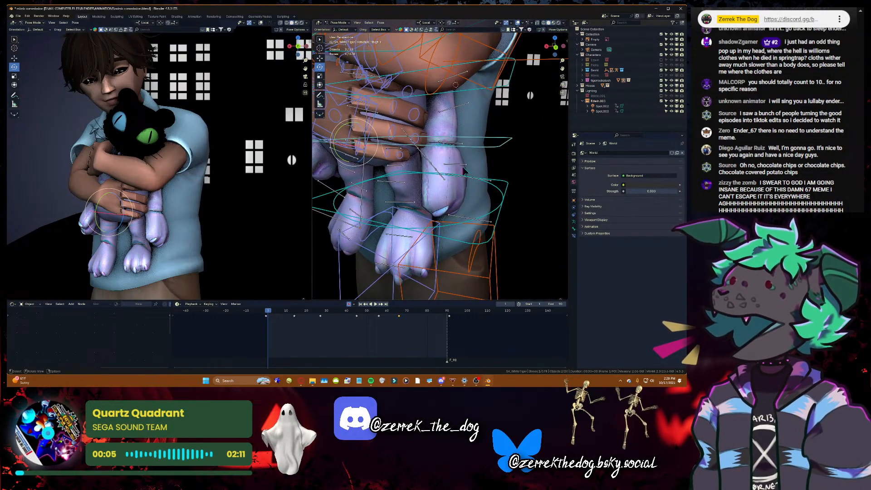
left_click(465, 171)
left_click(463, 146)
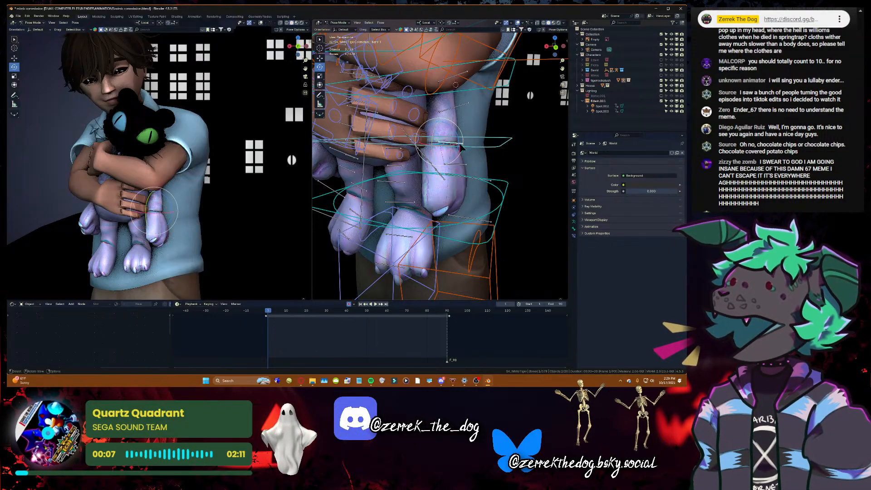
- Rotate the plush's left forearm bone to key arm swing at about frames 14, 24 and 35
key("space")
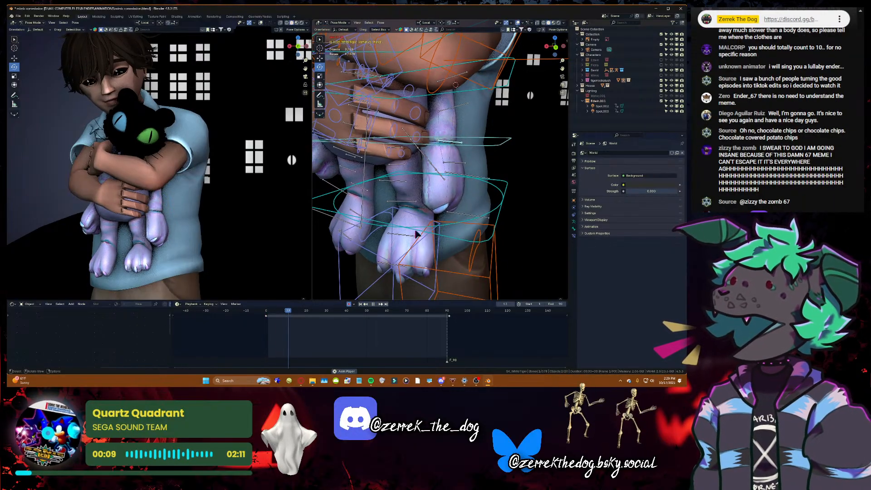
key("space")
left_click_drag(454, 151, 474, 164)
key("space")
key("space")
key("space")
key("space")
- Key further rotations of the plush's left forearm bone at about frames 46, 59 and 77
key("space")
key("space")
key("space")
key("space")
key("space")
key("space")
- Review the arm swing, delete the forearm key at about frame 59, and key a new rotation at about frame 52
key("space")
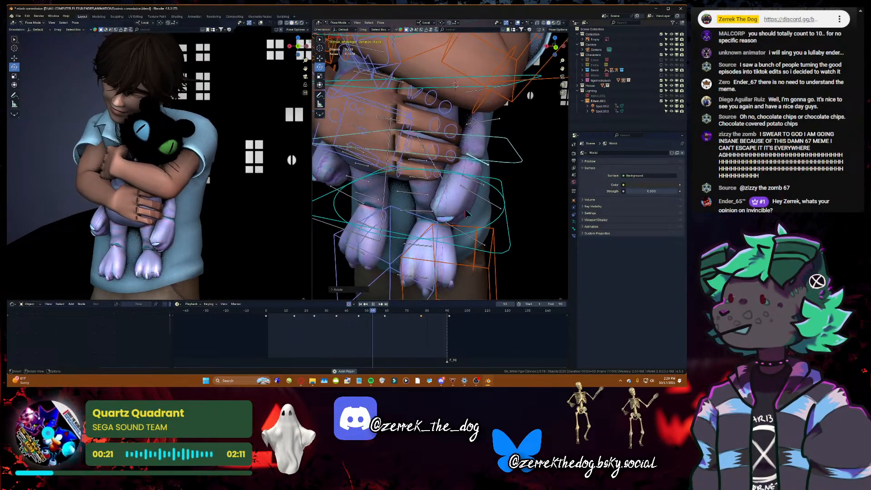
key("space")
left_click_drag(367, 312, 372, 313)
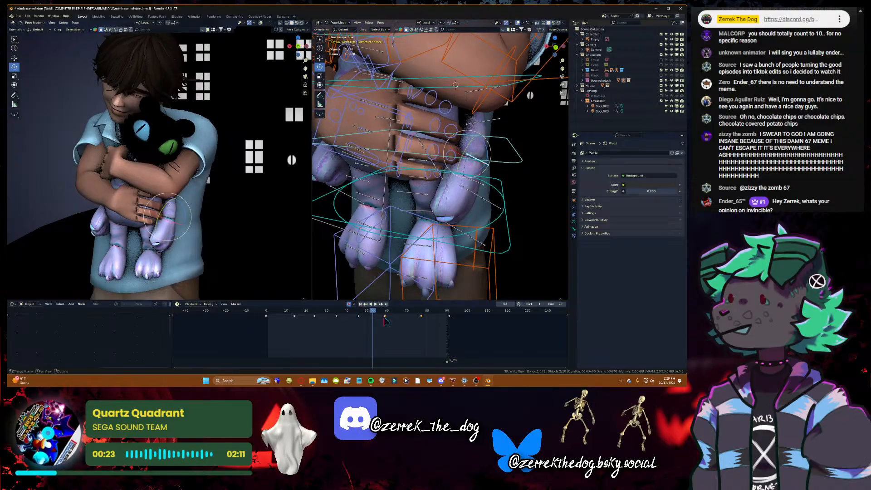
left_click(383, 317)
key("space")
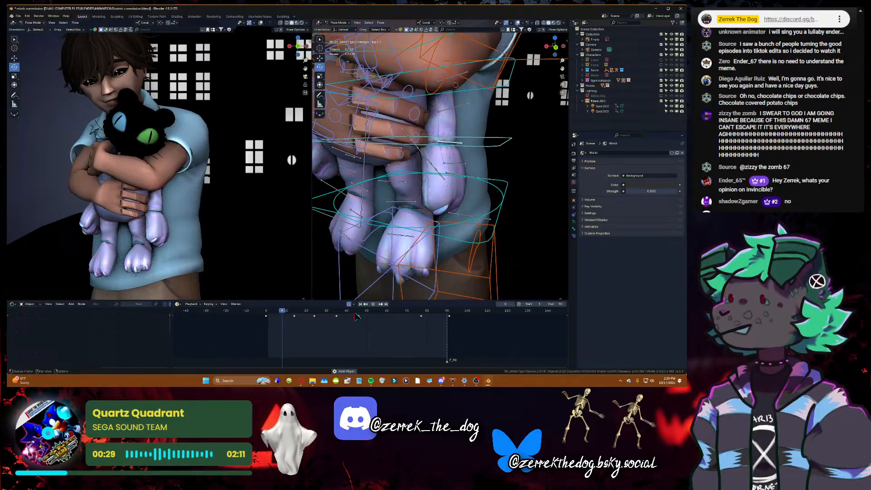
left_click_drag(361, 312, 364, 311)
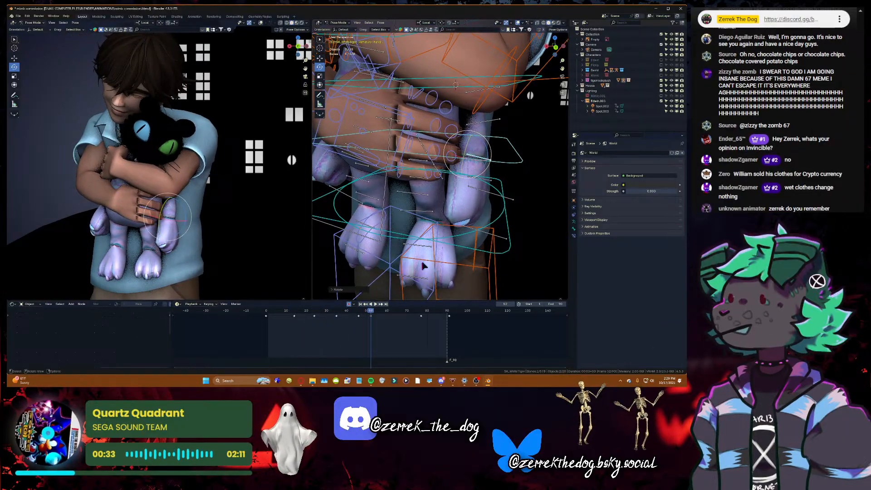
left_click(327, 312)
- Move the left forearm key at about frame 46 to about frame 43 and save the file
key("space")
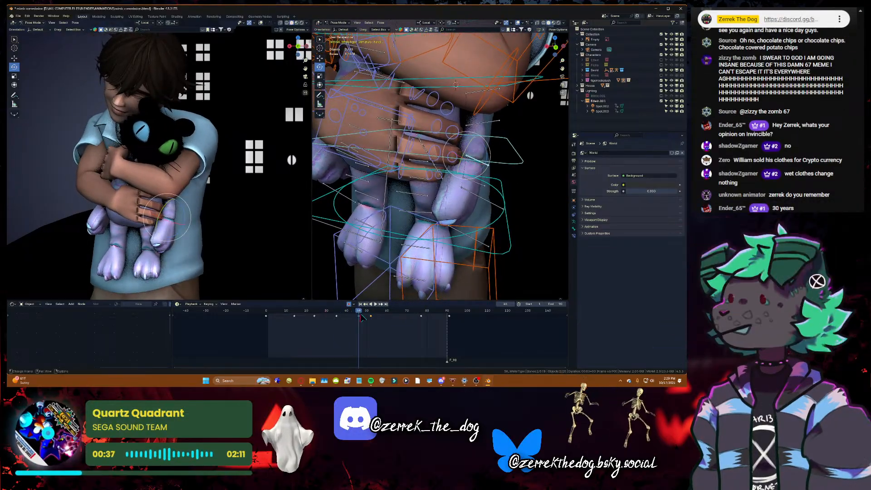
key("space")
key("space")
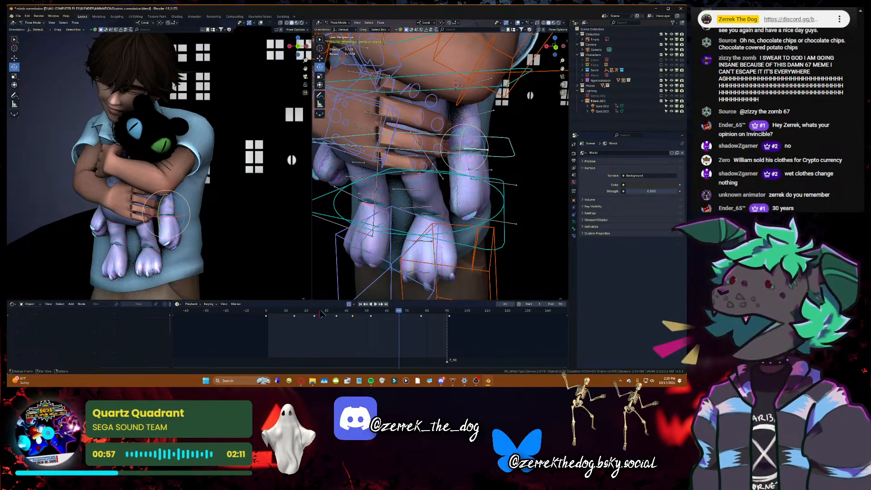
key("ctrl+s")
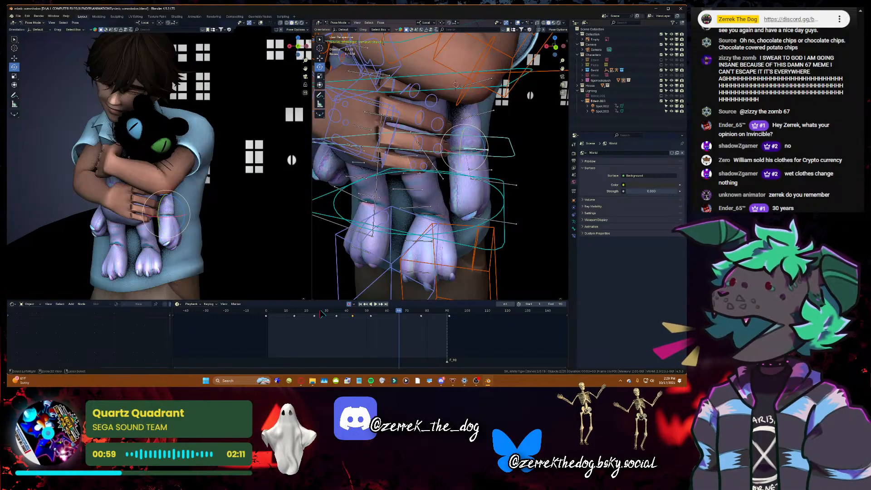
- Play back the plush's left arm motion from the start and return to the first frame
left_click(361, 305)
key("space")
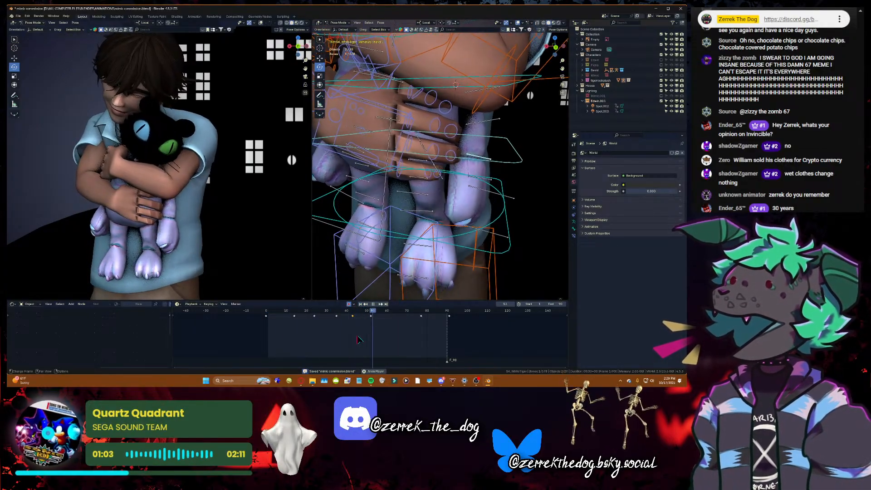
left_click(362, 306)
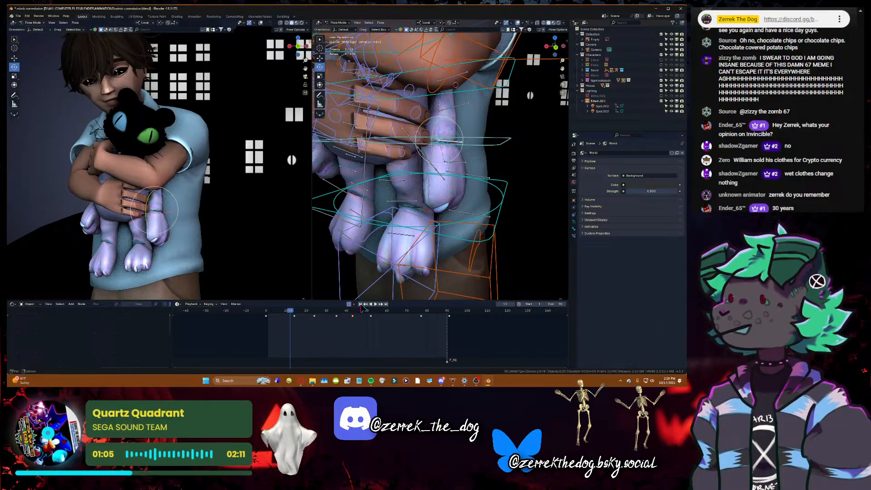
key("space")
left_click(362, 305)
- Select the bone of the plush's right arm under the boy's hand and rotate it freely at the first frame
key("shift+grave")
key("a")
key("e")
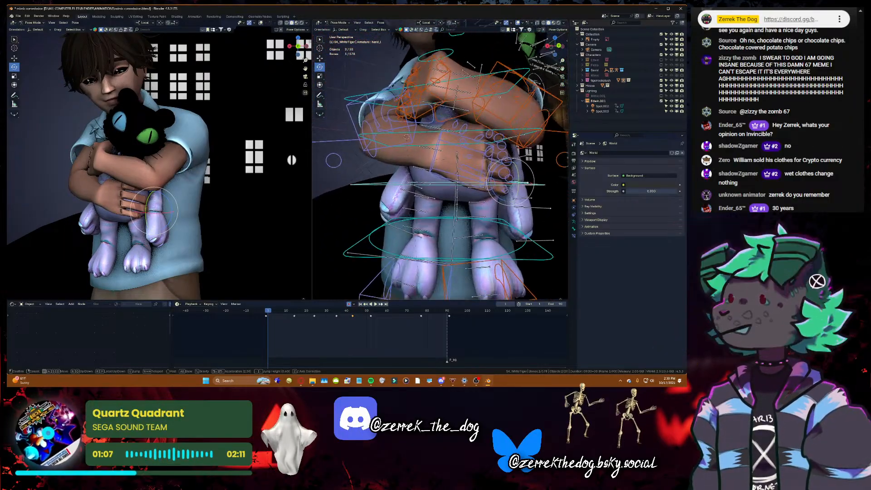
left_click(403, 161)
left_click(409, 154)
key("r")
key("r")
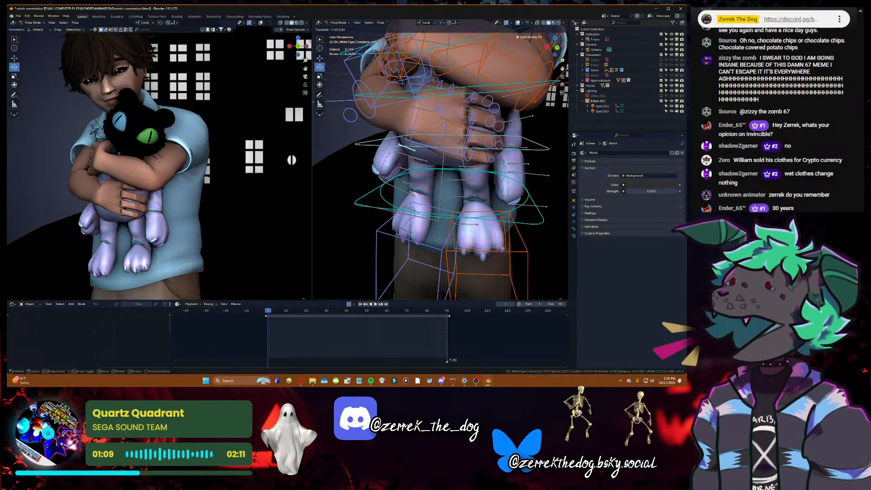
left_click(422, 144)
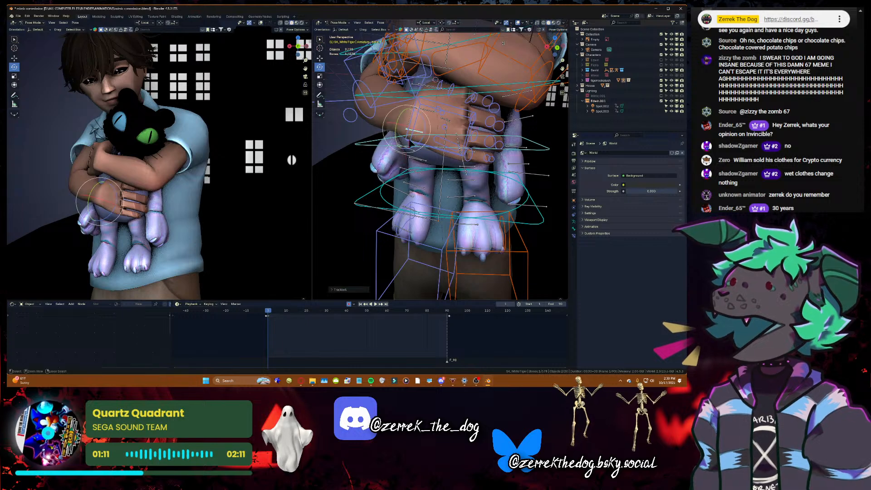
- Key new rotations of the plush's right arm bone at about frames 15, 23 and 40
key("space")
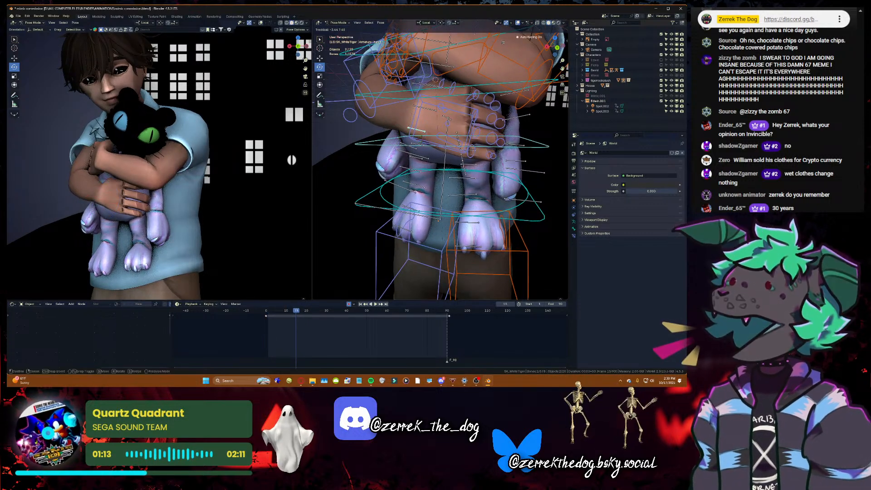
key("space")
key("r")
left_click(424, 132)
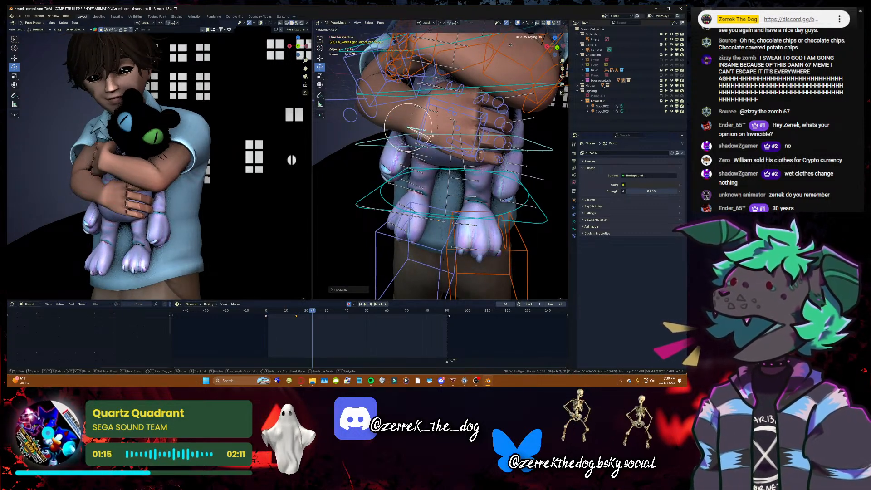
key("space")
key("space")
key("space")
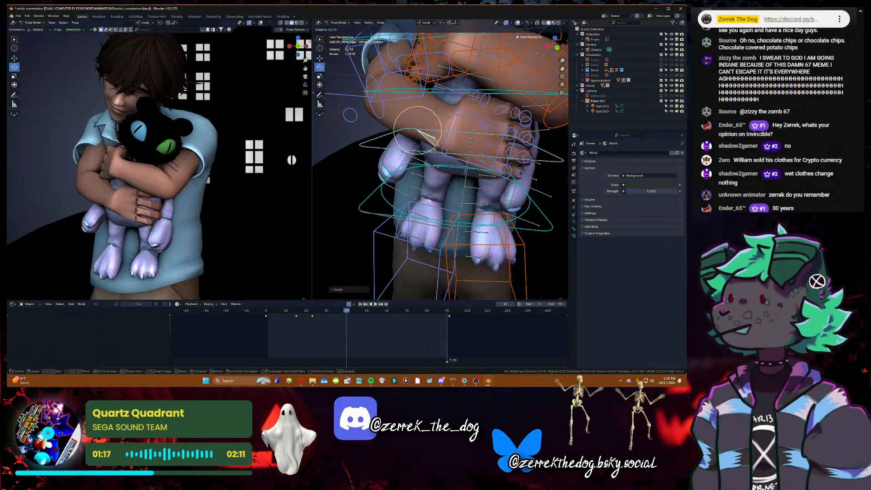
key("space")
key("r")
left_click(449, 137)
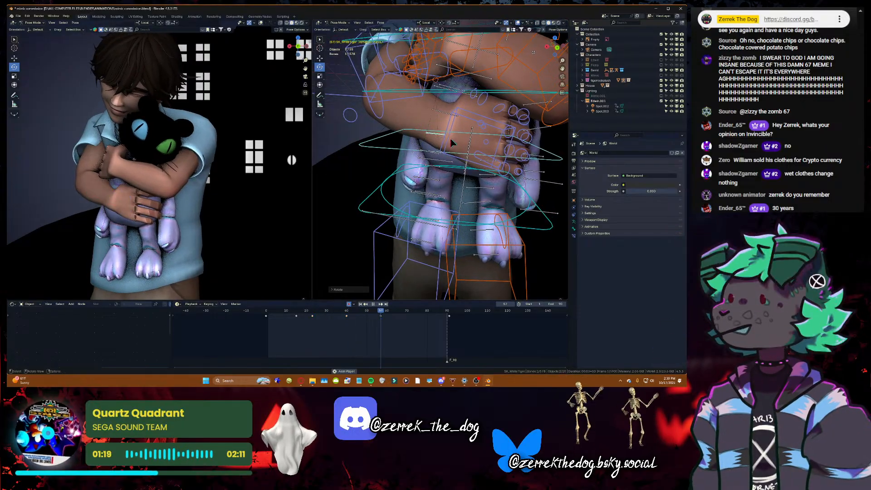
- Continue the plush's right arm swing with rotation keys at about frames 57, 69 and 80
key("space")
key("space")
key("r")
key("r")
left_click(521, 47)
key("space")
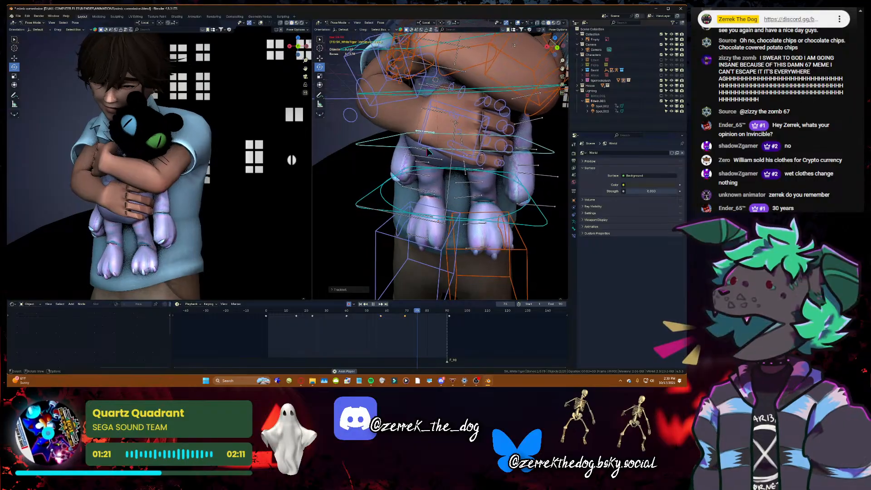
key("space")
- Play back the plush's right arm swing and save the file
key("space")
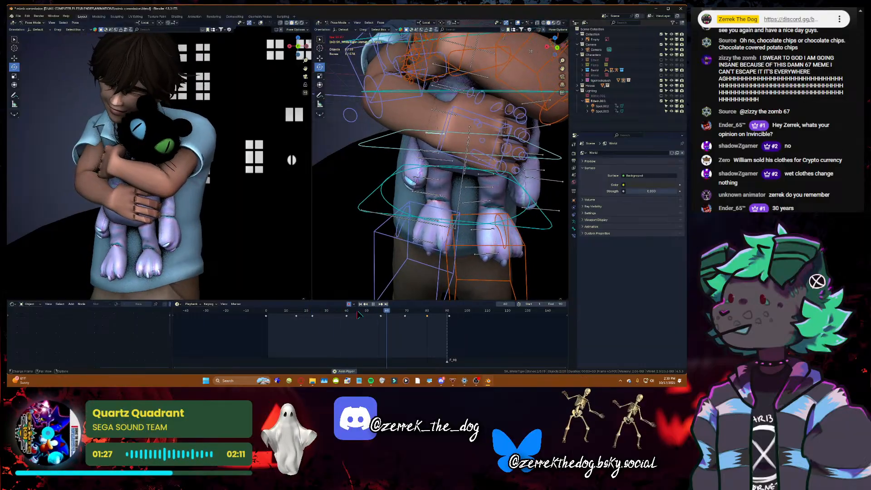
key("space")
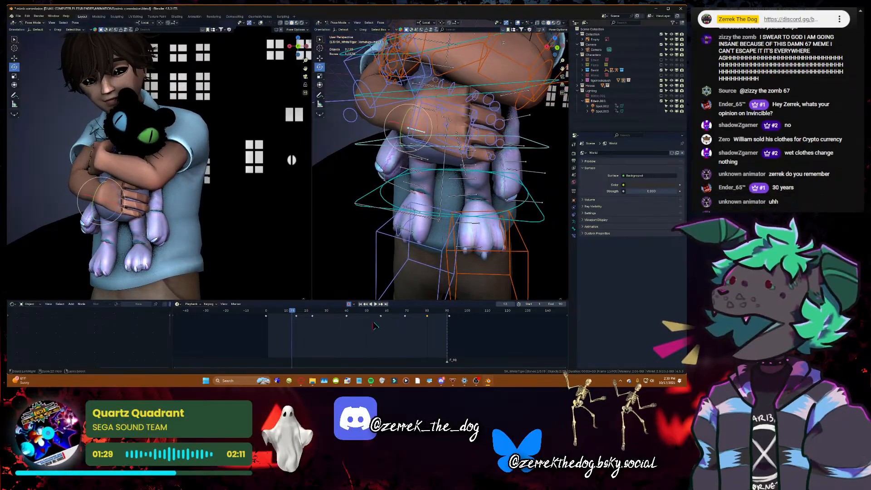
key("ctrl+s")
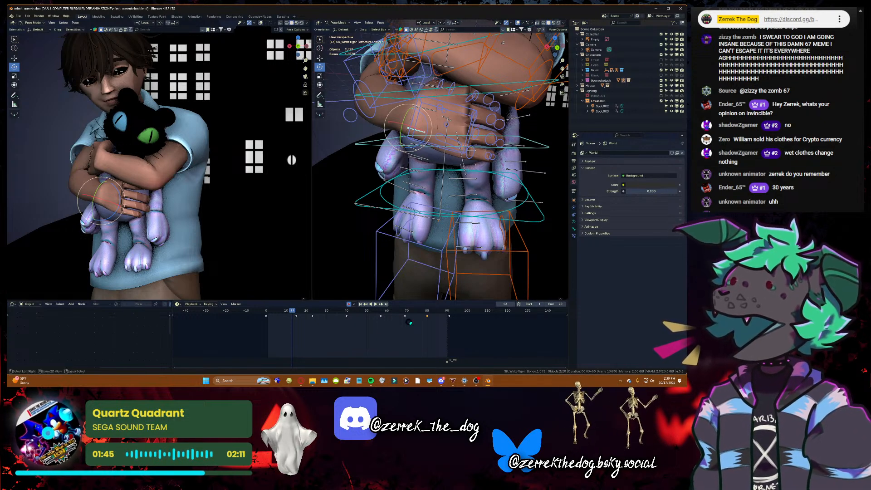
- Switch to Discord to look through direct messages and the server's Entrance / Exit, entry-requests and general channels, returning to Blender to save the file
left_click(443, 383)
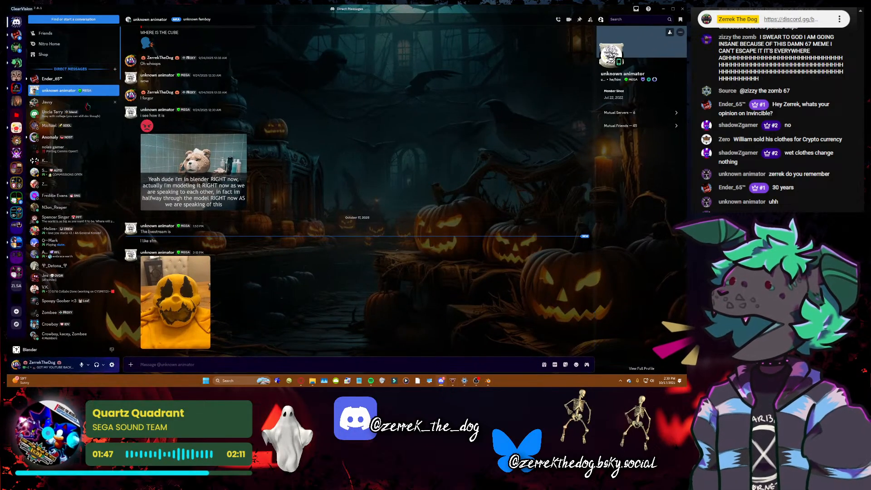
left_click(16, 35)
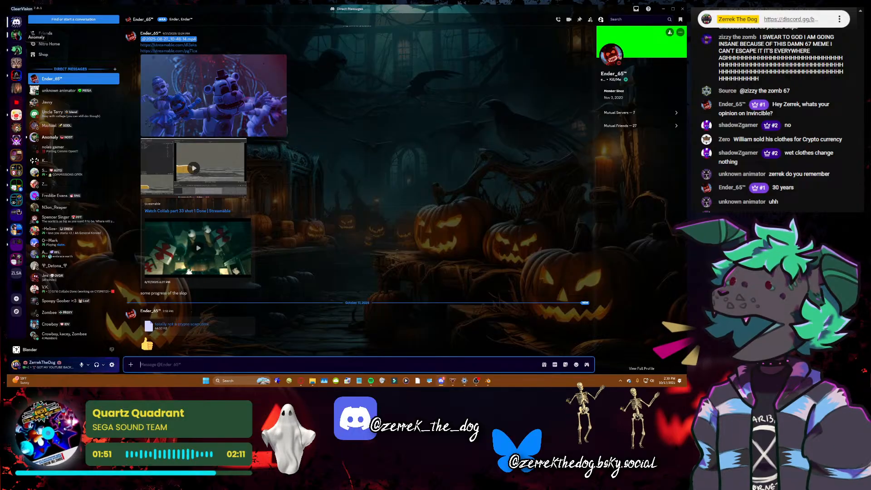
left_click(16, 35)
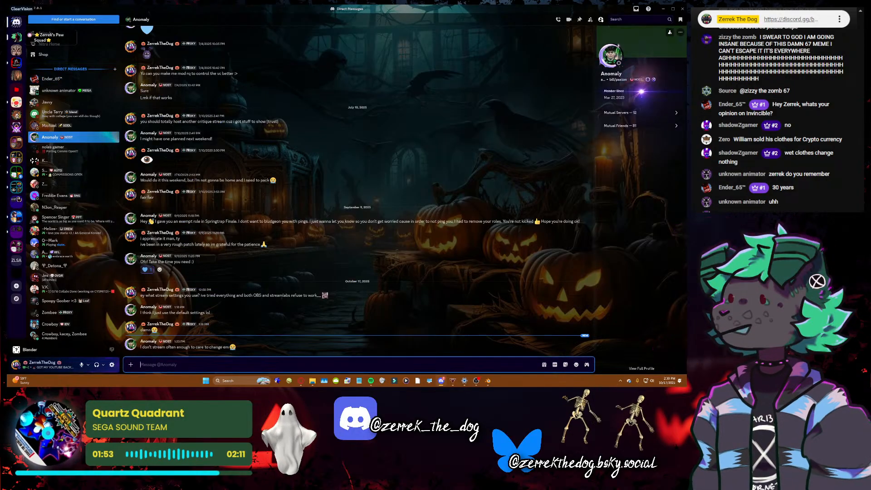
left_click(16, 37)
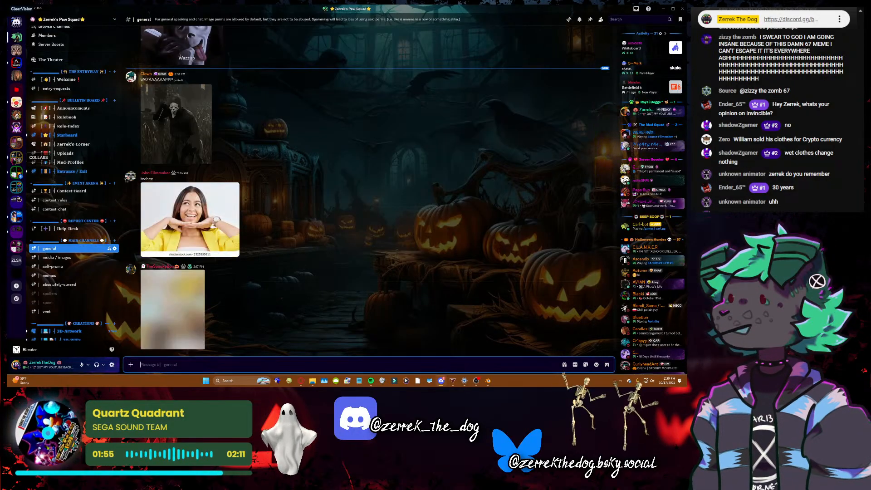
scroll(16, 190, "down", 5)
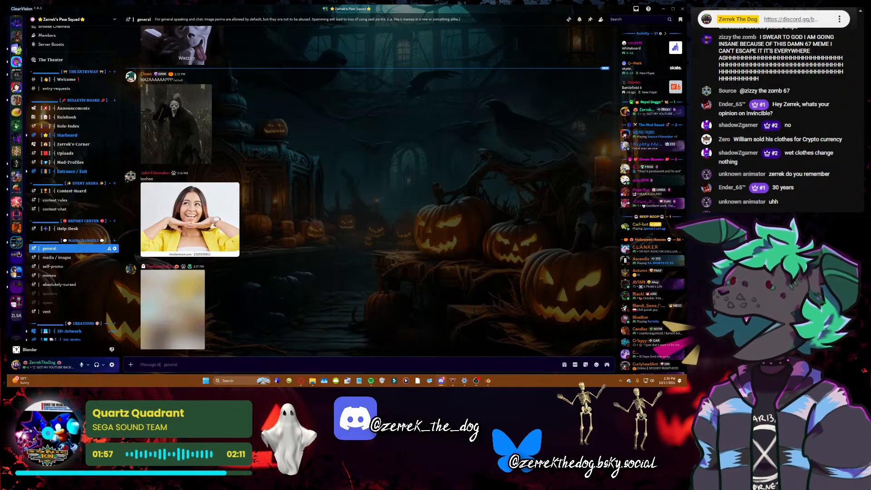
scroll(13, 187, "up", 5)
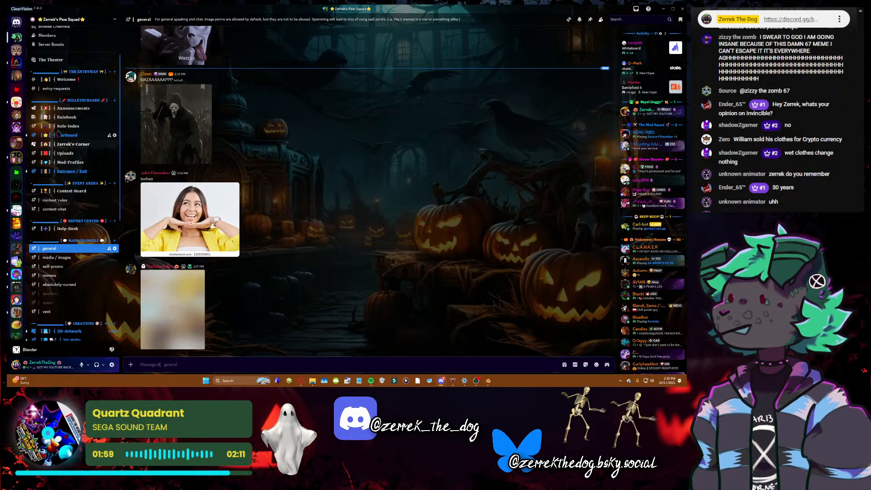
left_click(59, 171)
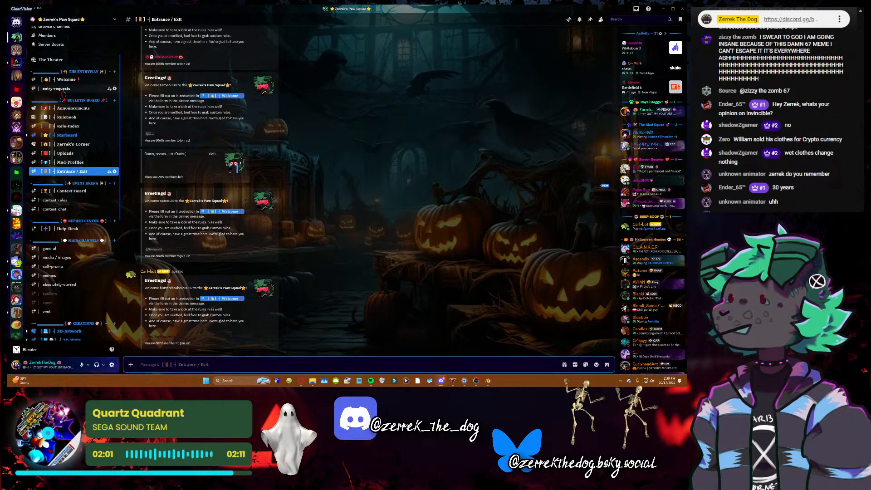
left_click(64, 90)
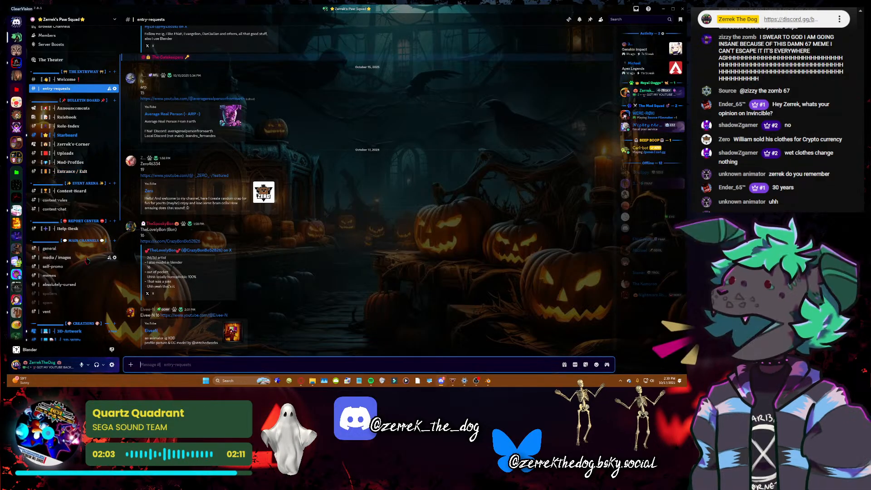
left_click(59, 250)
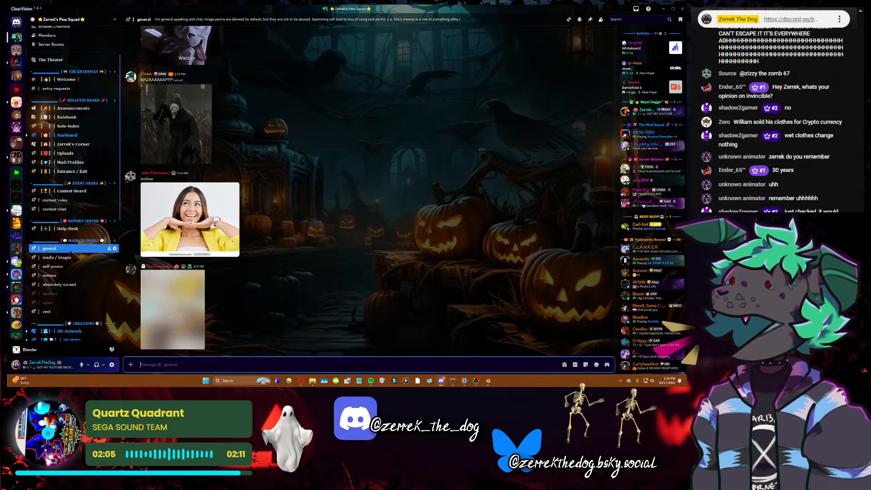
left_click(664, 8)
key("ctrl+s")
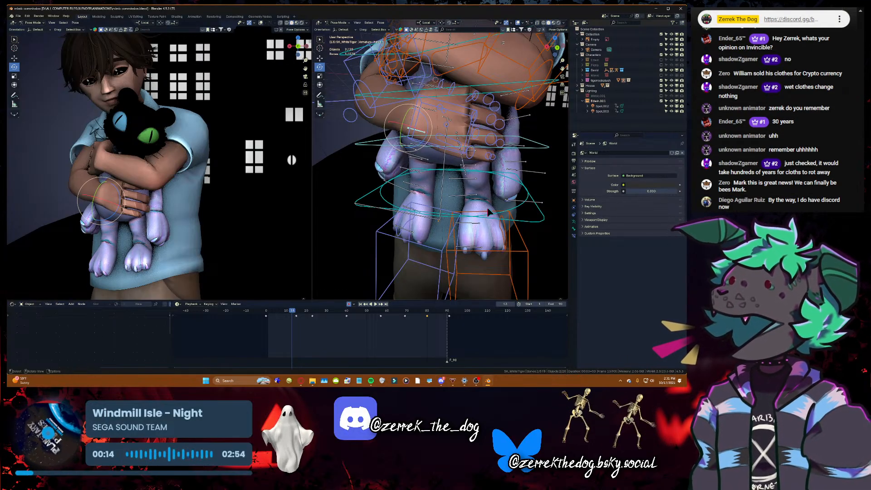
key("shift+grave")
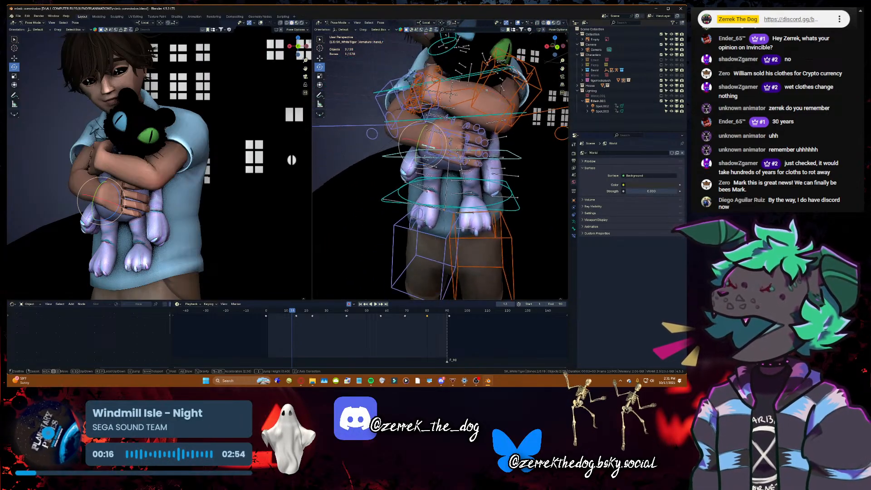
key("s")
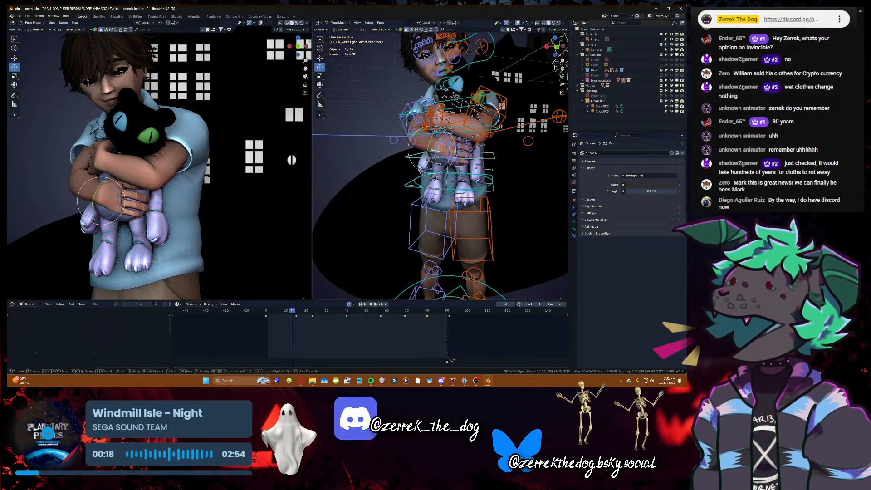
key("w")
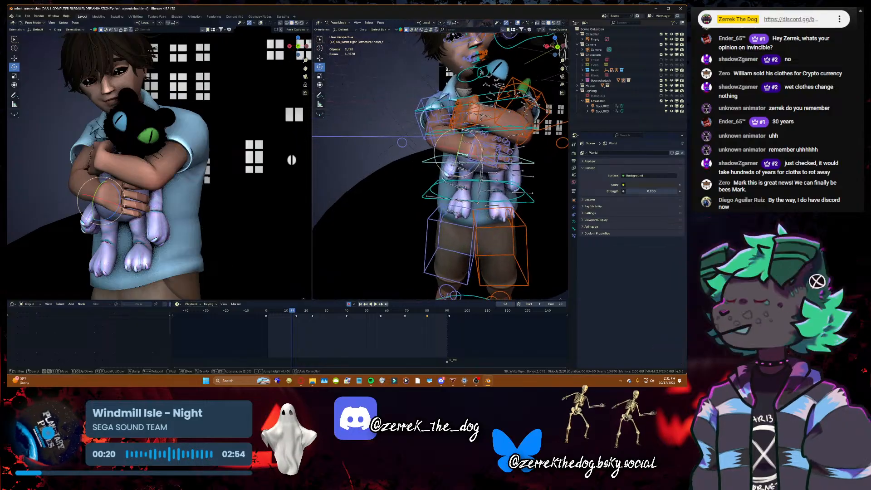
key("s")
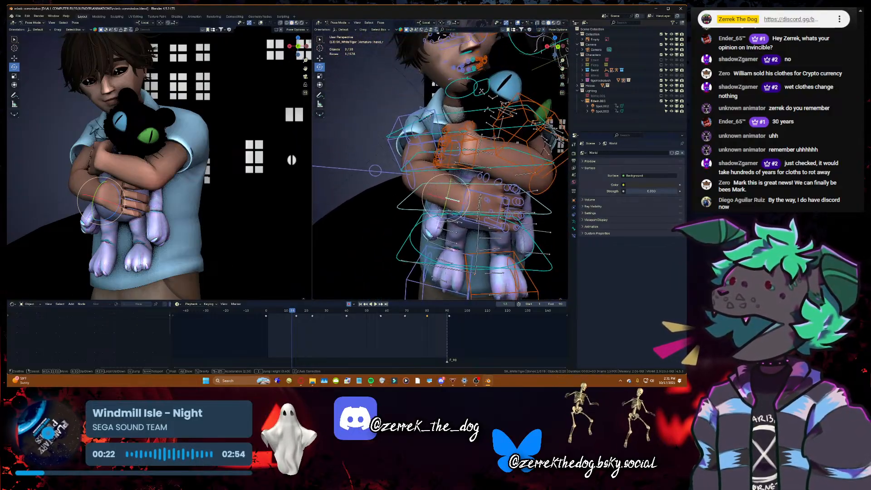
key("s")
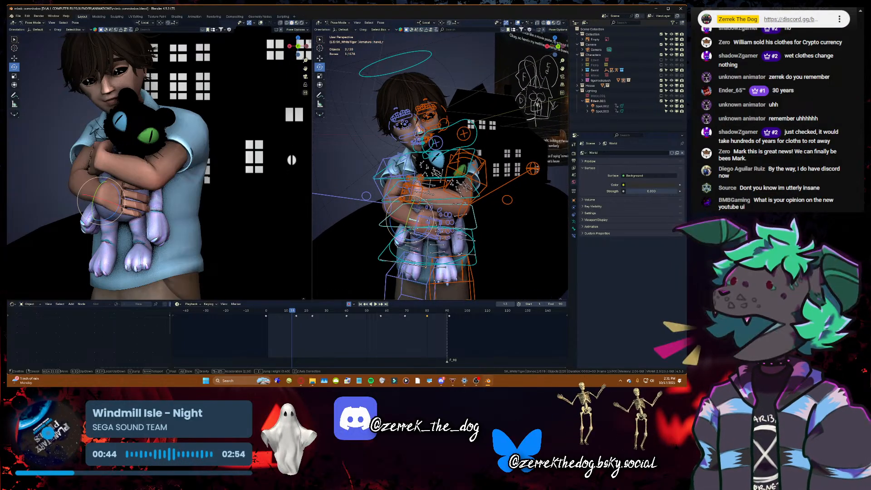
key("w")
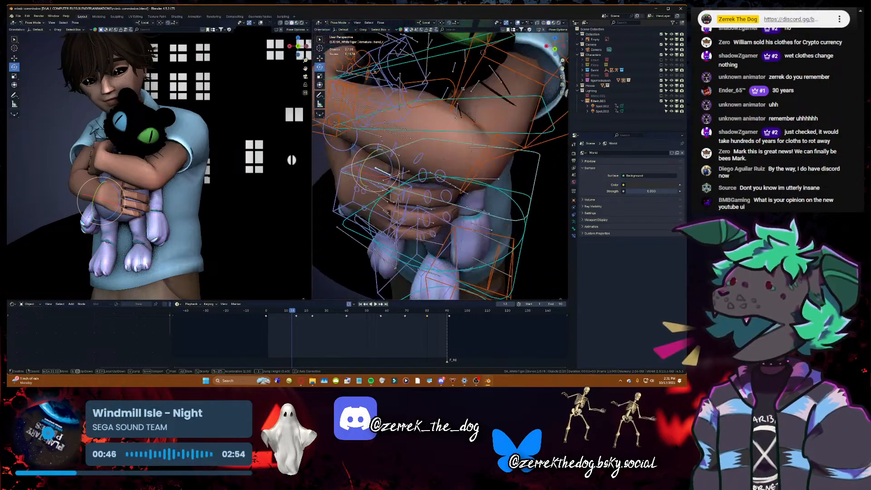
key("s")
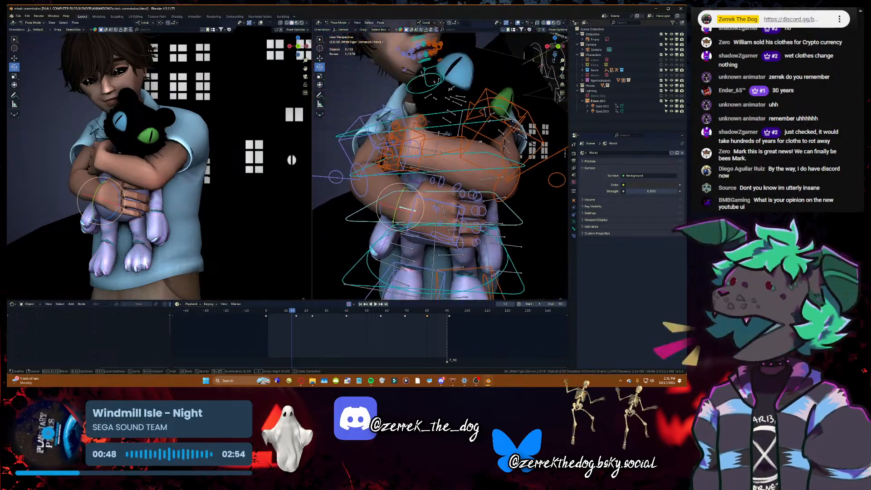
key("s")
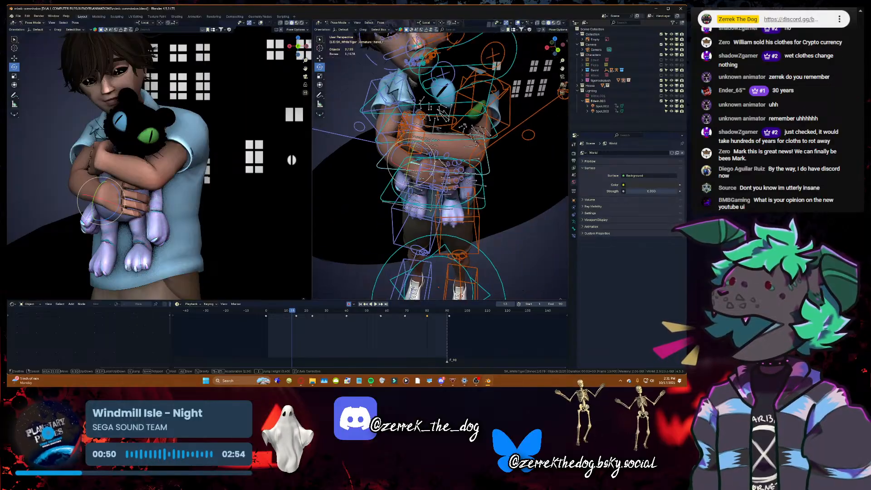
key("w")
left_click(471, 193)
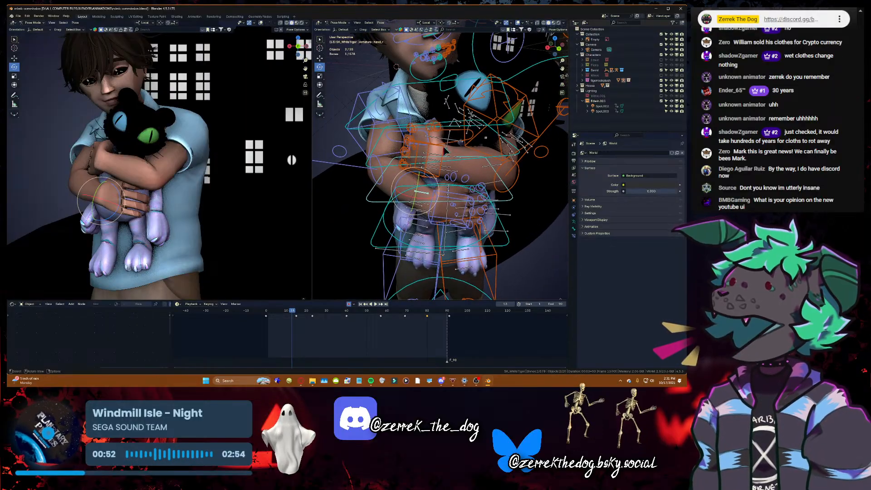
- Select the control of the boy's left hand around the plush and turn off the rig's In Front viewport display
left_click(443, 150)
key("shift+grave")
key("w")
key("e")
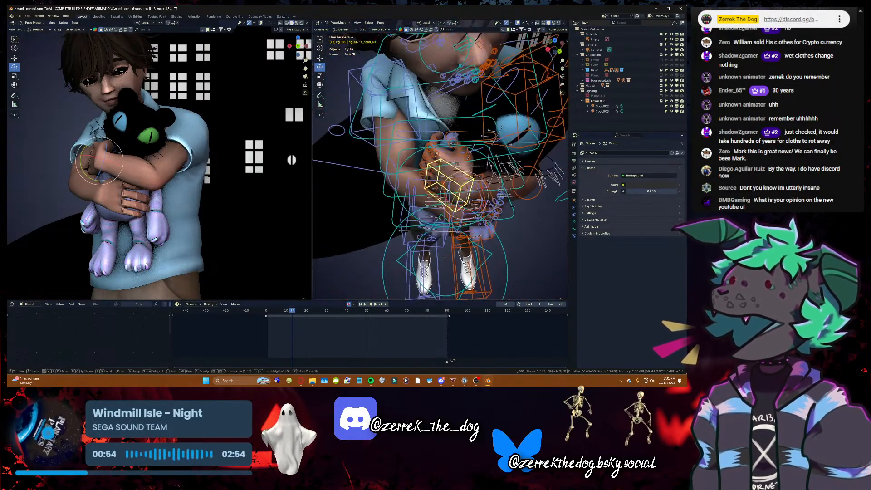
key("w")
key("Return")
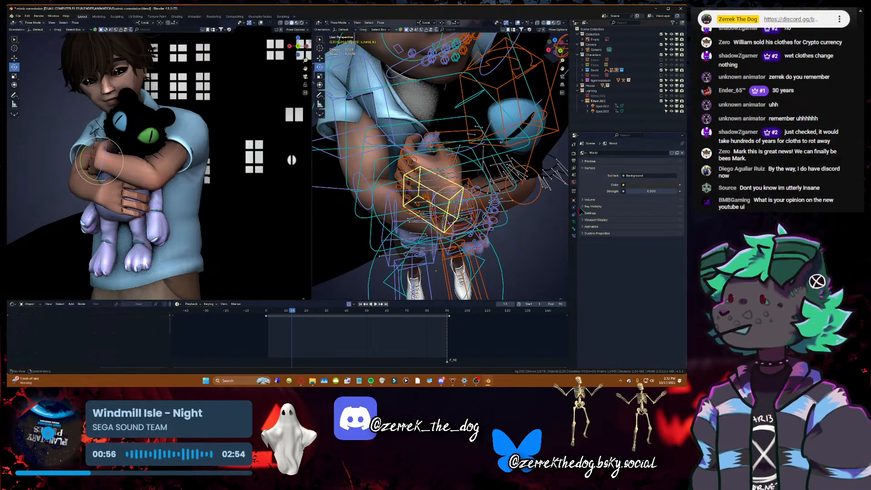
left_click(574, 222)
scroll(607, 273, "down", 1)
left_click(622, 275)
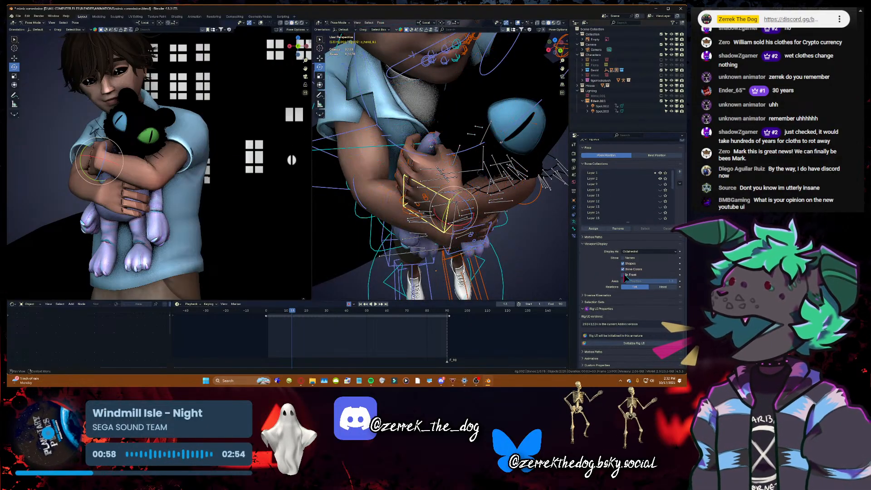
- Play from the first frame and key a slight shift of the boy's left hand with the Move tool at about frame 11
left_click(361, 305)
key("space")
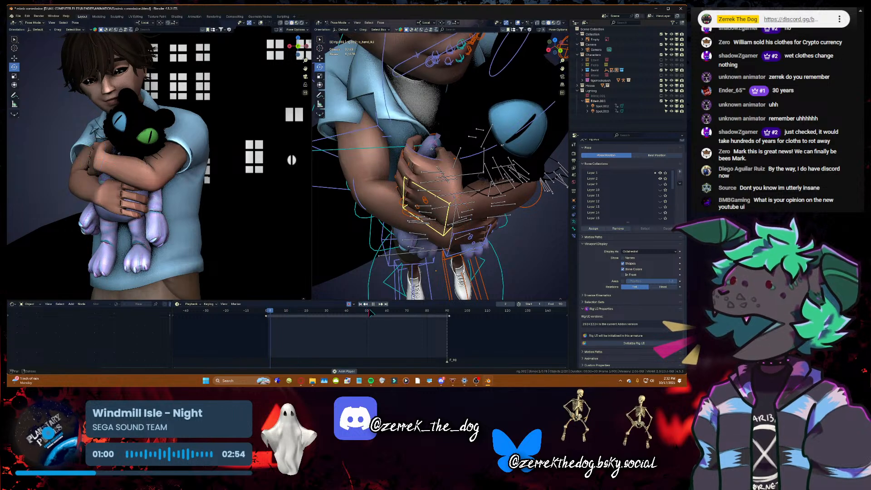
key("space")
left_click(320, 59)
left_click_drag(454, 207, 452, 211)
- Key further small moves of the boy's left hand against the plush at about frames 27 and 41
key("space")
key("space")
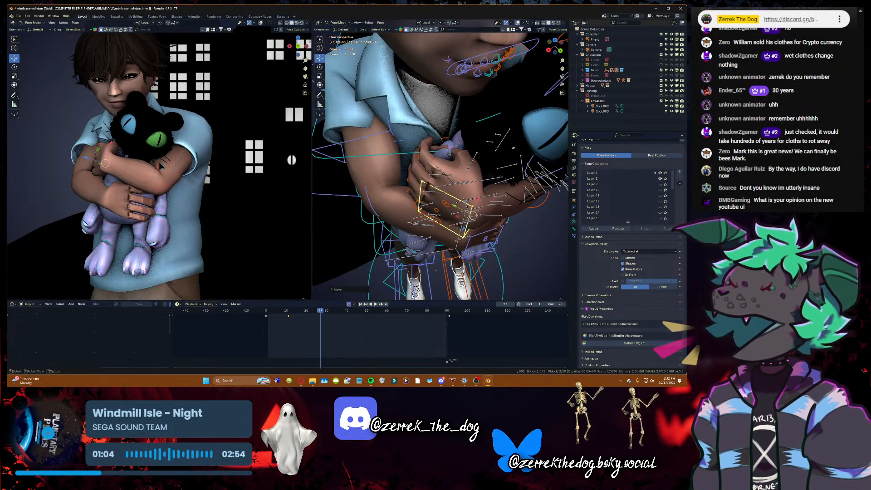
mouse_move(106, 169)
left_mouse_down()
mouse_move(125, 145)
mouse_move(117, 166)
left_mouse_up()
left_click(321, 68)
key("space")
key("space")
key("g")
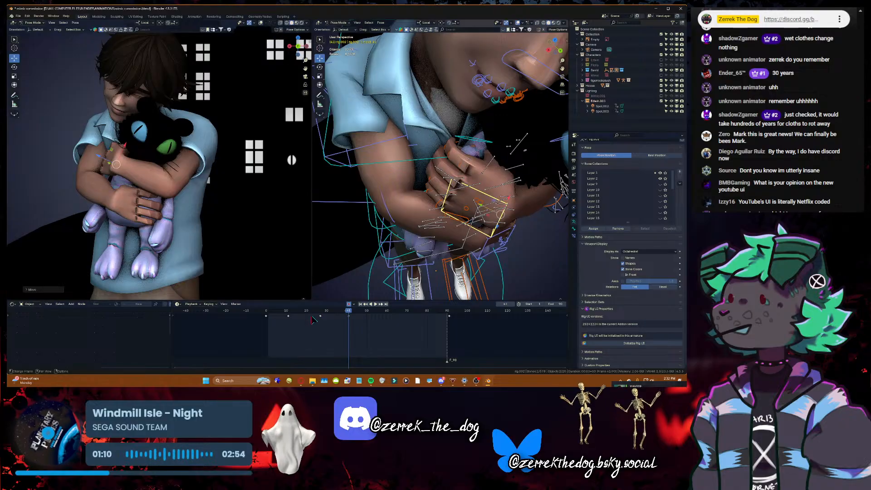
- Play back the early frames of the boy's left hand motion and save the file
left_click(281, 313)
key("space")
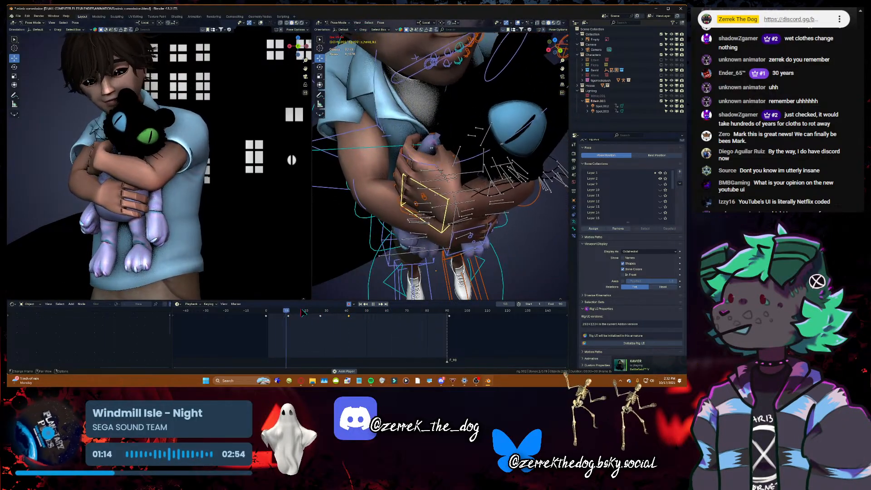
key("space")
key("ctrl+s")
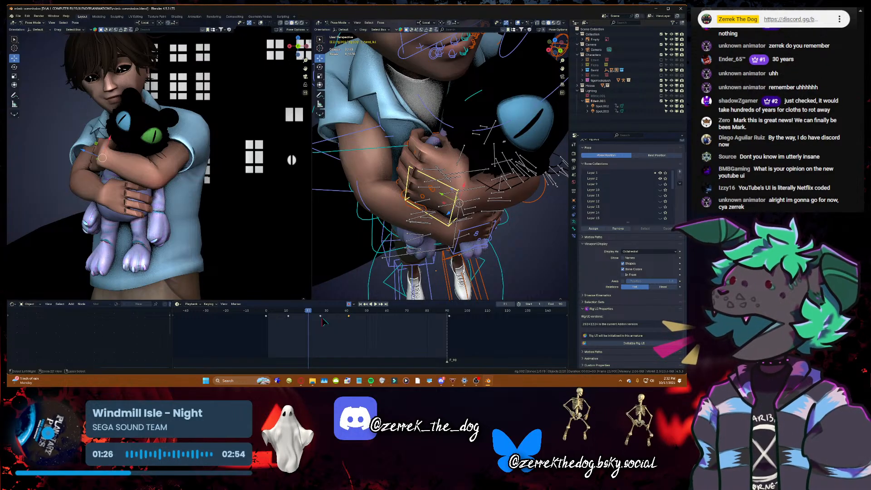
- Save the file and key another small move of the boy's left hand against the plush at about frame 60
key("ctrl+s")
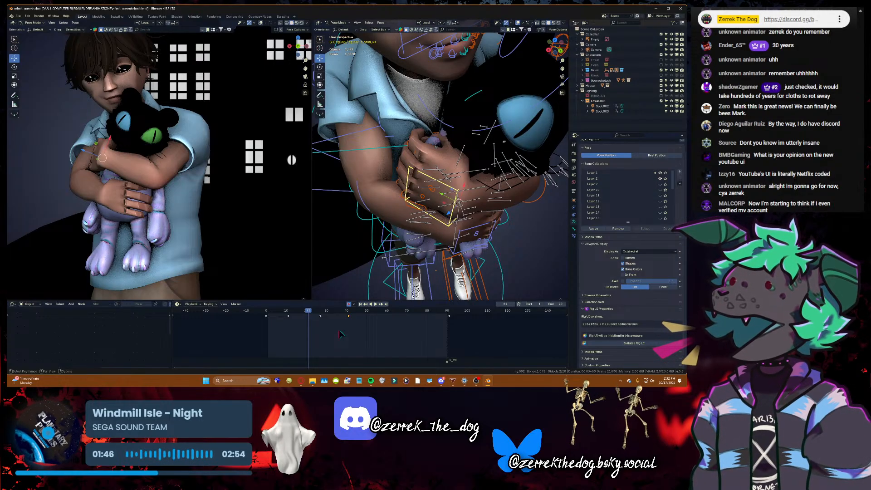
key("ctrl+s")
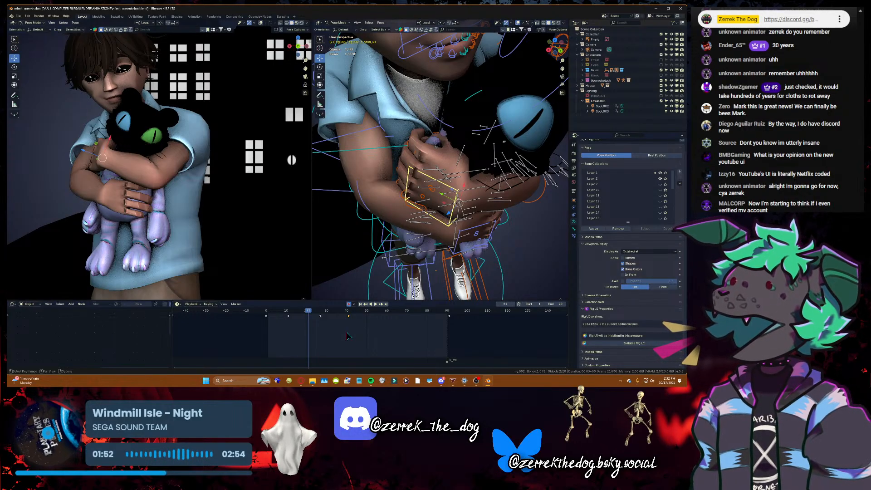
key("space")
key("space")
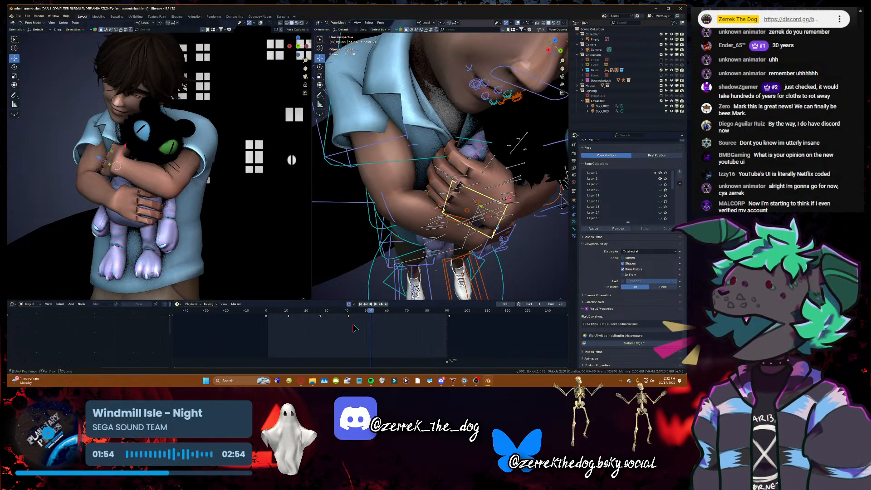
key("space")
key("space")
left_click_drag(494, 216, 494, 216)
left_click(336, 315)
key("space")
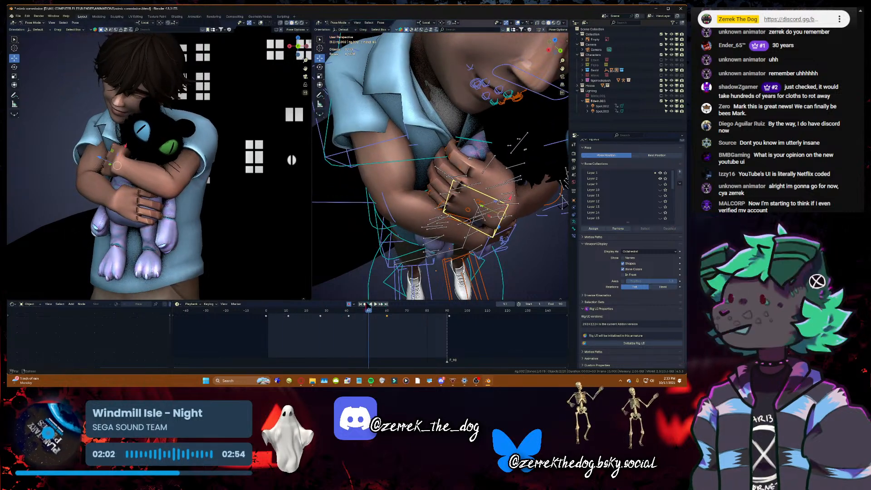
- Return to the first frame, select the boy's mouth-corner control and key a slight move at about frame 9
key("Escape")
key("shift+grave")
key("s")
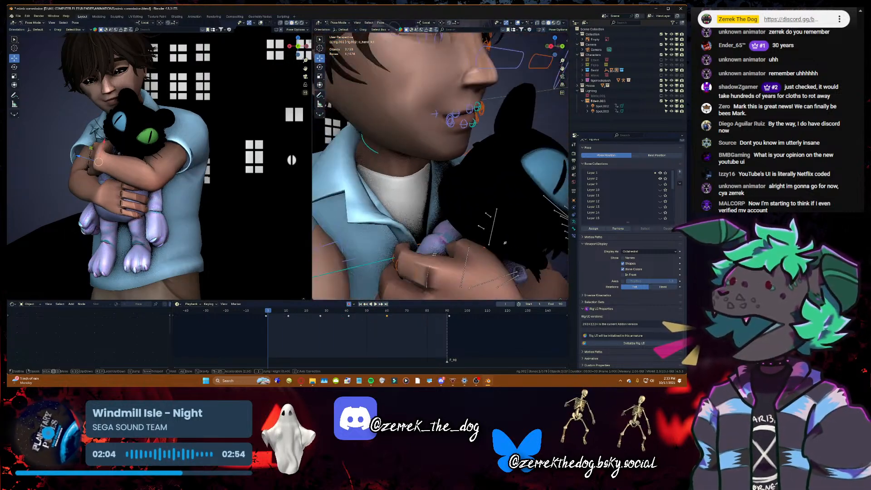
left_click(440, 166)
left_click(414, 162)
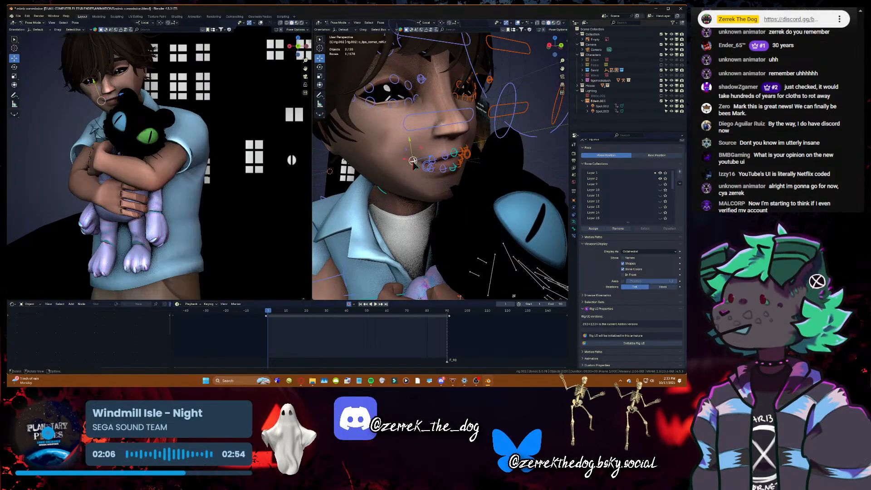
key("g")
left_click(413, 156)
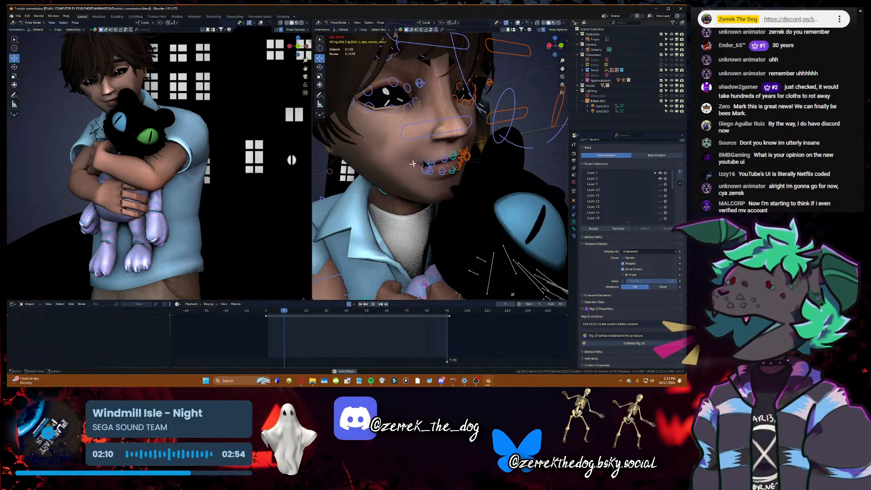
- Key further slight moves of the boy's mouth corner at about frames 19, 38 and 67
key("space")
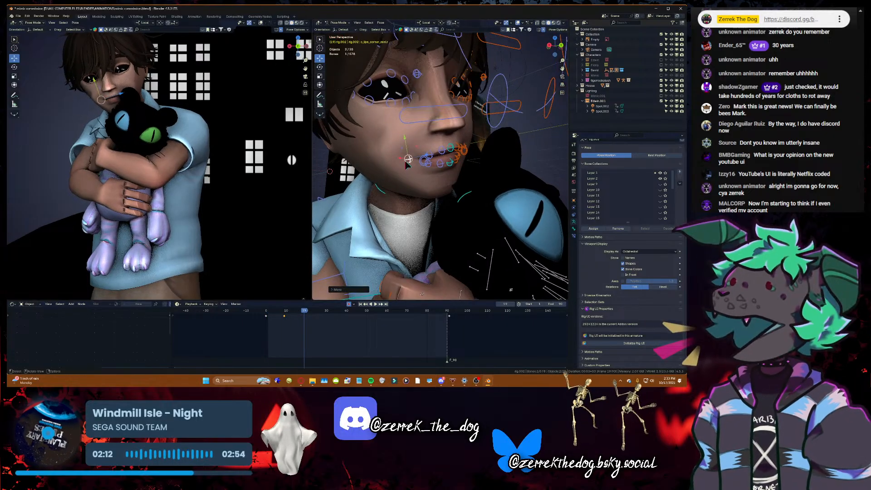
key("space")
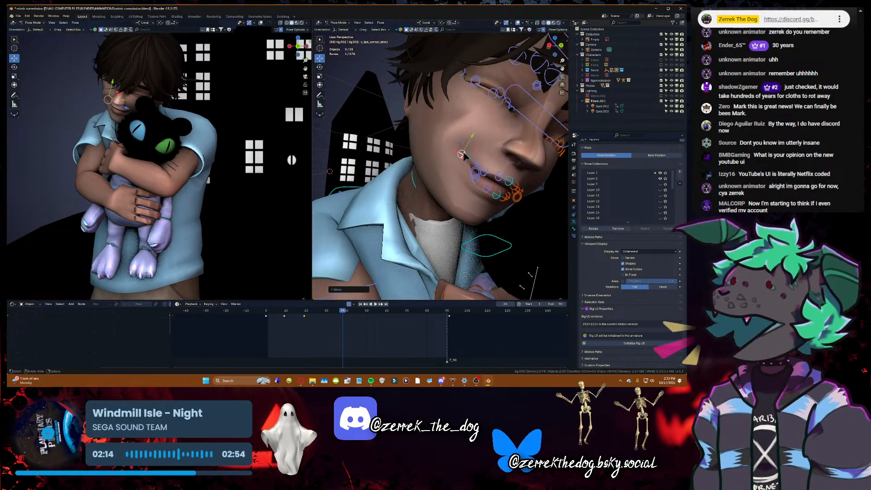
key("space")
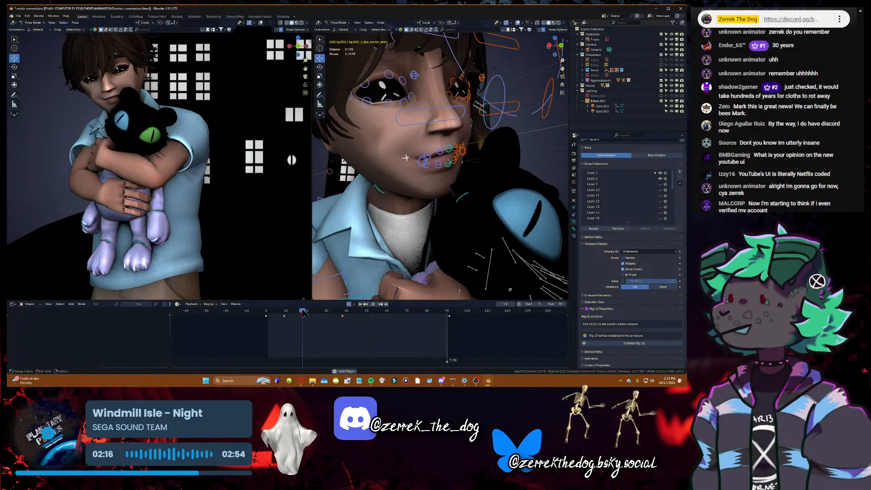
key("Escape")
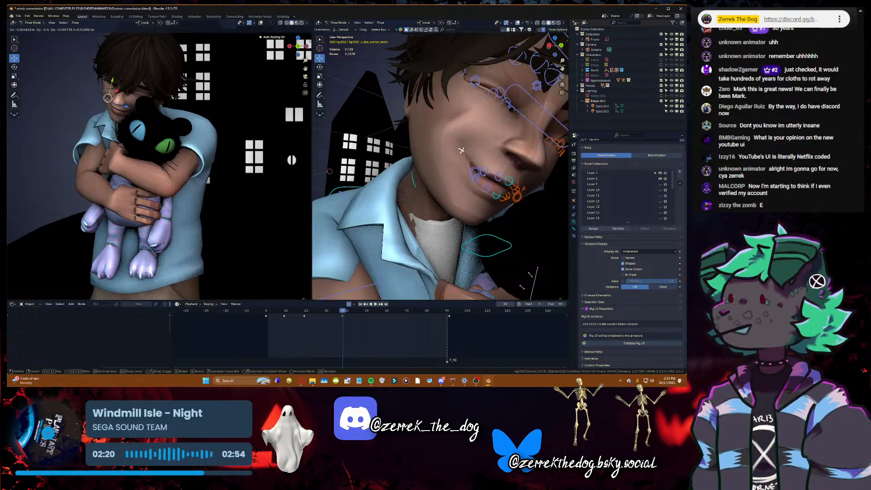
left_click_drag(119, 107, 120, 110)
key("space")
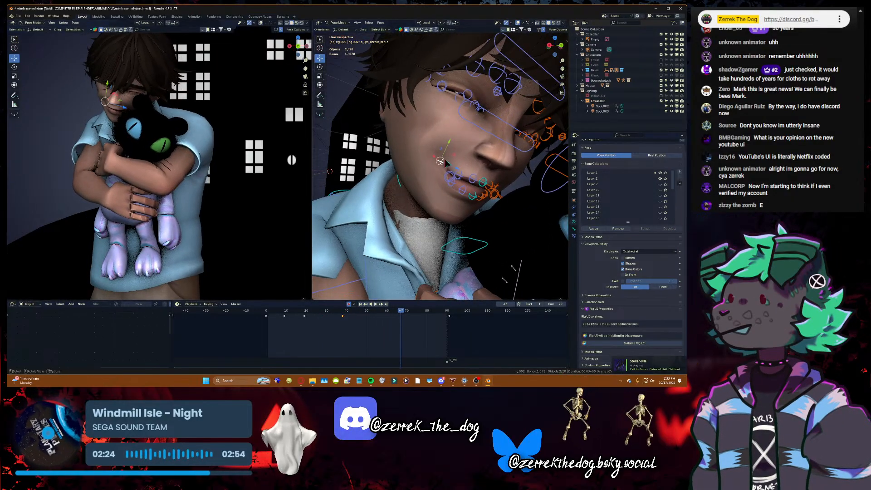
left_click_drag(441, 161, 438, 160)
- Play back the boy's mouth-corner motion to about frame 53 and save the file
key("space")
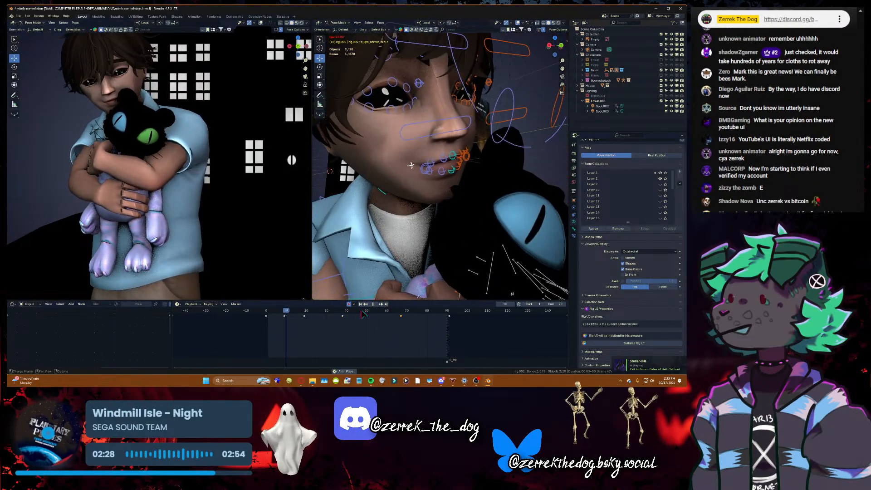
key("space")
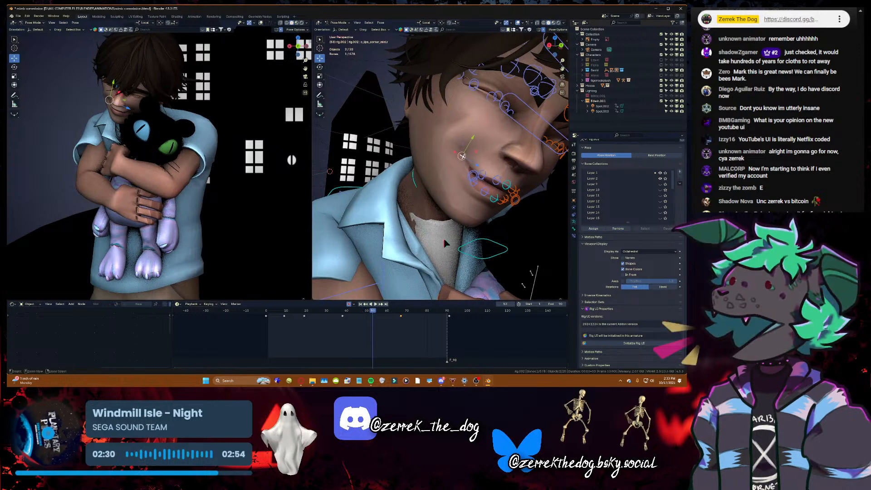
key("ctrl+s")
- Examine the hug pose at about frame 53 from the boy's face down to the plush's legs and save the file
key("shift+grave")
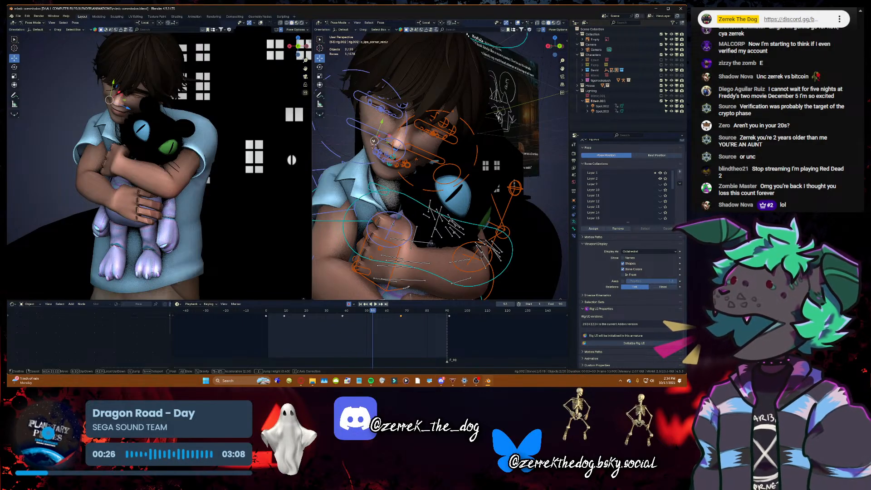
key("s")
key("w")
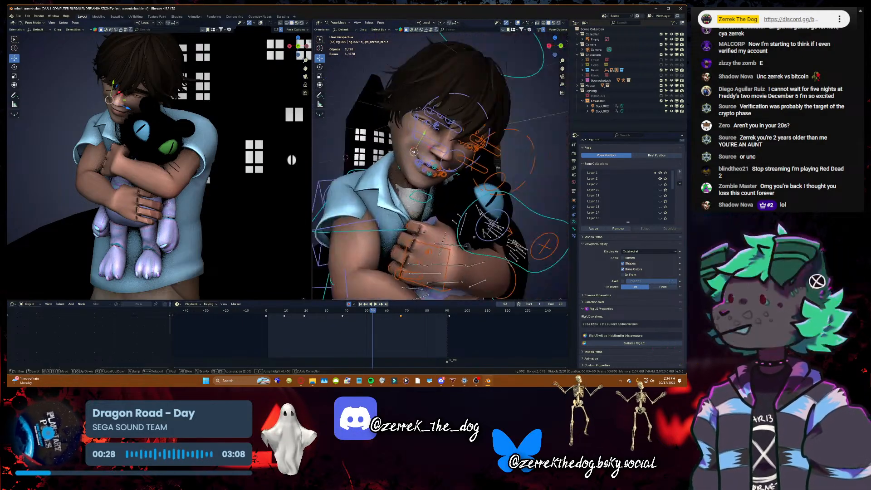
key("s")
key("w")
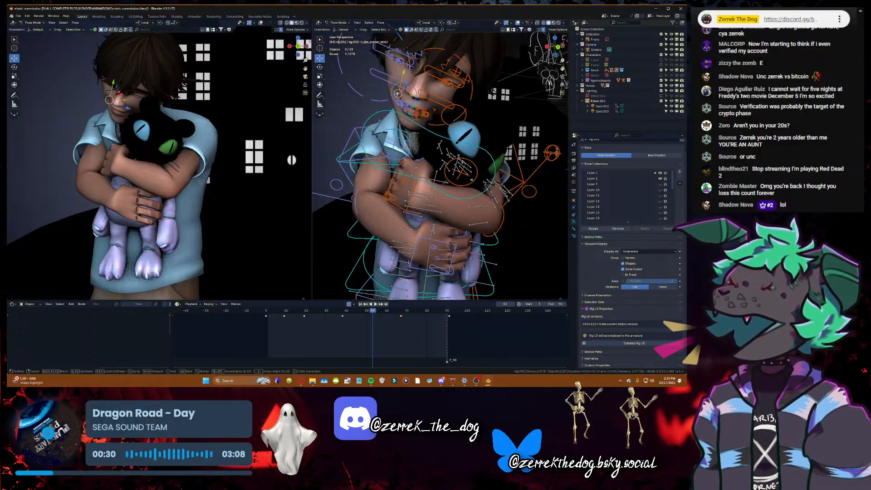
key("s")
key("w")
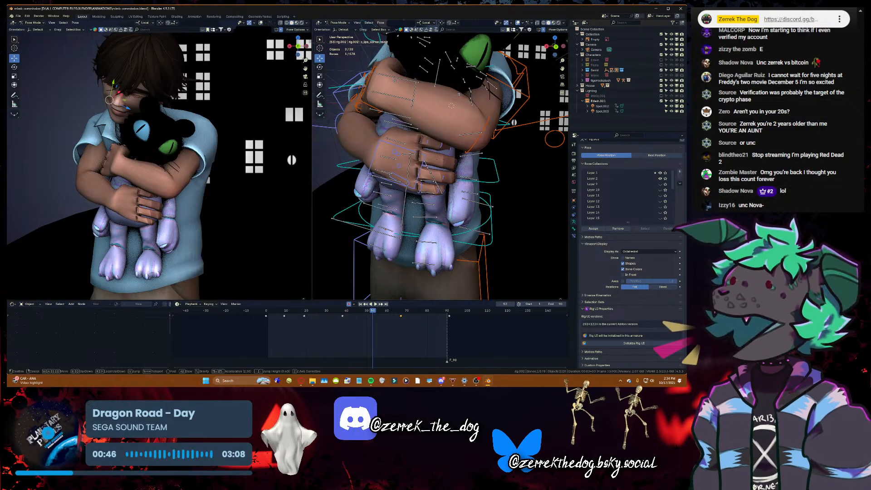
key("s")
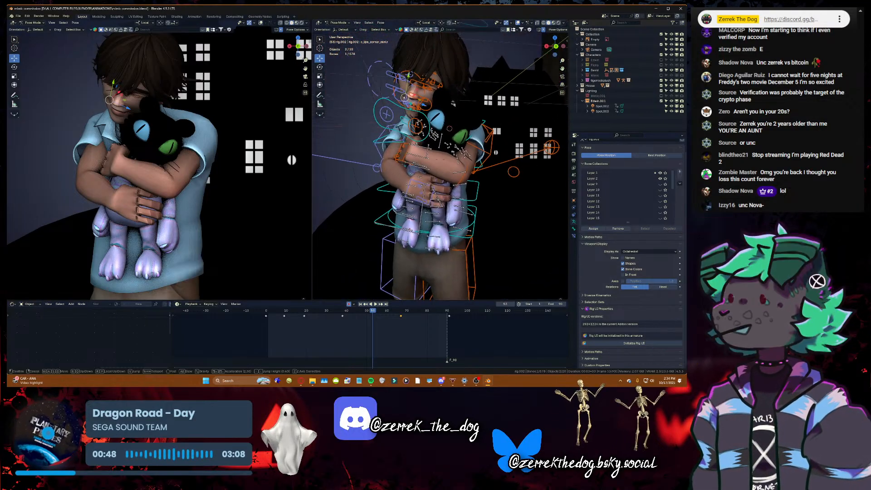
key("w")
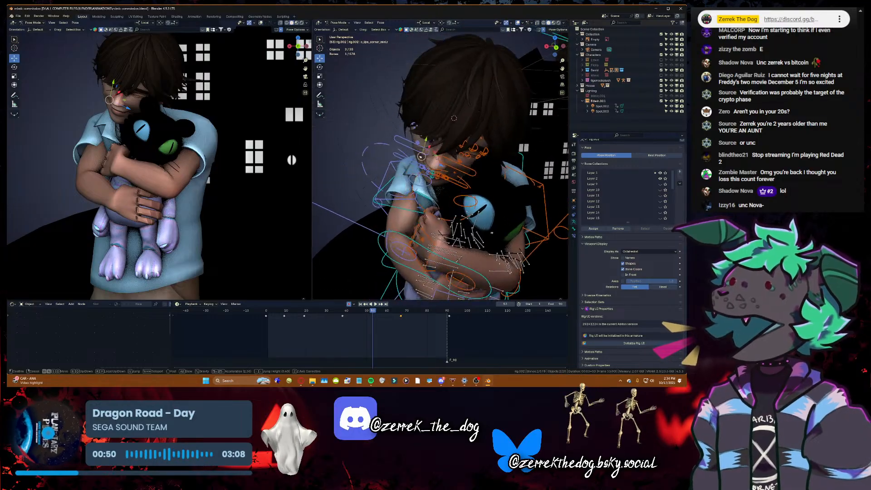
key("s")
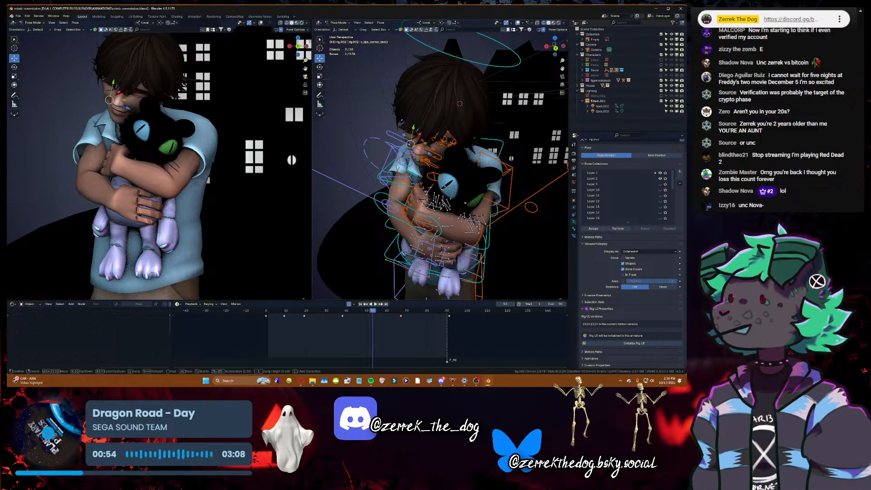
key("w")
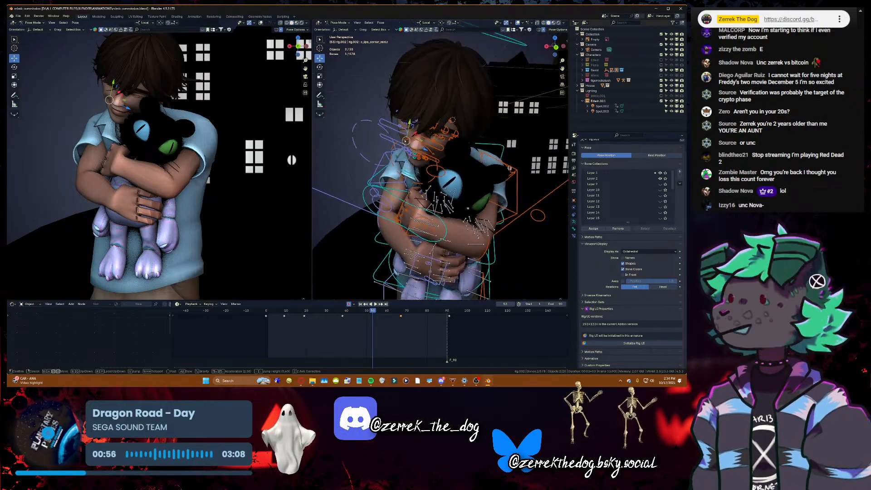
key("s")
left_click(440, 166)
key("ctrl+s")
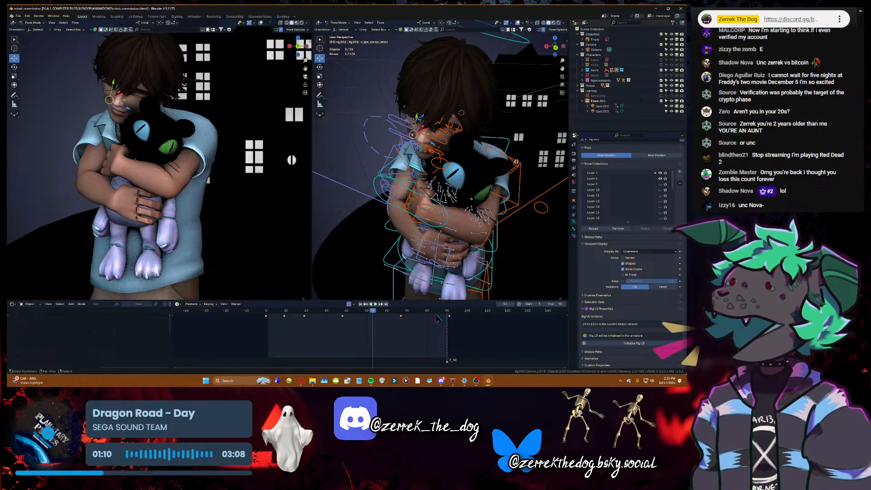
key("ctrl+s")
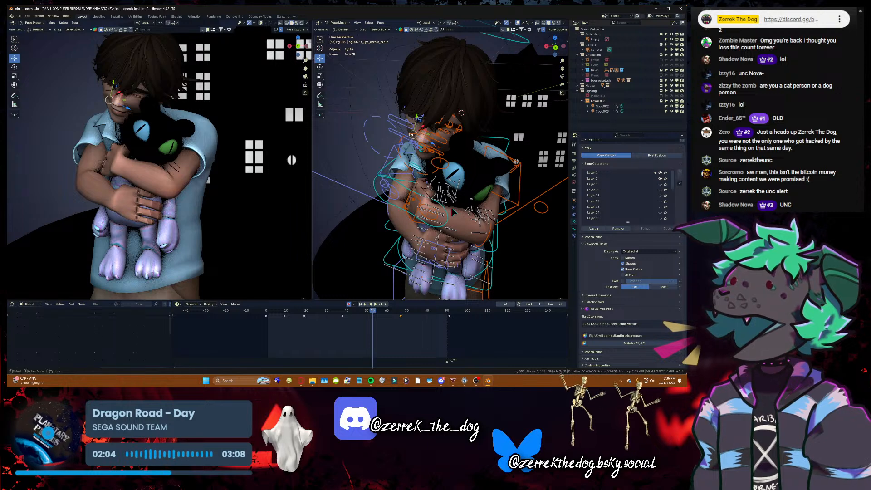
- Examine the boy's arms around the plush from the front and from the side
key("shift+grave")
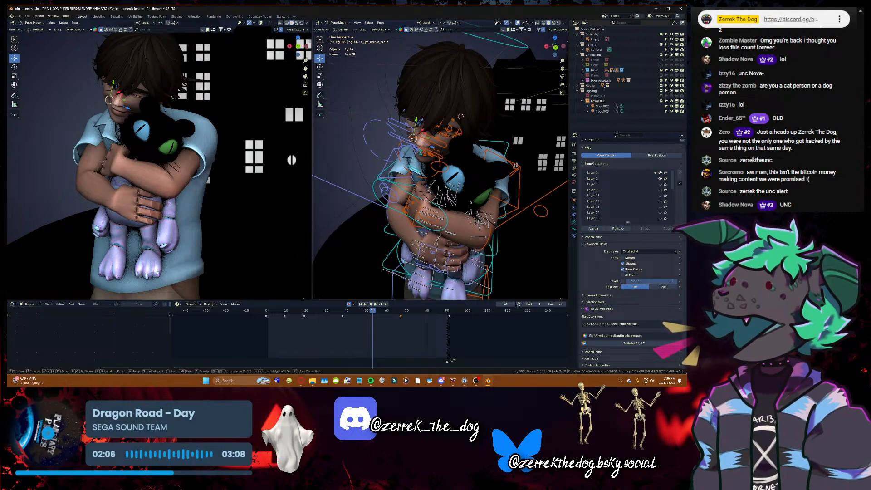
key("w")
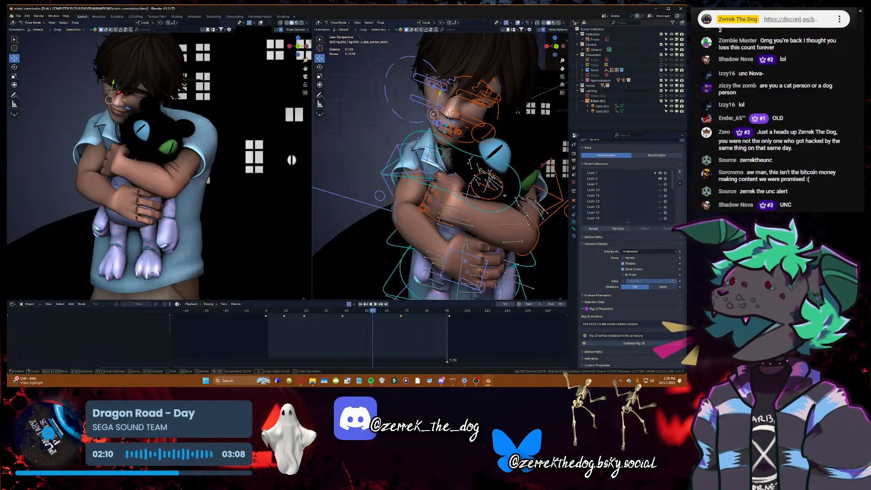
key("s")
key("d")
key("w")
key("s")
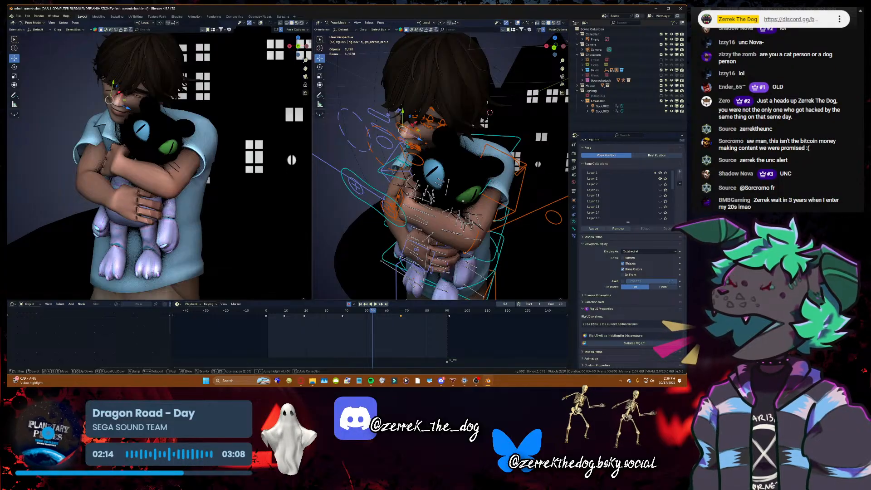
key("d")
key("w")
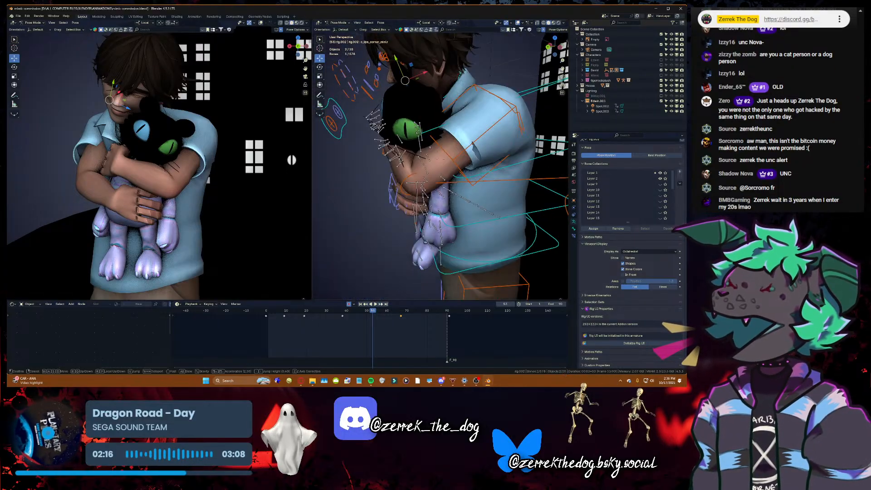
key("s")
key("a")
key("w")
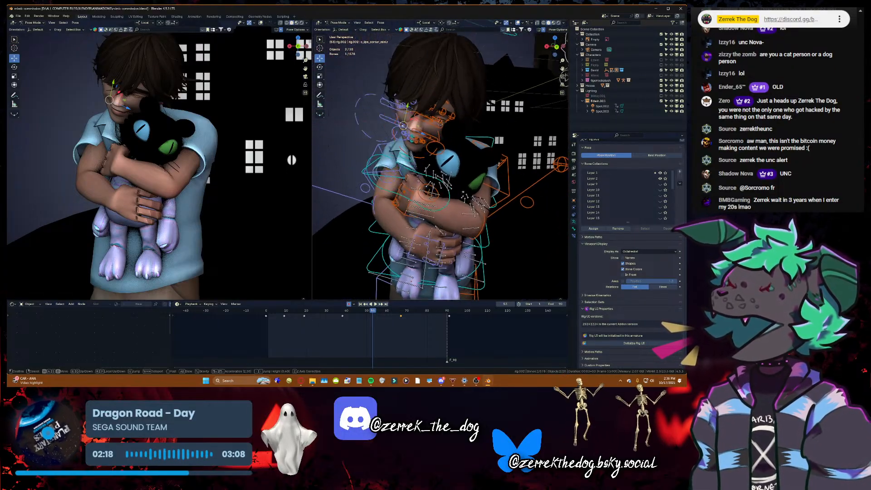
key("s")
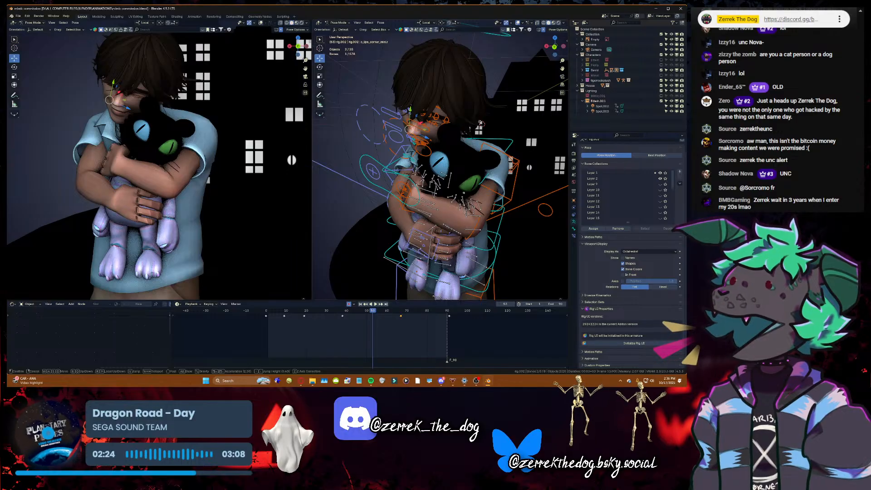
key("w")
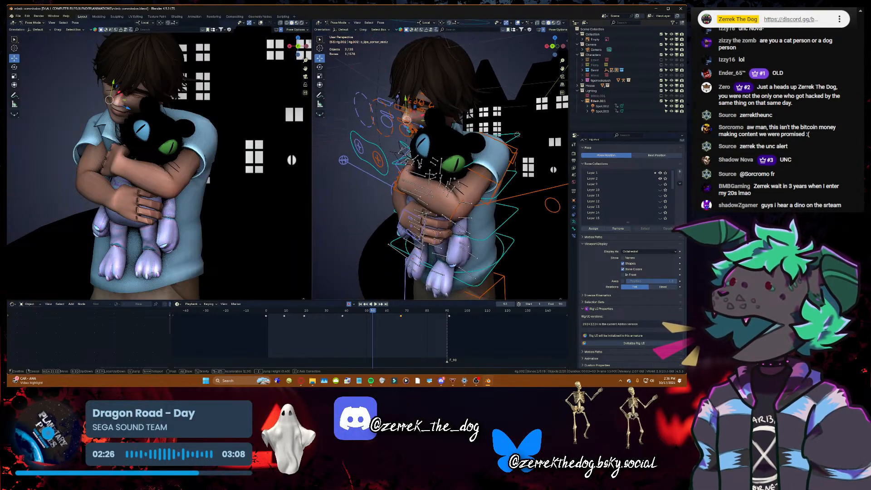
- Select the control of the boy's right hand around the plush's lower body and return to the first frame
key("s")
key("w")
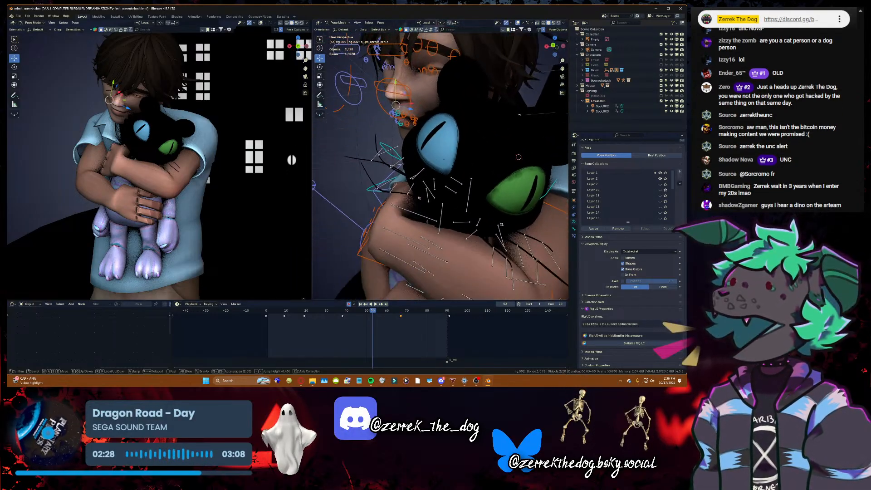
key("s")
key("w")
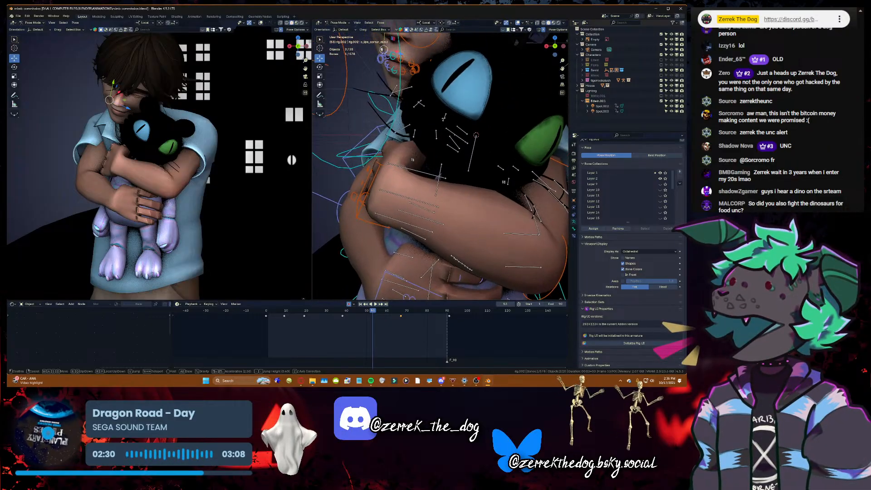
key("s")
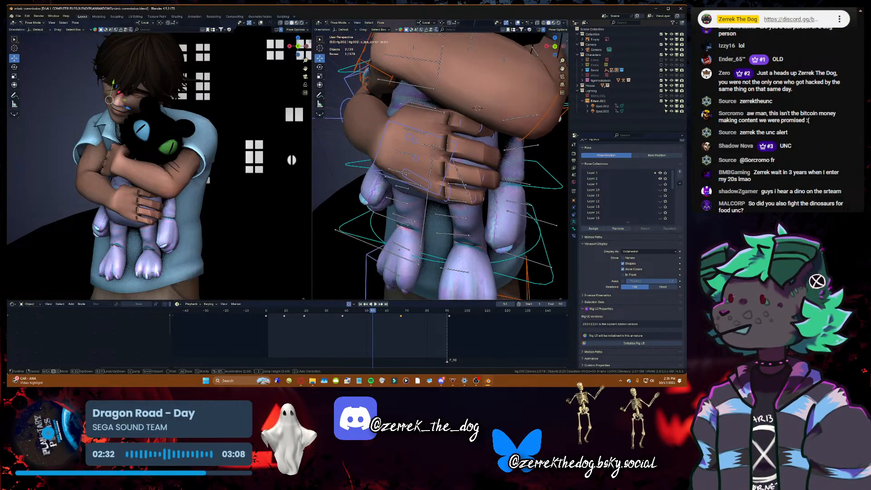
key("w")
left_click(437, 169)
left_click(451, 165)
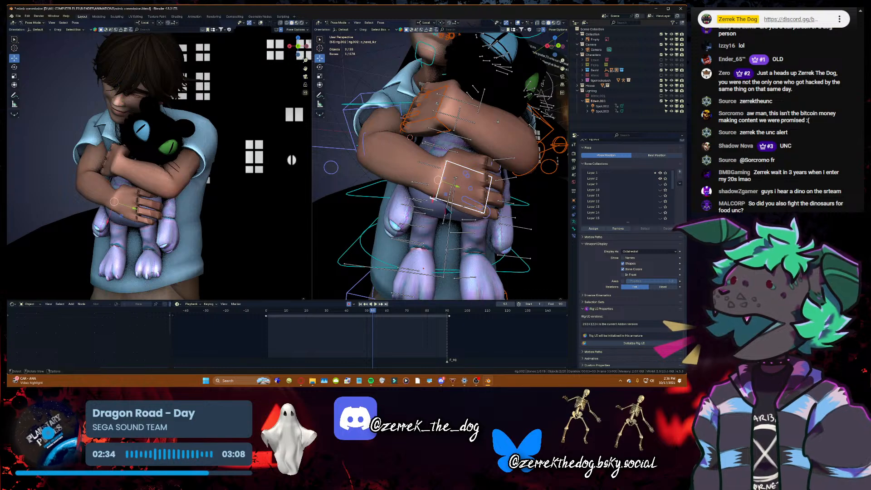
left_click(361, 305)
- Try a sideways move of the boy's right hand in the early frames and undo it
key("shift+grave")
key("w")
key("s")
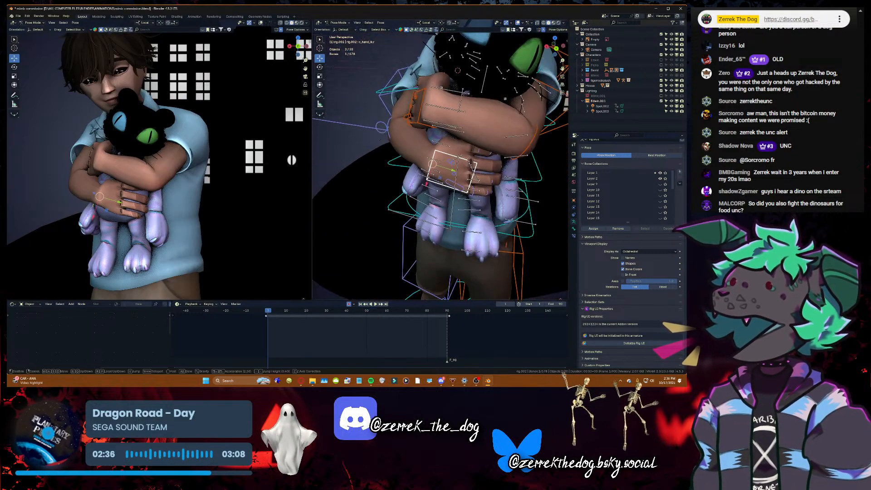
key("w")
left_click(441, 166)
key("Up")
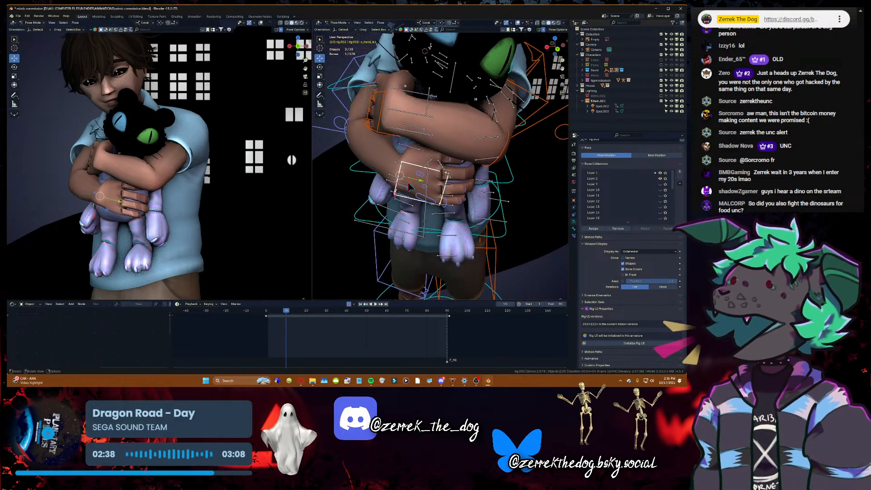
key("ctrl+z")
key("ctrl+z")
key("ctrl+z")
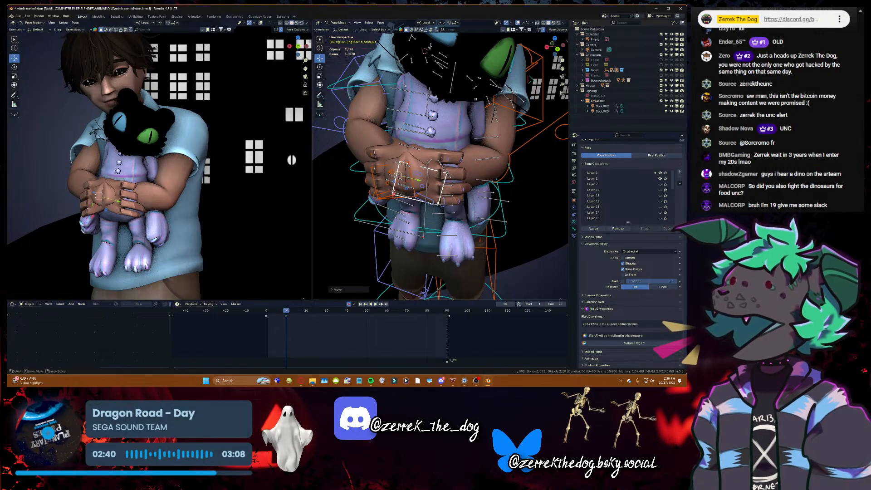
key("ctrl+shift+z")
key("ctrl+shift+z")
key("ctrl+shift+z")
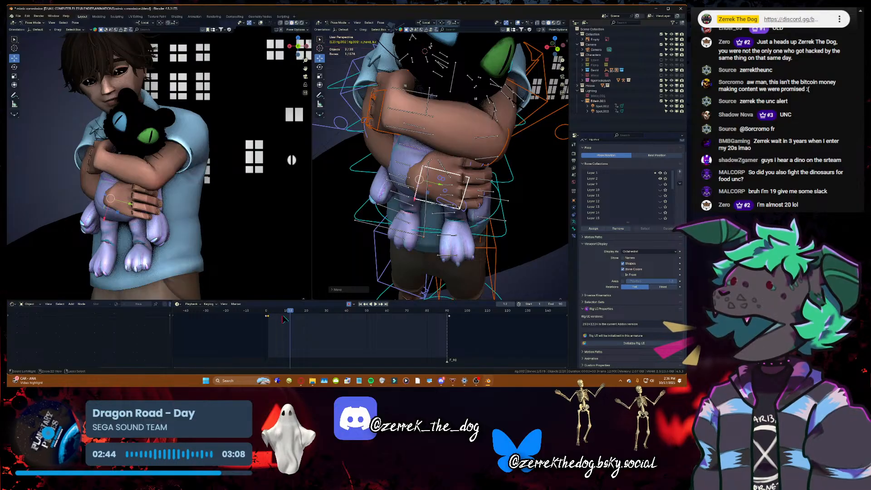
key("ctrl+z")
key("ctrl+z")
- Key a slight shift of the boy's right hand at about frame 13 and advance ten frames
left_click_drag(296, 311, 292, 311)
left_click_drag(400, 175, 405, 178)
key("Right")
key("Right")
key("Right")
key("Right")
key("Right")
key("Right")
key("Right")
key("Right")
key("Right")
key("Right")
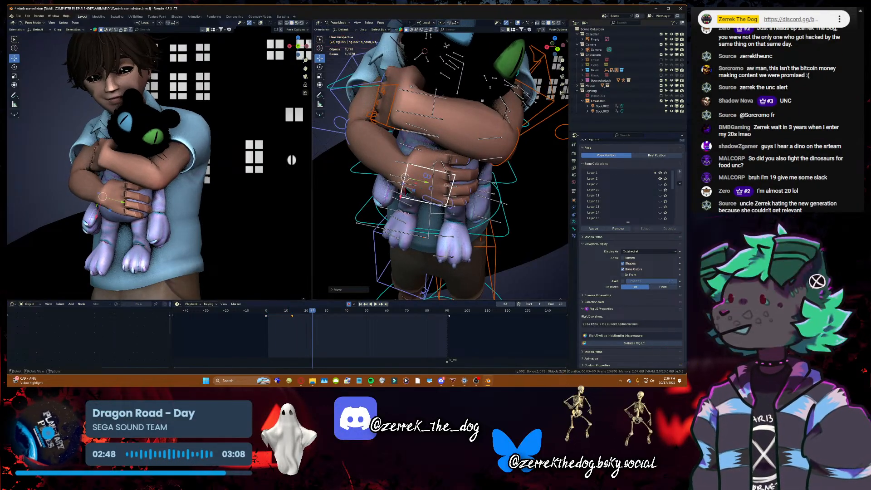
- Reposition the lower hand's control bone around frame 34 so the hand follows the hugged creature's body
key("shift+grave")
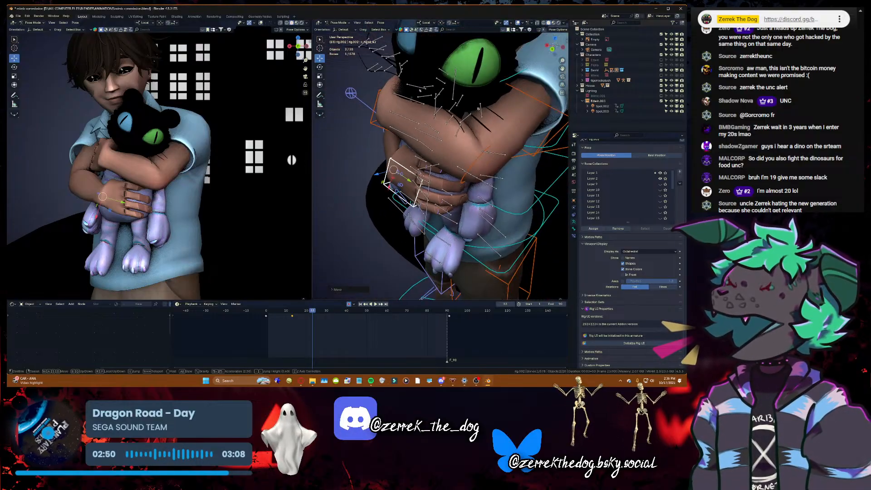
key("s")
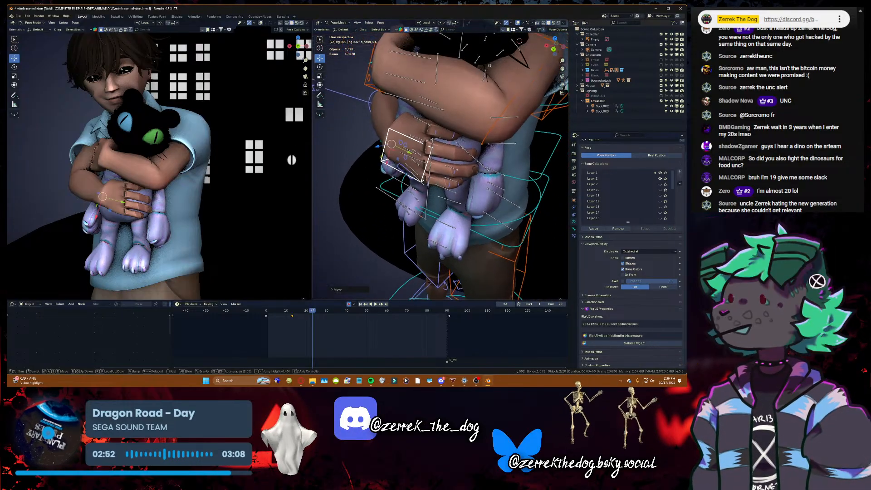
key("w")
left_click(475, 204)
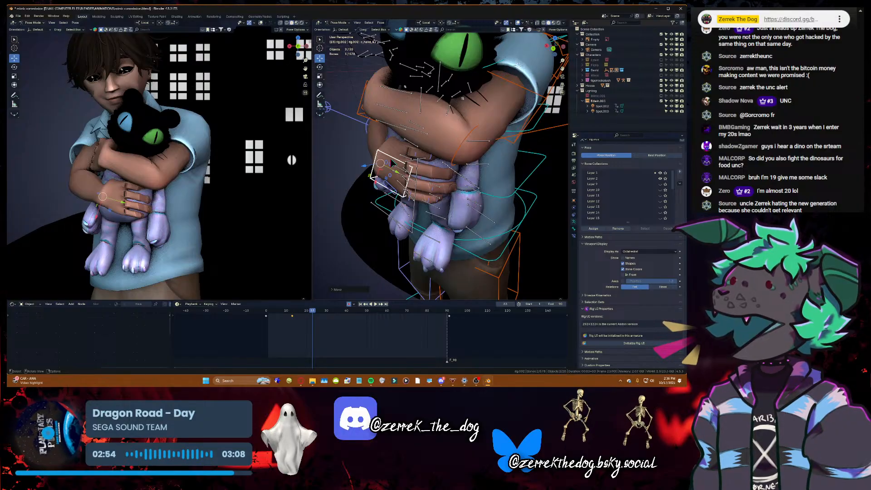
key("space")
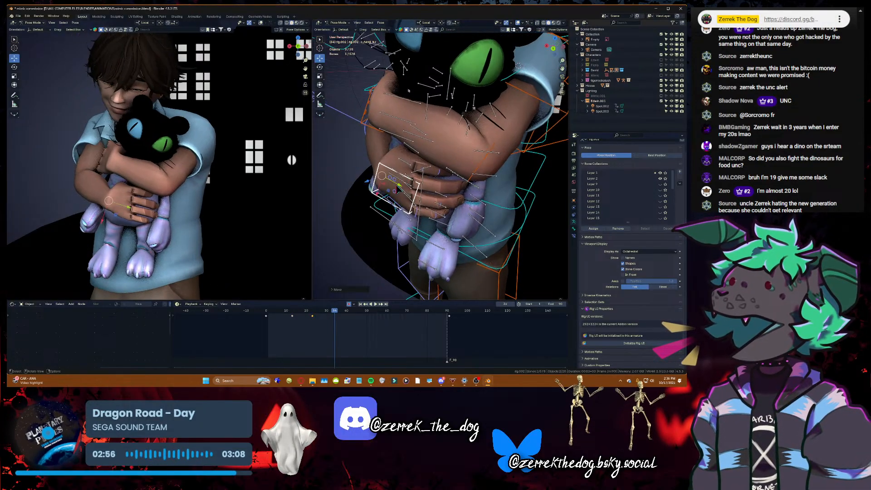
mouse_move(384, 182)
left_mouse_down()
mouse_move(393, 187)
mouse_move(387, 179)
left_mouse_up()
- Play back the hug animation and scrub the early frames to examine how the lower hand follows the body
key("space")
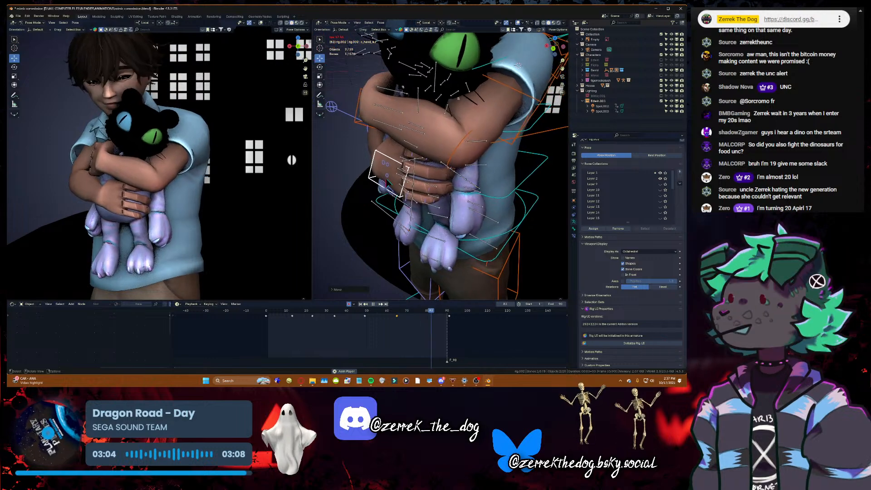
key("space")
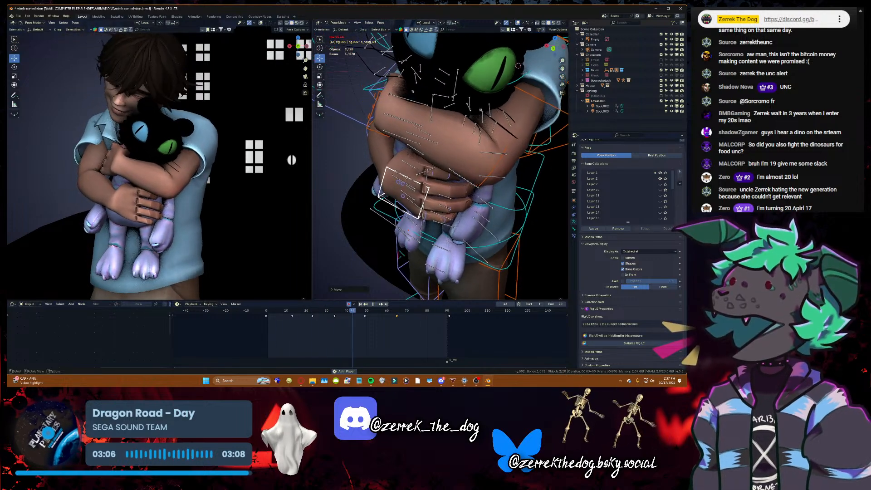
key("shift+Left")
key("space")
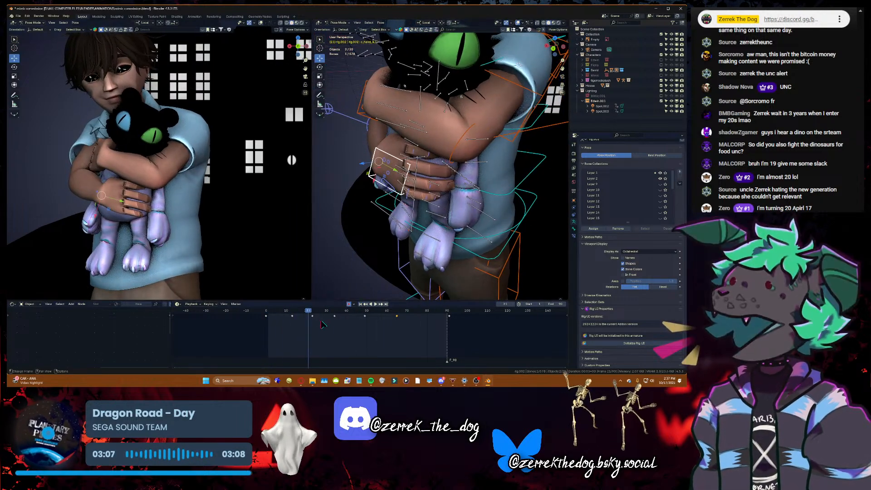
left_click(314, 319)
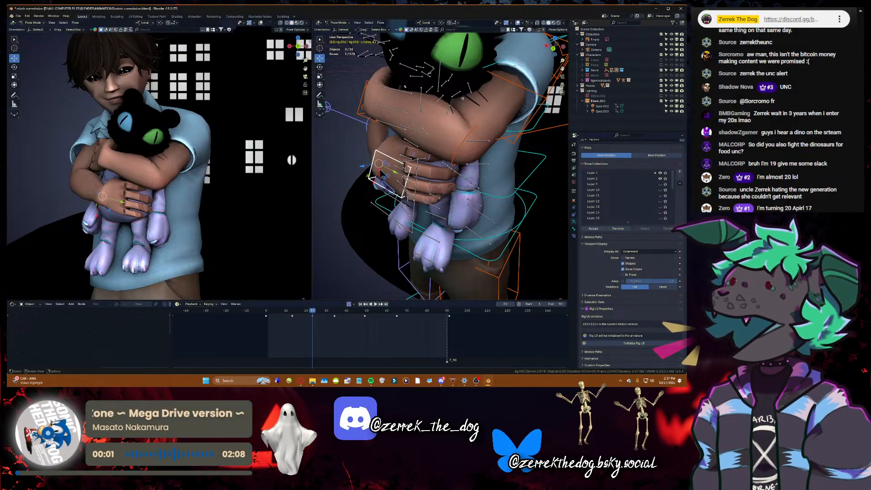
left_click(292, 313)
key("space")
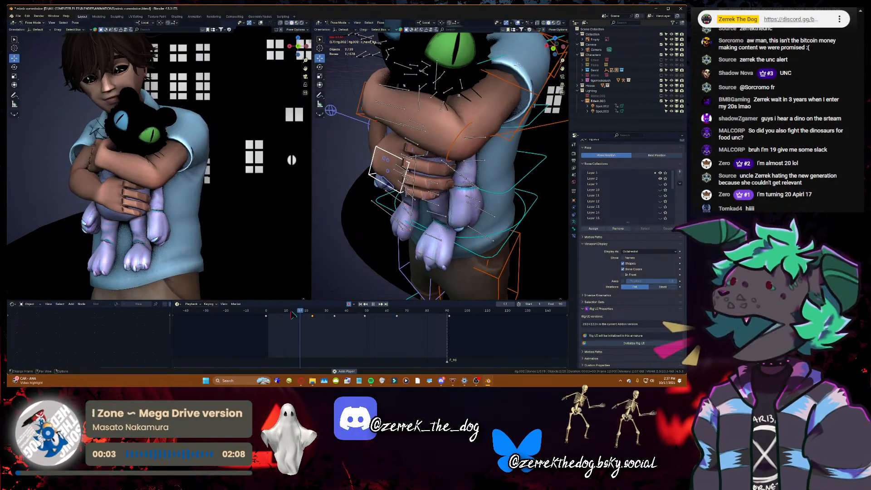
key("space")
- At frame 34, move and rotate the lower hand's control bone to refine its grip, and preview the motion
left_click(335, 316)
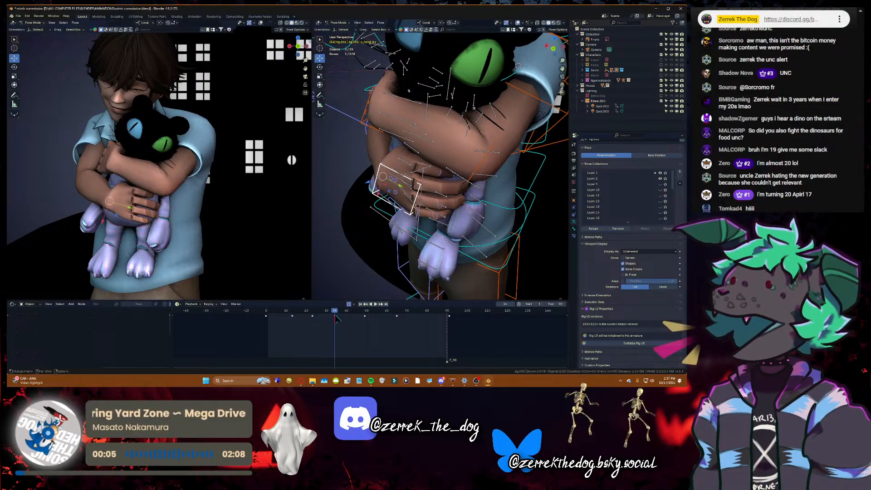
key("g")
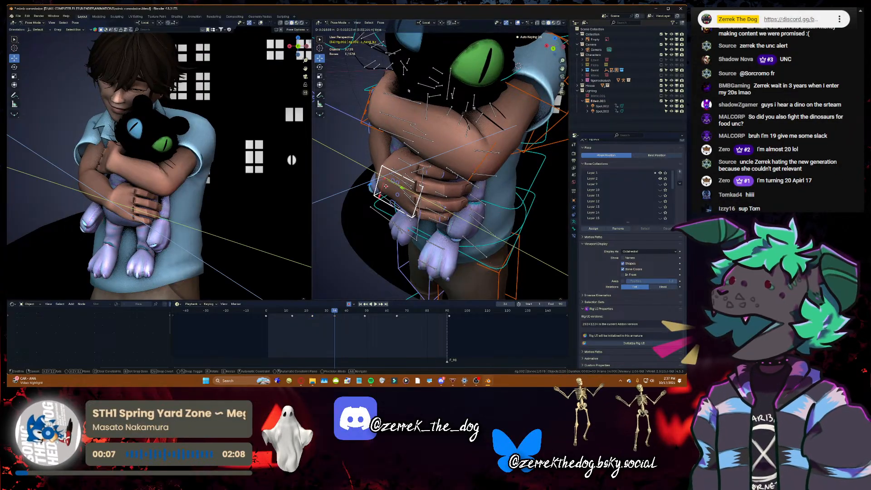
key("Return")
key("r")
key("r")
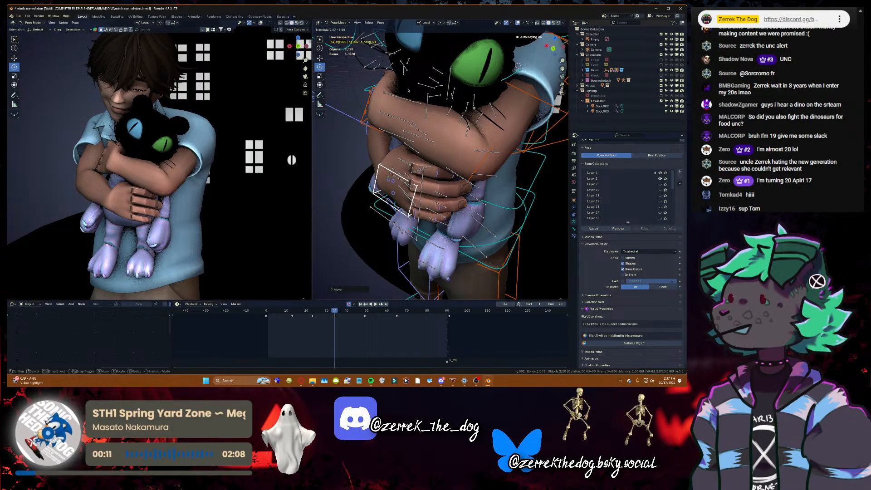
key("Return")
key("g")
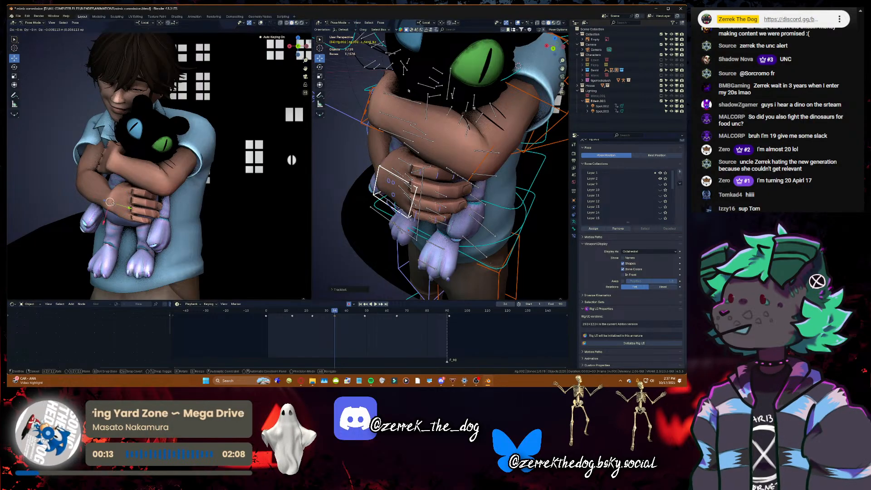
key("Return")
key("space")
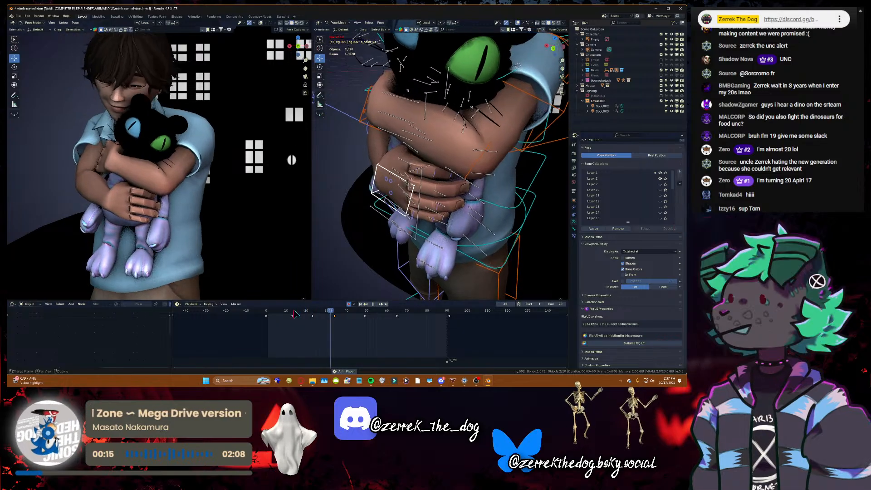
key("space")
- Change the handle type of the lower hand's keyframe near frame 65
left_click(397, 317)
right_click(397, 317)
mouse_move(396, 317)
left_click(405, 335)
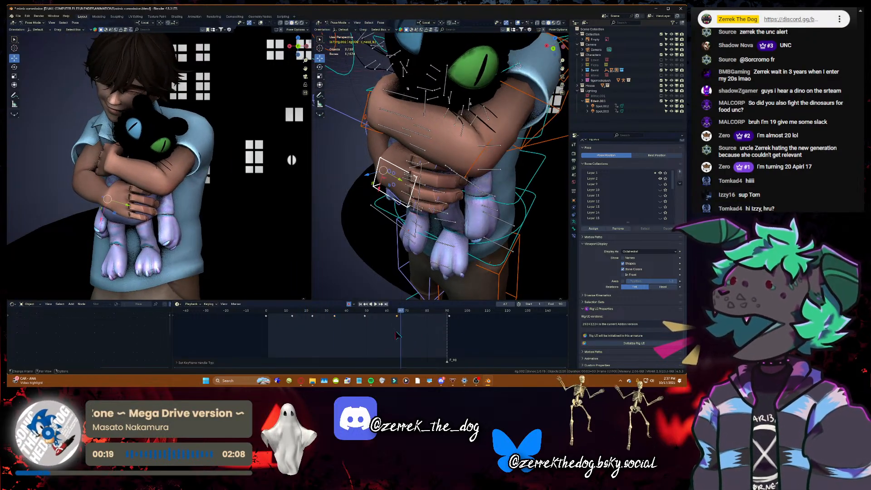
- Change the handle type of the lower hand's keyframe near frame 13
left_click(291, 312)
mouse_move(292, 312)
left_mouse_down()
mouse_move(309, 312)
mouse_move(288, 313)
left_mouse_up()
left_click(293, 316)
right_click(293, 316)
mouse_move(293, 316)
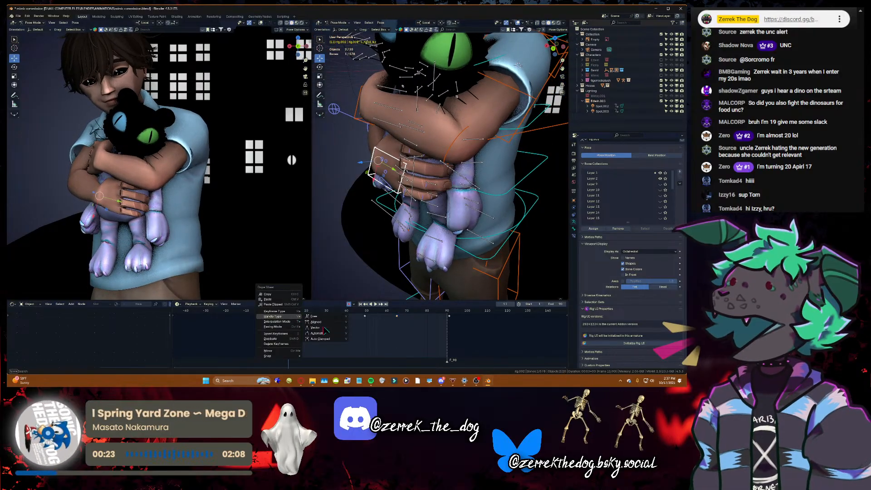
left_click(305, 335)
- Rotate the lower hand's control bone slightly at the keyframe near frame 13 and preview the animation
left_click(292, 312)
left_click_drag(291, 313, 292, 313)
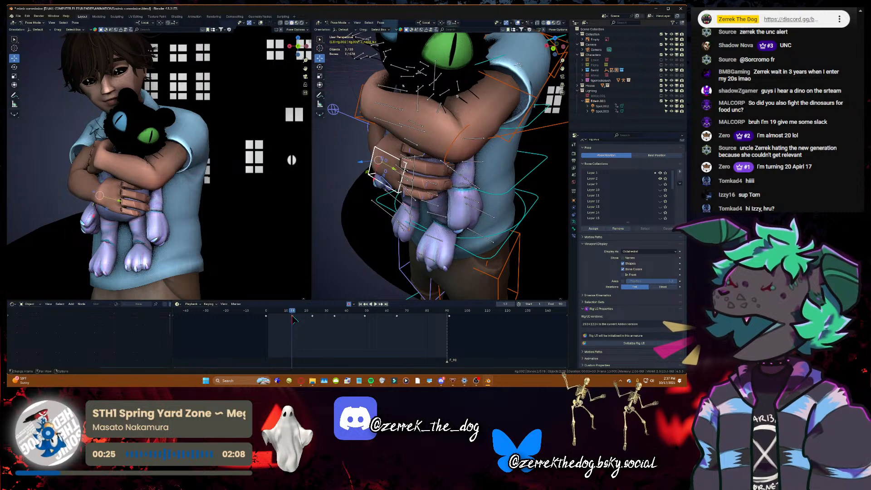
left_click(320, 67)
left_click_drag(384, 178, 384, 172)
key("space")
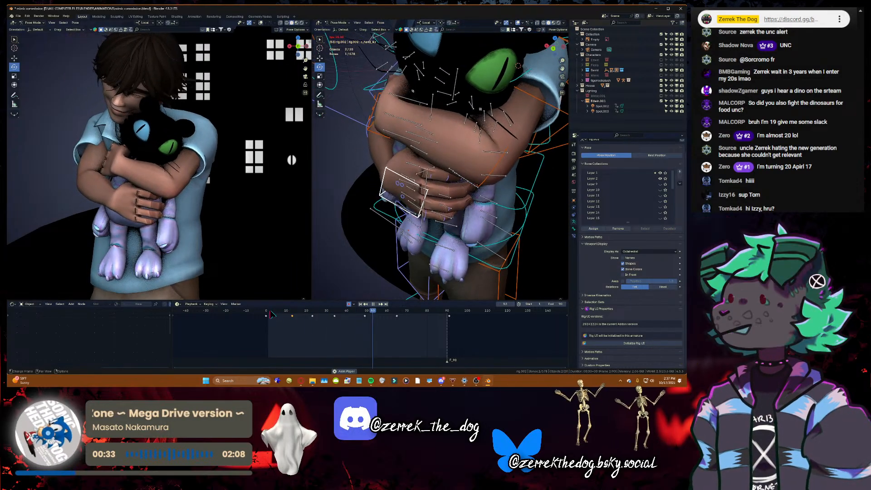
- At the keyframe near frame 65, rotate the lower hand's control bone and shift it slightly down
left_click_drag(398, 317, 397, 317)
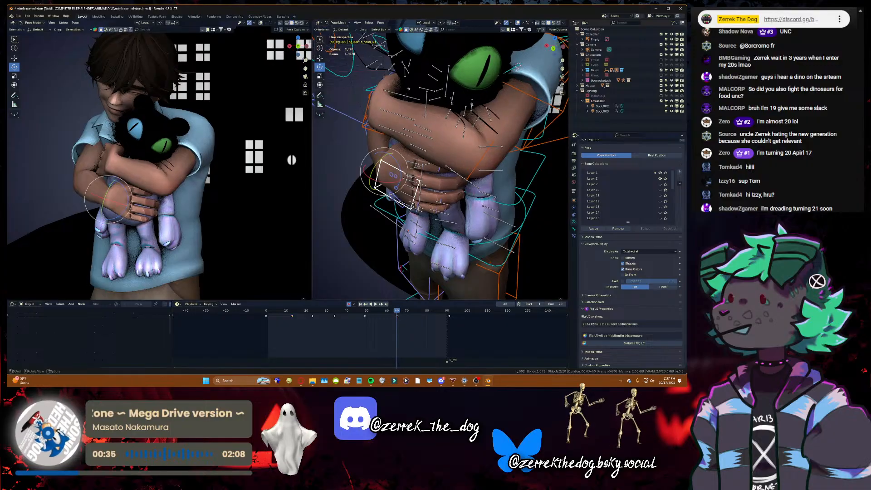
left_click_drag(387, 184, 386, 185)
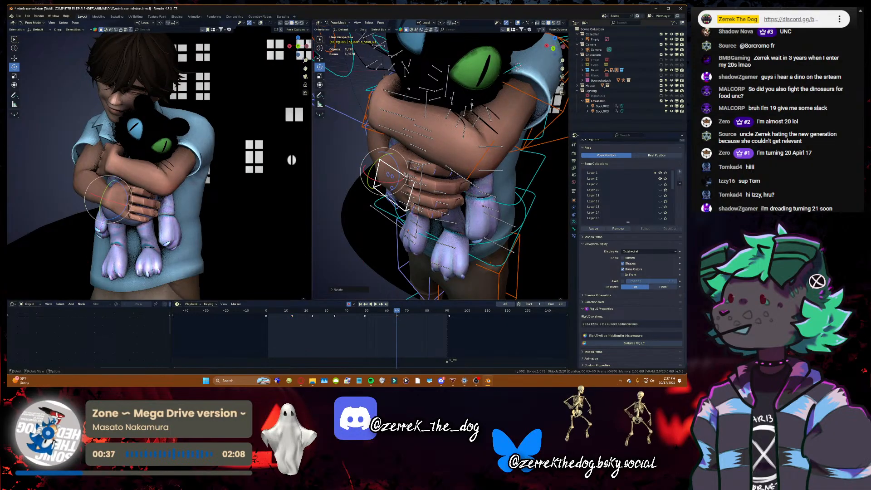
left_click(319, 59)
left_click_drag(108, 200, 107, 202)
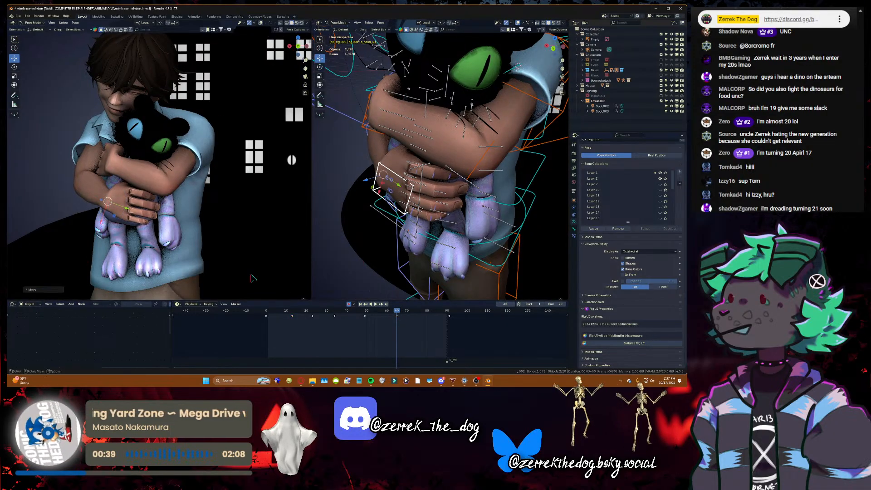
- Preview the adjusted hand motion and save the project file
key("space")
key("space")
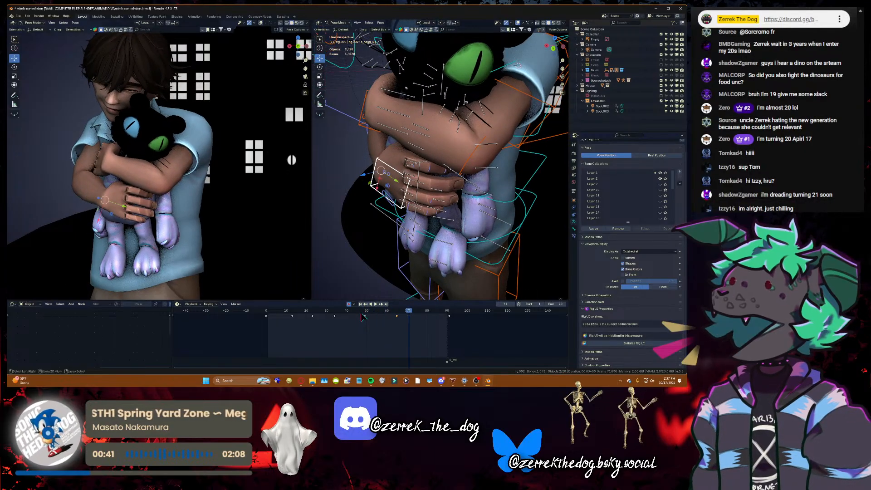
key("ctrl+s")
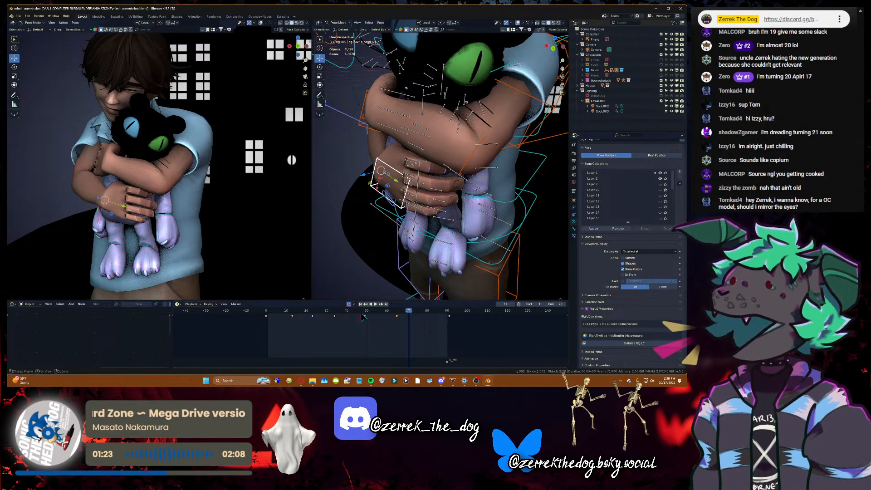
key("ctrl+s")
- Examine the hugging pose from farther away and up close while playing the animation from the first frame
key("shift+Left")
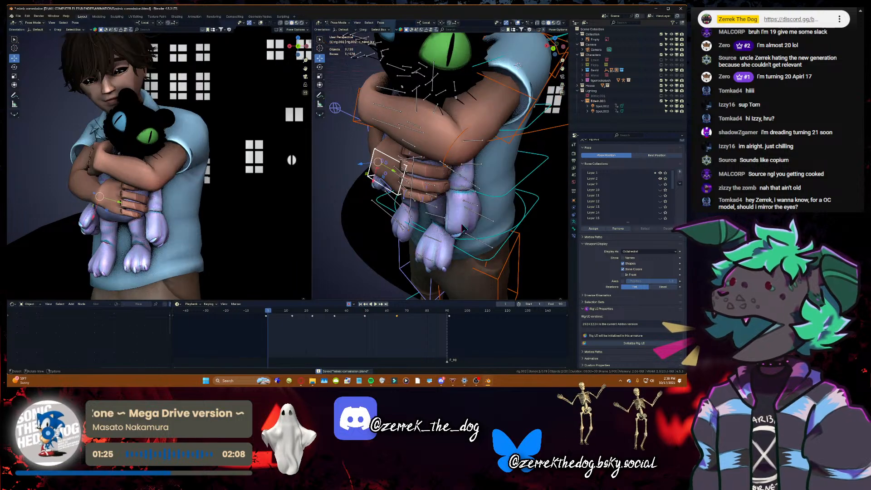
key("shift+grave")
key("s")
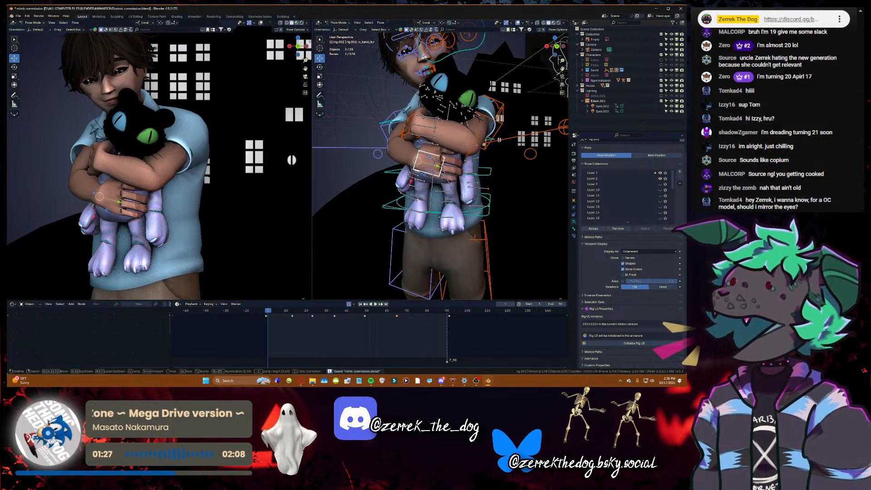
key("w")
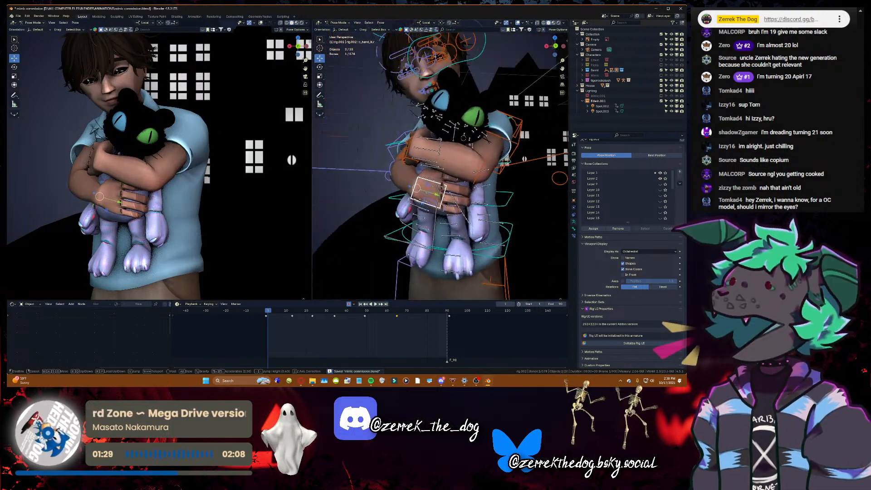
key("Return")
key("space")
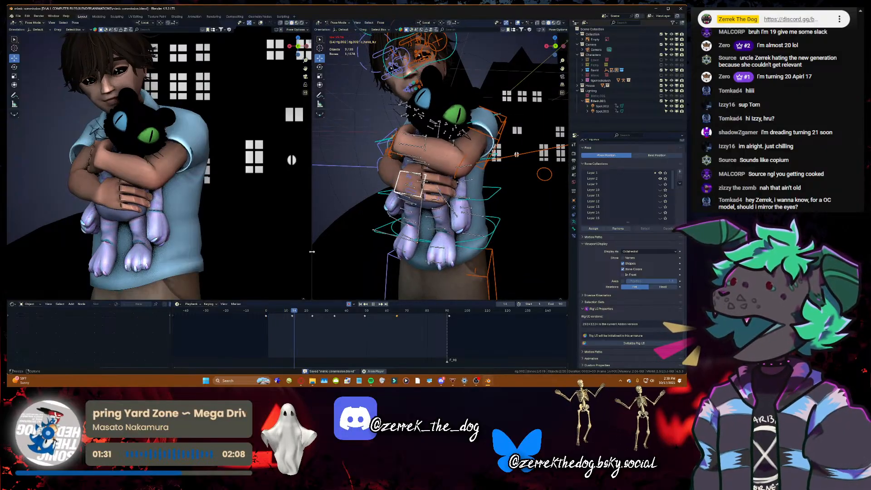
key("Escape")
key("shift+grave")
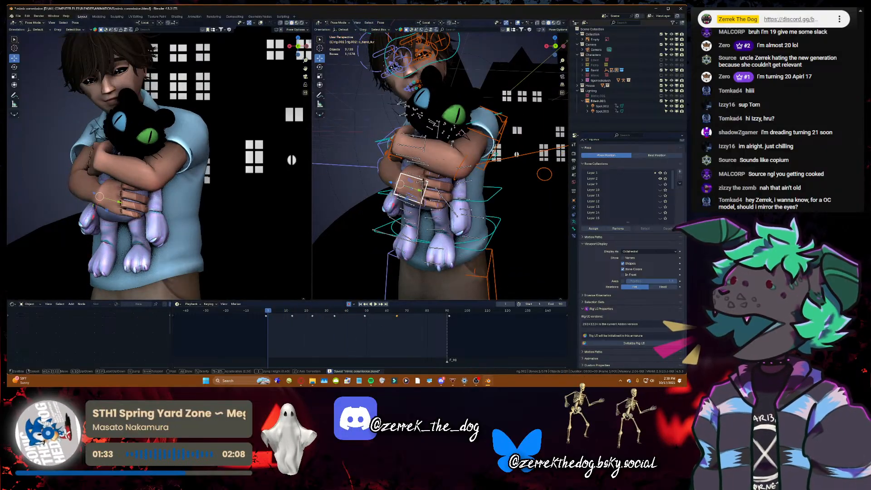
key("w")
left_click(458, 244)
key("space")
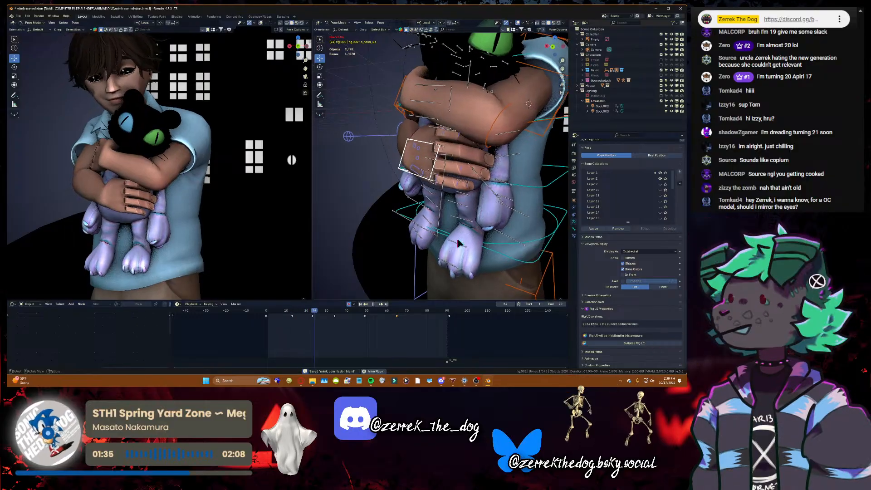
key("space")
- Rotate the lower hand's control bone slightly near the start of the animation
left_click(293, 313)
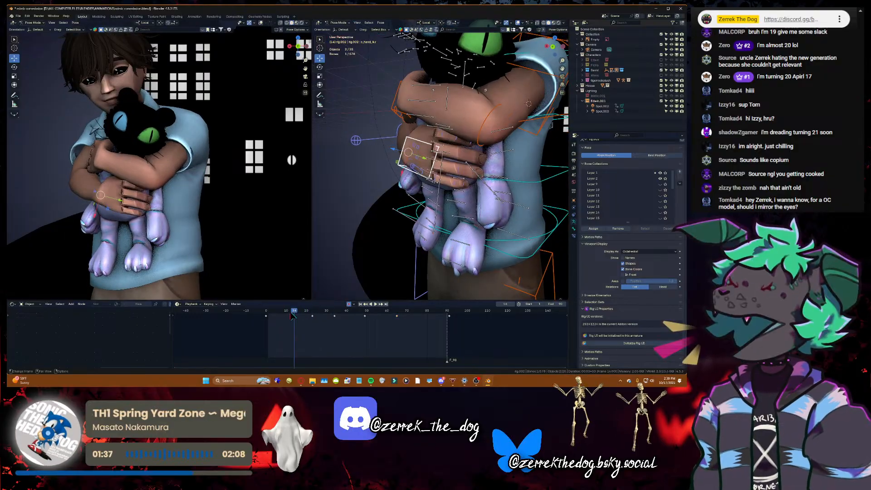
key("space")
mouse_move(292, 314)
left_mouse_down()
mouse_move(281, 314)
mouse_move(295, 307)
left_mouse_up()
left_click(271, 315)
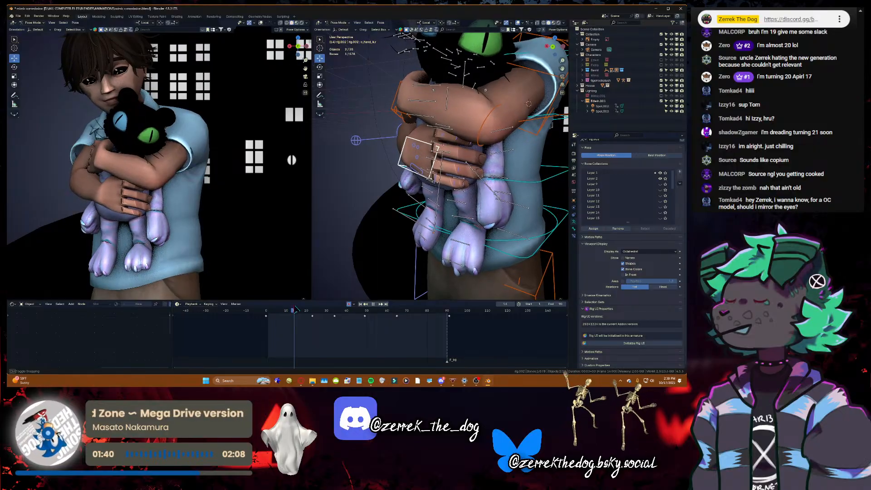
left_click(321, 67)
mouse_move(394, 167)
left_mouse_down()
mouse_move(394, 176)
mouse_move(394, 168)
left_mouse_up()
- Play the animation from the first frame to check the lower hand's rotation, and return to the start
key("space")
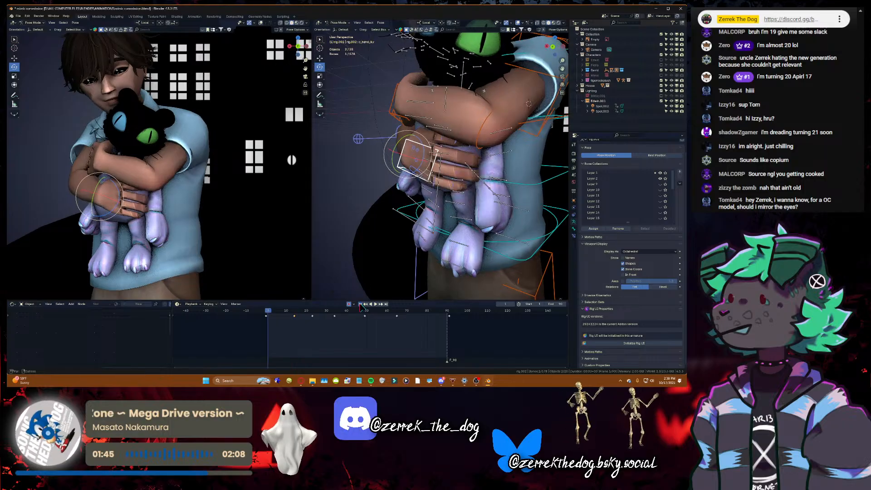
left_click(360, 304)
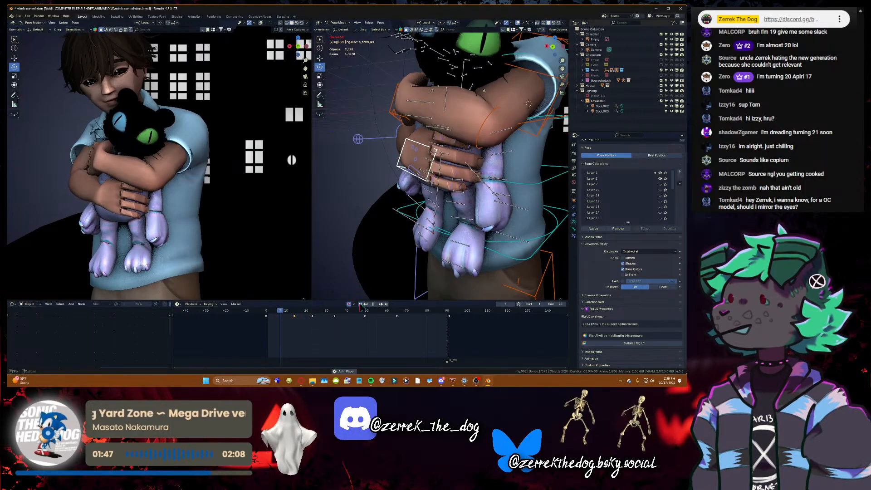
key("space")
left_click(360, 304)
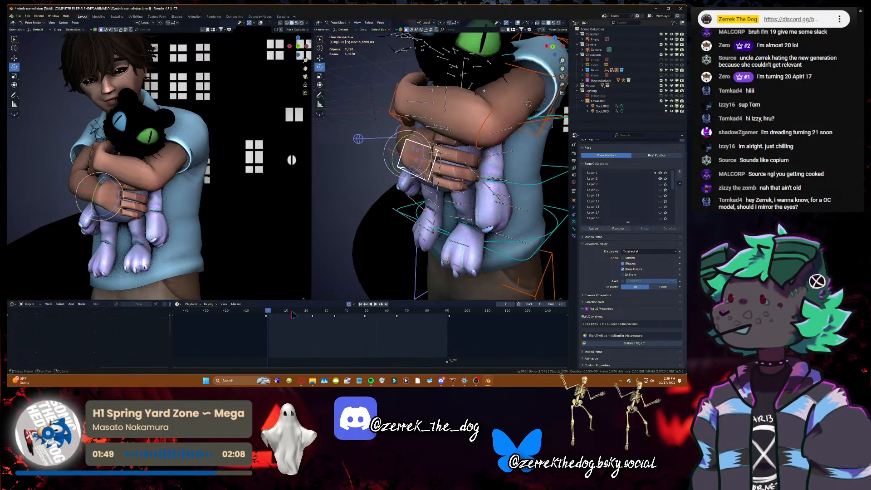
- Rotate the lower hand's uppermost finger bone about its X axis at the start of the animation and preview the motion
middle_click_drag(415, 181, 425, 182)
scroll(422, 155, "up", 4)
middle_click_drag(422, 136, 421, 191, "shift")
left_click(421, 167)
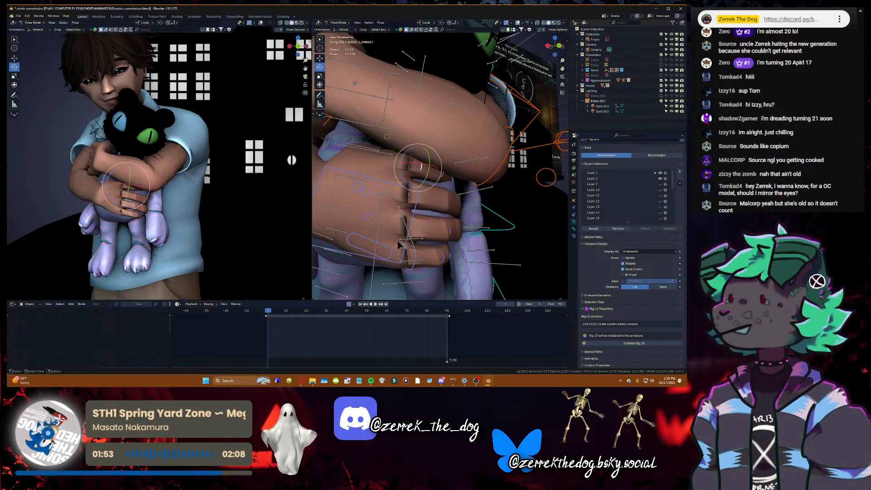
left_click(267, 317)
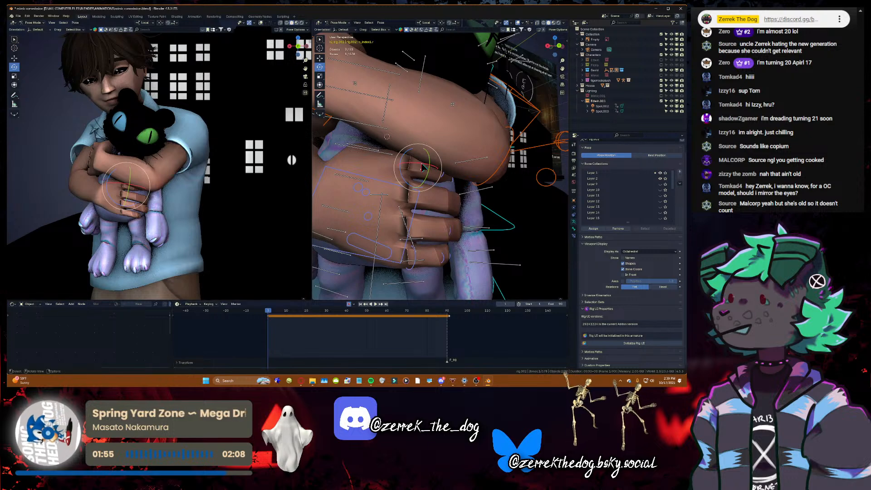
key("r")
key("x")
left_click(420, 166)
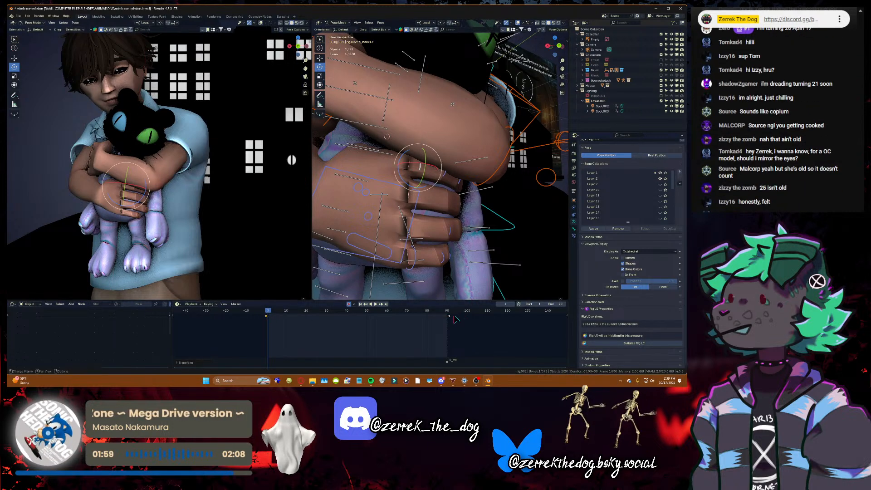
key("space")
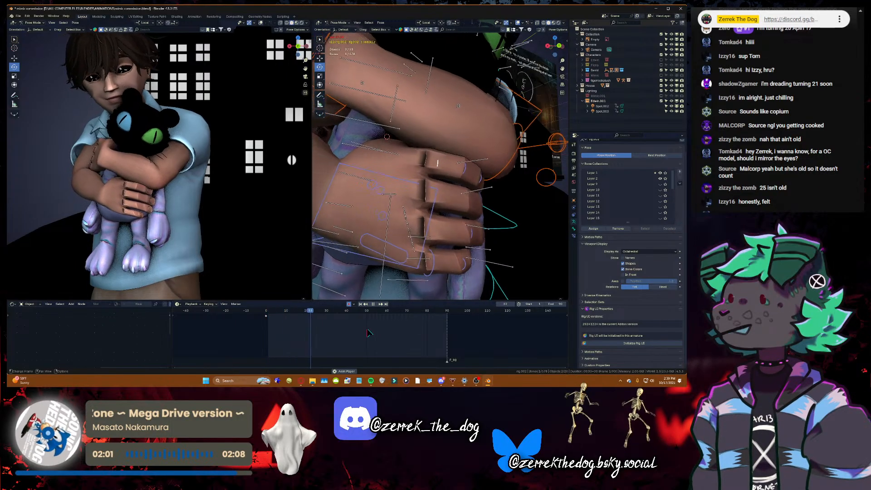
key("space")
- Delete the lower hand control bone's keyframe near frame 12
left_click(376, 173)
left_click(293, 312)
left_click(294, 316)
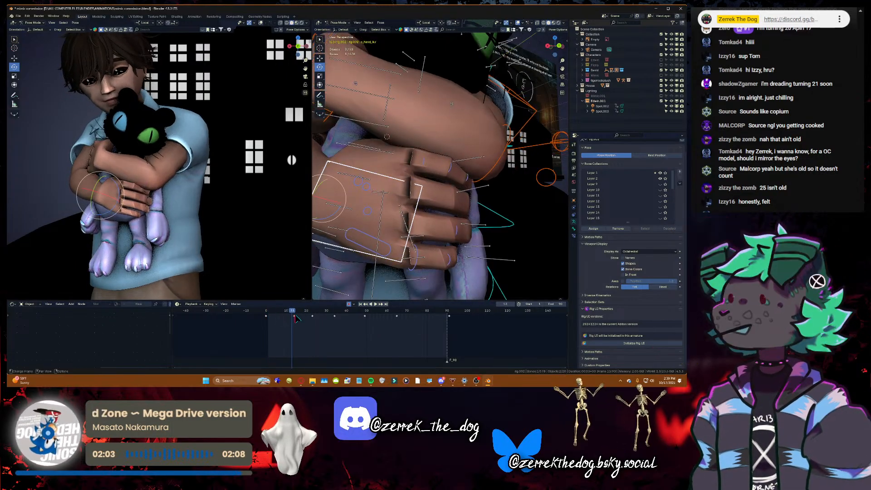
key("Delete")
- Play the animation from near its start to check the smoothed hand motion, and save the project file
left_click_drag(291, 312, 274, 312)
key("space")
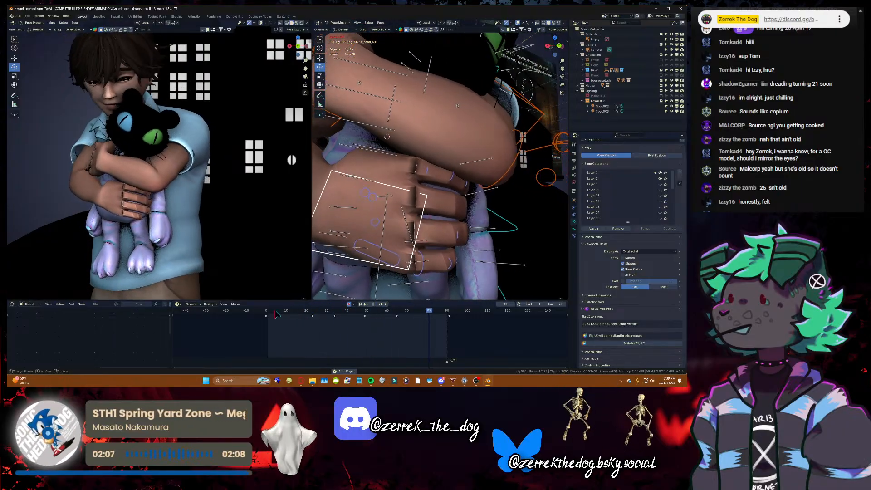
key("space")
key("ctrl+s")
- Examine the character's whole hugging pose from farther away and from slightly different angles, and save the file
key("shift+grave")
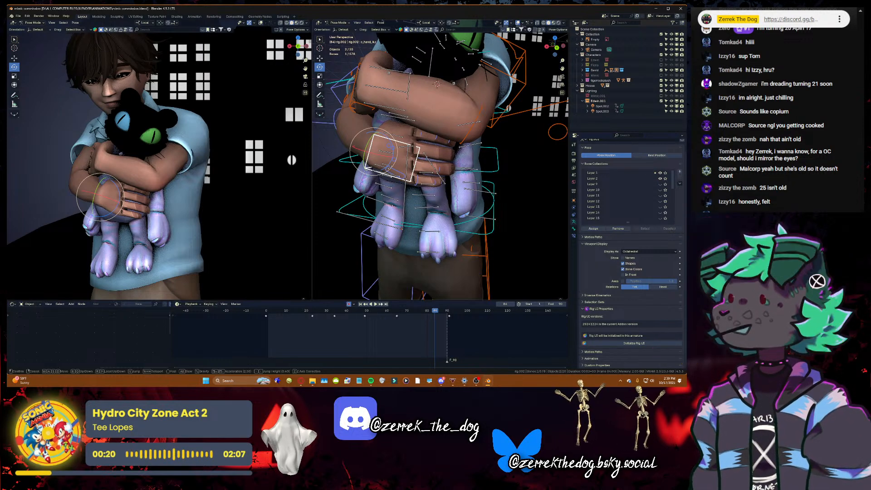
key("s")
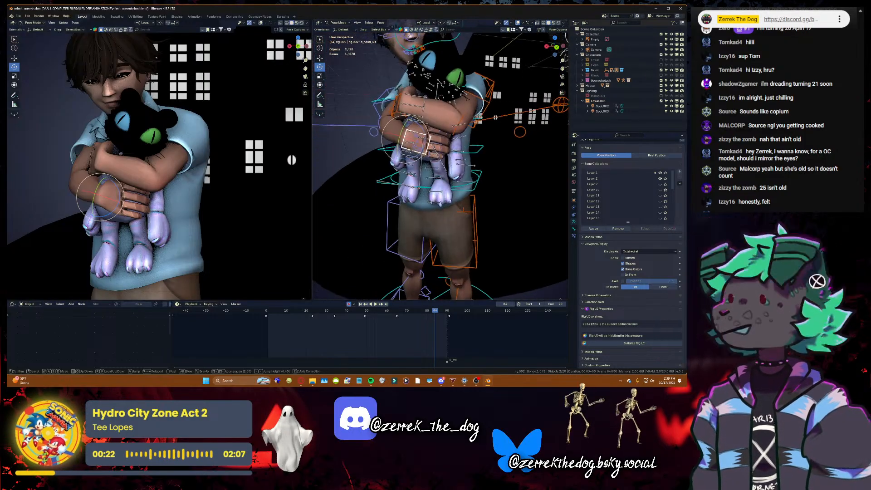
key("w")
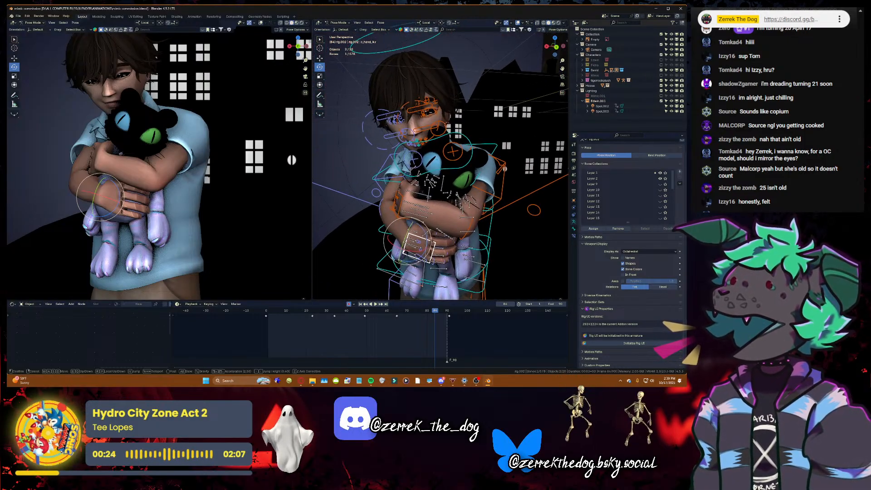
key("q")
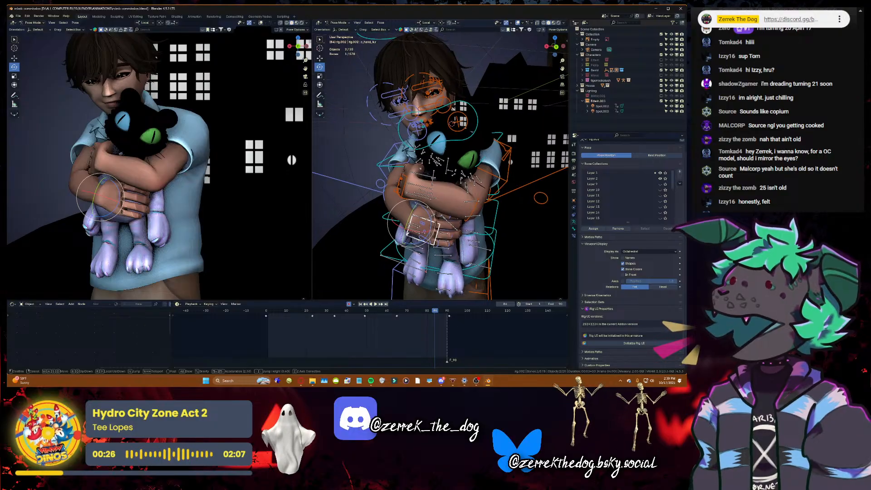
key("d")
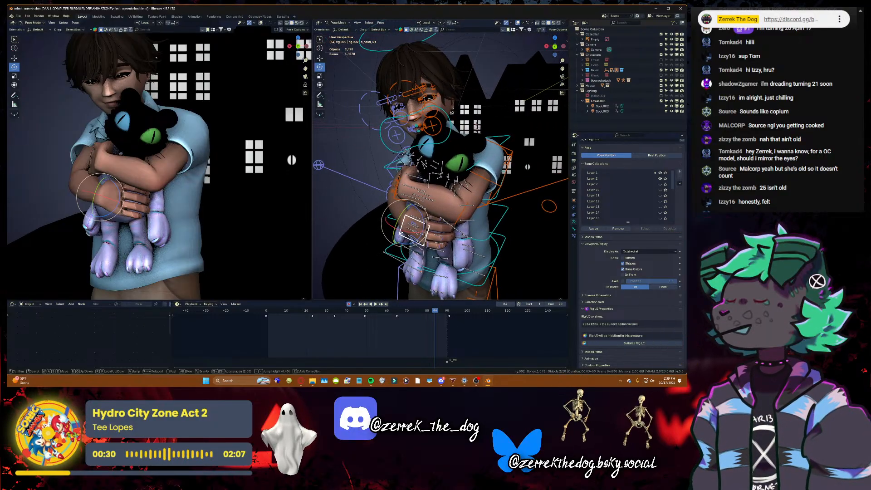
left_click(499, 228)
key("ctrl+s")
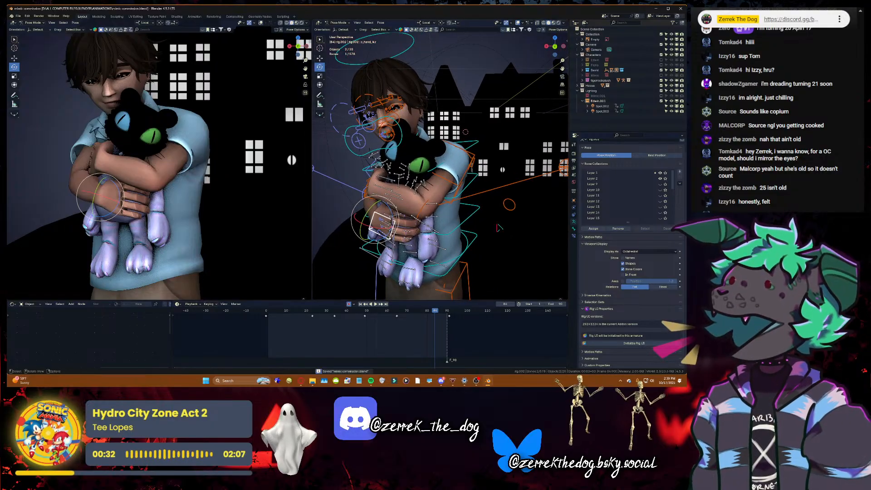
- Switch to Discord to look at the server's general channel, and return to Blender
key("shift+grave")
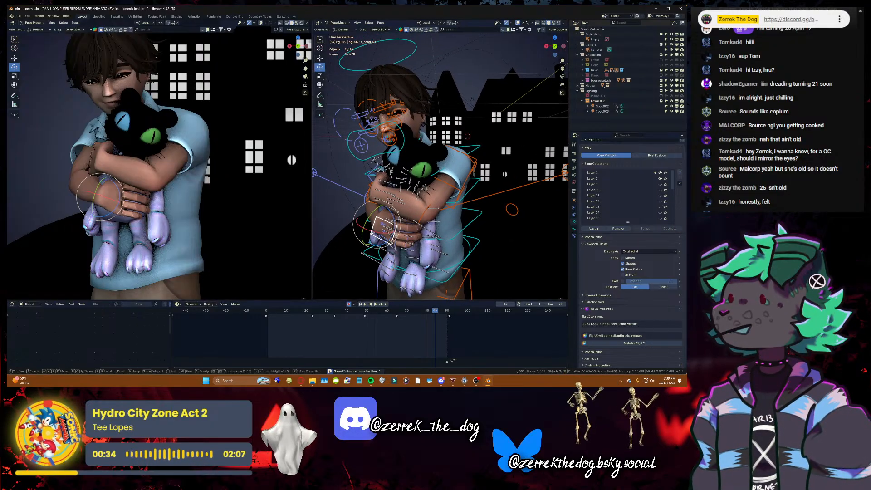
left_click(441, 381)
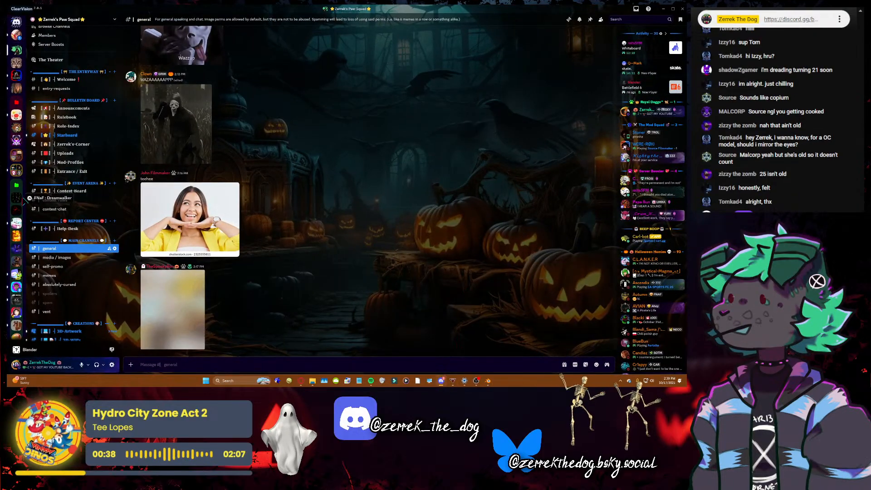
left_click(17, 185)
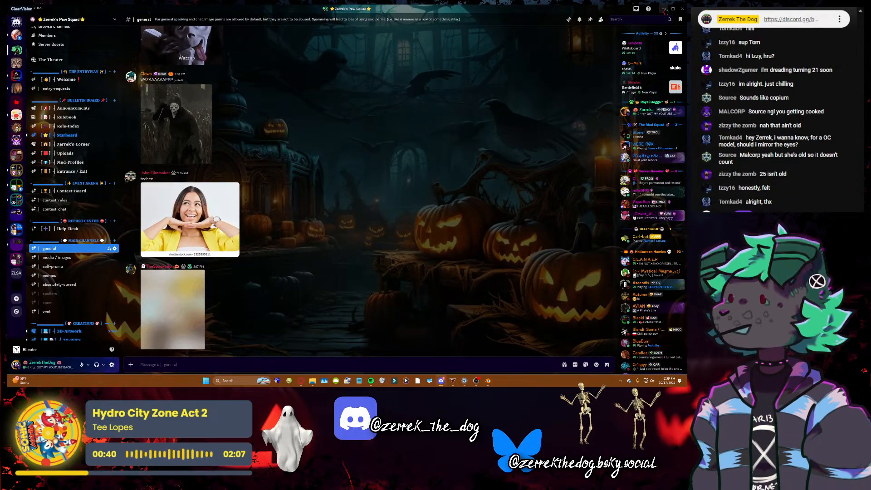
key("alt+Tab")
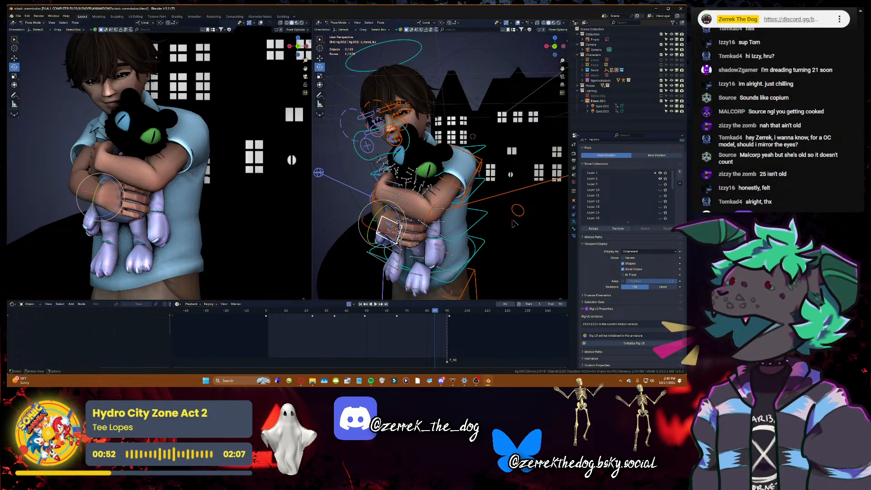
- Examine the hug near the end of the animation from several distances, heights and side angles, and save the project
key("shift+grave")
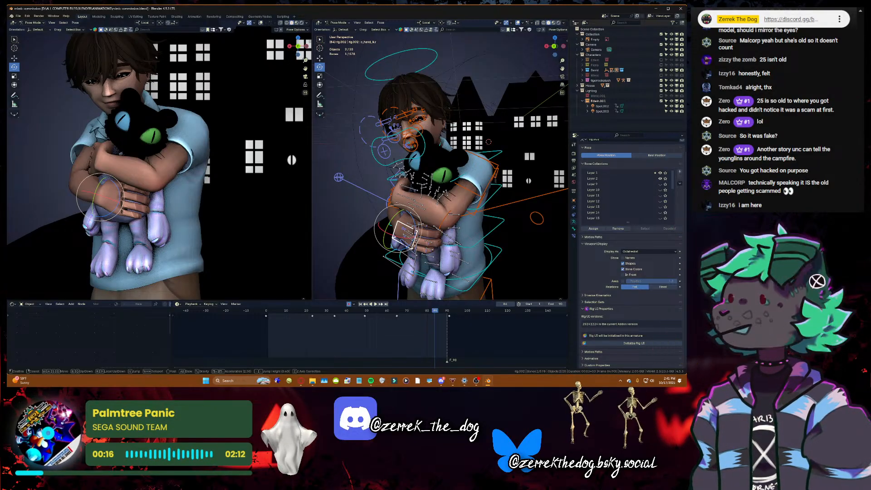
key("s")
key("w")
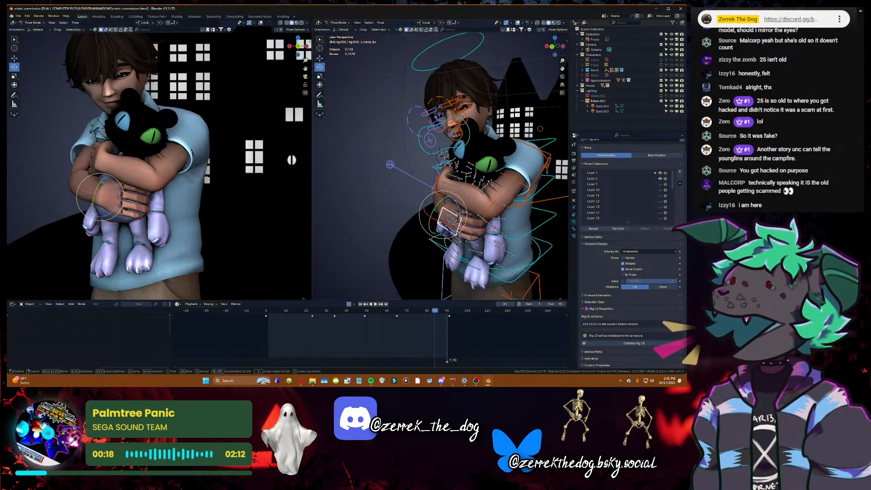
key("s")
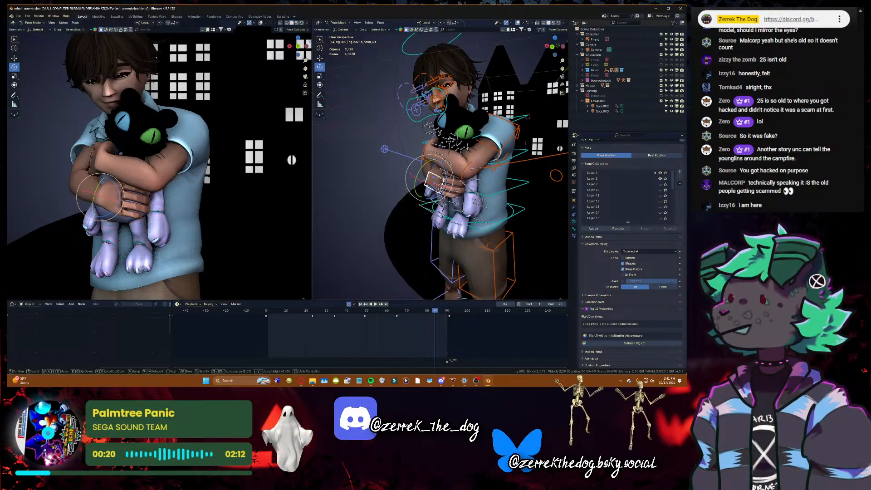
key("e")
key("s")
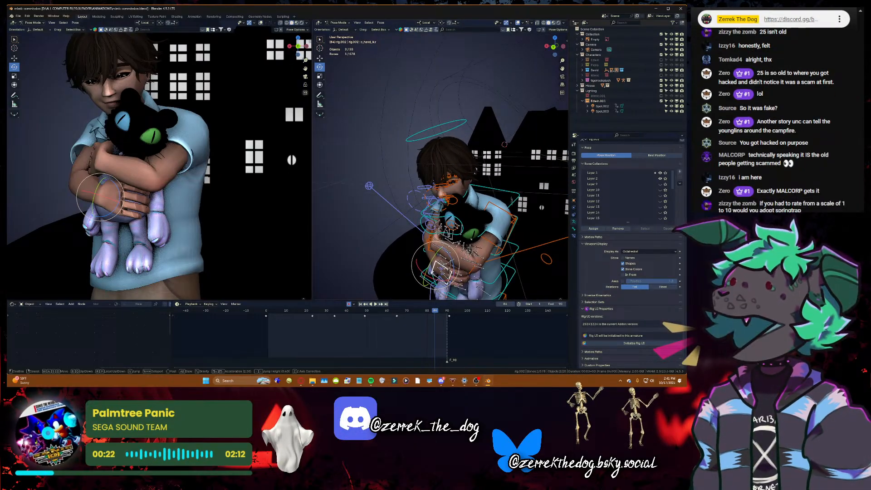
key("w")
key("w")
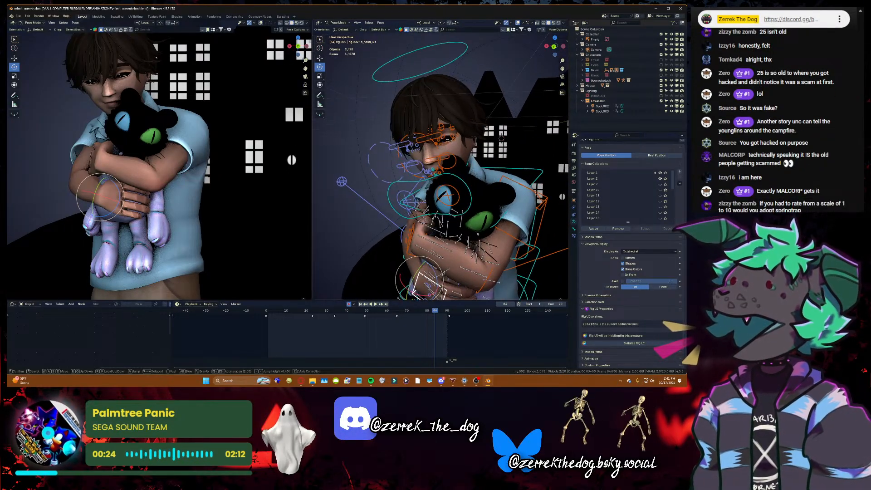
key("e")
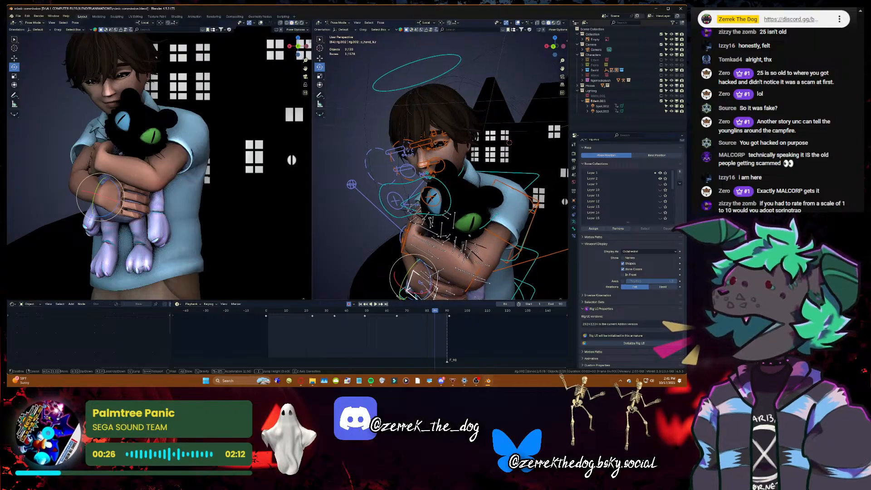
key("s")
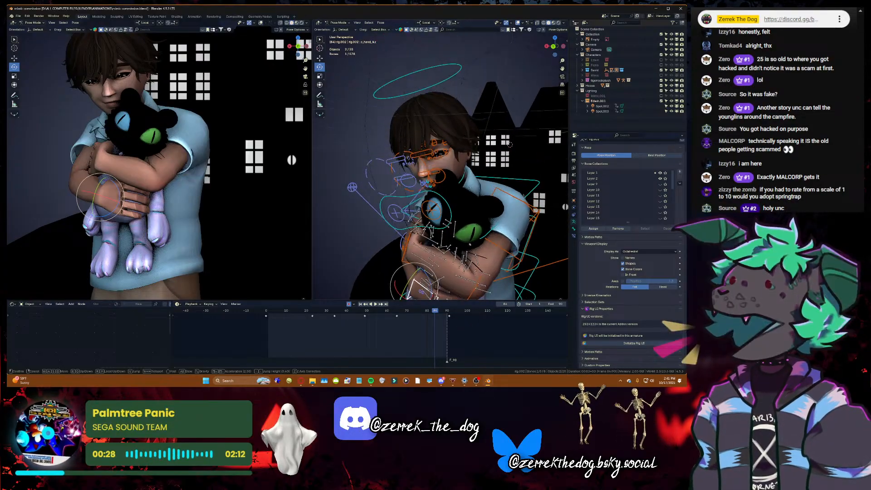
key("Return")
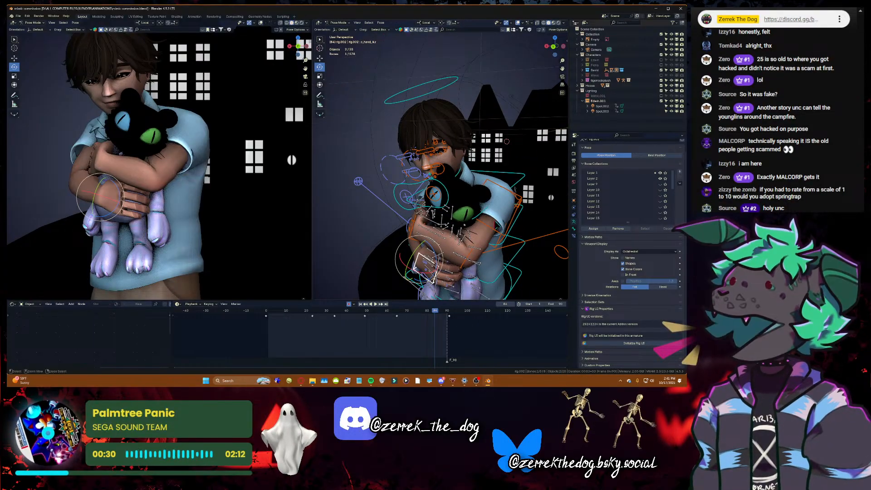
key("ctrl+s")
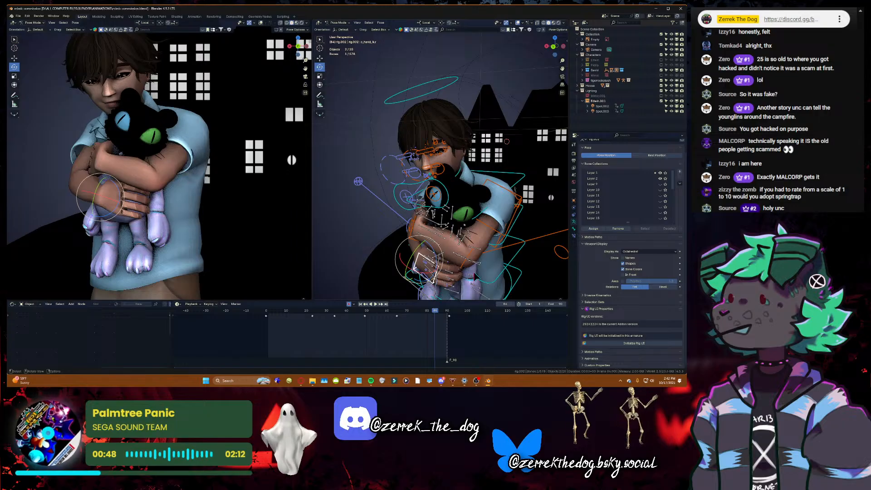
- Examine the character's face, crossed arms and the held creature from progressively closer viewpoints
key("shift+grave")
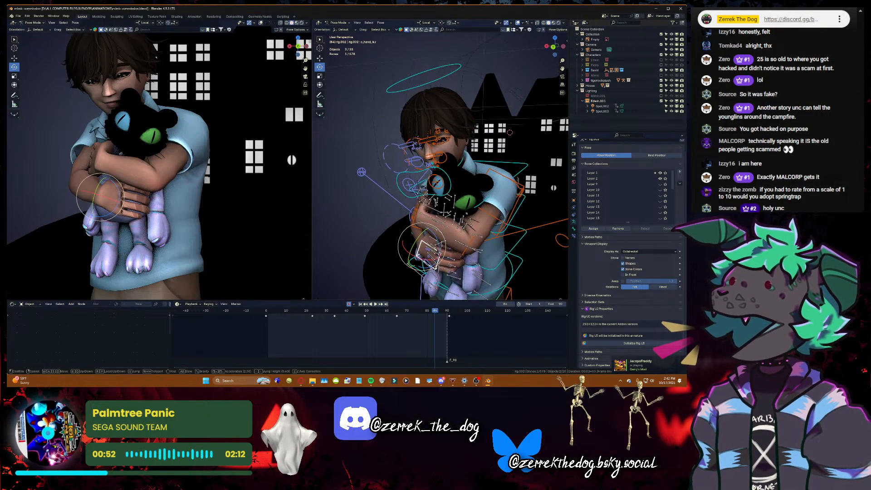
key("w")
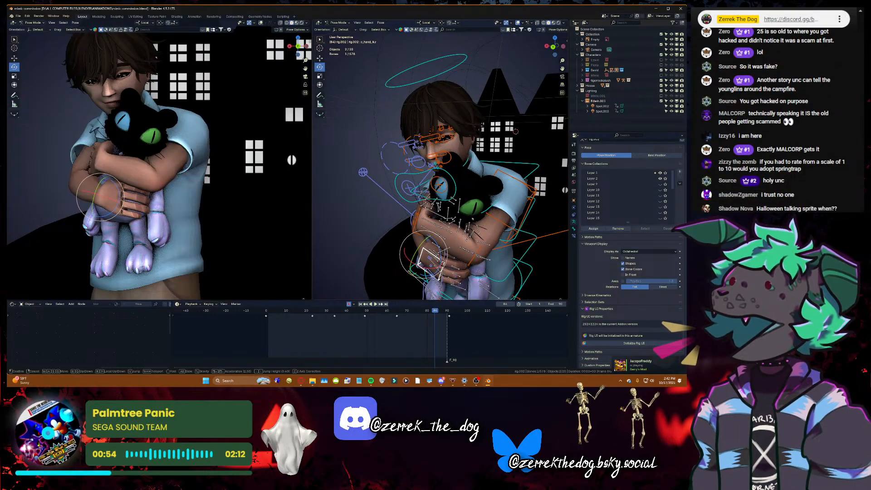
key("w")
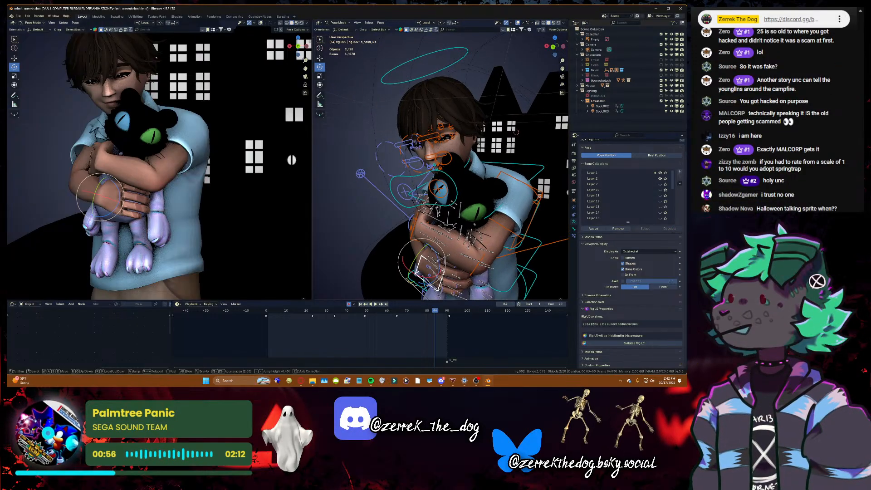
key("w")
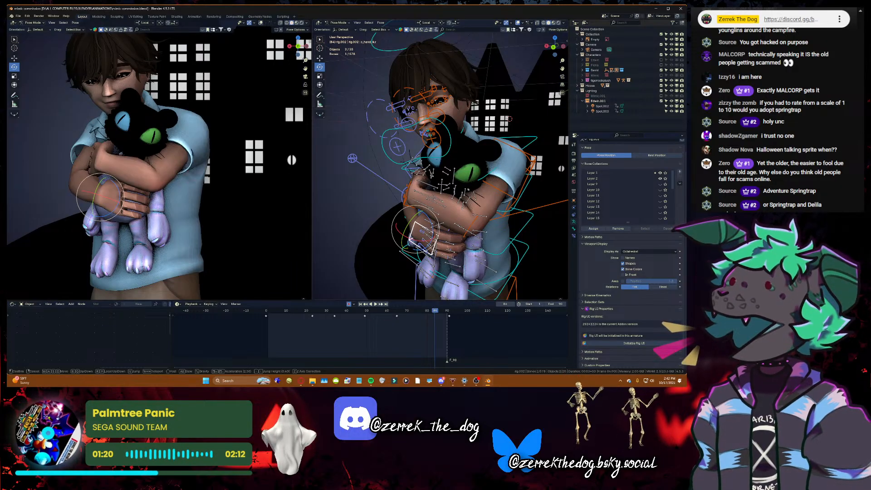
key("w")
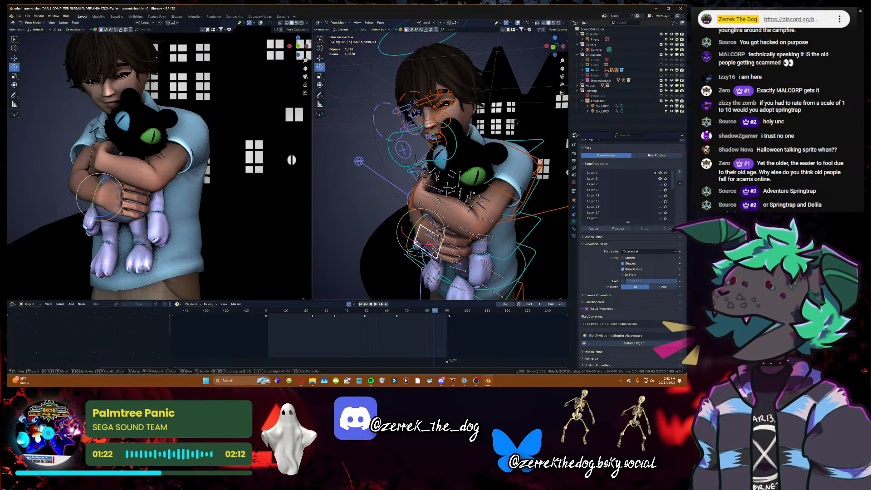
key("q")
key("e")
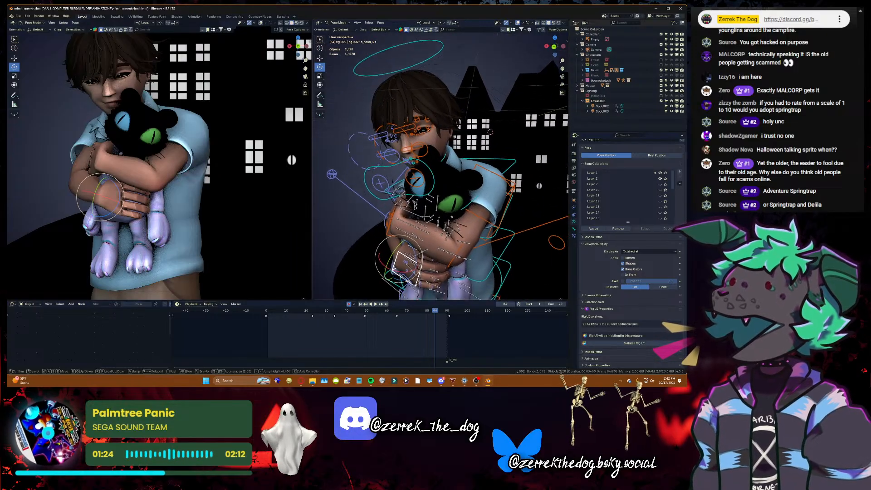
key("w")
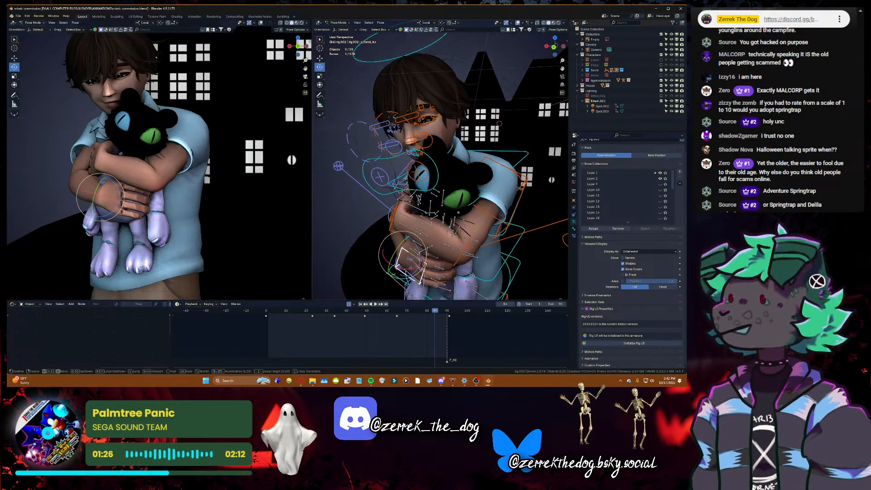
key("d")
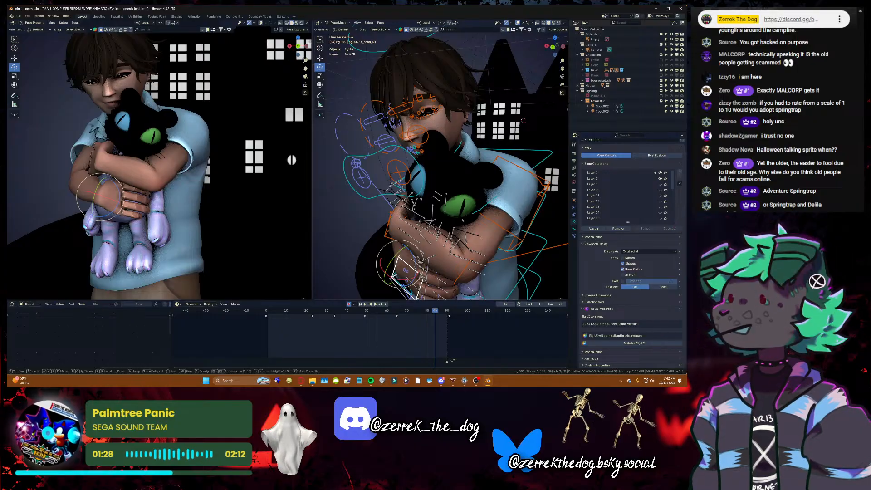
key("a")
key("w")
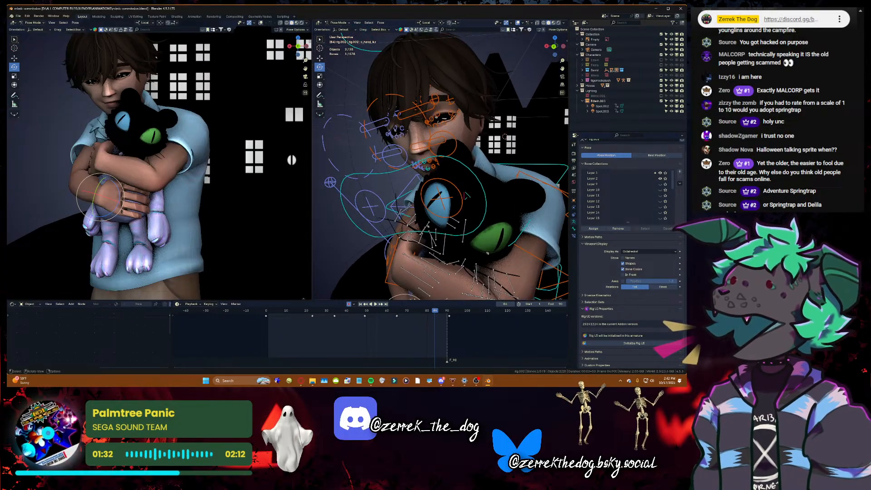
- Save the project file and play the hugging animation with a closer timeline view
key("ctrl+s")
scroll(364, 309, "up", 2)
key("space")
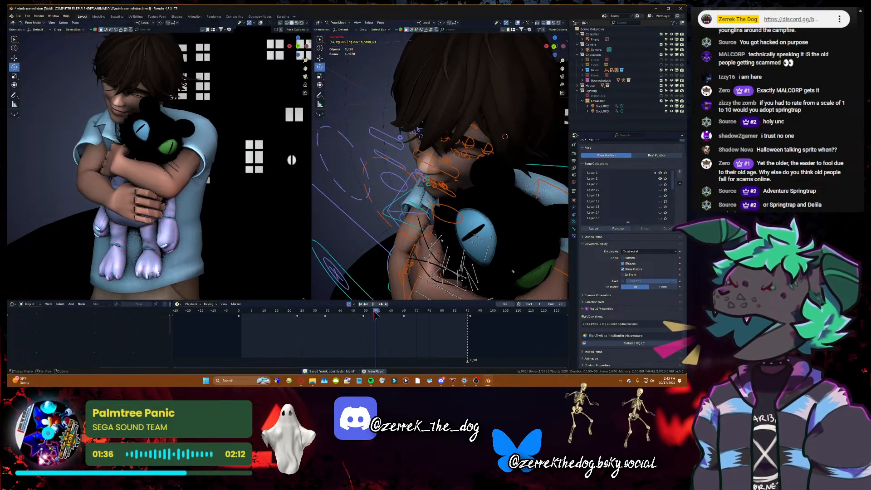
- Stop playback, save the project and select the left ankle bone of the held creature
key("space")
key("shift+grave")
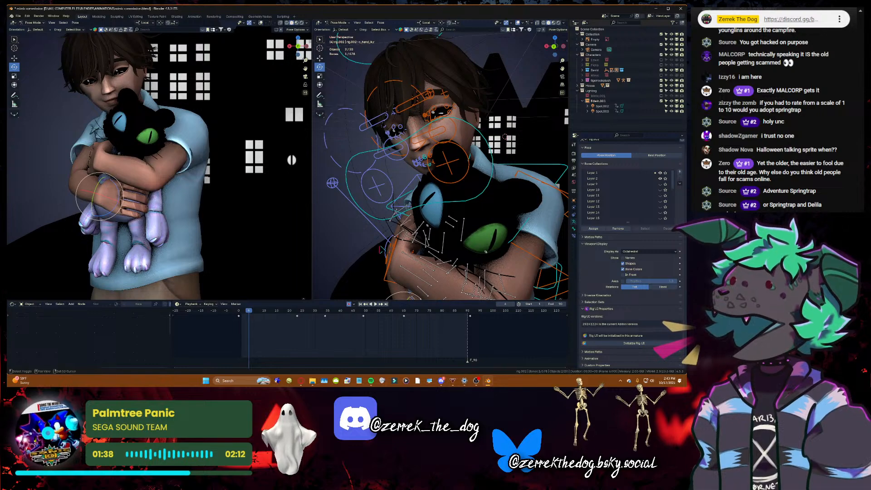
key("w")
key("s")
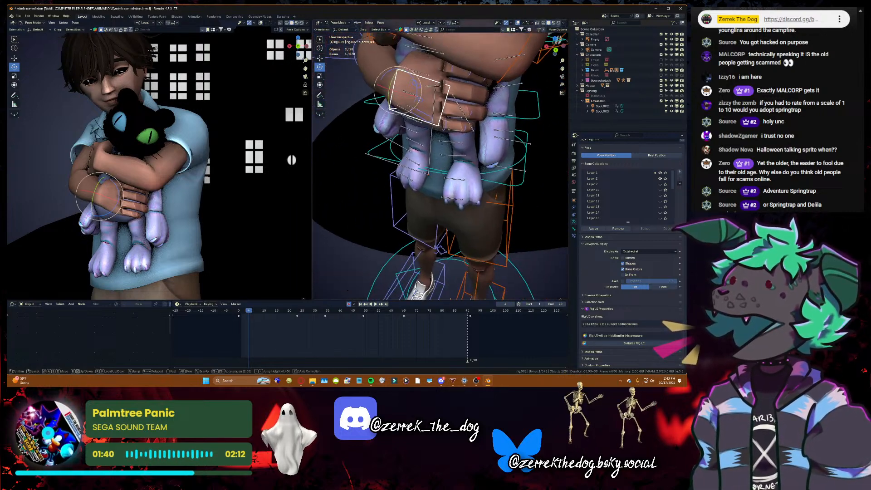
key("w")
left_click(394, 210)
key("ctrl+s")
left_click(447, 164)
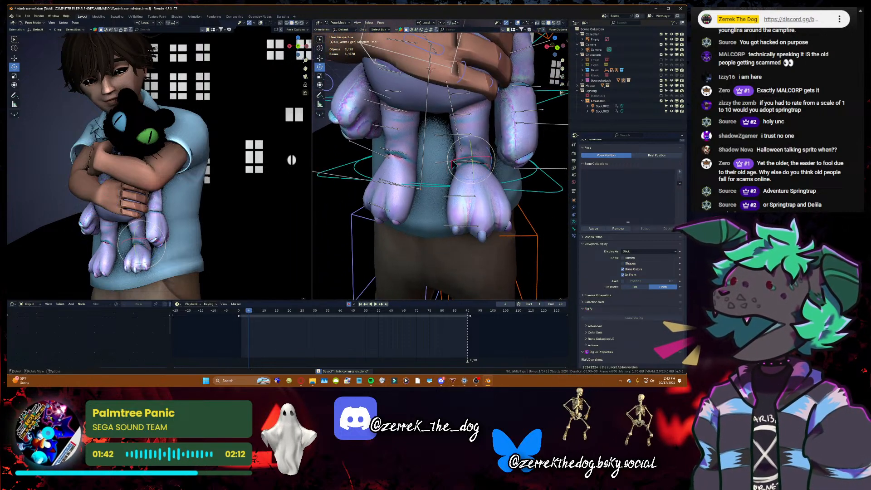
- Save the project and rotate the creature's left foot slightly at frame 15, with the animation restarted from its beginning
left_click_drag(454, 162, 472, 169)
key("ctrl+z")
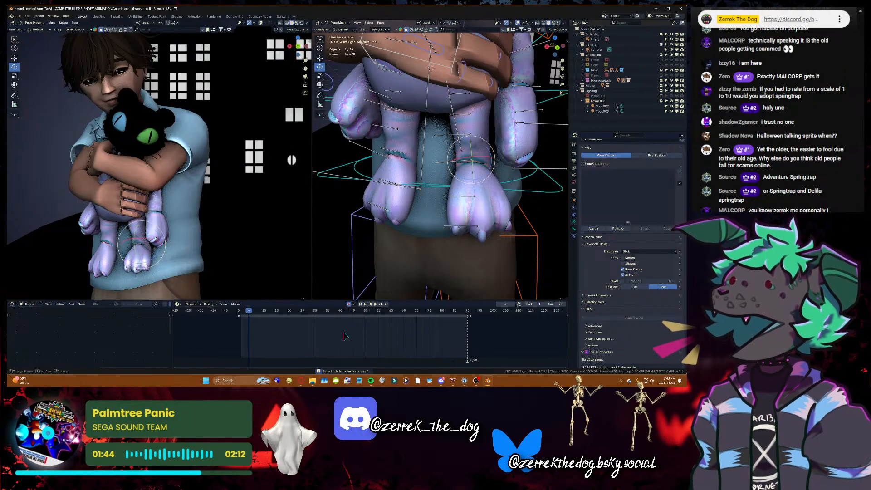
key("ctrl+s")
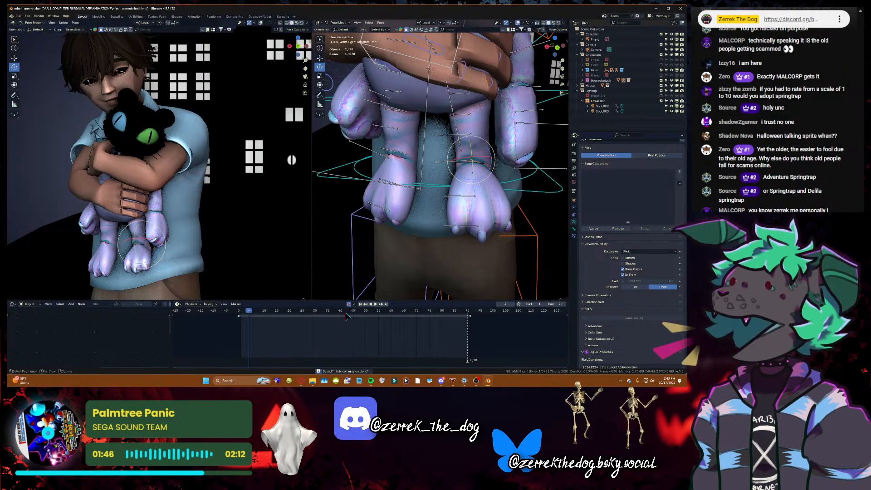
left_click(359, 304)
key("space")
key("space")
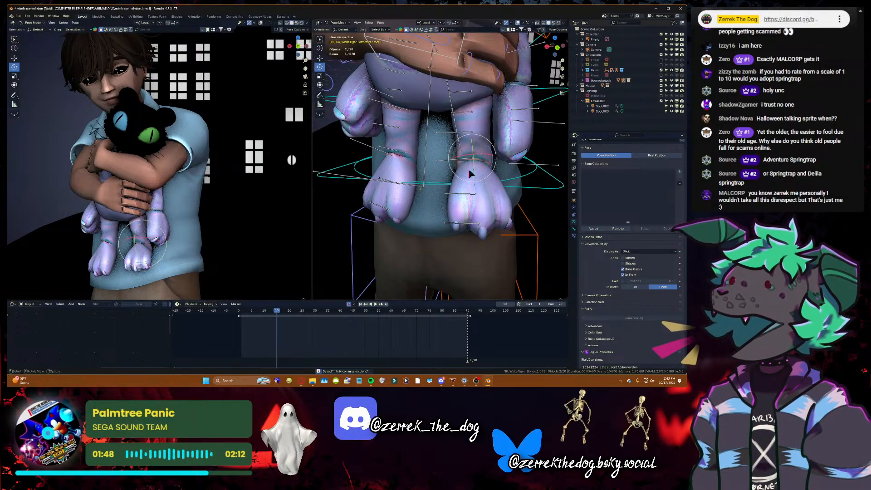
left_click_drag(468, 169, 470, 175)
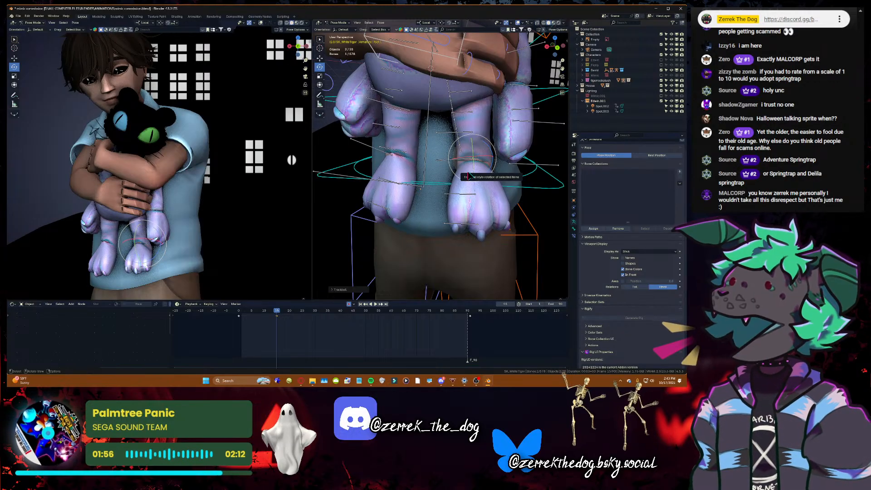
- Save the project and rotate the creature's left foot at frames 25 and 35
key("shift+grave")
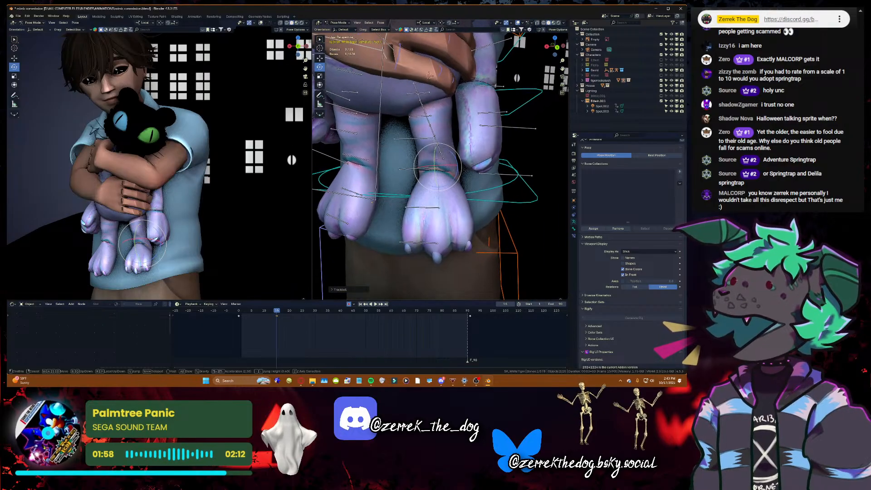
left_click(421, 291)
key("ctrl+s")
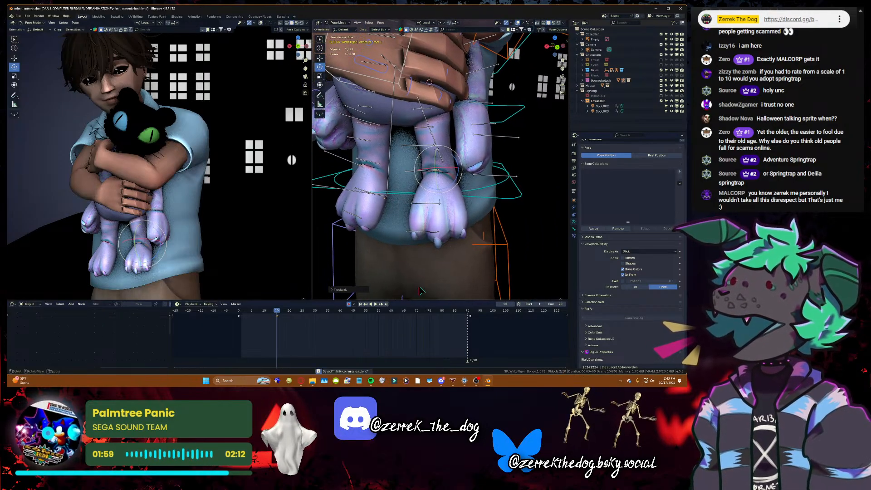
scroll(421, 291, "down", 10, "alt")
left_click_drag(455, 187, 453, 189)
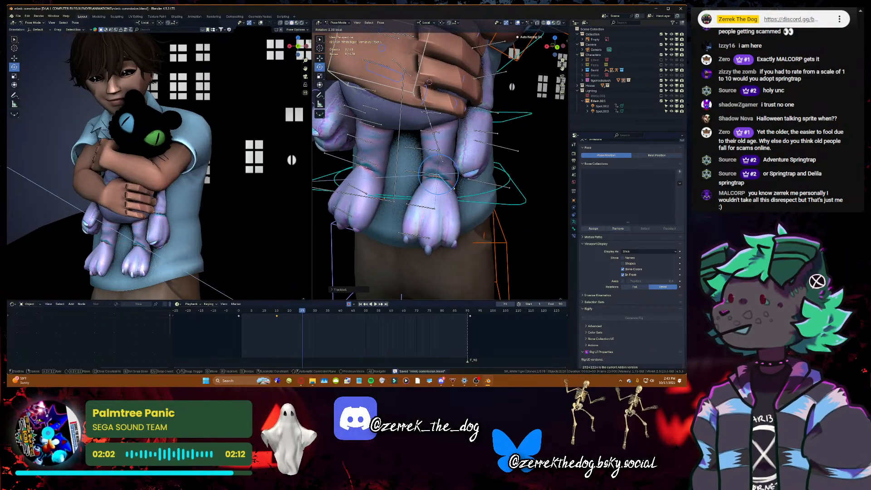
left_click(454, 188)
- Rotate the creature's left foot at about frame 53 and again at frame 67 to continue its dangling motion
key("space")
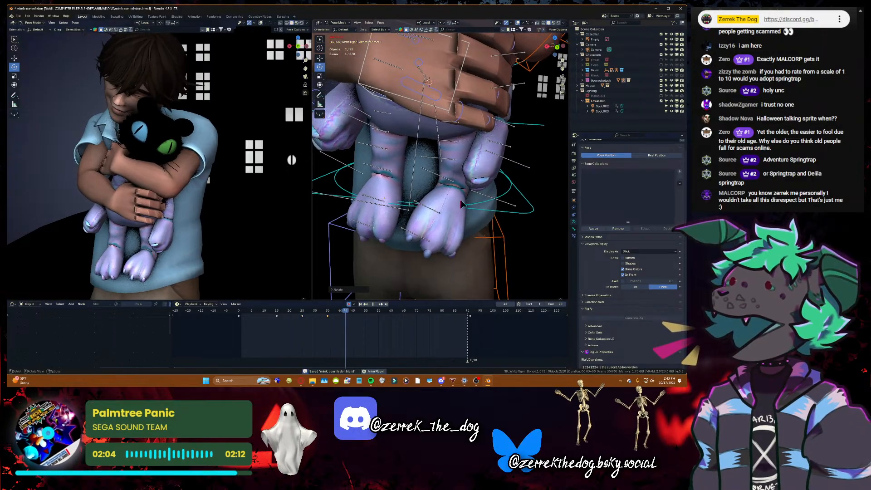
key("space")
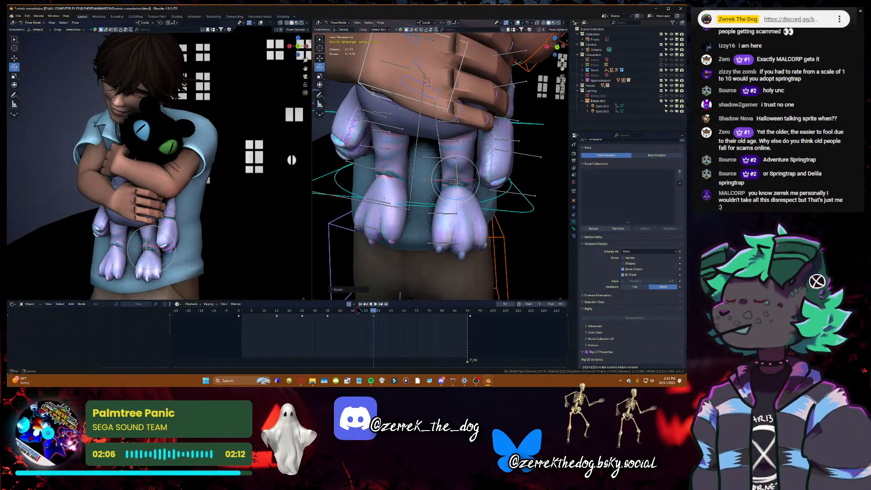
left_click(361, 304)
key("space")
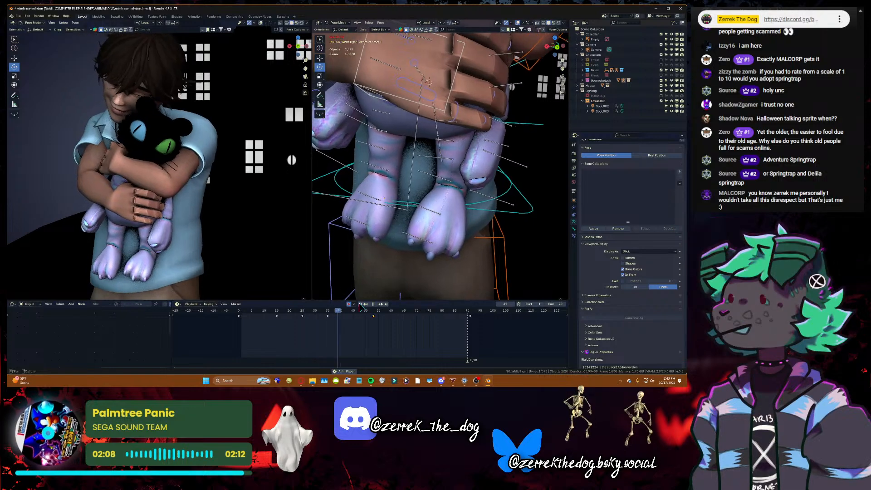
key("space")
key("r")
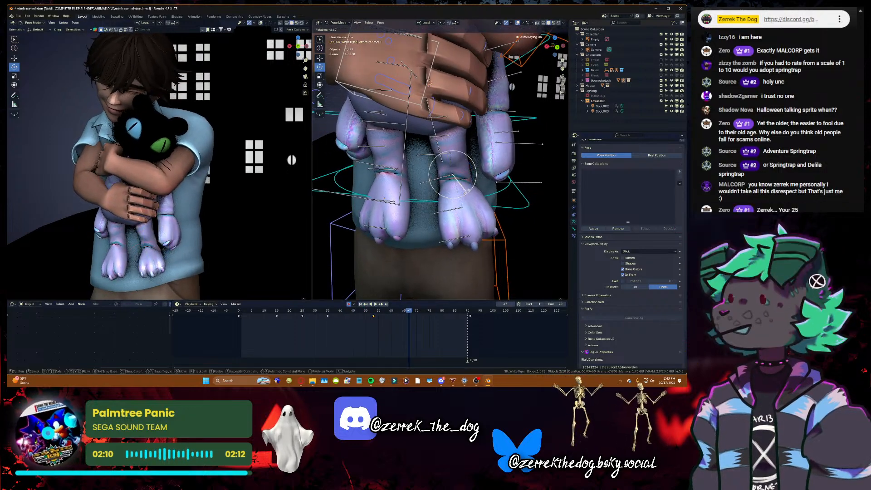
left_click(467, 190)
- Rotate the creature's left foot at about frame 79, then play back its motion and save the project
key("space")
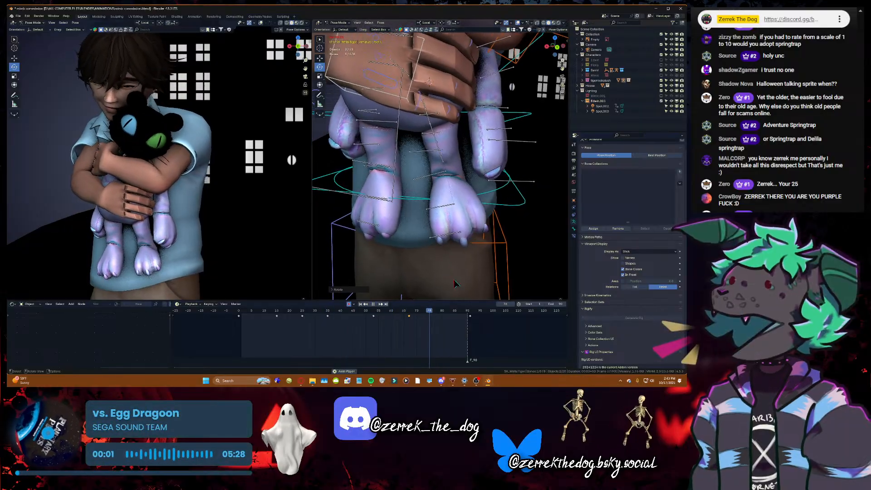
key("space")
left_click_drag(458, 185, 462, 183)
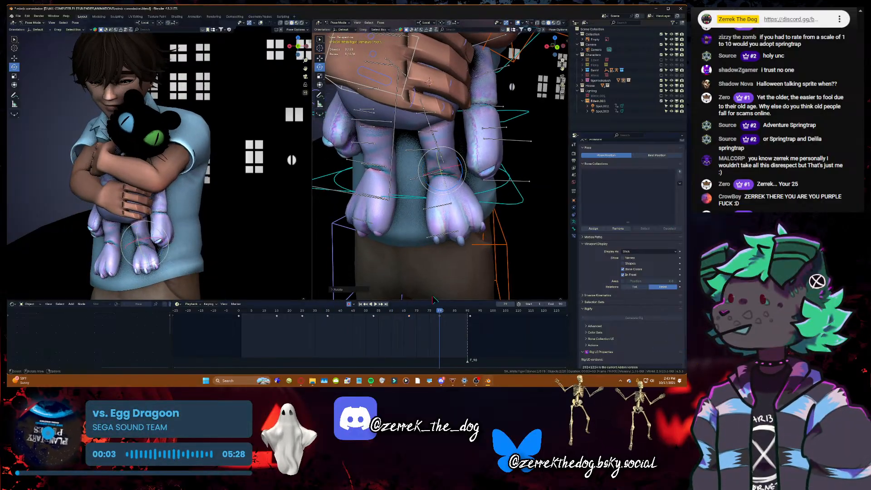
left_click(395, 311)
key("space")
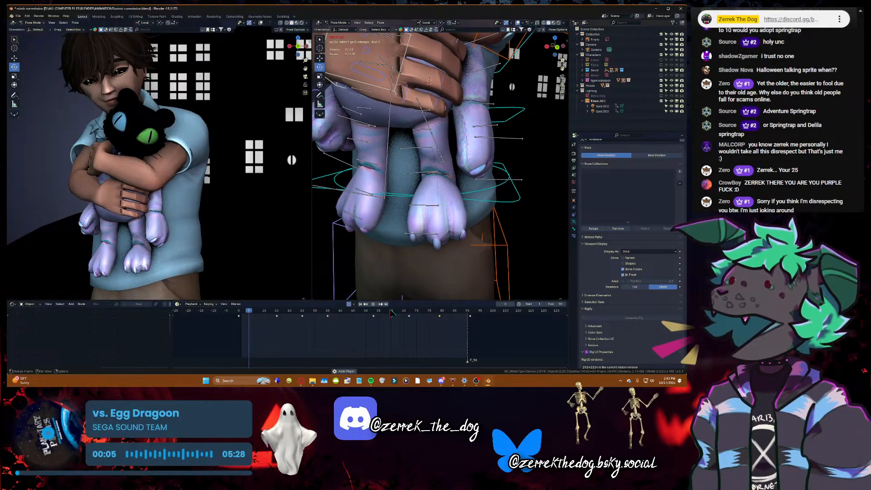
key("space")
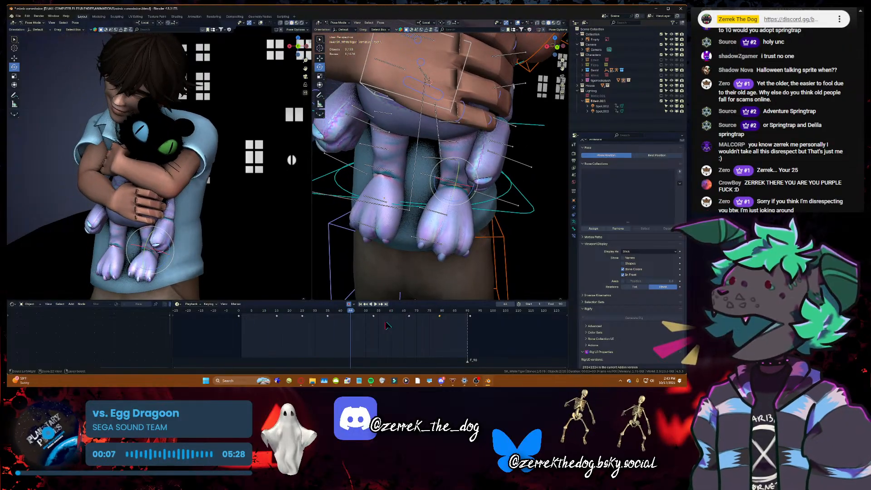
key("ctrl+s")
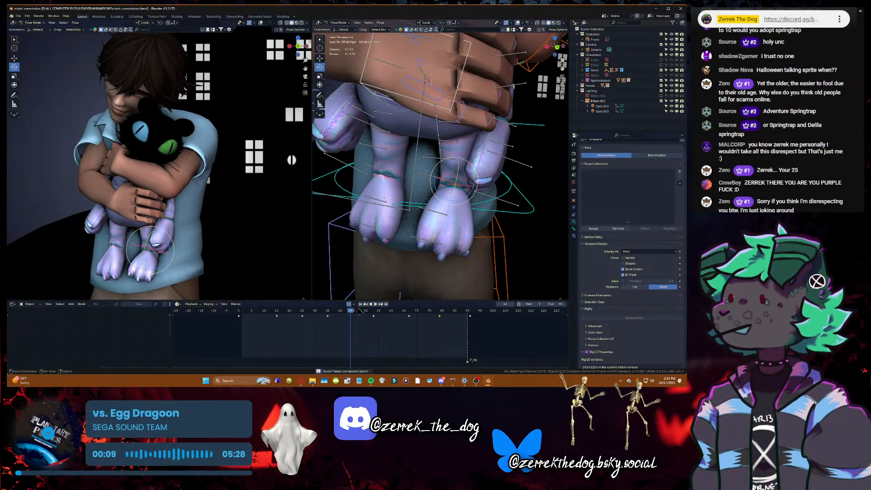
- Return to the first frame and select the creature's right ankle bone
left_click(361, 305)
key("shift+grave")
key("s")
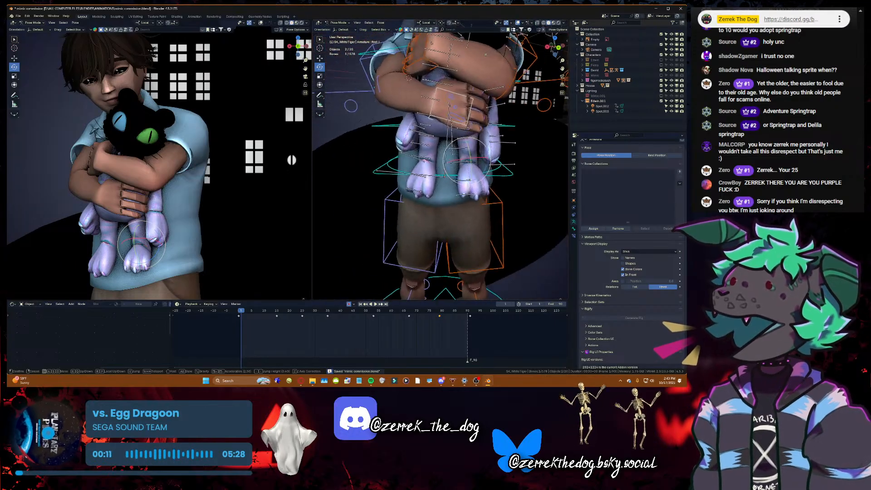
key("w")
left_click(440, 160)
left_click(430, 166)
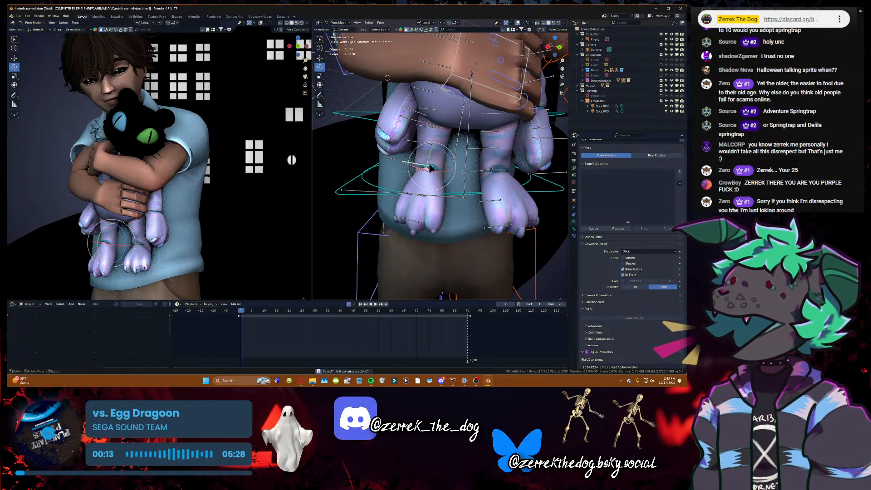
- Rotate the creature's right foot at about frames 12, 23, 36 and 55, playing the animation between poses
key("space")
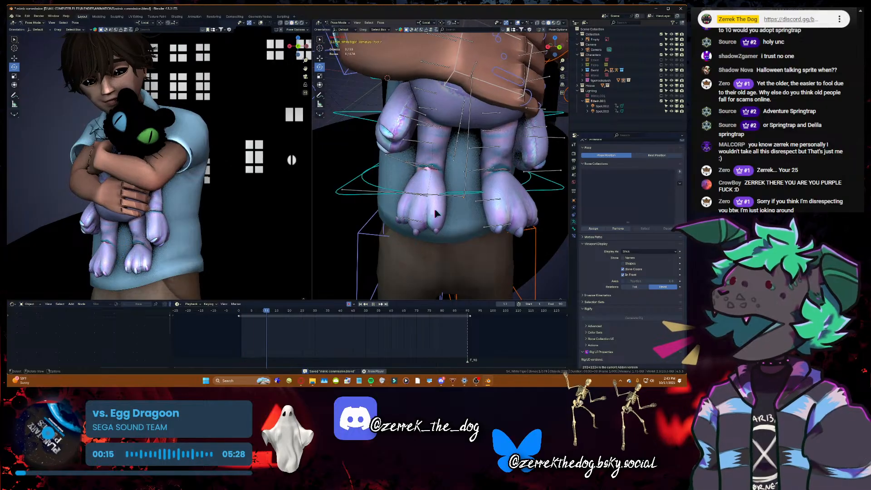
key("space")
left_click_drag(450, 158, 478, 161)
key("space")
key("space")
key("space")
key("space")
key("space")
key("space")
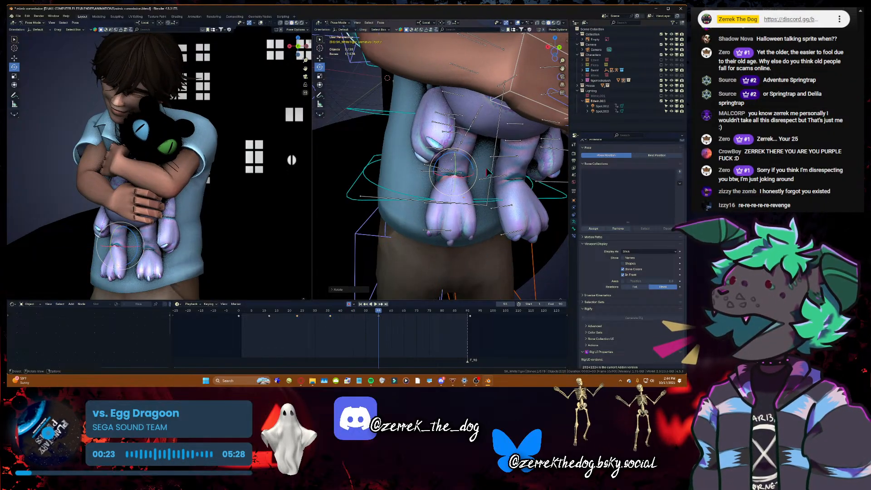
- Examine the creature's dangling legs from a slightly different angle and save the project
key("shift+grave")
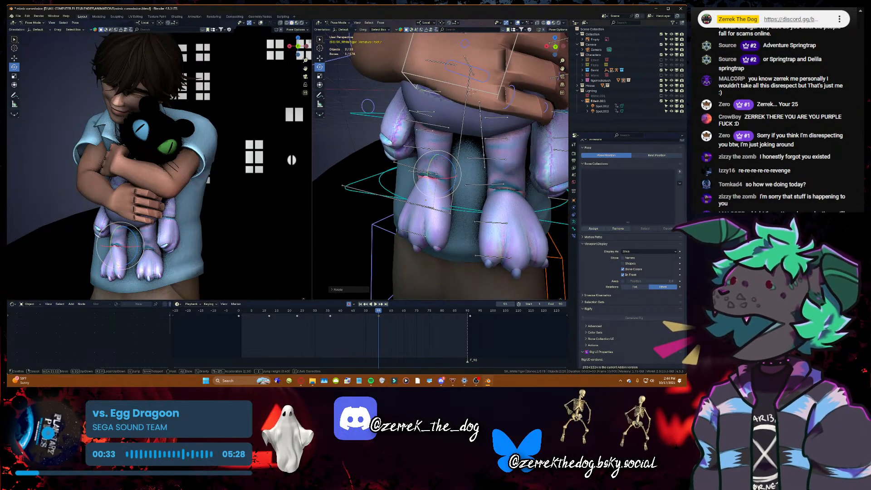
left_click(516, 173)
key("ctrl+s")
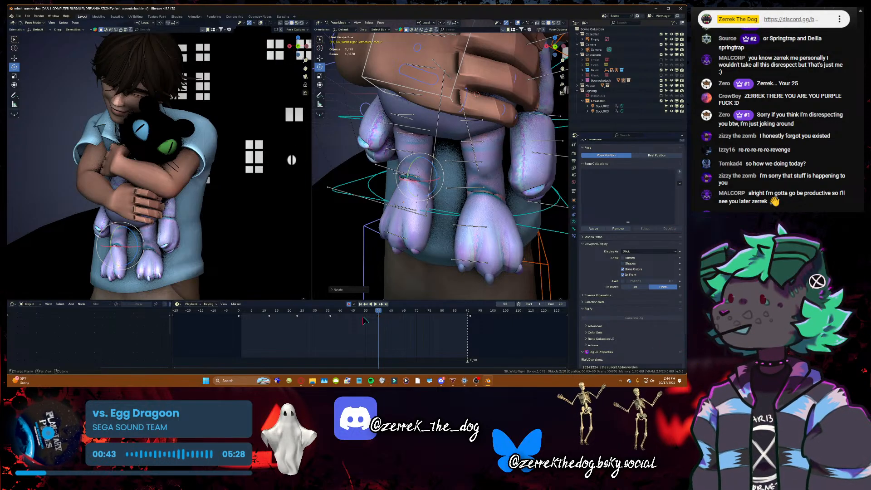
key("ctrl+s")
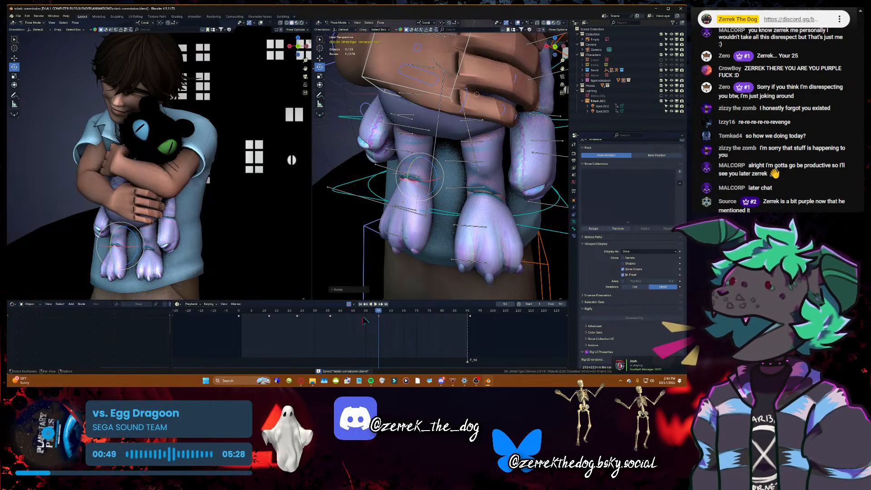
- Rotate the creature's right foot at about frame 62
left_click_drag(365, 313, 409, 310)
key("Left")
key("Left")
key("Left")
key("Left")
key("Left")
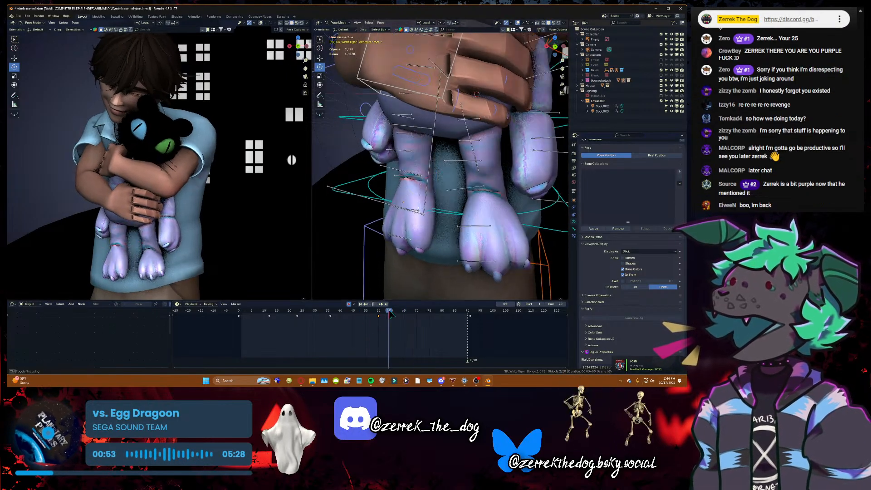
left_click_drag(138, 244, 142, 245)
- Advance to frame 74 and rotate the creature's right foot there
key("Right")
key("Right")
key("Right")
key("Right")
key("Right")
key("Right")
key("Right")
key("Right")
key("Right")
key("Right")
key("Right")
key("Right")
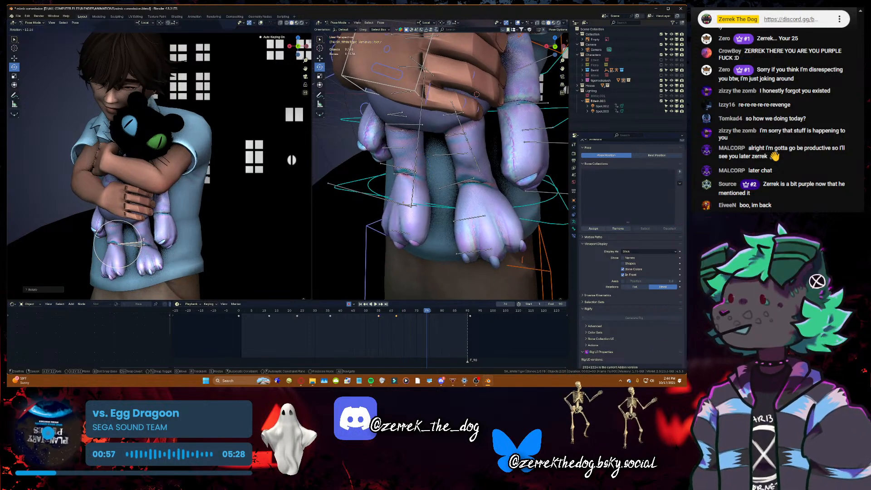
left_click(143, 243)
- Play back the foot motion and move the right foot's keyframe from about frame 55 to frame 50
left_click(385, 312)
key("space")
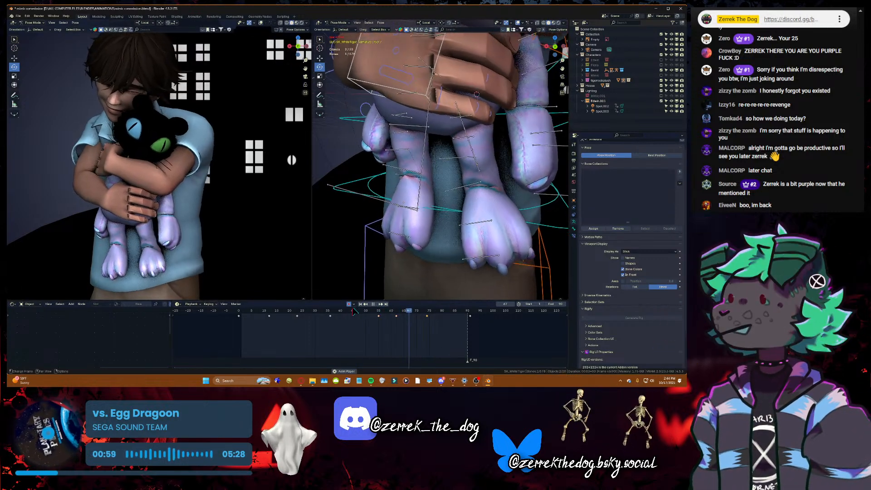
left_click(354, 312)
left_click_drag(379, 317, 366, 316)
left_click(348, 312)
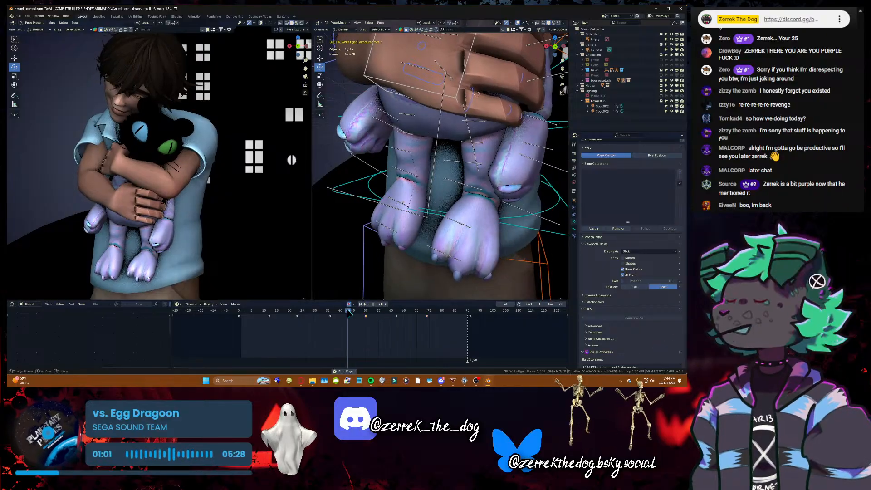
left_click(391, 311)
key("space")
- Delete the right foot's keyframe at about frame 62 and play the animation to check the swinging legs
left_click(395, 315)
key("x")
left_click(393, 315)
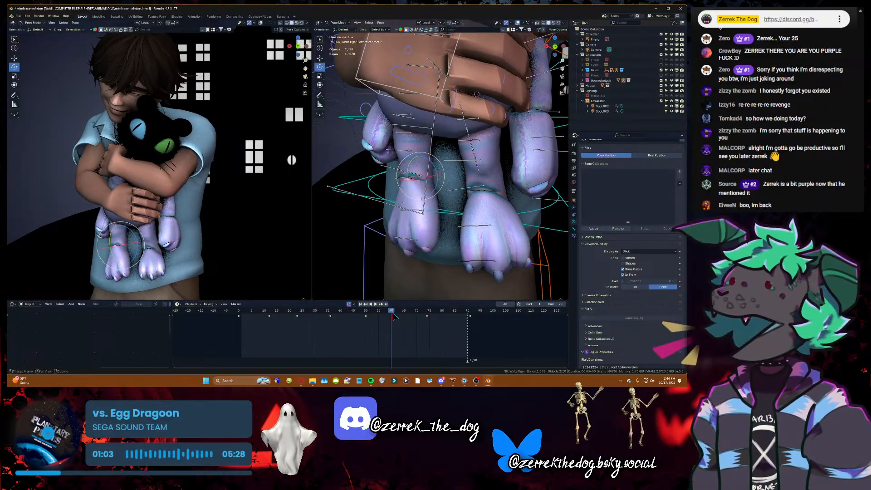
key("space")
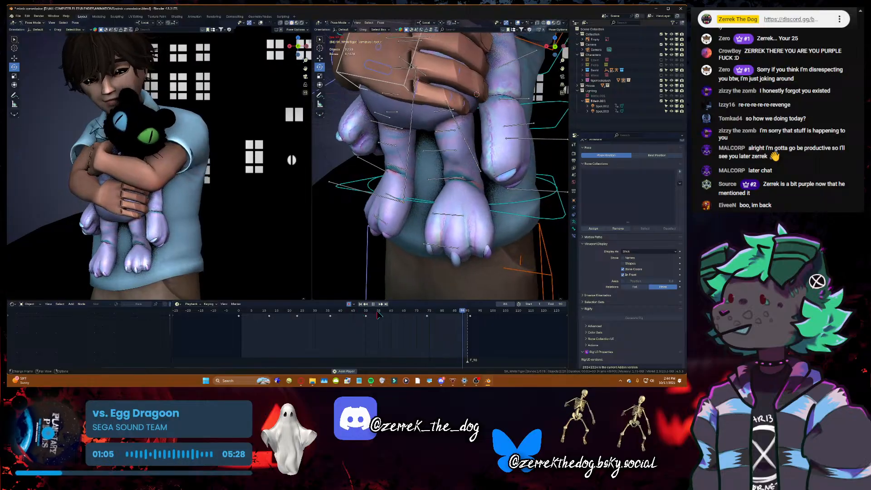
key("space")
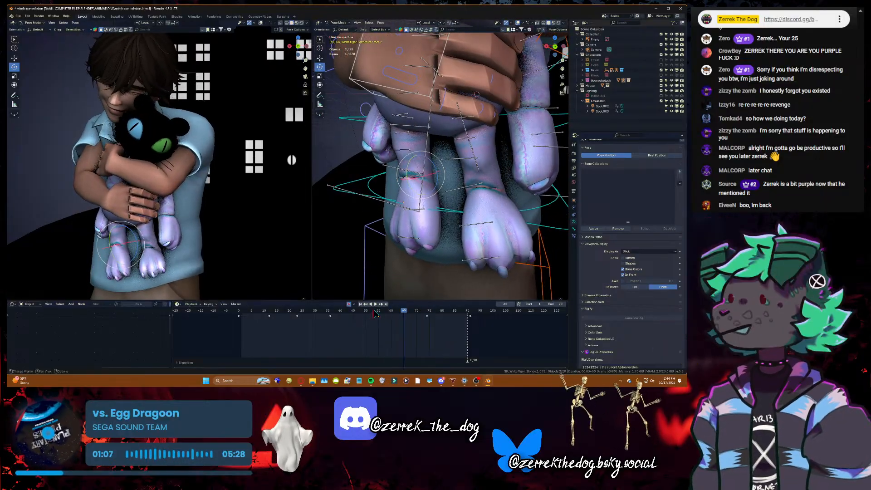
key("space")
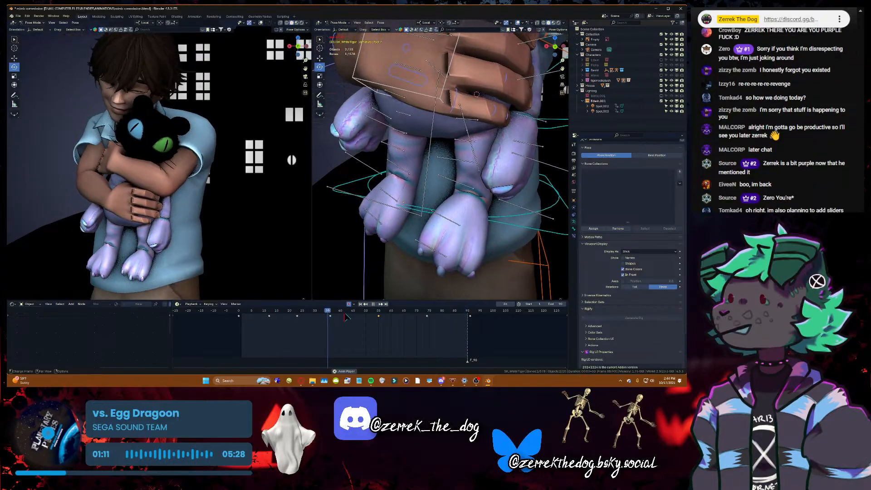
key("space")
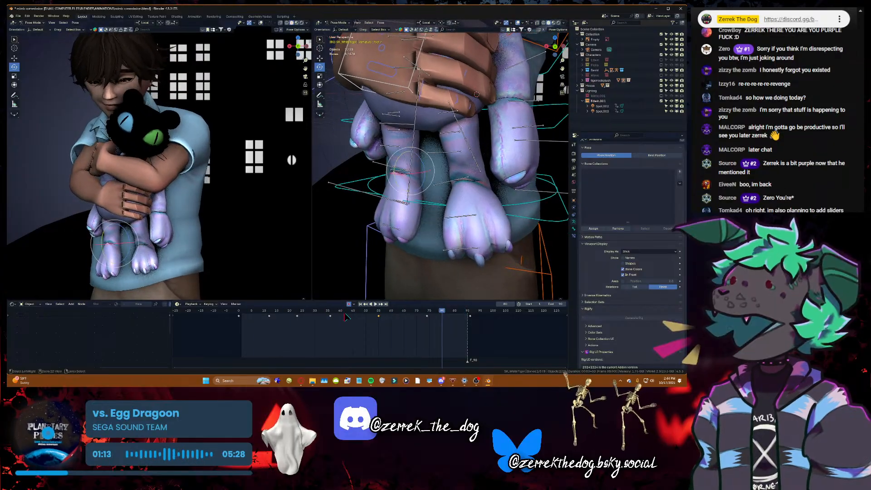
- Save the file and inspect the hugging character and held creature up close and from farther away
key("ctrl+s")
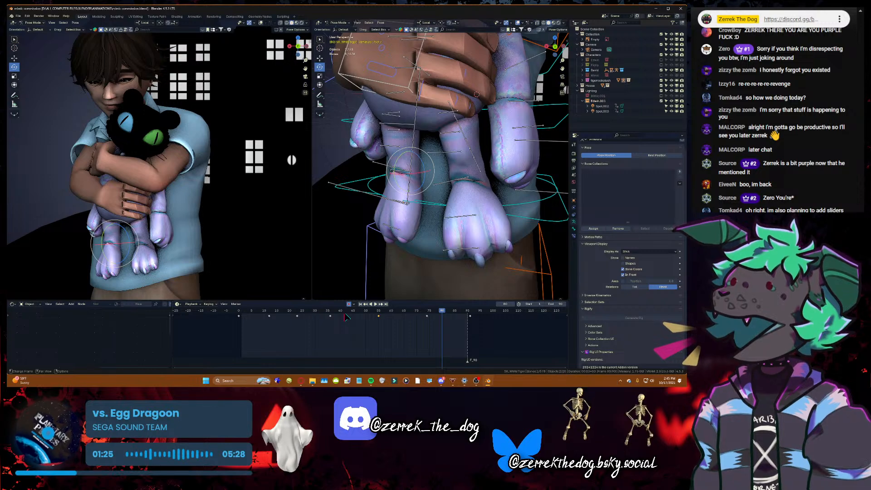
key("shift+grave")
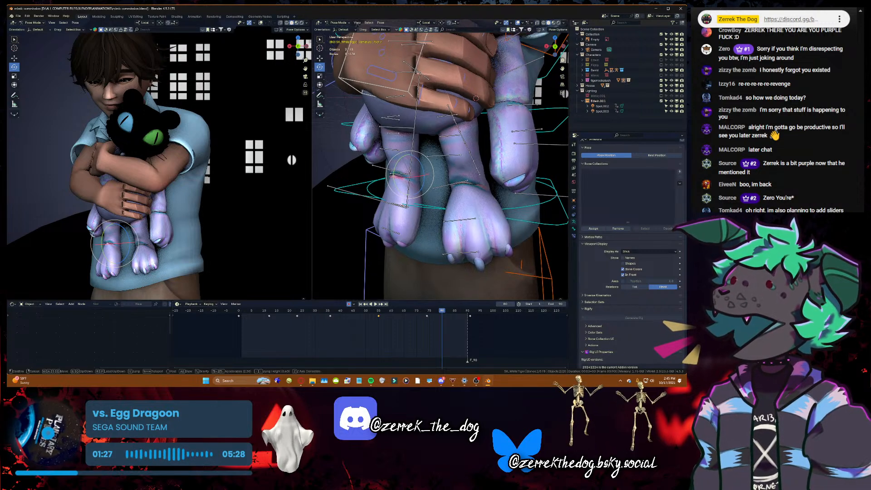
key("s")
key("w")
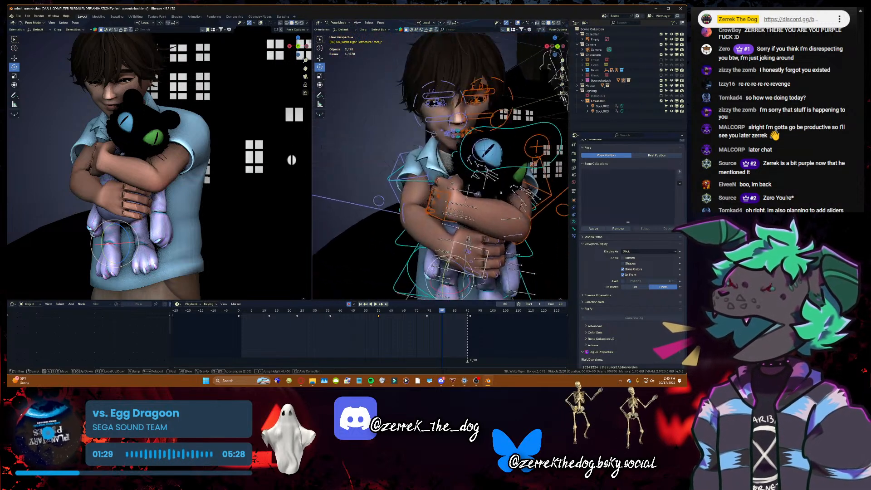
key("s")
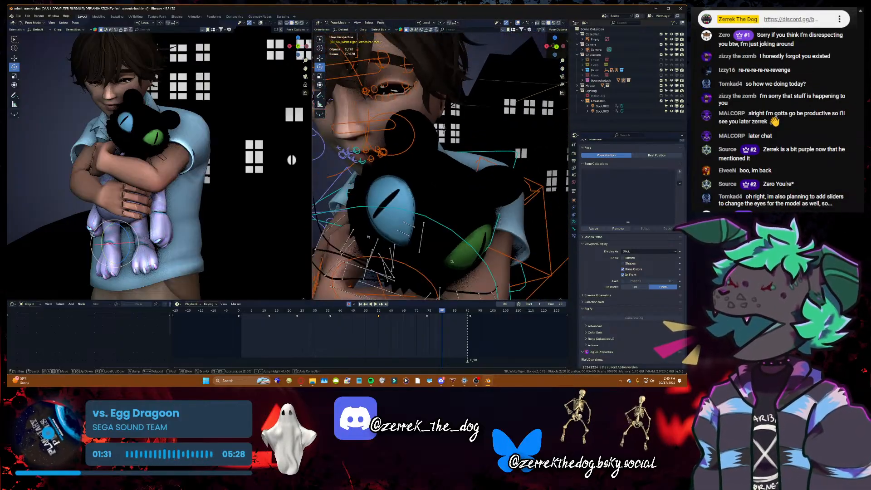
left_click(443, 249)
key("ctrl+s")
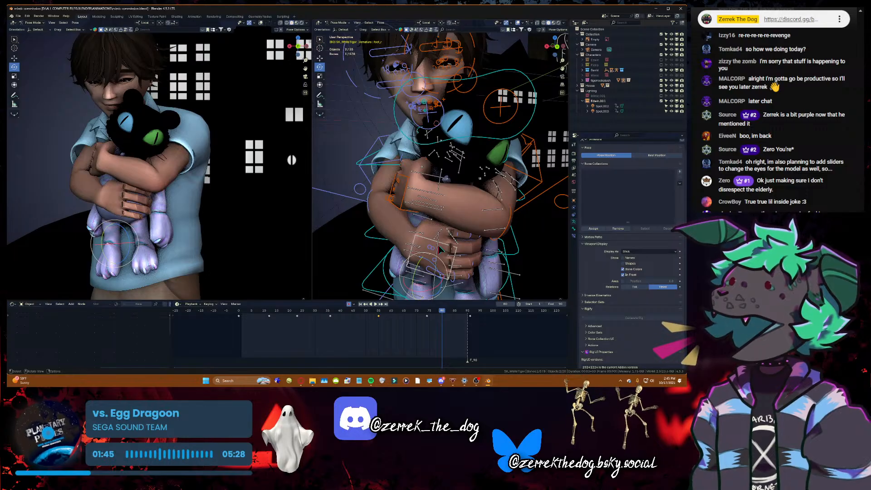
key("shift+grave")
key("s")
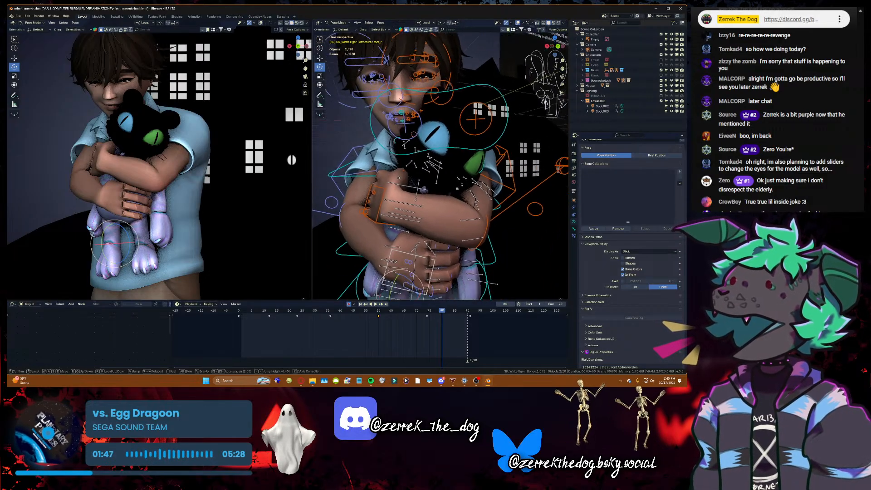
key("w")
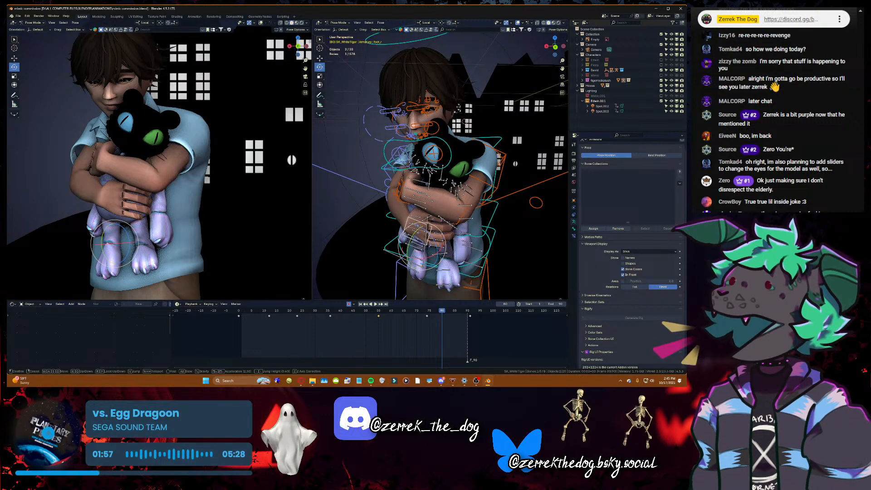
key("s")
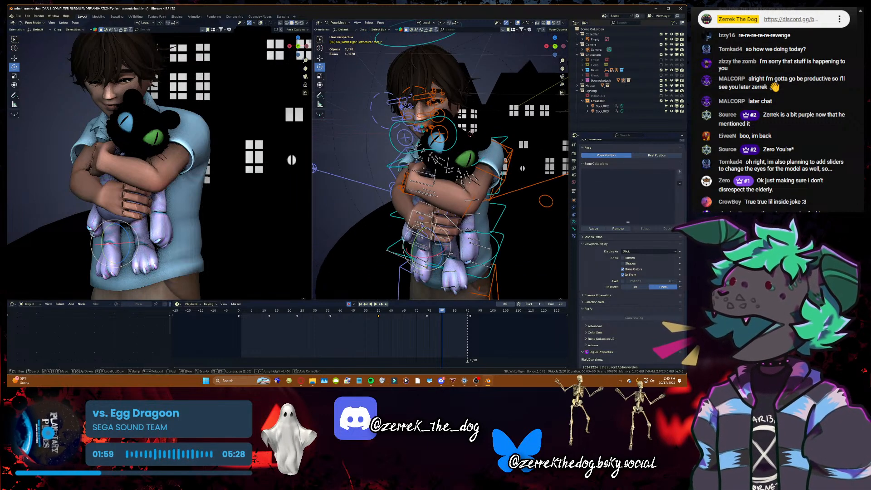
key("Escape")
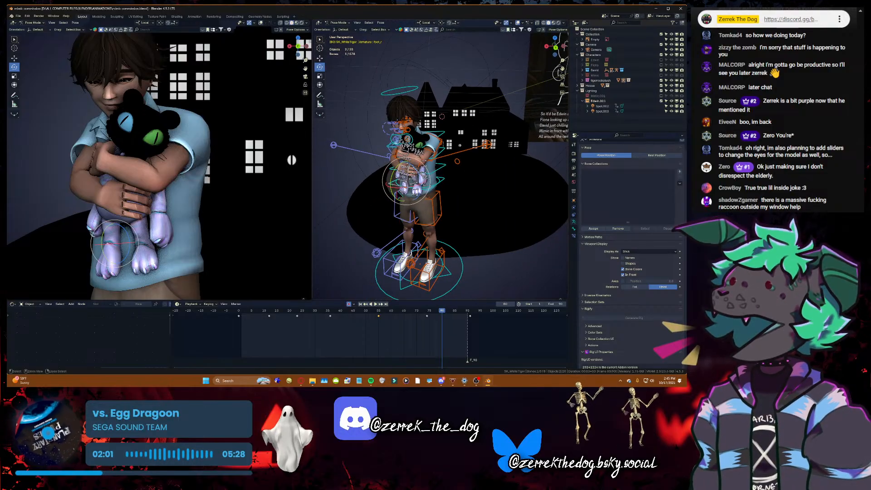
key("ctrl+s")
- Enable the Mimic lighting collection and switch the camera view to rendered shading
left_click(661, 97)
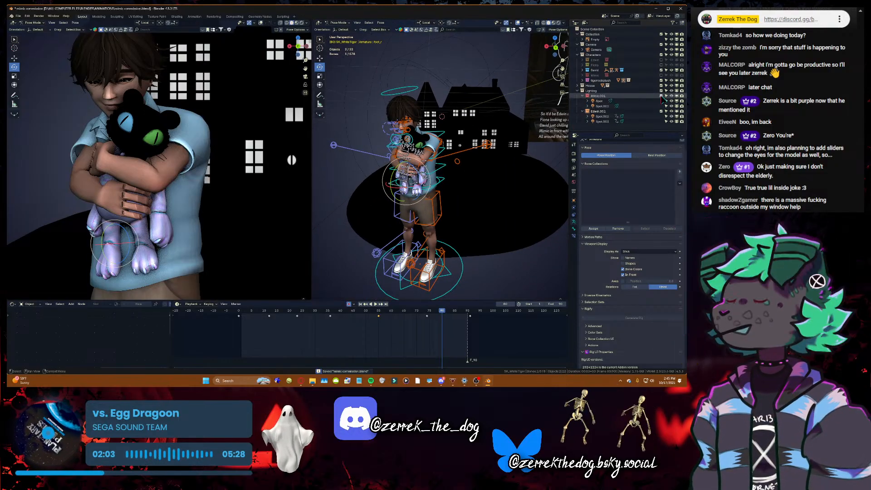
left_click(302, 23)
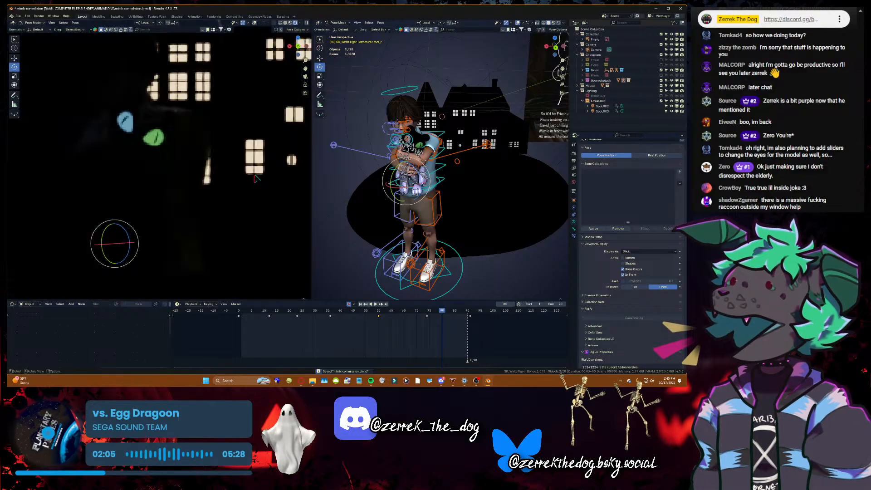
scroll(255, 175, "down", 3)
left_click(662, 96)
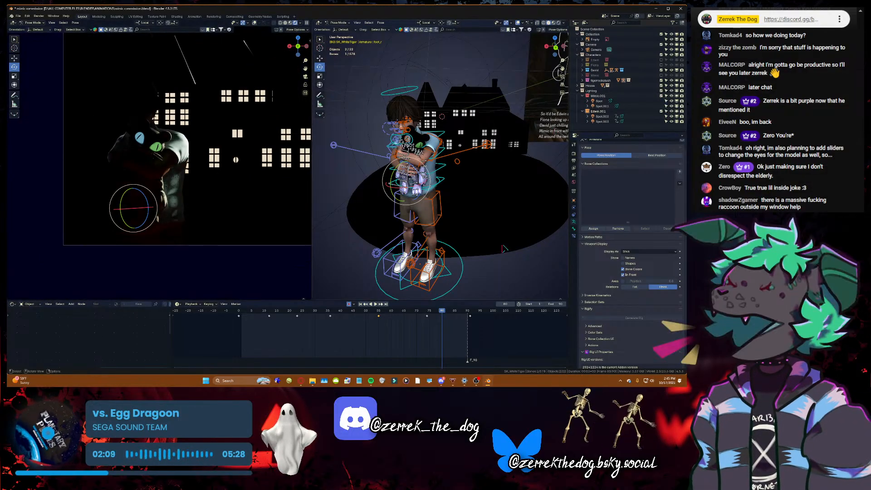
- Create a new collection named David inside the Lighting collection and save the file
left_click(506, 203)
scroll(505, 200, "down", 1)
middle_click_drag(505, 200, 520, 190)
left_click(591, 92)
left_click(583, 96)
left_click(583, 101)
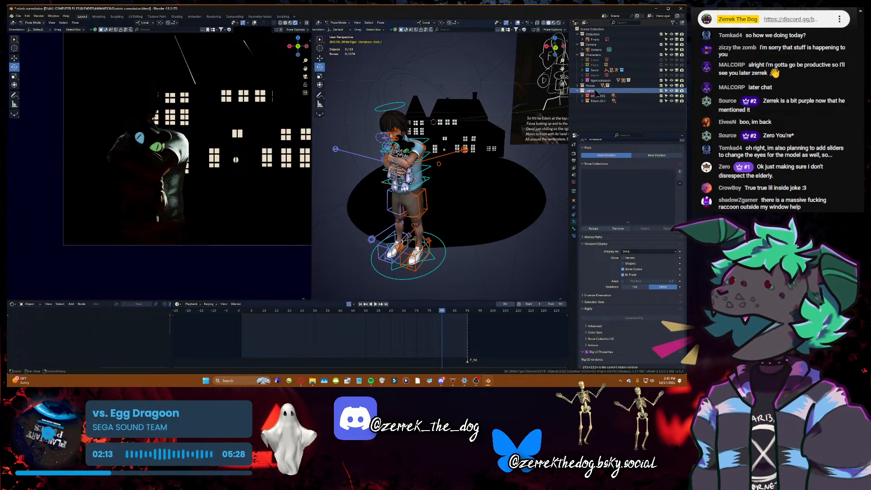
right_click(604, 118)
left_click(603, 117)
double_click(597, 106)
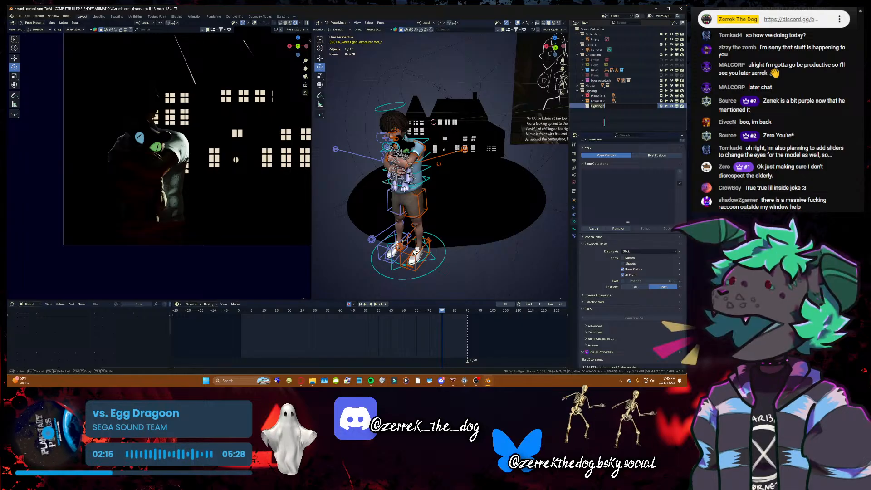
type("David")
key("Return")
key("ctrl+s")
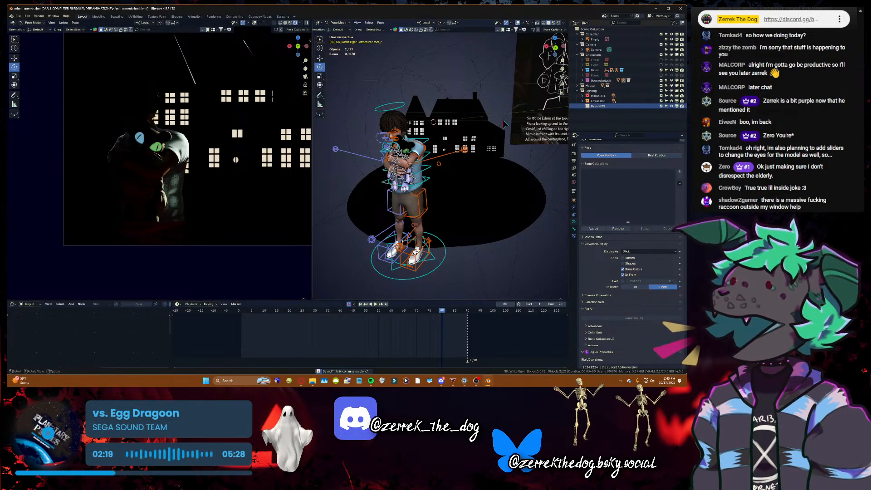
- Switch to Object Mode and add a spot light to the new David lighting collection
left_click(339, 22)
left_click(340, 29)
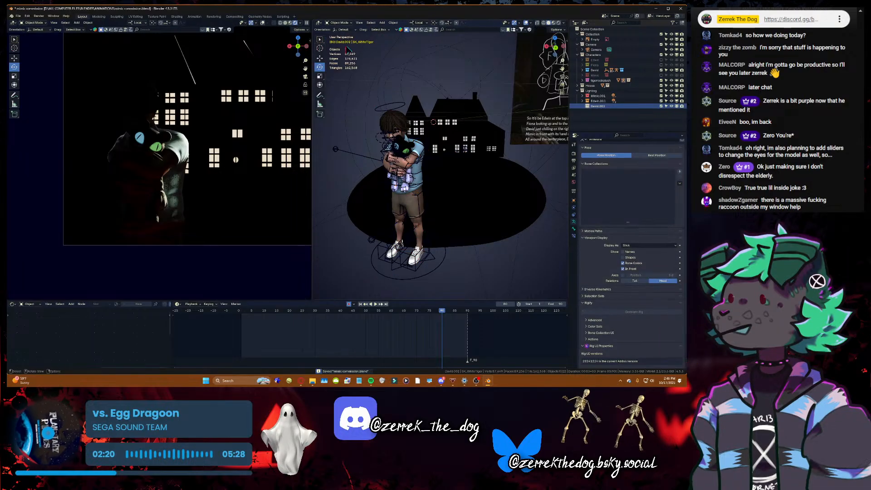
left_click(383, 23)
mouse_move(406, 95)
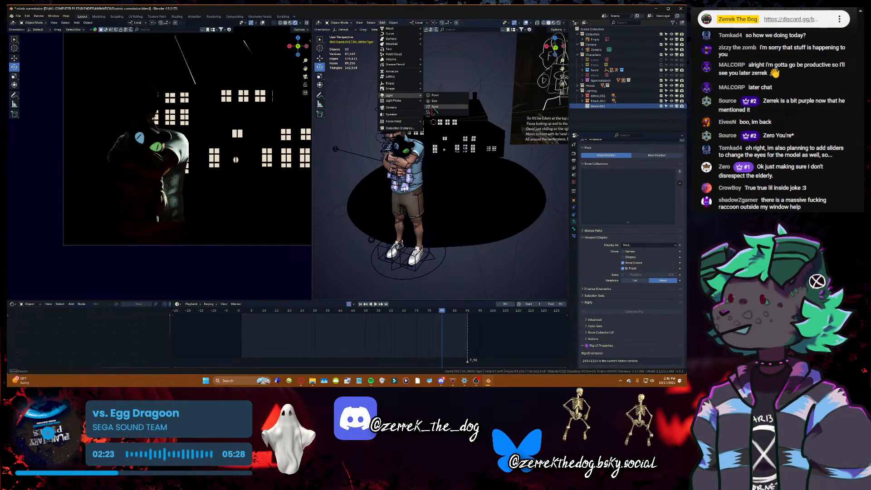
left_click(434, 106)
- Hide the House collection and position the spot light behind the character's upper body, rotated to aim forward at him
left_click(563, 45)
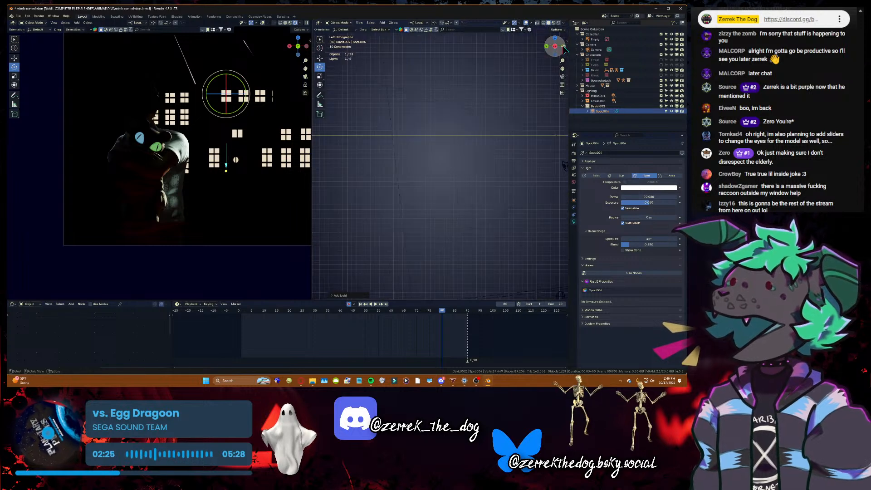
scroll(549, 77, "down", 4)
left_click_drag(563, 68, 450, 49)
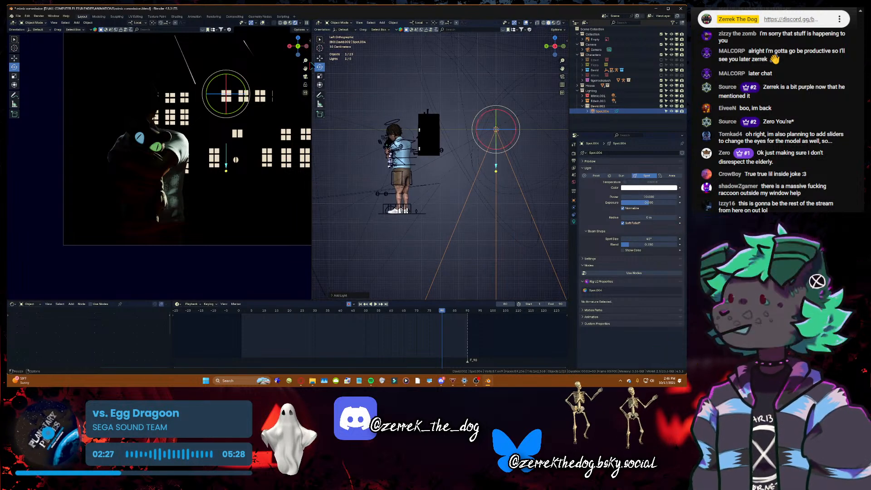
left_click(320, 59)
left_click_drag(503, 134, 323, 77)
left_click(661, 86)
left_click(320, 67)
left_click(320, 59)
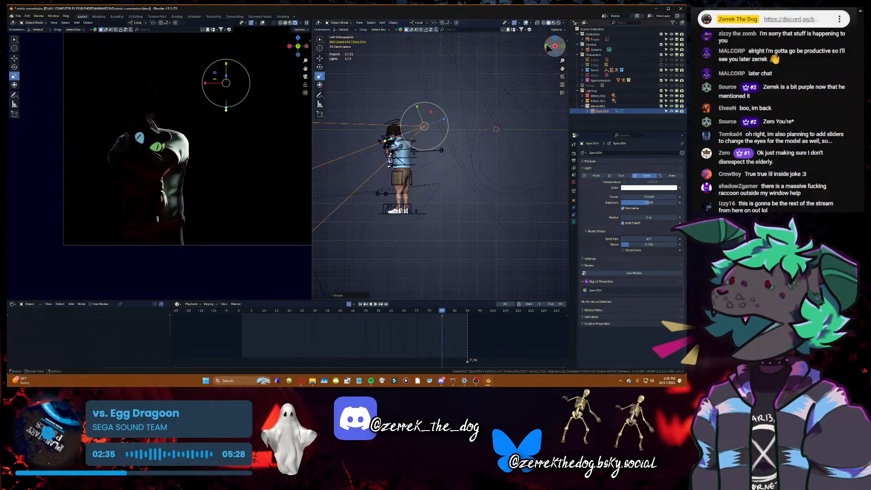
left_click(547, 46)
left_click_drag(448, 127, 418, 133)
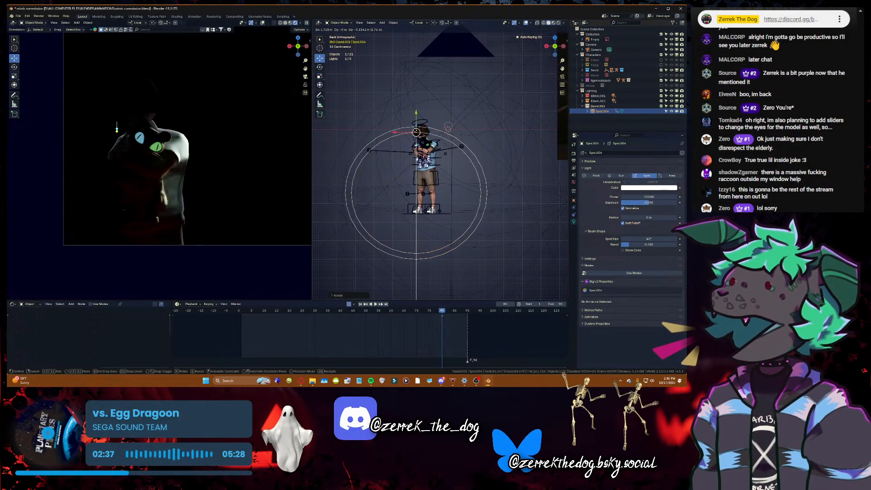
- Set the spot light's power to 999 and its radius to about 2.09 m
left_click_drag(639, 197, 694, 197)
left_click(640, 197)
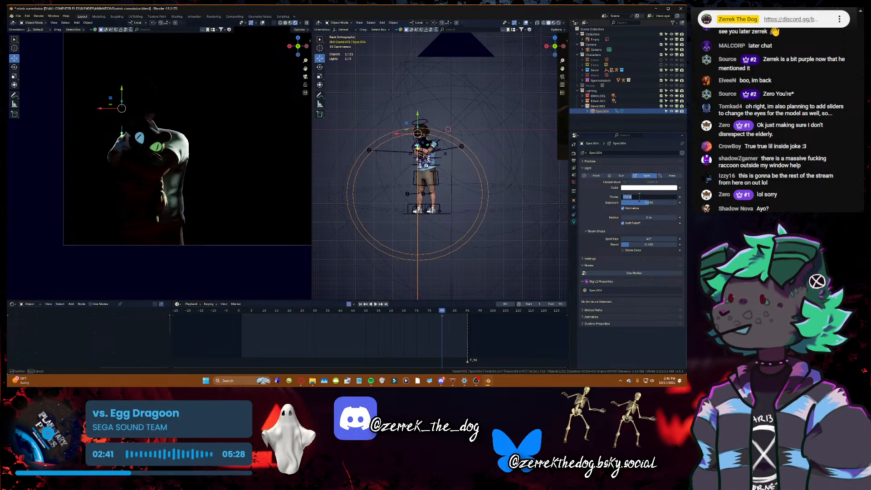
type("999")
key("Return")
left_click_drag(635, 217, 658, 217)
- Place the spot light at the character's side, turned inward toward him and shifted forward
left_click(548, 46)
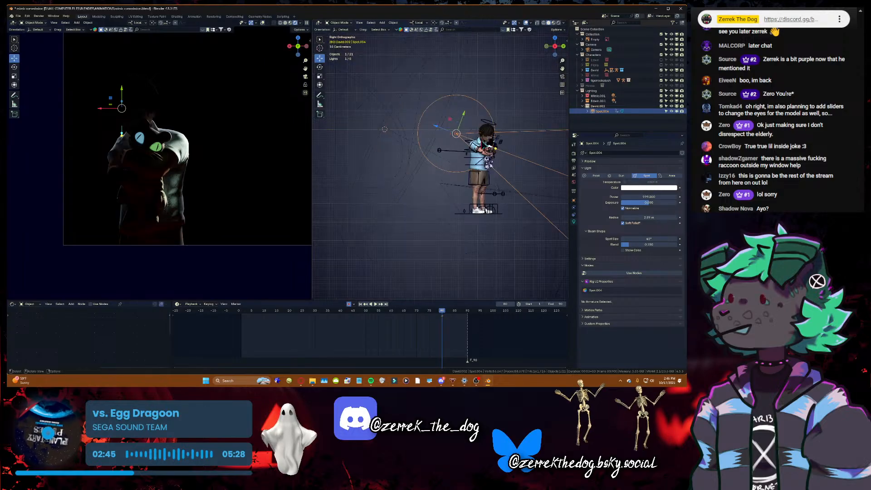
left_click(320, 47)
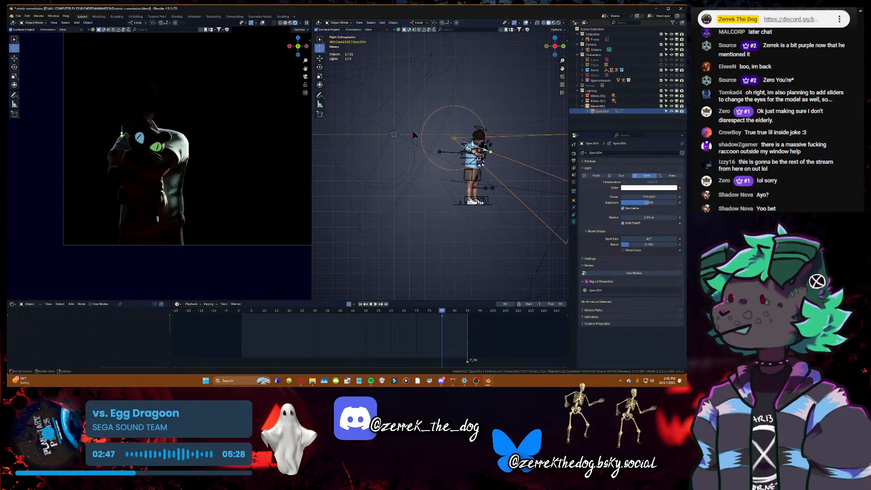
left_click(320, 59)
left_click_drag(455, 138, 338, 82)
left_click(563, 46)
left_click(547, 47)
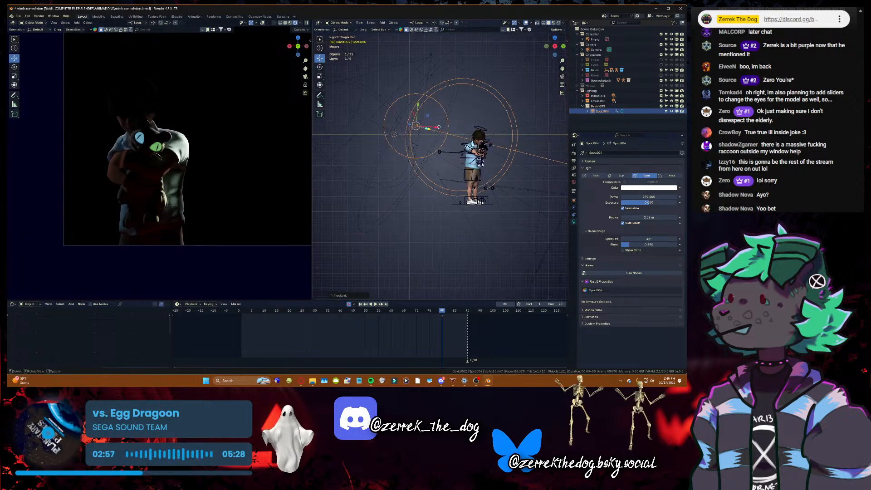
left_click_drag(439, 127, 538, 55)
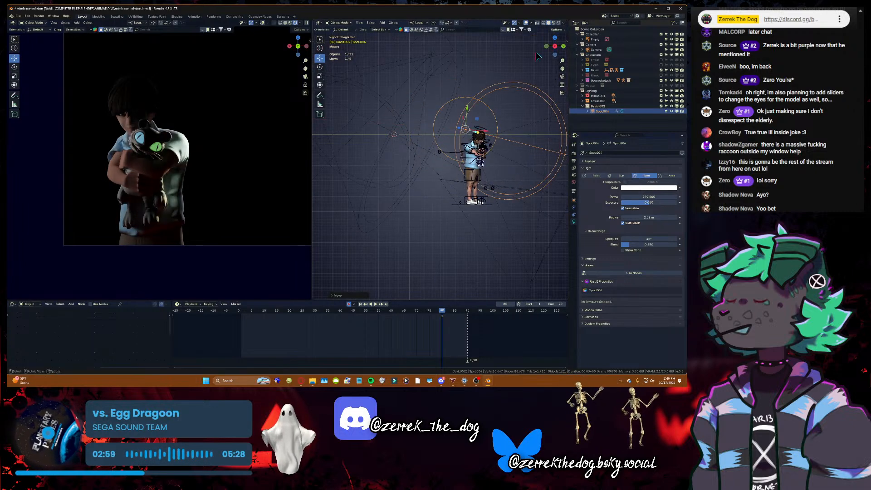
- Raise the spot light above the character's head height, tilt it downward and move it farther in front of him
left_click(564, 47)
scroll(492, 172, "up", 4)
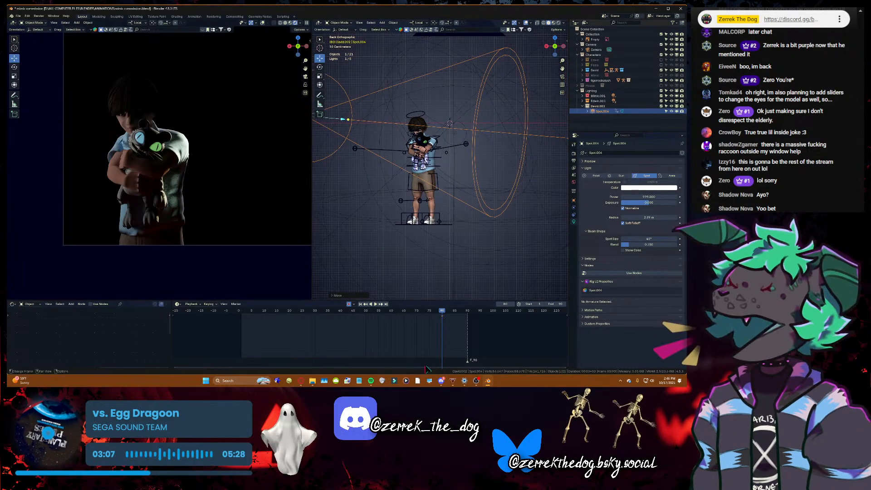
left_click(442, 382)
left_click(442, 382)
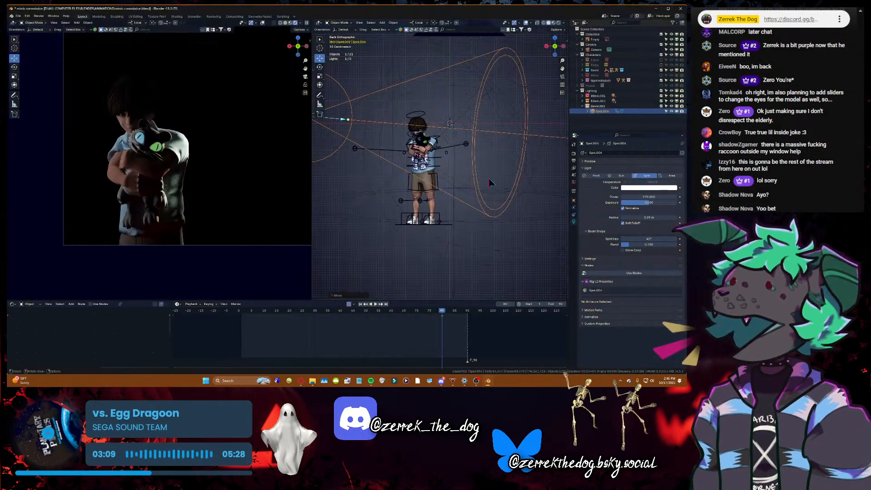
left_click_drag(563, 69, 590, 82)
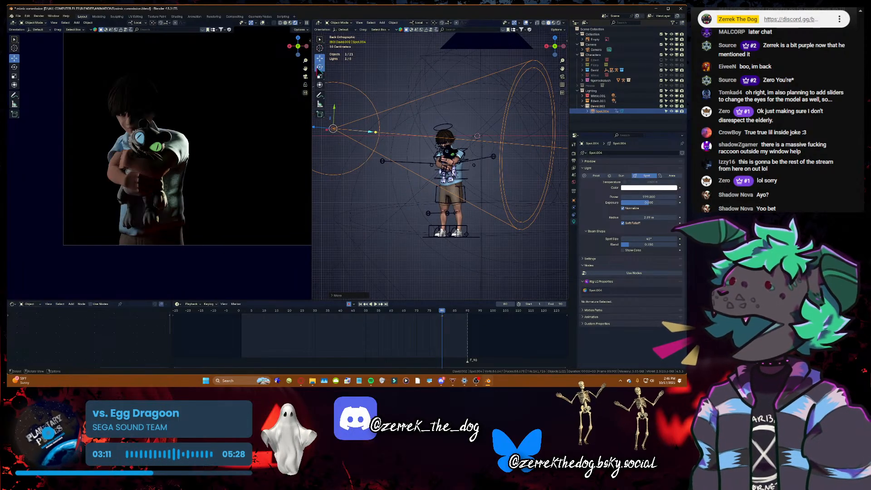
left_click_drag(360, 123, 363, 105)
left_click(547, 46)
scroll(488, 114, "down", 2)
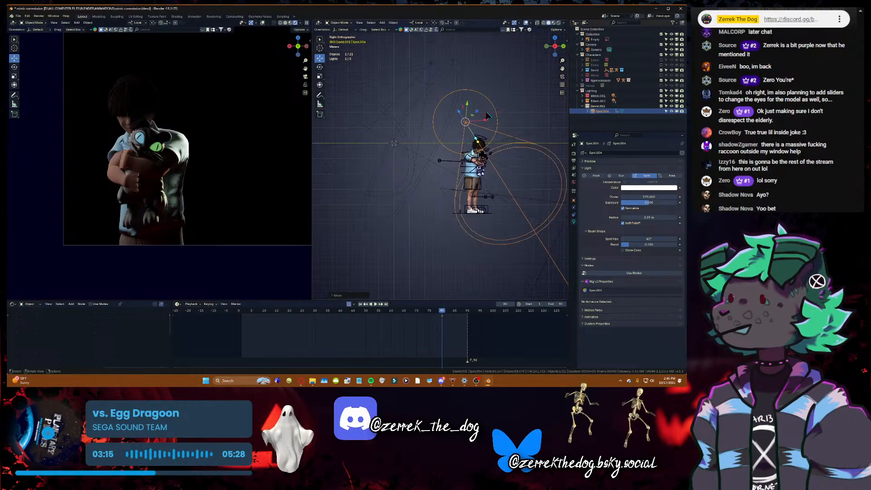
left_click_drag(465, 123, 521, 117)
- Fine-tune the spot light's rotation toward the character and reduce its radius to about 1.4 m
left_click(564, 46)
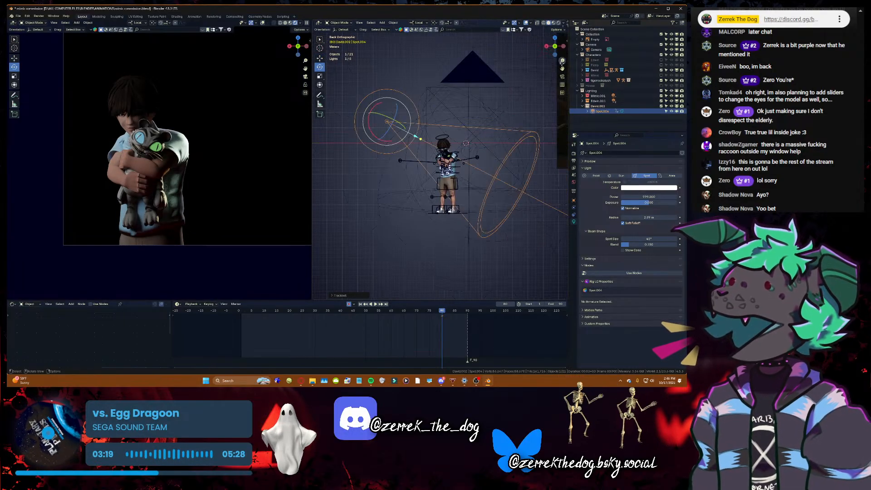
scroll(562, 61, "up", 2)
scroll(563, 60, "up", 1)
key("r")
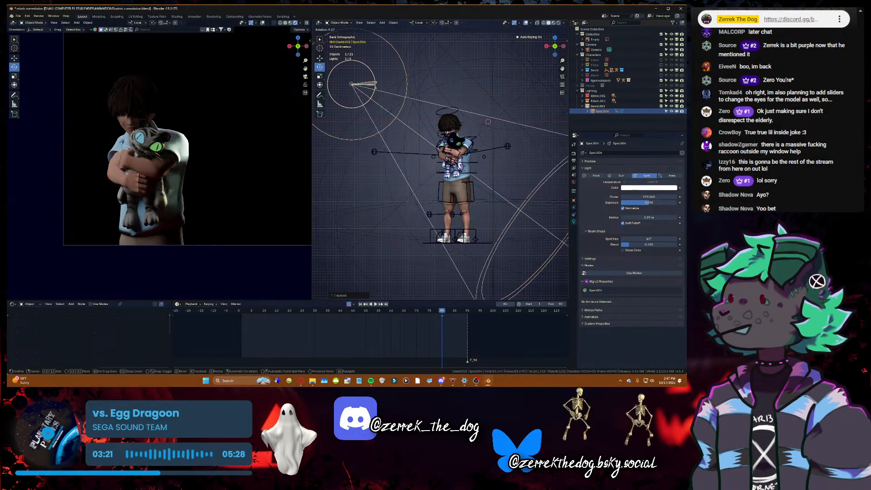
left_click(483, 90)
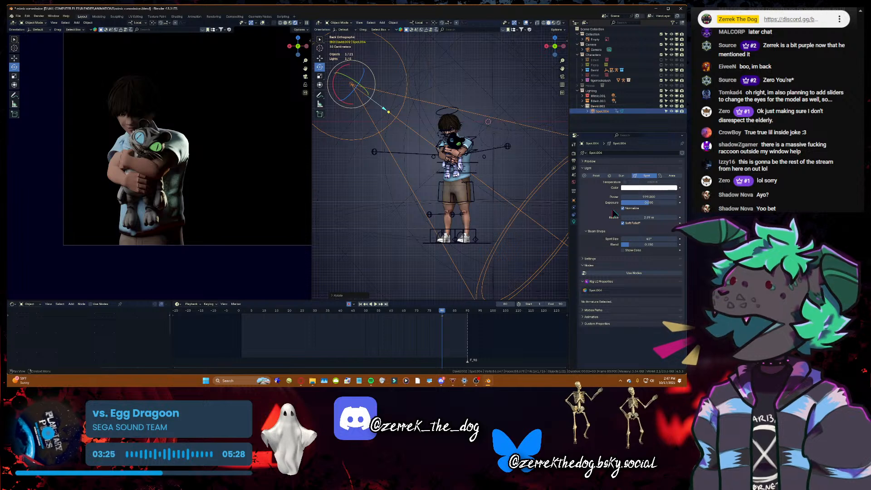
left_click_drag(646, 218, 624, 218)
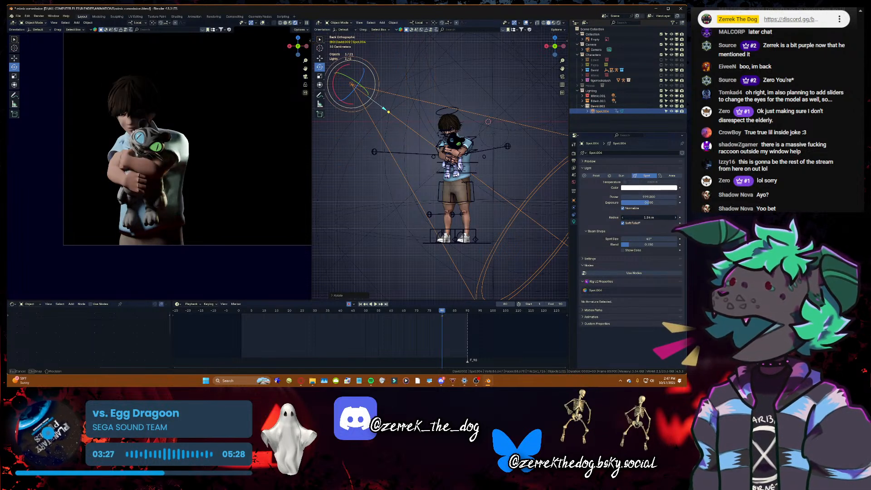
scroll(243, 170, "up", 4)
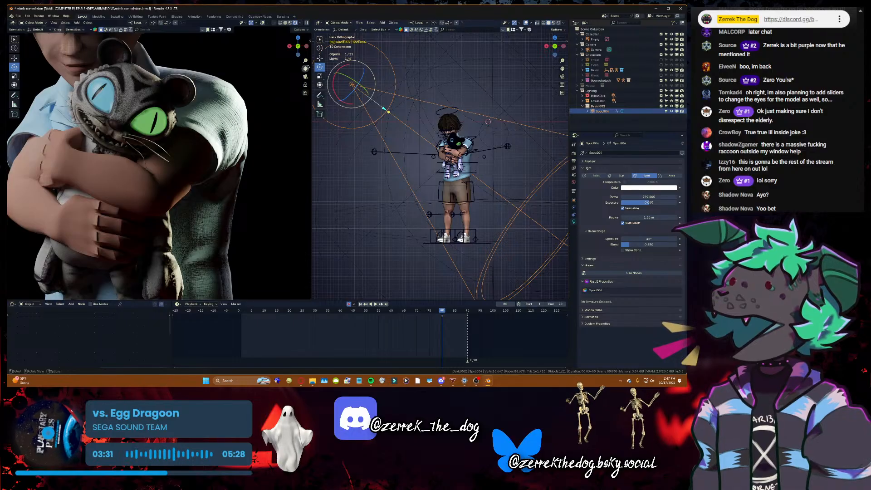
- Return the timeline to the first frame and save the file
left_click_drag(307, 68, 267, 82)
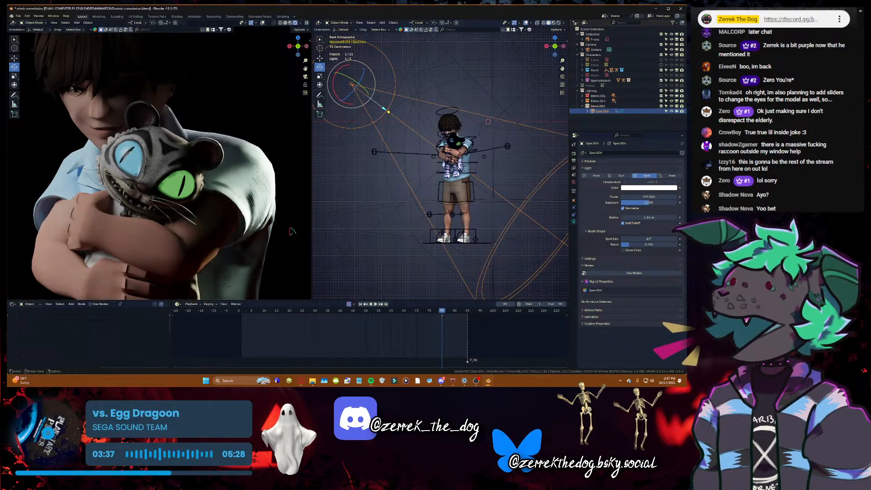
left_click(361, 305)
key("ctrl+s")
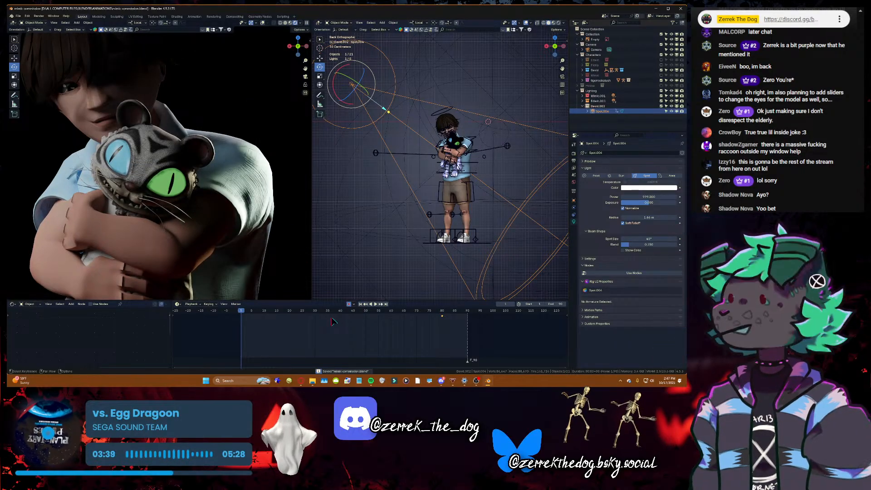
- Examine the hugging pose and the held creature up close from the front
key("shift+grave")
key("w")
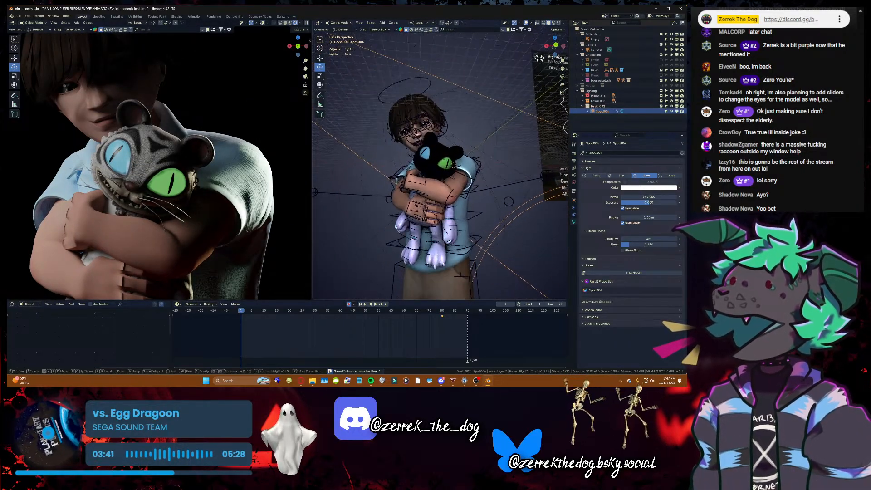
key("s")
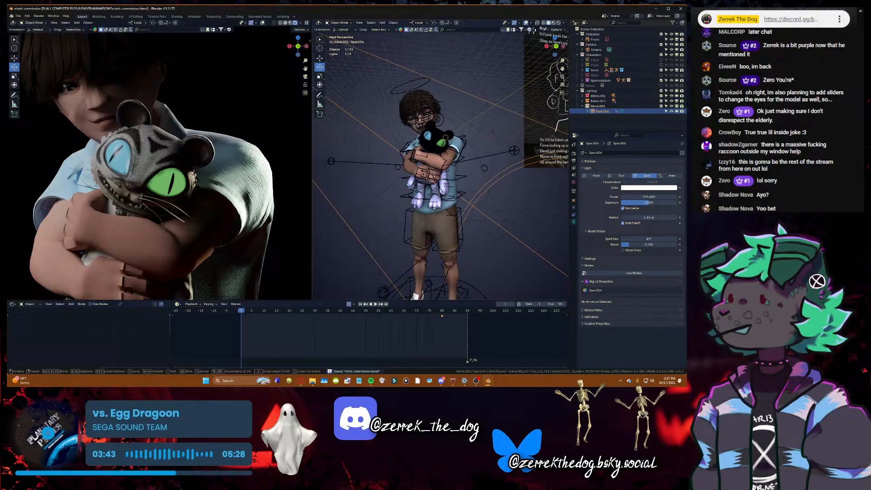
key("w")
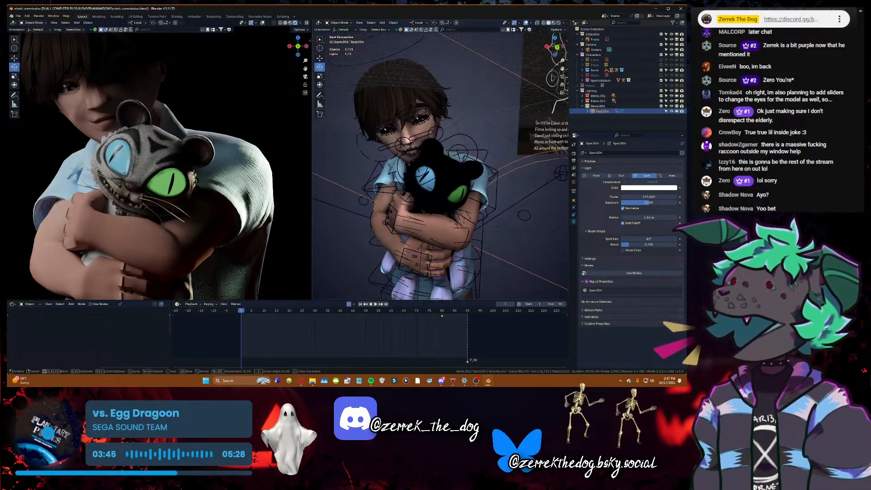
left_click(414, 198)
left_click(433, 184)
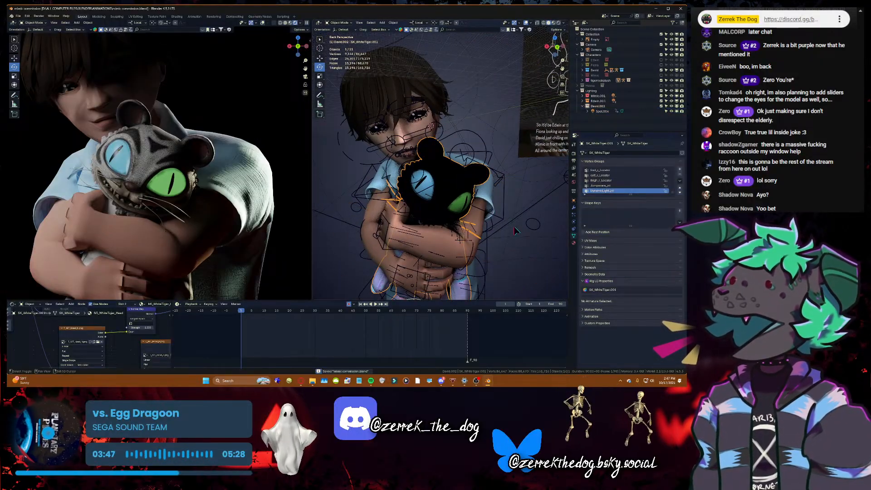
key("shift+grave")
key("s")
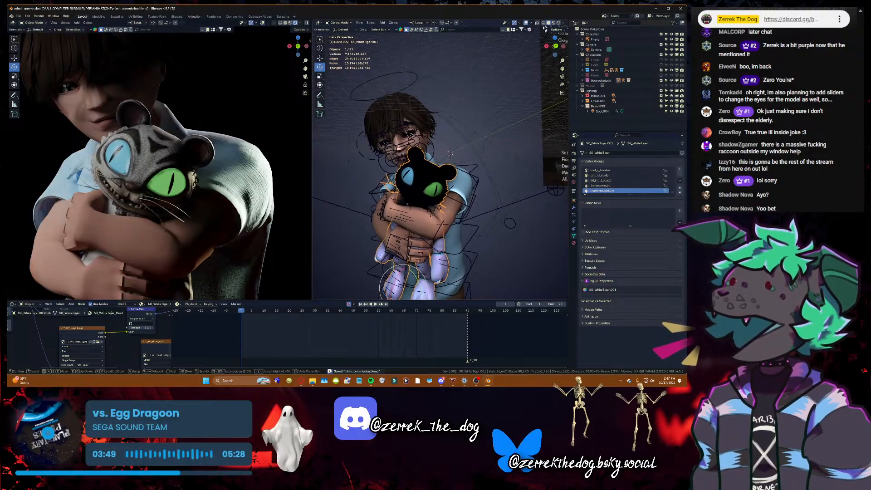
left_click(440, 166)
- Play back the hugging animation, stop it near frame 80 and check the pose from a slight angle
key("space")
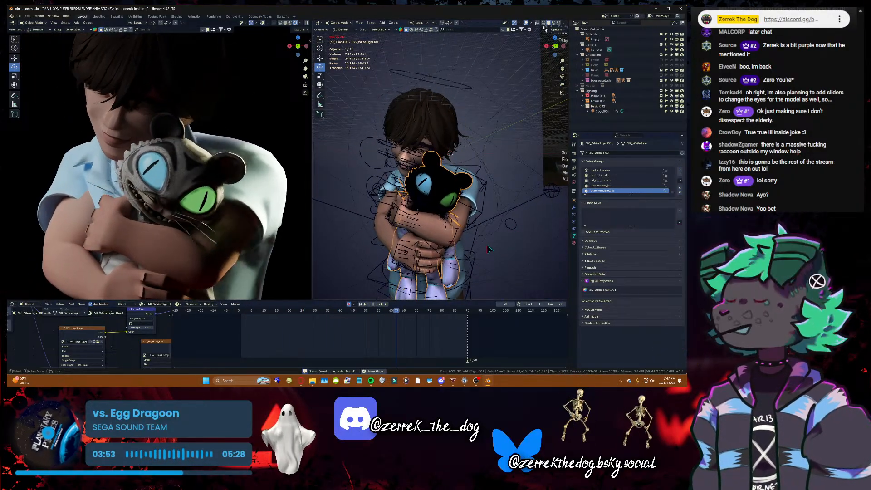
key("space")
key("shift+grave")
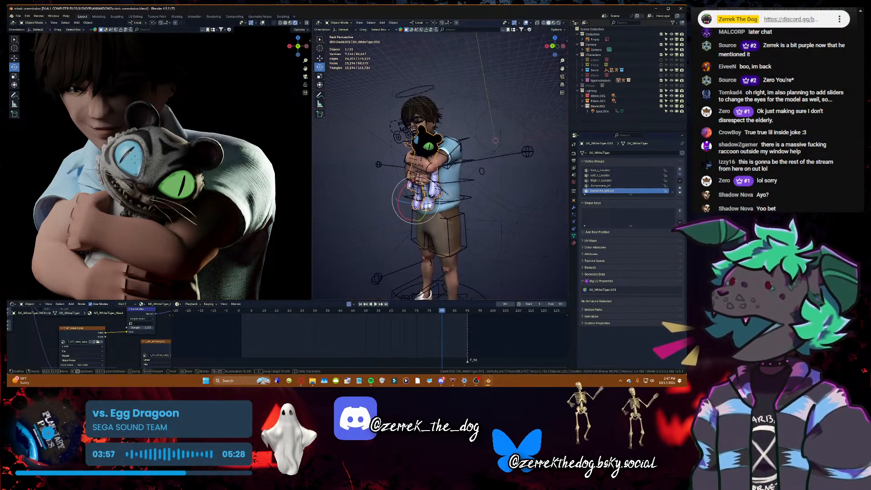
key("w")
left_click(506, 212)
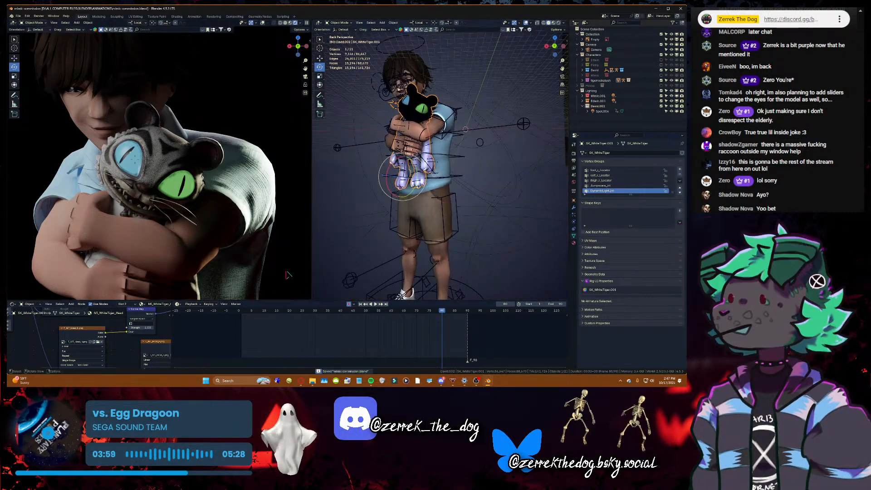
- Scrub through the animation with more of the character in the rendered view, stop near frame 85 and save the file
scroll(271, 156, "down", 3)
left_click_drag(305, 69, 317, 34)
scroll(301, 72, "up", 1)
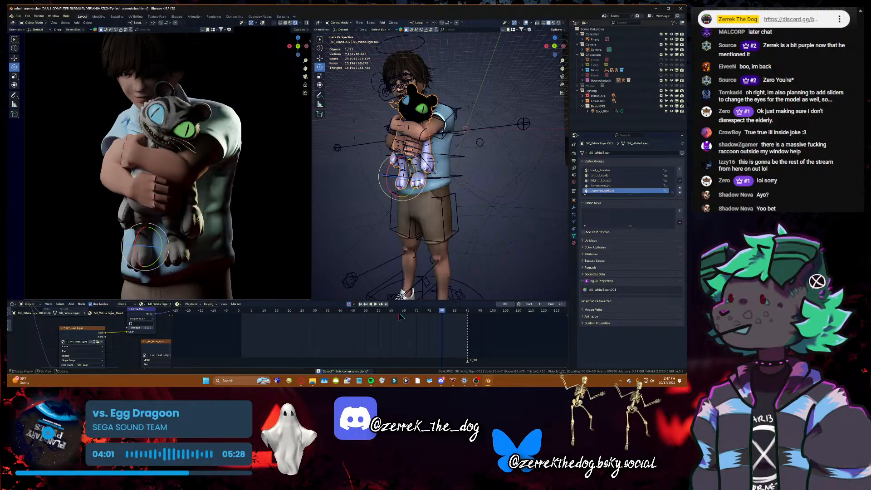
left_click_drag(248, 311, 455, 315)
key("ctrl+s")
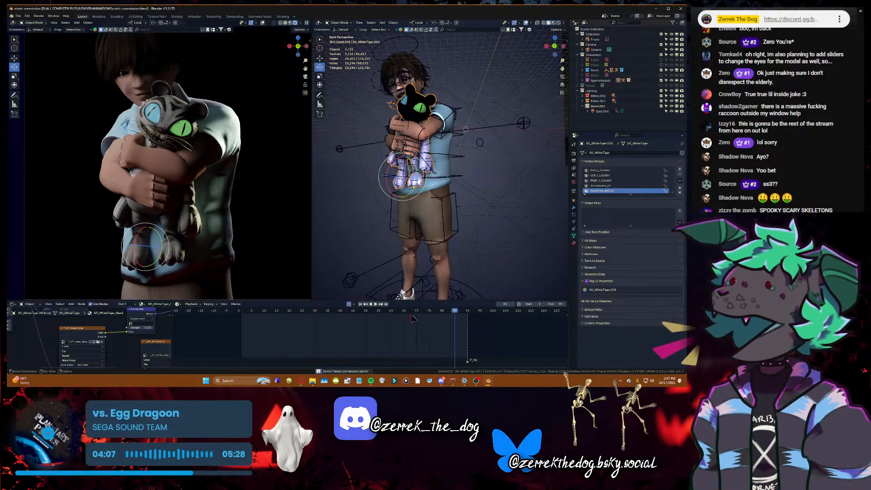
- Put the creature's armature in Pose Mode and rotate the tail's root bone so the tail hangs downward
key("shift+grave")
key("w")
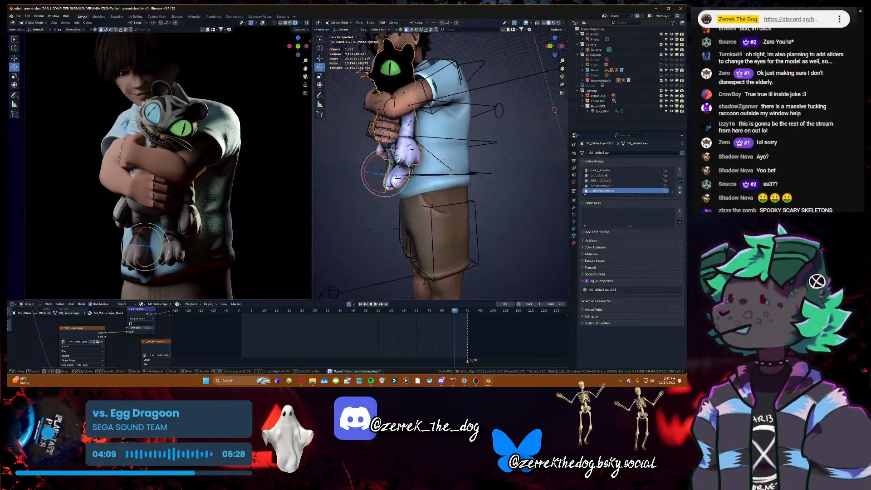
left_click(428, 162)
left_click(429, 162)
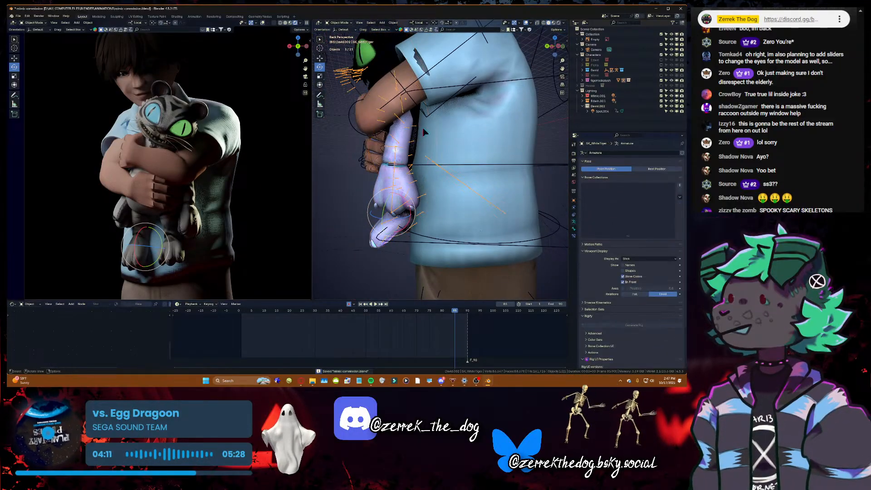
key("ctrl+Tab")
left_click(420, 172)
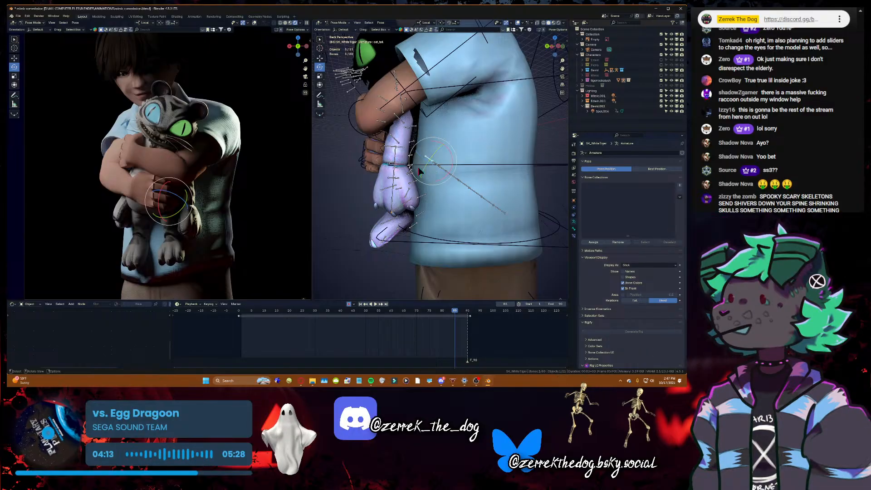
left_click_drag(447, 146, 411, 165)
- Move the tail's root bone sideways so the tail hangs beside the creature's leg
left_click_drag(550, 56, 402, 49)
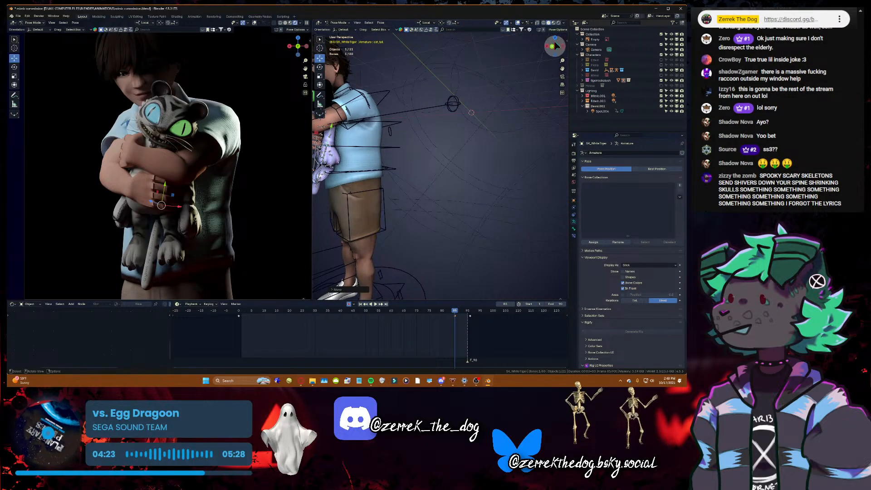
left_click_drag(558, 46, 622, 48)
left_click_drag(563, 69, 472, 62)
scroll(558, 52, "up", 3)
left_click_drag(550, 48, 556, 50)
key("g")
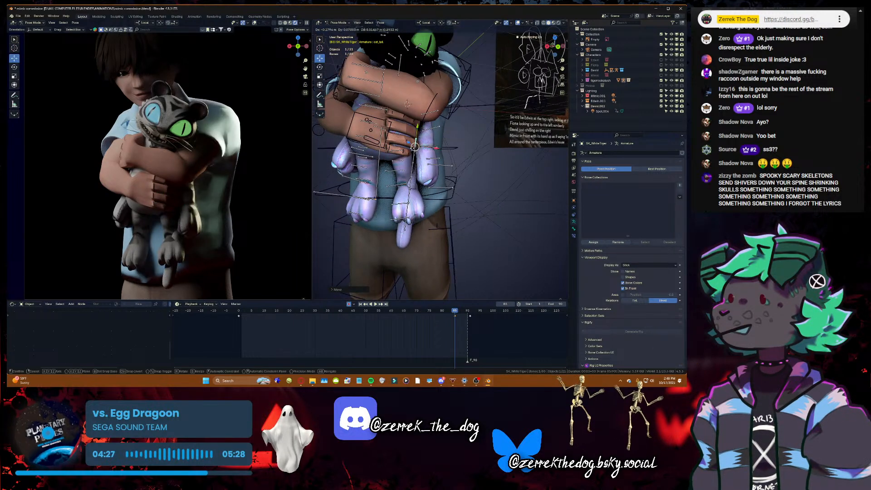
left_click_drag(413, 147, 424, 158)
- Rotate the tail's root bone and nudge it into place between the creature and the character's shirt
key("r")
right_click_drag(424, 159, 312, 45)
key("d")
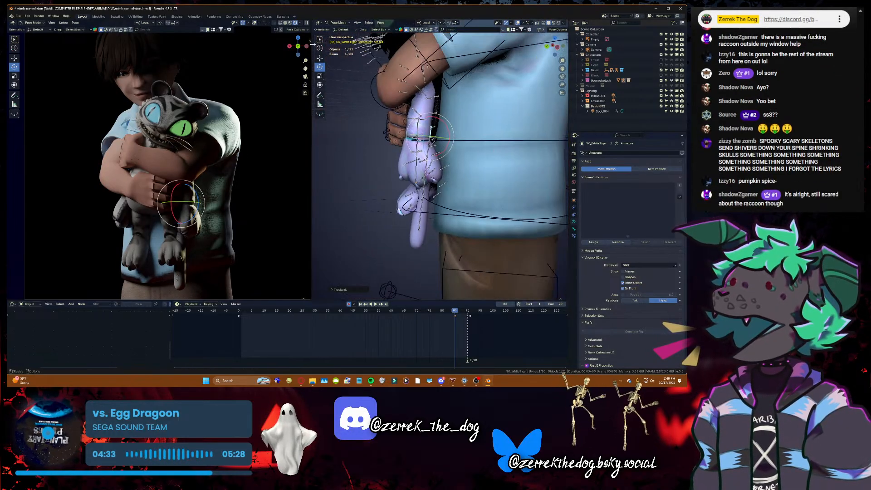
left_click(320, 58)
left_click_drag(411, 138, 415, 138)
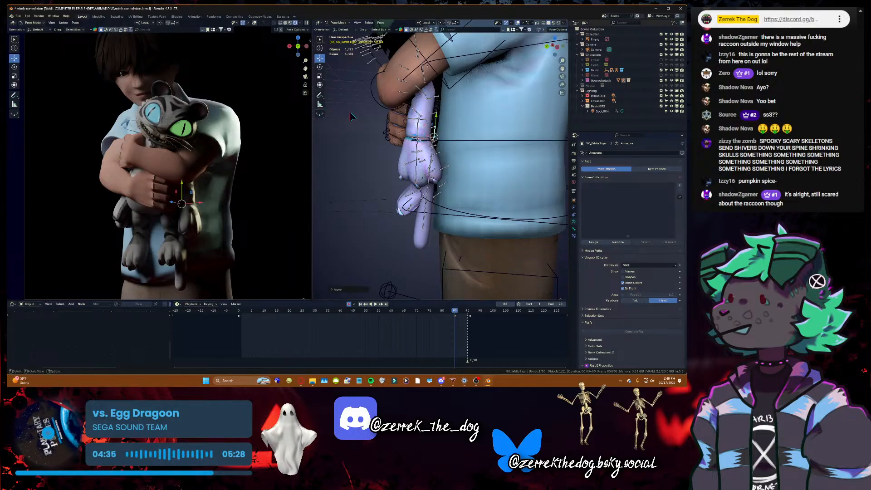
- Fine-tune the rotation of the tail's root bone from the front and save the file
key("w")
right_click_drag(409, 136, 462, 128)
key("a")
key("s")
left_click_drag(458, 124, 461, 132)
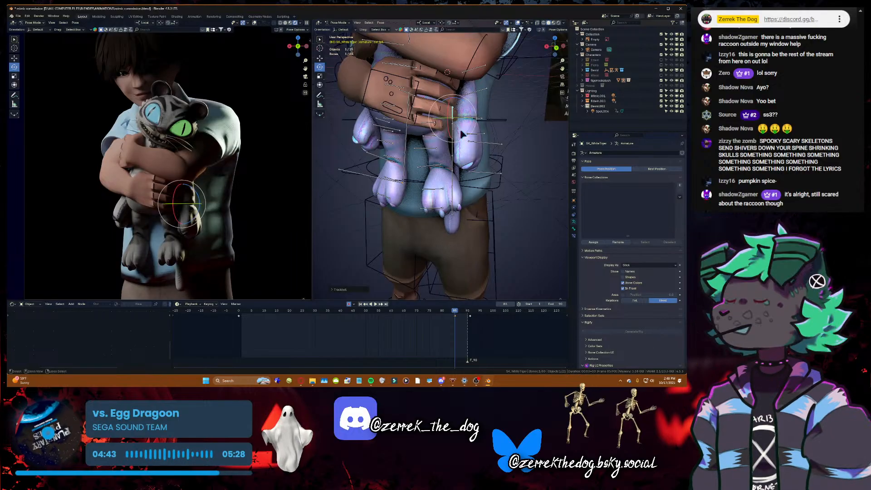
key("ctrl+s")
- Try to add a tracking constraint between the two bones at the end of the creature's tail
key("shift+grave")
key("w")
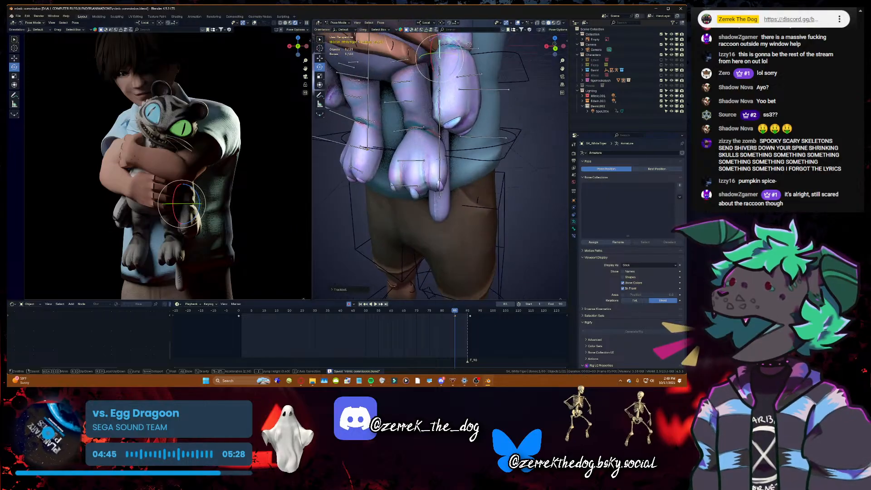
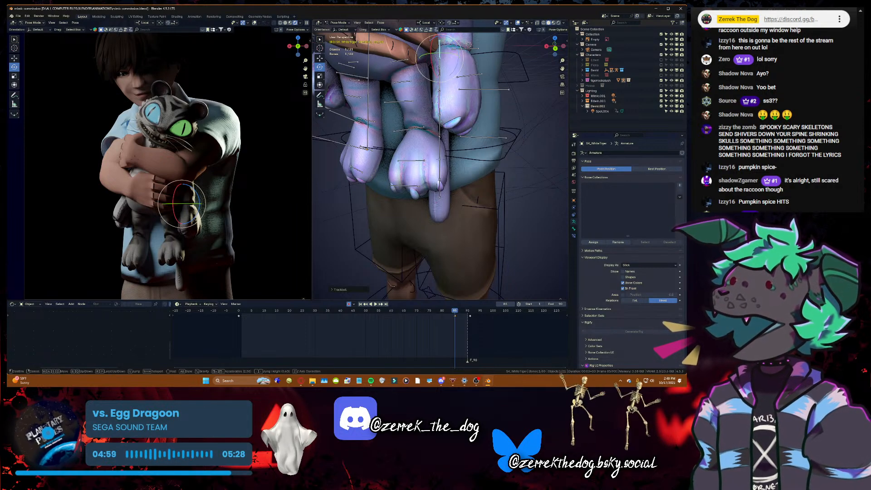
key("w")
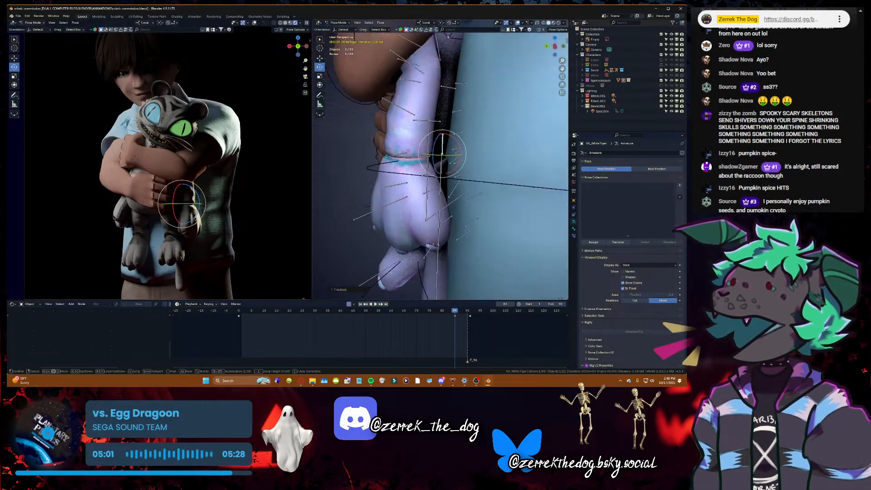
key("q")
key("s")
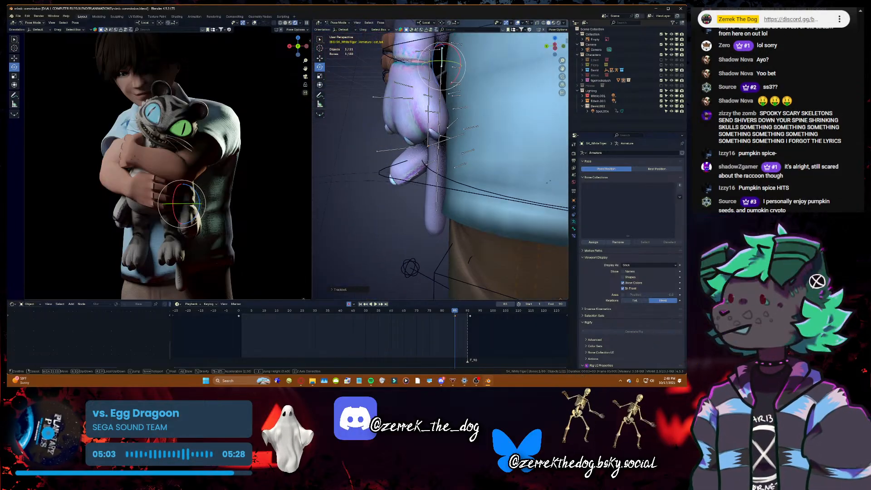
left_click(456, 203)
left_click(434, 204)
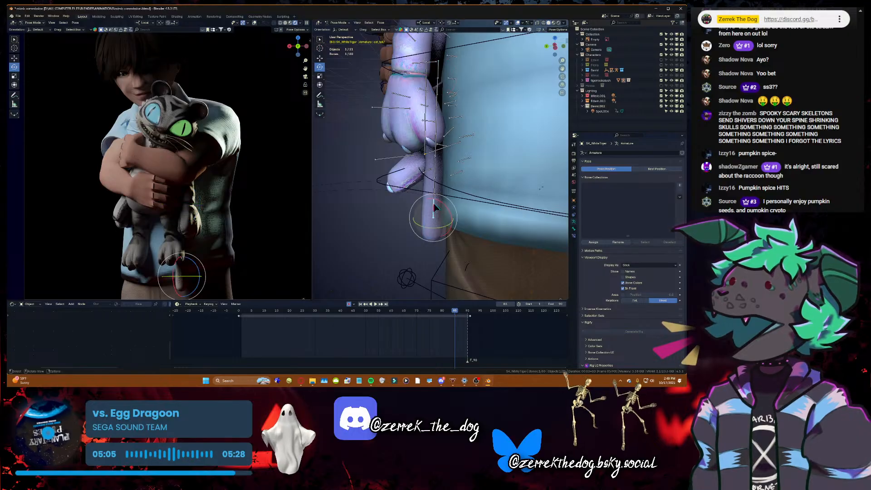
left_click(437, 190, "shift")
key("ctrl+shift+c")
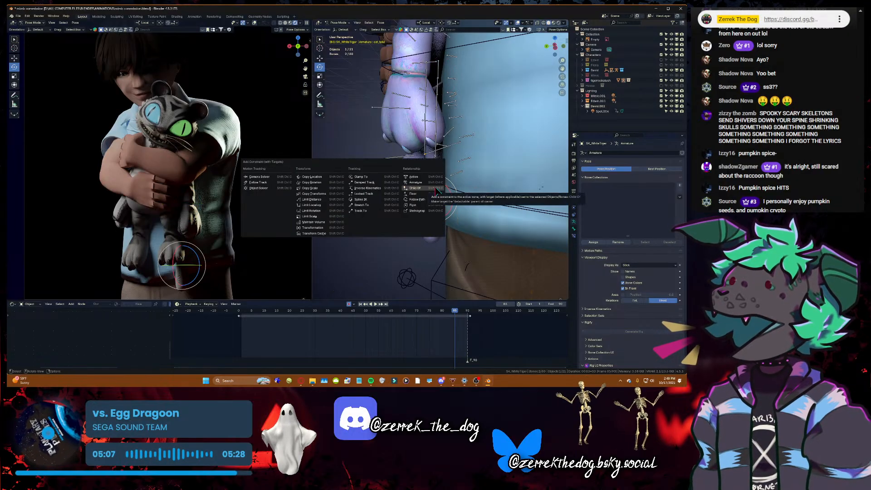
left_click(382, 188)
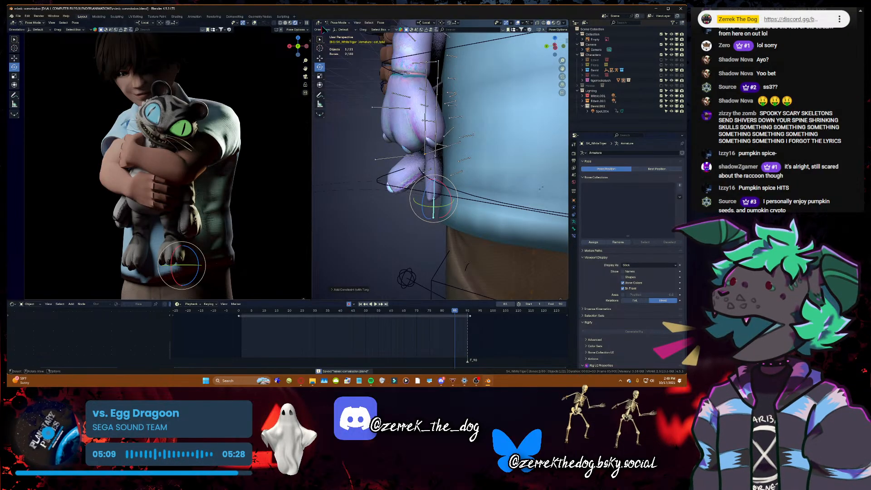
- Switch the camera view from rendered to non-rendered shading and select the root bone of the creature's tail
left_click(286, 23)
key("space")
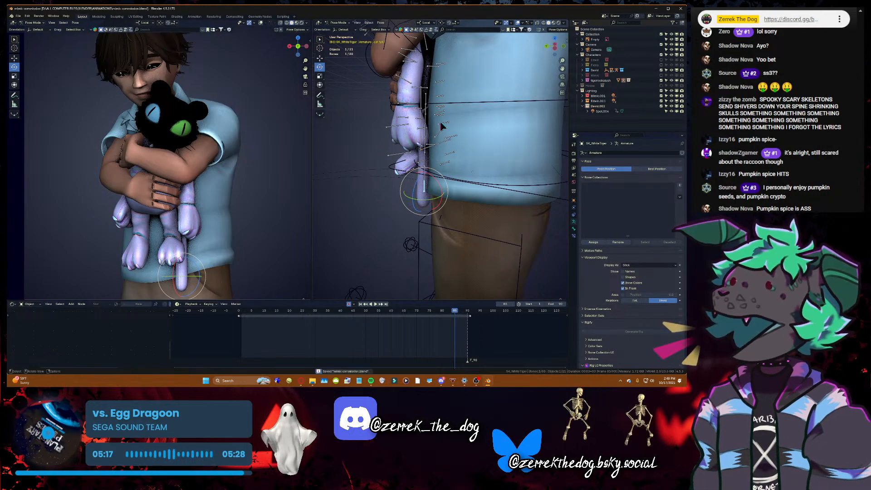
left_click(426, 97)
middle_click_drag(427, 97, 424, 136, "shift")
scroll(436, 182, "up", 4)
scroll(448, 204, "down", 2)
middle_click_drag(448, 204, 467, 177, "shift")
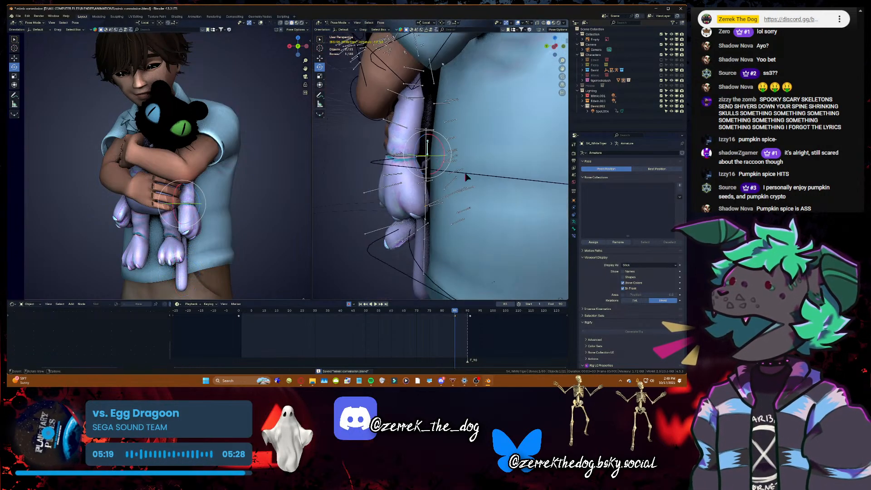
- Select the bone at the tip of the creature's tail and save the file
key("shift+grave")
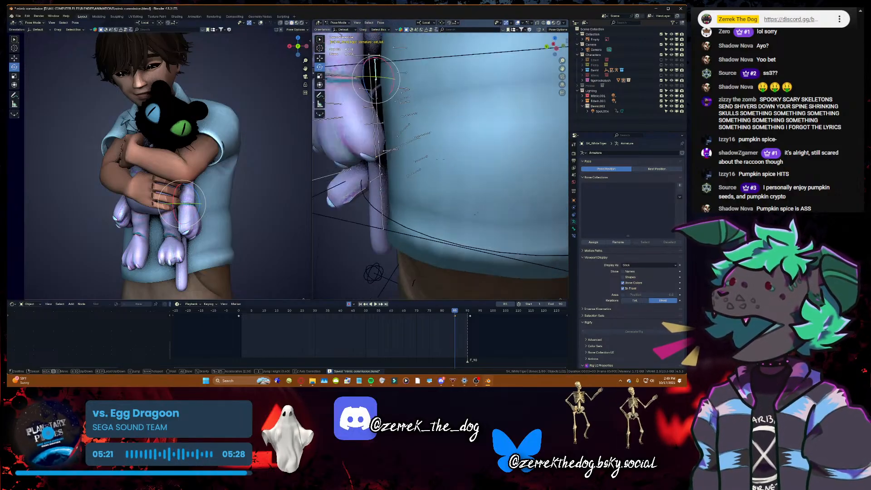
left_click(453, 183)
left_click(421, 233)
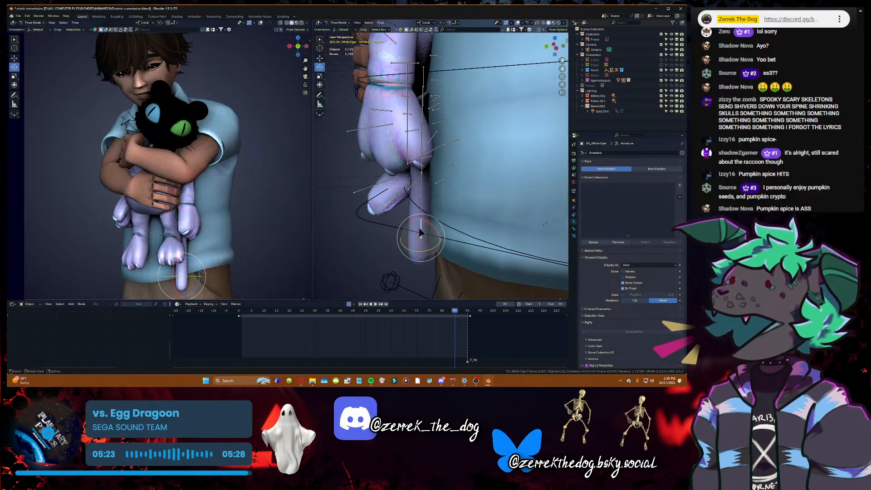
key("ctrl+s")
- Switch to the browser and search YouTube for "damped tracks blender"
left_click(300, 380)
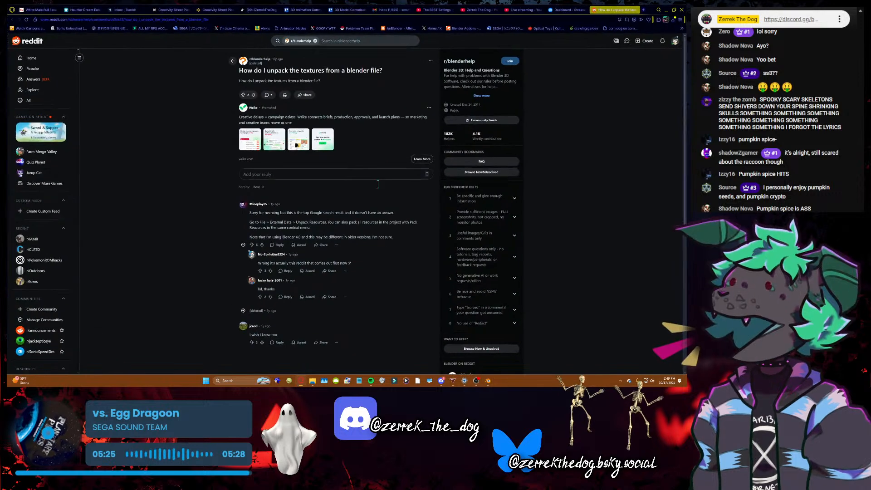
left_click(484, 10)
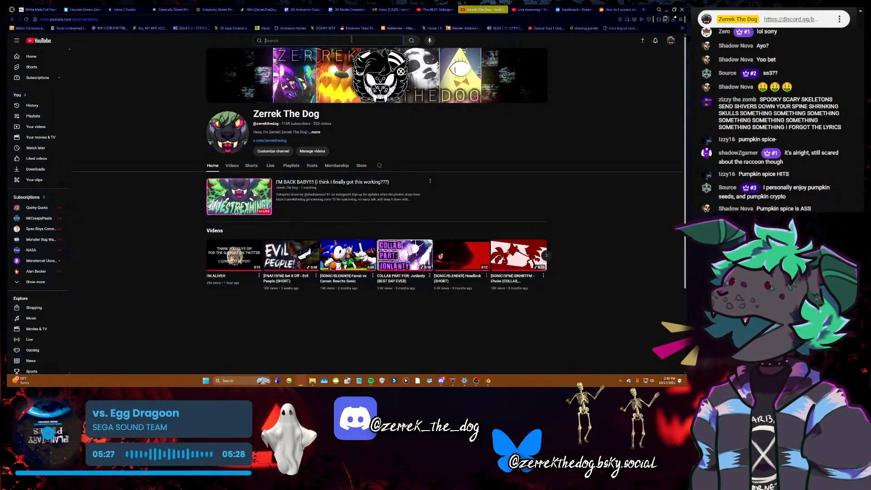
type("damp")
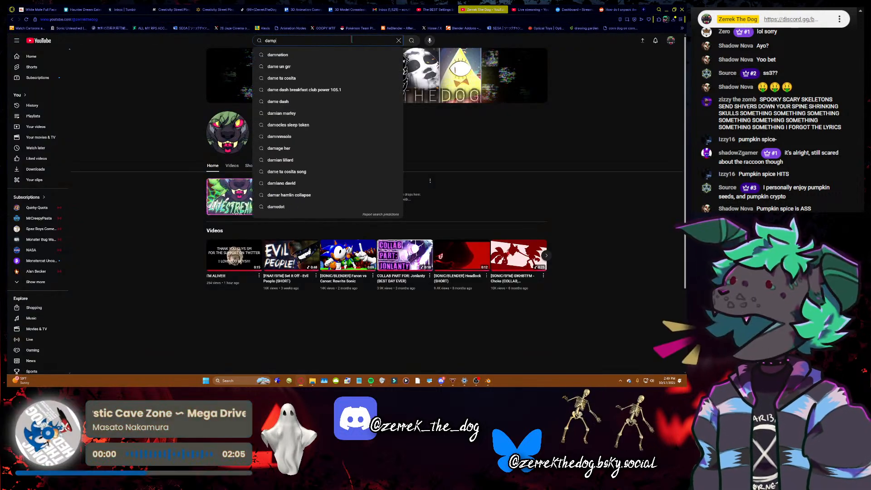
type("ed trac")
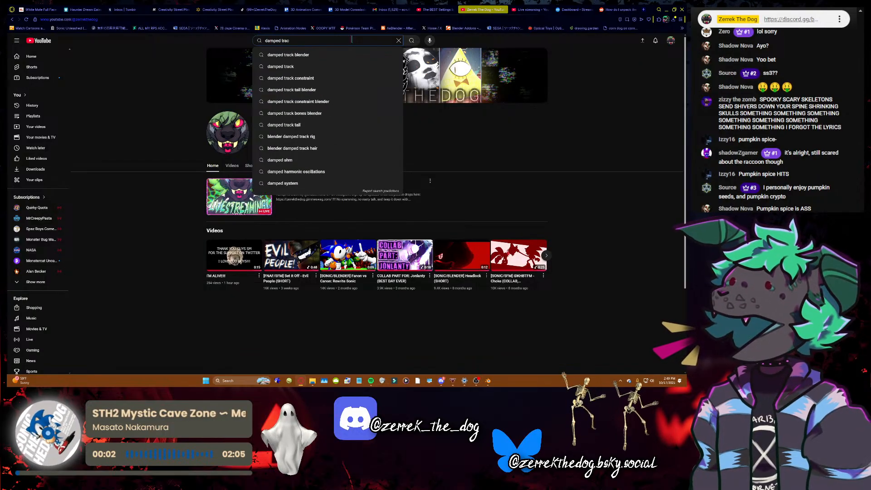
type("ks blender")
key("Return")
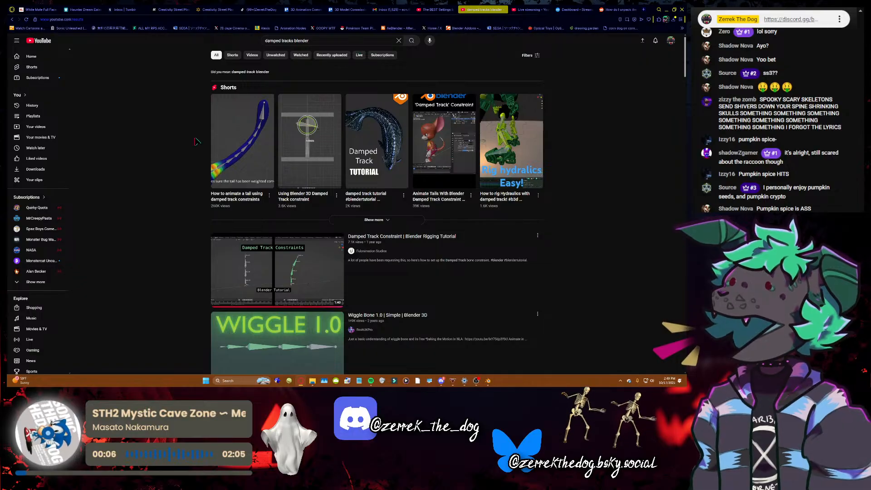
- Open the short on animating a tail using damped track constraints and review how the bones are selected and constrained
mouse_move(235, 149)
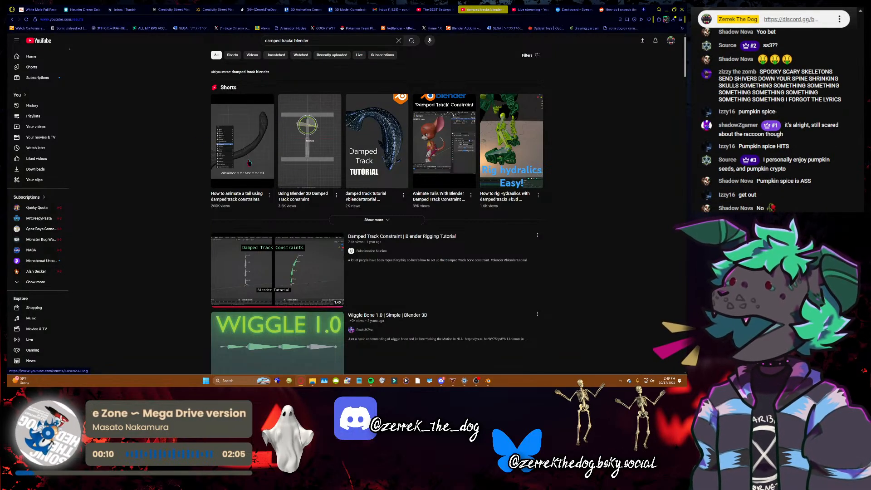
left_click(249, 162)
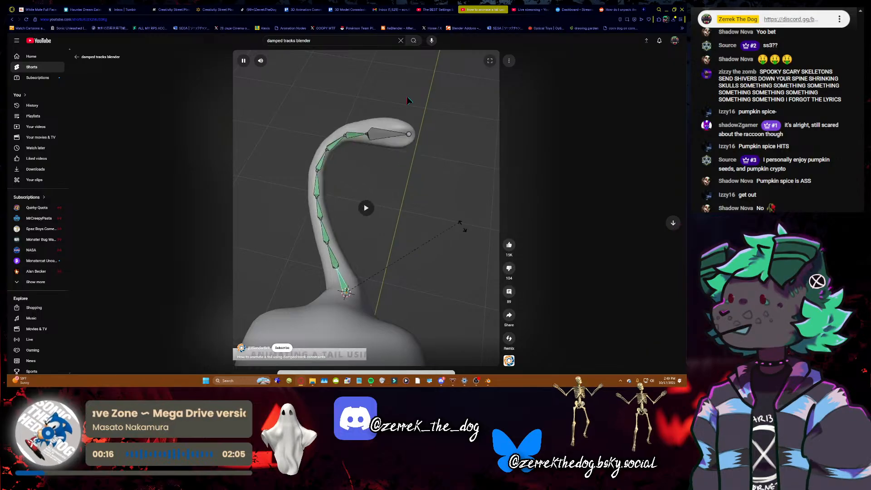
scroll(383, 202, "down", 1)
scroll(389, 146, "up", 1)
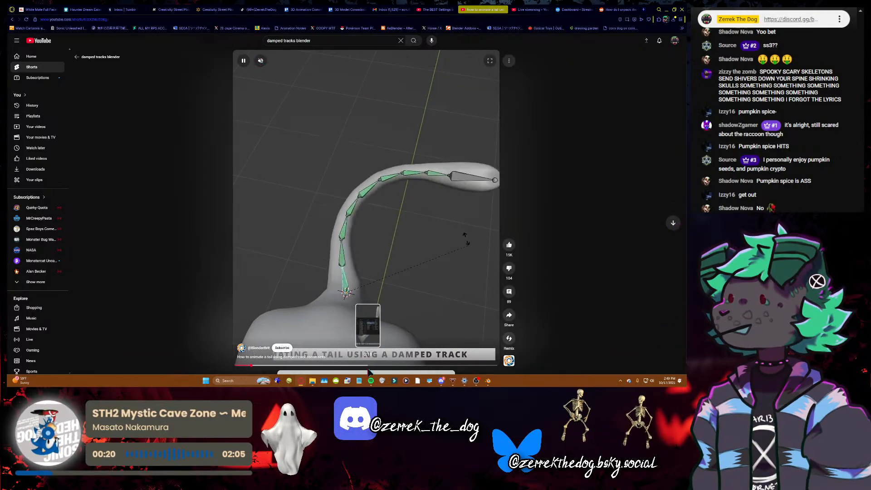
left_click(367, 366)
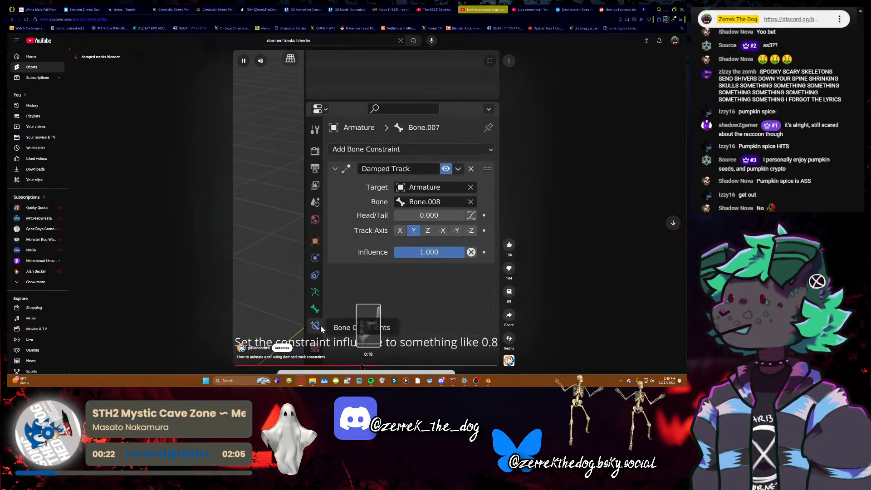
left_click(342, 366)
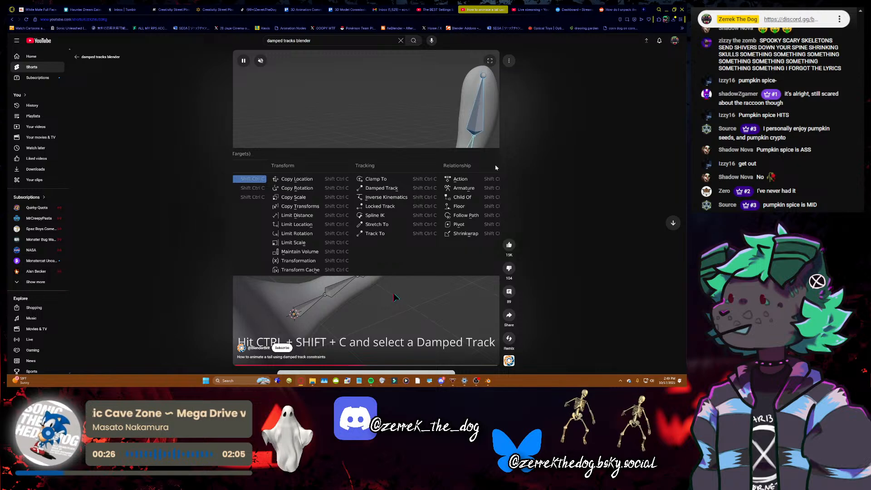
left_click(364, 366)
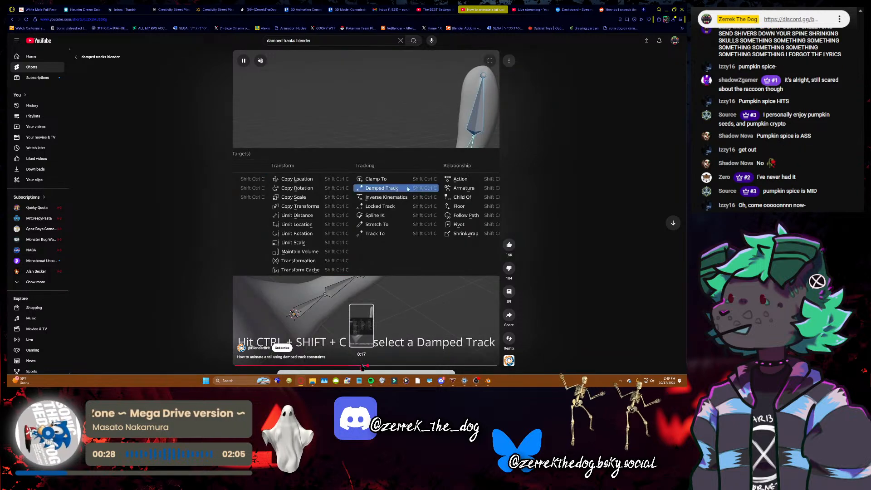
left_click(353, 366)
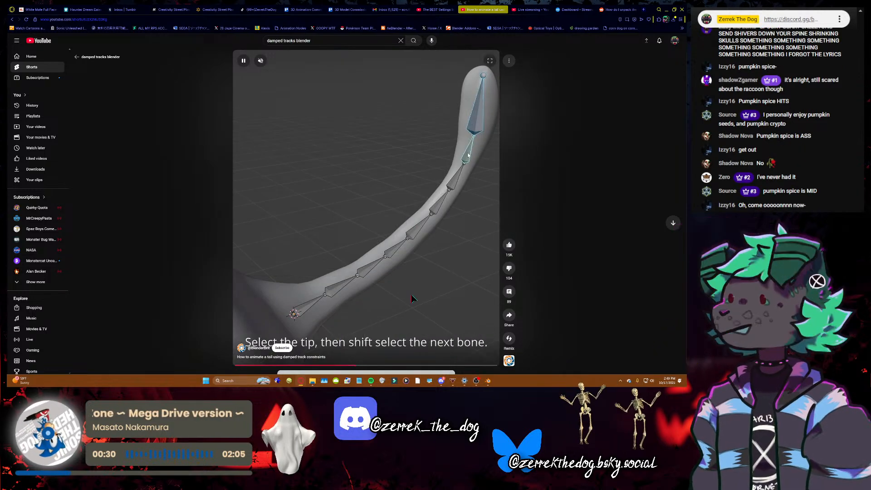
- Switch to Blender and try a Damped Track constraint on the second-to-last tail bone, with the tip bone as target
key("alt+Tab")
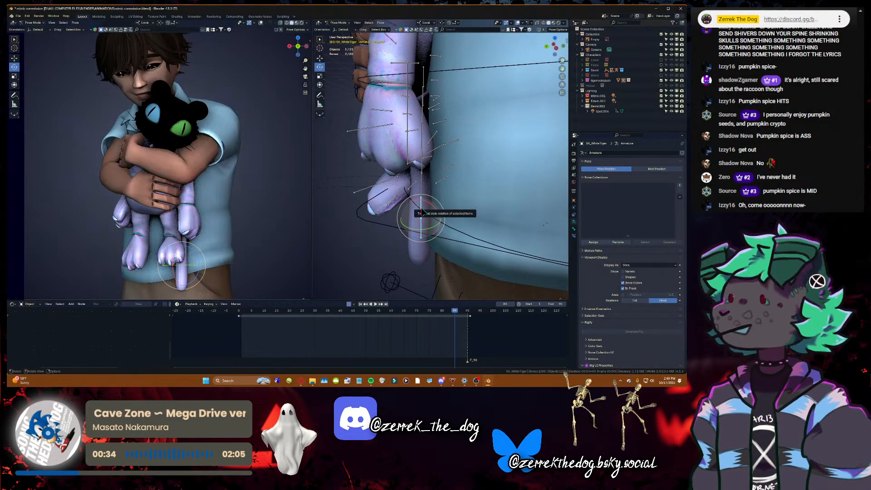
key("ctrl+shift+c")
left_click(429, 210)
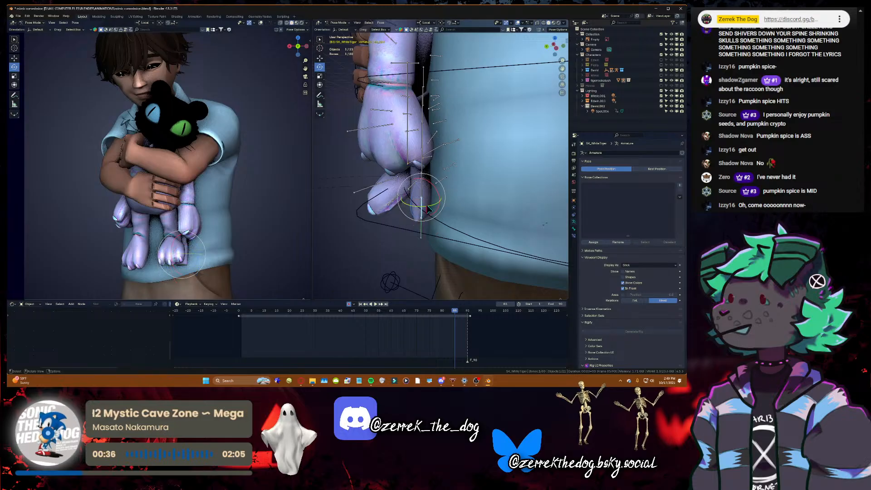
left_click(575, 236)
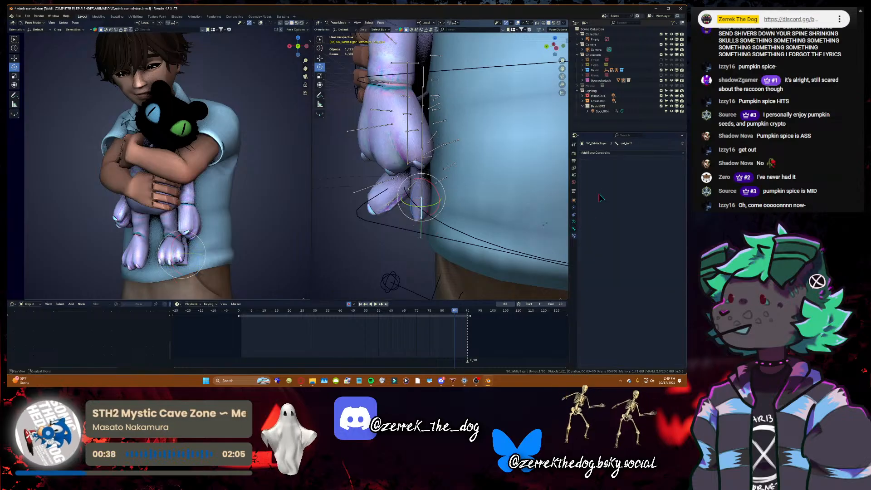
left_click(420, 223)
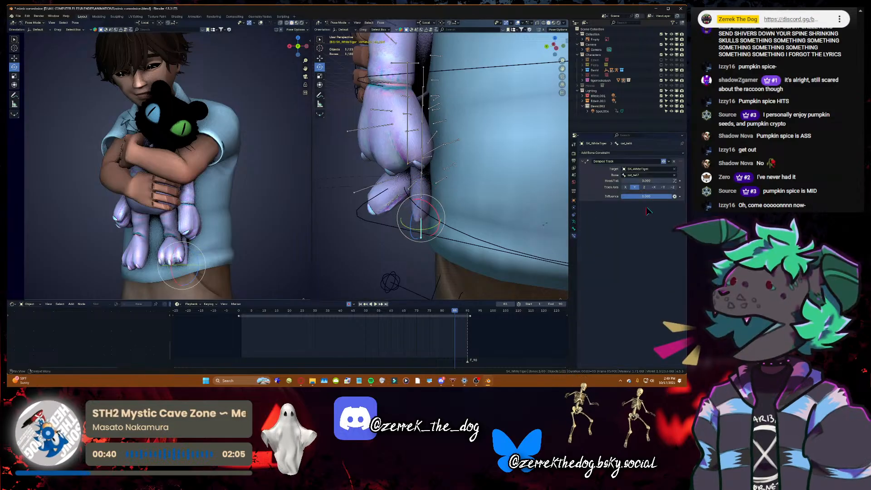
- Try the Z and Y track axes on the Damped Track constraint with Head/Tail at 1.000 and reduced influence, and delete the constraint
left_click(640, 189)
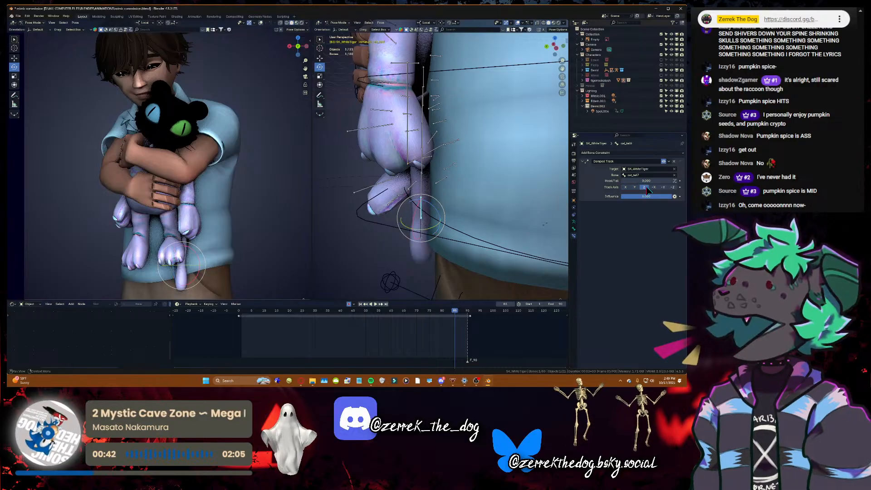
left_click(635, 188)
left_click_drag(659, 197, 671, 181)
left_click(644, 187)
left_click(636, 187)
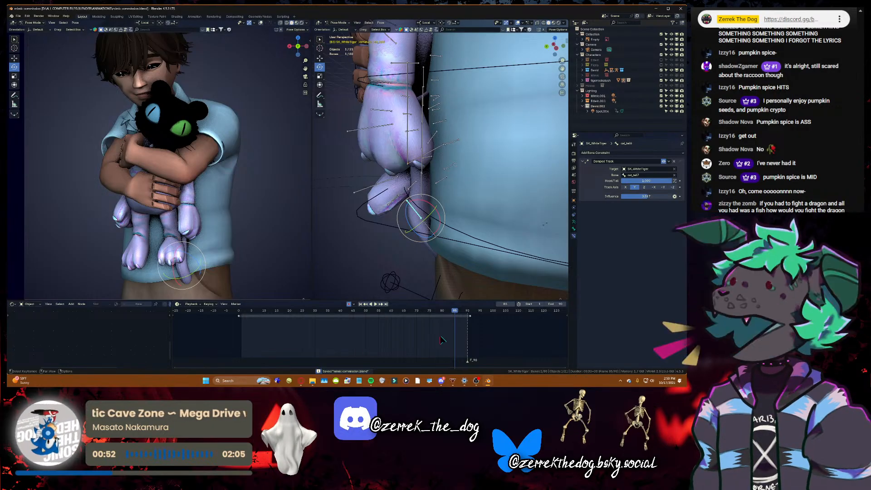
left_click_drag(389, 311, 455, 299)
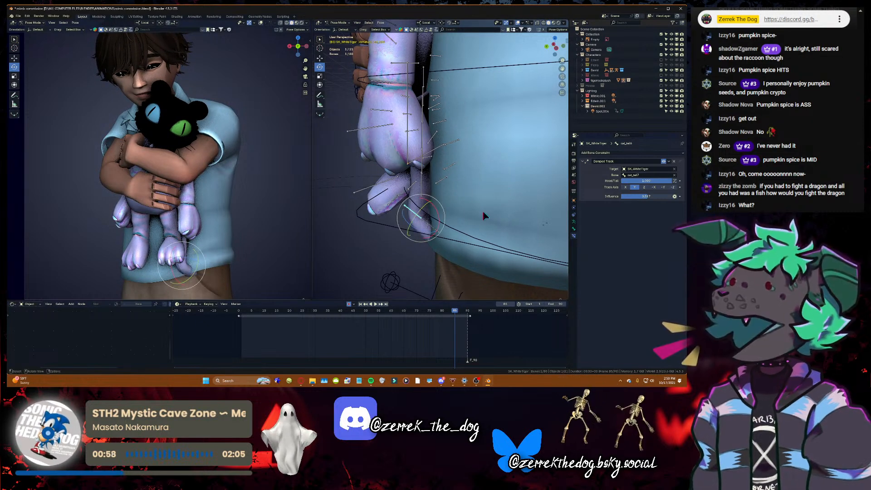
left_click(424, 226)
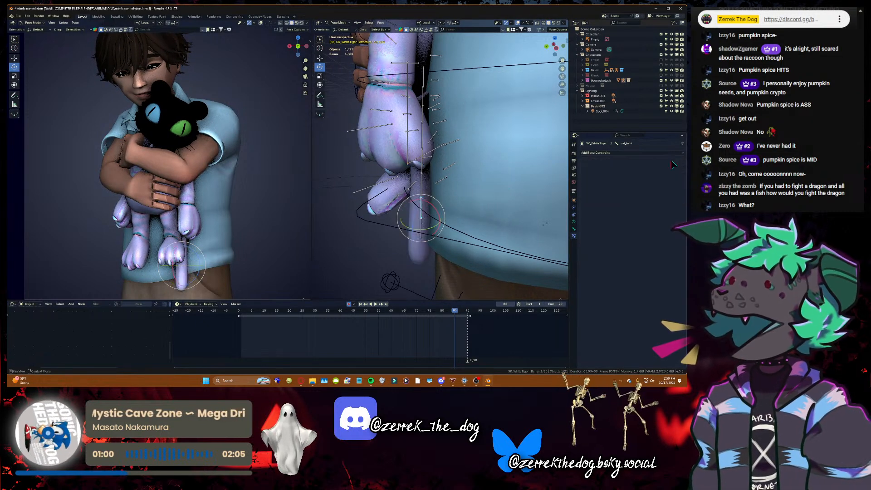
- Try freely rotating the creature's tail bones one by one, working from the end of the tail up the chain
key("r")
key("r")
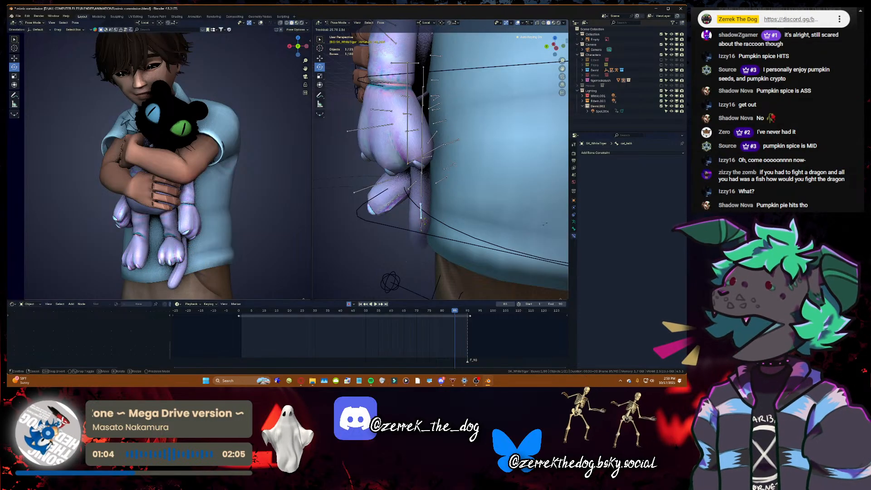
left_click(425, 199)
key("r")
key("r")
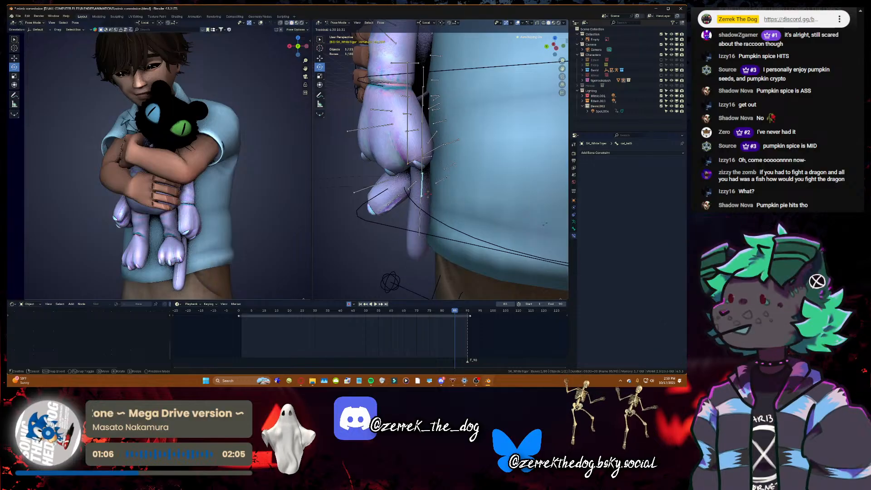
left_click(427, 173)
key("ctrl+z")
left_click(425, 172)
key("r")
key("r")
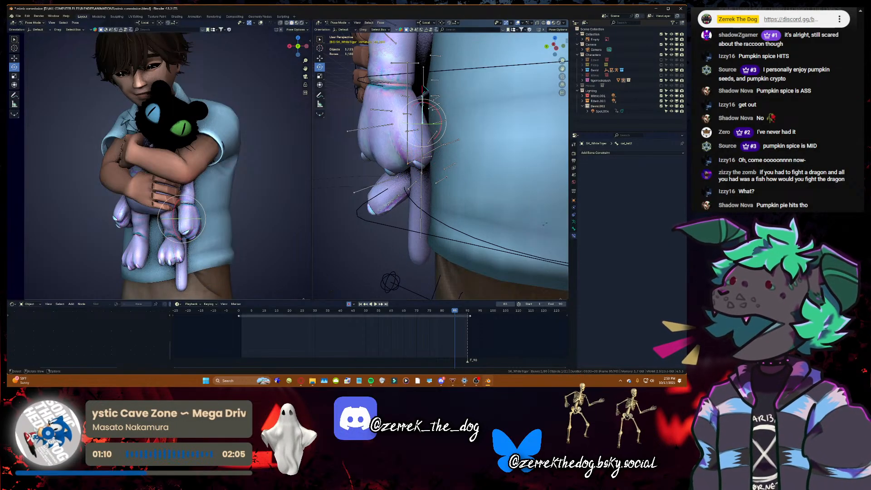
- Move the root bone of the creature's tail into the character's torso to hide the tail, and save the file
left_click(351, 91)
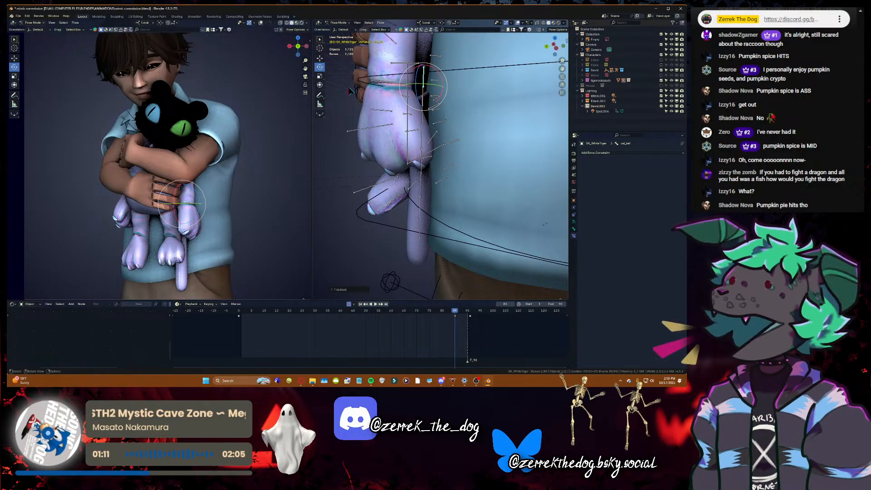
left_click(320, 58)
key("g")
left_click_drag(478, 65, 478, 65)
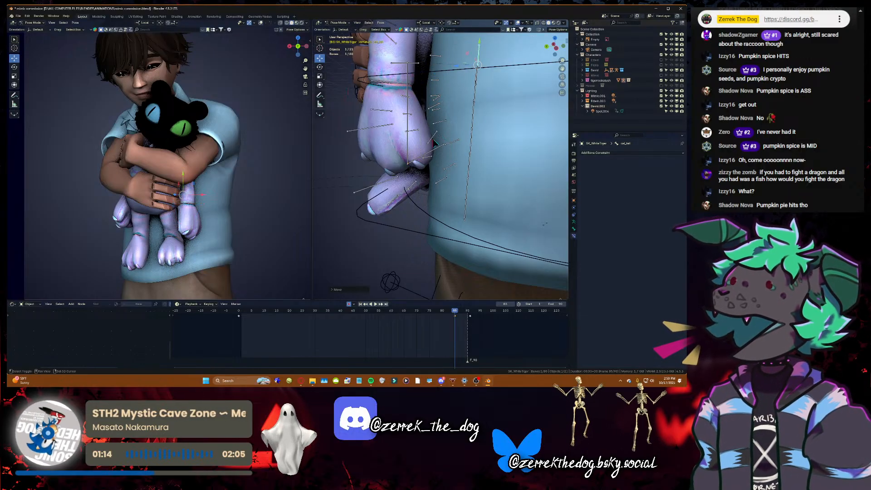
key("a")
right_click_drag(478, 65, 531, 70)
key("s")
key("s")
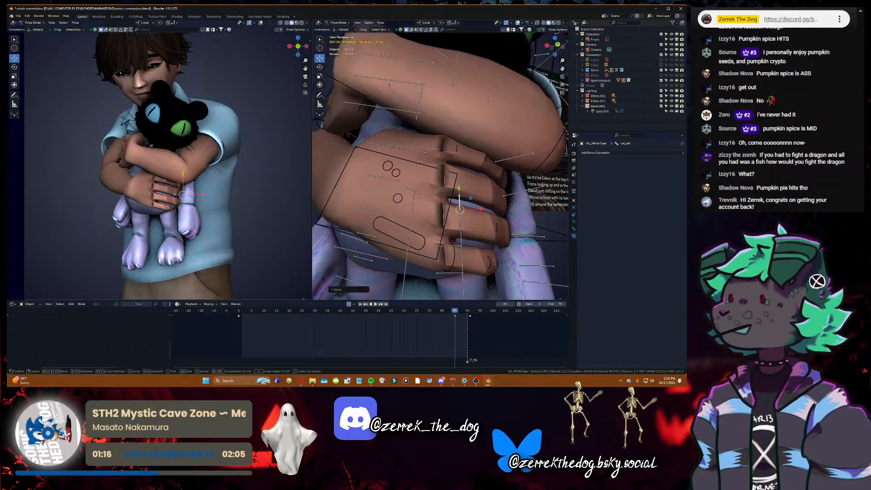
left_click(436, 199)
key("ctrl+s")
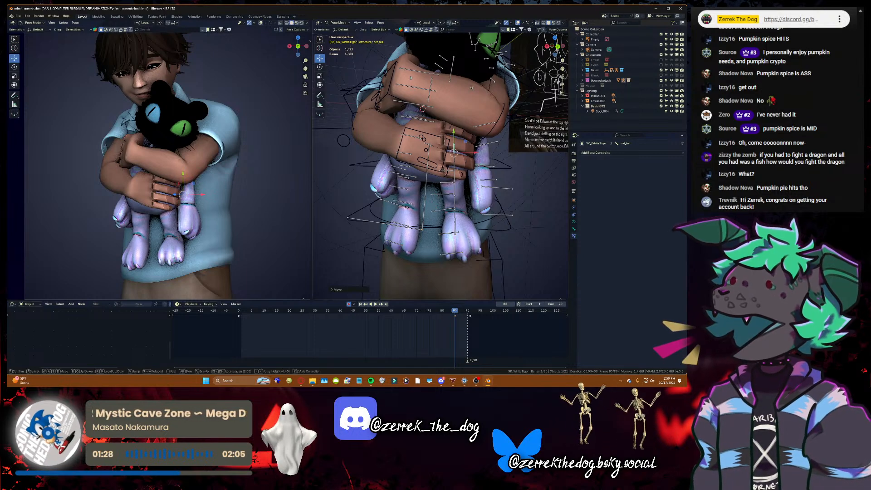
key("shift+grave")
key("s")
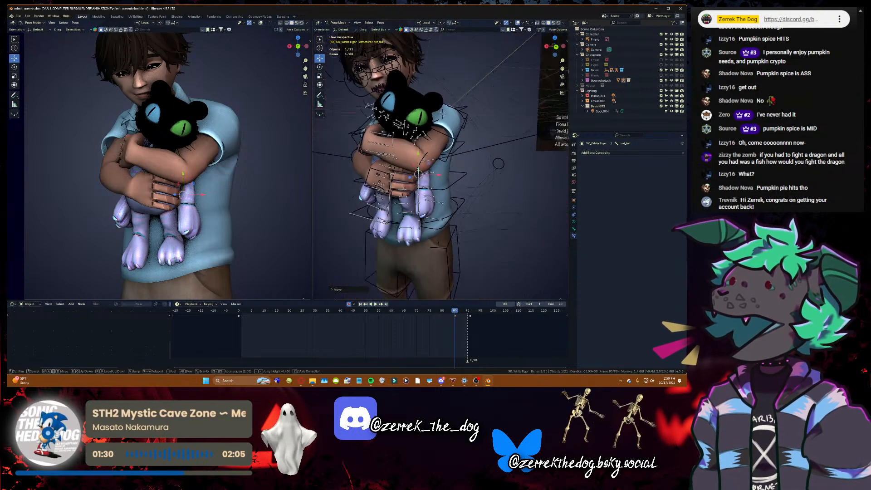
- Switch to Discord, open the unread direct message and reply "ty! :>"
left_click(442, 381)
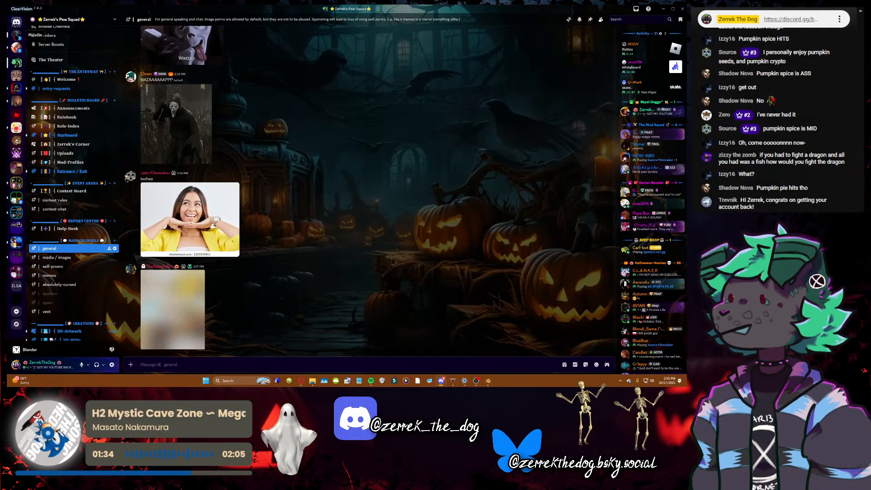
left_click(17, 35)
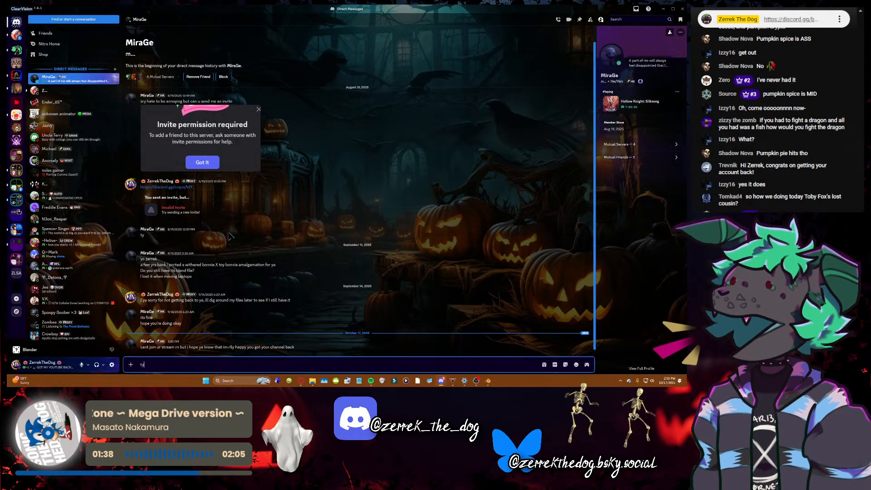
type("ty! :>")
key("Return")
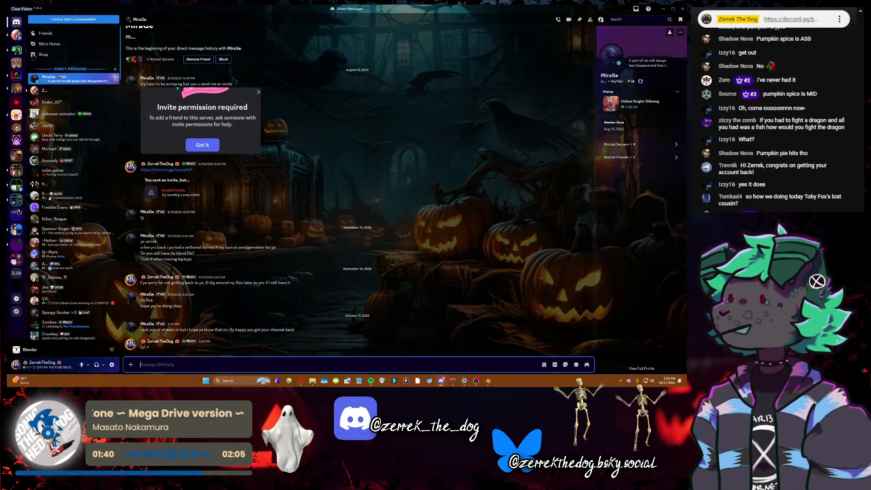
- Go to the server's entry-requests channel and give the newest applicant the Verified role
left_click(16, 51)
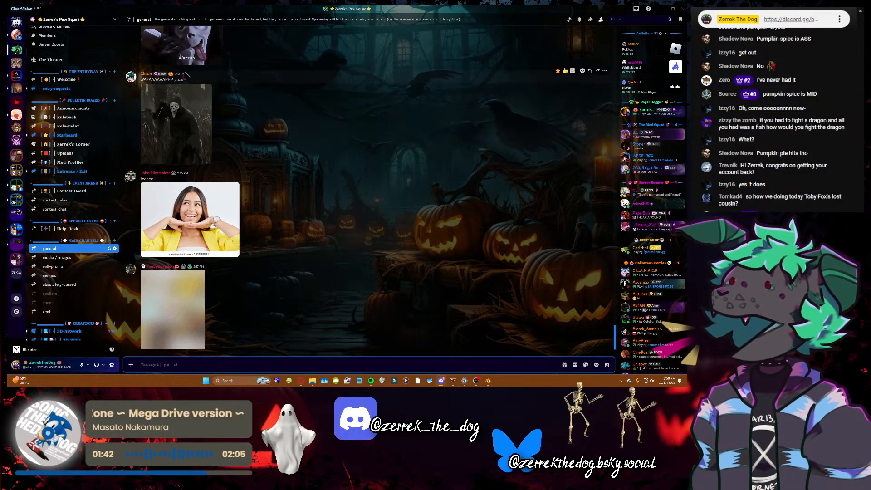
left_click(54, 90)
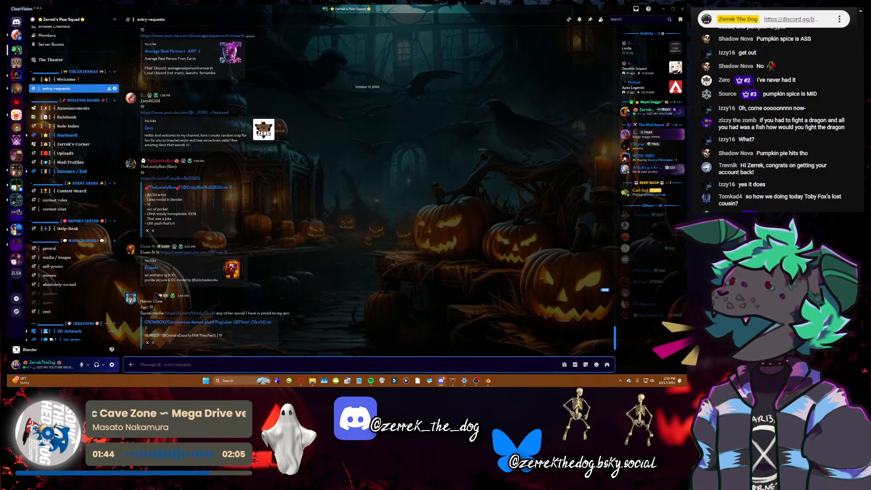
right_click(154, 297)
mouse_move(163, 350)
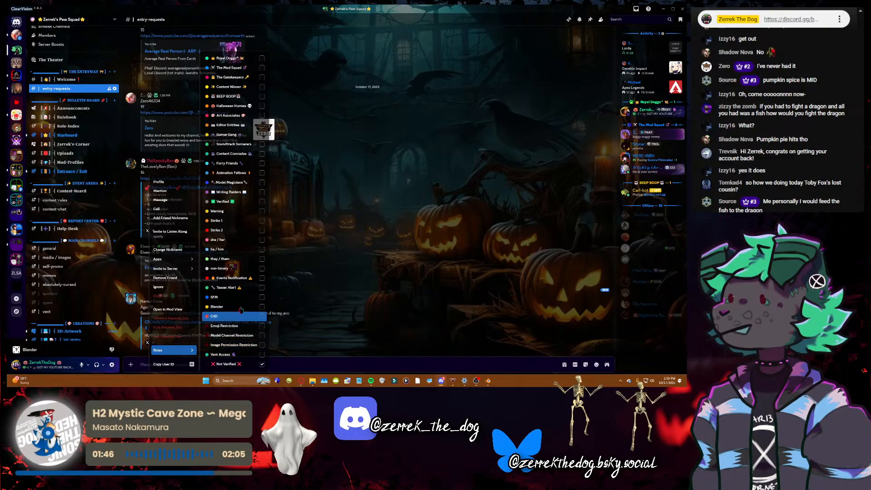
left_click(234, 201)
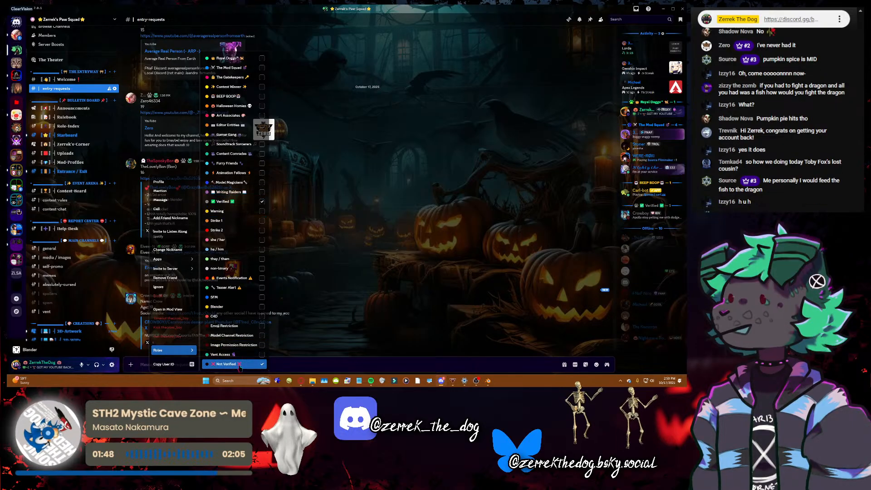
- Switch back to Blender, save the file and return the animation to its first frame
left_click(426, 195)
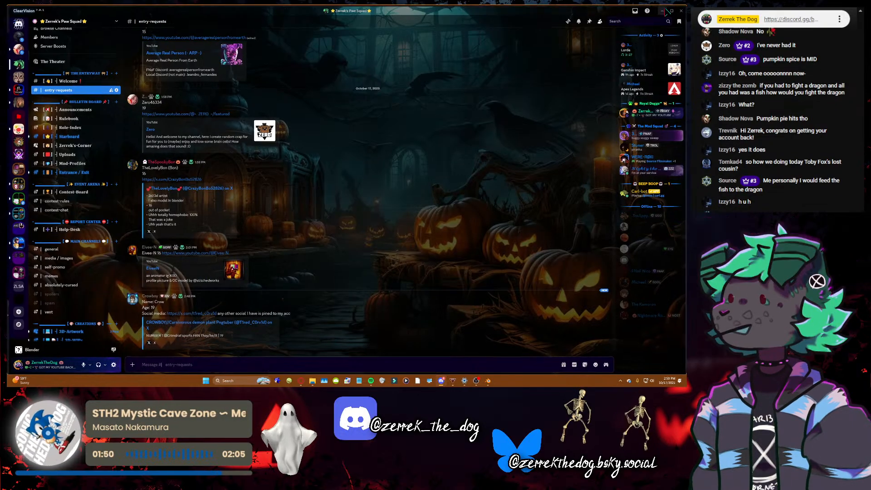
key("alt+Tab")
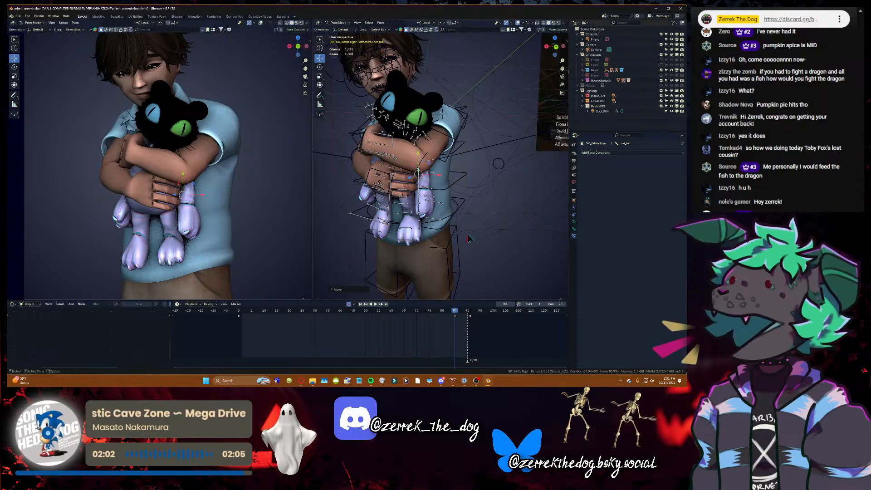
key("shift+grave")
key("w")
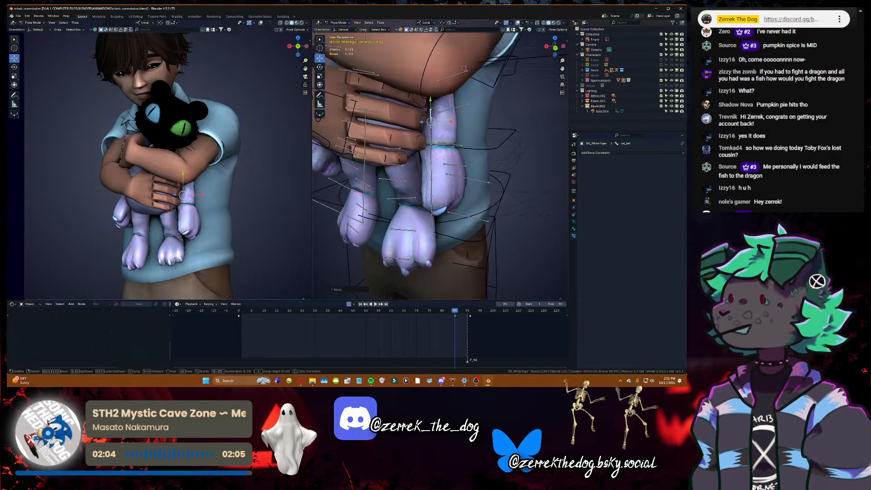
key("s")
left_click(387, 318)
key("ctrl+s")
key("shift+Left")
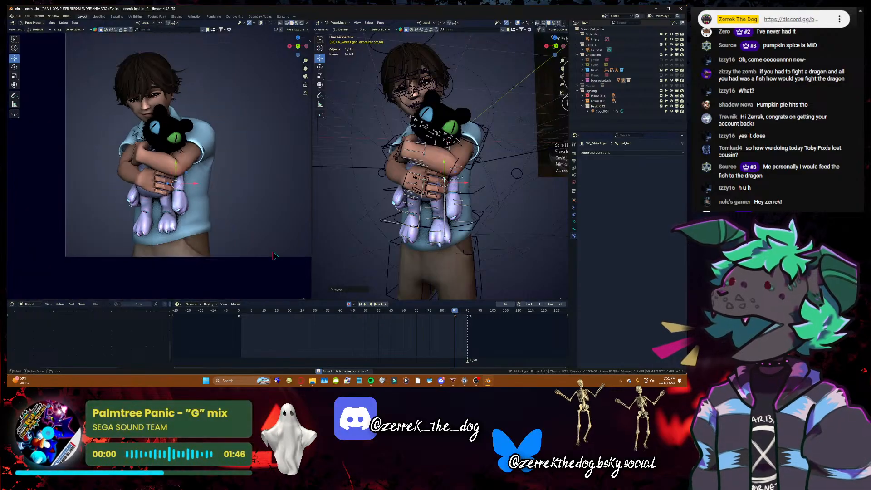
- Play the hugging animation, stop it partway and inspect the creature's tail area from the side
key("shift+grave")
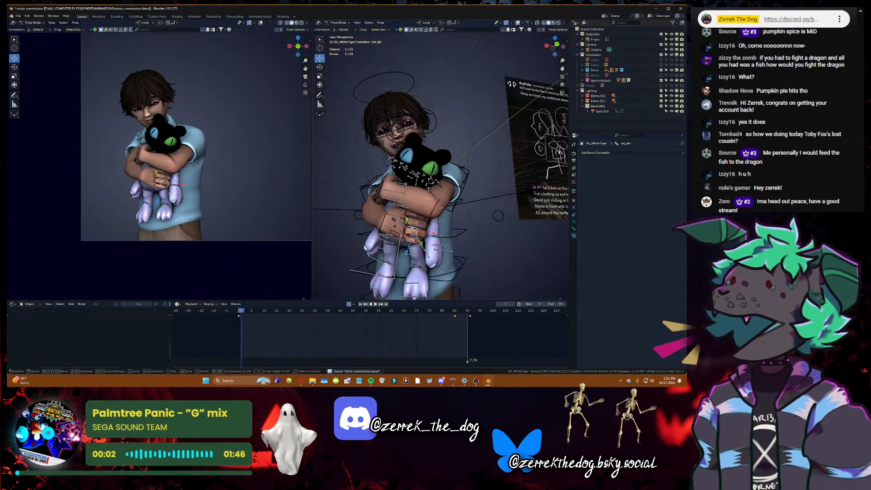
key("w")
key("s")
key("s")
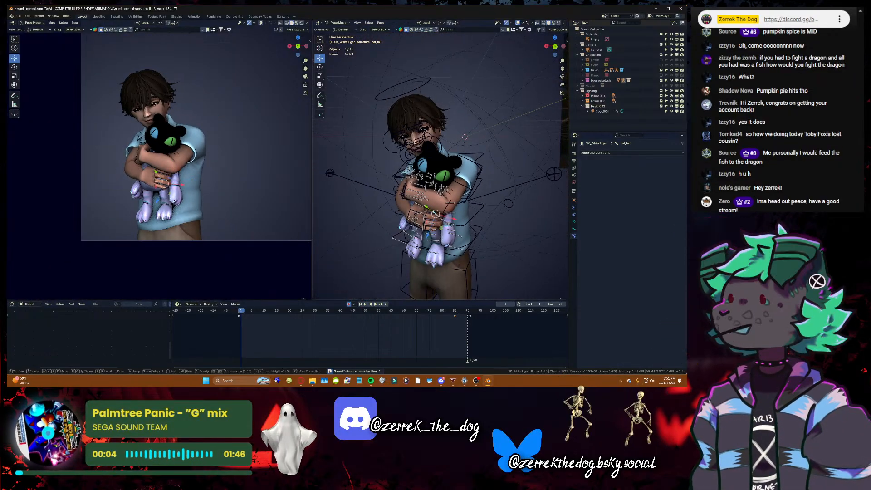
key("shift+grave")
key("s")
left_click(494, 233)
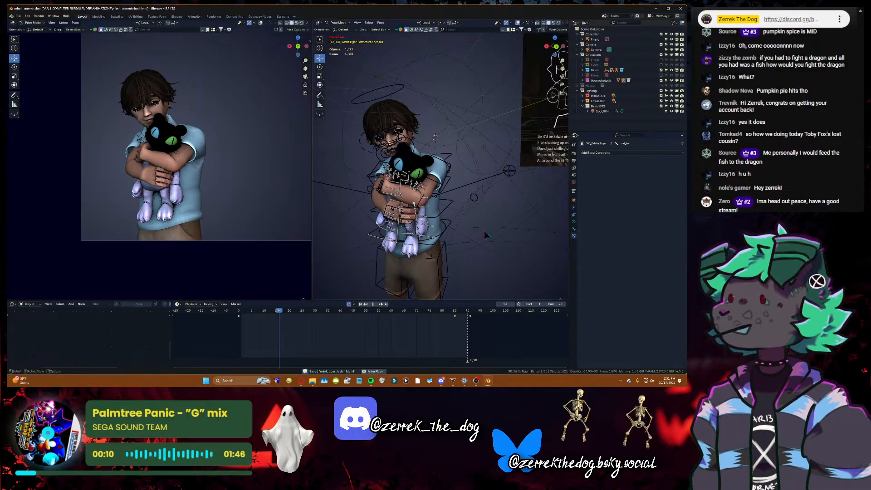
key("space")
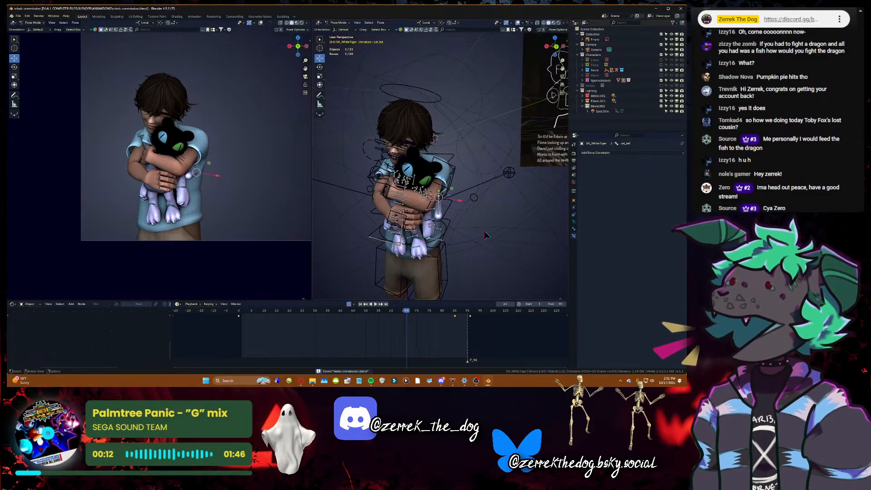
key("shift+grave")
key("d")
key("w")
left_click(520, 226)
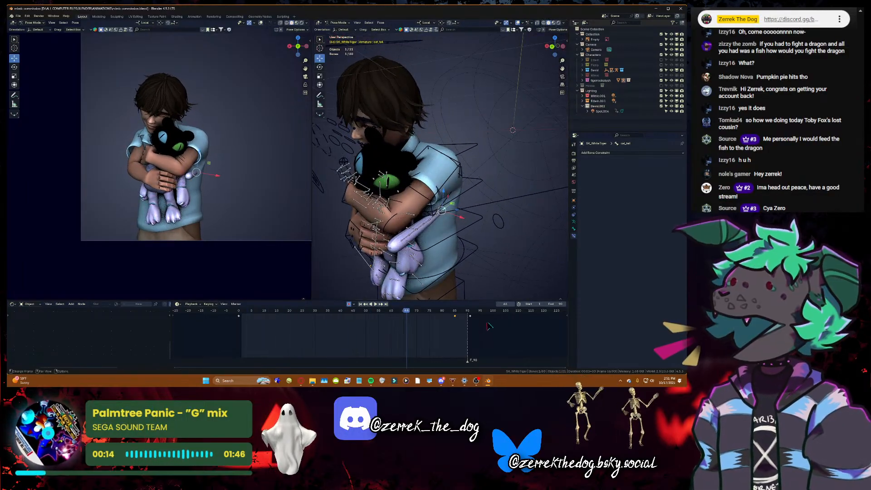
- Delete the creature tail bone's extra keyframe near frame 85
left_click(456, 319)
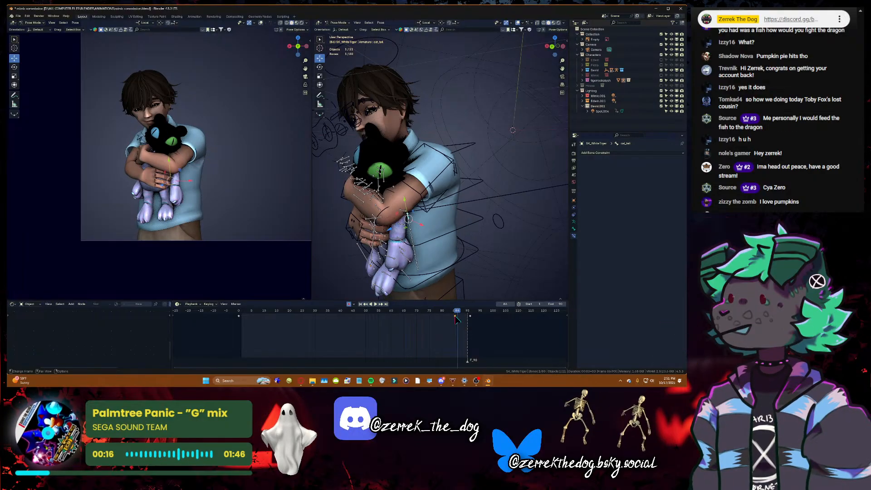
left_click(457, 317)
left_click_drag(454, 314, 454, 314)
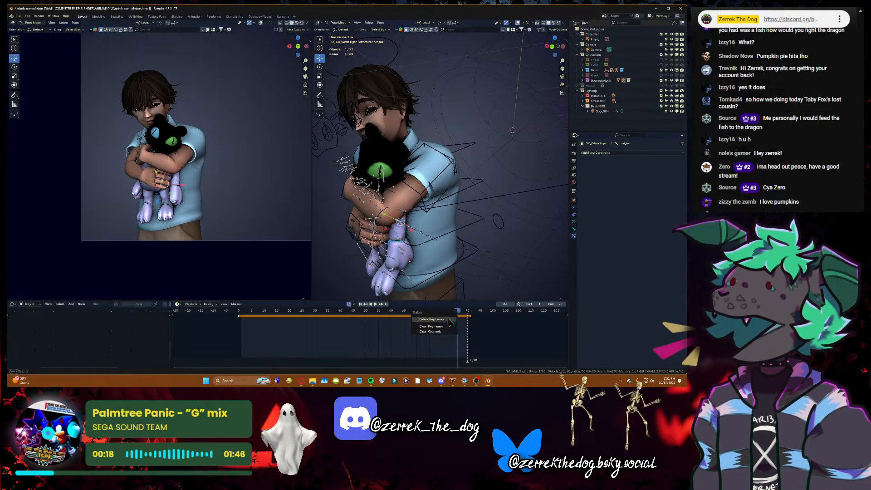
- Replay the animation to check how the tail behaves through the hug
left_click(360, 304)
key("space")
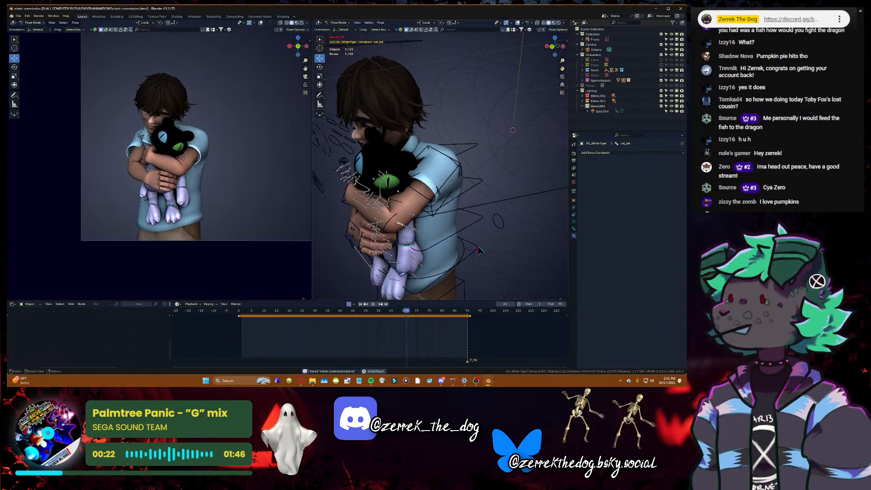
key("space")
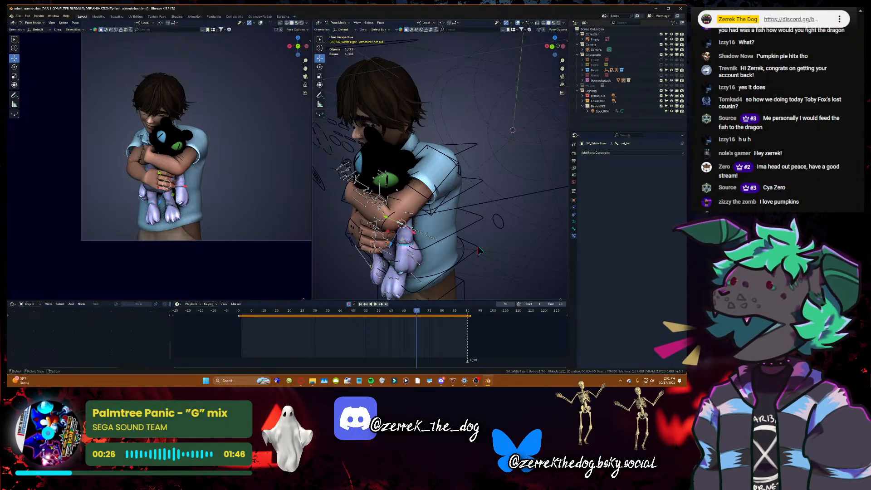
key("space")
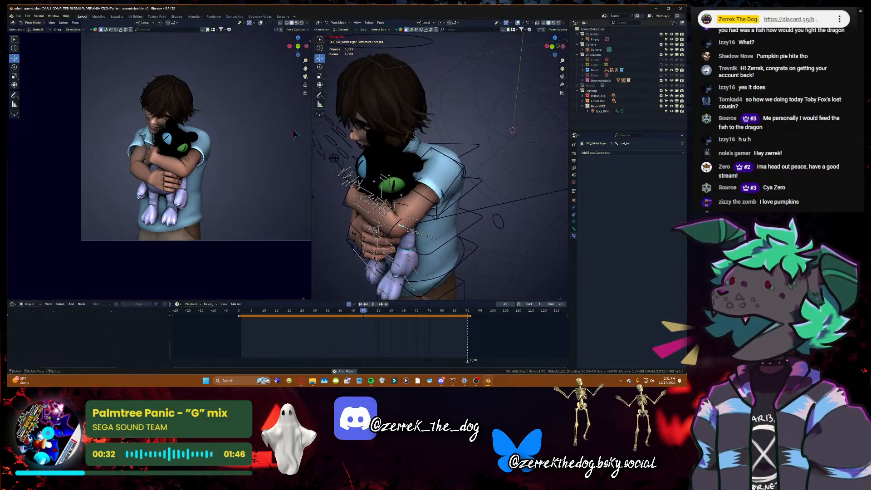
key("space")
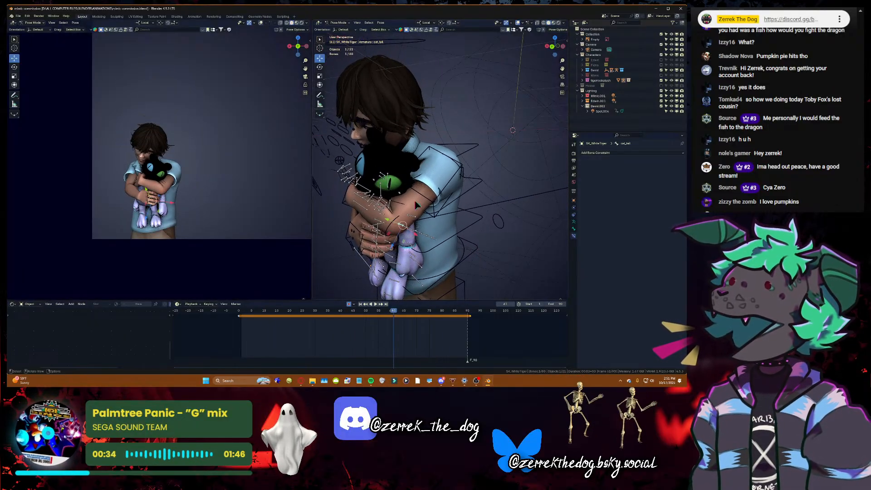
- Save the file and go back to the first frame
key("shift+grave")
key("a")
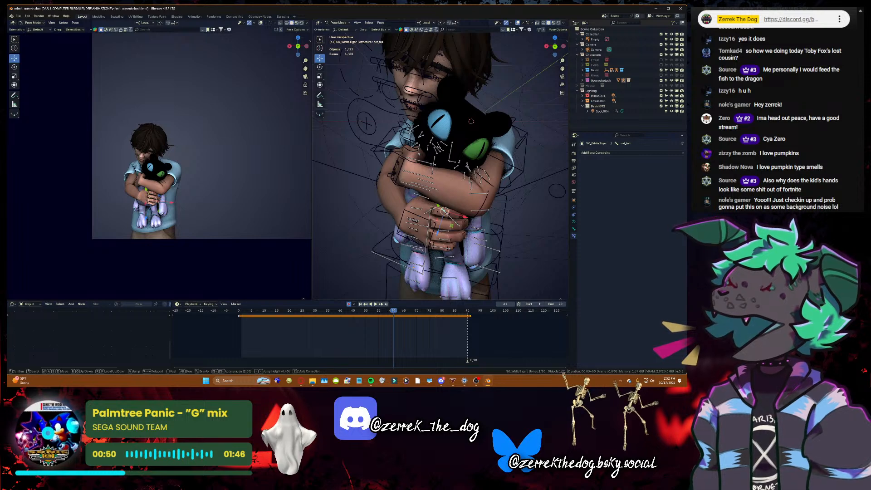
key("s")
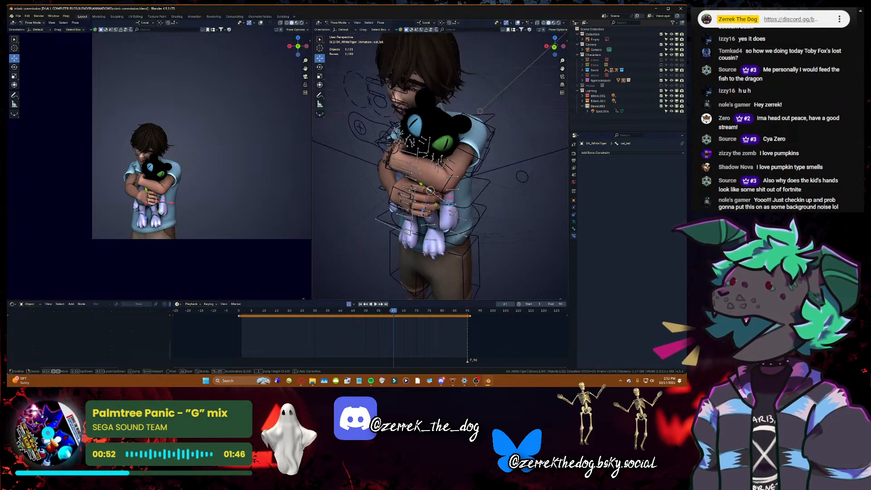
key("w")
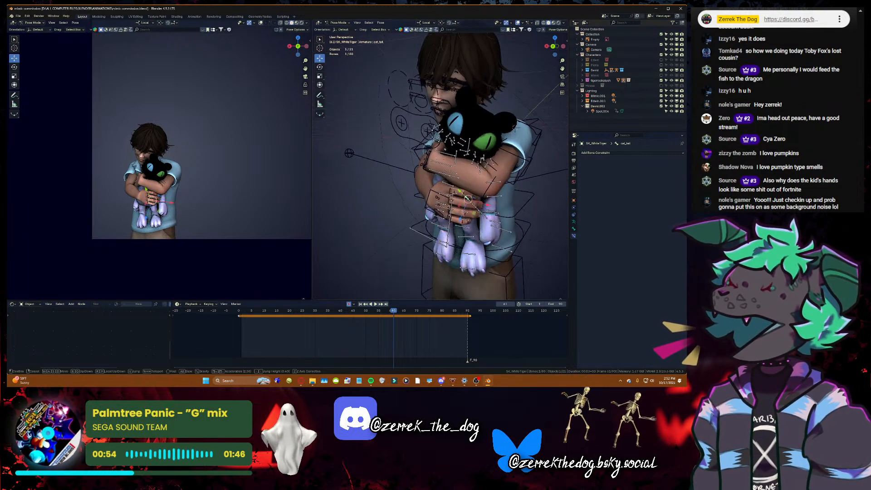
key("s")
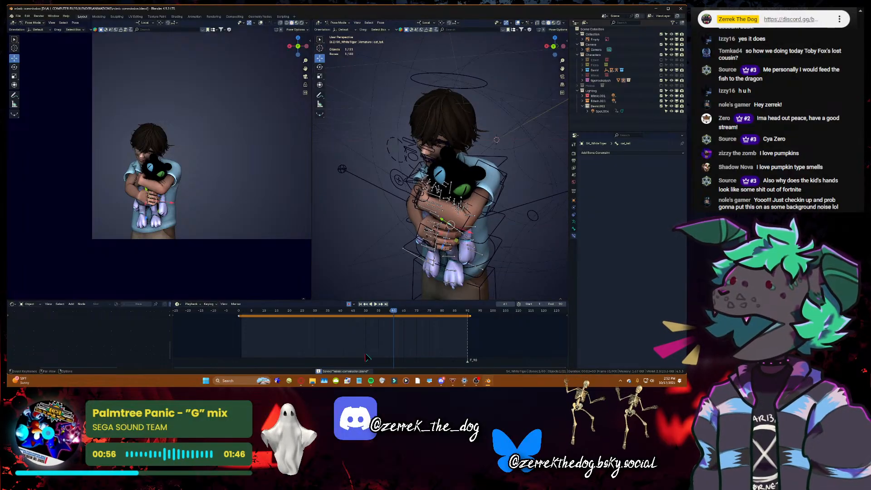
key("shift+Left")
- Leave the creature's armature, select the character's rig in Object Mode and put it into Pose Mode
key("shift+grave")
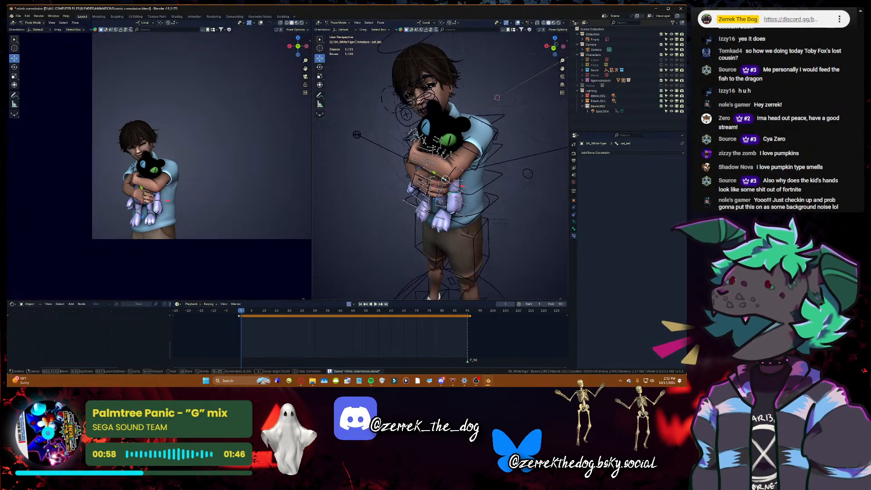
key("s")
key("w")
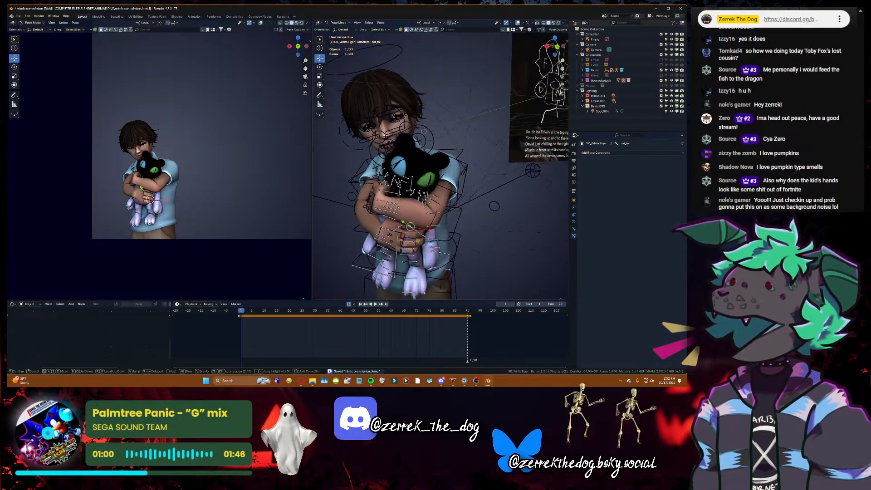
left_click(480, 193)
left_click(457, 88)
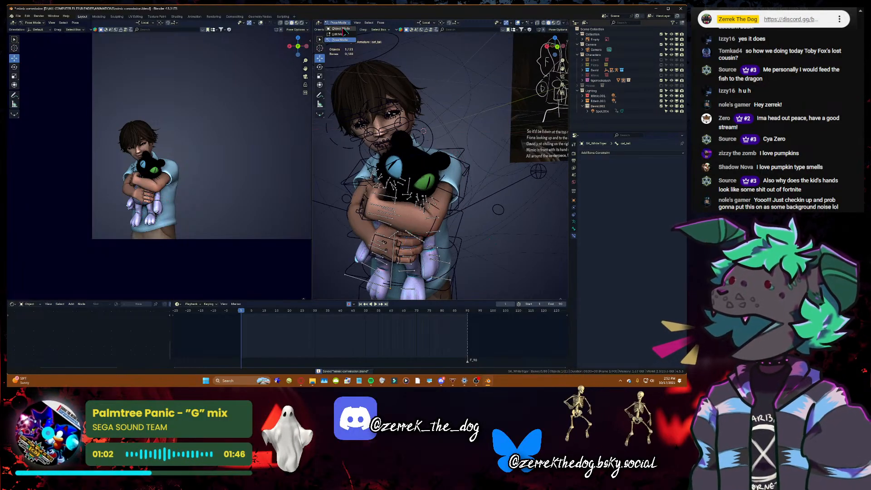
left_click(343, 29)
left_click(383, 64)
left_click(340, 39)
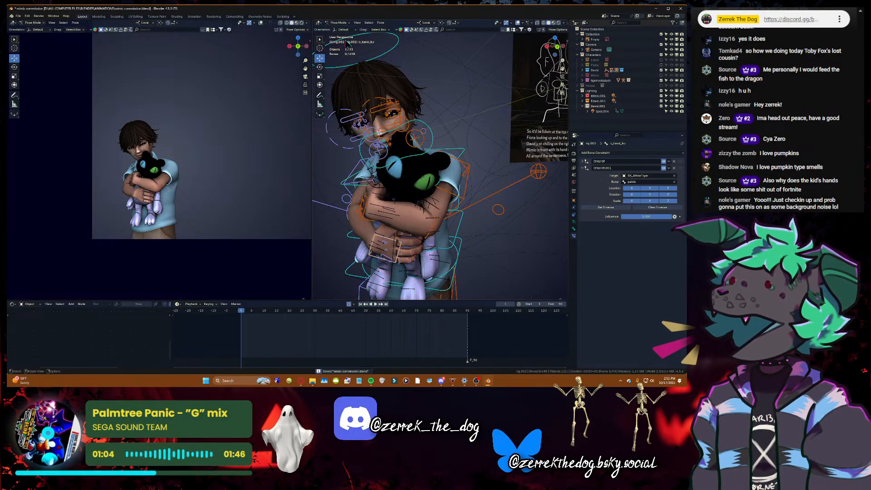
- Select the character's upper-arm control beside the creature's green eye and try rotating it freely with the Rotate tool
key("shift+grave")
key("w")
key("s")
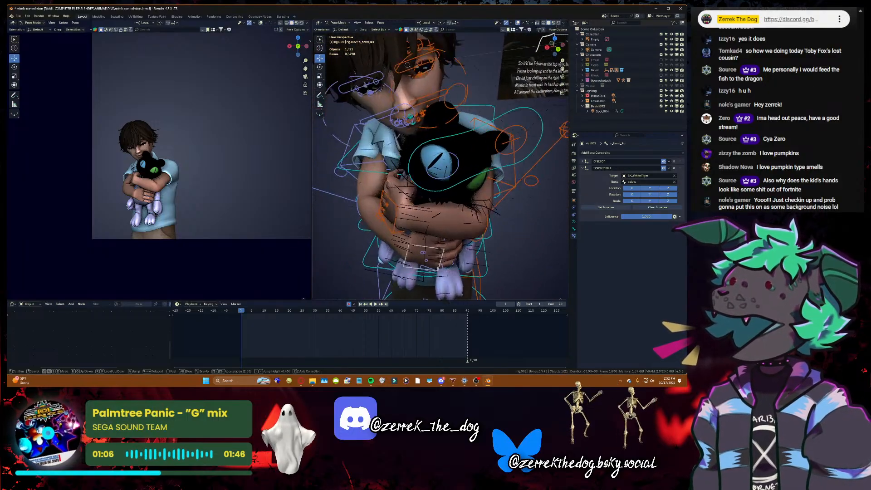
left_click(468, 96)
left_click(446, 156)
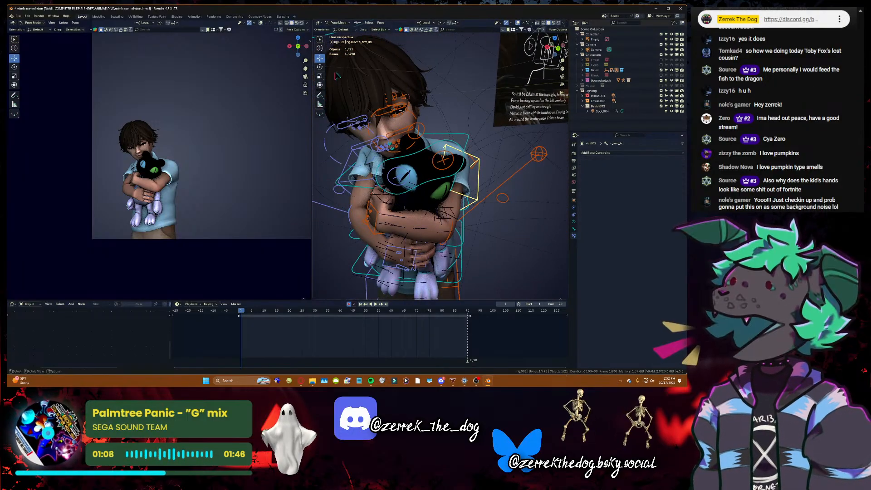
left_click_drag(444, 159, 449, 147)
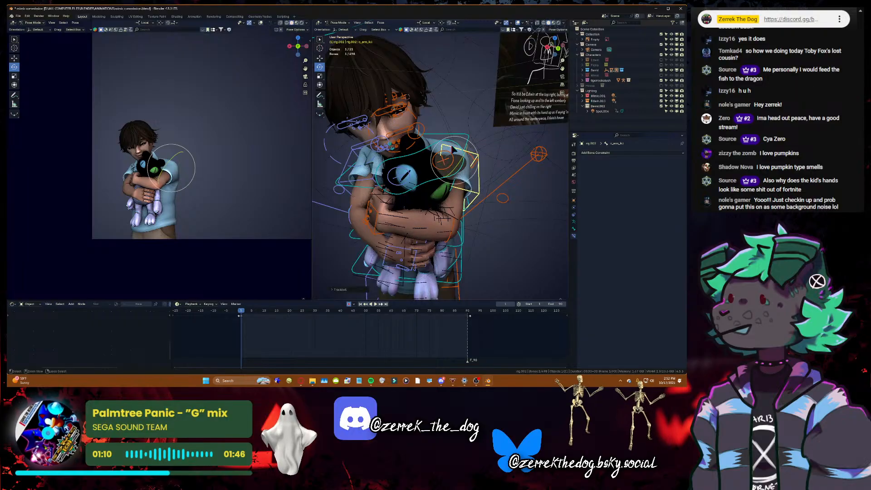
- Enable In Front in the character rig's viewport display settings so its controls draw over the mesh
key("shift+grave")
key("w")
key("s")
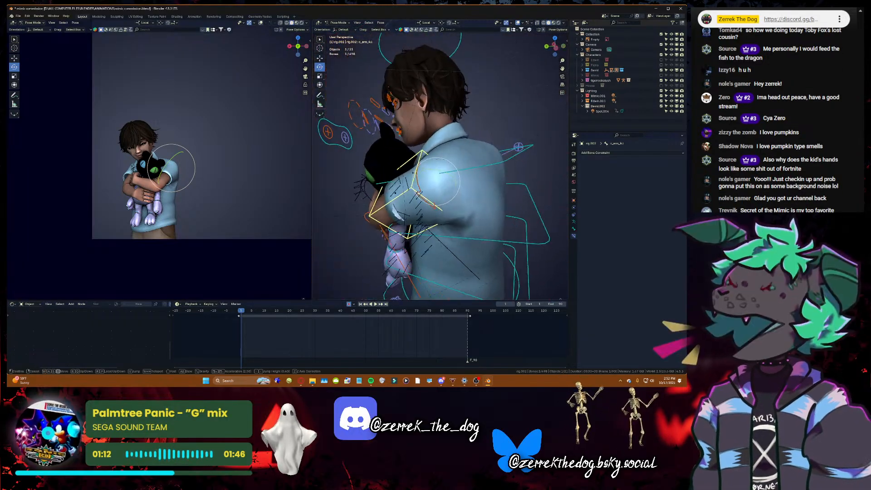
key("d")
key("w")
left_click(608, 213)
left_click(574, 223)
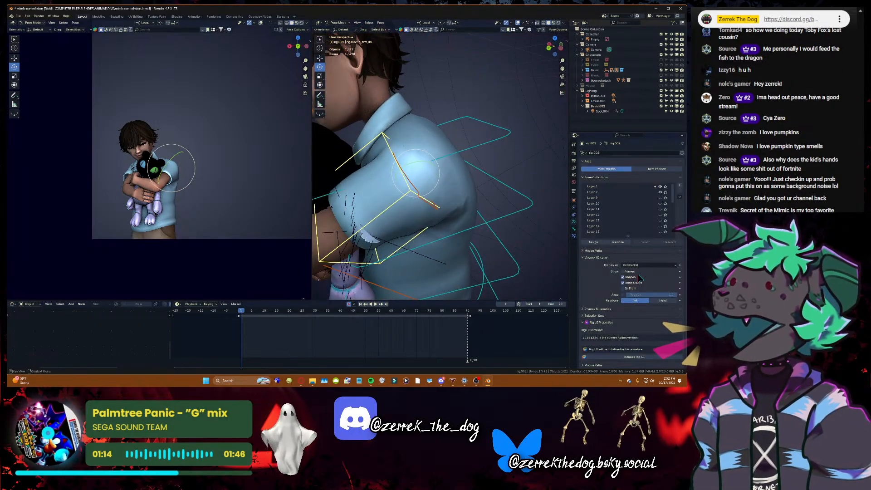
scroll(633, 272, "down", 1)
left_click(631, 276)
- Try another free rotation of the character's upper-arm control from the front
key("shift+grave")
key("s")
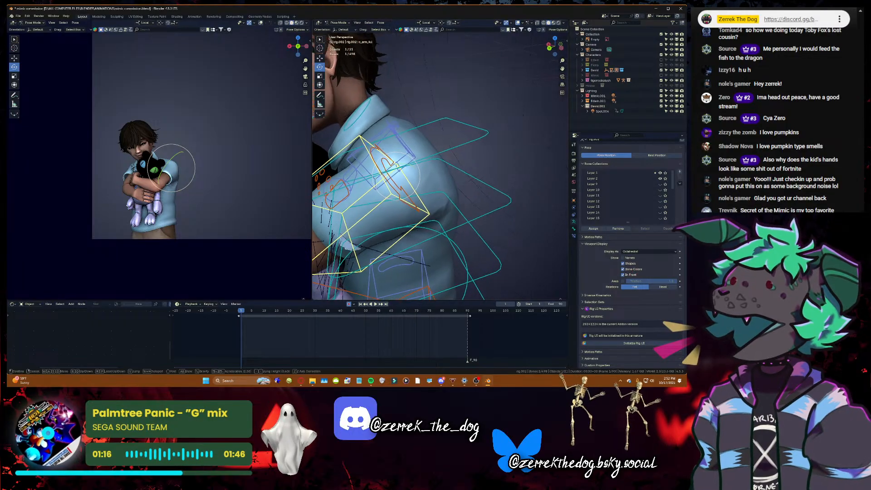
key("a")
key("w")
key("s")
key("d")
left_click(440, 167)
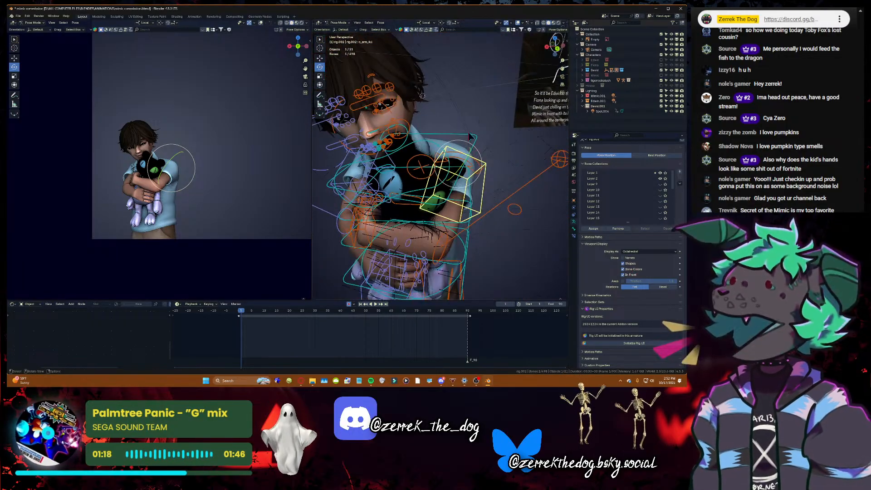
left_click(426, 136)
key("r")
key("r")
left_click_drag(417, 167, 411, 160)
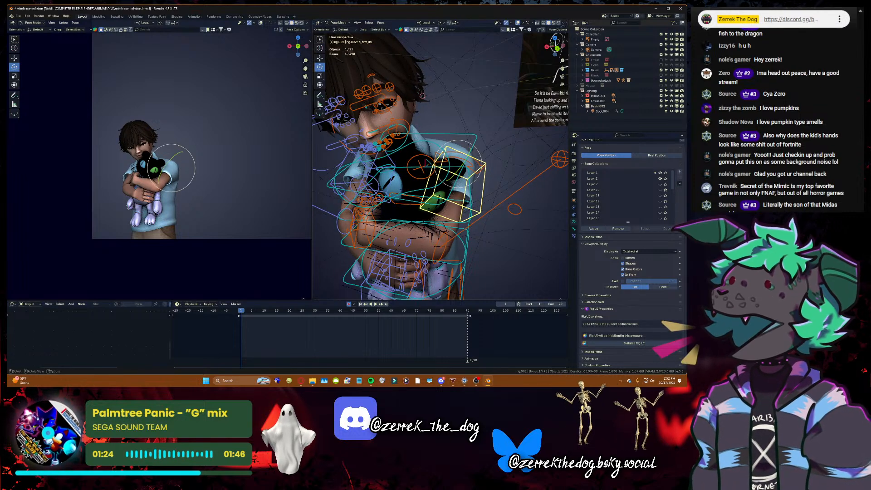
key("r")
key("r")
- Select the control that aims both of the character's eyes and look over the hug pose from other angles
left_click(421, 167)
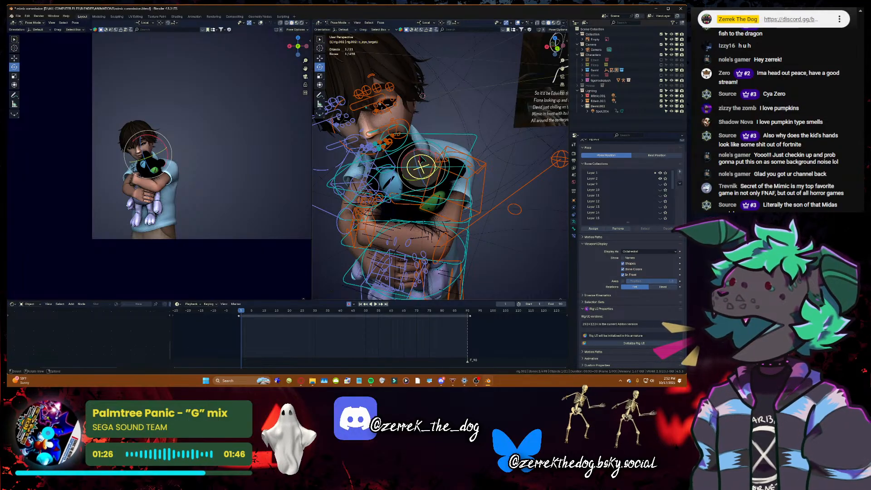
left_click(392, 167)
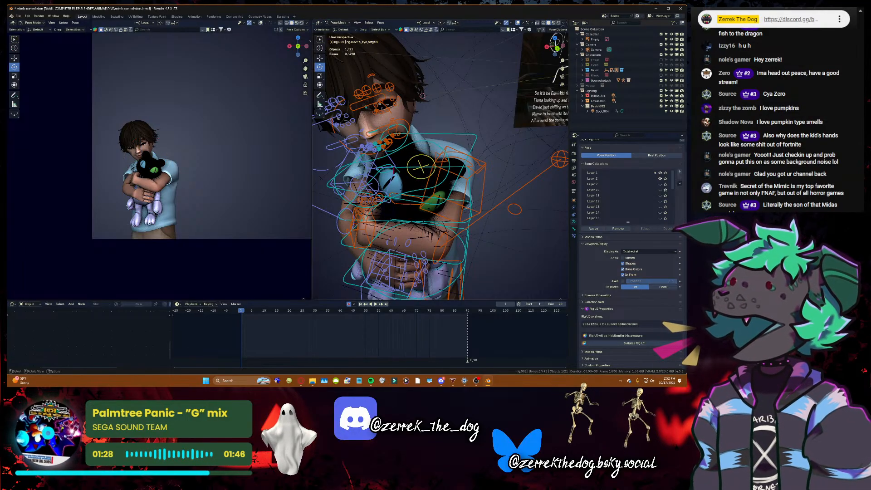
left_click(387, 169)
left_click(395, 168)
left_click(390, 170)
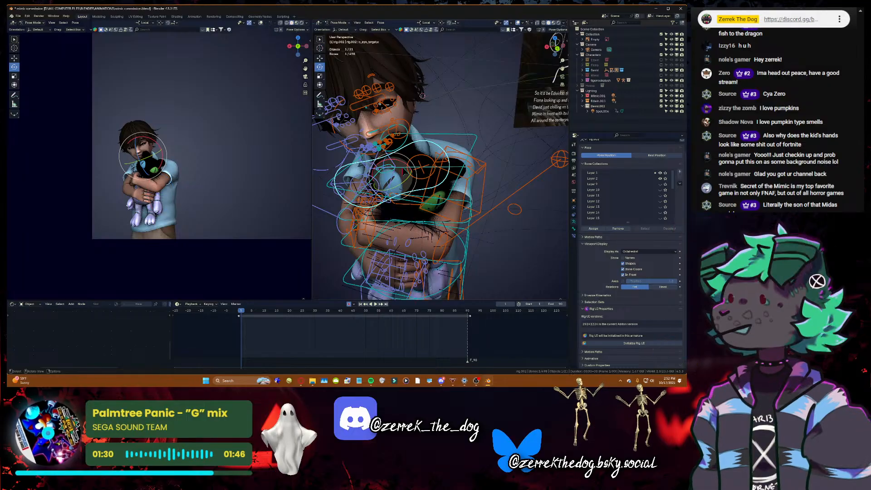
key("d")
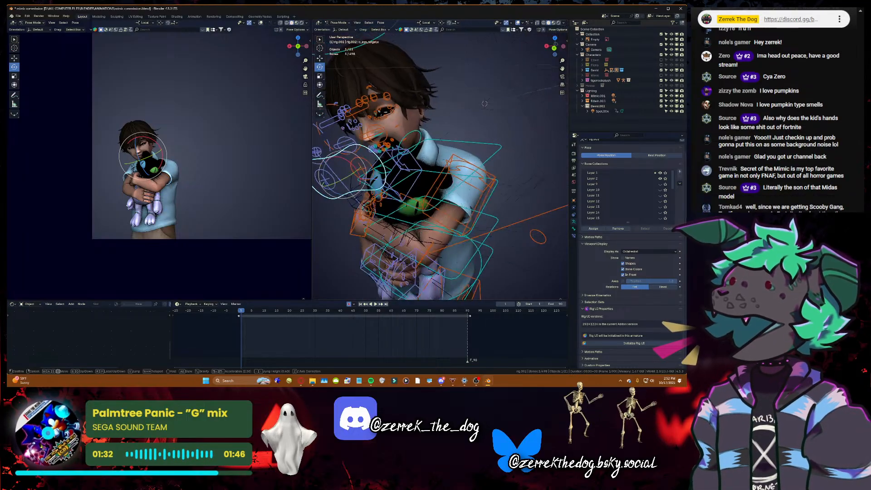
key("w")
key("w")
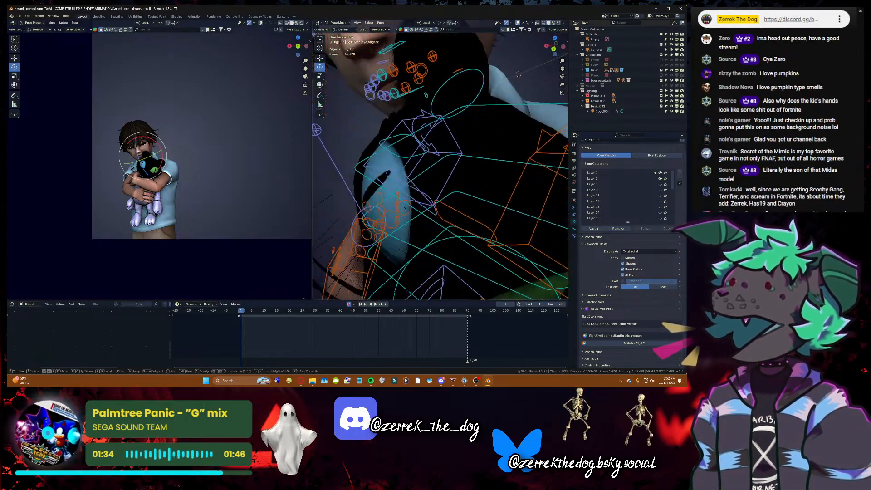
key("s")
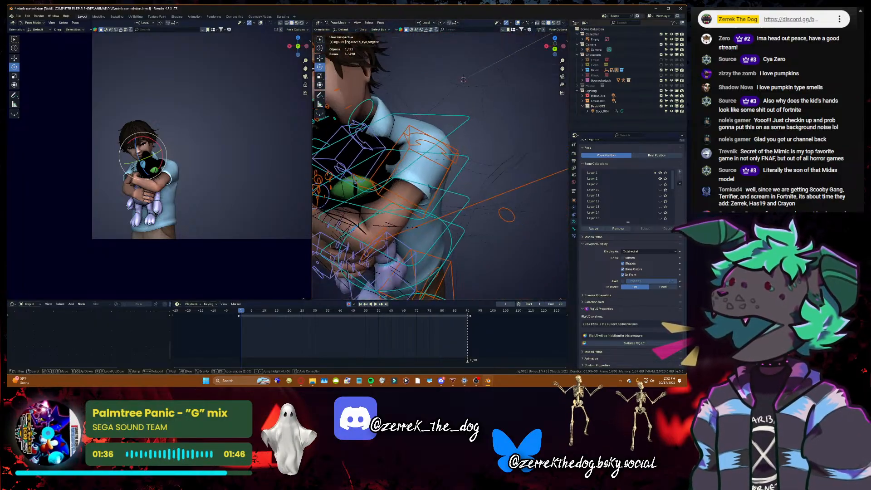
- Keyframe rotations of the upper-arm control beside the creature's green eye at frames 11 and 23, checking the motion by playback
left_click(471, 152)
left_click(461, 194)
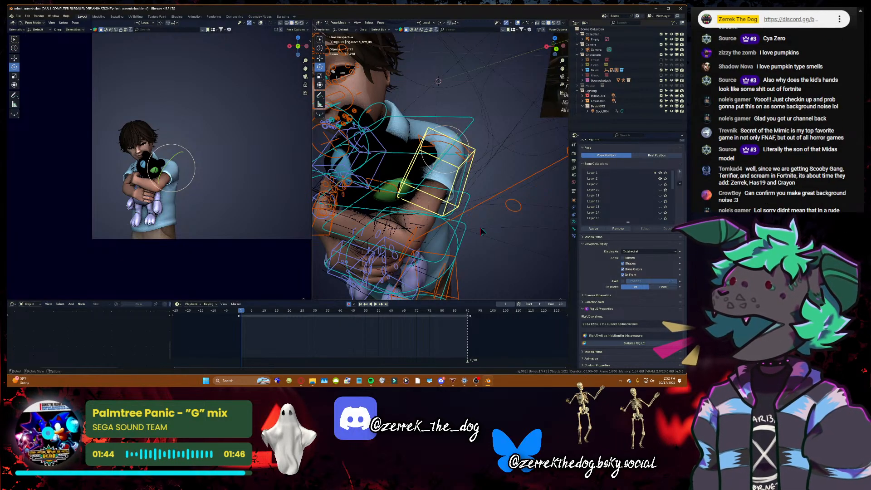
key("shift+grave")
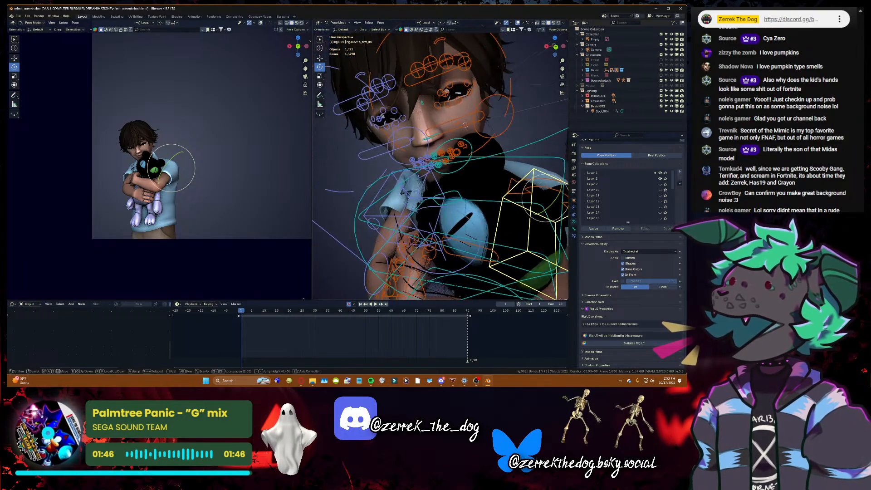
key("s")
key("w")
left_click(497, 212)
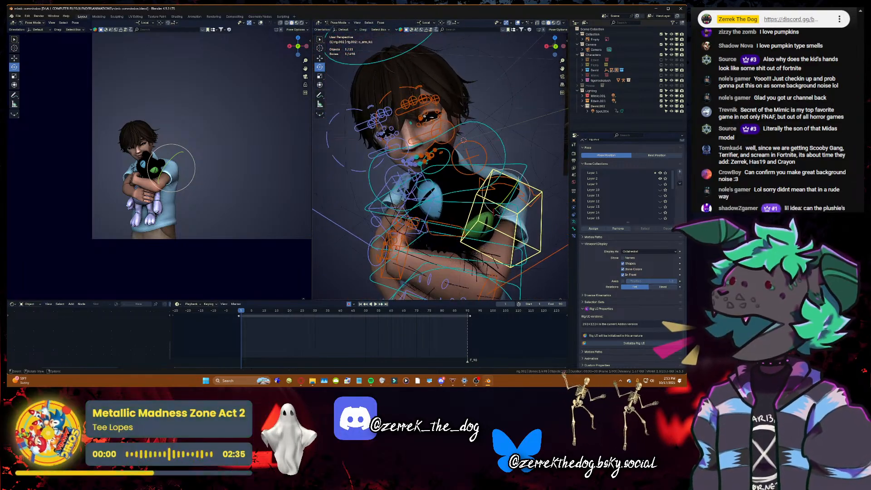
left_click(376, 303)
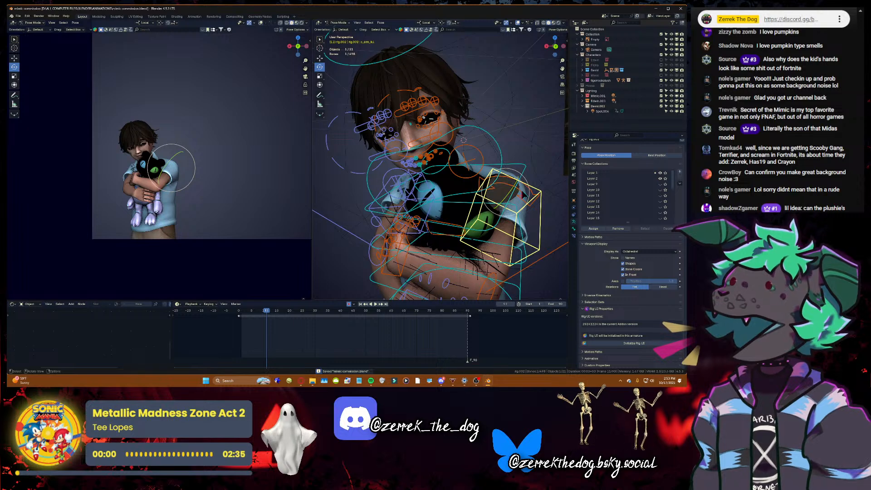
left_click_drag(515, 199, 504, 172)
key("space")
key("space")
key("space")
key("space")
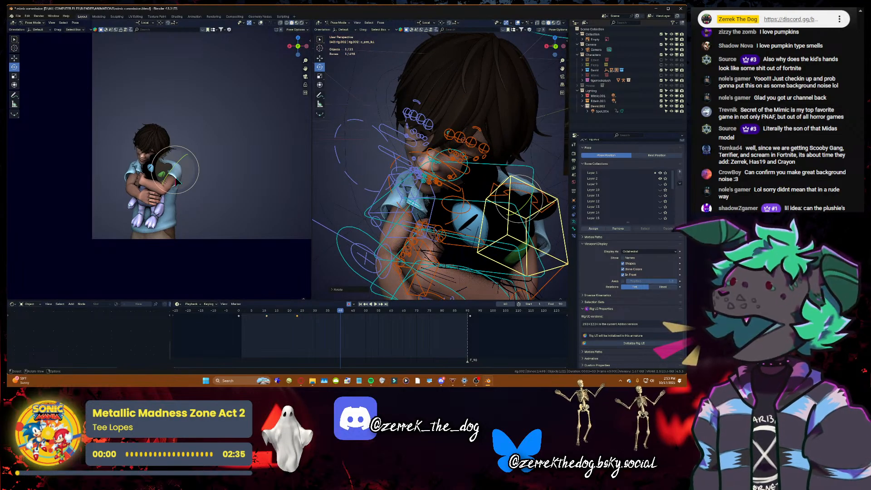
- Keyframe further rotations of the same upper-arm control at frame 40 and about frame 55, then play back the motion
left_click_drag(167, 183, 178, 179)
key("space")
key("space")
key("space")
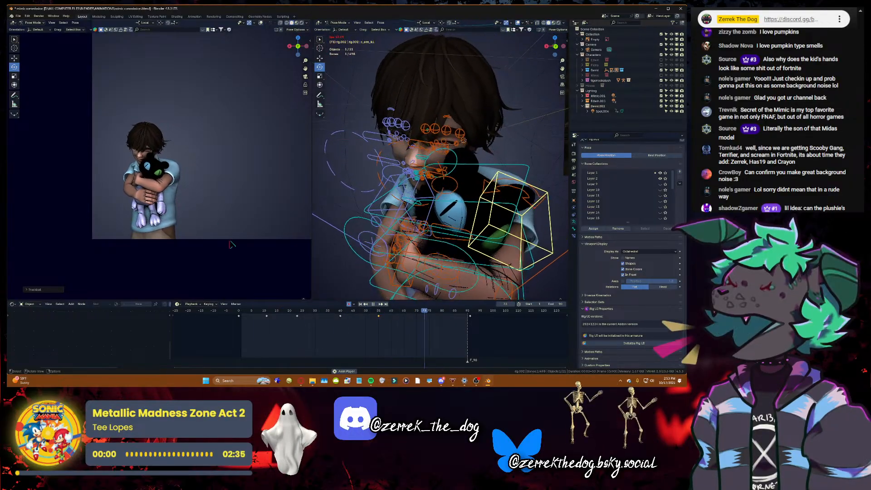
key("space")
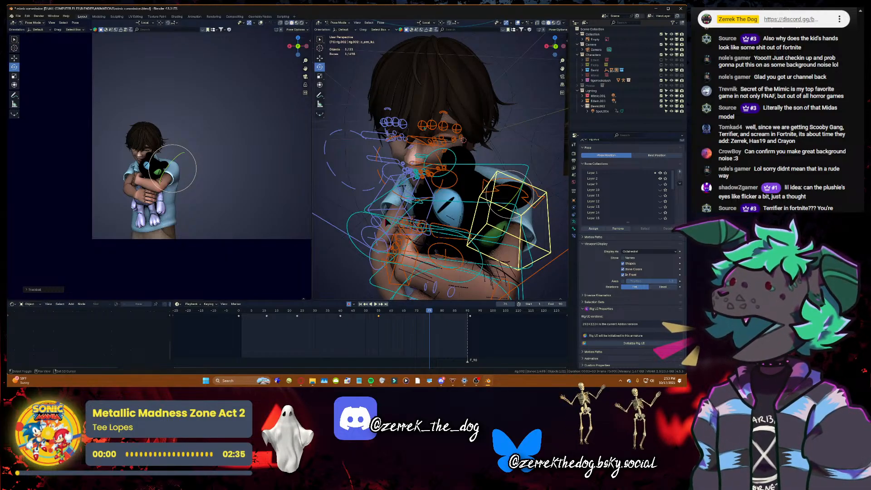
- Save the project file
middle_click_drag(387, 222, 320, 152, "shift")
scroll(385, 191, "down", 2)
middle_click_drag(386, 191, 399, 218)
key("ctrl+s")
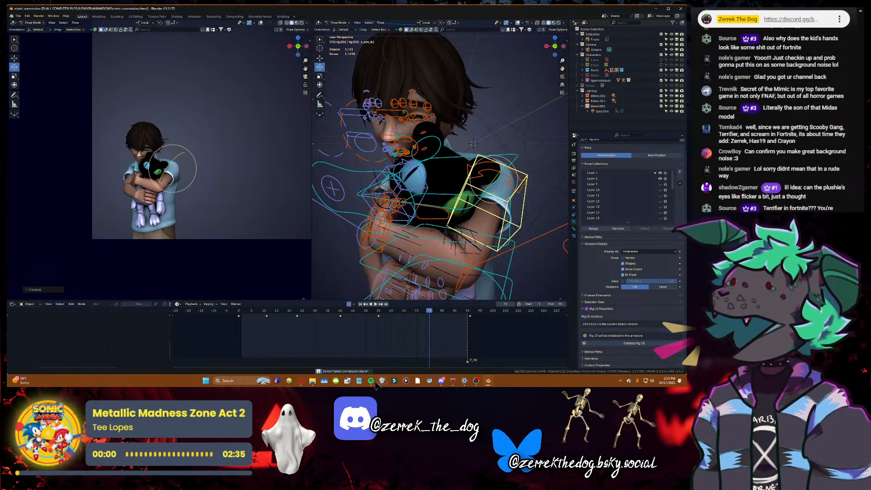
- Switch to Spotify, resume Metallic Madness Zone Act 2 in the Stream Playlist, and return to Blender
left_click(371, 381)
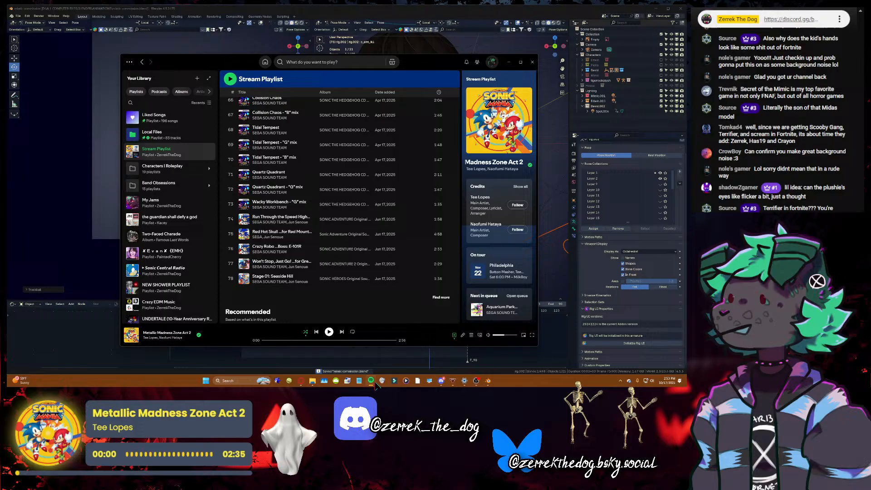
left_click(330, 332)
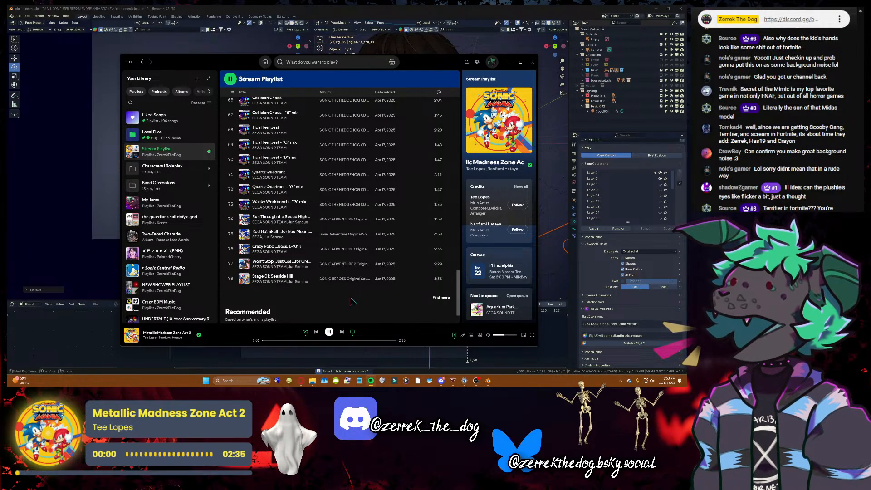
scroll(352, 301, "up", 20)
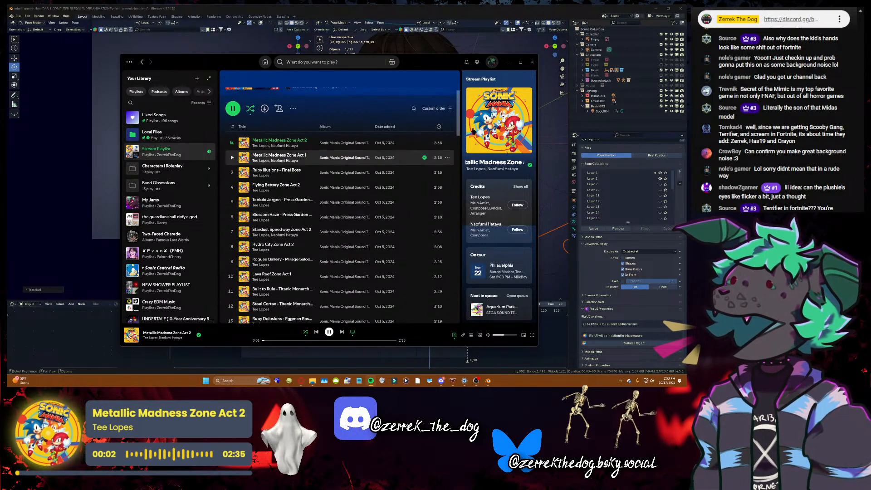
left_click(509, 62)
- Select the upper-arm control on the character's other shoulder, away from the creature's green eye
key("shift+grave")
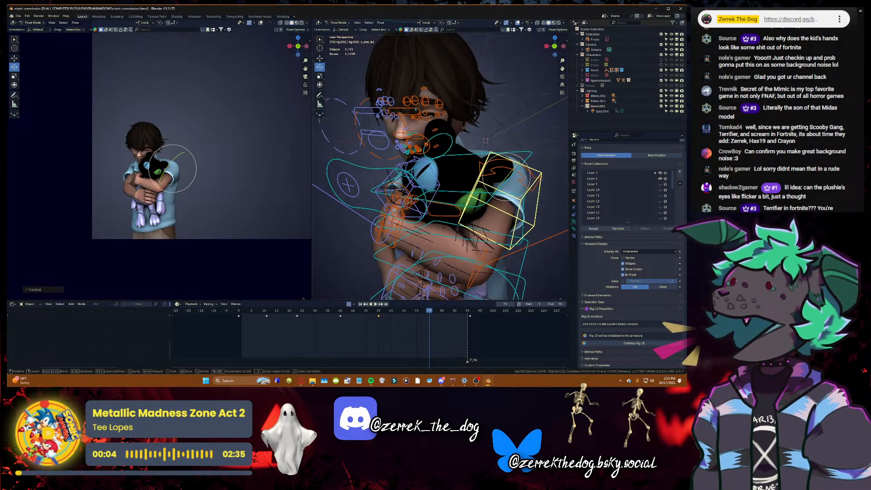
key("w")
key("s")
key("w")
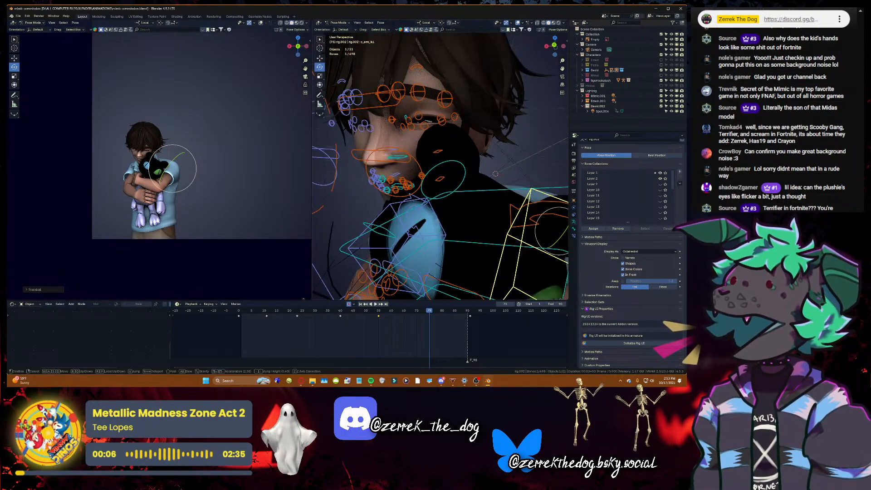
key("Escape")
key("shift+grave")
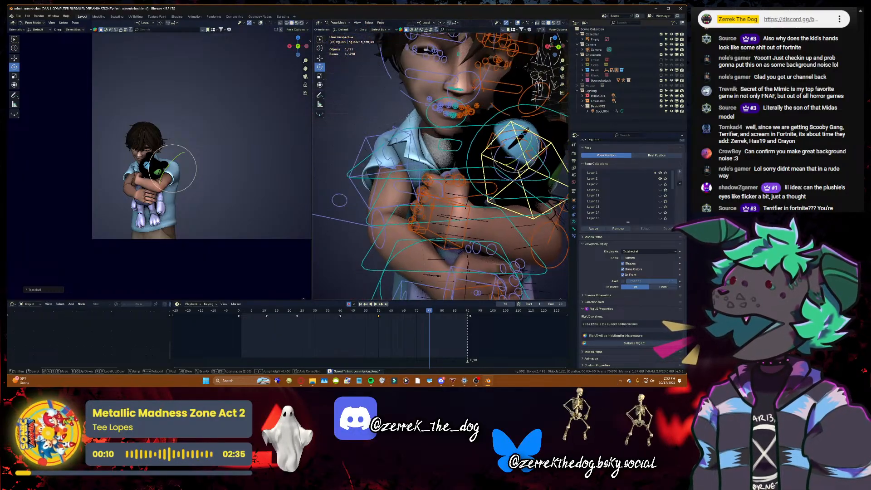
left_click(474, 126)
left_click(392, 145)
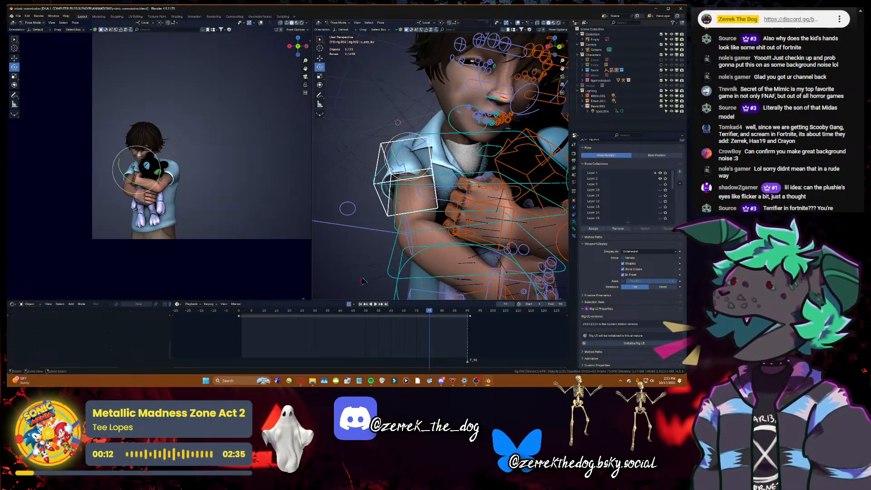
- Keyframe a free trackball rotation of the selected upper-arm control at frame 12
left_click(364, 304)
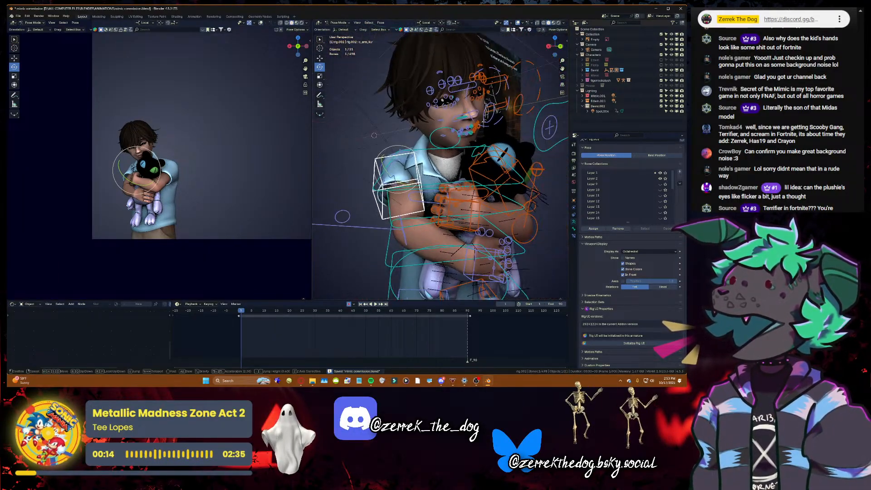
key("Up")
key("r")
key("r")
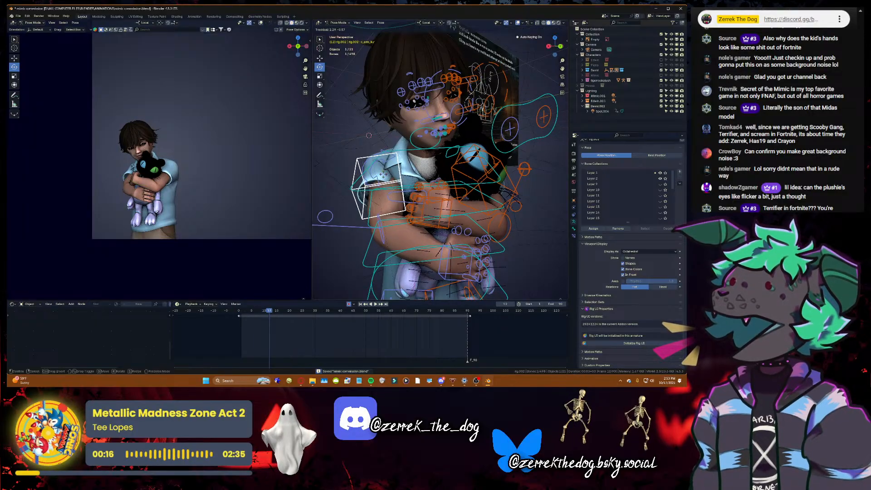
left_click(397, 178)
- Keyframe further rotations of the selected upper-arm control at frames 41 and 79
key("space")
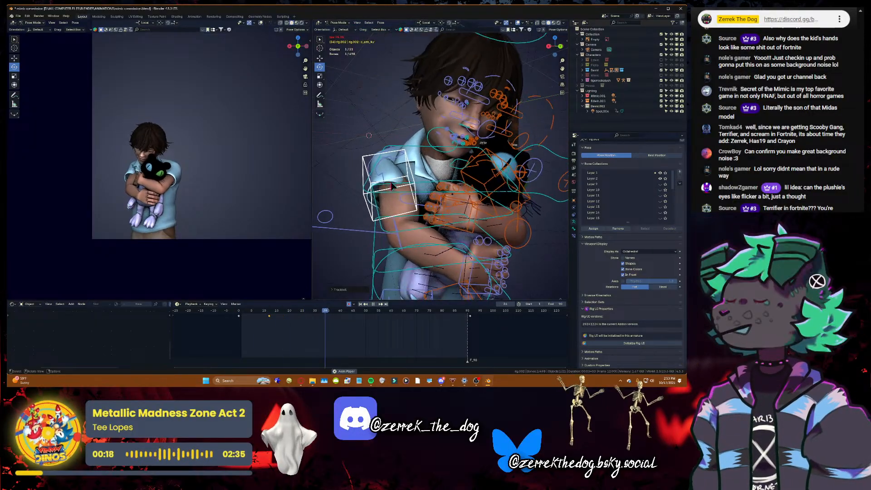
key("r")
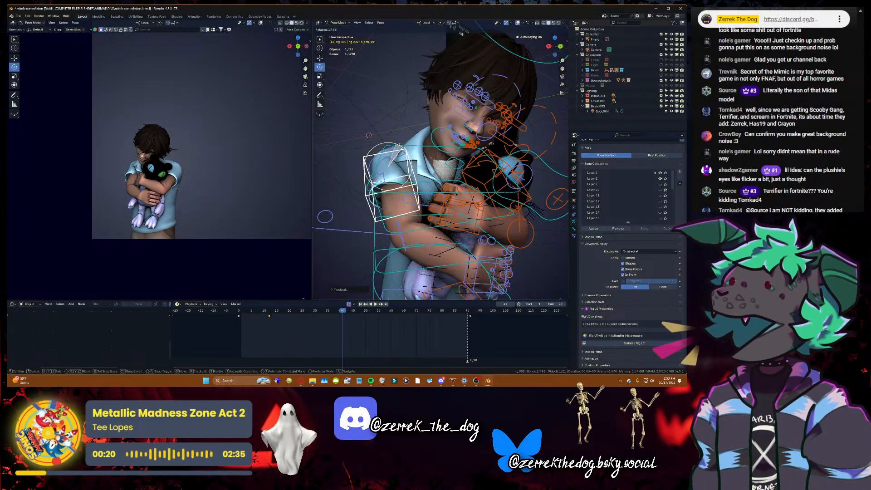
left_click(383, 139)
key("space")
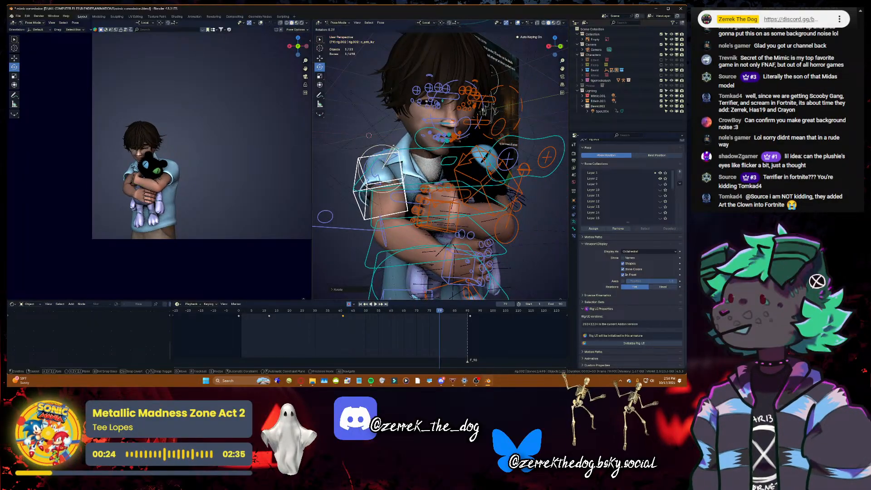
key("space")
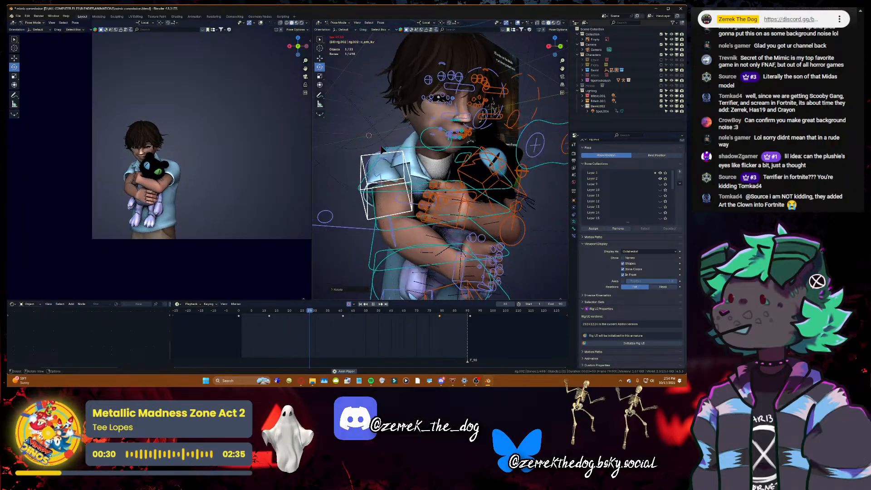
- Play back the animation and examine the arms around the creature close up in the camera view
key("space")
scroll(260, 196, "up", 4)
scroll(259, 197, "up", 3)
key("space")
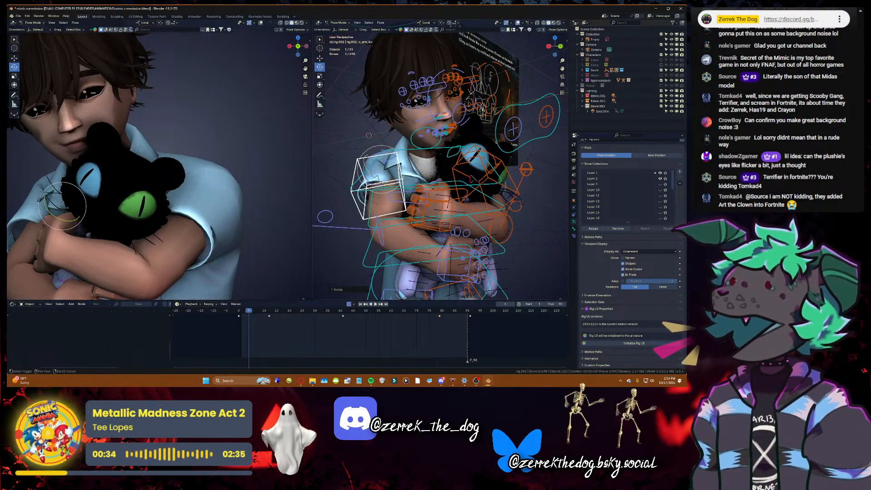
- Try rotating the arm twist offset control at the character's shoulder about its local Y axis
scroll(427, 177, "up", 5)
left_click(431, 166)
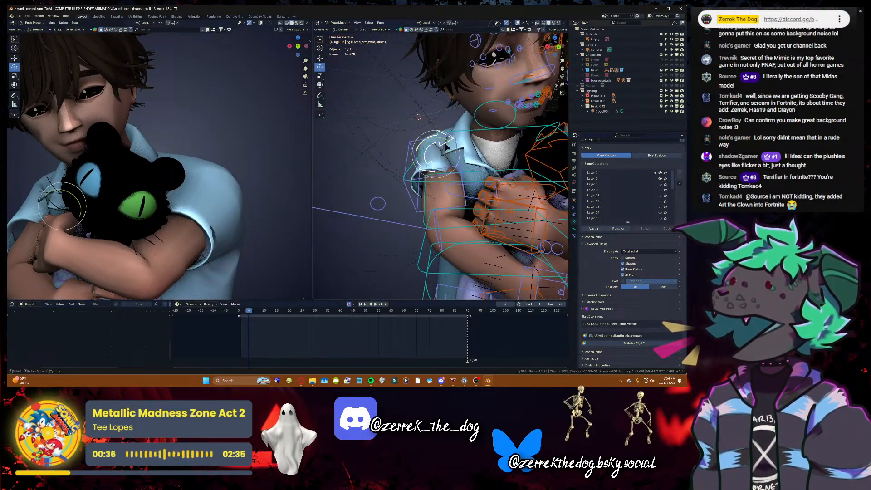
key("r")
key("y")
key("y")
left_click(460, 153)
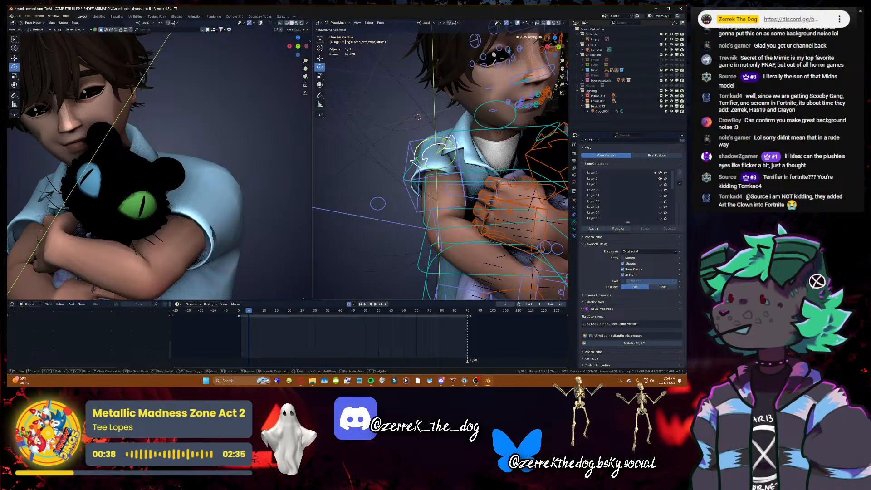
- Save the project file and examine the whole hug pose from the front
key("ctrl+s")
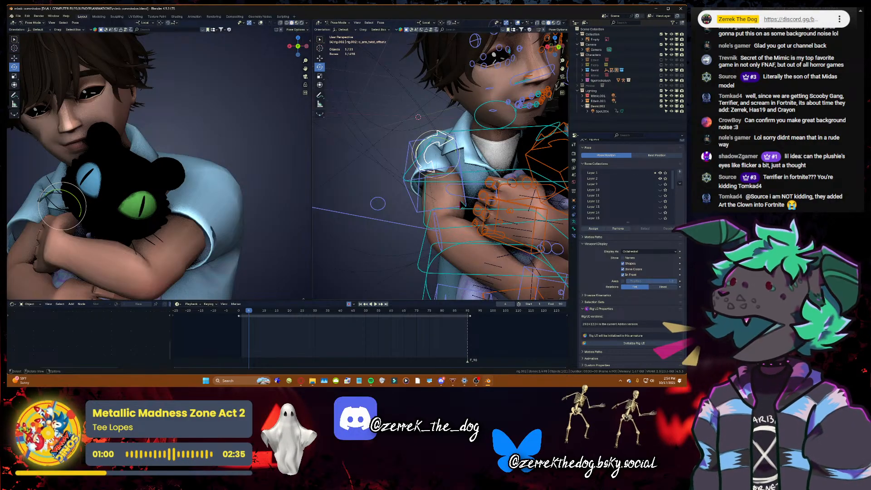
key("shift+grave")
key("s")
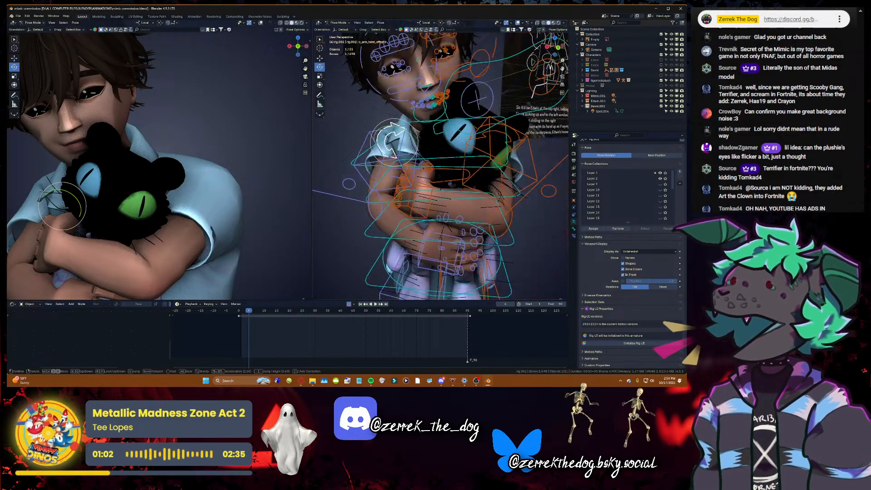
key("a")
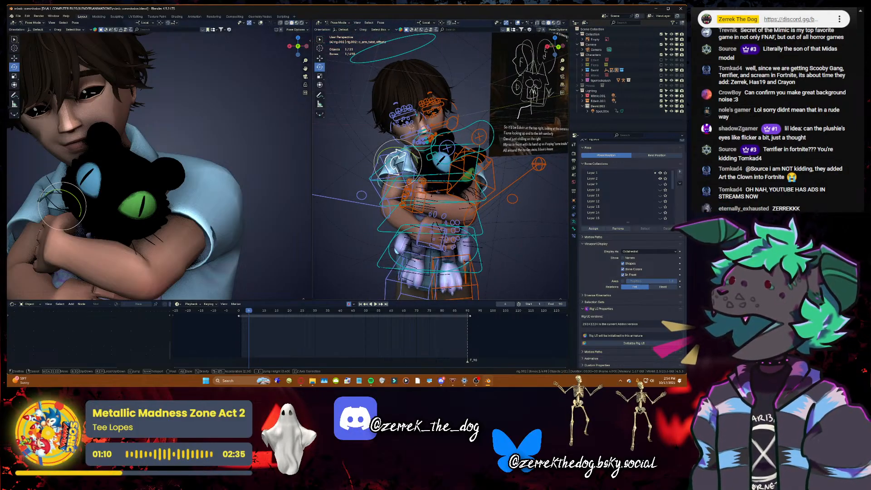
key("d")
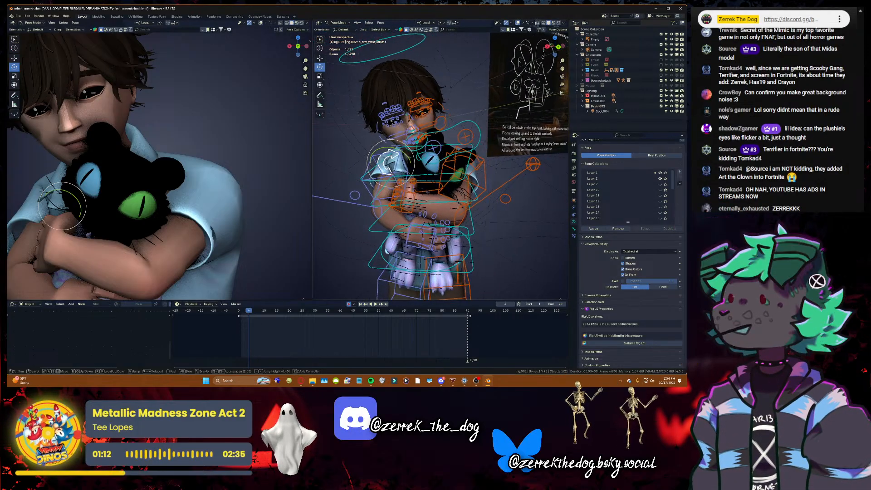
key("w")
key("s")
key("a")
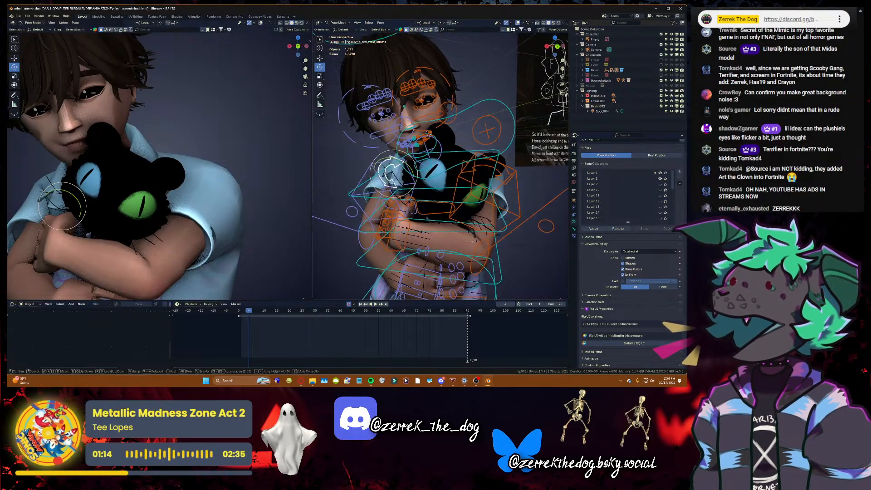
- Play back the hug animation in the camera view and switch that view to rendered shading
left_click(437, 306)
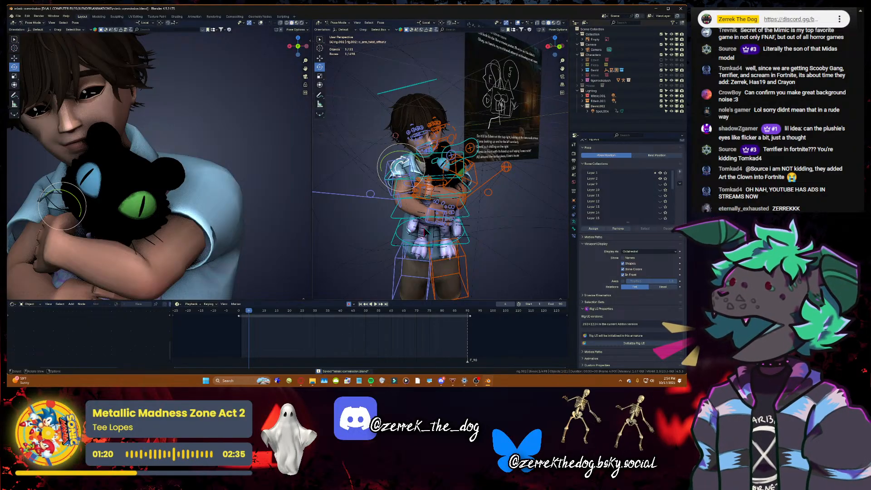
key("shift+grave")
key("d")
key("s")
left_click(470, 222)
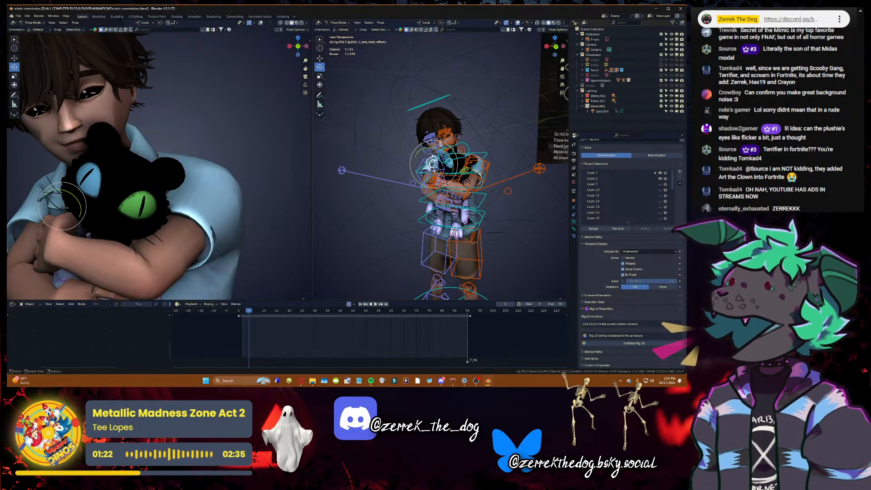
key("space")
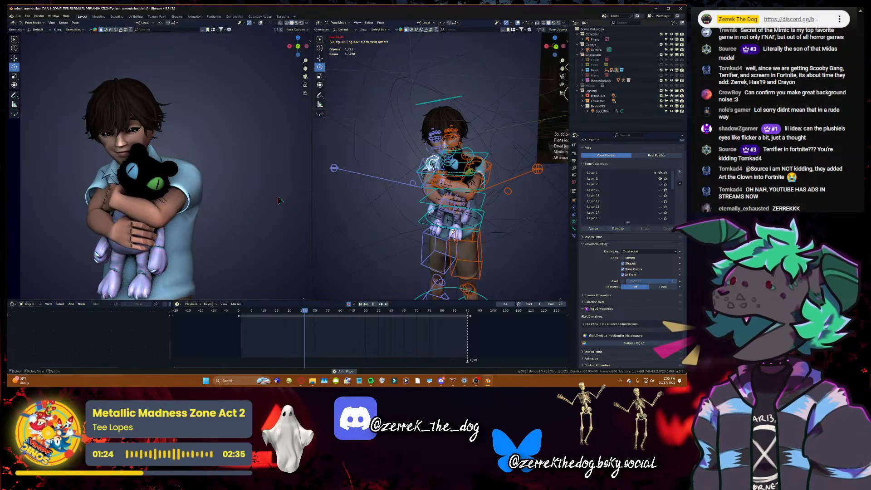
key("space")
left_click(303, 23)
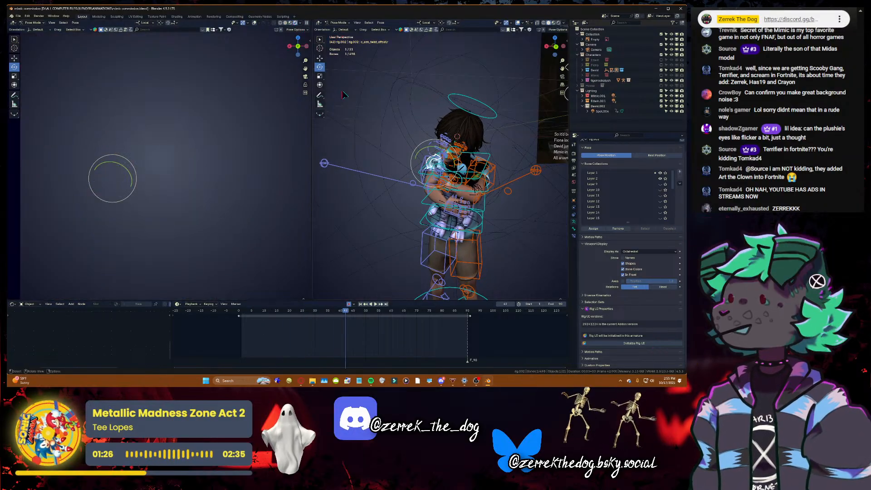
key("space")
- Try deleting the intermediate keyframes of the upper-arm control at the character's sleeve
key("shift+grave")
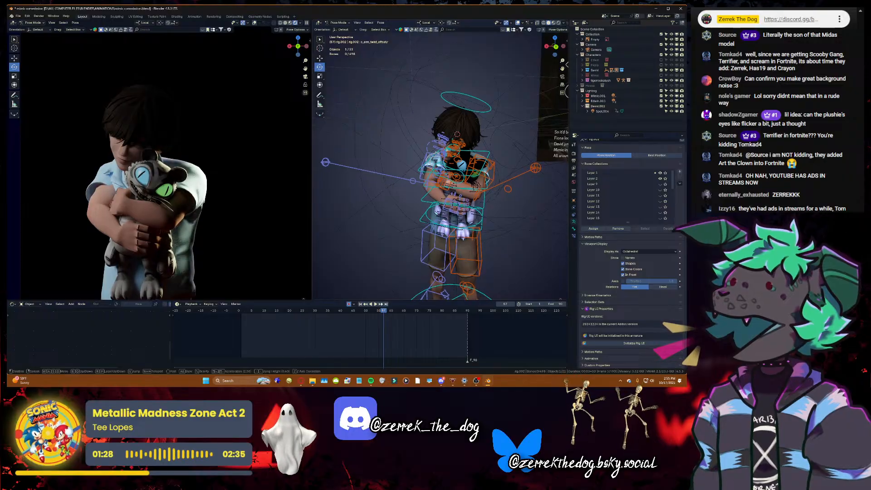
key("w")
left_click(400, 114)
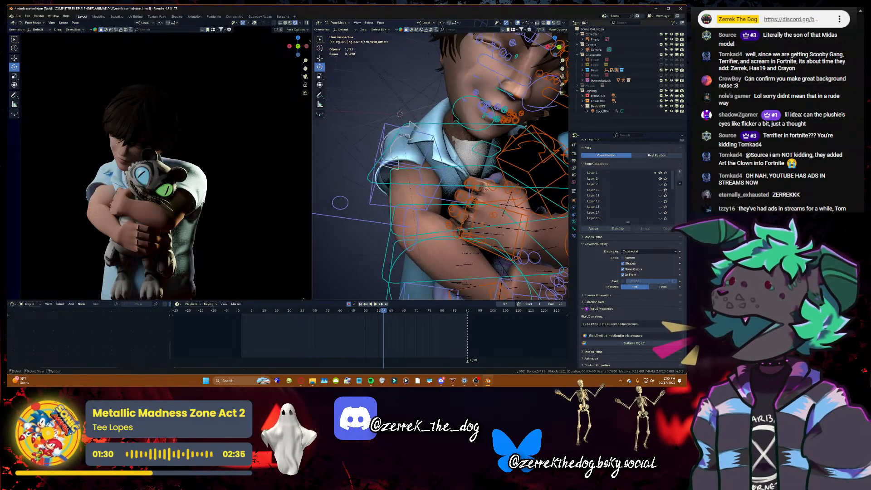
left_click(400, 115)
left_click_drag(469, 338, 278, 316)
key("x")
left_click(266, 317)
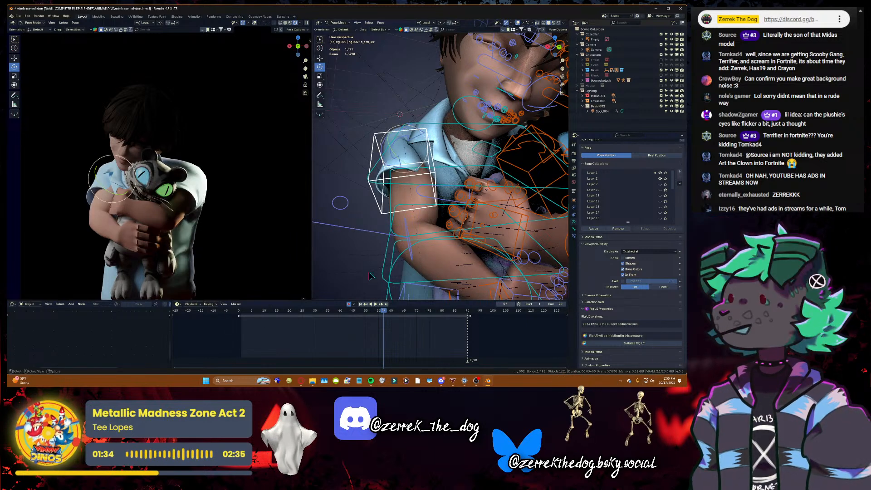
- Try rotating the upper-arm control at the sleeve, then undo the rotation and the keyframe deletion
key("shift+space")
key("g")
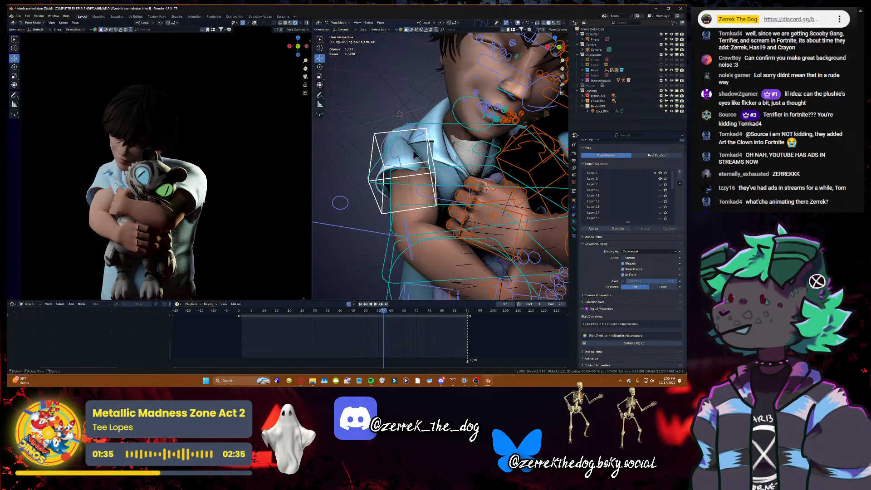
left_click(323, 70)
left_click_drag(423, 134, 388, 109)
key("ctrl+z")
key("ctrl+z")
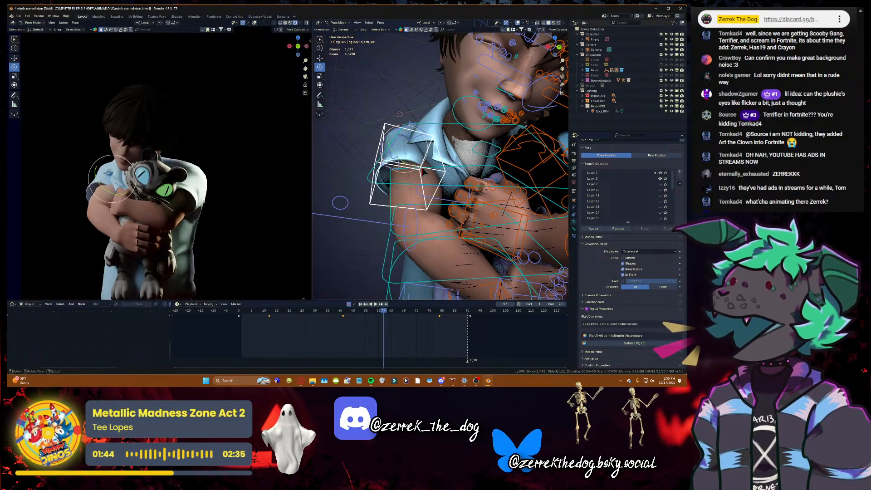
- Rotate the arm twist offset control at the character's shoulder freely with a trackball rotation
left_click(403, 164)
key("r")
key("r")
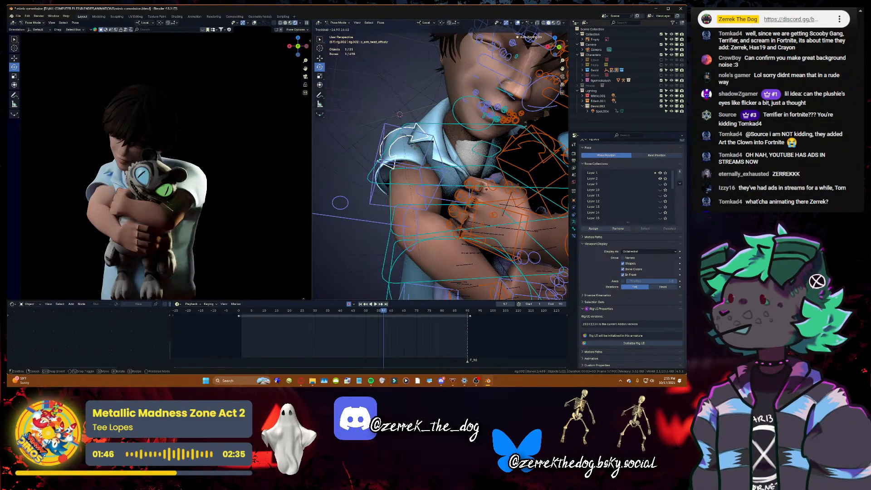
left_click(487, 190)
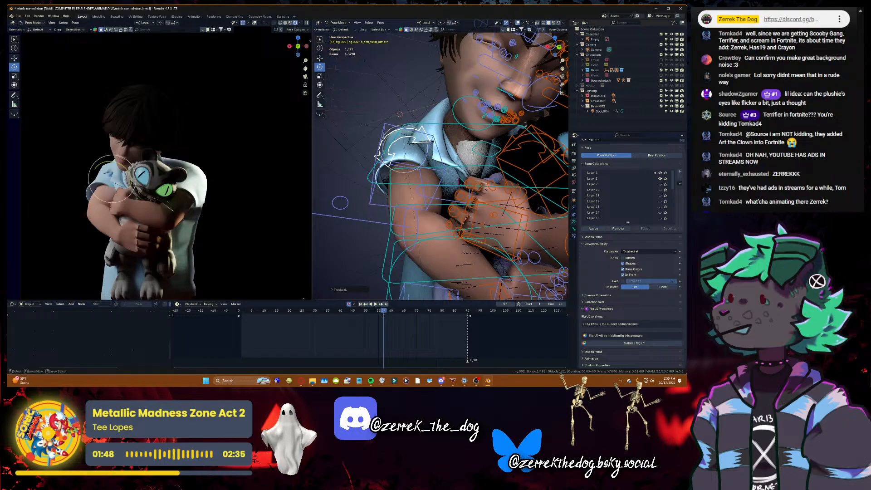
- Try moving the elbow control slightly down the character's arm, then undo the move
key("shift+grave")
key("a")
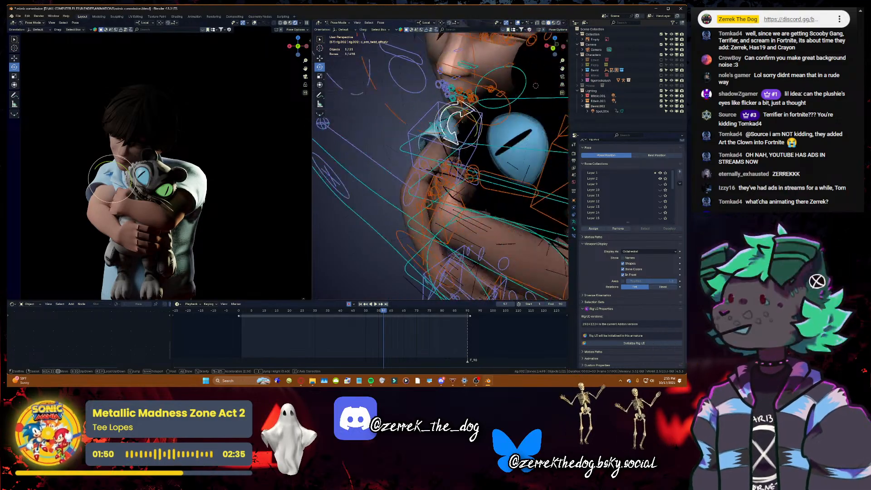
key("s")
left_click(470, 177)
left_click(417, 193)
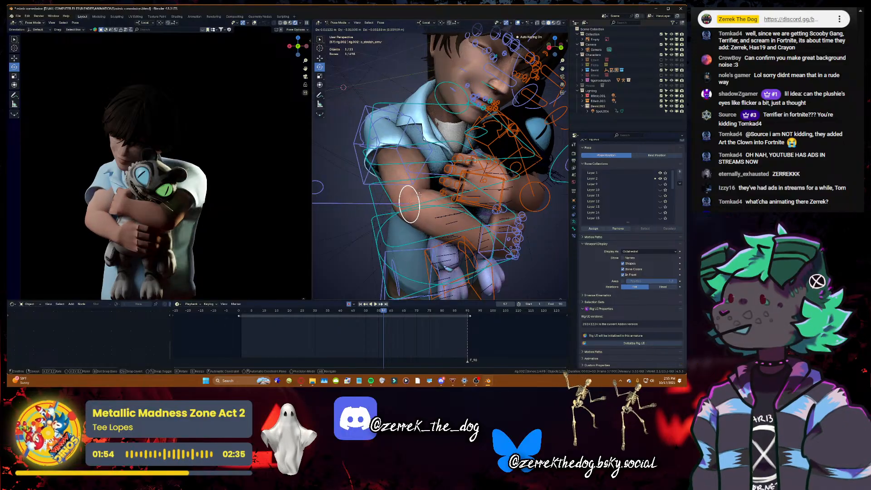
left_click(319, 58)
mouse_move(414, 198)
left_mouse_down()
mouse_move(429, 203)
mouse_move(411, 208)
left_mouse_up()
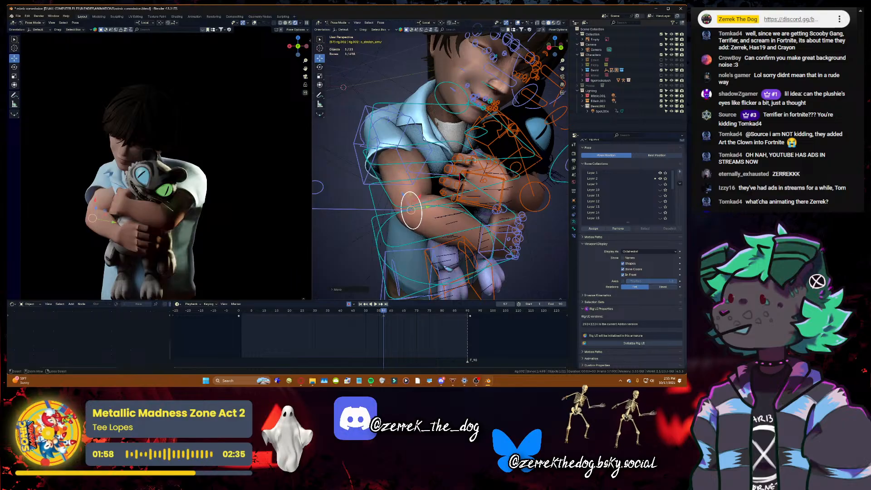
key("ctrl+z")
- Save the project file, then switch to Object Mode and select the character's shirt mesh
middle_click_drag(411, 208, 468, 193)
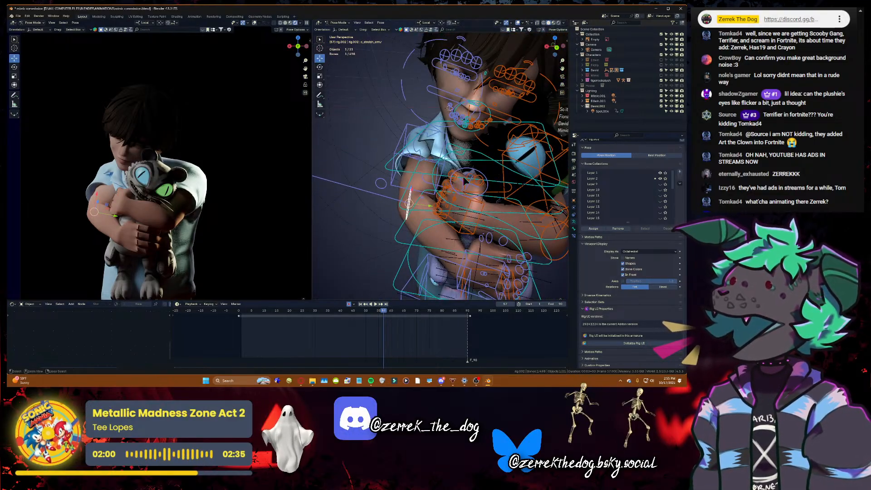
key("ctrl+s")
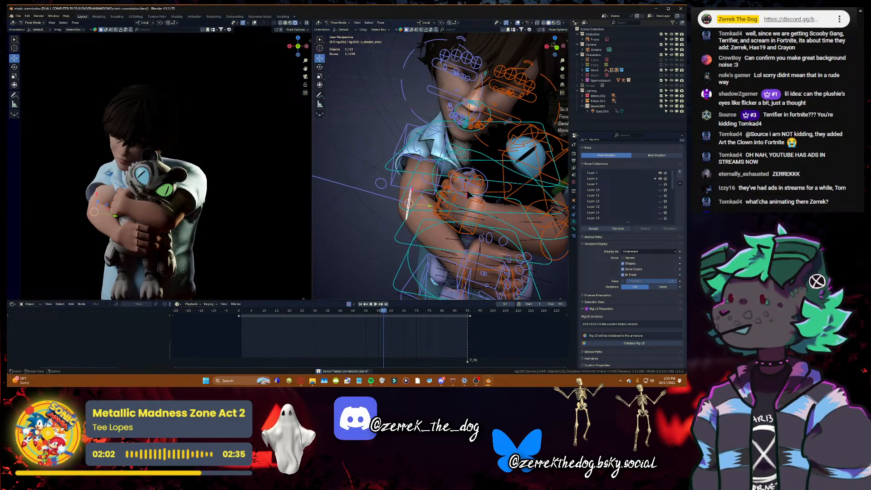
left_click(343, 23)
left_click(342, 29)
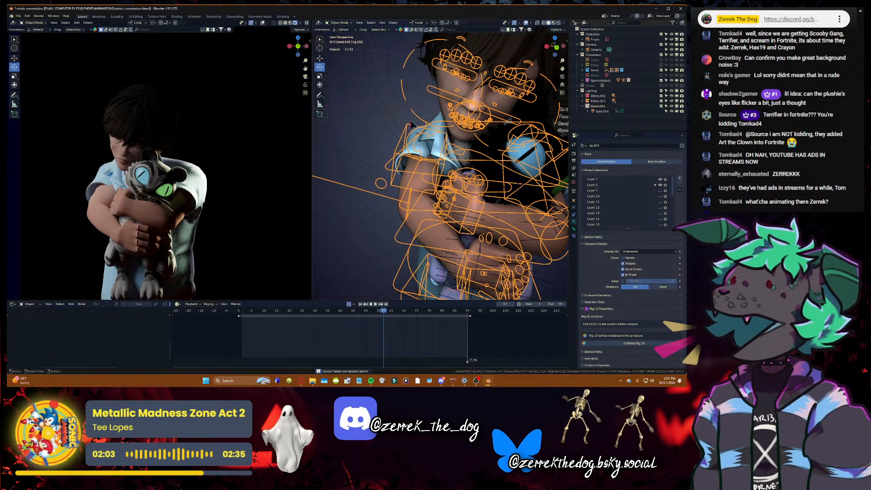
left_click(422, 145)
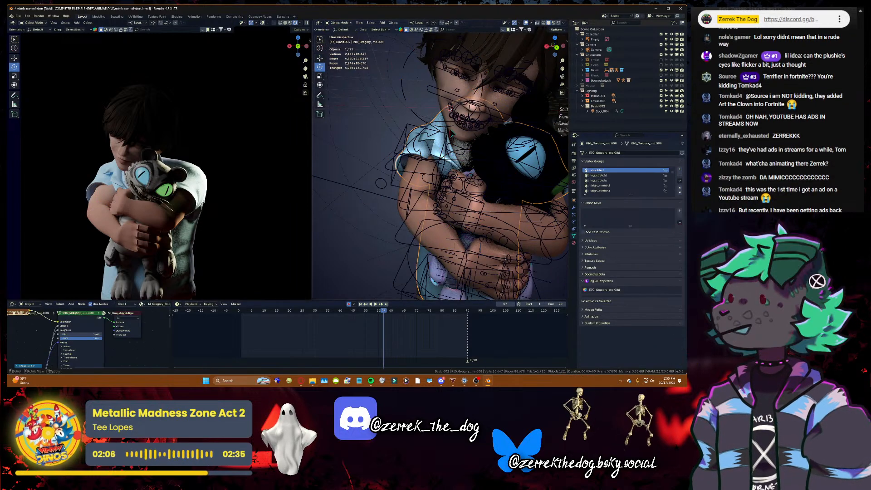
- Expand the shirt mesh's vertex group list and show the arm_stretch group's weights at the sleeve in Weight Paint mode
left_click(574, 207)
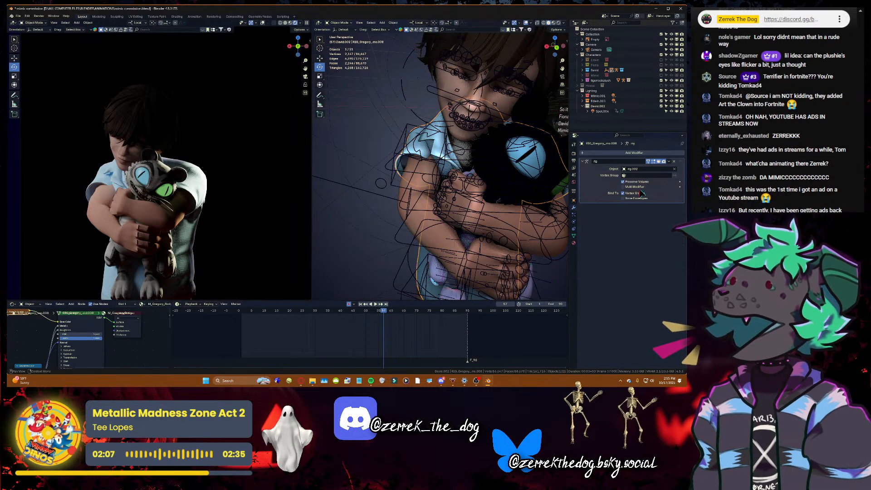
left_click(574, 236)
left_click_drag(631, 196, 631, 288)
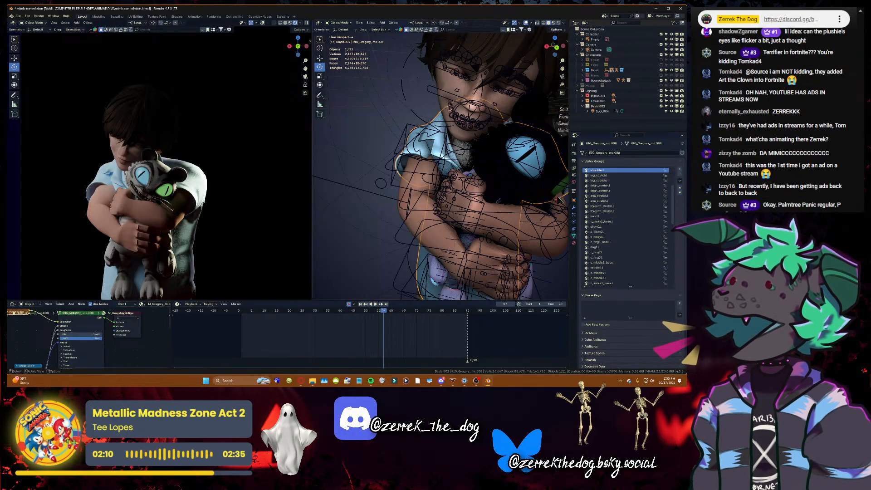
left_click(339, 23)
left_click(338, 50)
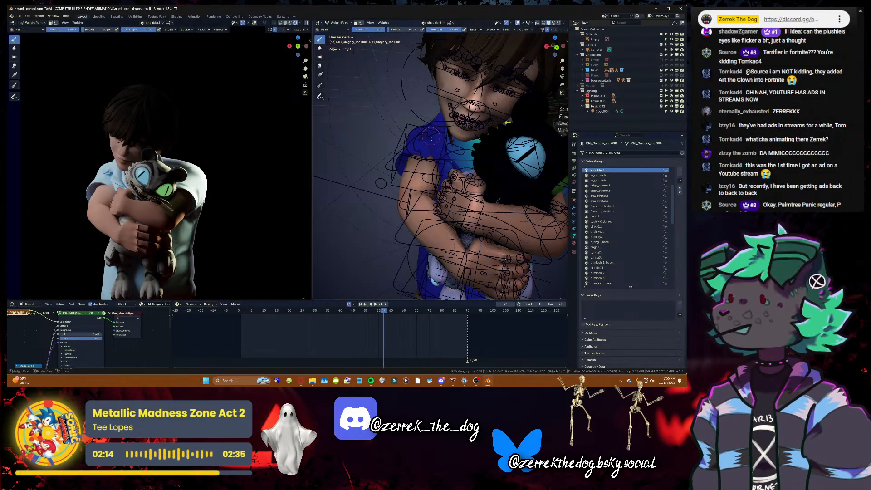
left_click(603, 196)
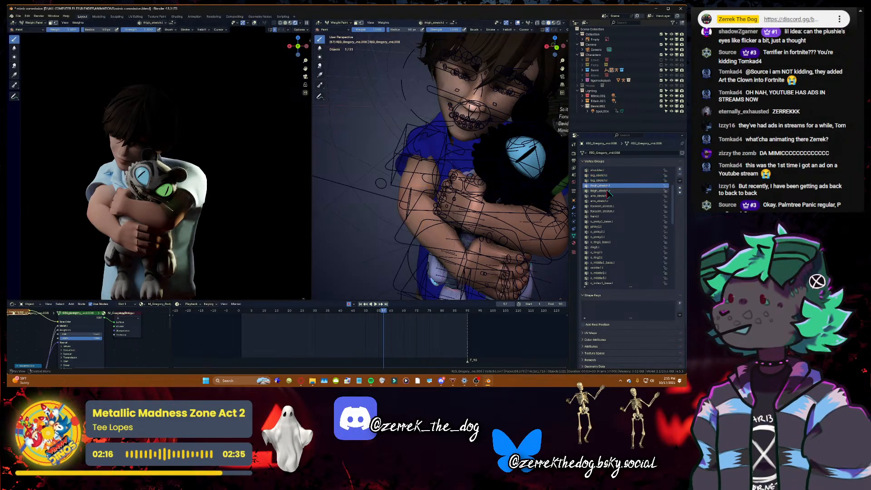
left_click(604, 201)
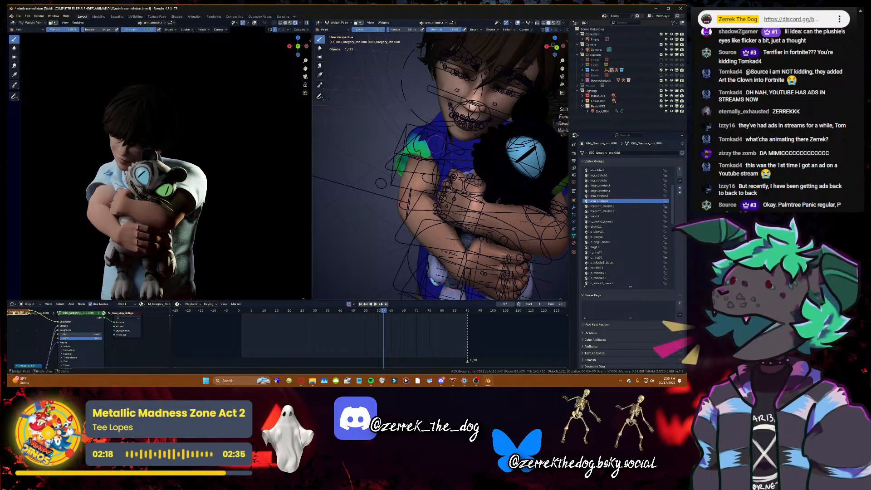
- Try weight gradients across the shirt sleeve with the Gradient tool, undoing the first and adjusting the tool settings
left_click(320, 75)
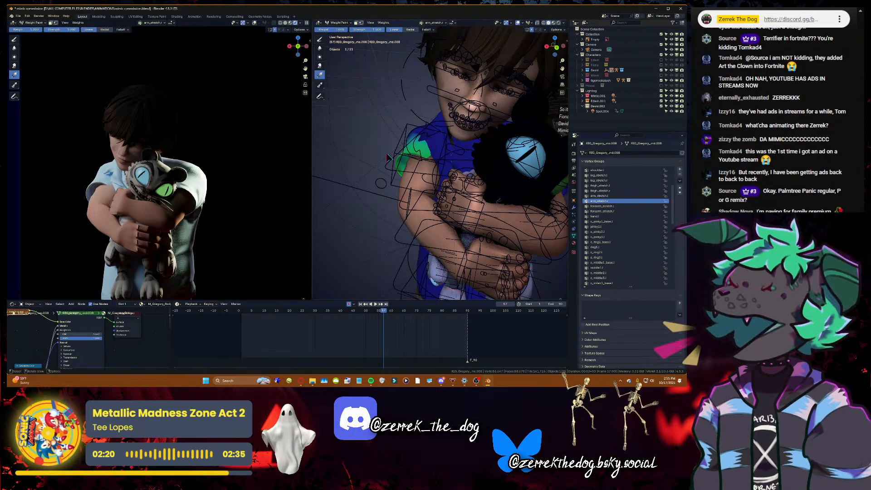
left_click_drag(379, 183, 431, 125)
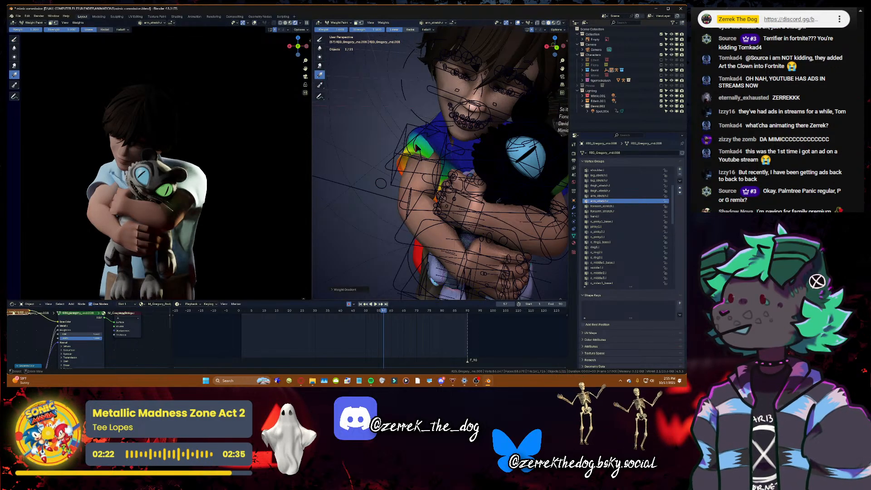
key("ctrl+z")
left_click_drag(375, 30, 350, 30)
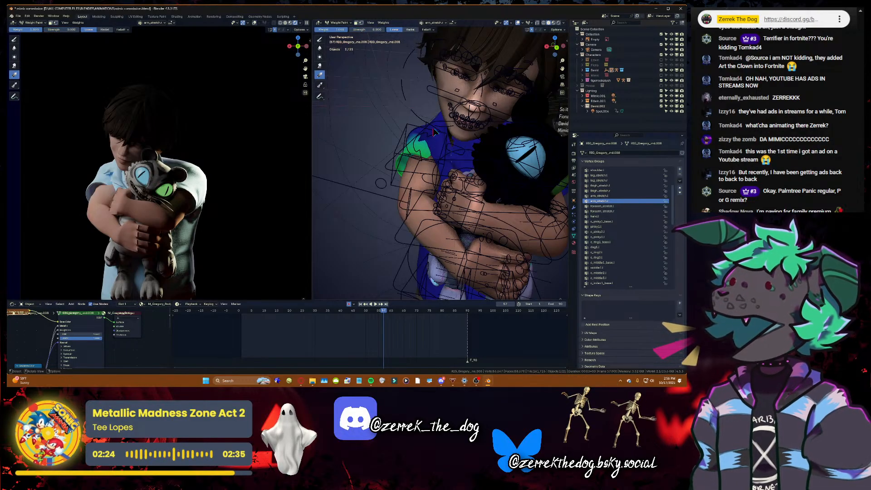
left_click_drag(433, 132, 415, 168)
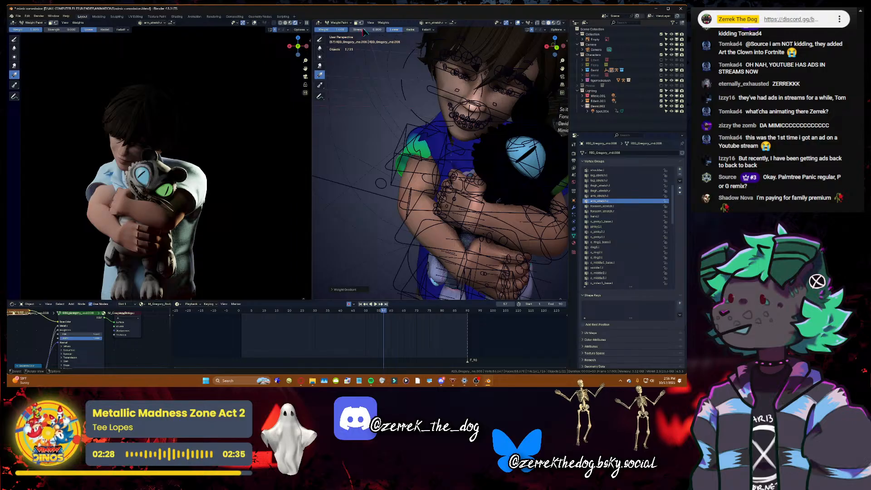
- Readjust the gradient settings, try two more weight gradients across the sleeve, and undo them
left_click_drag(365, 31, 381, 31)
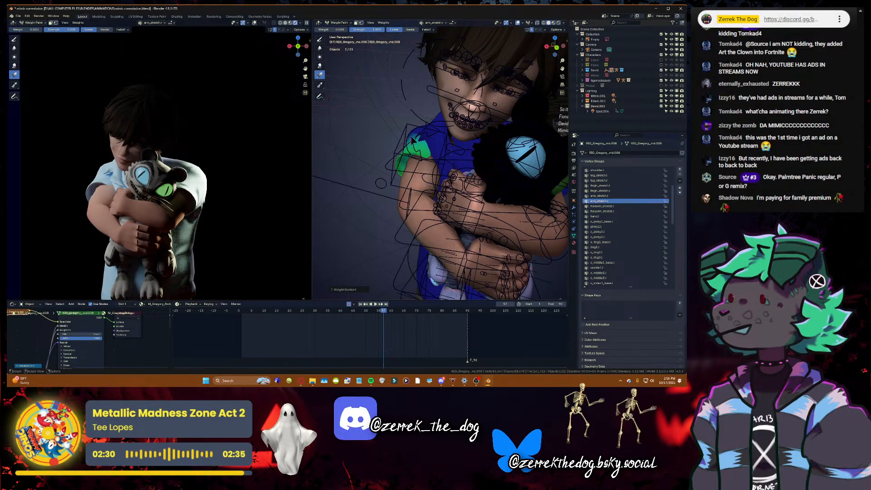
left_click_drag(414, 113, 436, 211)
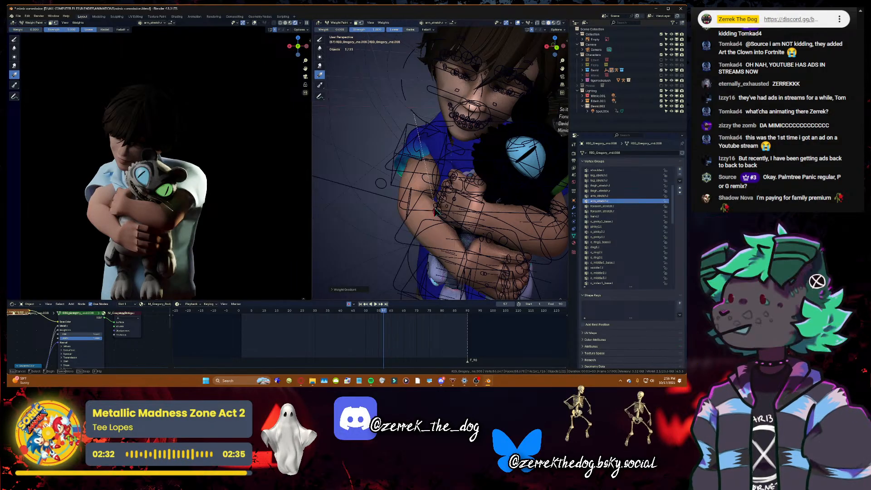
key("ctrl+z")
left_click_drag(382, 178, 509, 137)
key("ctrl+z")
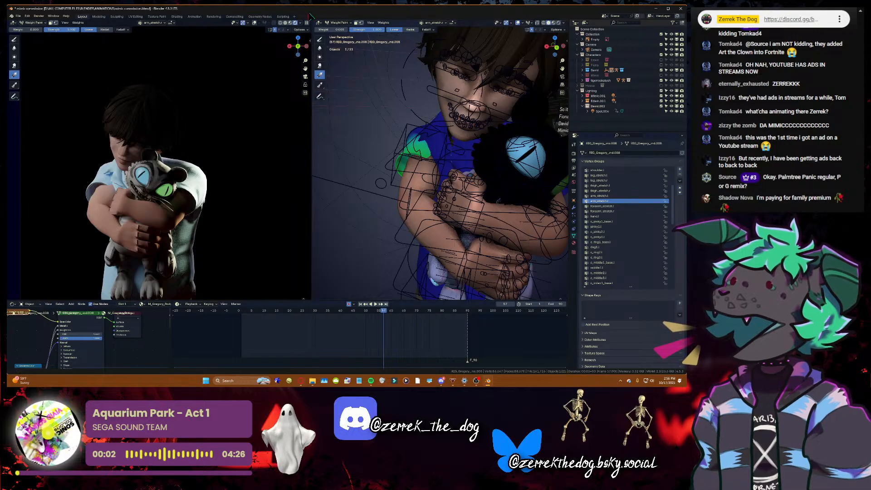
- Return to Object Mode, select the character's rig and switch it to Pose Mode
left_click(333, 23)
left_click(338, 29)
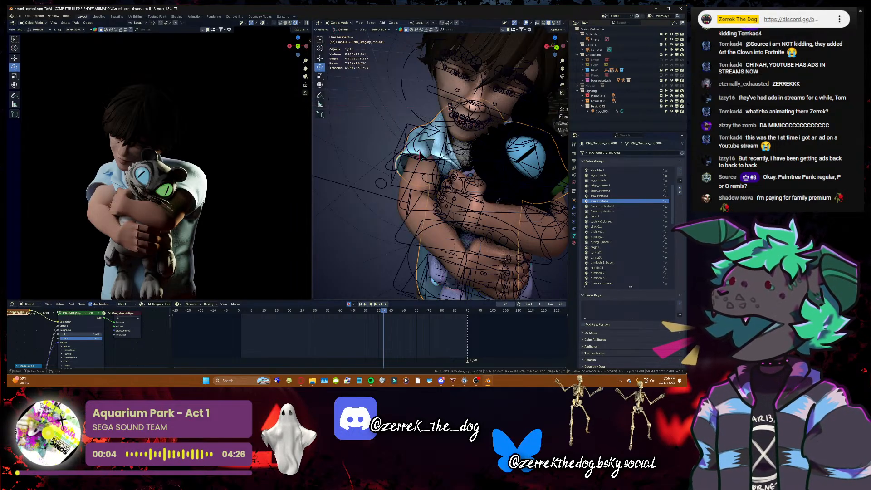
left_click(420, 156)
left_click(340, 23)
left_click(340, 41)
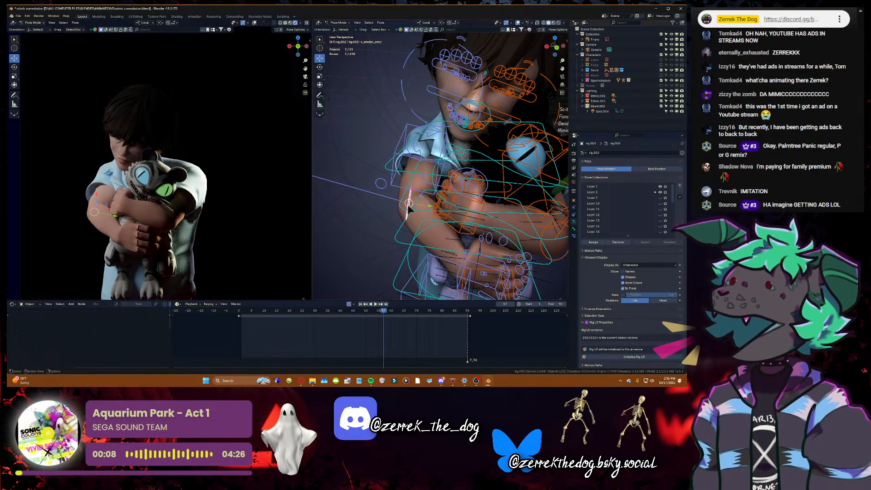
- Try moving the elbow control of the character's arm freely
key("shift+grave")
key("w")
key("d")
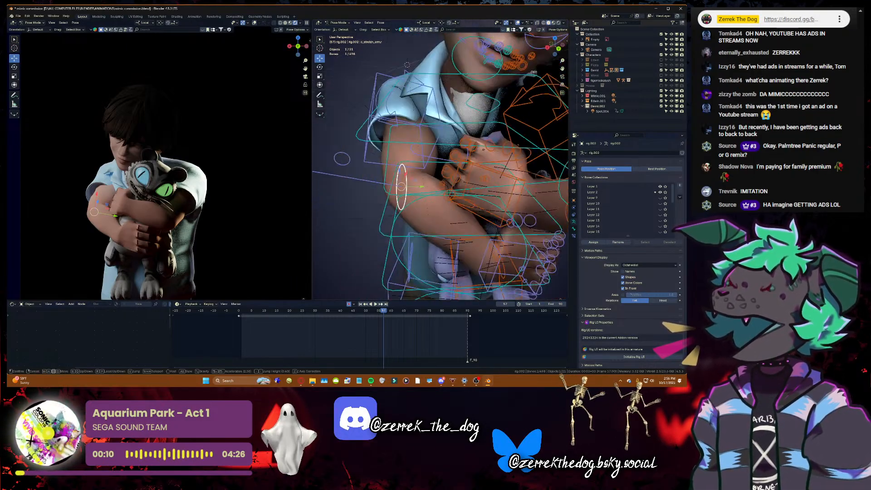
left_click(401, 193)
key("g")
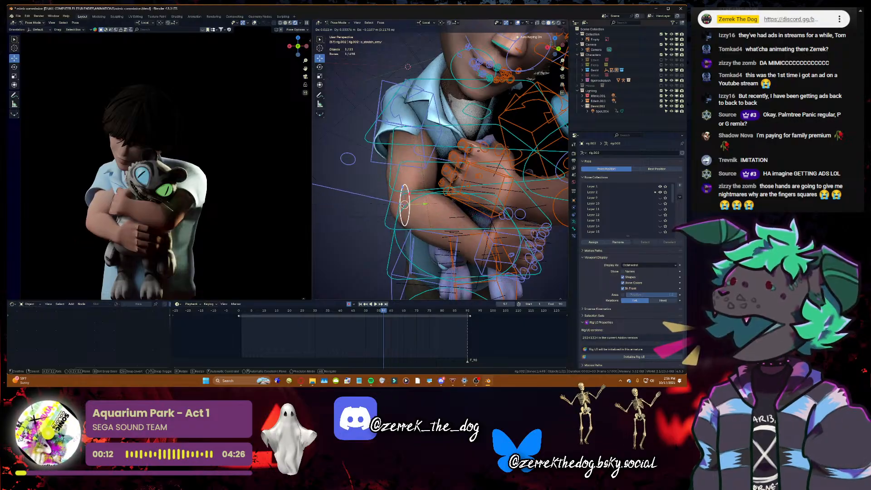
left_click(406, 184)
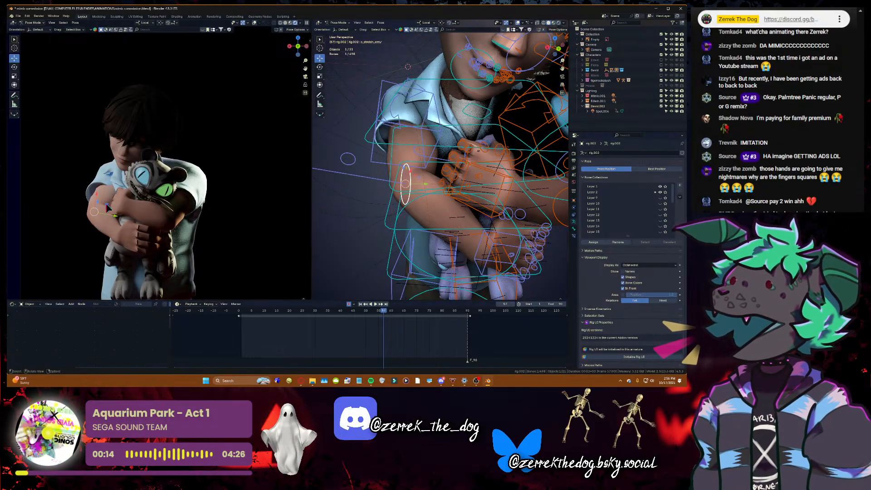
- Try moving the elbow pole control of the character's arm inward toward the body and inspect the sleeve up close
key("shift+grave")
left_click(441, 166)
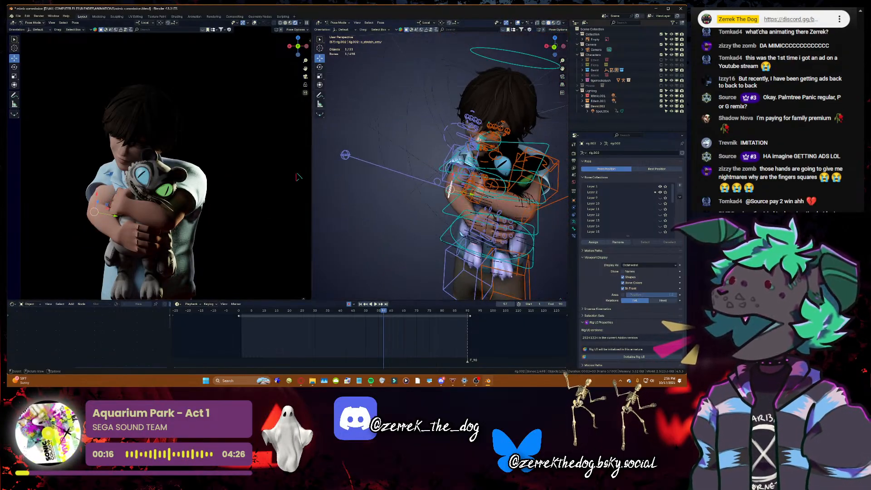
left_click(343, 160)
key("g")
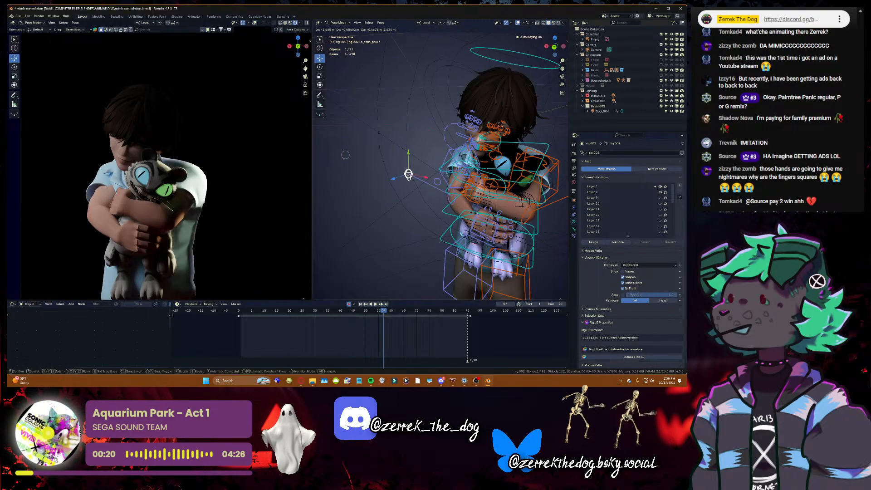
left_click(407, 203)
key("shift+grave")
key("w")
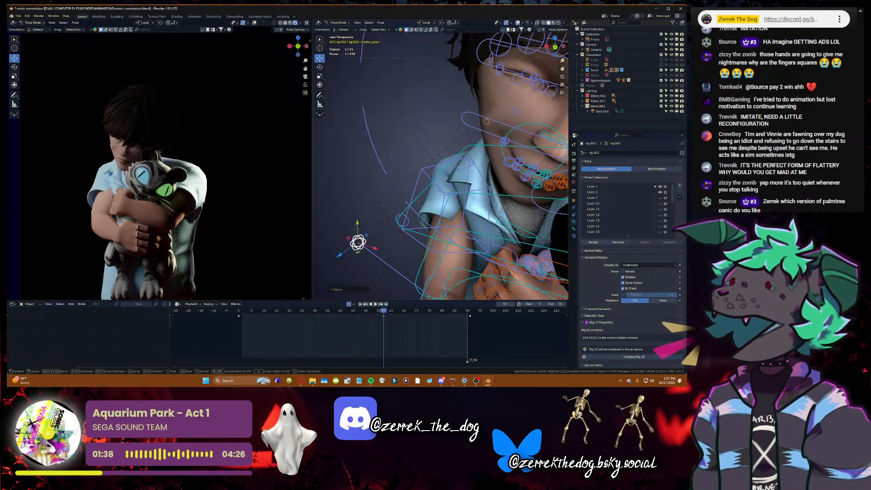
left_click(377, 189)
- Switch to Spotify, play Tidal Tempest from the Stream Playlist, and return to Blender
left_click(374, 384)
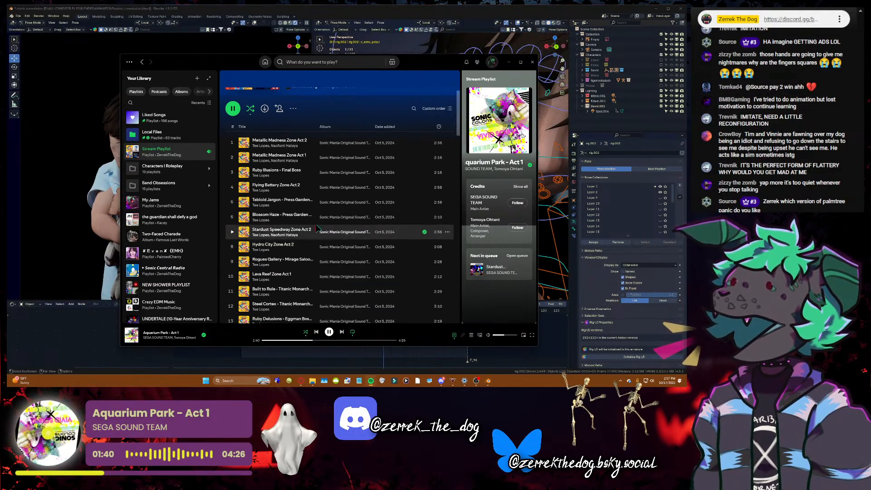
scroll(310, 211, "down", 5)
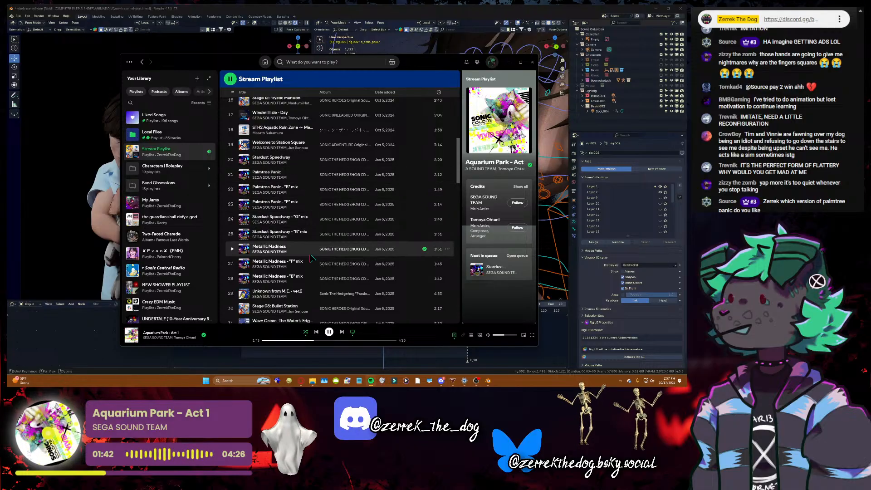
scroll(311, 255, "down", 8)
scroll(311, 258, "down", 7)
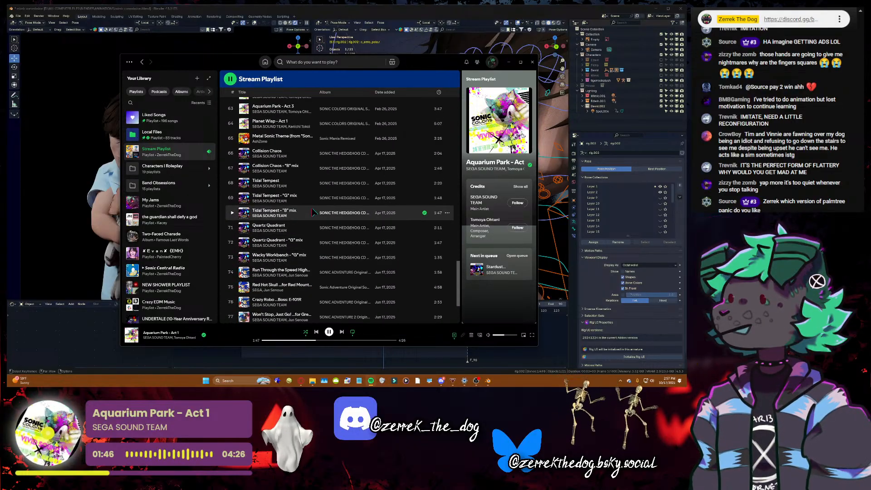
double_click(312, 186)
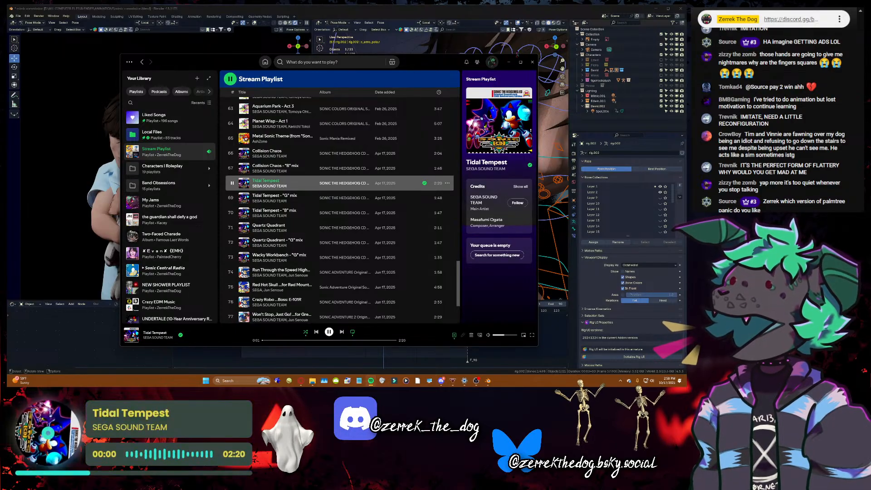
left_click(509, 62)
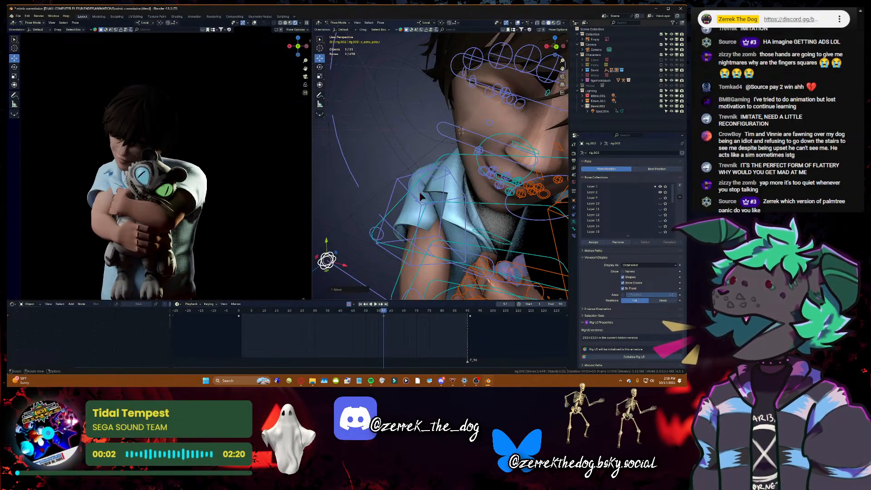
- Inspect the arm from several angles and select the box-shaped control around the character's upper arm
key("shift+grave")
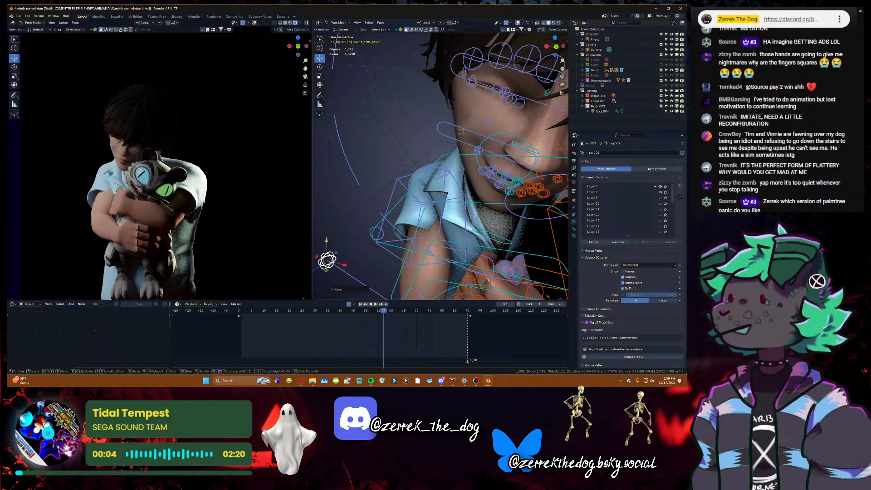
key("s")
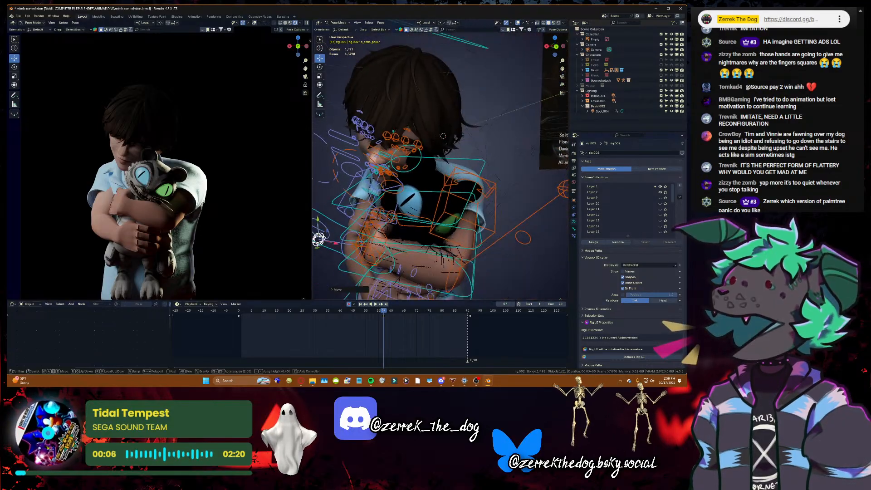
key("w")
key("s")
key("w")
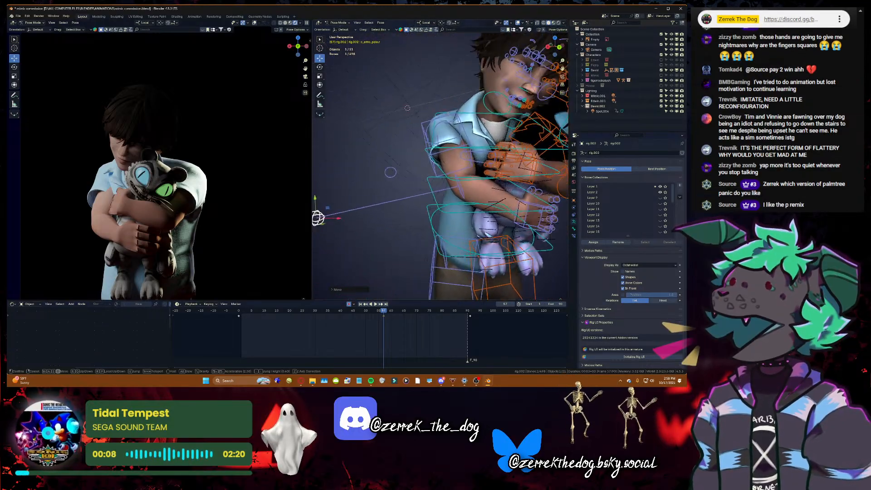
key("s")
left_click(421, 173)
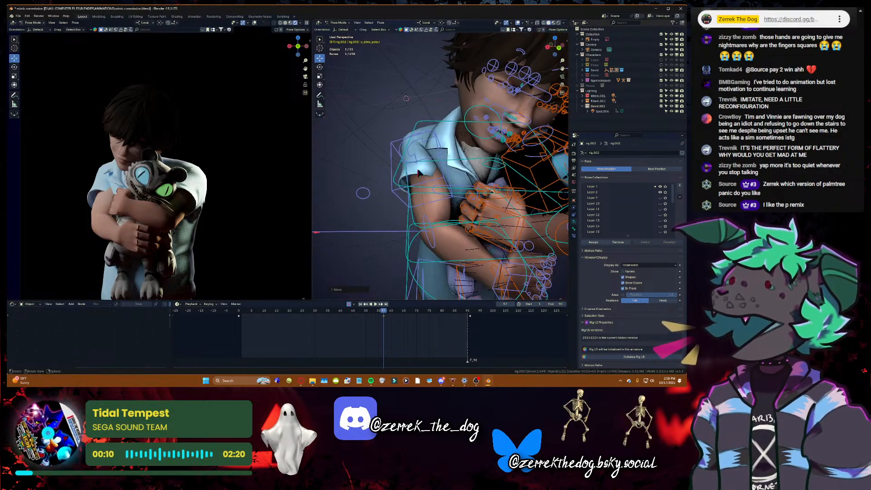
left_click(443, 155)
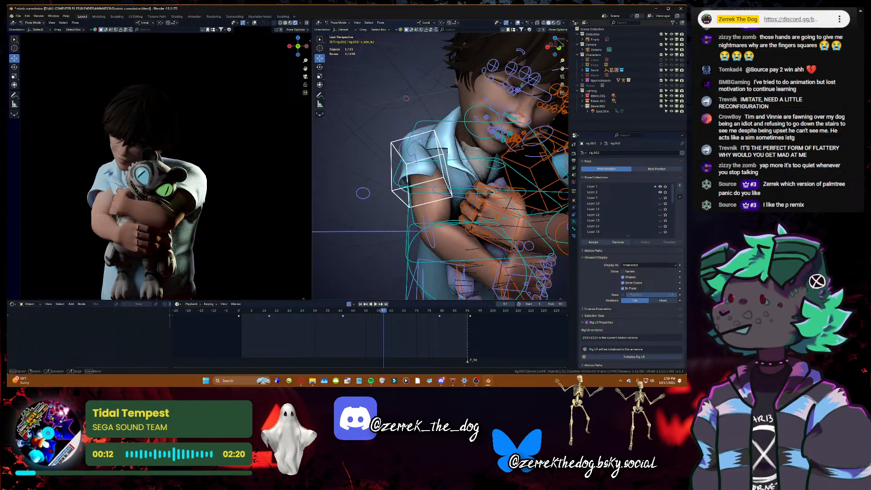
- Show the upper-arm control's transform values and unlock its location, rotation and scale channels
left_click(566, 42)
left_click(567, 41)
left_click(439, 136)
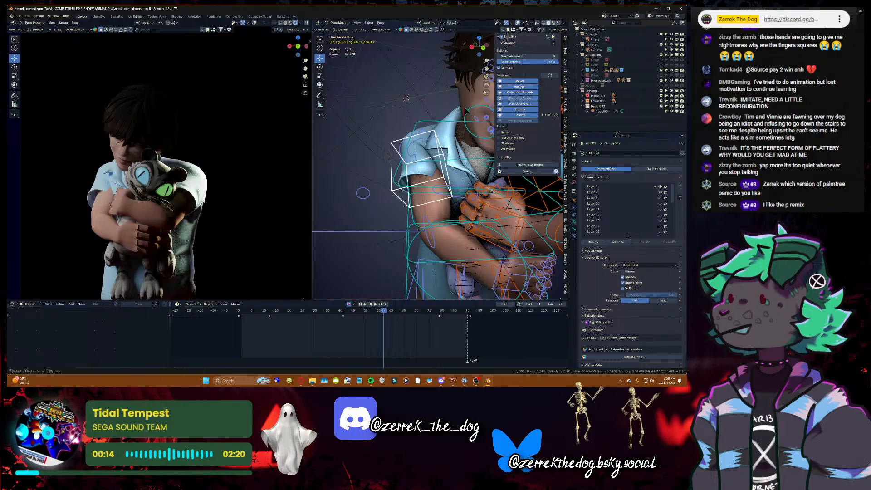
left_click(566, 40)
left_click(553, 71)
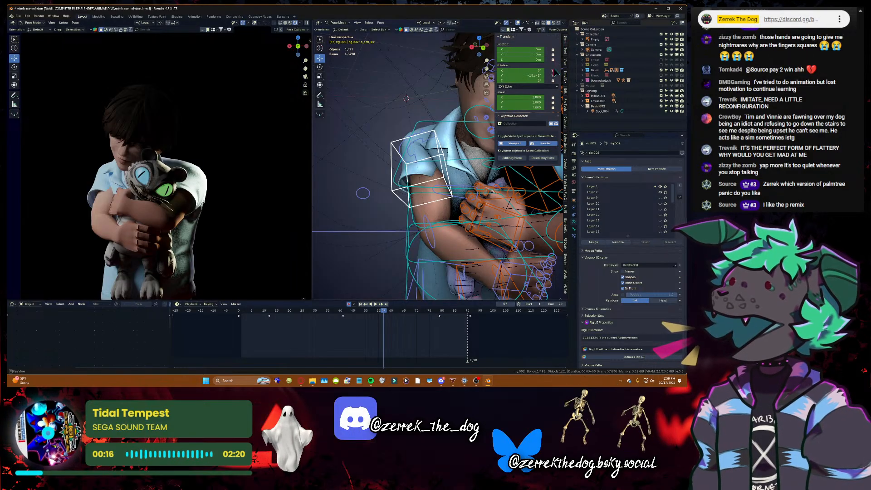
left_click(553, 81)
left_click(553, 97)
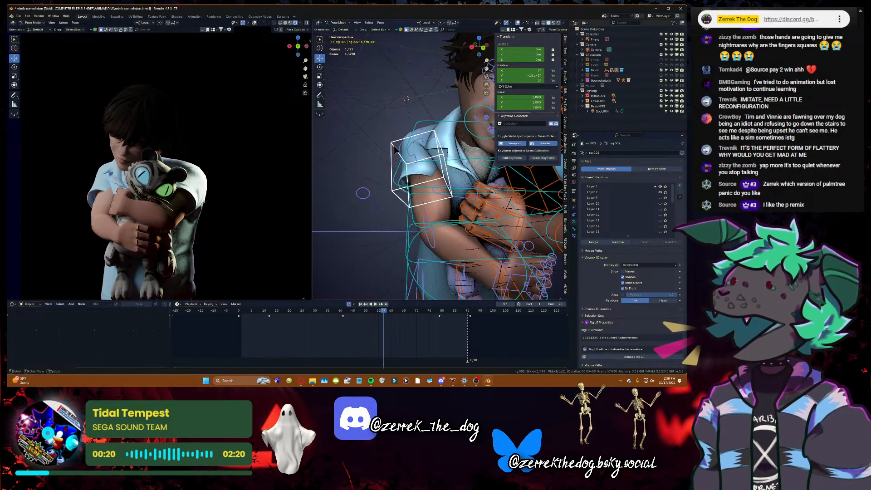
scroll(350, 92, "down", 8)
scroll(348, 88, "up", 8)
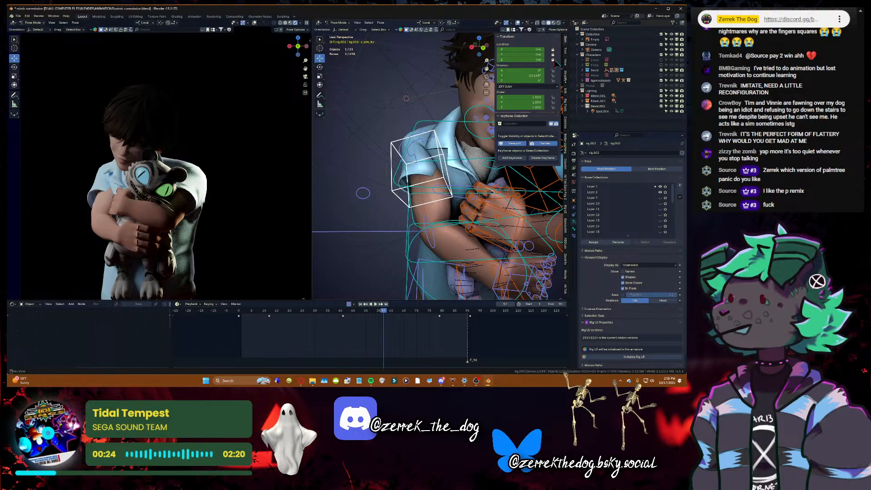
- Move the upper-arm control slightly at the shoulder and rotate it freely with trackball rotation
key("g")
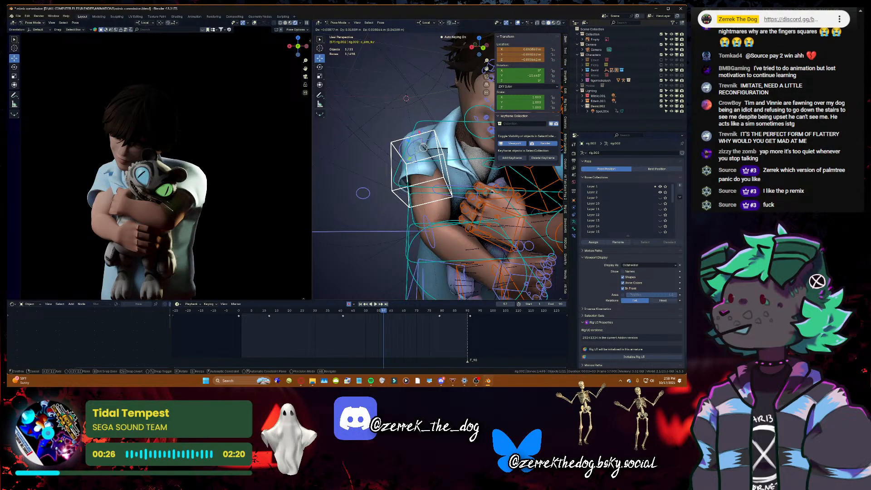
left_click(422, 148)
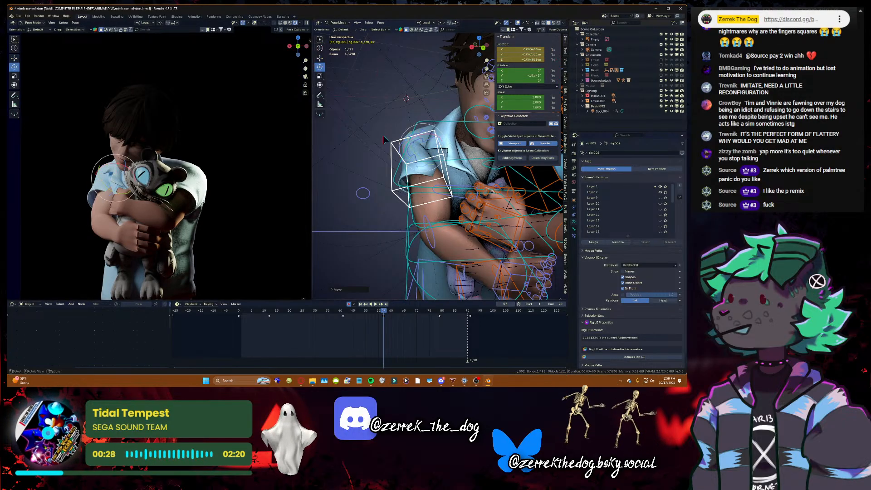
key("r")
key("r")
left_click(422, 163)
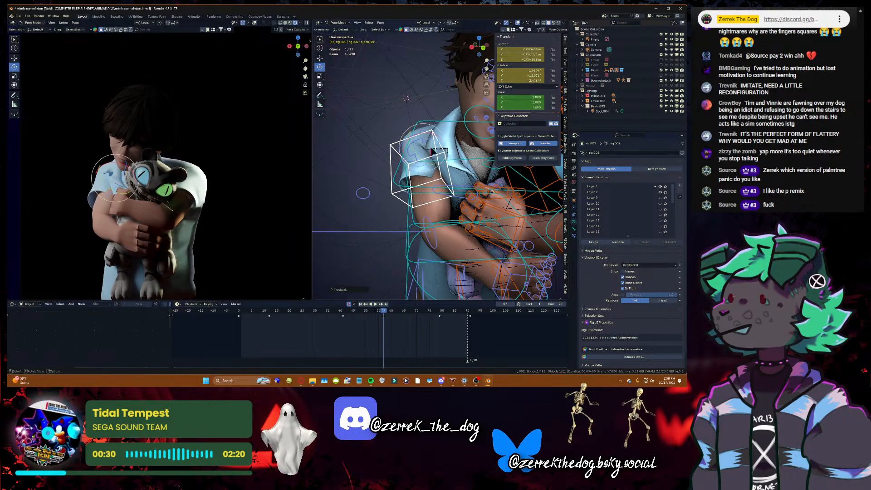
- Try another trackball rotation of the upper-arm control and undo it
key("r")
key("r")
left_click_drag(429, 159, 424, 152)
key("ctrl+z")
- Select the curved-arrow twist control on the character's shoulder and rotate it to reshape the sleeve
key("g")
left_click(421, 144)
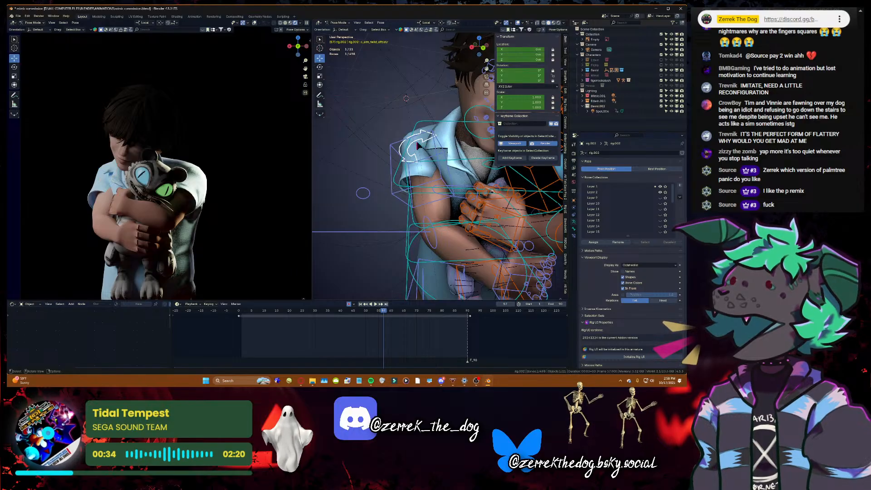
key("r")
left_click_drag(420, 136, 436, 154)
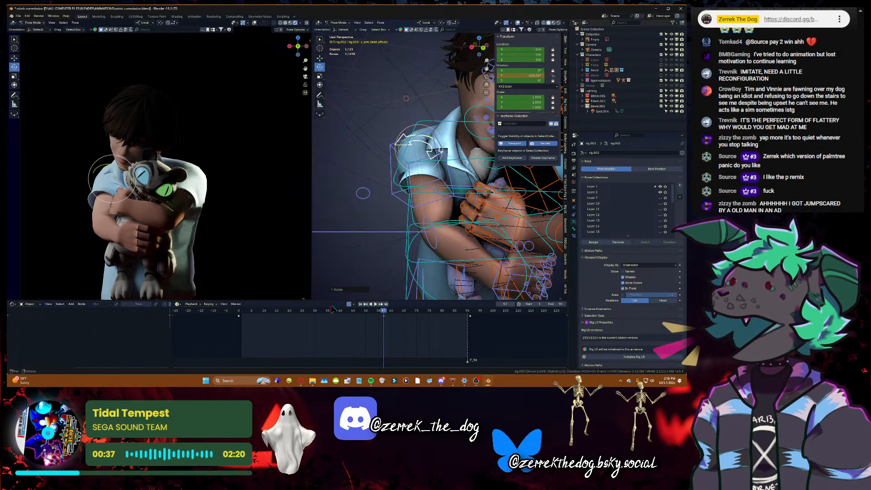
- Delete the twist control's old keyframes at the start and end of the timeline, and save the file
key("x")
left_click(241, 319)
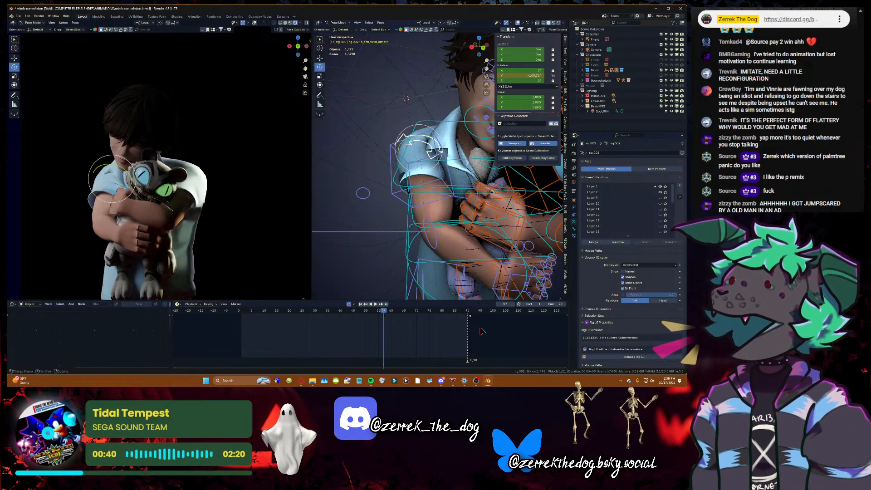
key("ctrl+s")
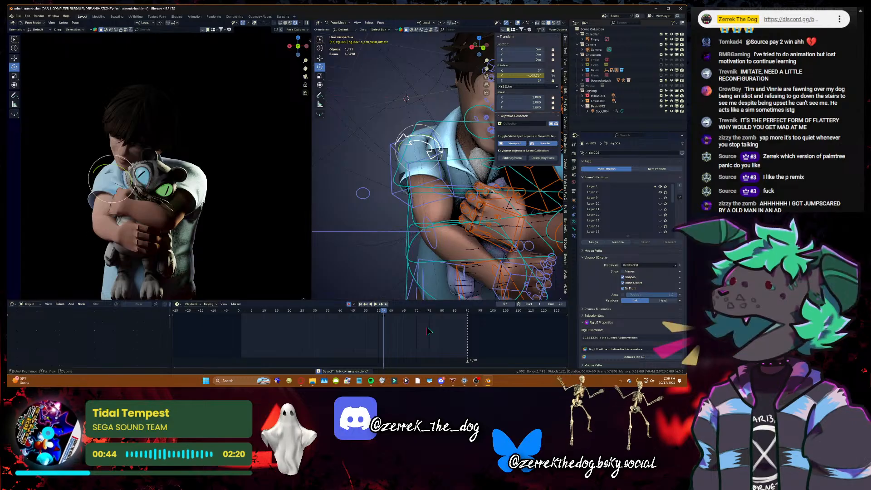
- Return to the first frame and play the animation to check the shoulder twist
key("shift+Left")
key("space")
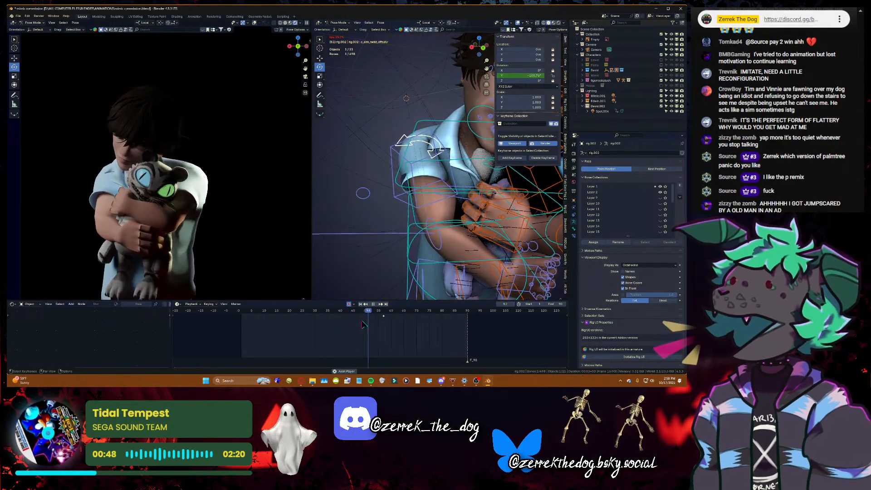
key("Escape")
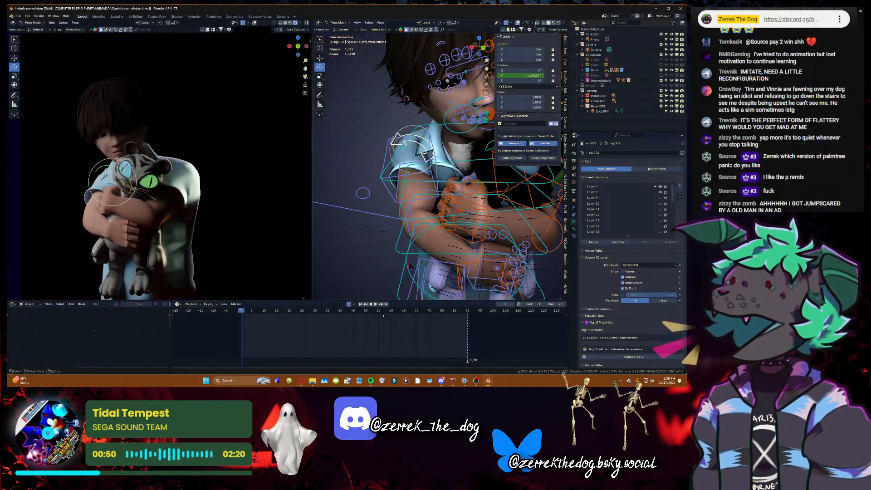
- Select the elbow pole control with the Move tool and delete all its keyframes, returning to the first frame
middle_click_drag(409, 265, 410, 265)
left_click(352, 177)
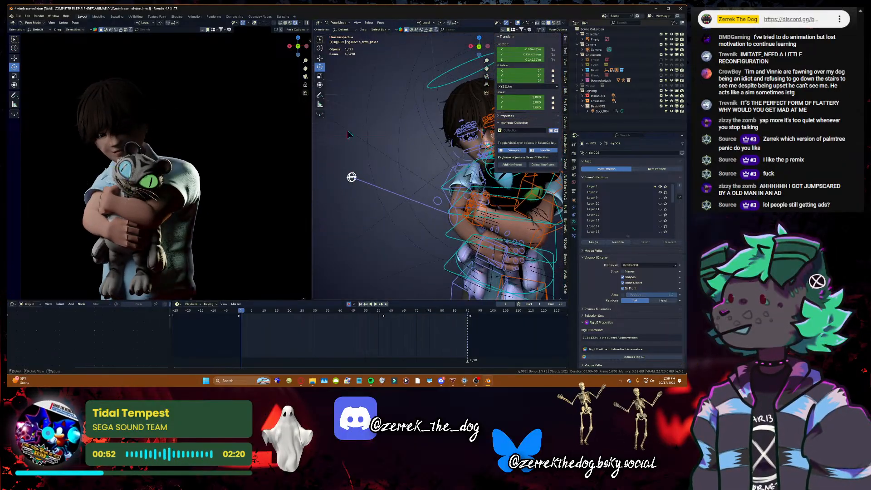
left_click(320, 58)
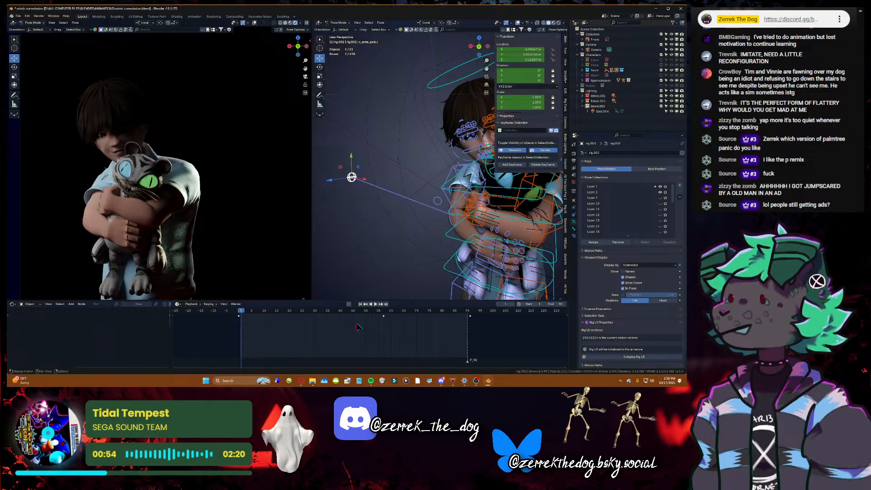
left_click(384, 317)
key("x")
left_click(383, 318)
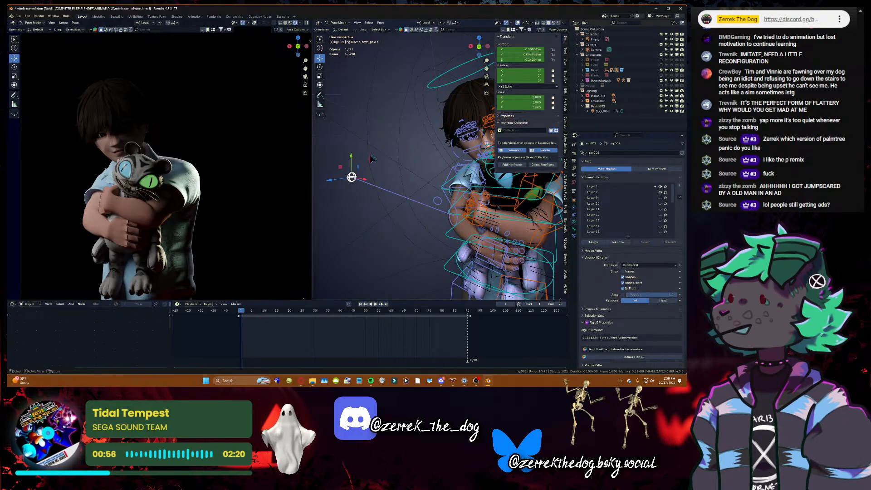
left_click_drag(220, 315, 424, 324)
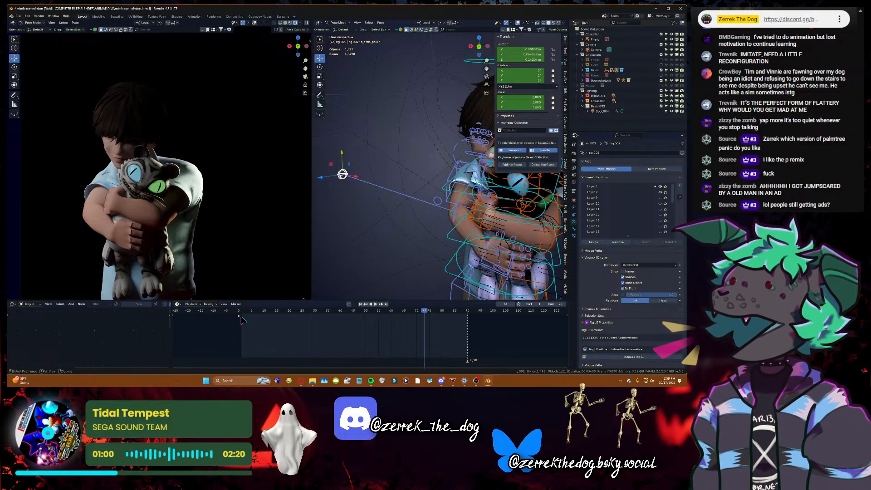
key("shift+Left")
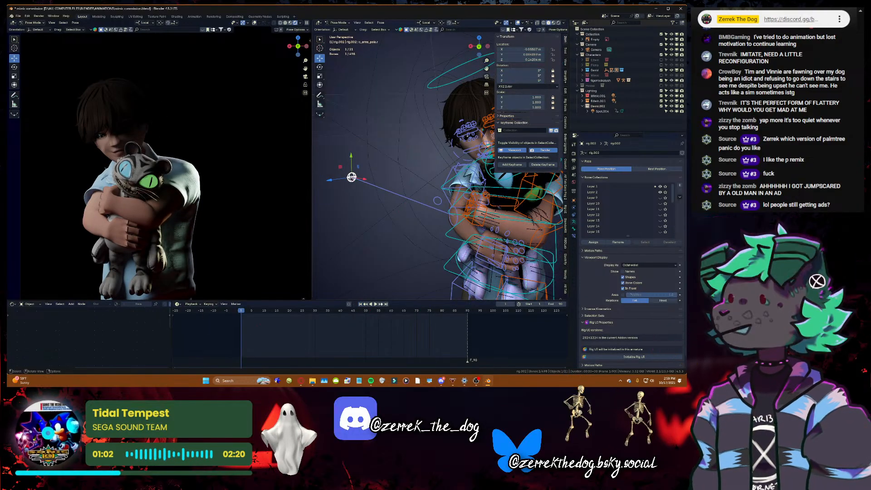
- Move the elbow pole control lower and closer to the arm, and play the animation to inspect the arms
left_click_drag(352, 177, 381, 216)
key("space")
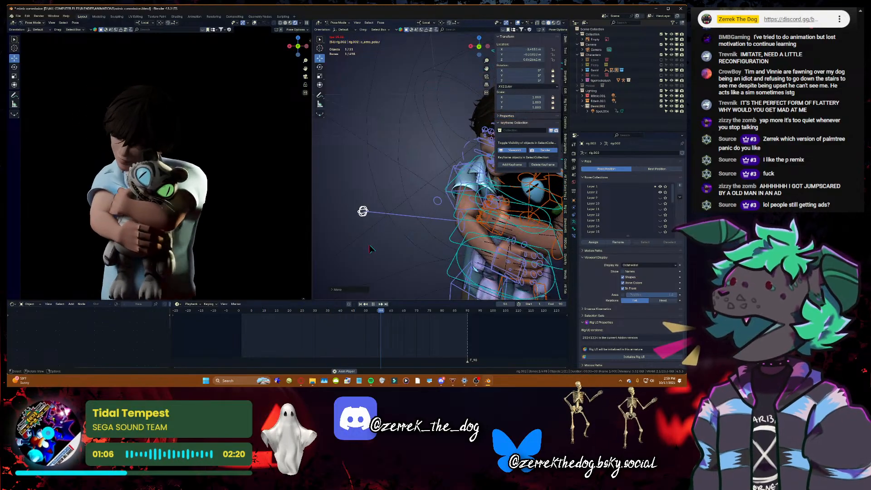
key("space")
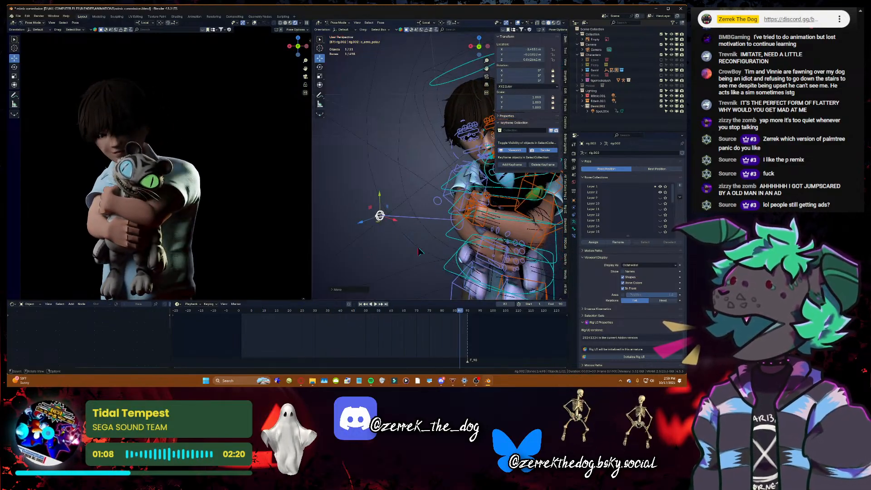
key("shift+grave")
key("w")
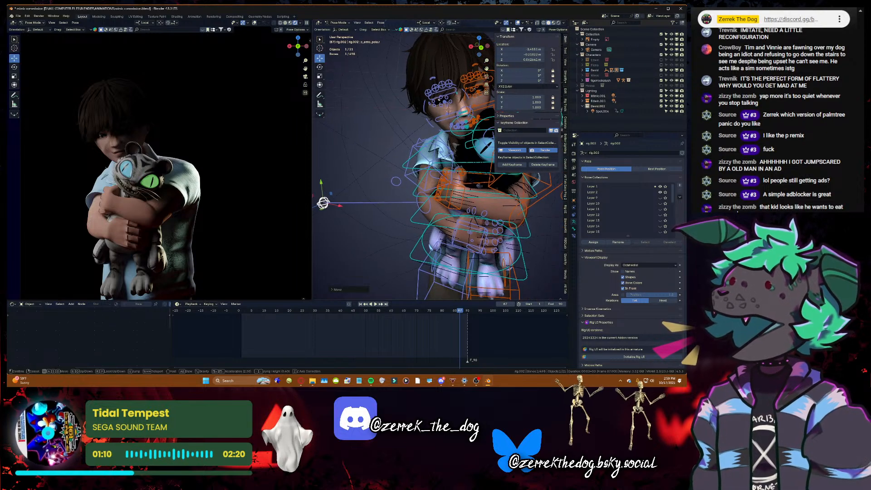
key("w")
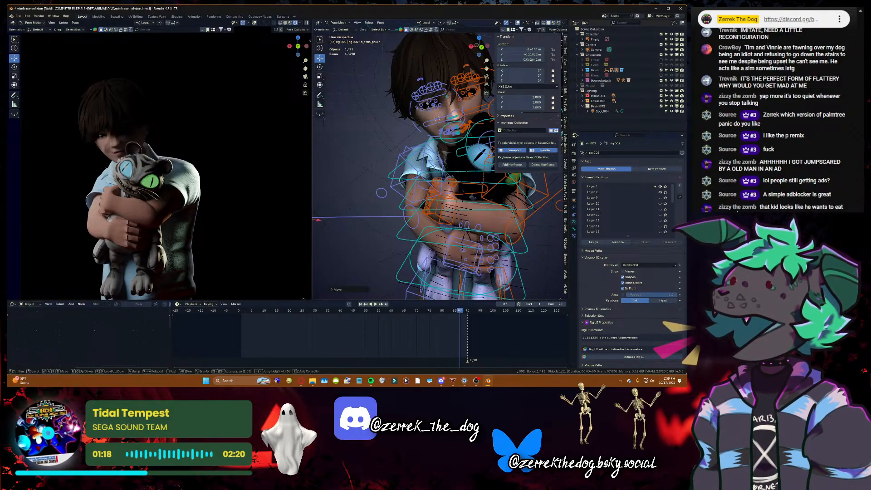
- Inspect the crossed arms, sleeves and elbow pole control from several angles and distances around the character
key("s")
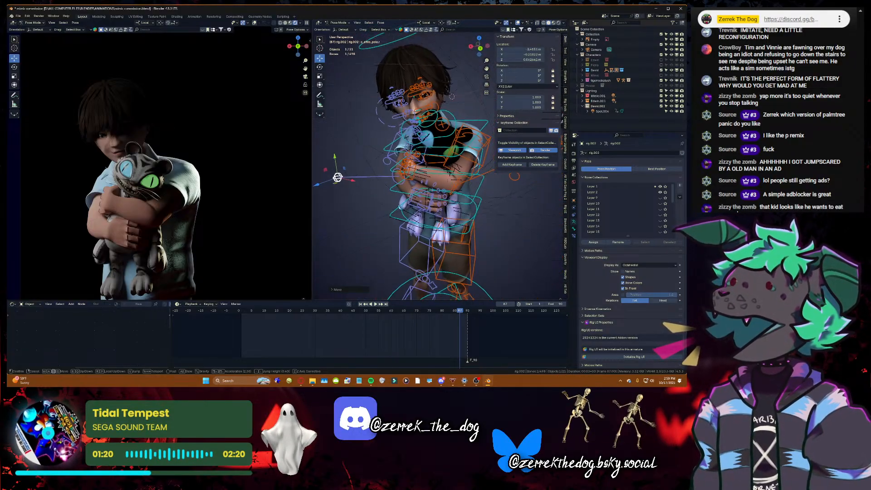
key("e")
key("w")
key("s")
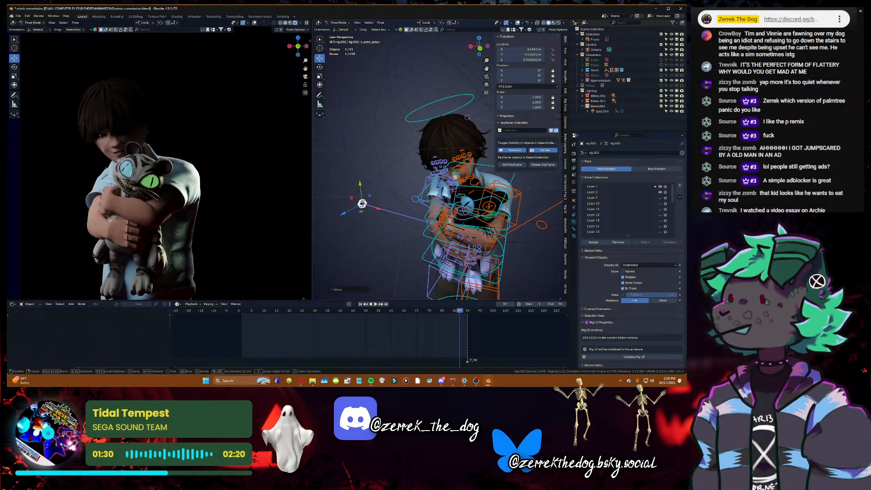
mouse_move(438, 165)
right_mouse_down()
mouse_move(447, 169)
mouse_move(439, 167)
right_mouse_up()
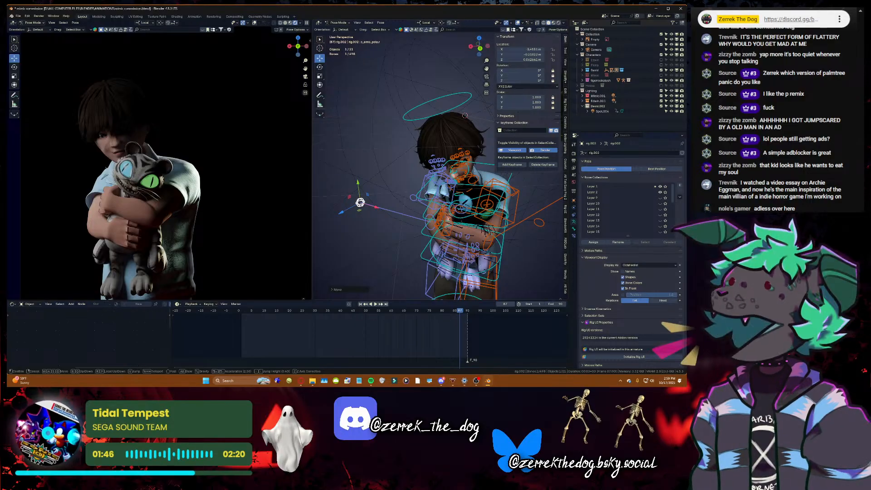
key("w")
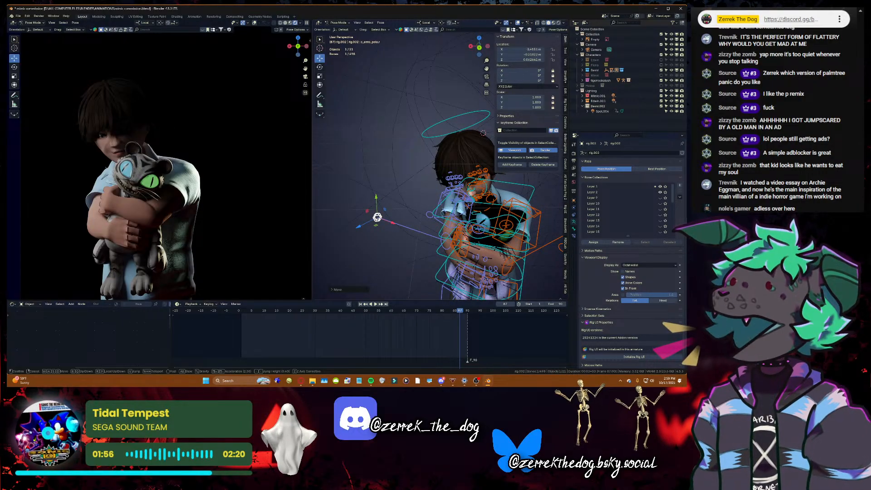
key("q")
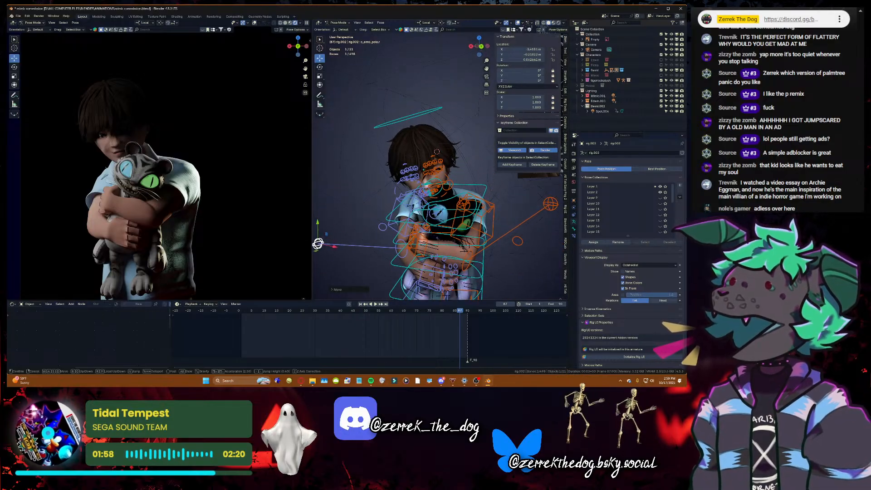
key("w")
key("a")
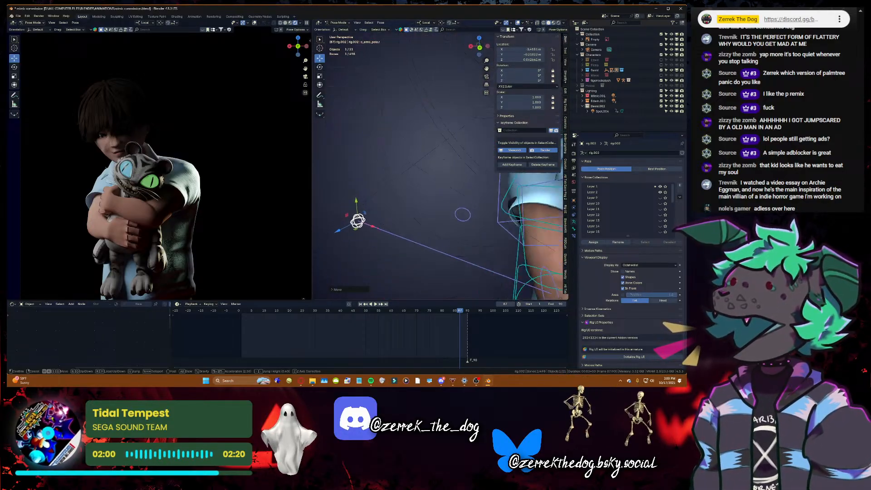
key("s")
left_click(398, 191)
- Select the arm's stretch control and play the animation from the first frame with the camera view in solid shading
left_click(400, 173)
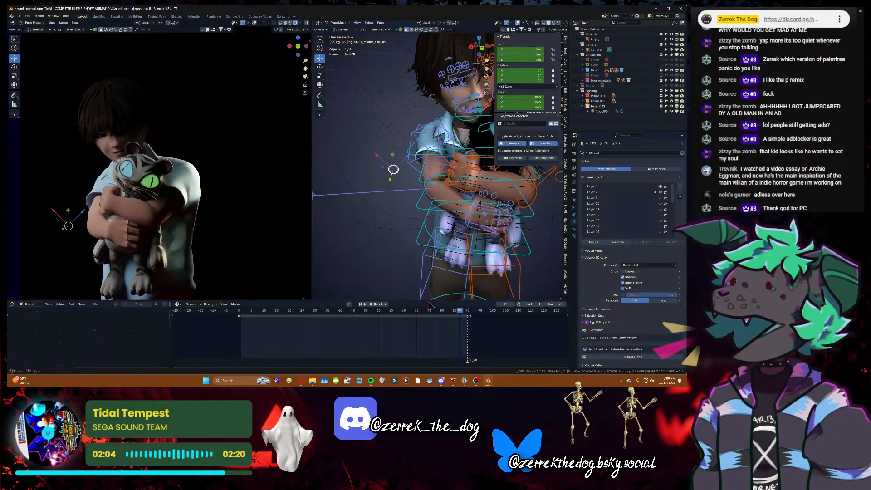
left_click(361, 304)
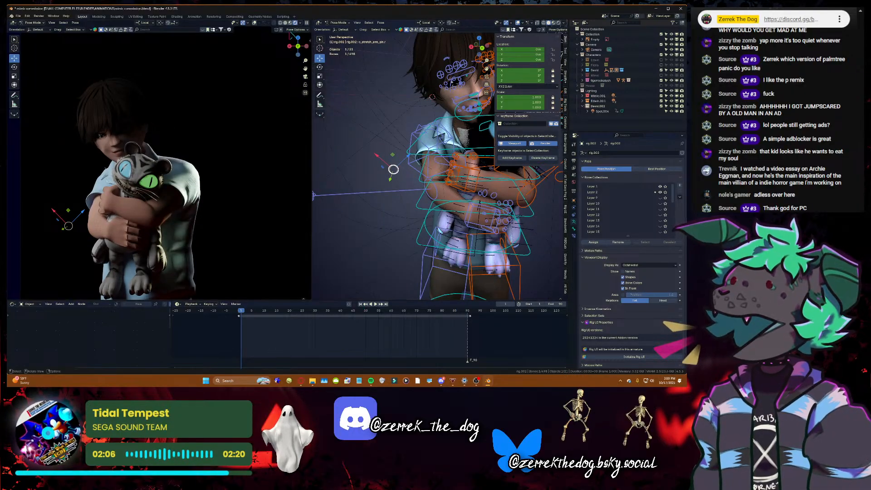
key("space")
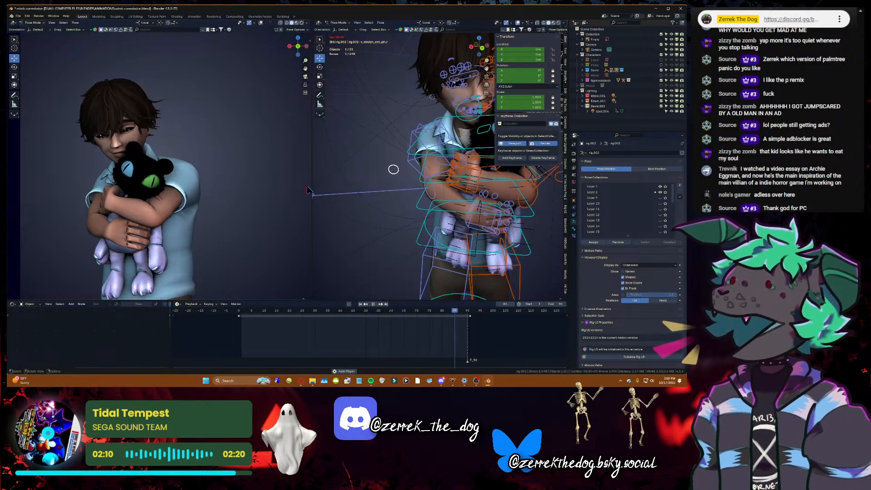
key("Escape")
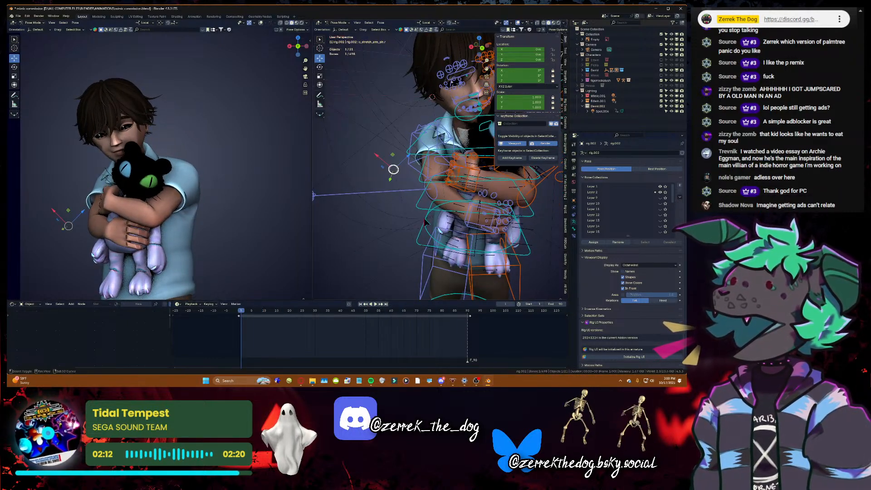
- Examine the character's hugging pose and the held creature from close up and from full-body distance
key("shift+grave")
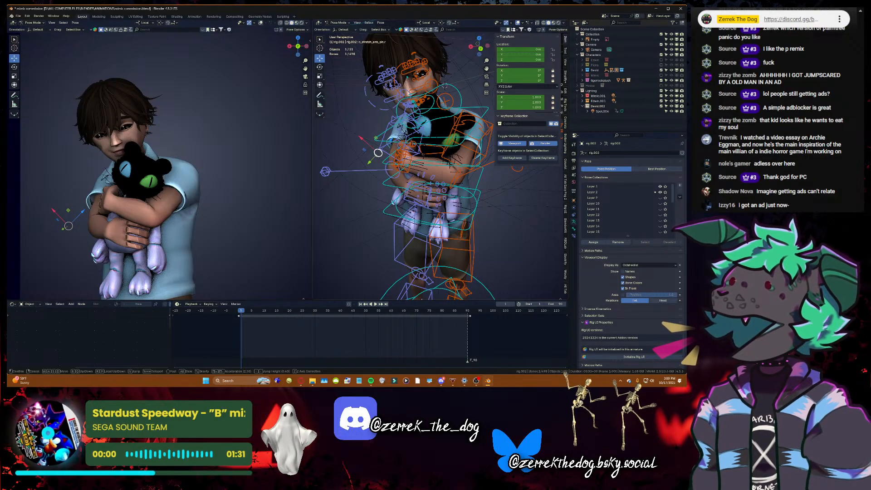
key("s")
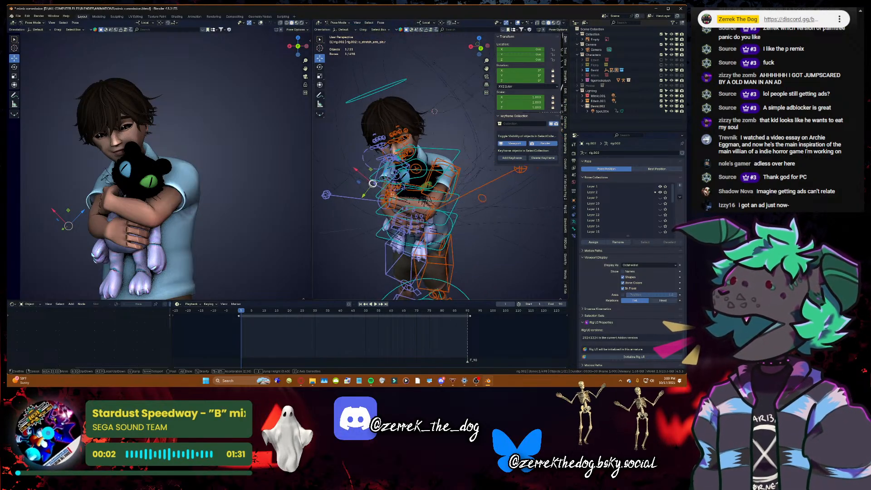
key("s")
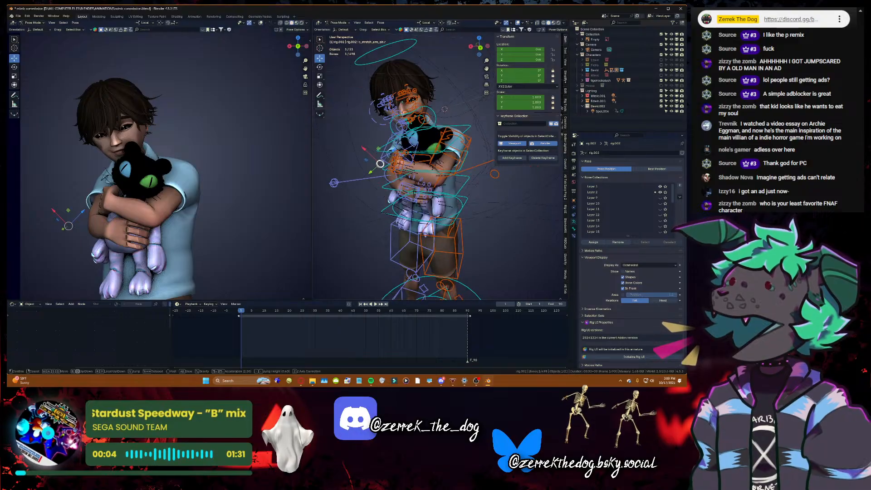
key("w")
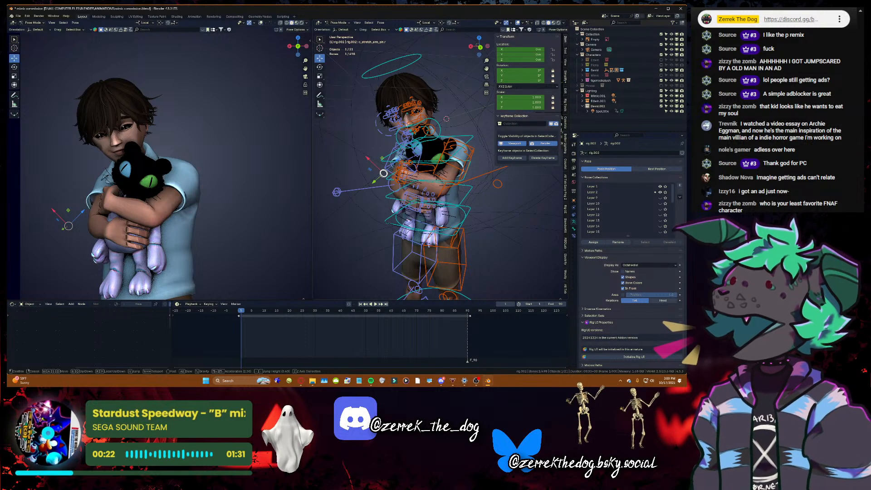
key("q")
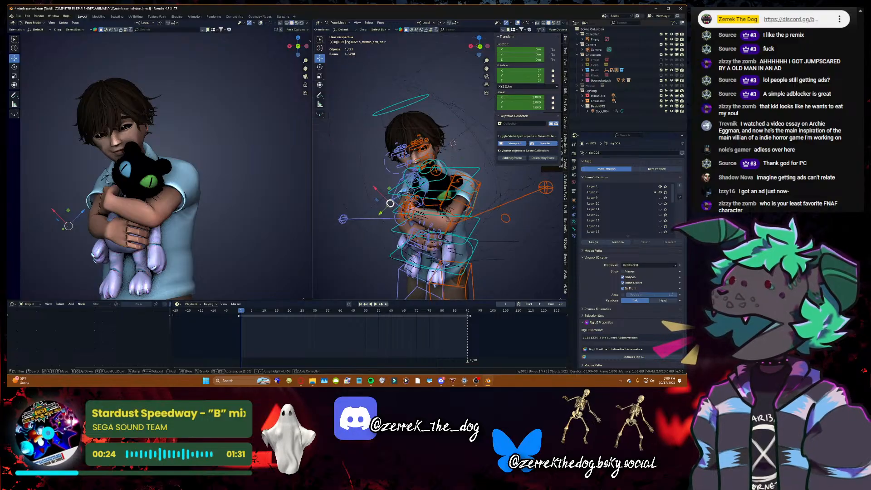
key("w")
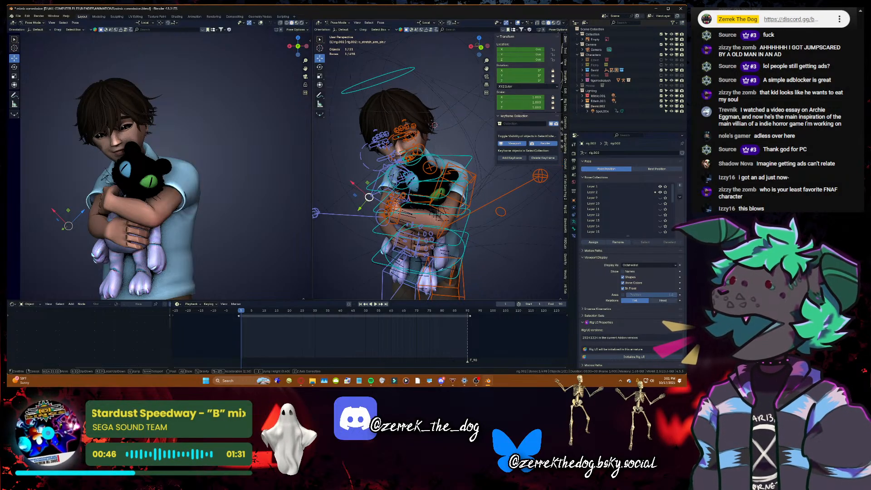
key("w")
key("s")
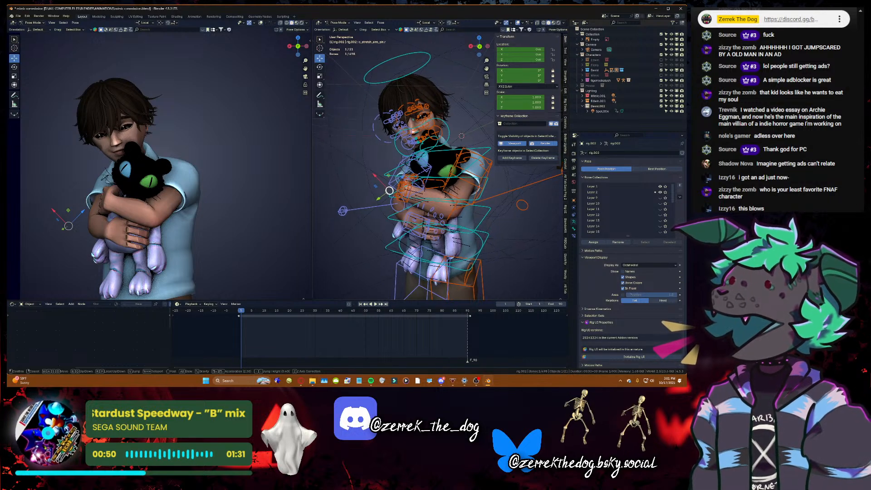
key("w")
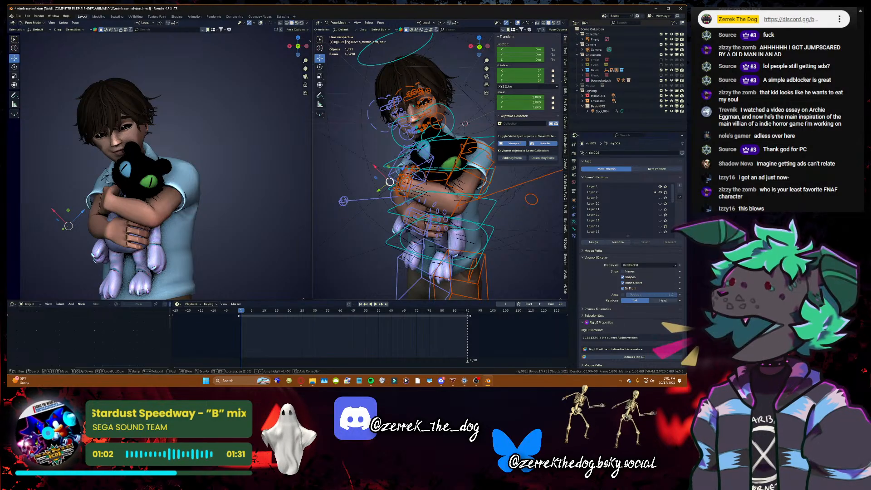
scroll(438, 164, "down", 5)
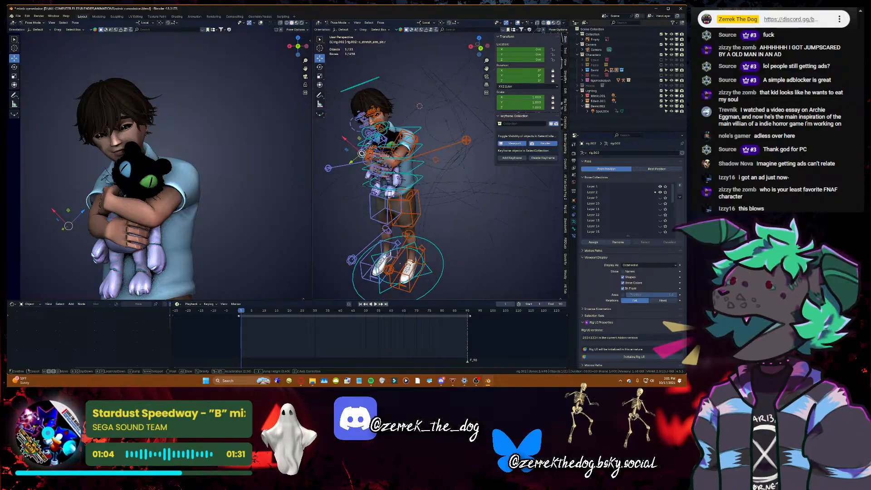
left_click(442, 164)
- Collapse the viewport sidebar and re-enable the hidden animatronic, woman, man and house collections
left_click_drag(495, 84, 591, 103)
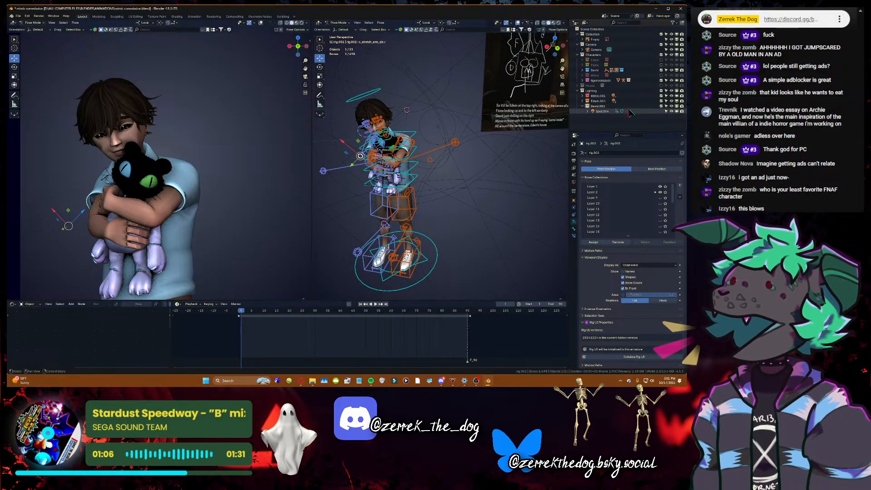
scroll(498, 175, "down", 4)
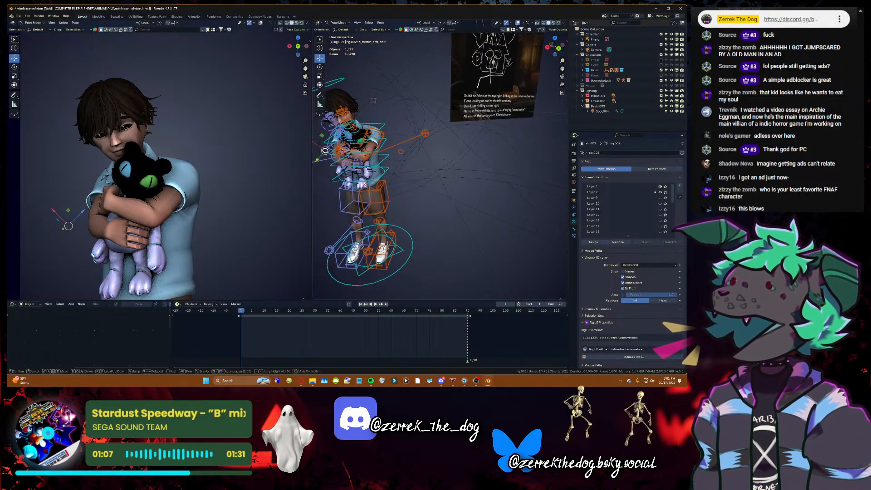
left_click(662, 75)
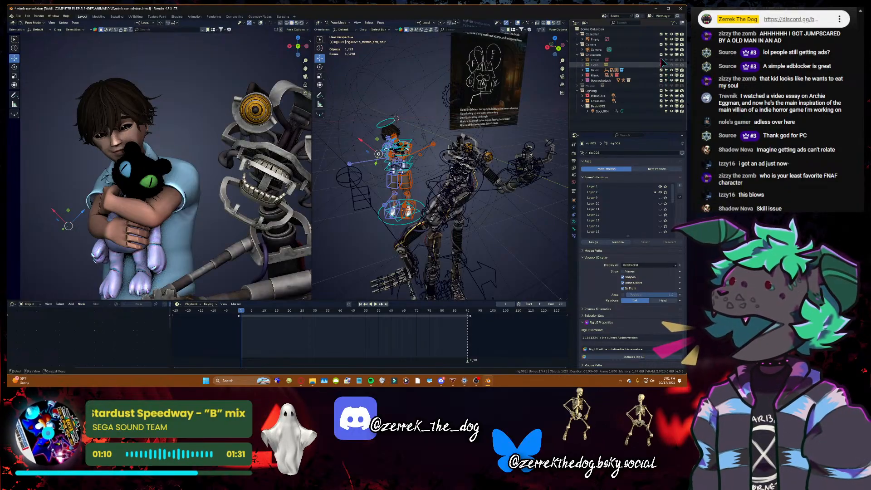
left_click(662, 65)
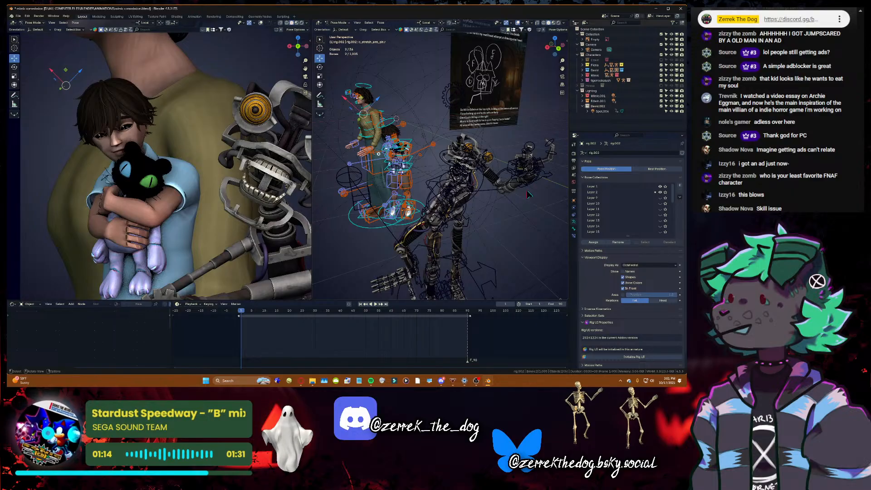
left_click(663, 86)
mouse_move(502, 189)
middle_mouse_down()
mouse_move(518, 182)
mouse_move(502, 189)
middle_mouse_up()
scroll(182, 189, "down", 7)
scroll(181, 188, "up", 2)
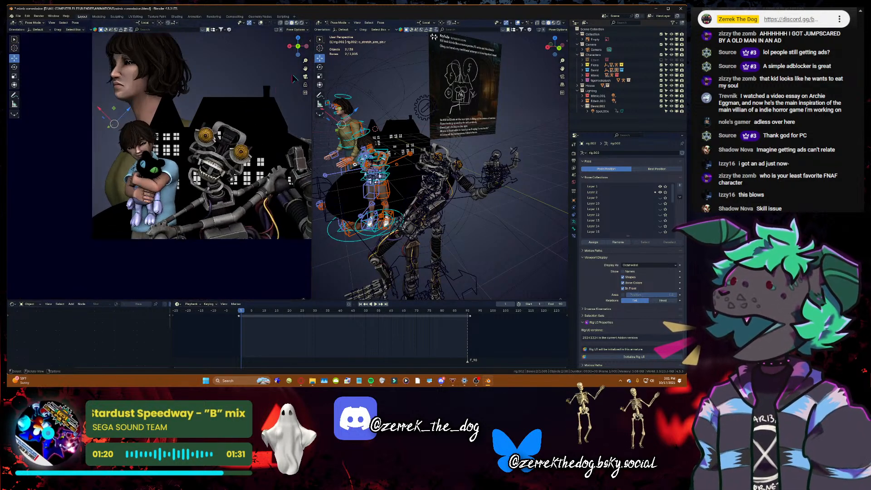
left_click_drag(305, 68, 258, 103)
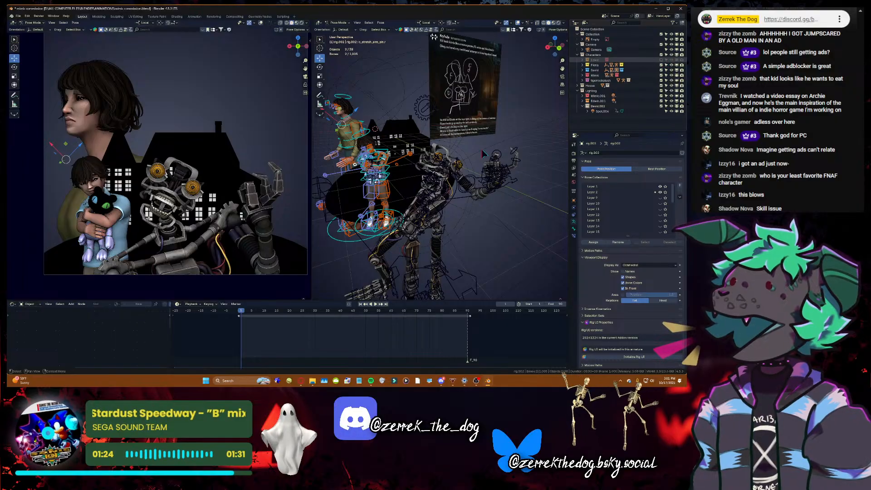
- Clear the arm control selection in the full scene and save the file
key("shift+grave")
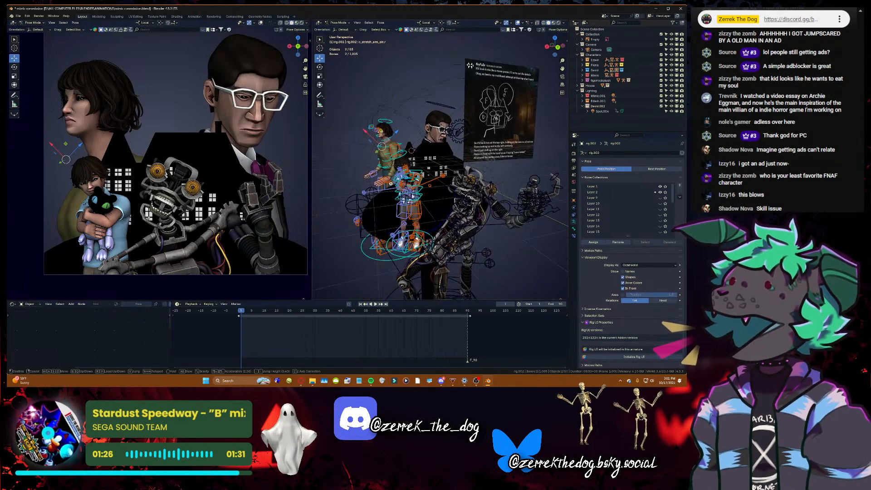
key("s")
left_click(509, 136)
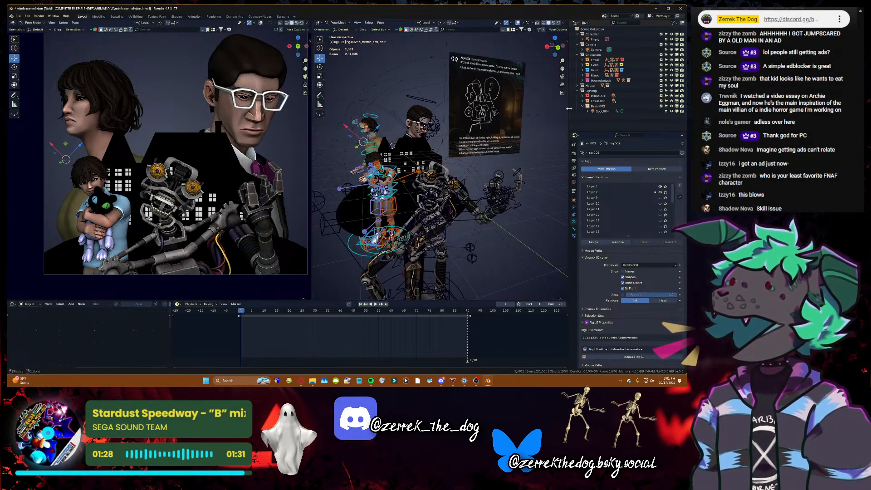
left_click(514, 92)
key("ctrl+s")
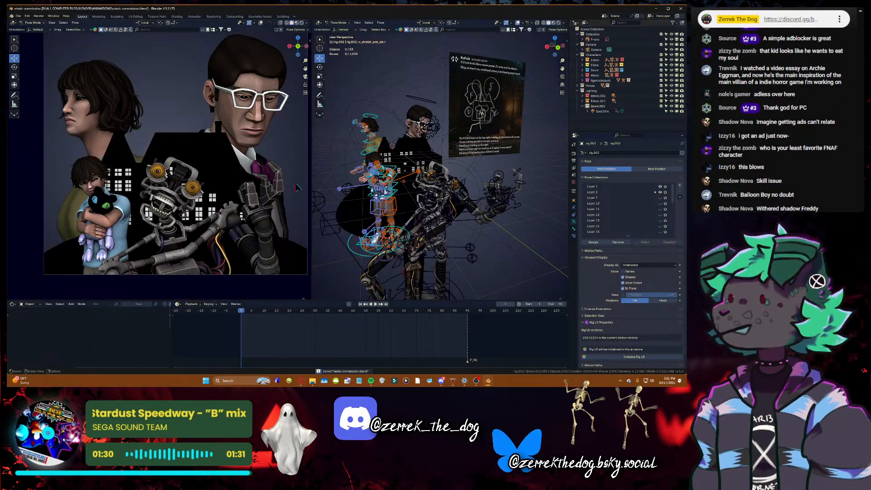
- Fit the whole poster composition within the camera view, check the scene layout, and save the file
scroll(295, 79, "down", 1)
left_click_drag(305, 69, 291, 89)
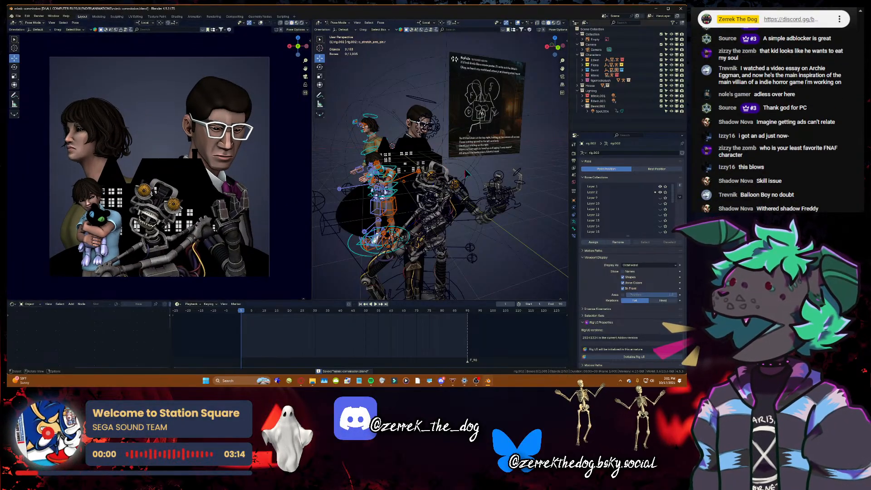
key("shift+grave")
key("w")
key("w")
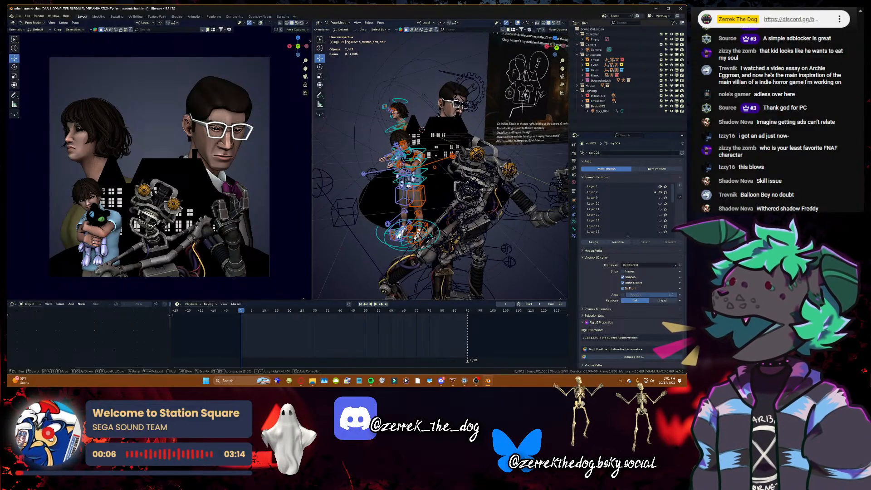
key("d")
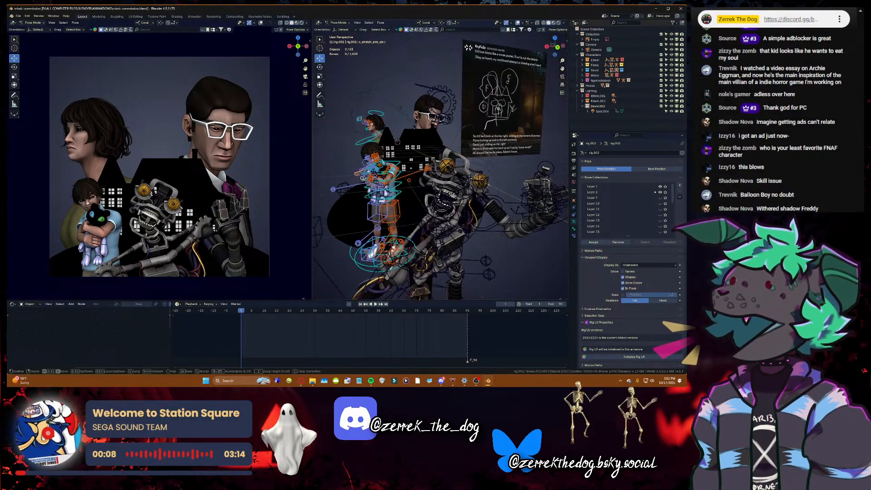
key("a")
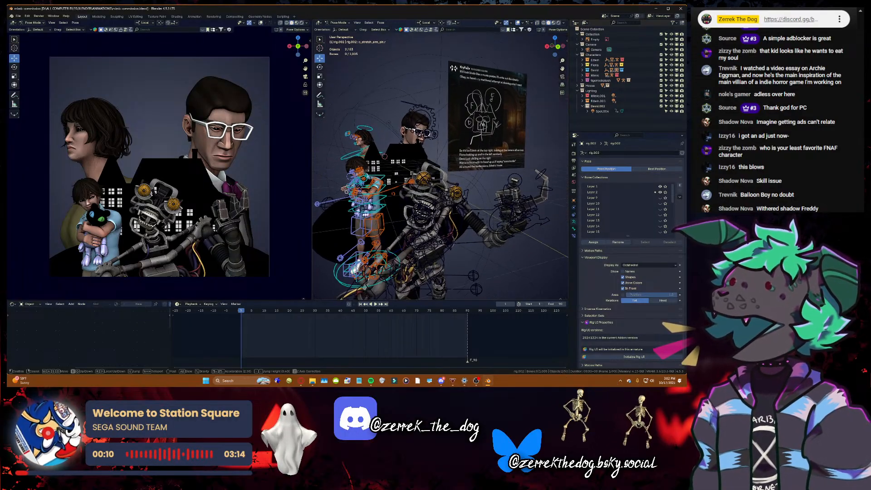
key("Return")
key("ctrl+s")
- Play the animation with all characters and the house visible, and save the file again
key("space")
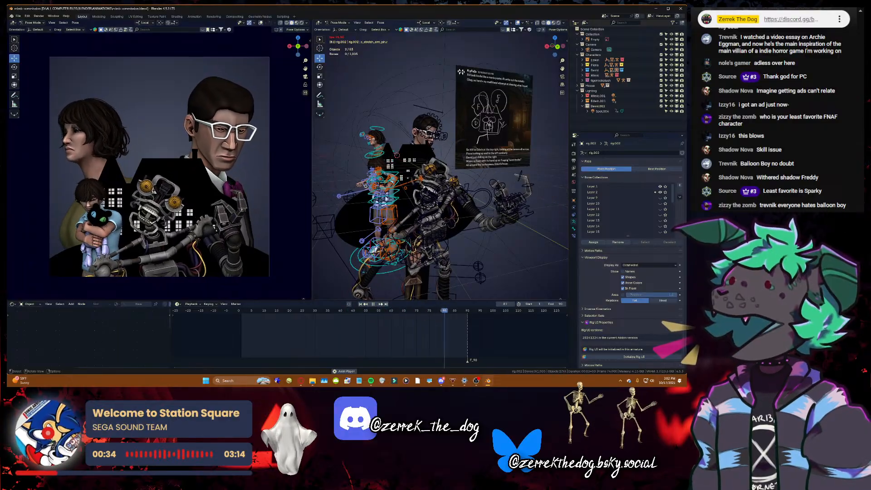
key("ctrl+s")
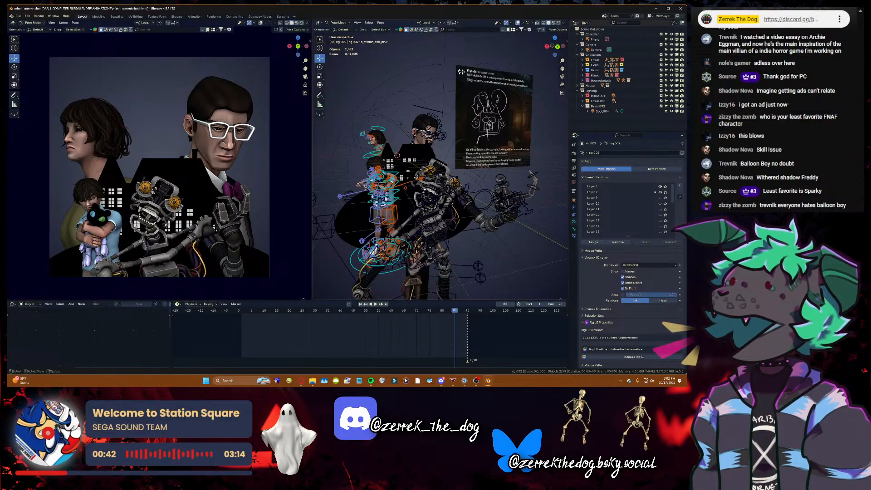
key("shift+grave")
key("s")
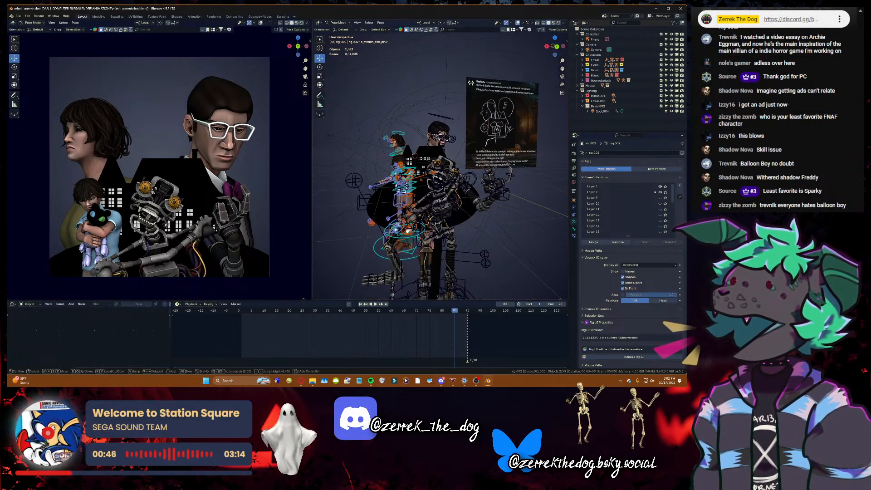
- Walk the perspective view closer to the posed characters and save the file
key("w")
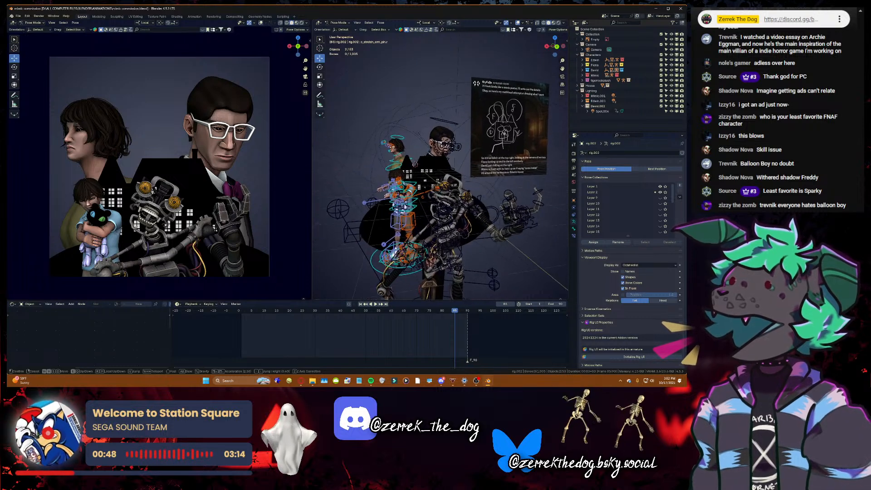
key("Return")
key("ctrl+s")
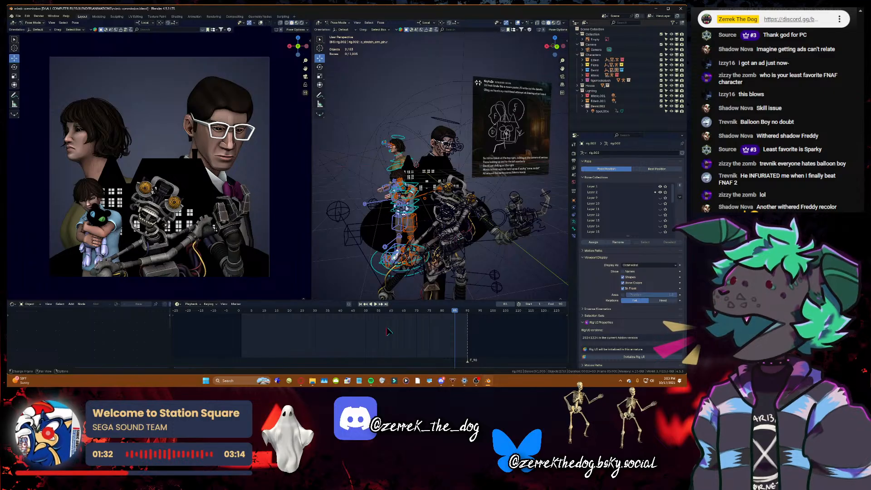
- Switch to OBS, check the live stream's analytics and chat in YouTube Studio in the browser, and return to OBS
left_click(476, 381)
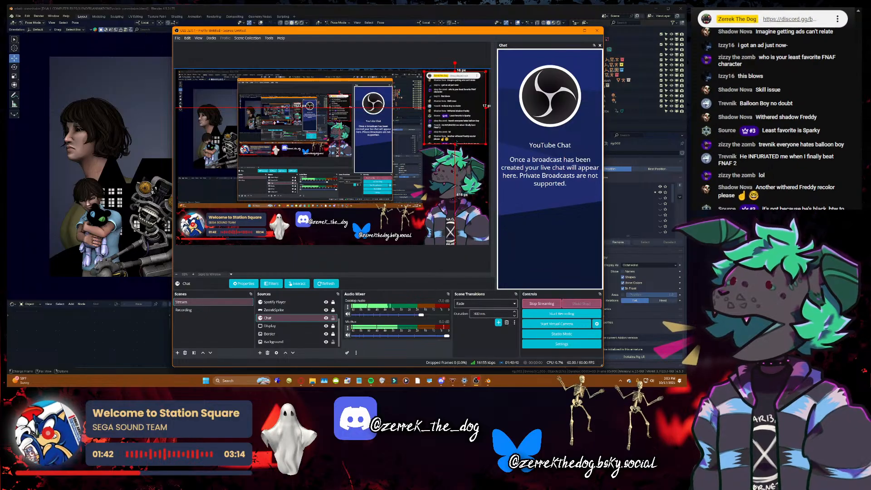
left_click(301, 381)
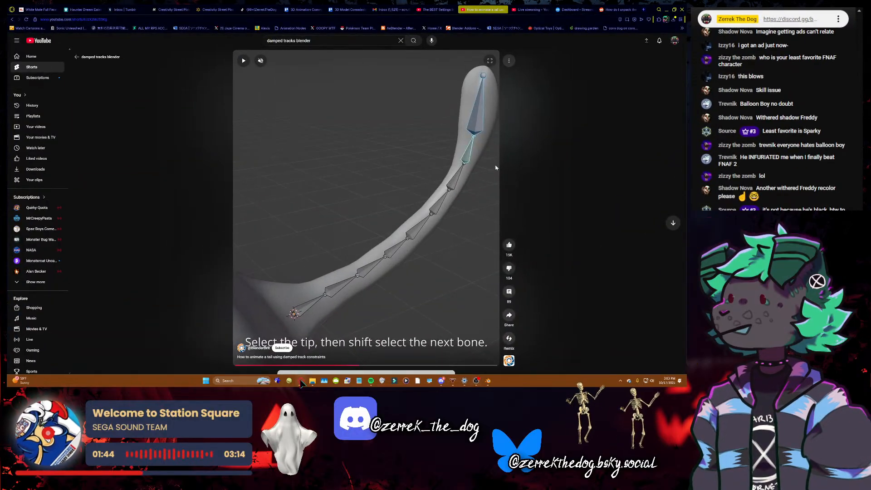
left_click(526, 17)
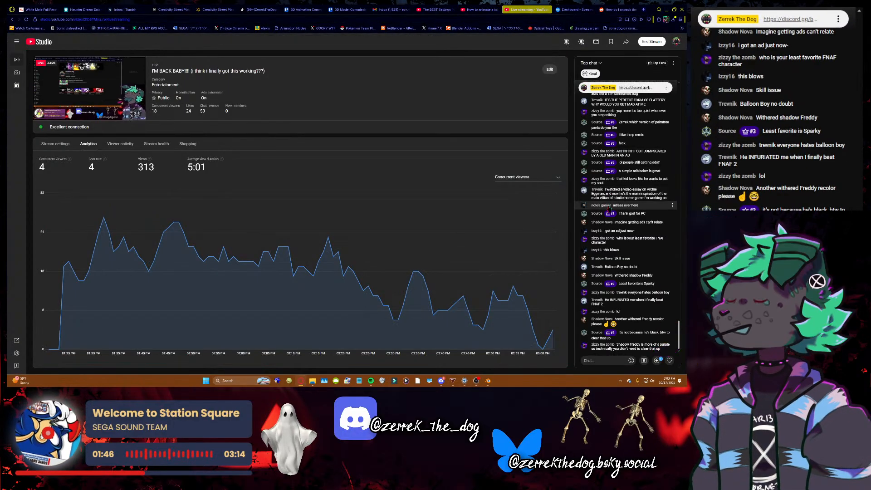
left_click(667, 9)
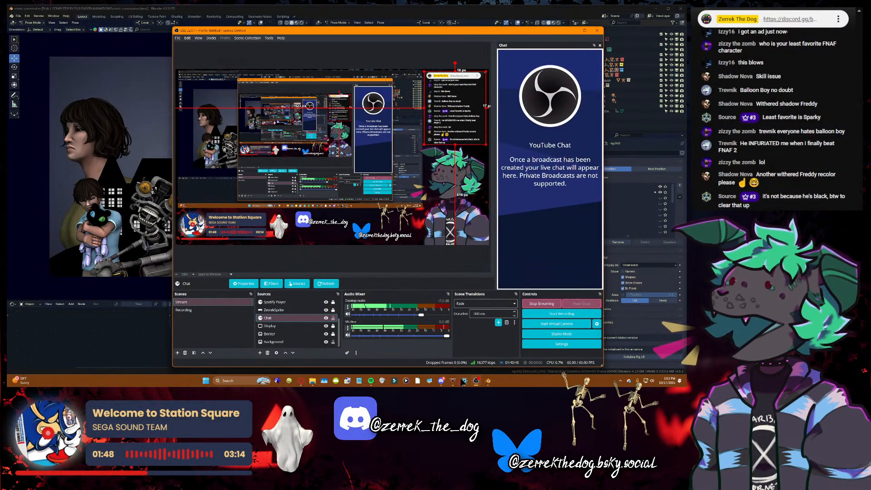